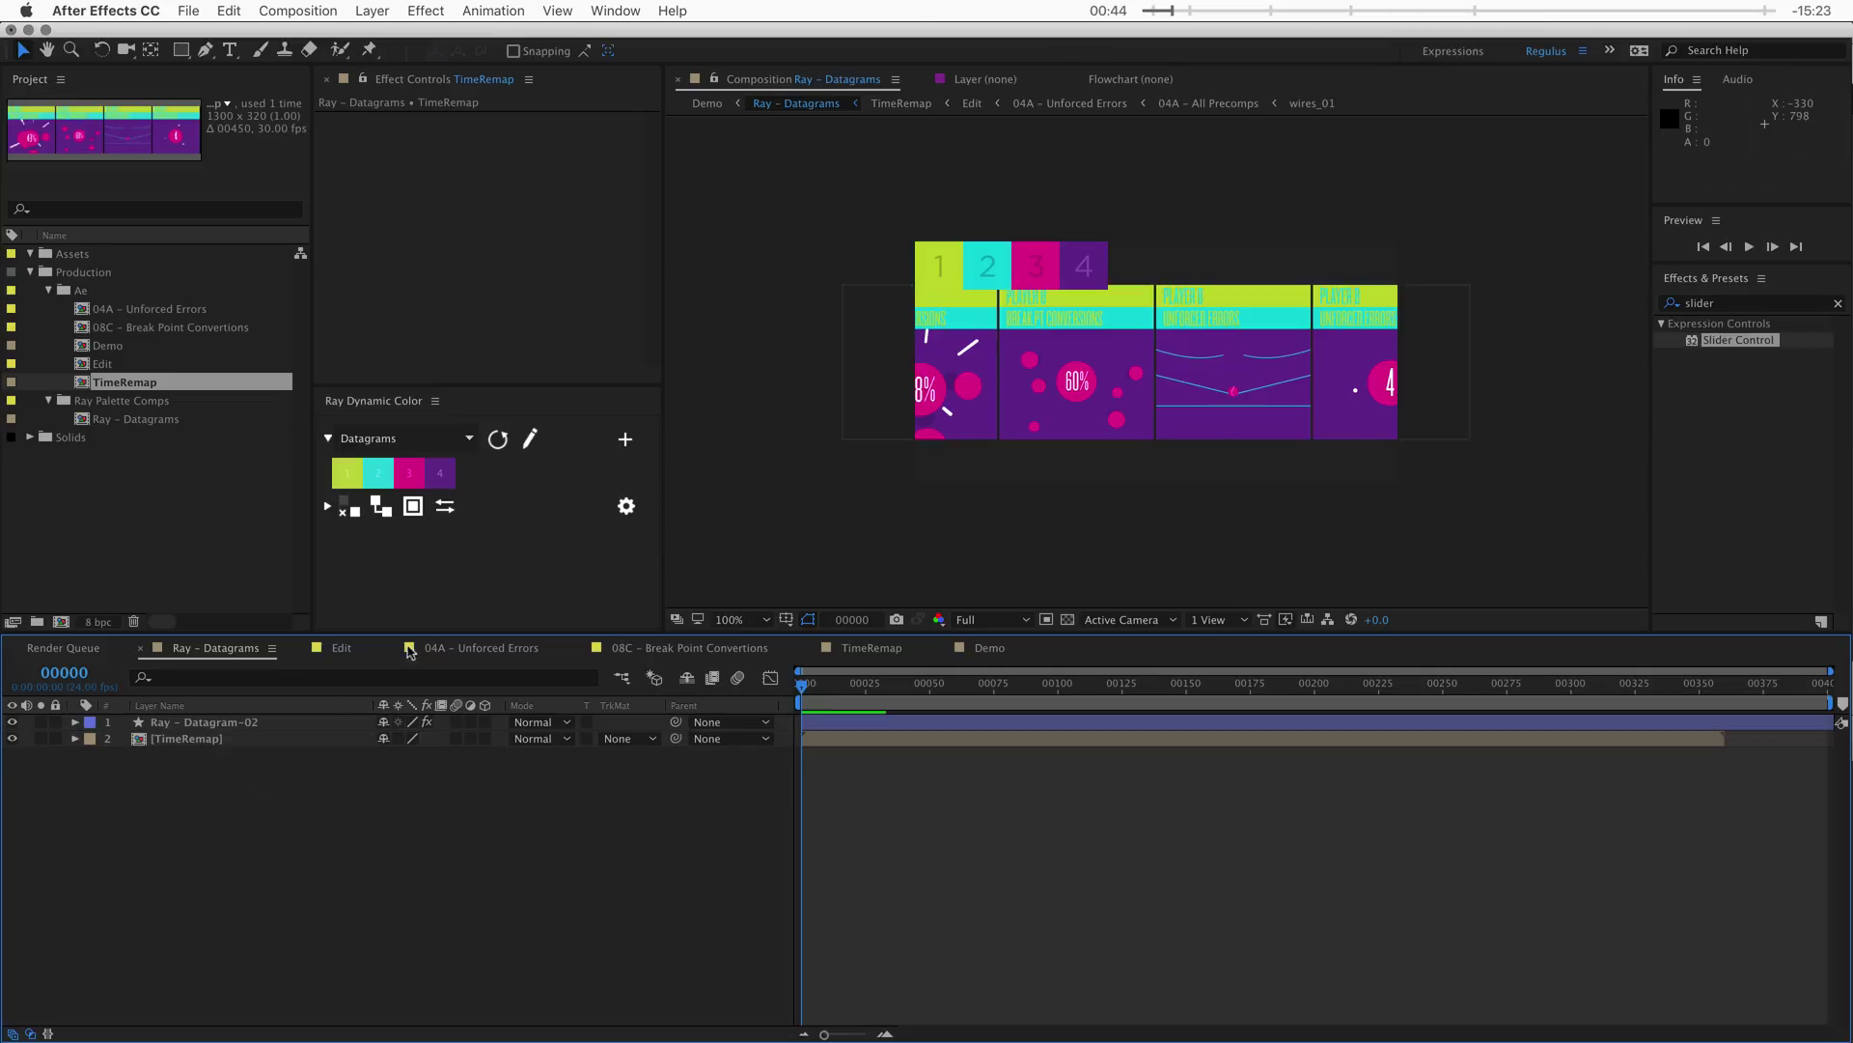
- Widen the Ray – Datagrams composition to 2000 px and move the TimeRemap layer clear of the palette swatches
{"action": "left_click_drag", "start_coordinate": [992, 401], "coordinate": [1077, 427]}
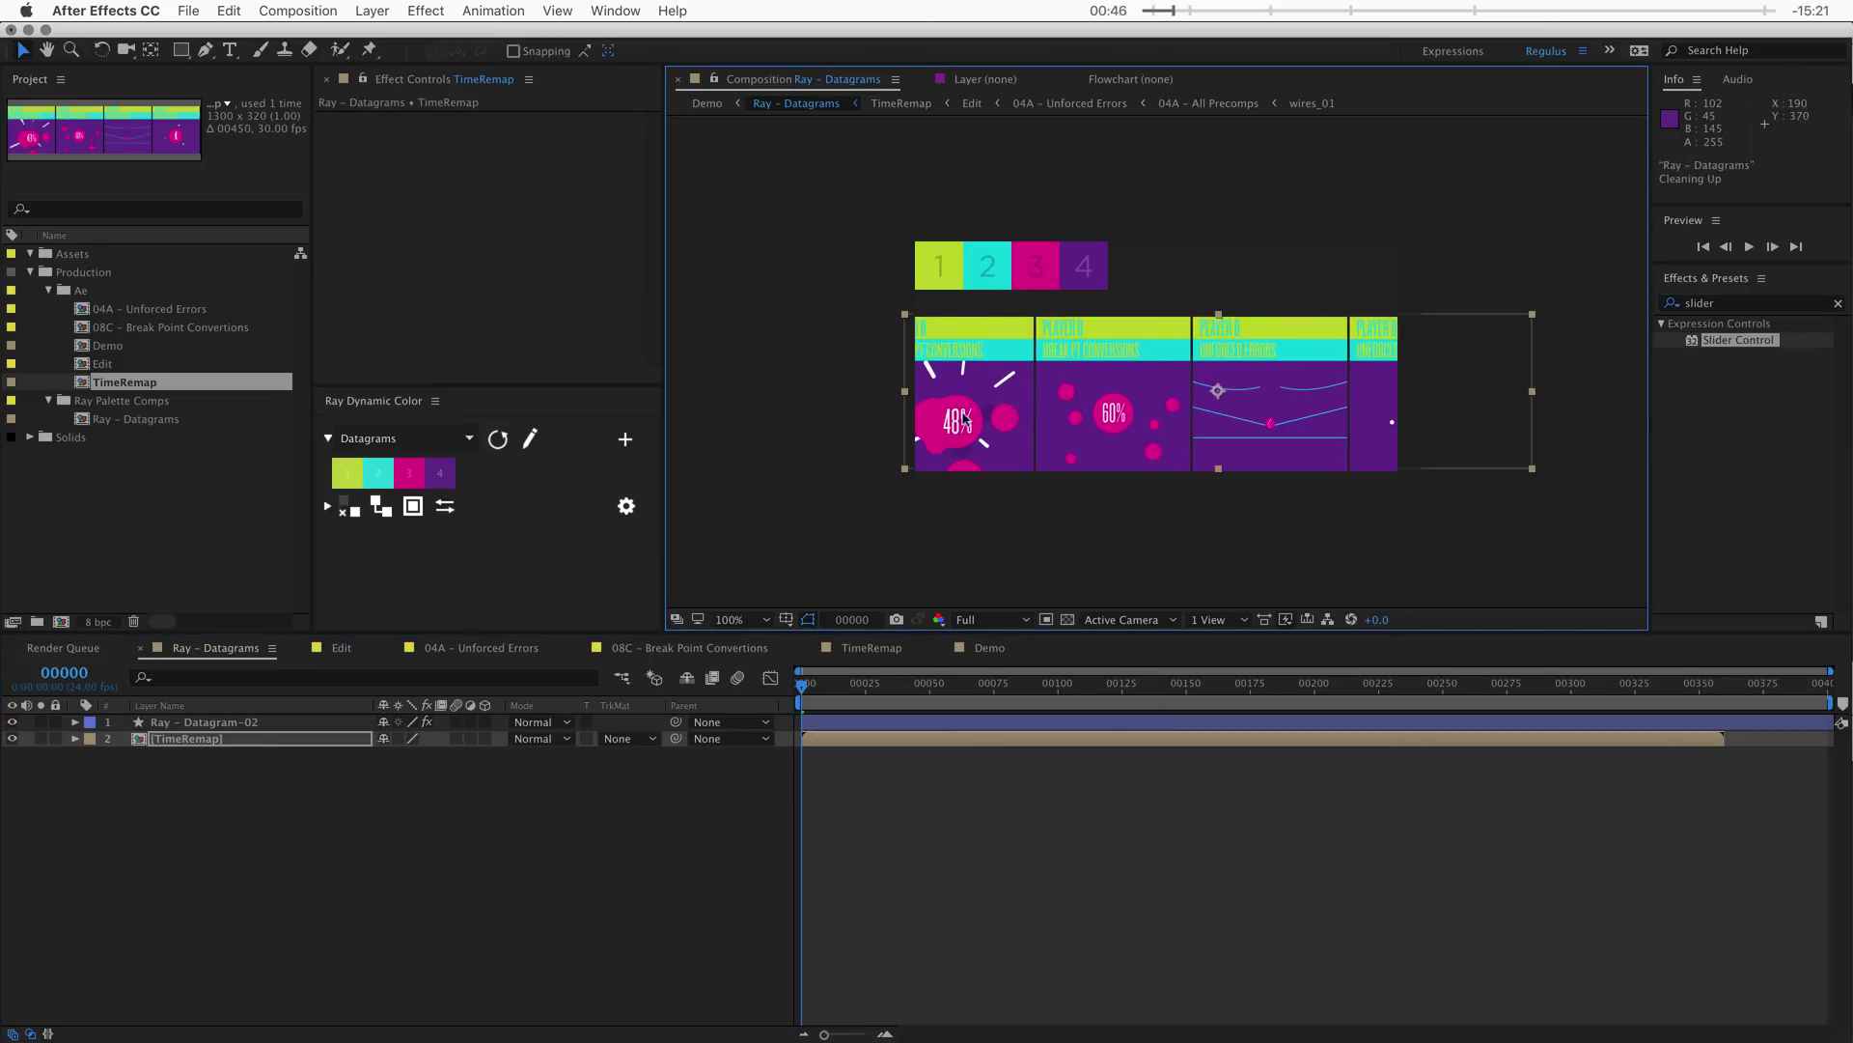
{"action": "key", "text": "super+k"}
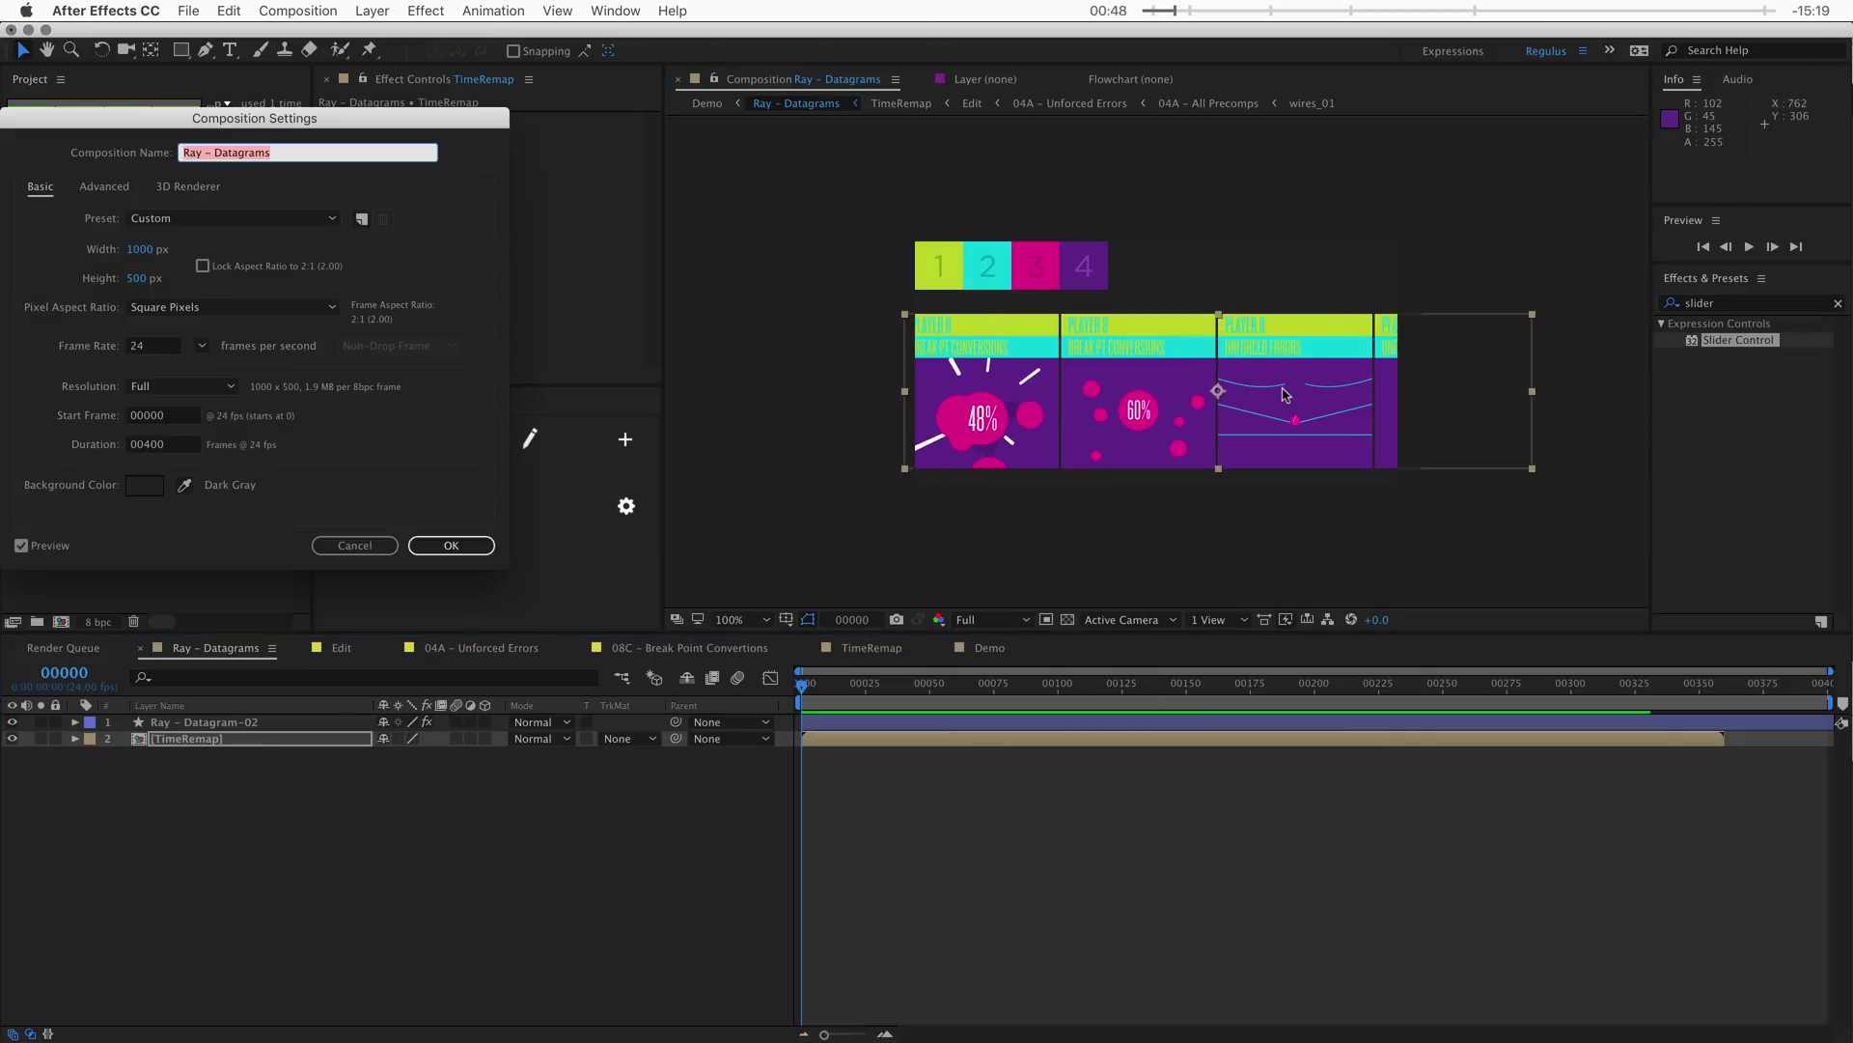
{"action": "left_click", "coordinate": [105, 186]}
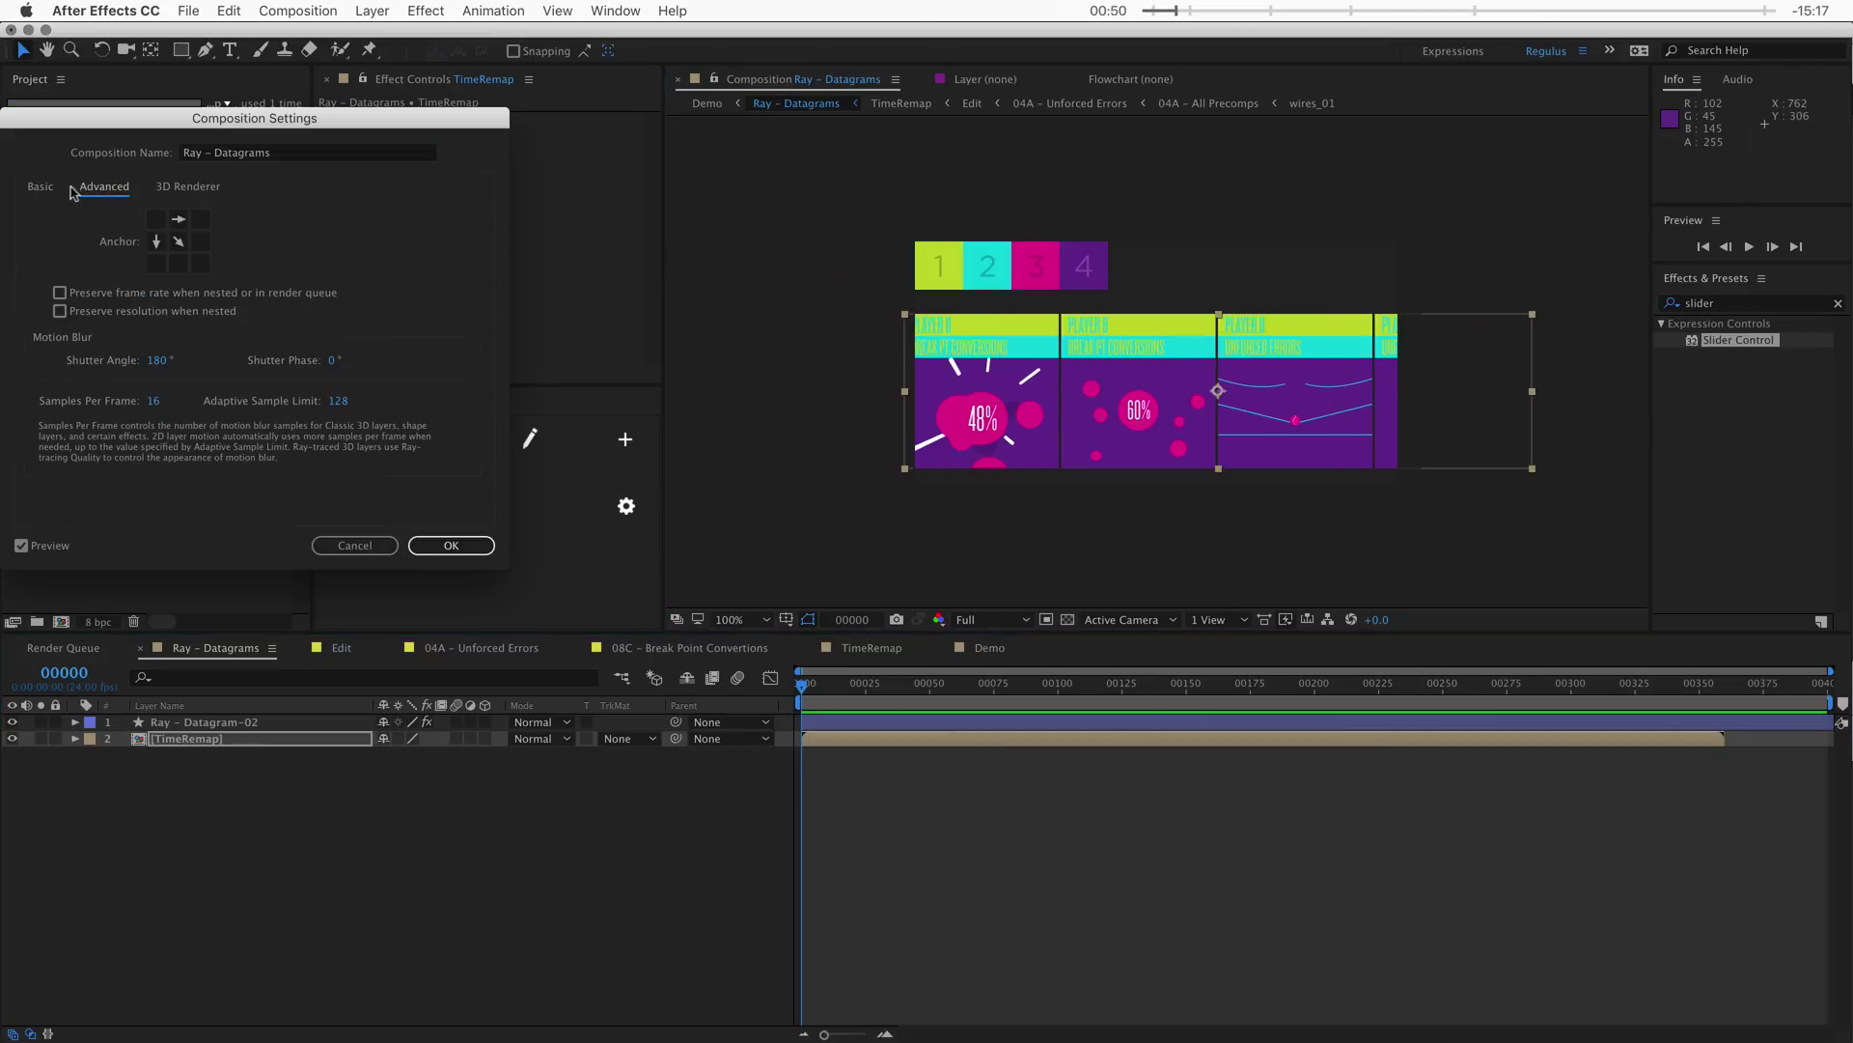
{"action": "left_click", "coordinate": [39, 186]}
{"action": "left_click", "coordinate": [146, 249]}
{"action": "type", "text": "1300"}
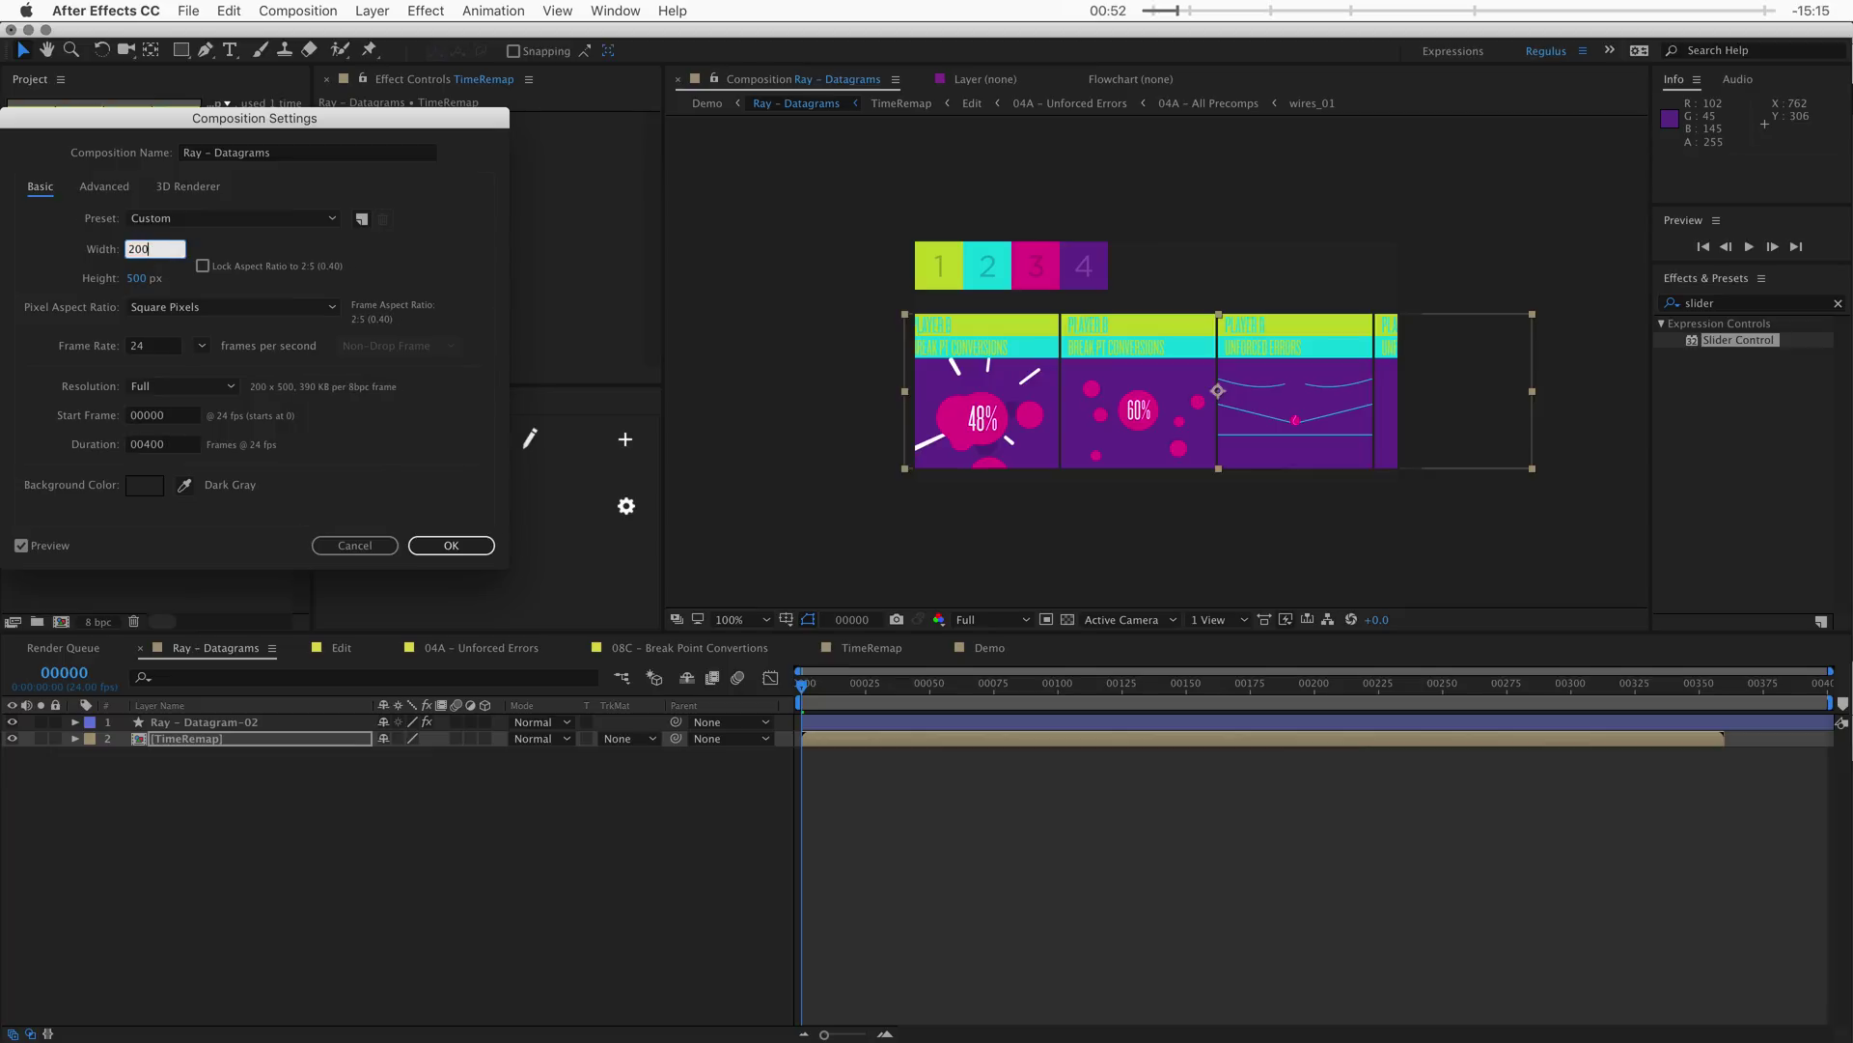
{"action": "key", "text": "Tab"}
{"action": "type", "text": "320"}
{"action": "key", "text": "Return"}
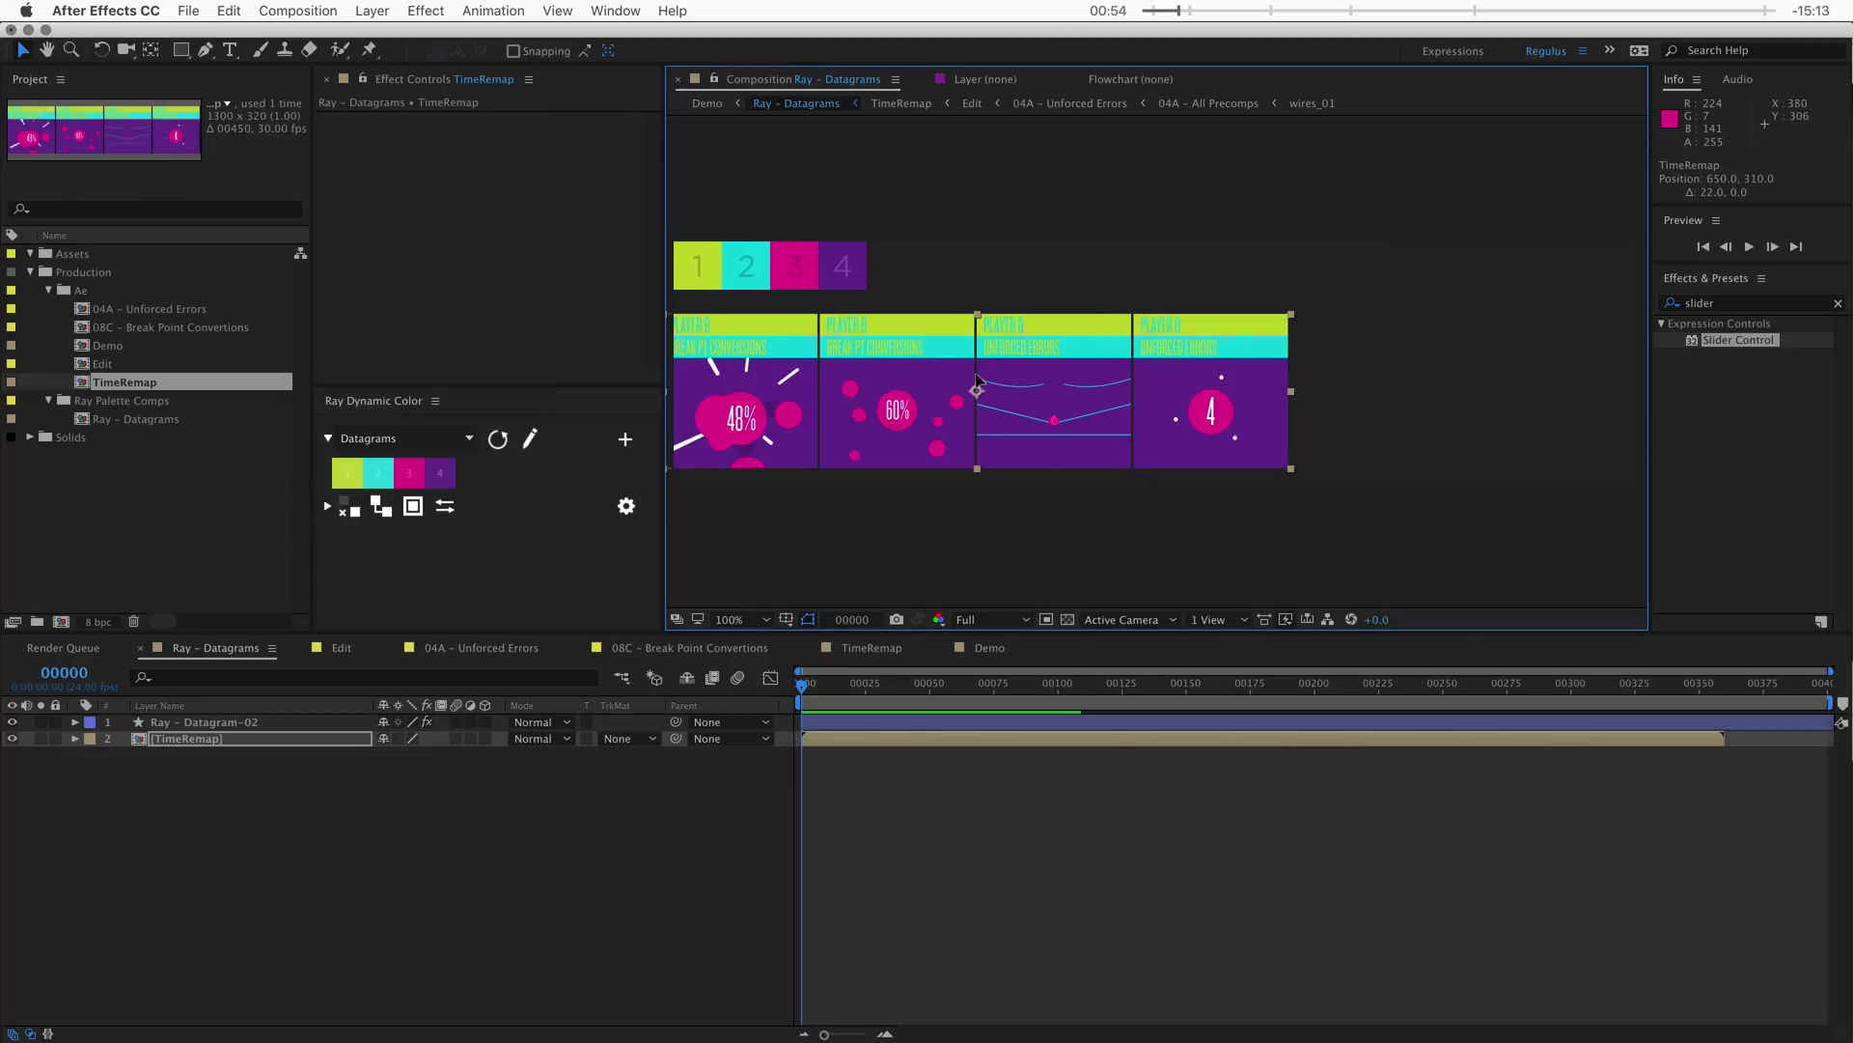
{"action": "left_click_drag", "start_coordinate": [884, 394], "coordinate": [1136, 363]}
{"action": "left_click", "coordinate": [476, 827]}
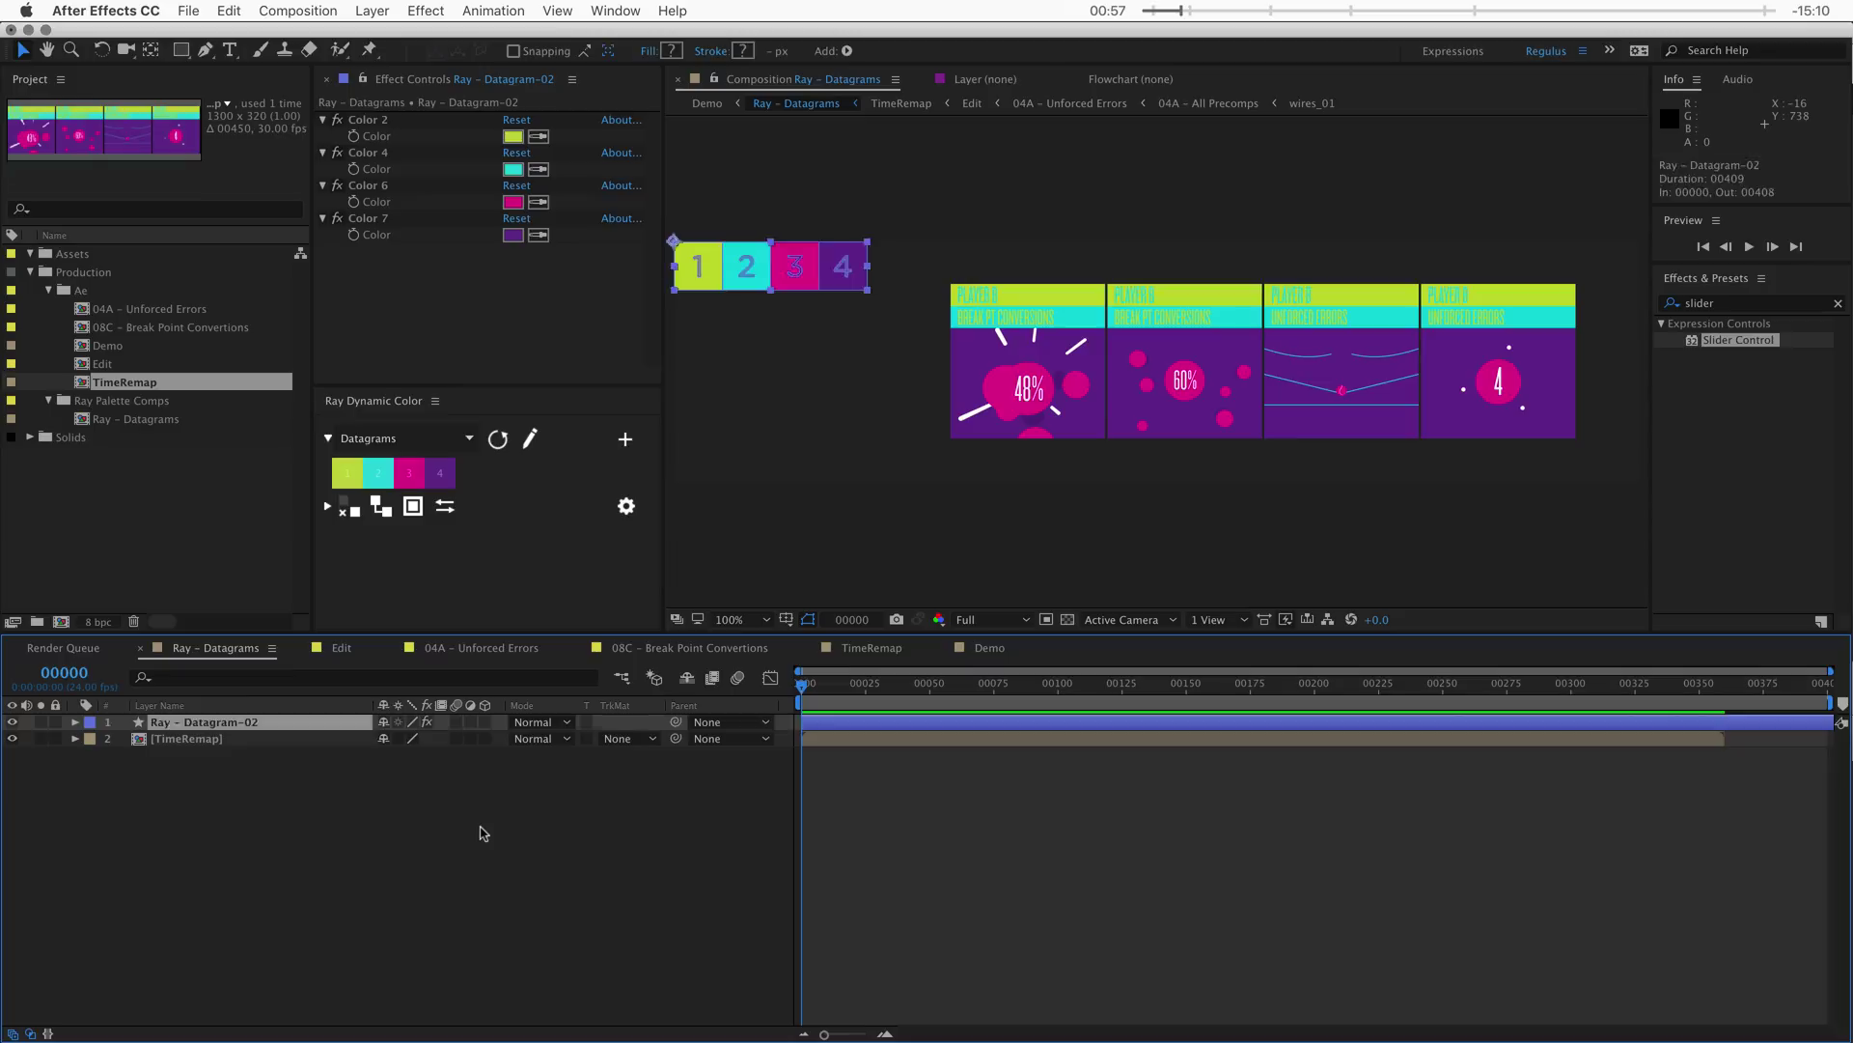
- Reorder the color effects on the Ray – Datagram-02 layer so that Color 4 comes last, below Color 7
{"action": "left_click", "coordinate": [238, 726]}
{"action": "left_click", "coordinate": [376, 166]}
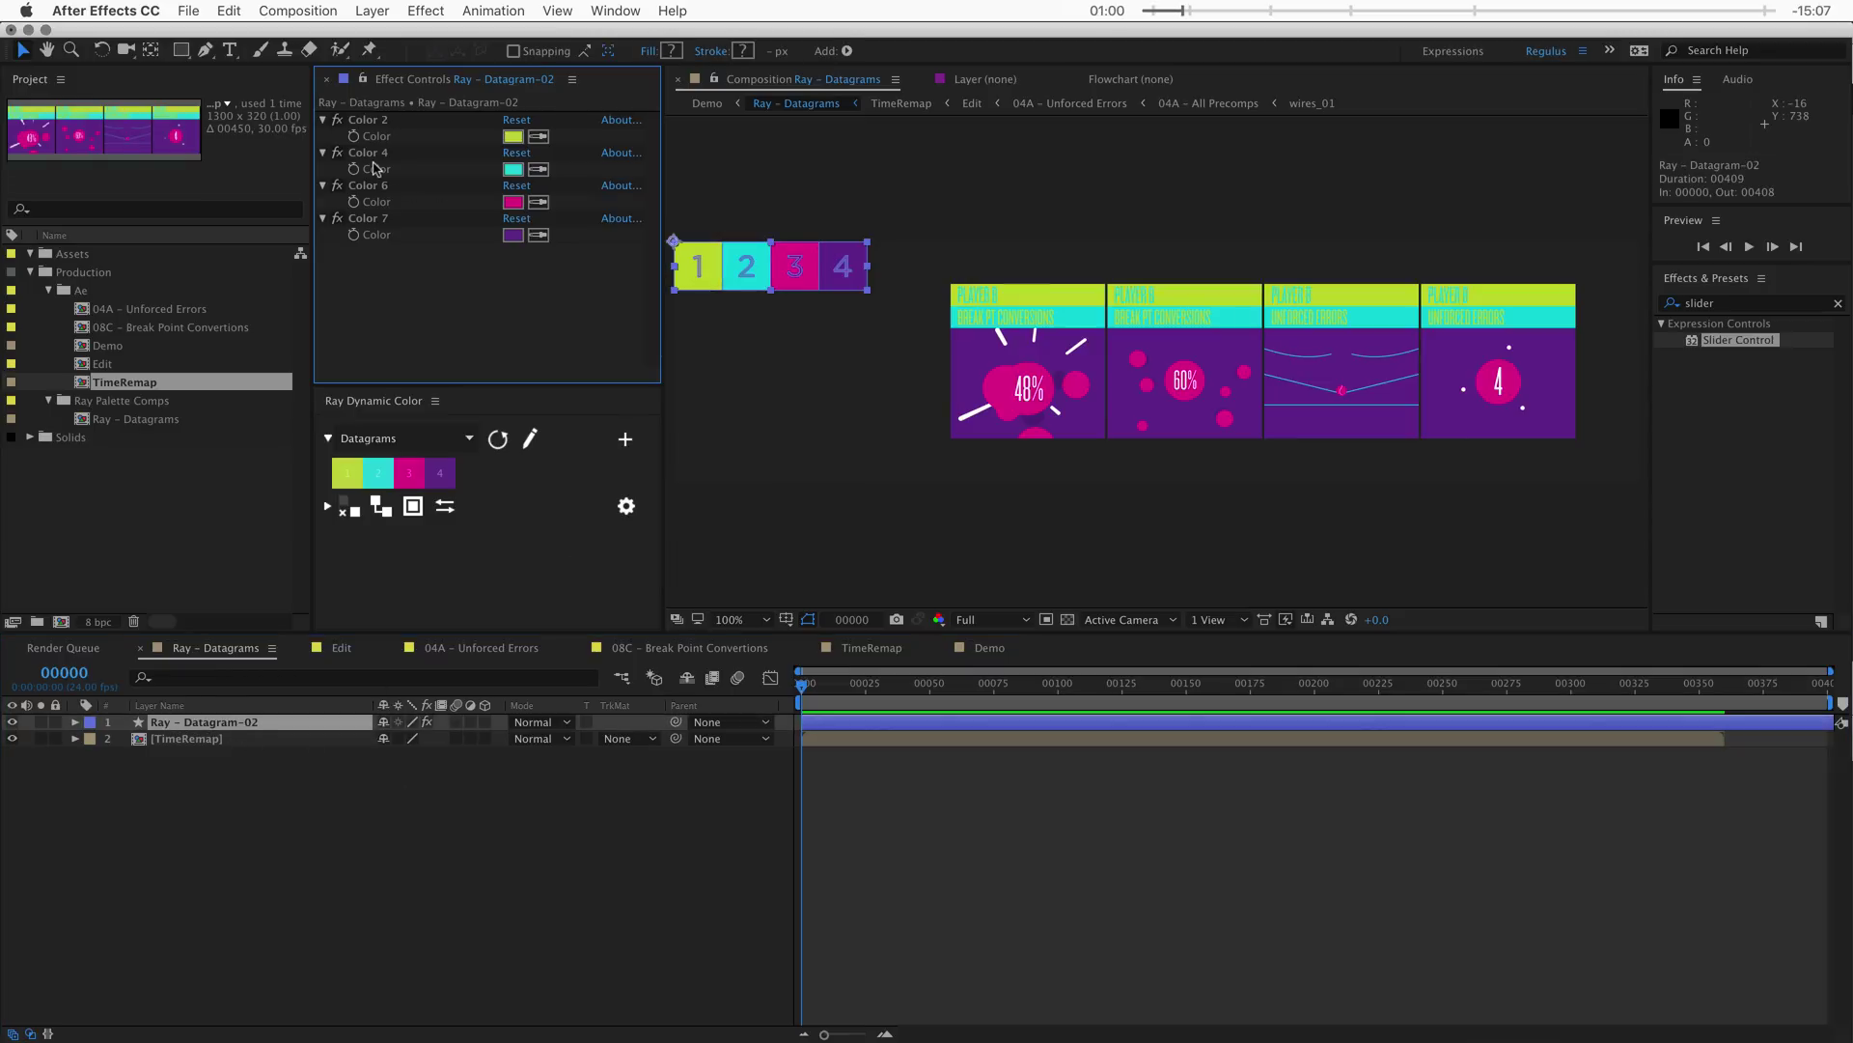
{"action": "left_click_drag", "start_coordinate": [370, 153], "coordinate": [402, 289]}
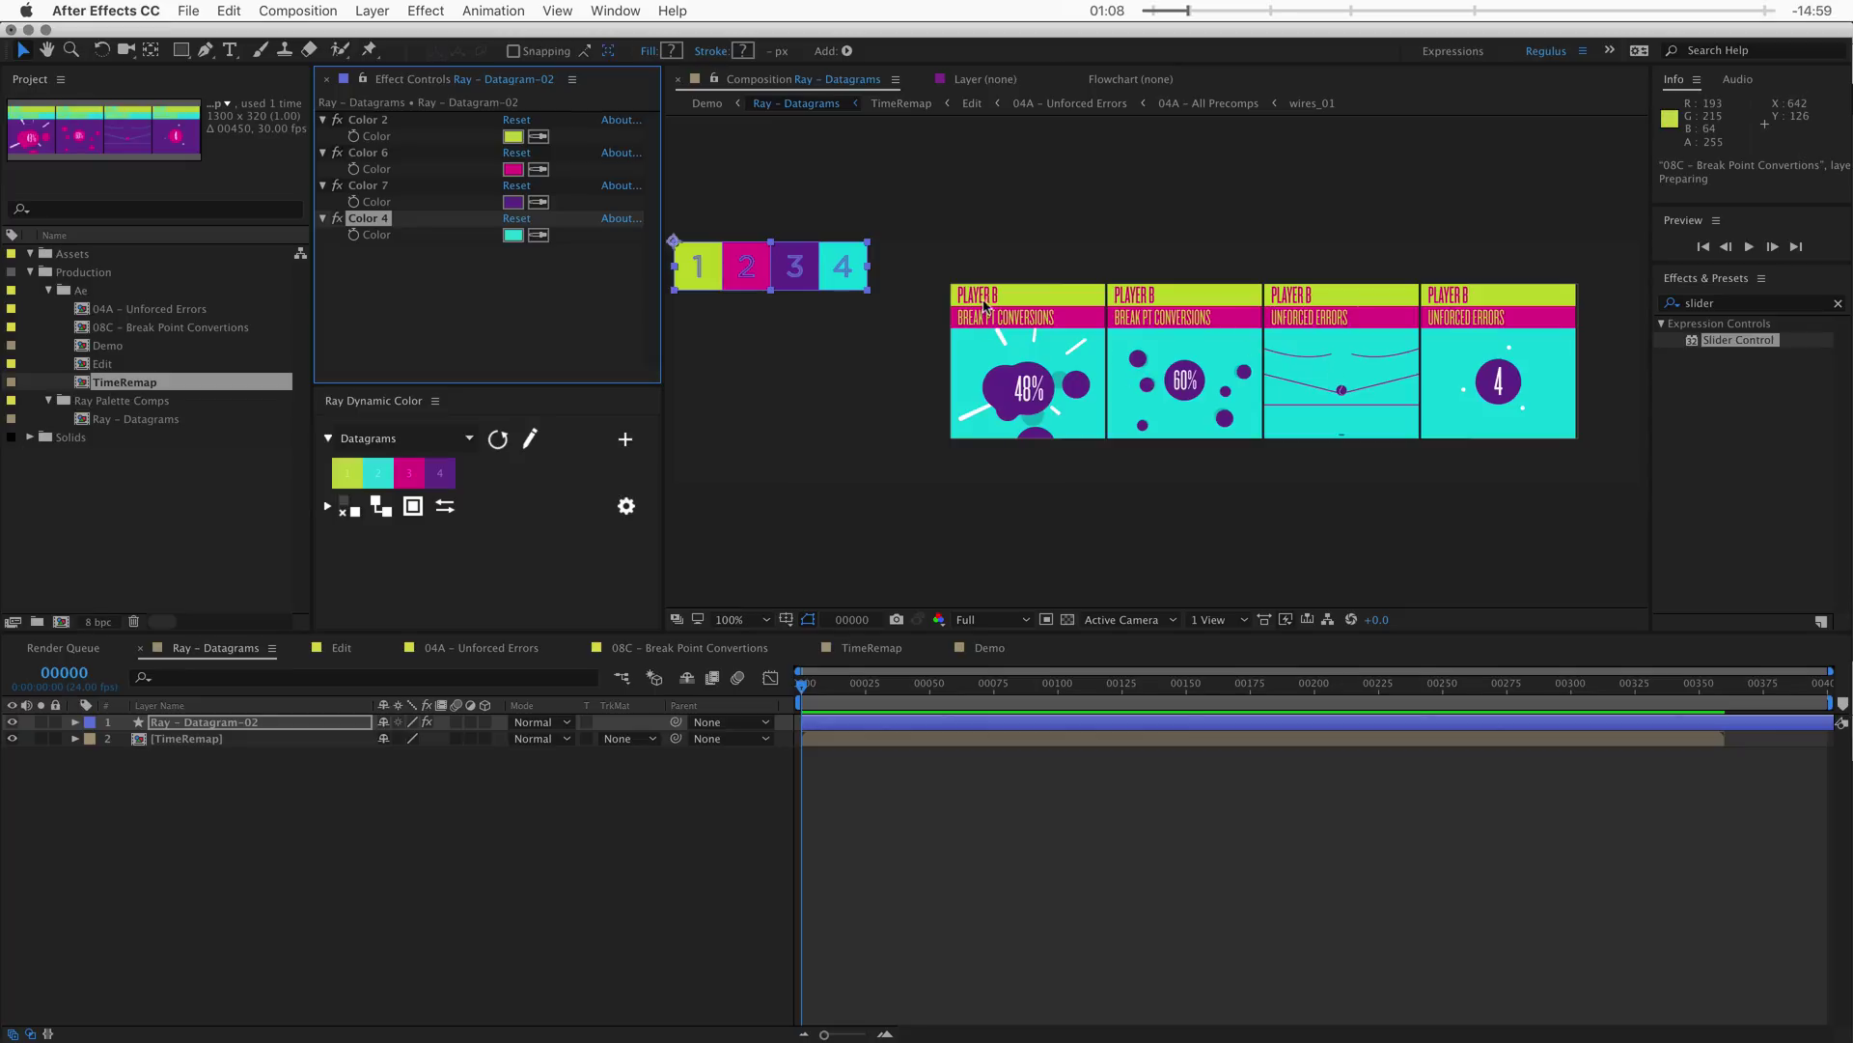
{"action": "left_click", "coordinate": [650, 865]}
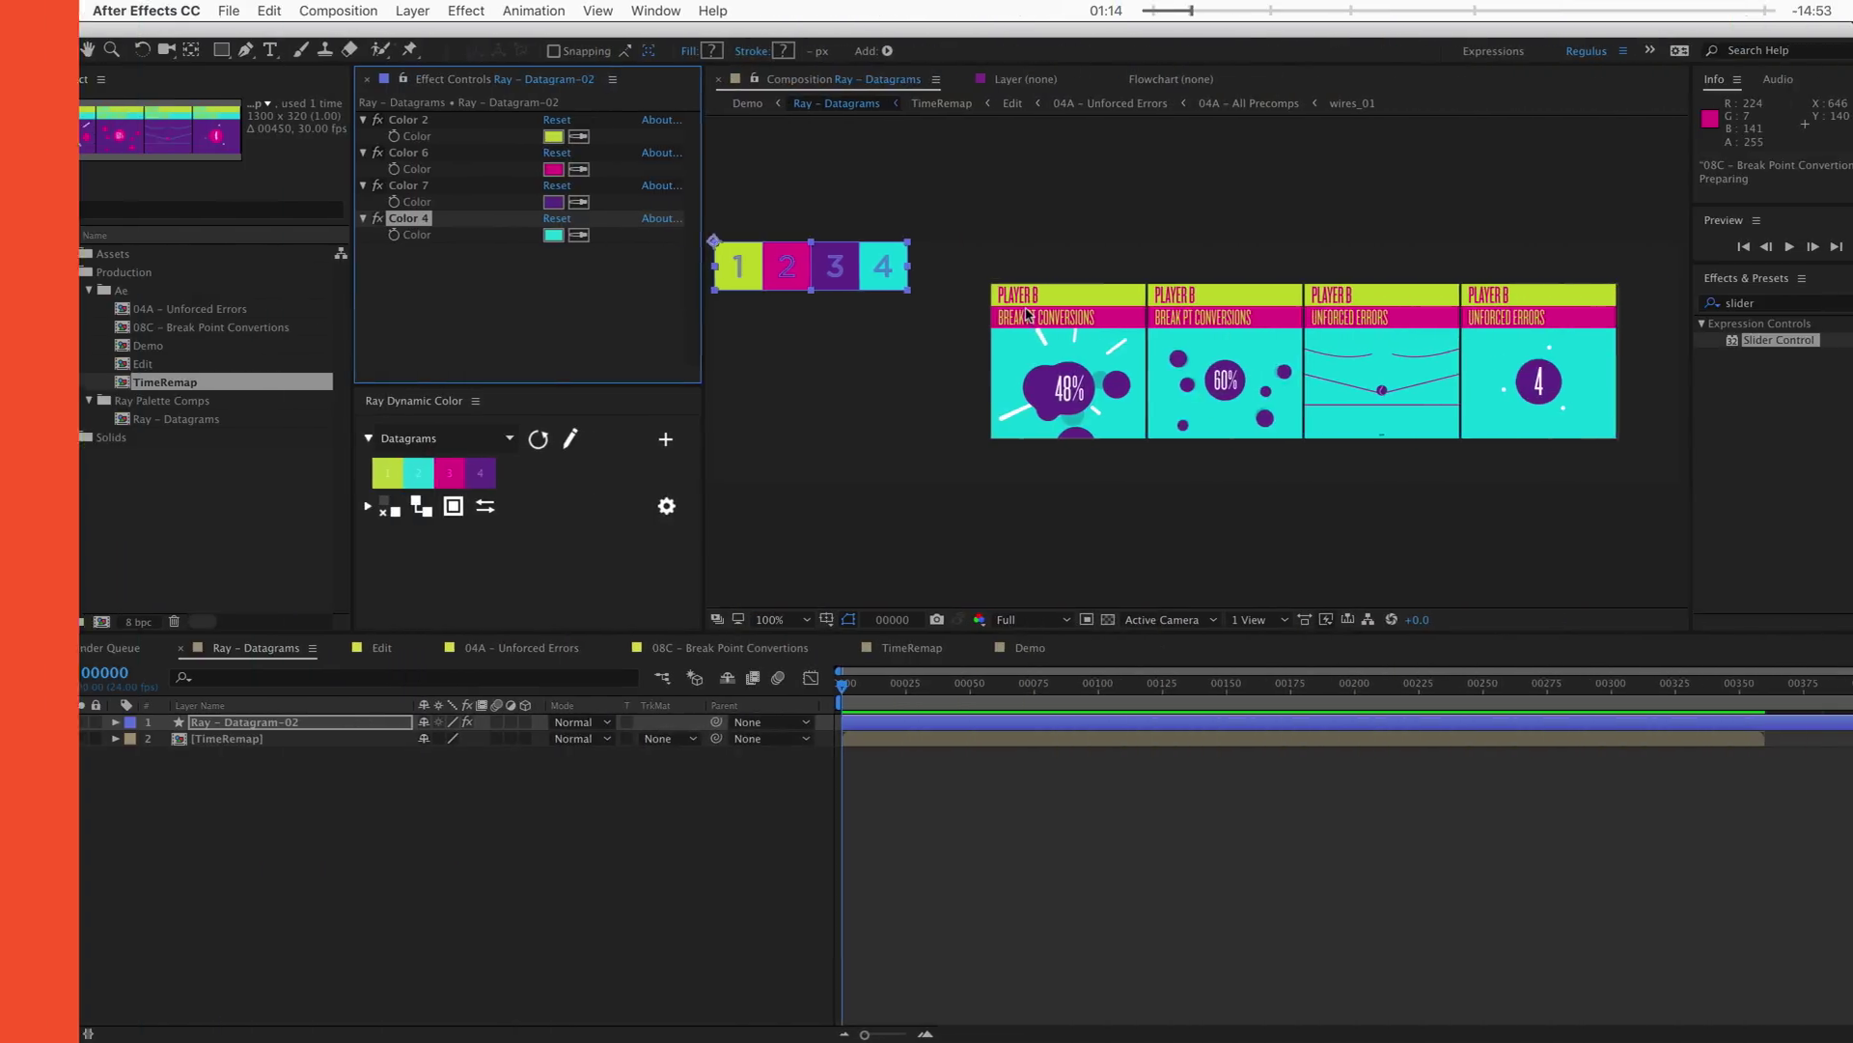
{"action": "left_click", "coordinate": [654, 860]}
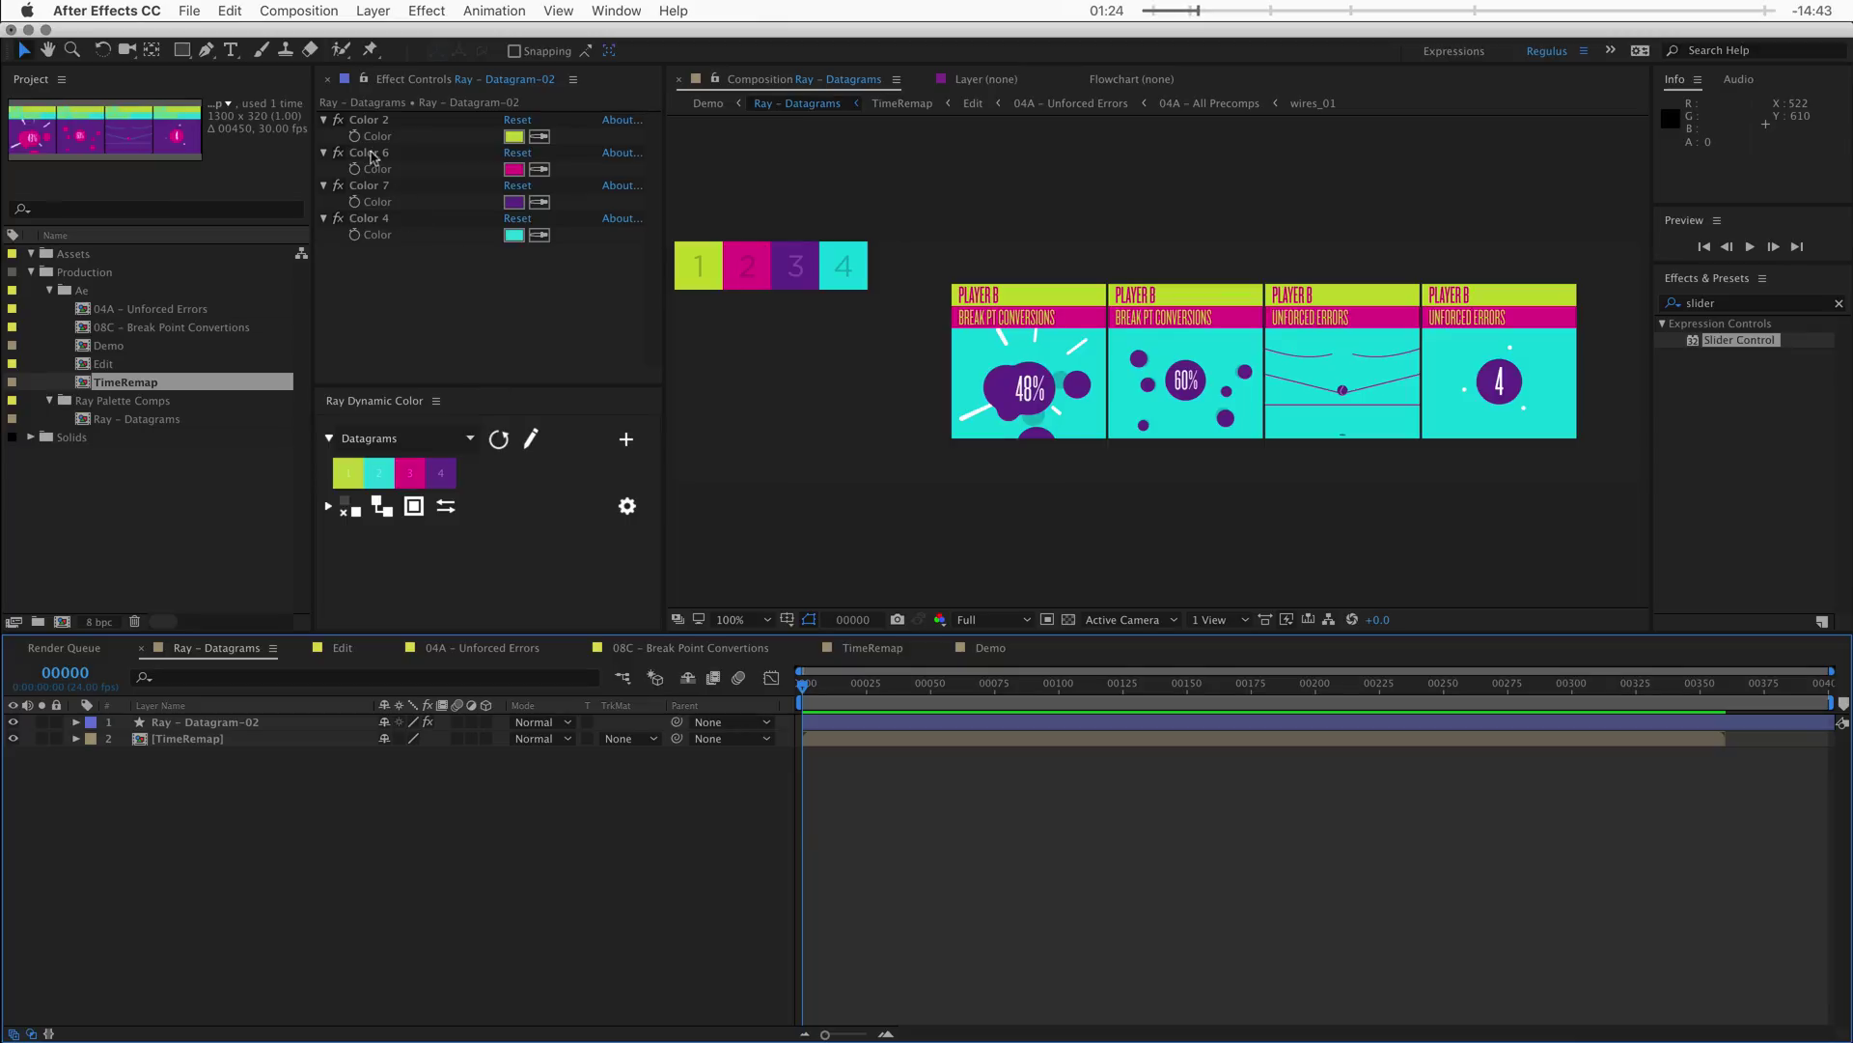
- Switch to Illustrator and check the swatch rows in Color Palettes.ai by toggling the visibility of its palette layers
{"action": "key", "text": "super+Tab"}
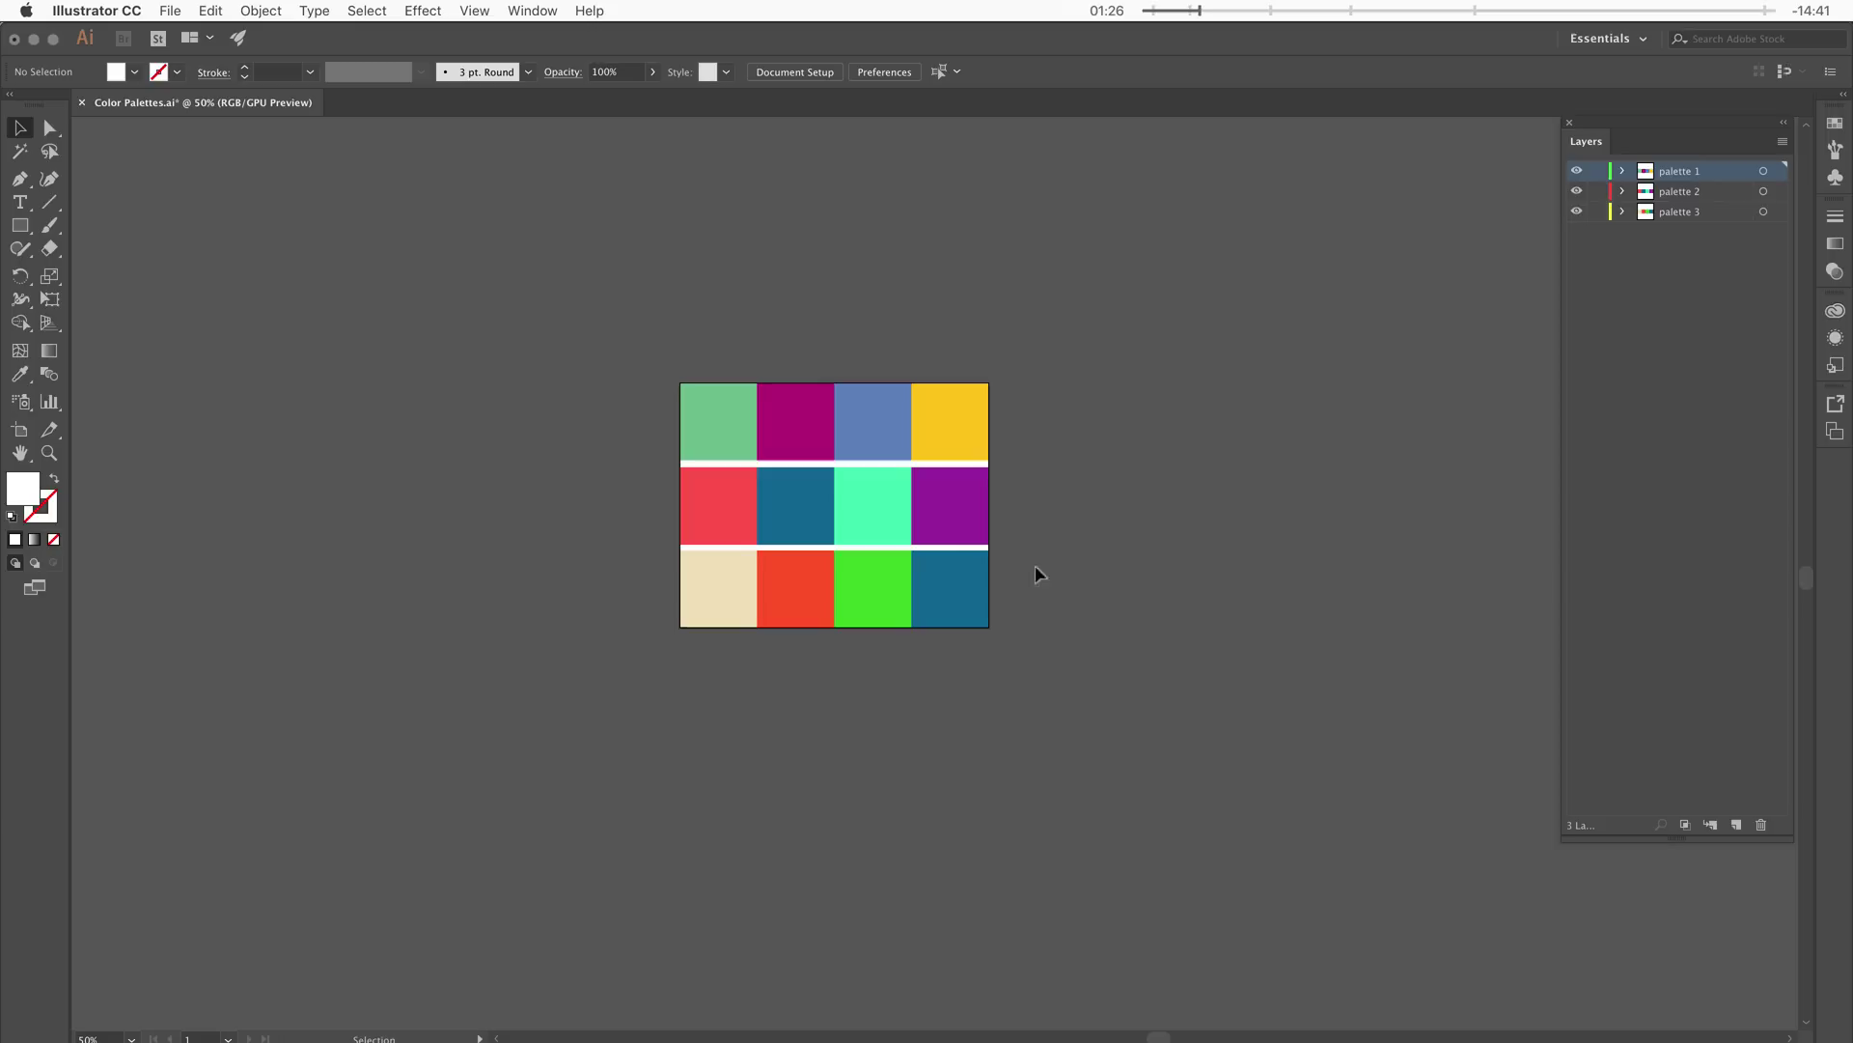
{"action": "left_click_drag", "start_coordinate": [1105, 317], "coordinate": [581, 420]}
{"action": "left_click", "coordinate": [1575, 171]}
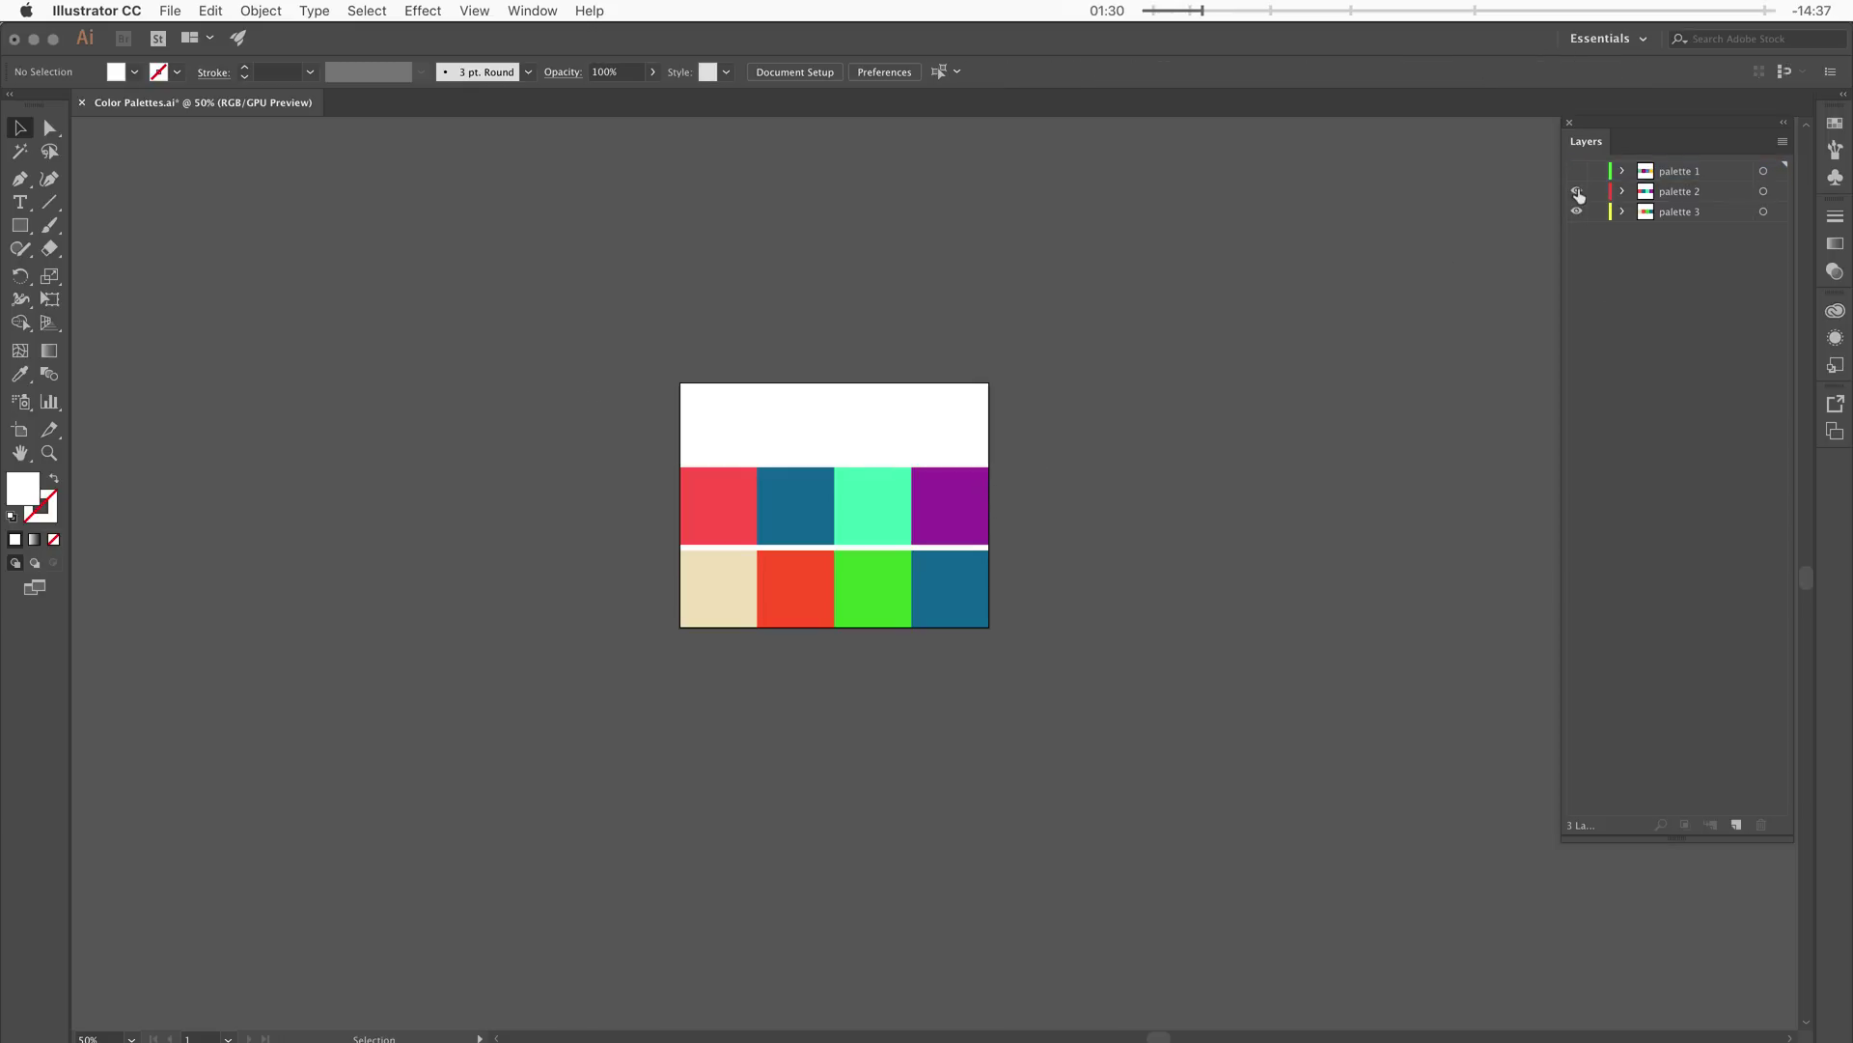
{"action": "left_click", "coordinate": [1577, 192]}
{"action": "left_click", "coordinate": [1577, 212]}
{"action": "left_click", "coordinate": [1576, 173]}
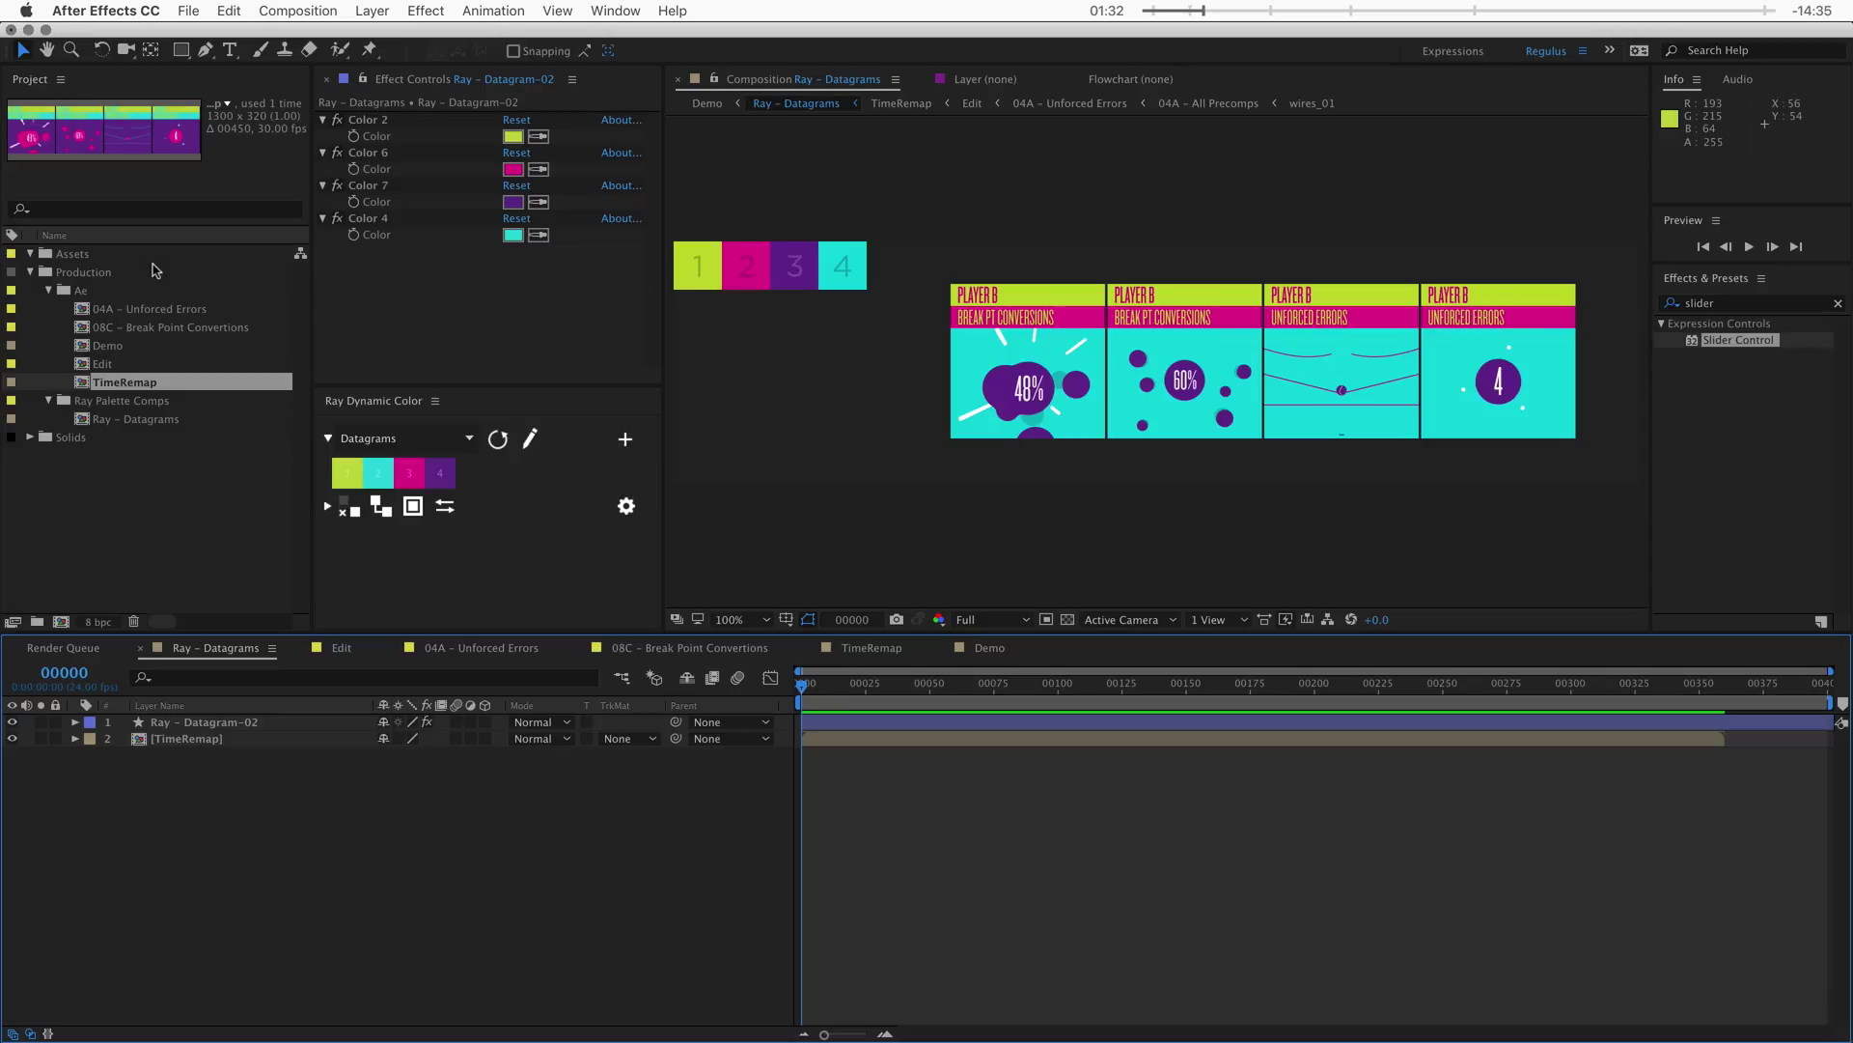
- Import Color Palettes.ai into the Assets folder in After Effects as a composition at document size and open it
{"action": "left_click", "coordinate": [160, 254]}
{"action": "key", "text": "super+i"}
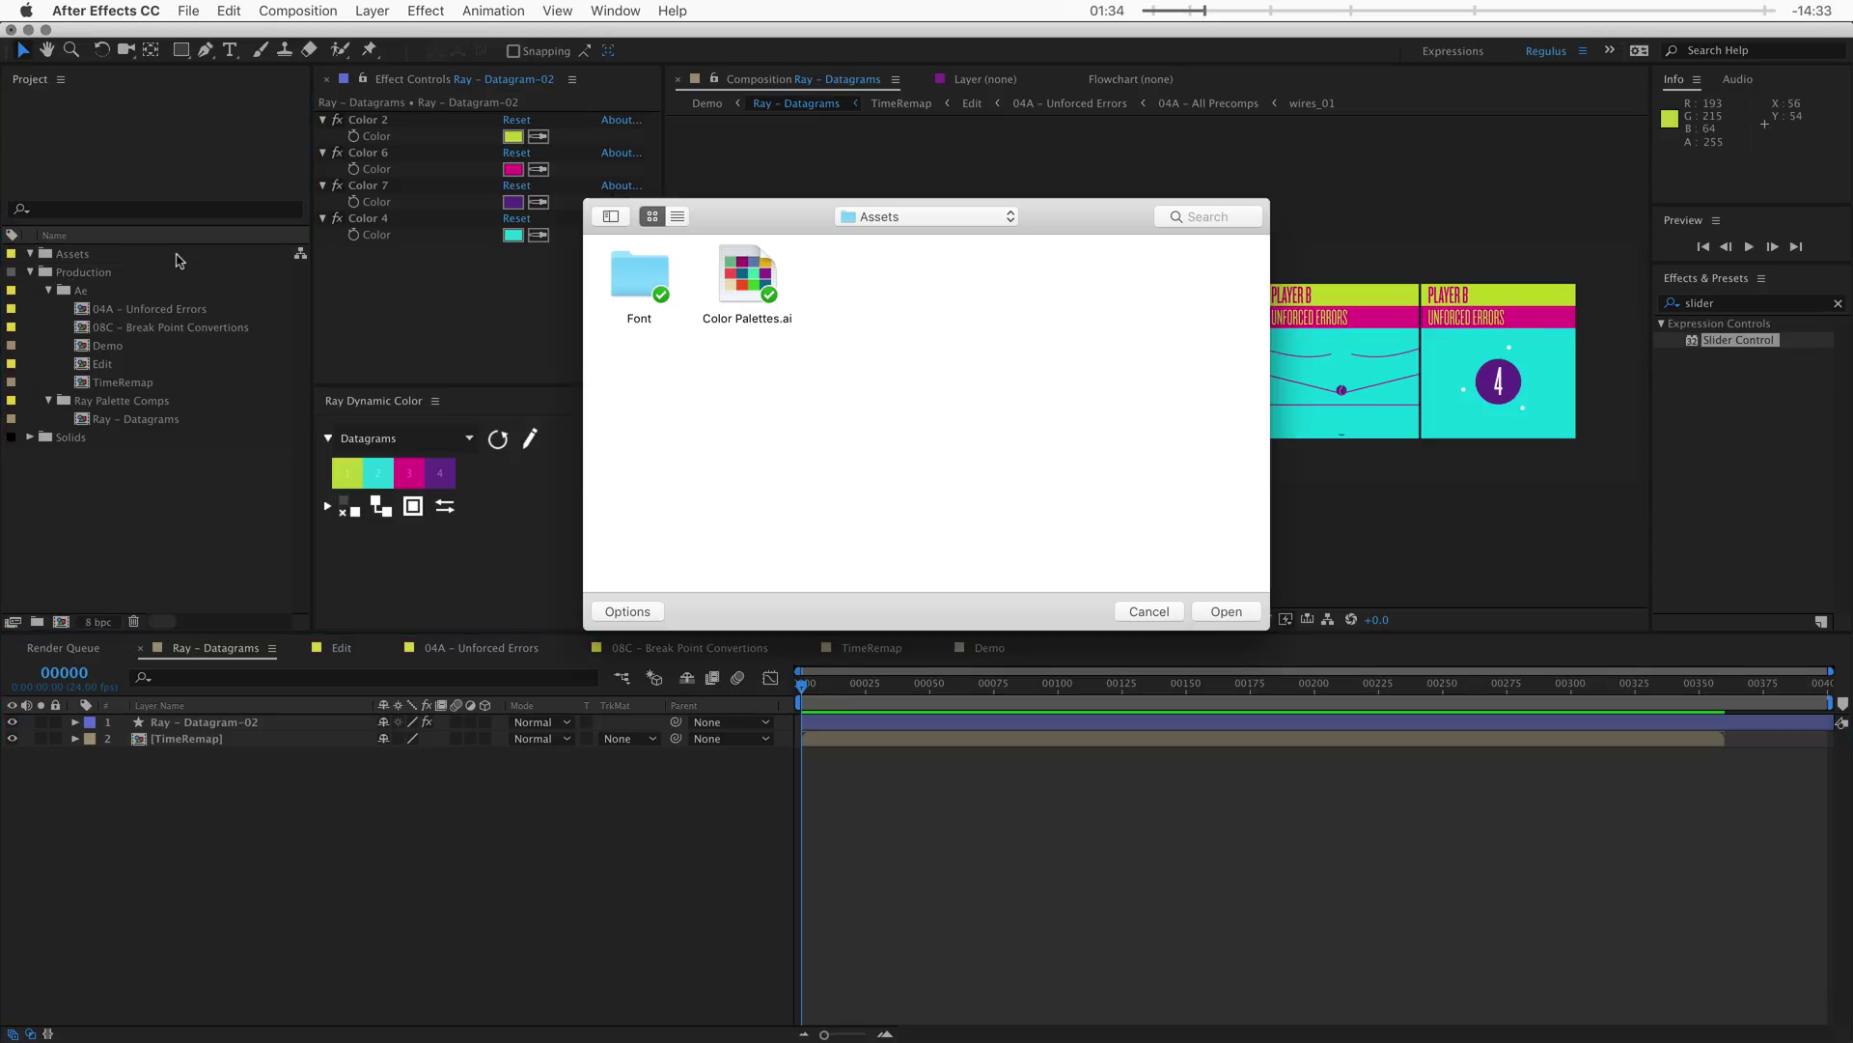
{"action": "left_click", "coordinate": [731, 320]}
{"action": "double_click", "coordinate": [730, 322]}
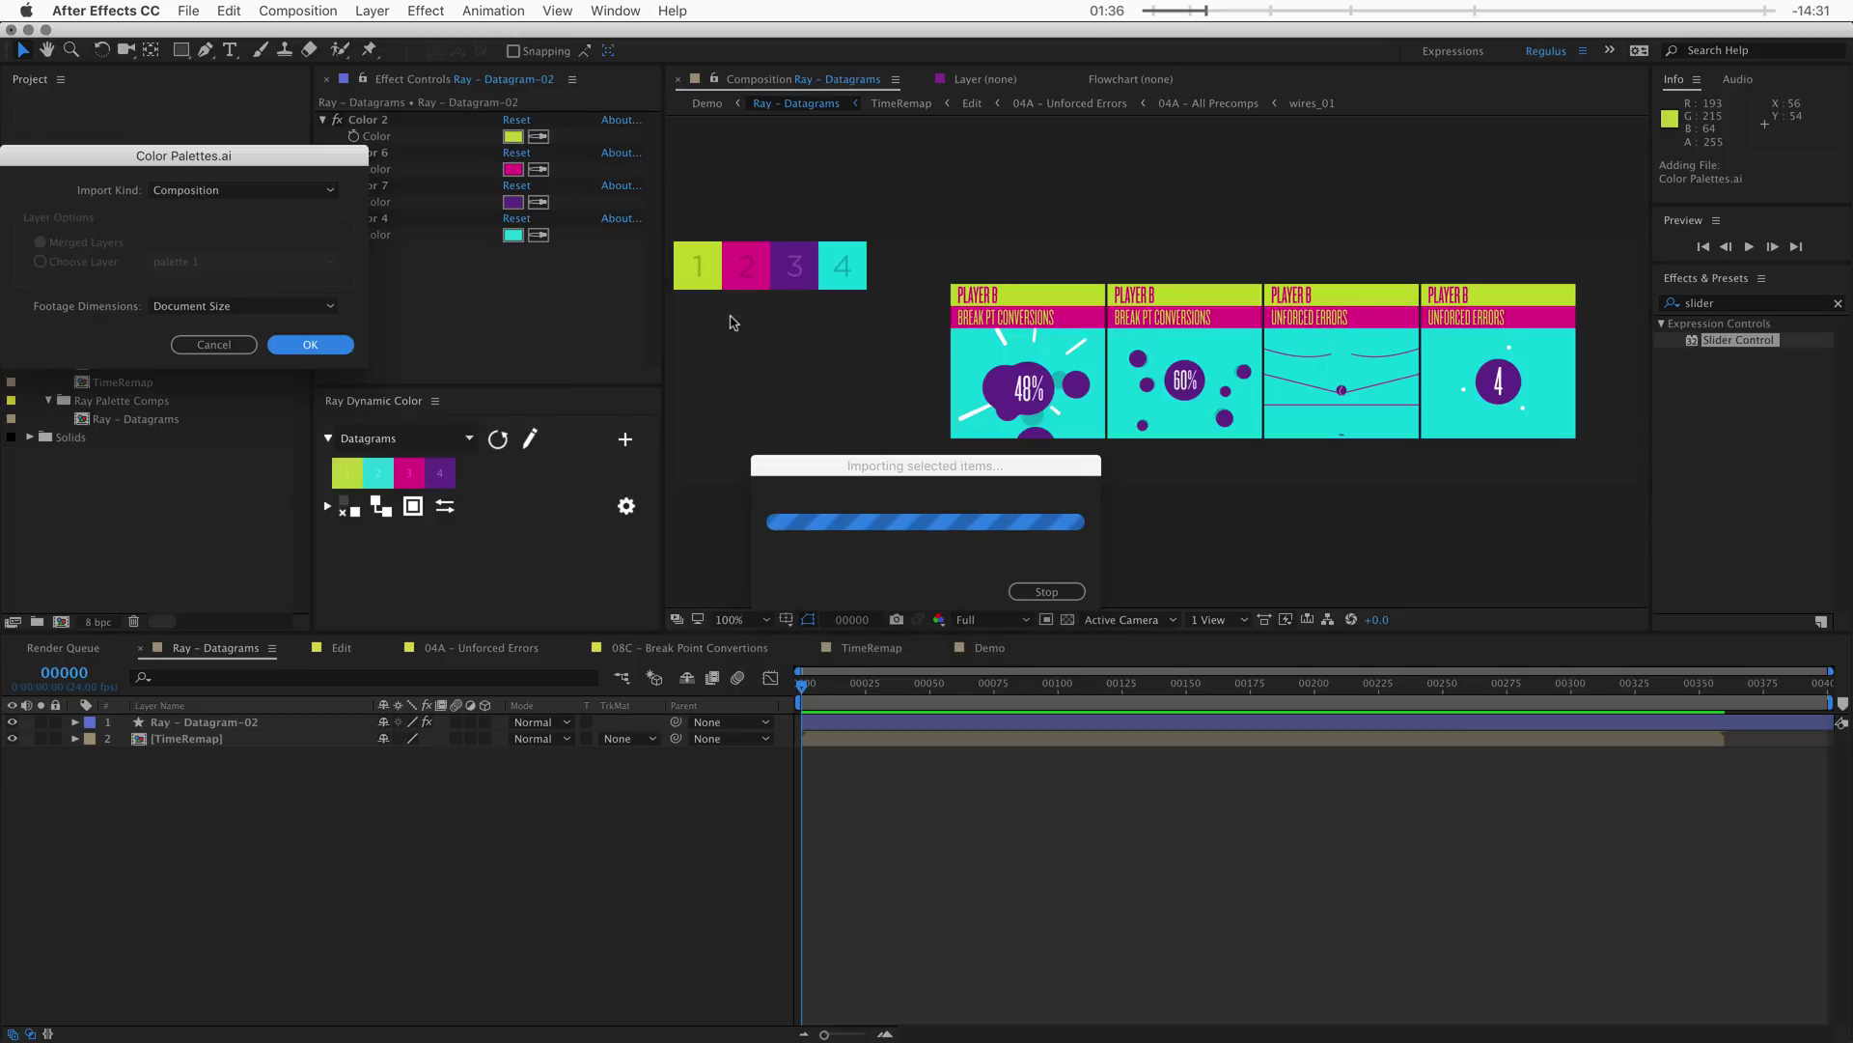
{"action": "left_click", "coordinate": [229, 190]}
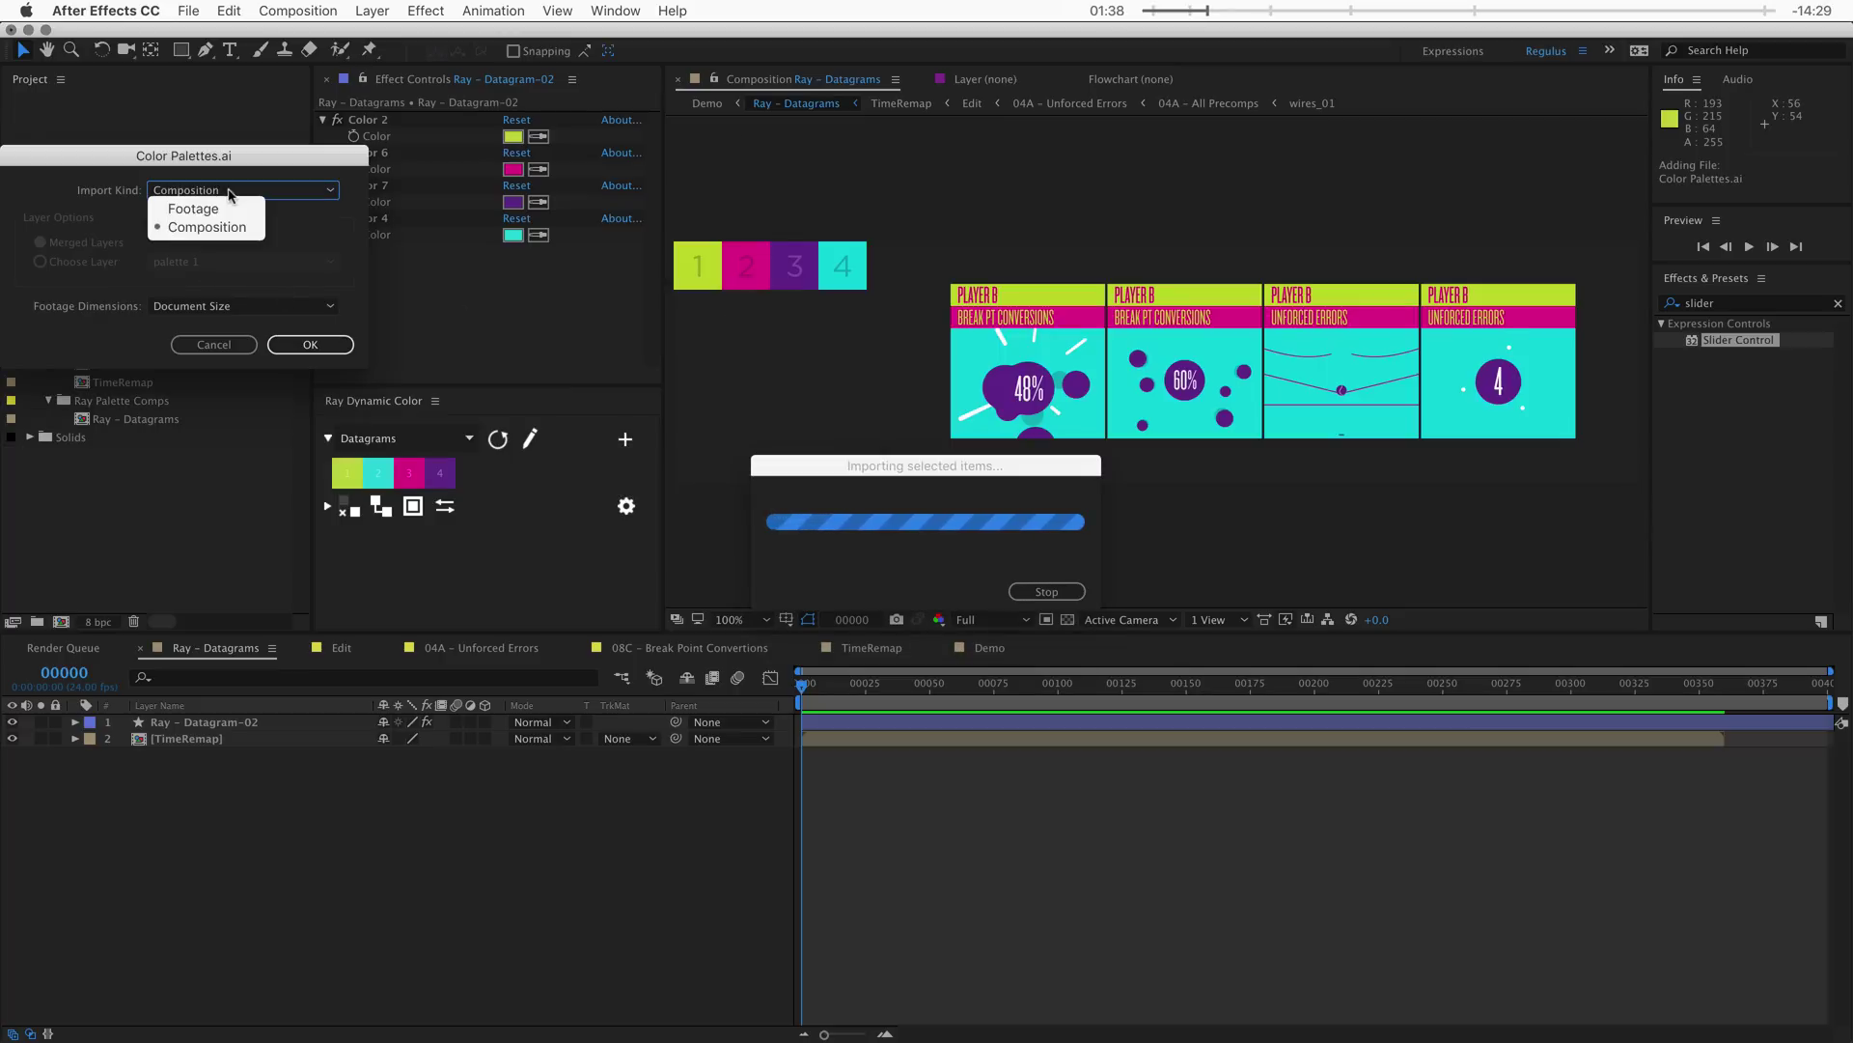
{"action": "left_click", "coordinate": [233, 217]}
{"action": "left_click", "coordinate": [311, 344]}
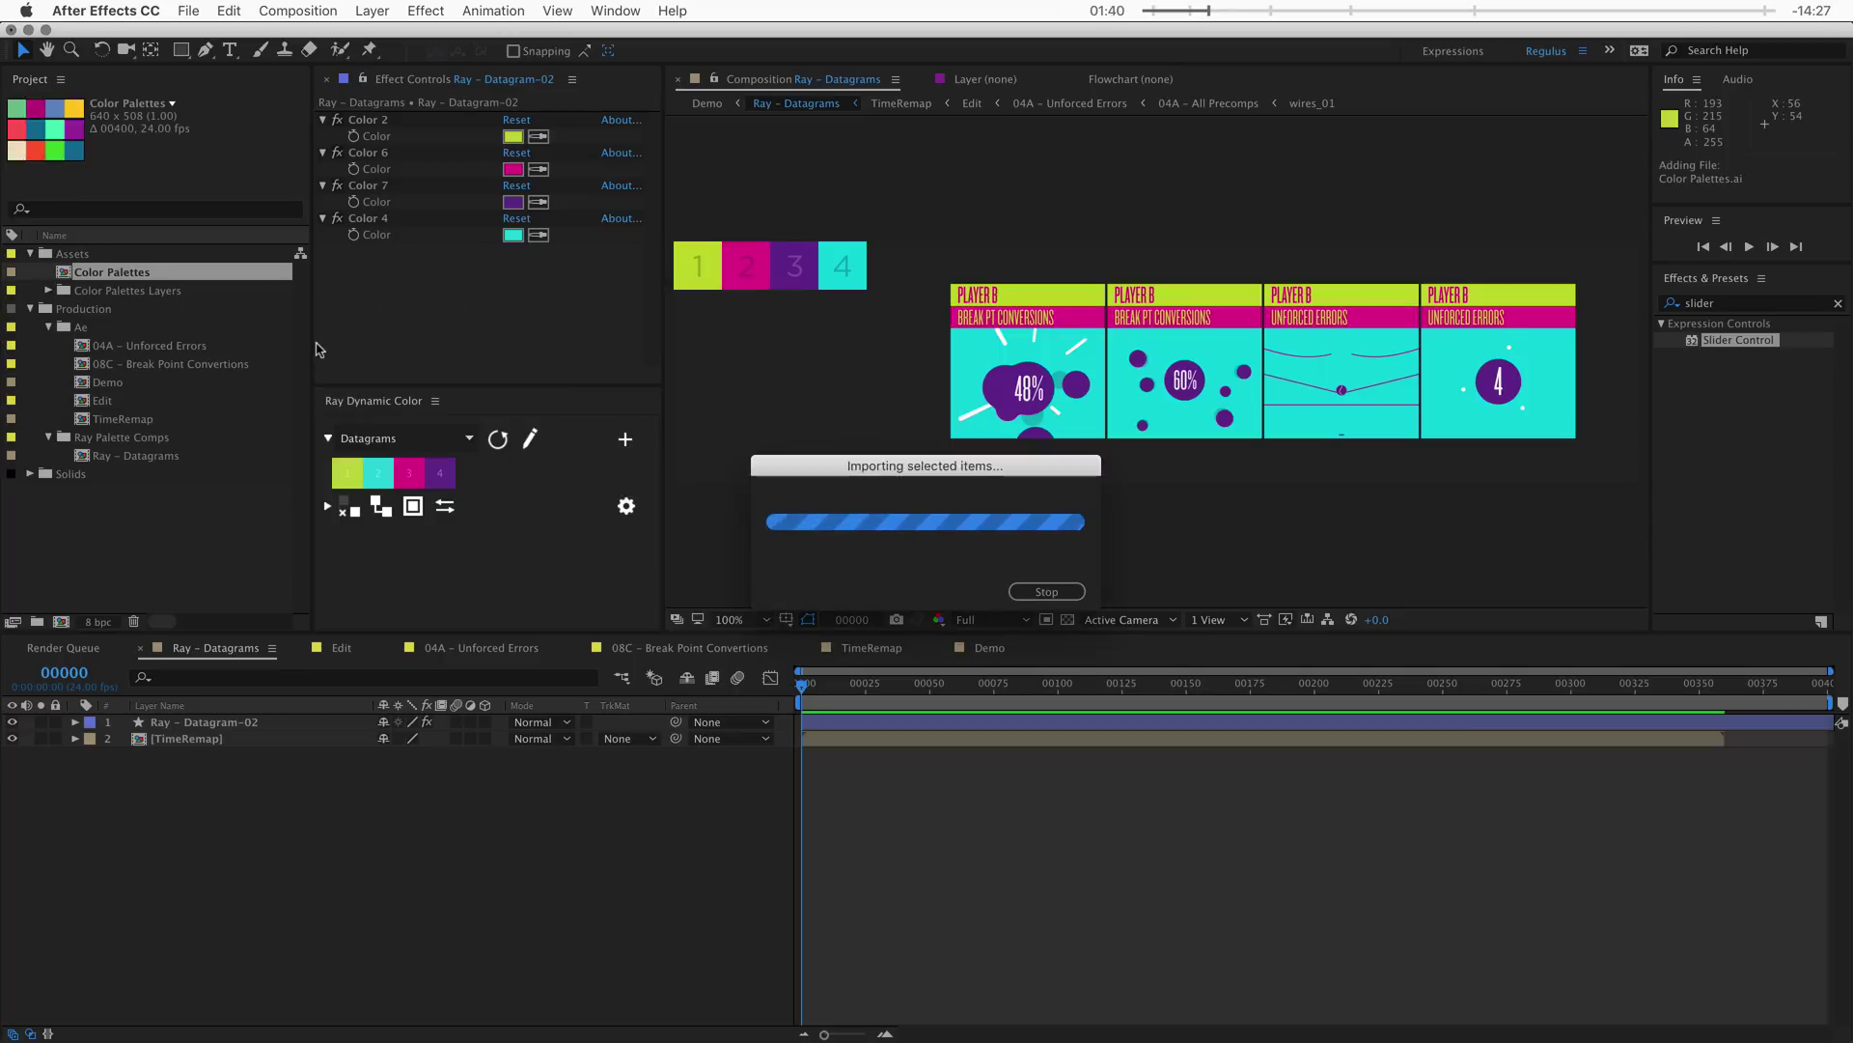
{"action": "double_click", "coordinate": [132, 277]}
- Try to add a Ray Dynamic Color palette from the palette 1 Illustrator layer with the suggested name Datagram-04
{"action": "left_click", "coordinate": [183, 723]}
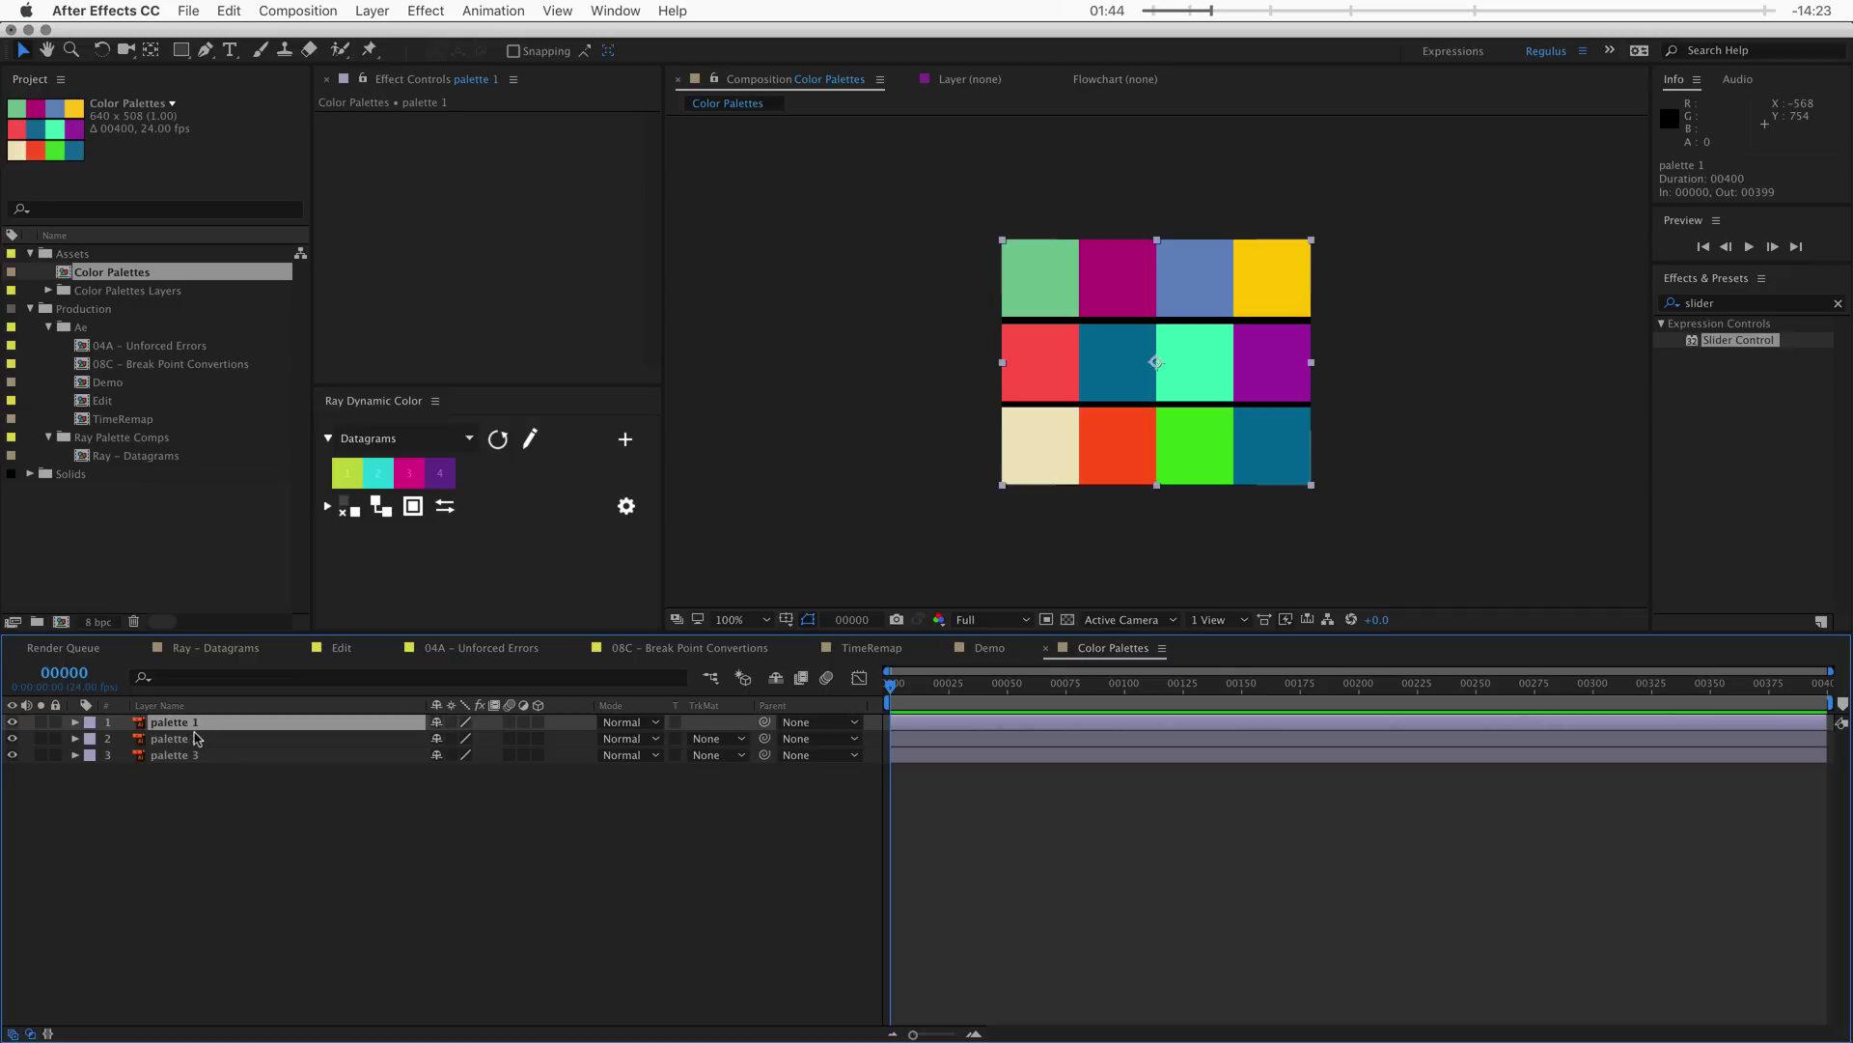
{"action": "left_click", "coordinate": [625, 440]}
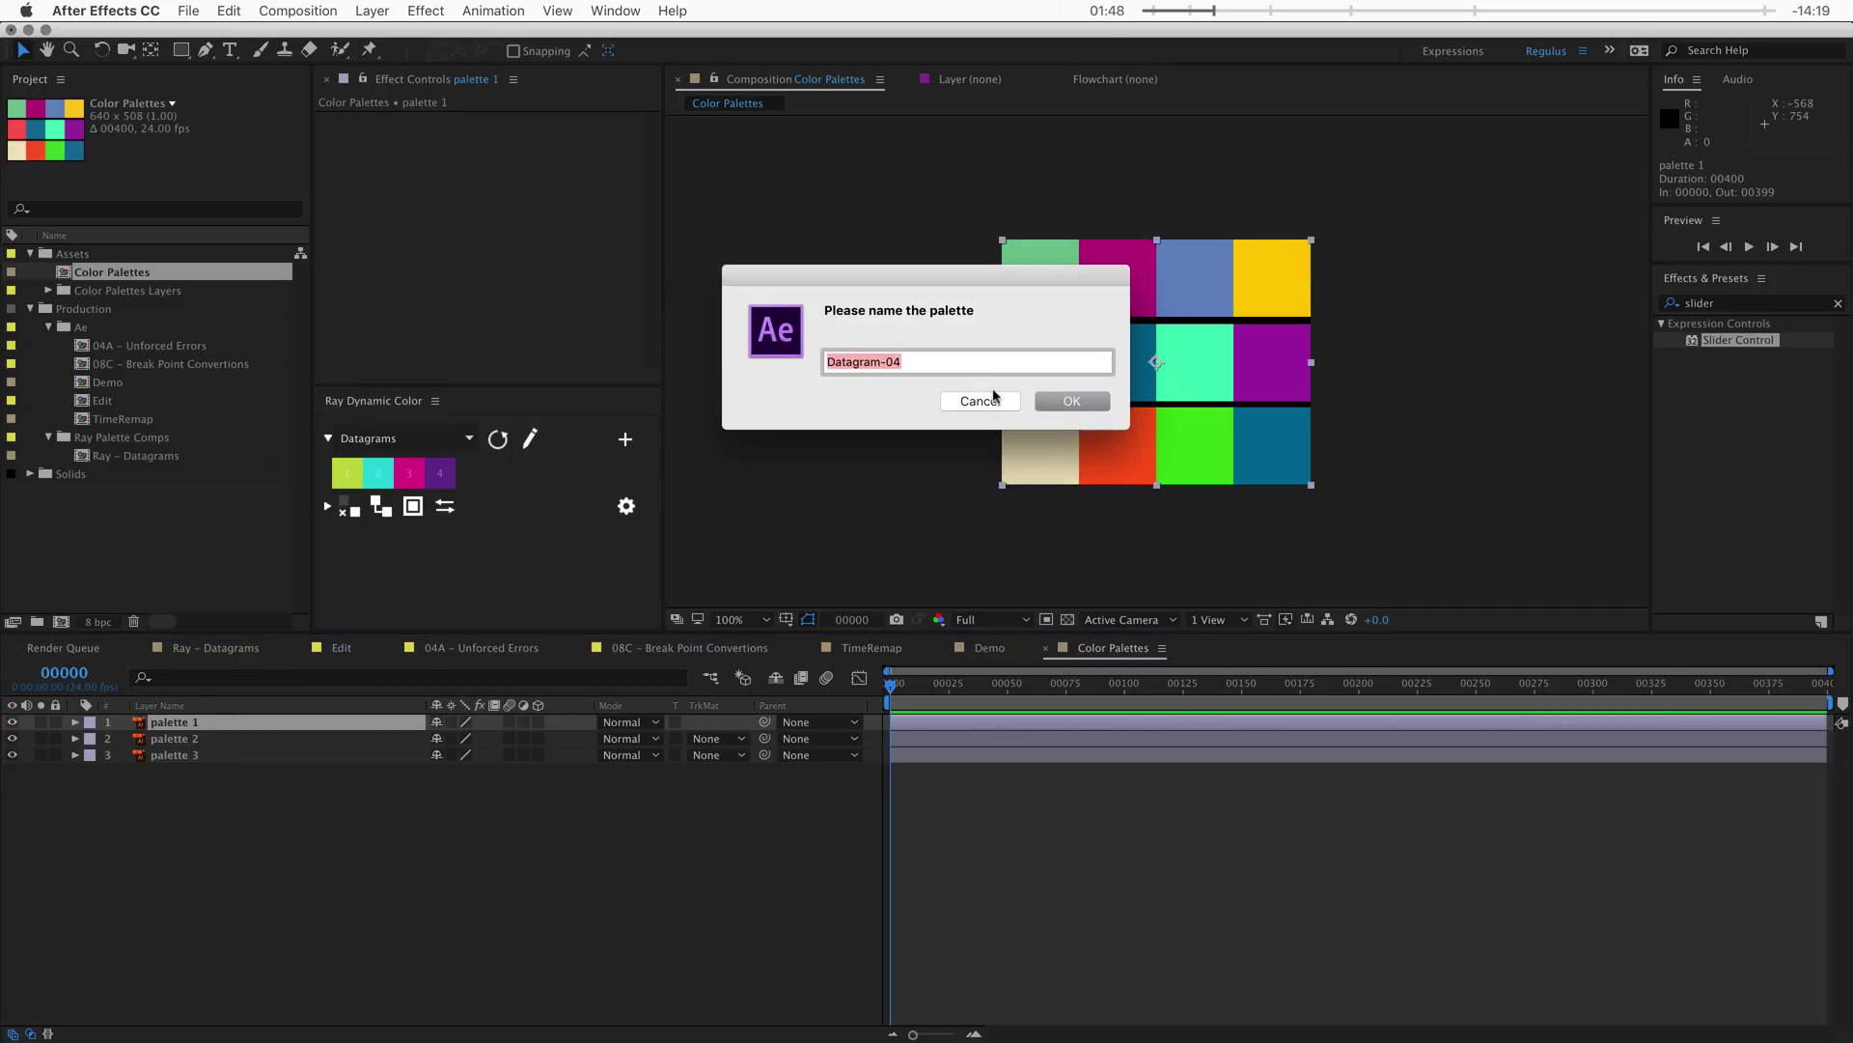
{"action": "left_click", "coordinate": [1036, 400]}
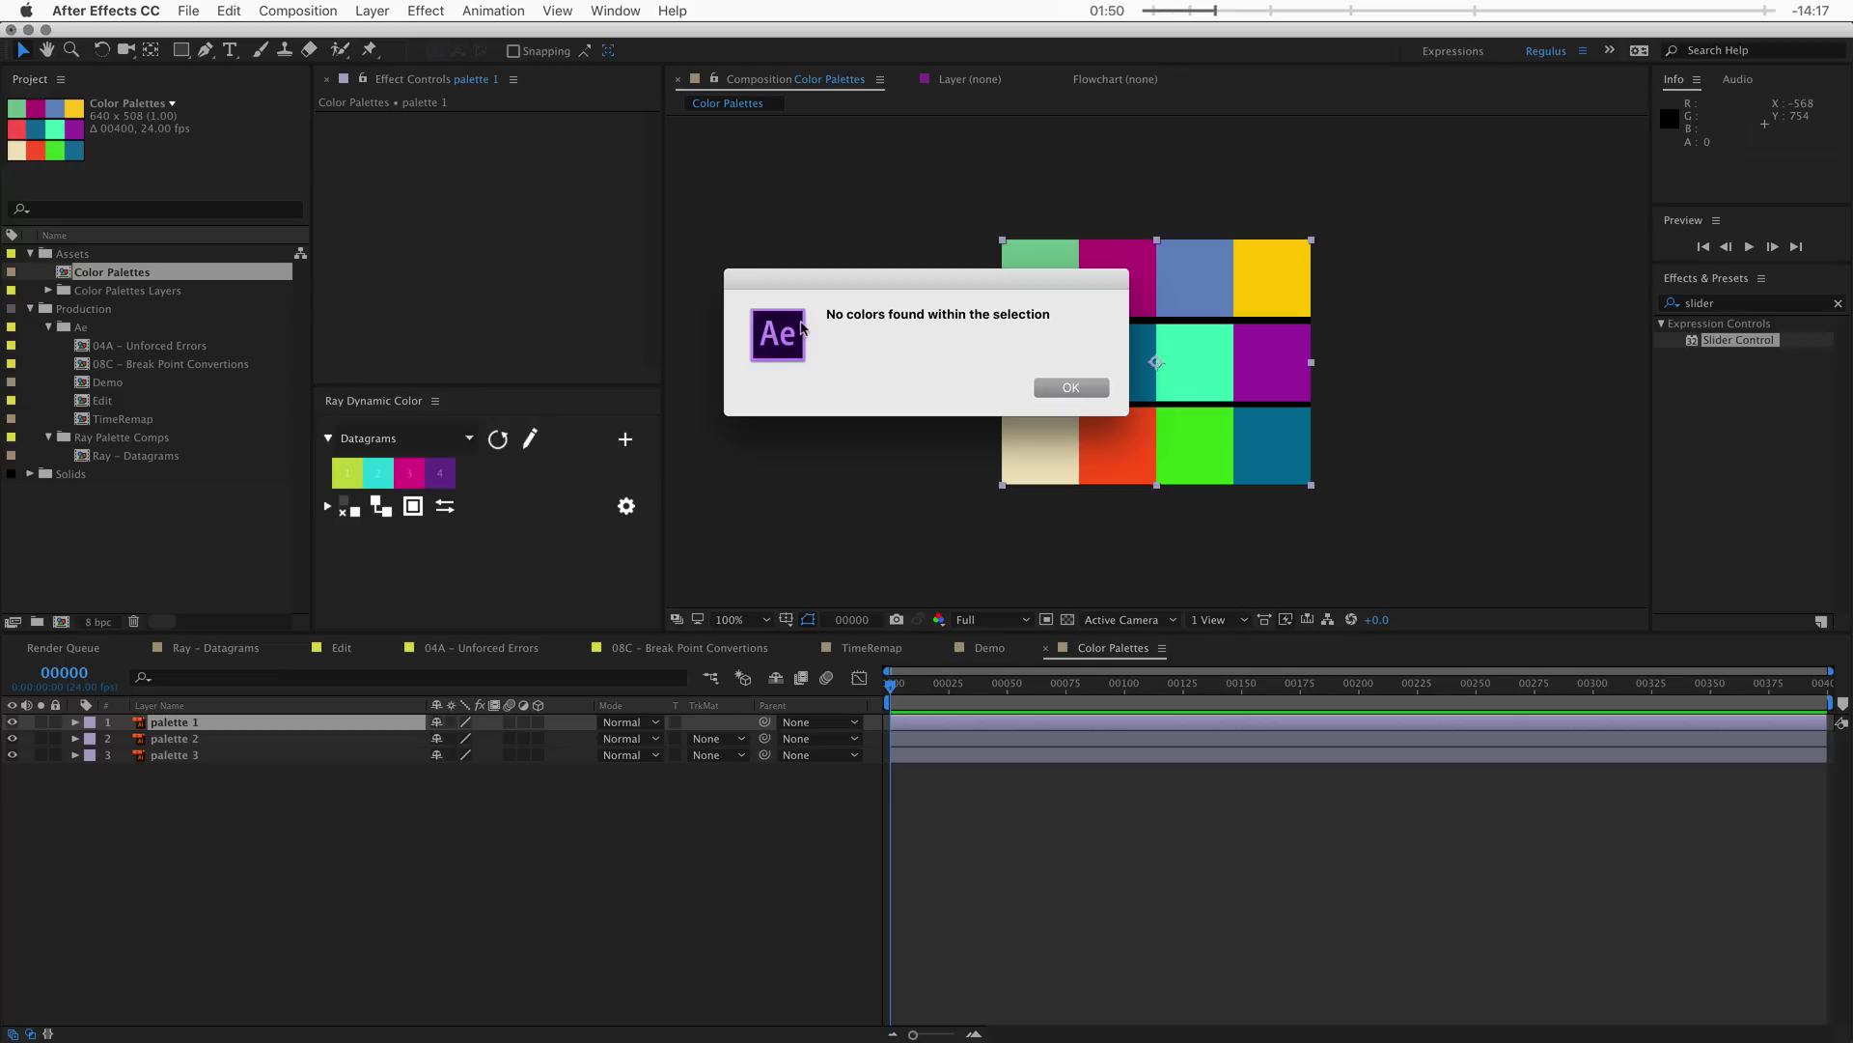
{"action": "left_click", "coordinate": [1047, 386]}
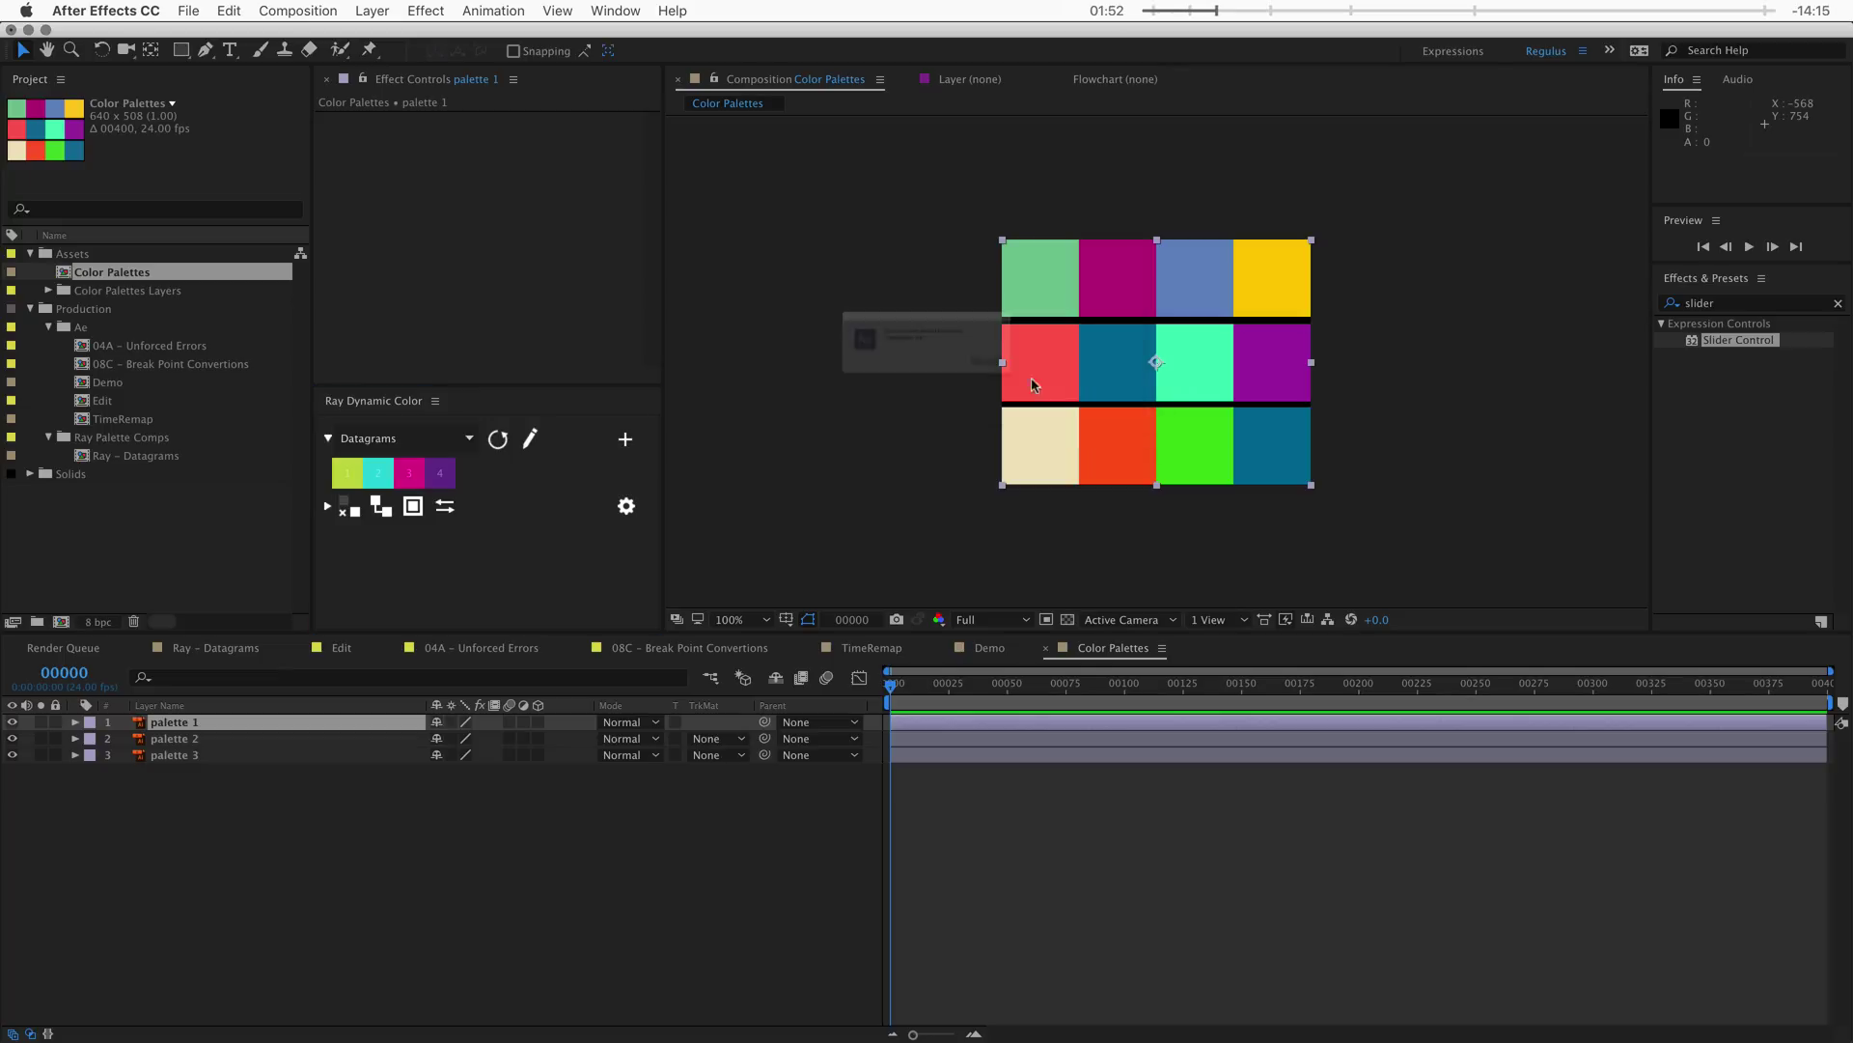
{"action": "left_click", "coordinate": [1068, 386]}
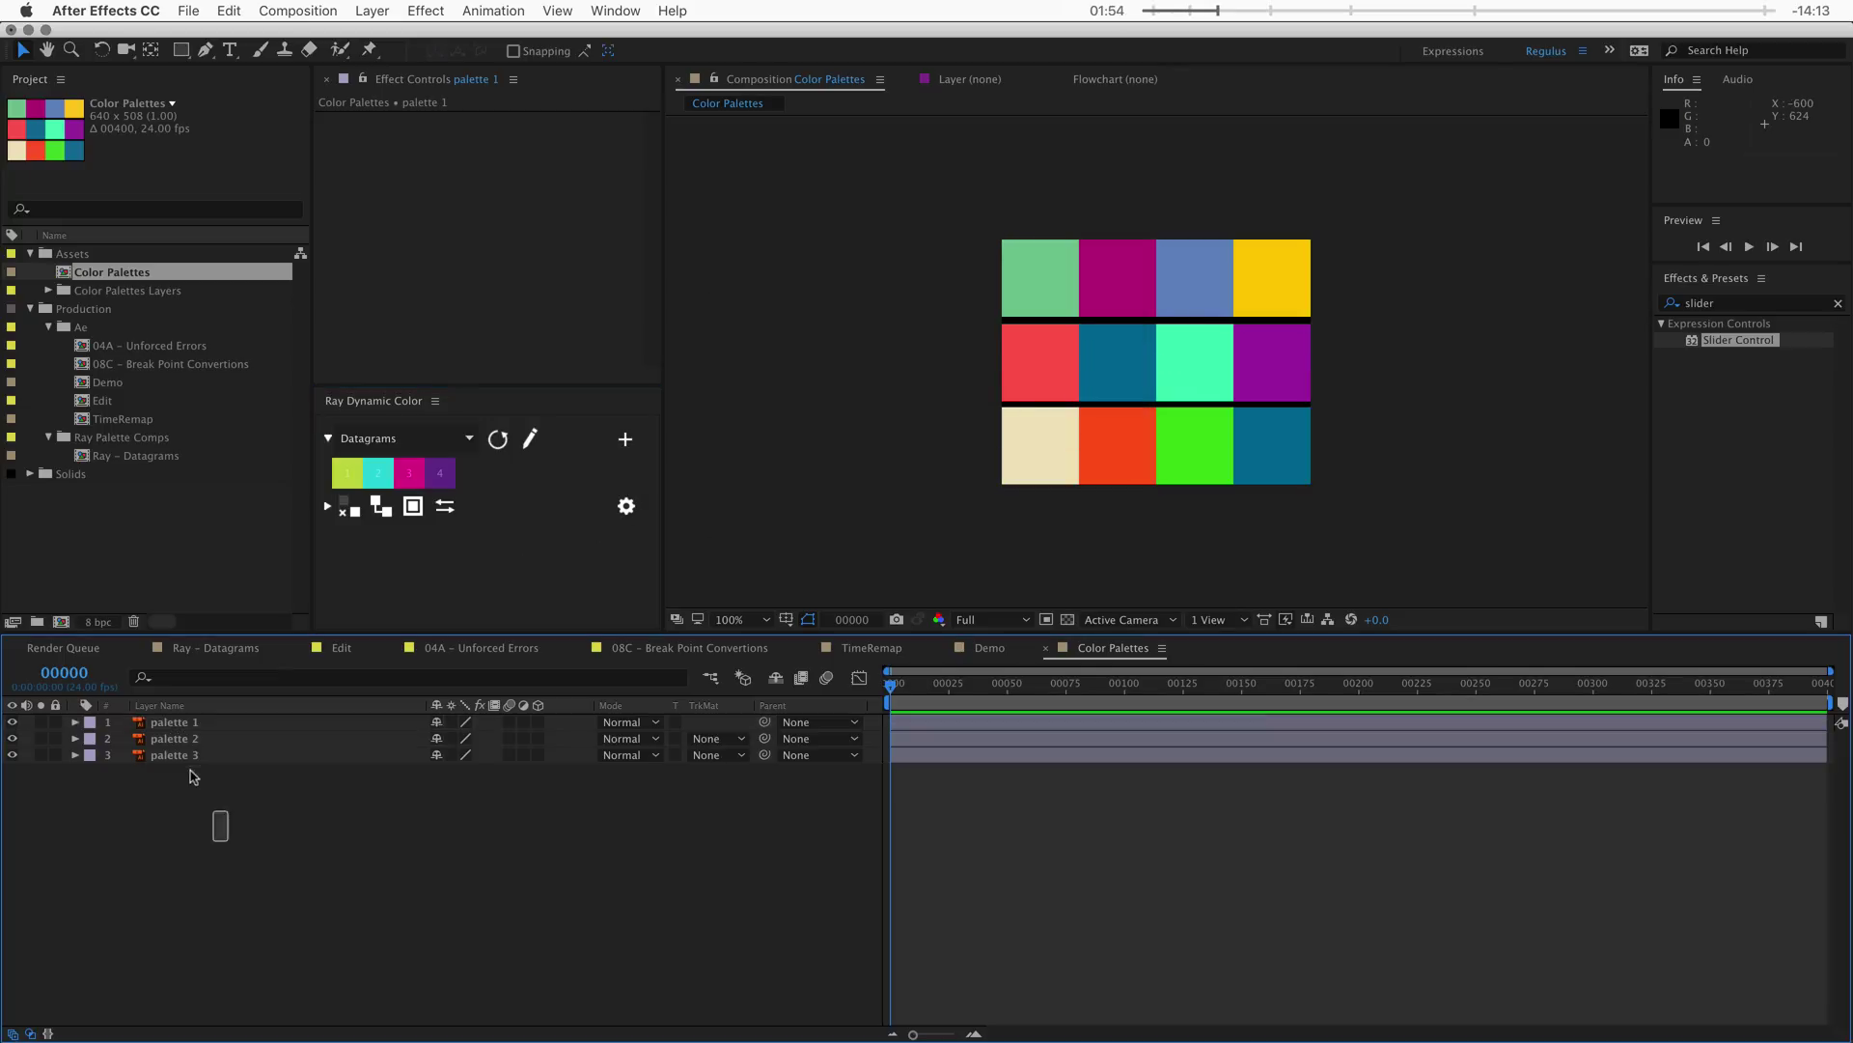
- Create shape layers from the palette 1, palette 2 and palette 3 vector layers
{"action": "left_click_drag", "start_coordinate": [219, 814], "coordinate": [173, 722]}
{"action": "right_click", "coordinate": [179, 726]}
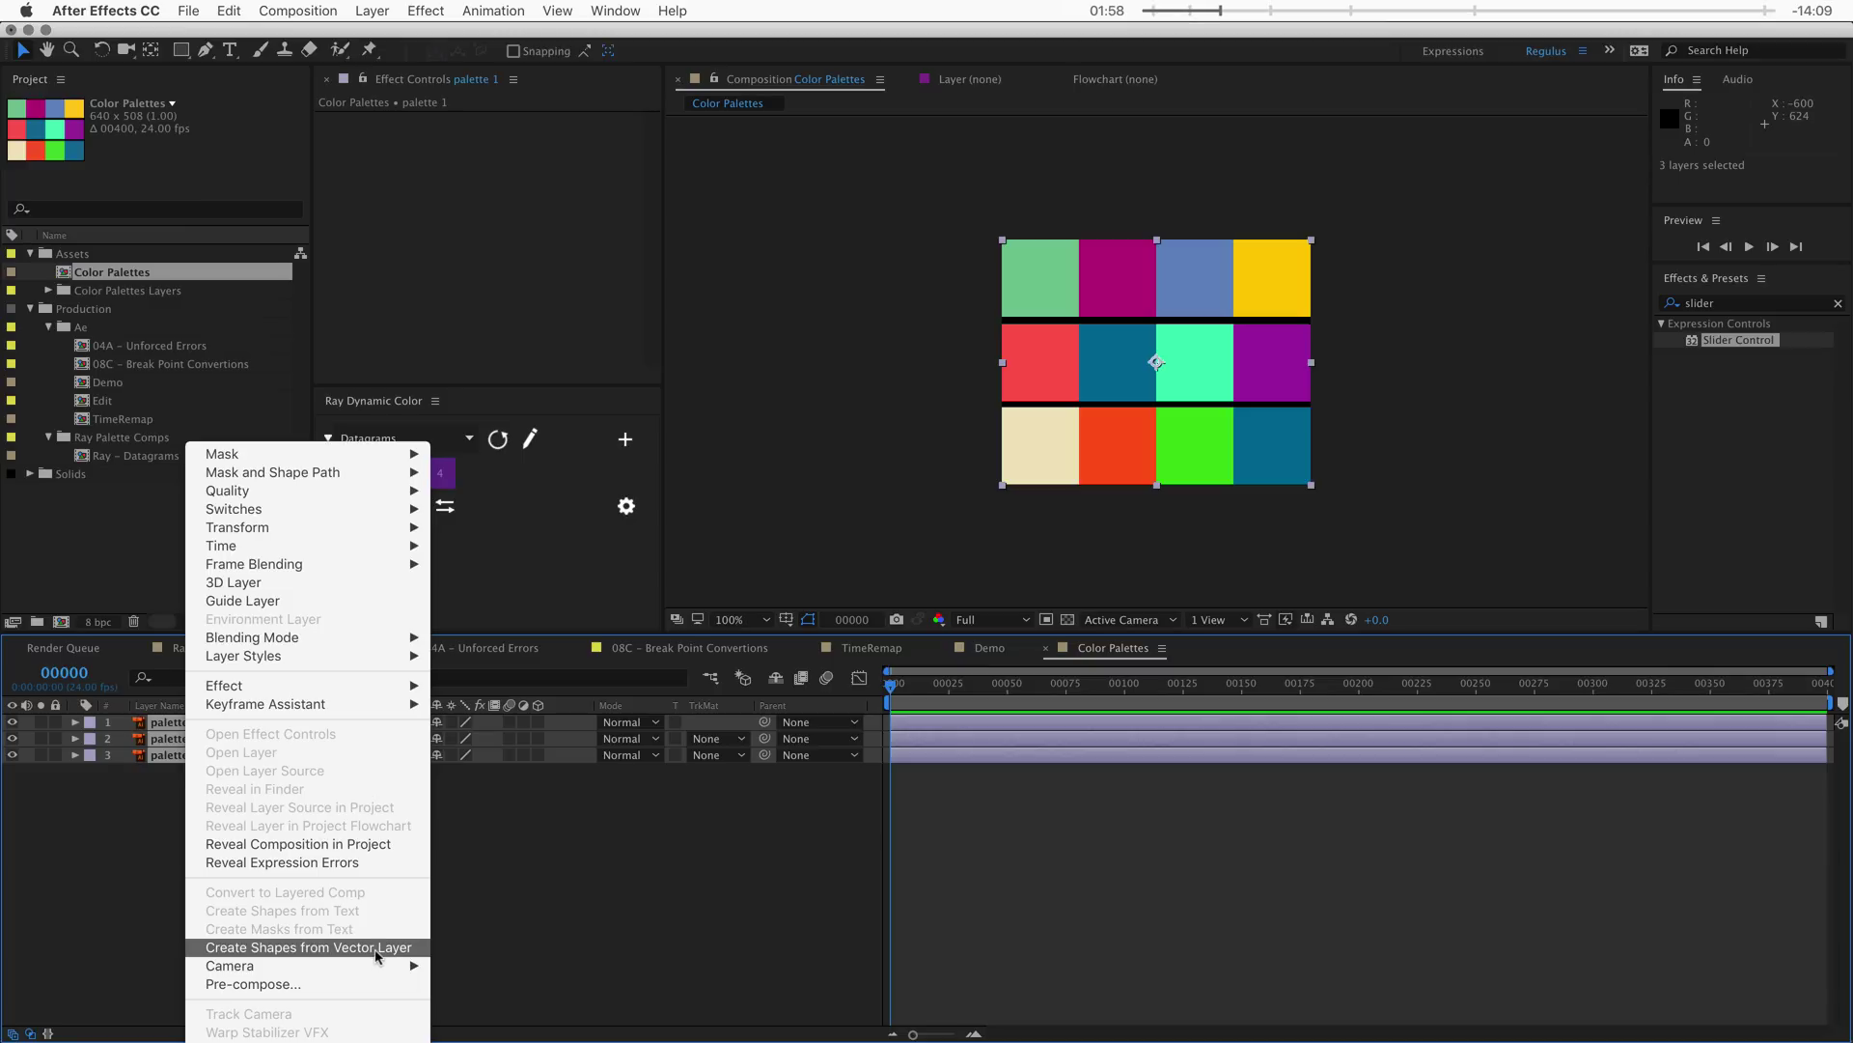
{"action": "left_click", "coordinate": [334, 951]}
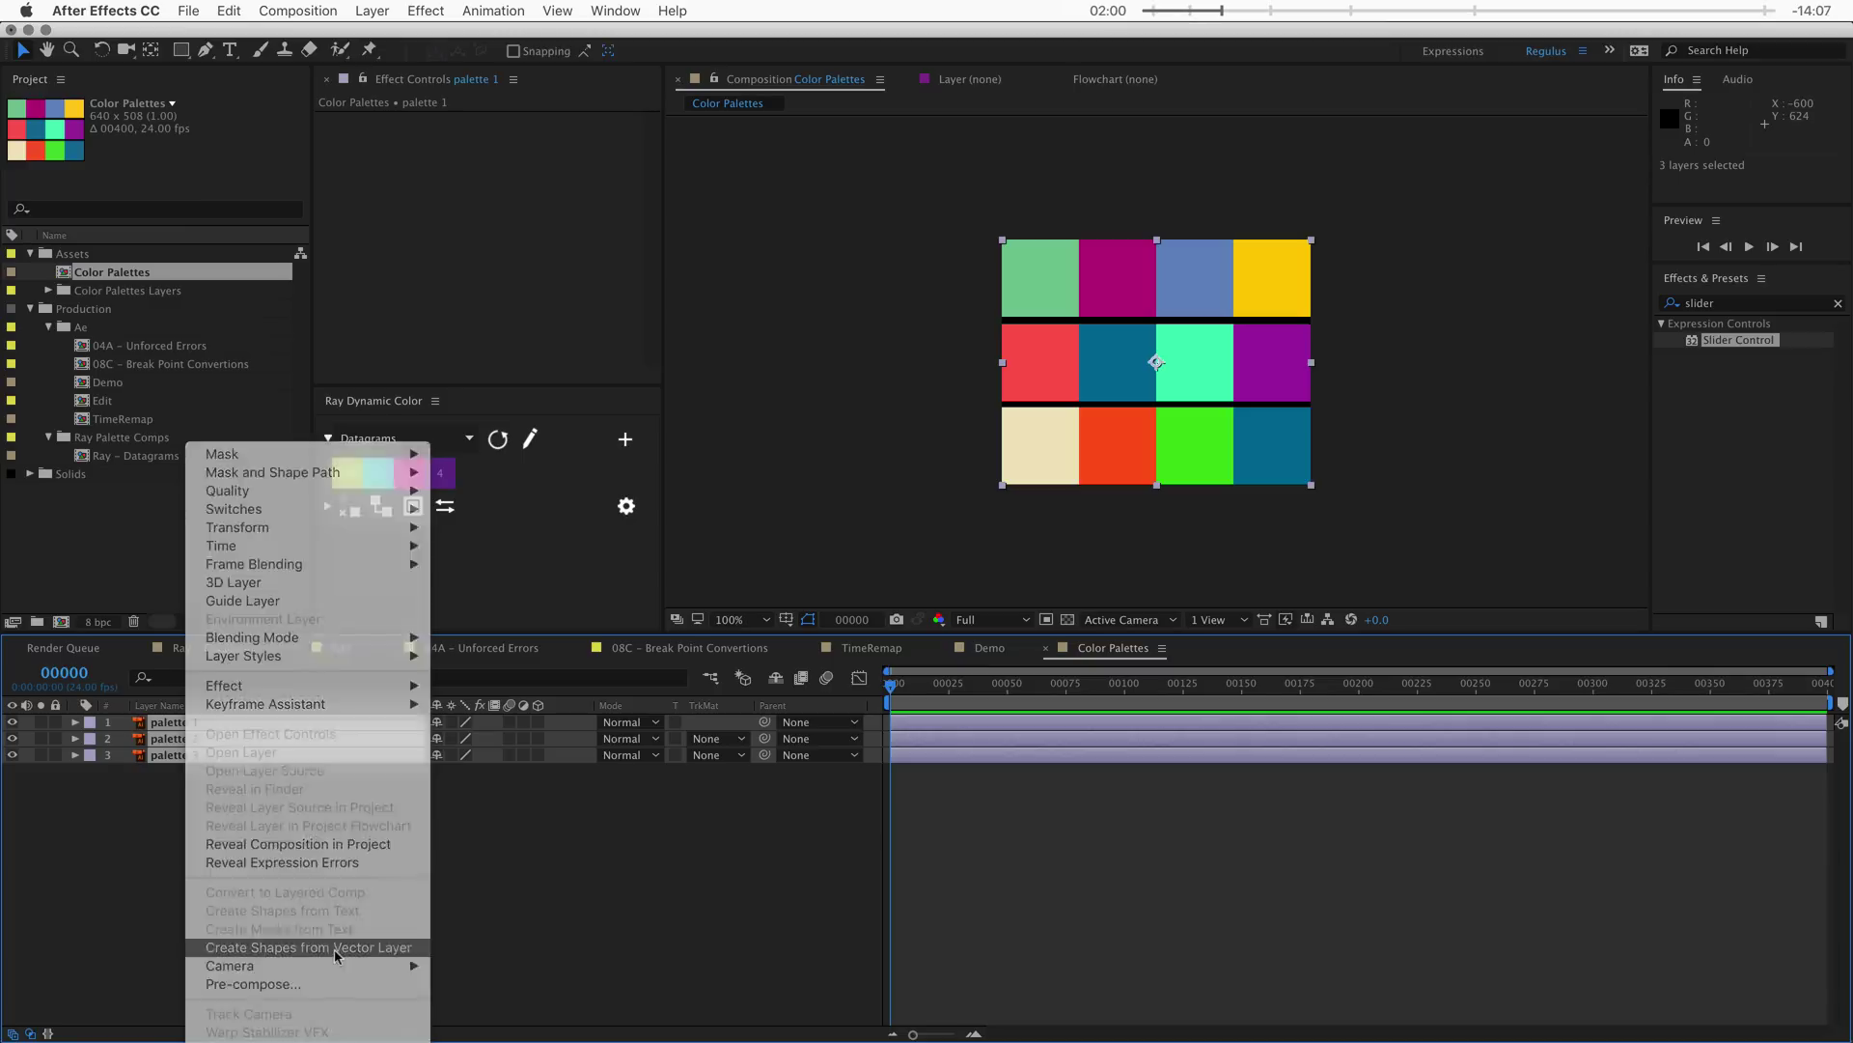
{"action": "left_click", "coordinate": [241, 862]}
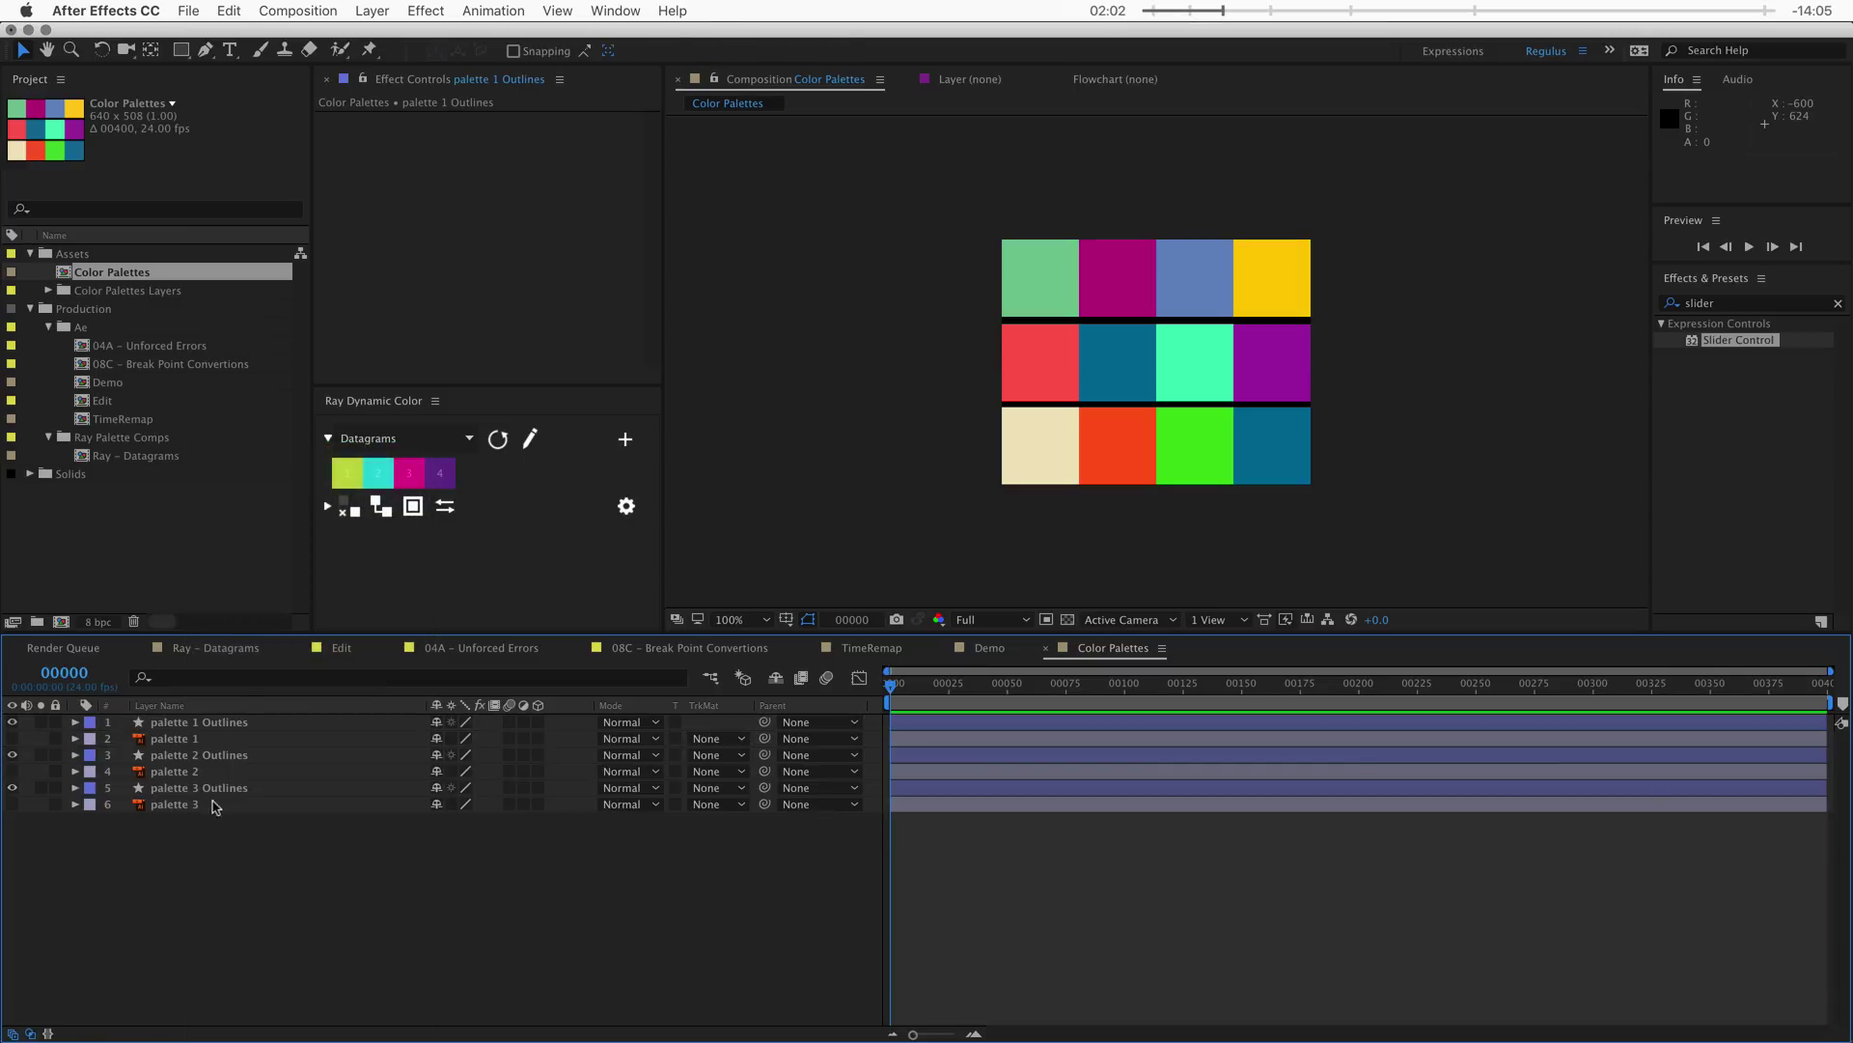
- Delete the original Illustrator layers palette 1, palette 2 and palette 3, keeping only their outline layers
{"action": "left_click", "coordinate": [191, 740], "text": "super"}
{"action": "left_click", "coordinate": [197, 772], "text": "super"}
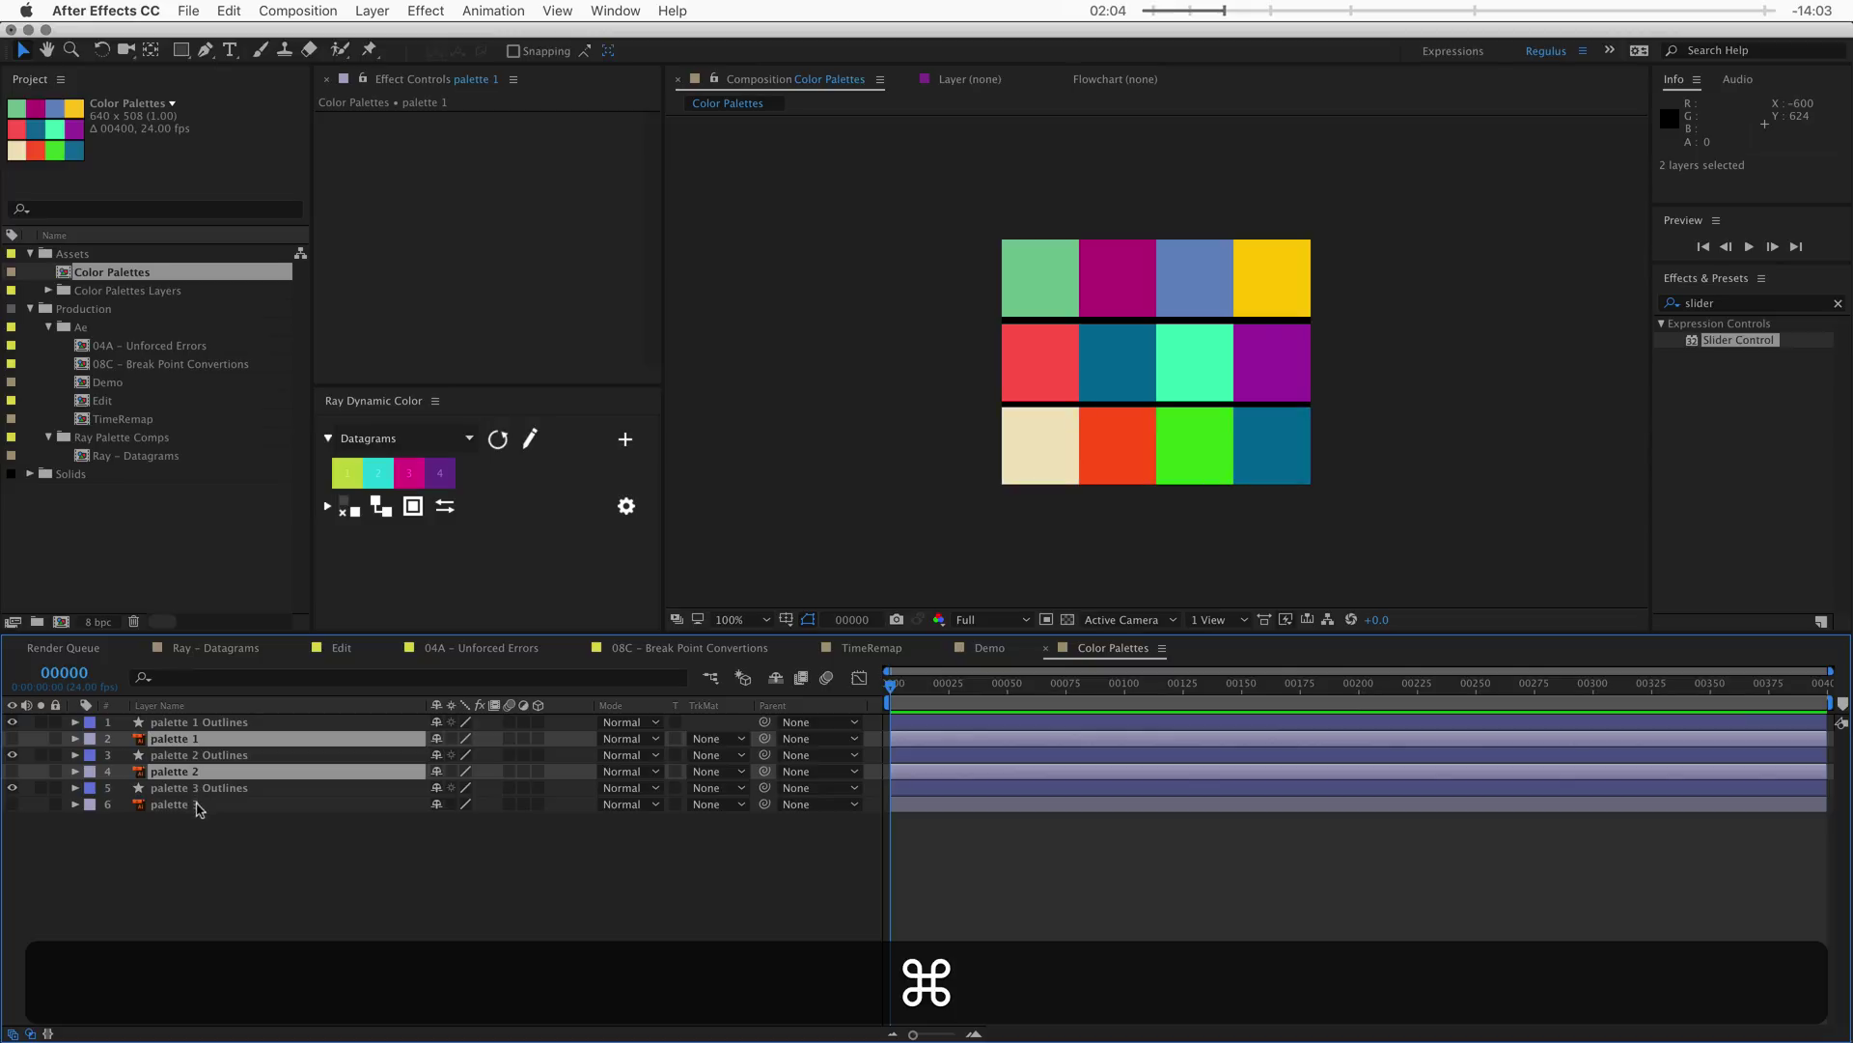
{"action": "left_click", "coordinate": [200, 805], "text": "super"}
{"action": "key", "text": "super+BackSpace"}
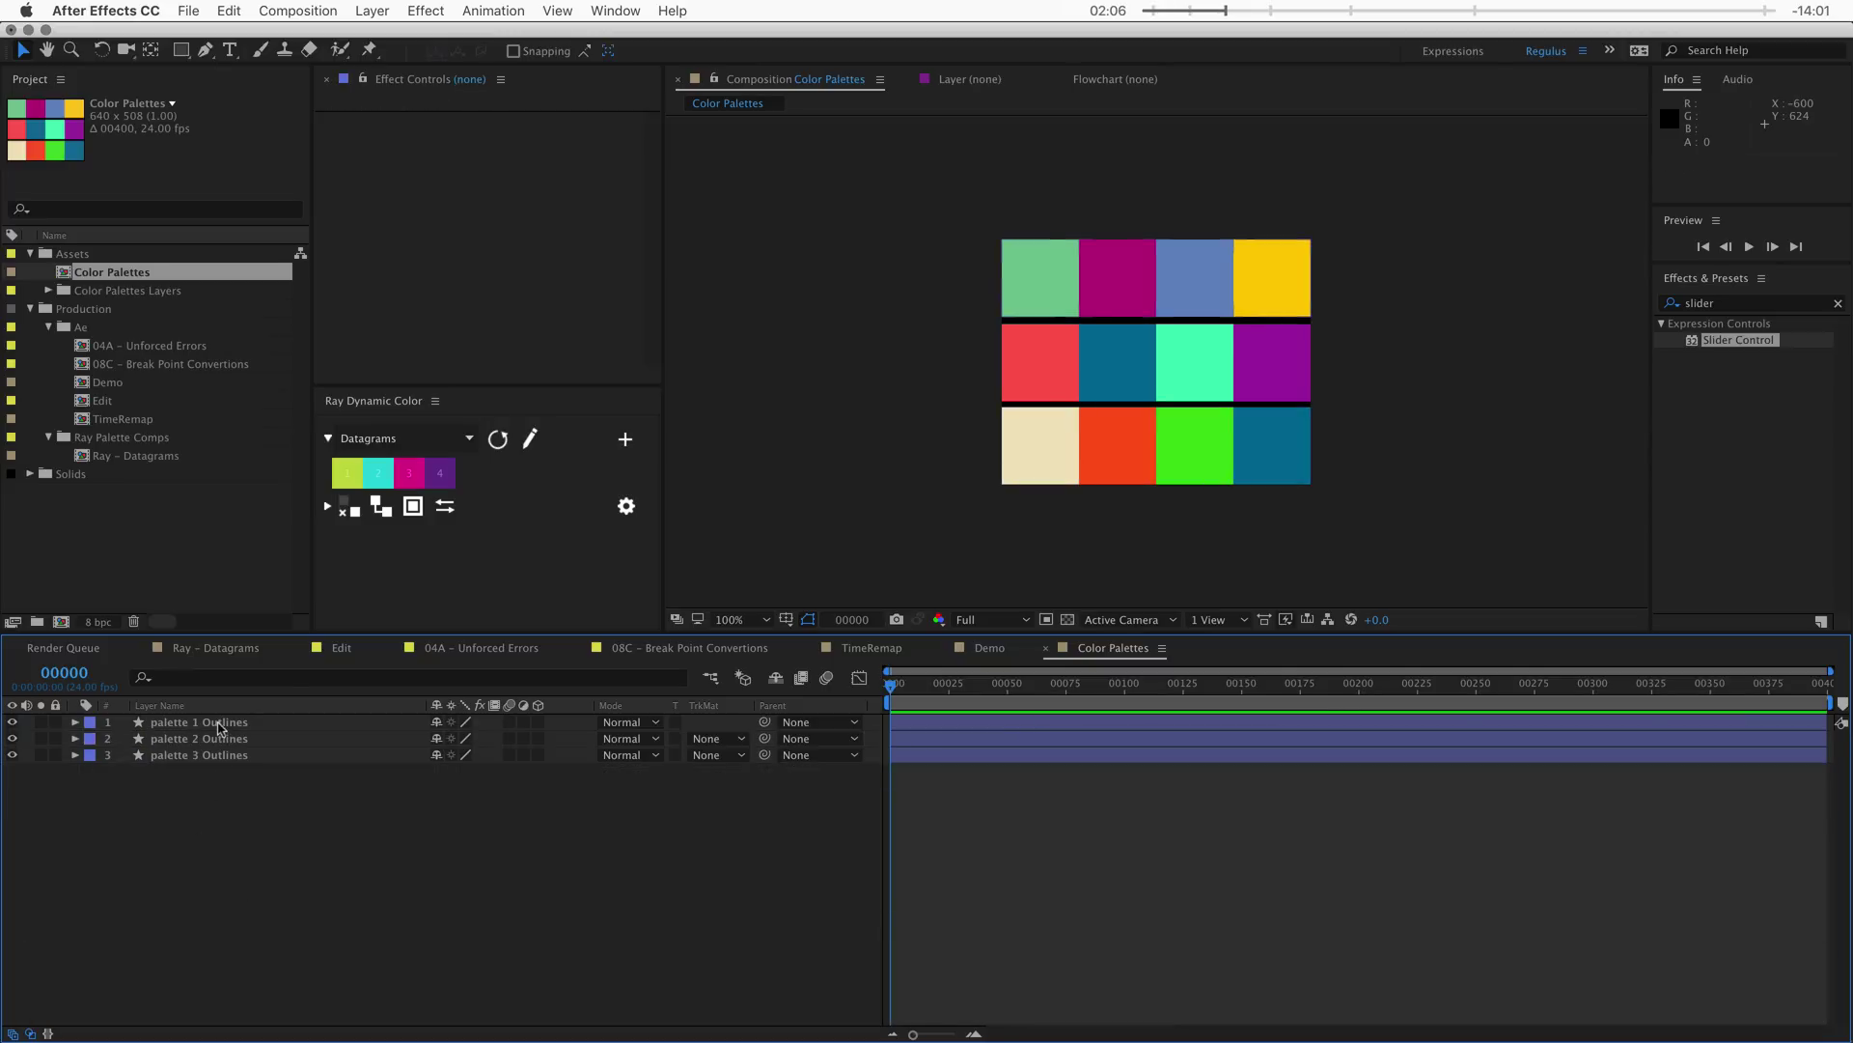
- Add a new Ray Dynamic Color palette named pal1 from the palette 1 Outlines layer
{"action": "left_click", "coordinate": [220, 724]}
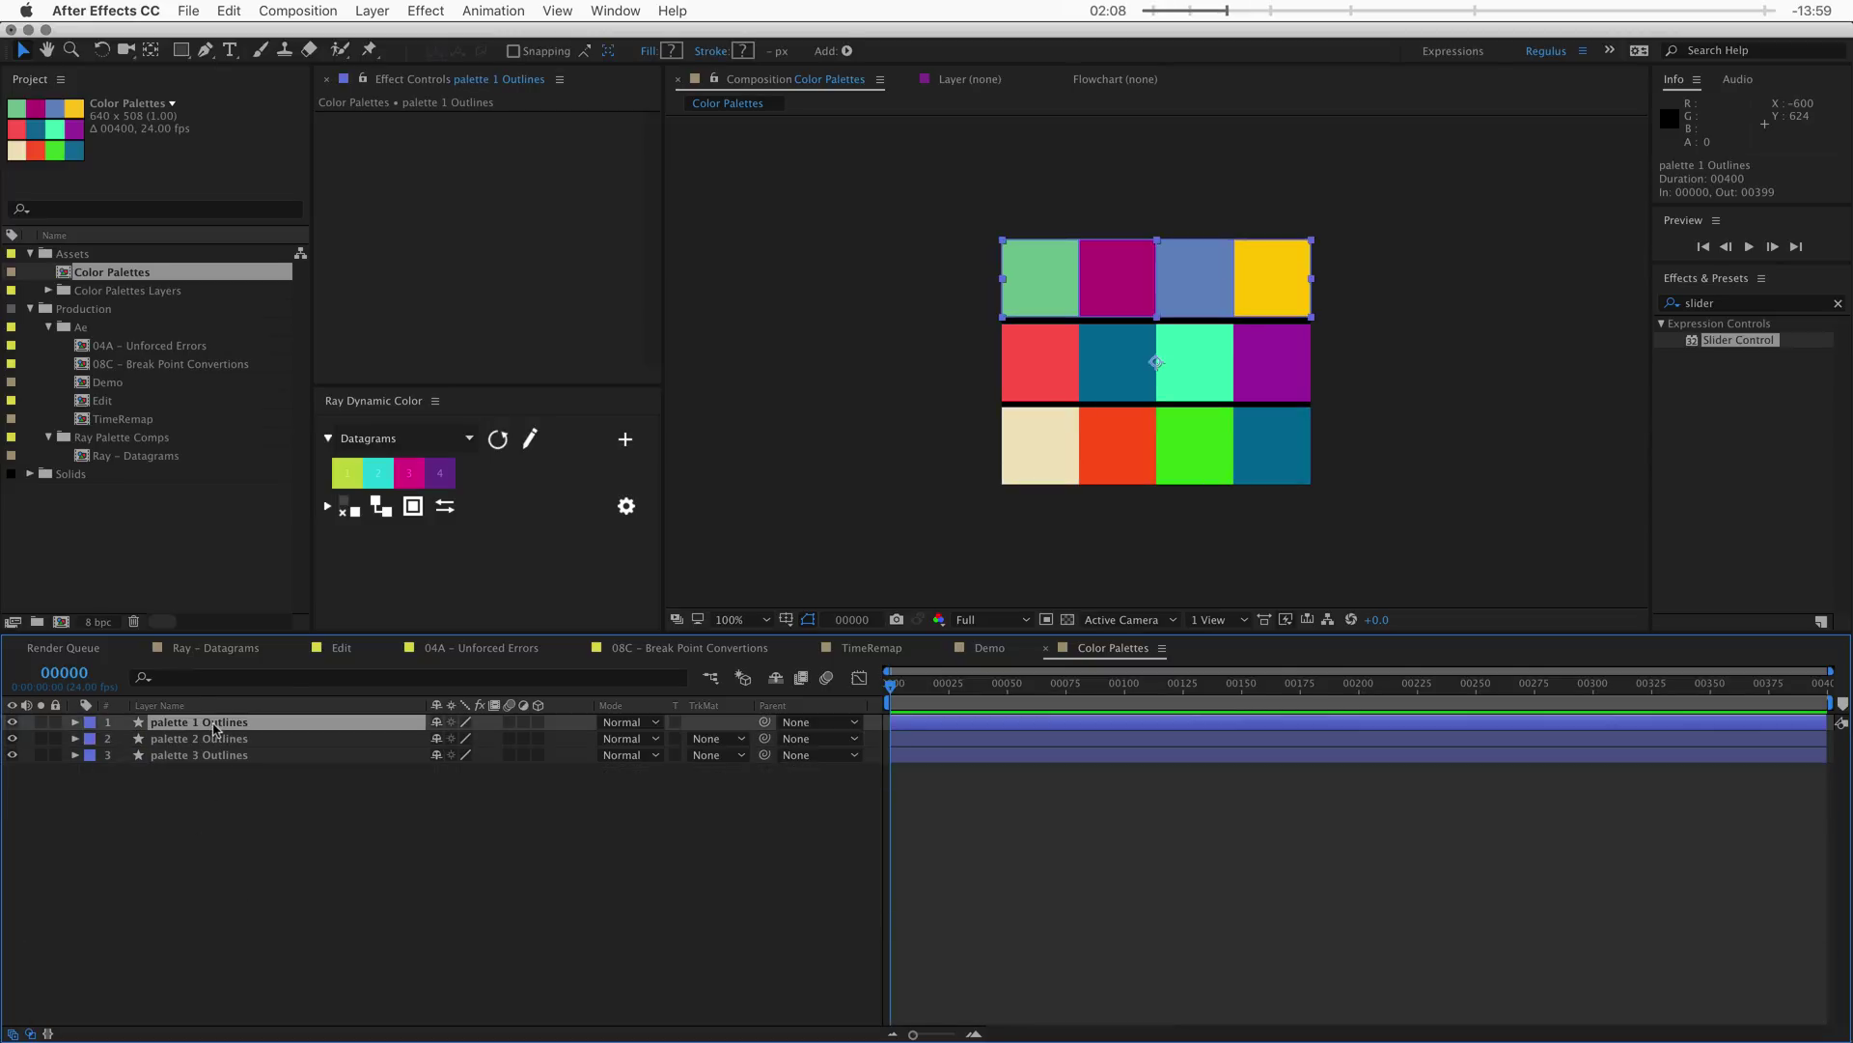
{"action": "left_click", "coordinate": [626, 440]}
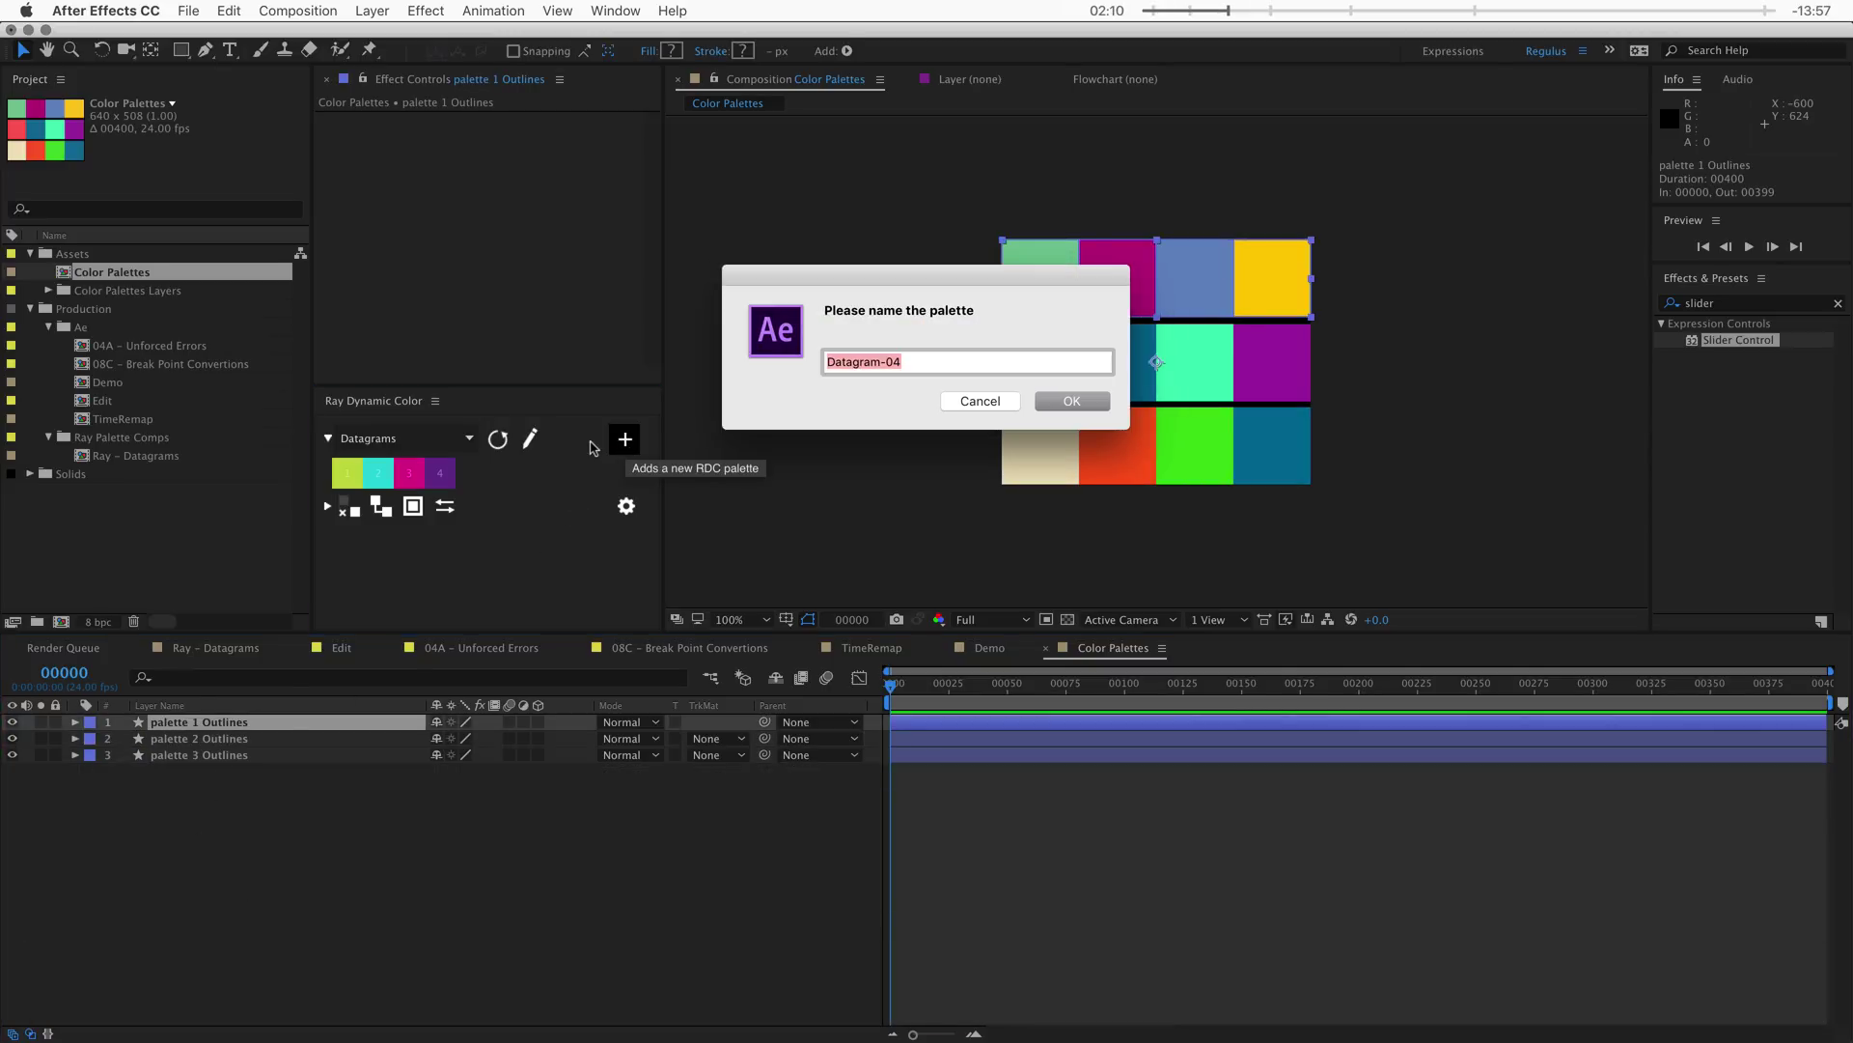
{"action": "type", "text": "p"}
{"action": "key", "text": "Return"}
- Add a new Ray Dynamic Color palette named pal2 from the palette 2 Outlines layer
{"action": "left_click", "coordinate": [211, 739]}
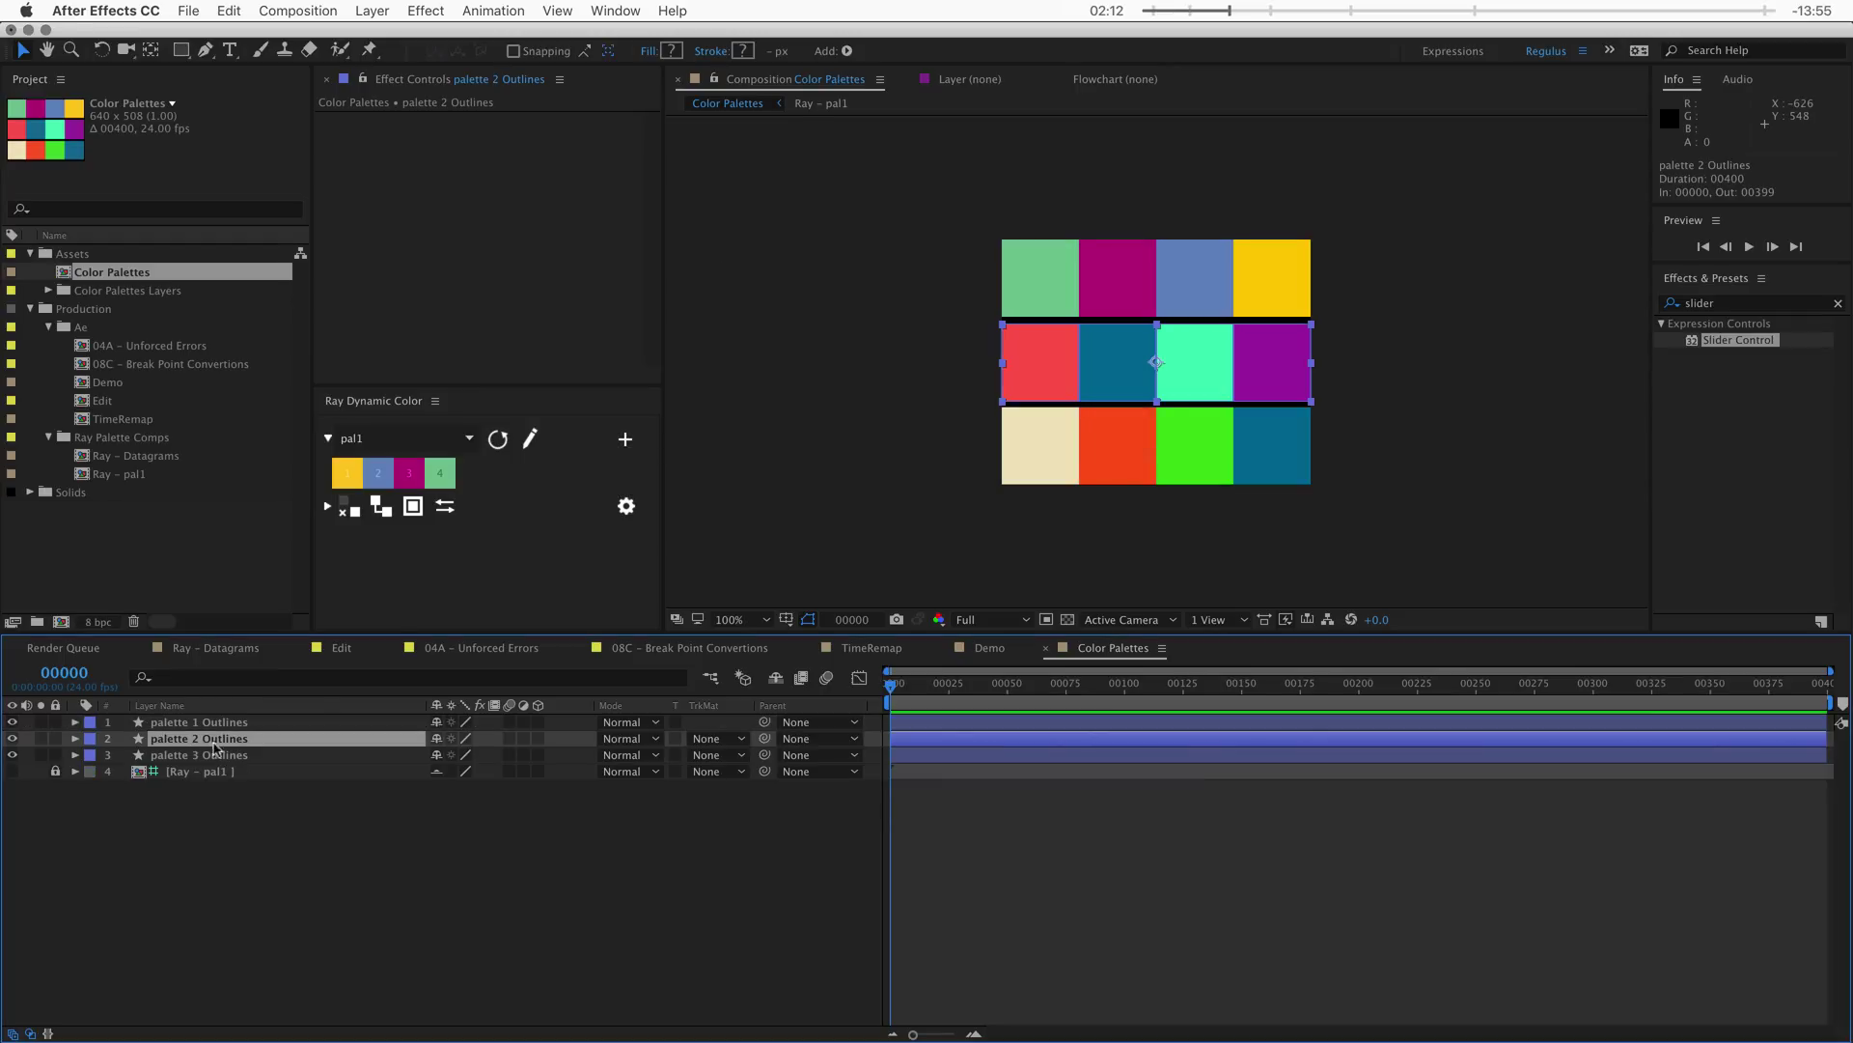
{"action": "left_click", "coordinate": [626, 440]}
{"action": "type", "text": "pal2"}
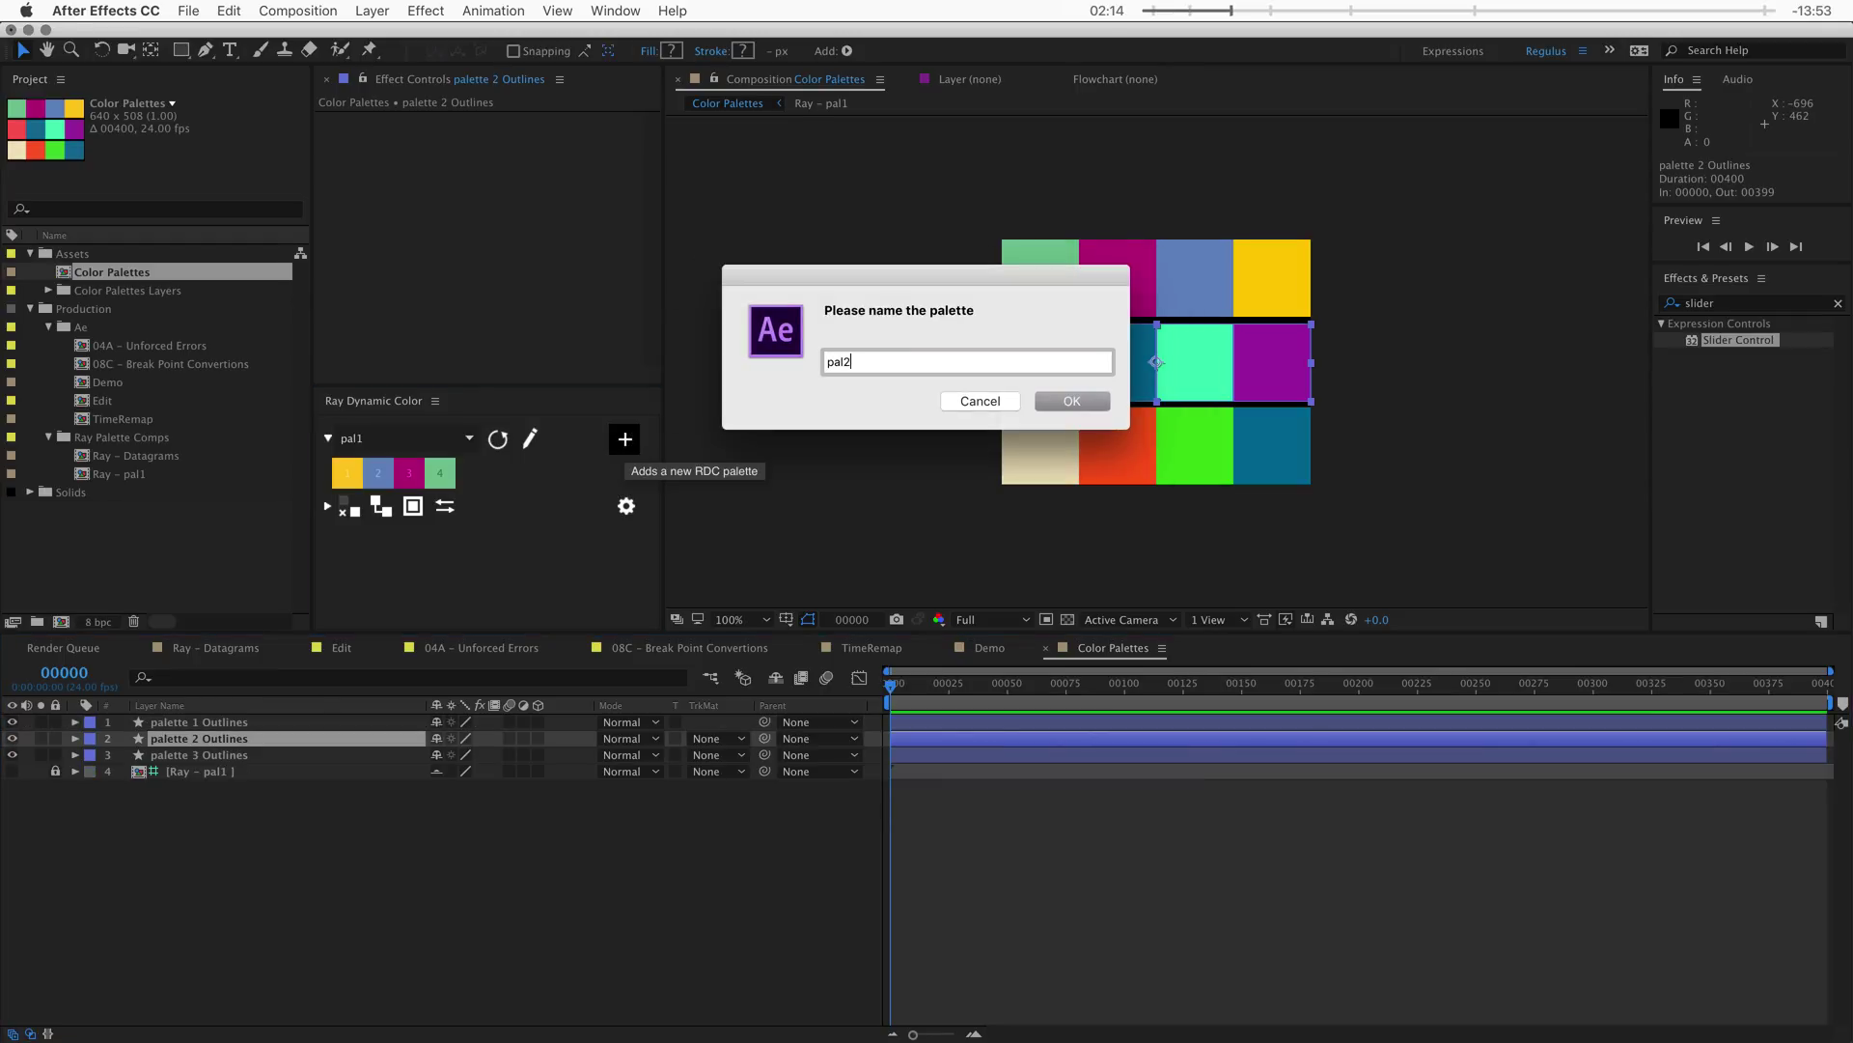
{"action": "key", "text": "Return"}
- Add a new Ray Dynamic Color palette named pal3 from the palette 3 Outlines layer
{"action": "left_click", "coordinate": [211, 755]}
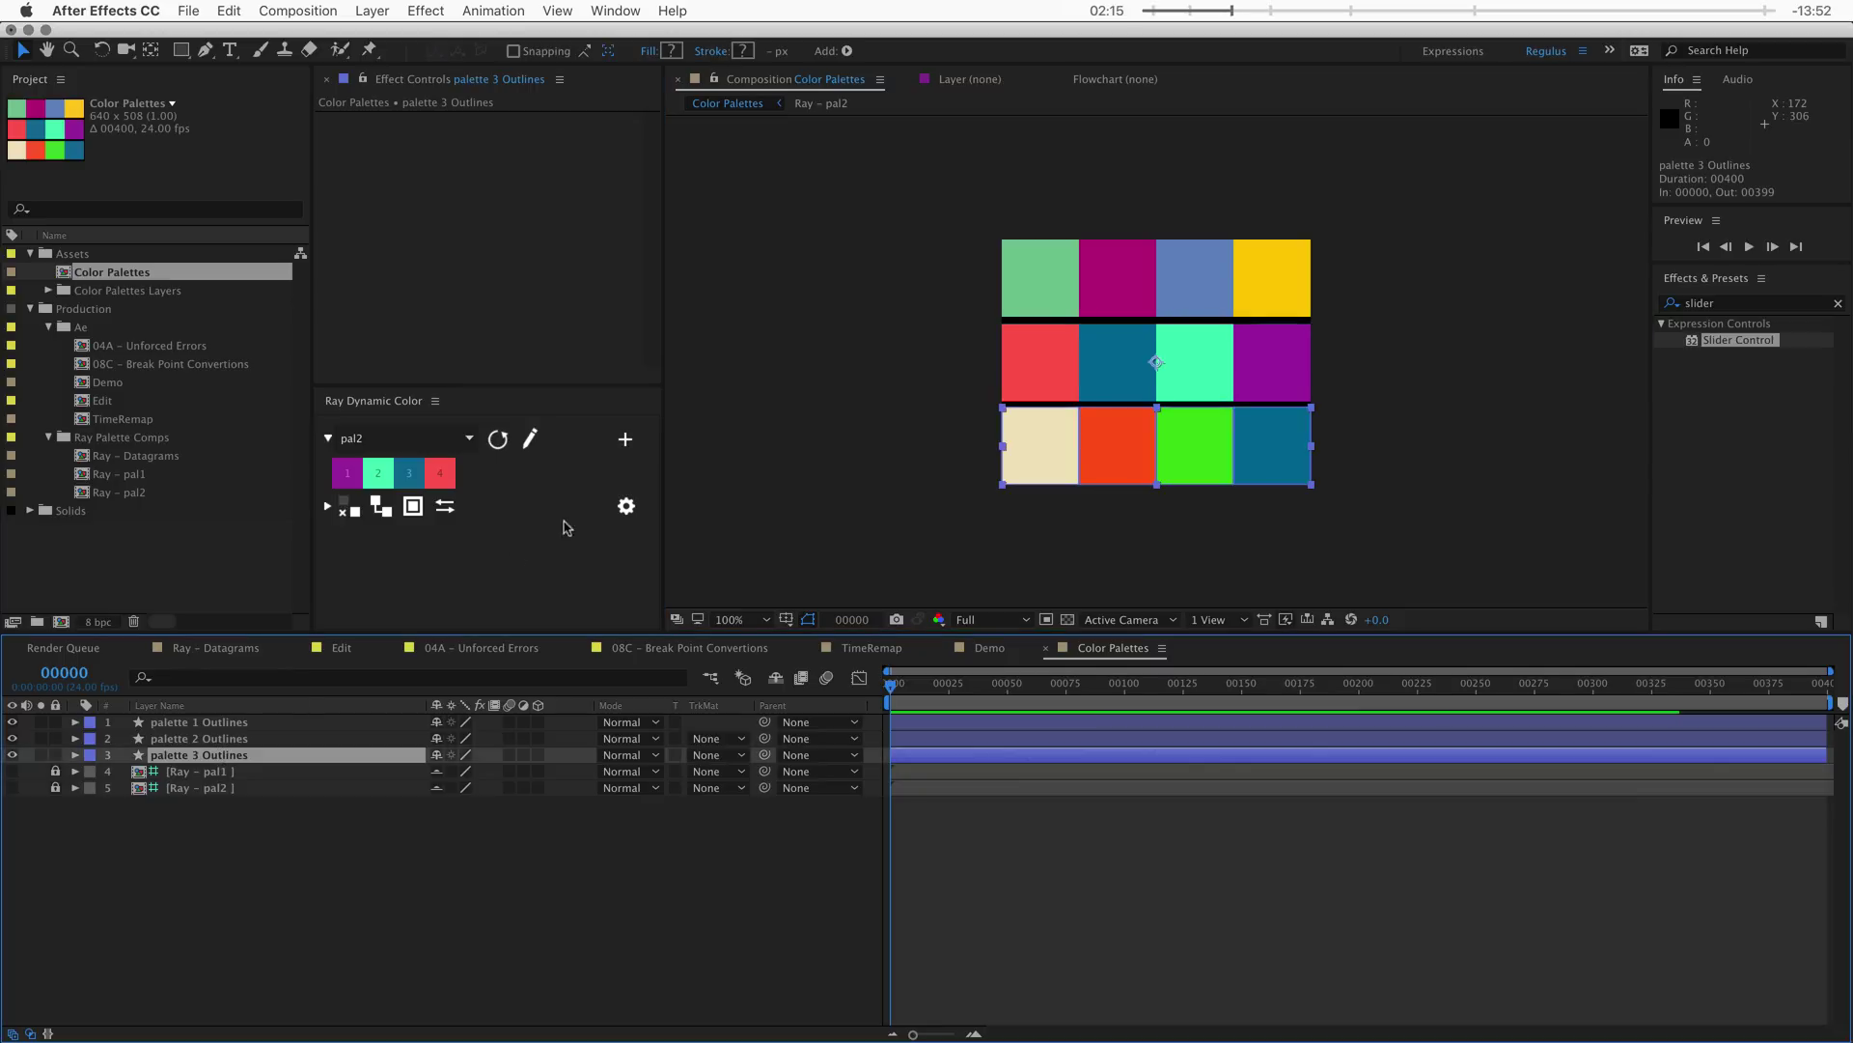
{"action": "left_click", "coordinate": [625, 439]}
{"action": "type", "text": "pal3"}
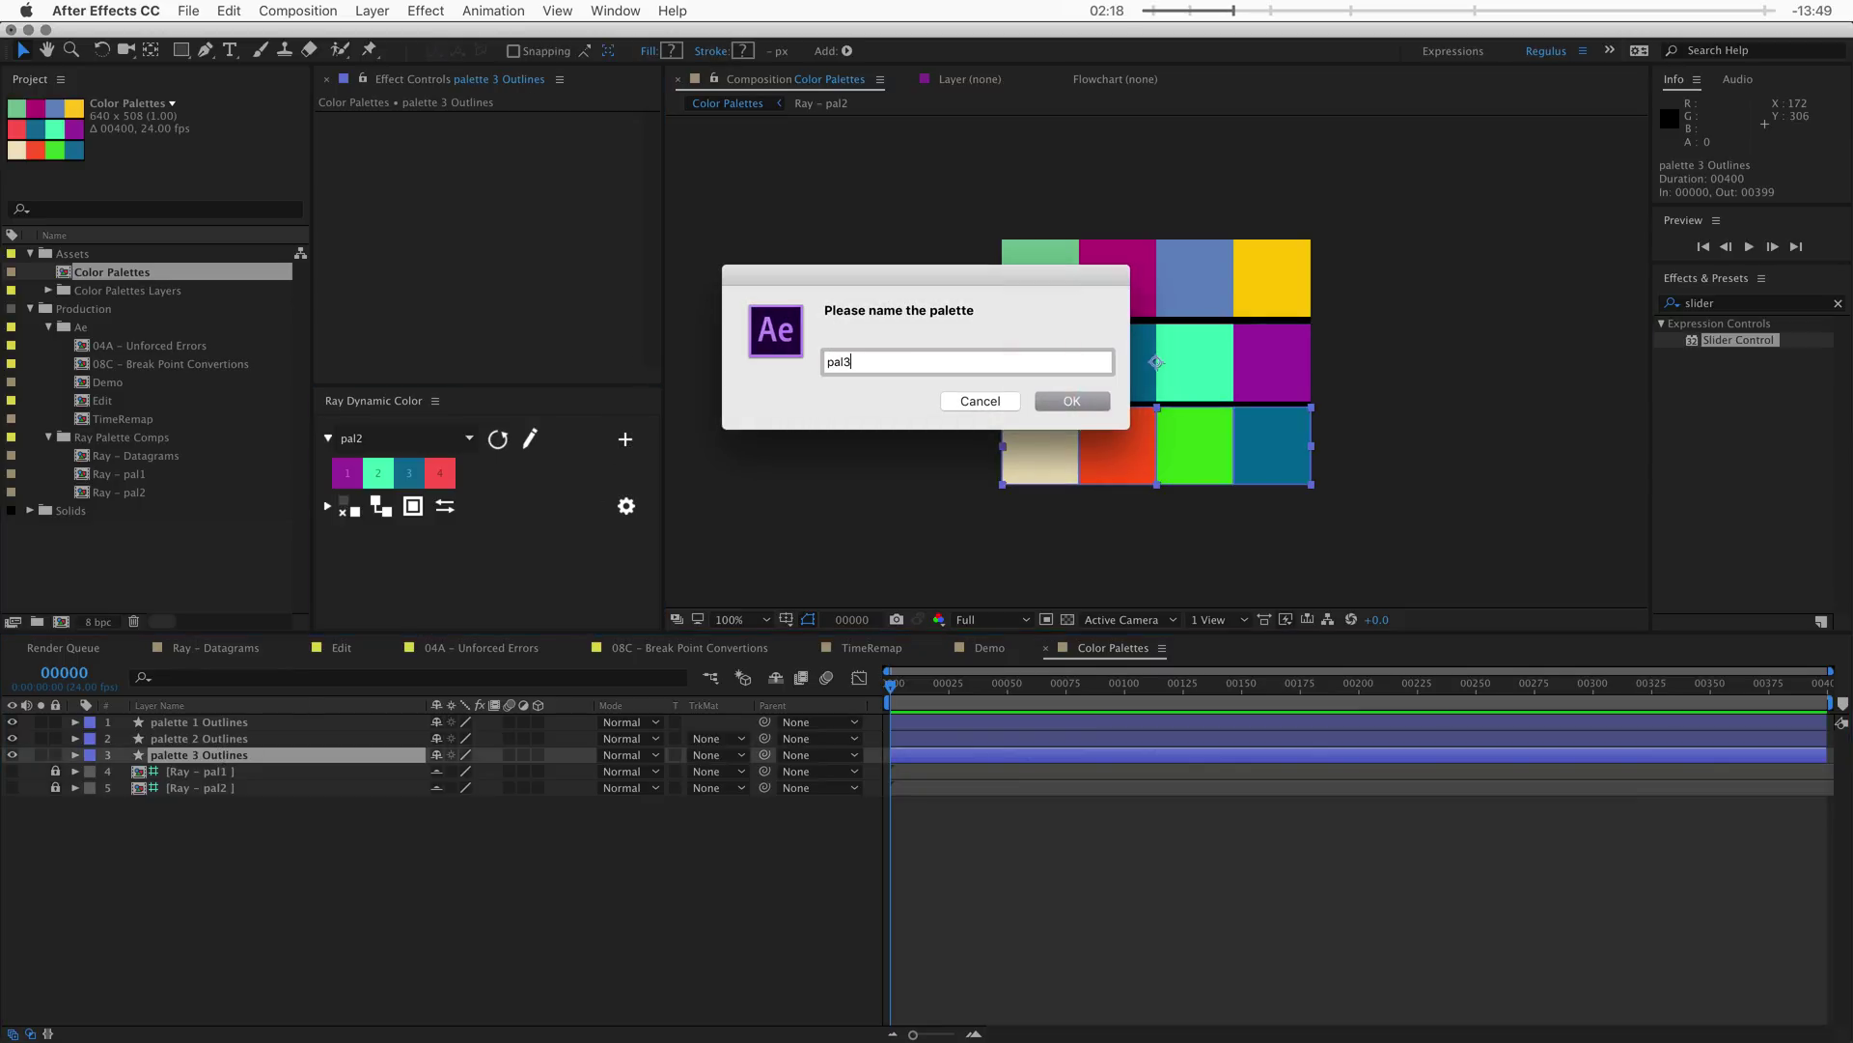
{"action": "key", "text": "Return"}
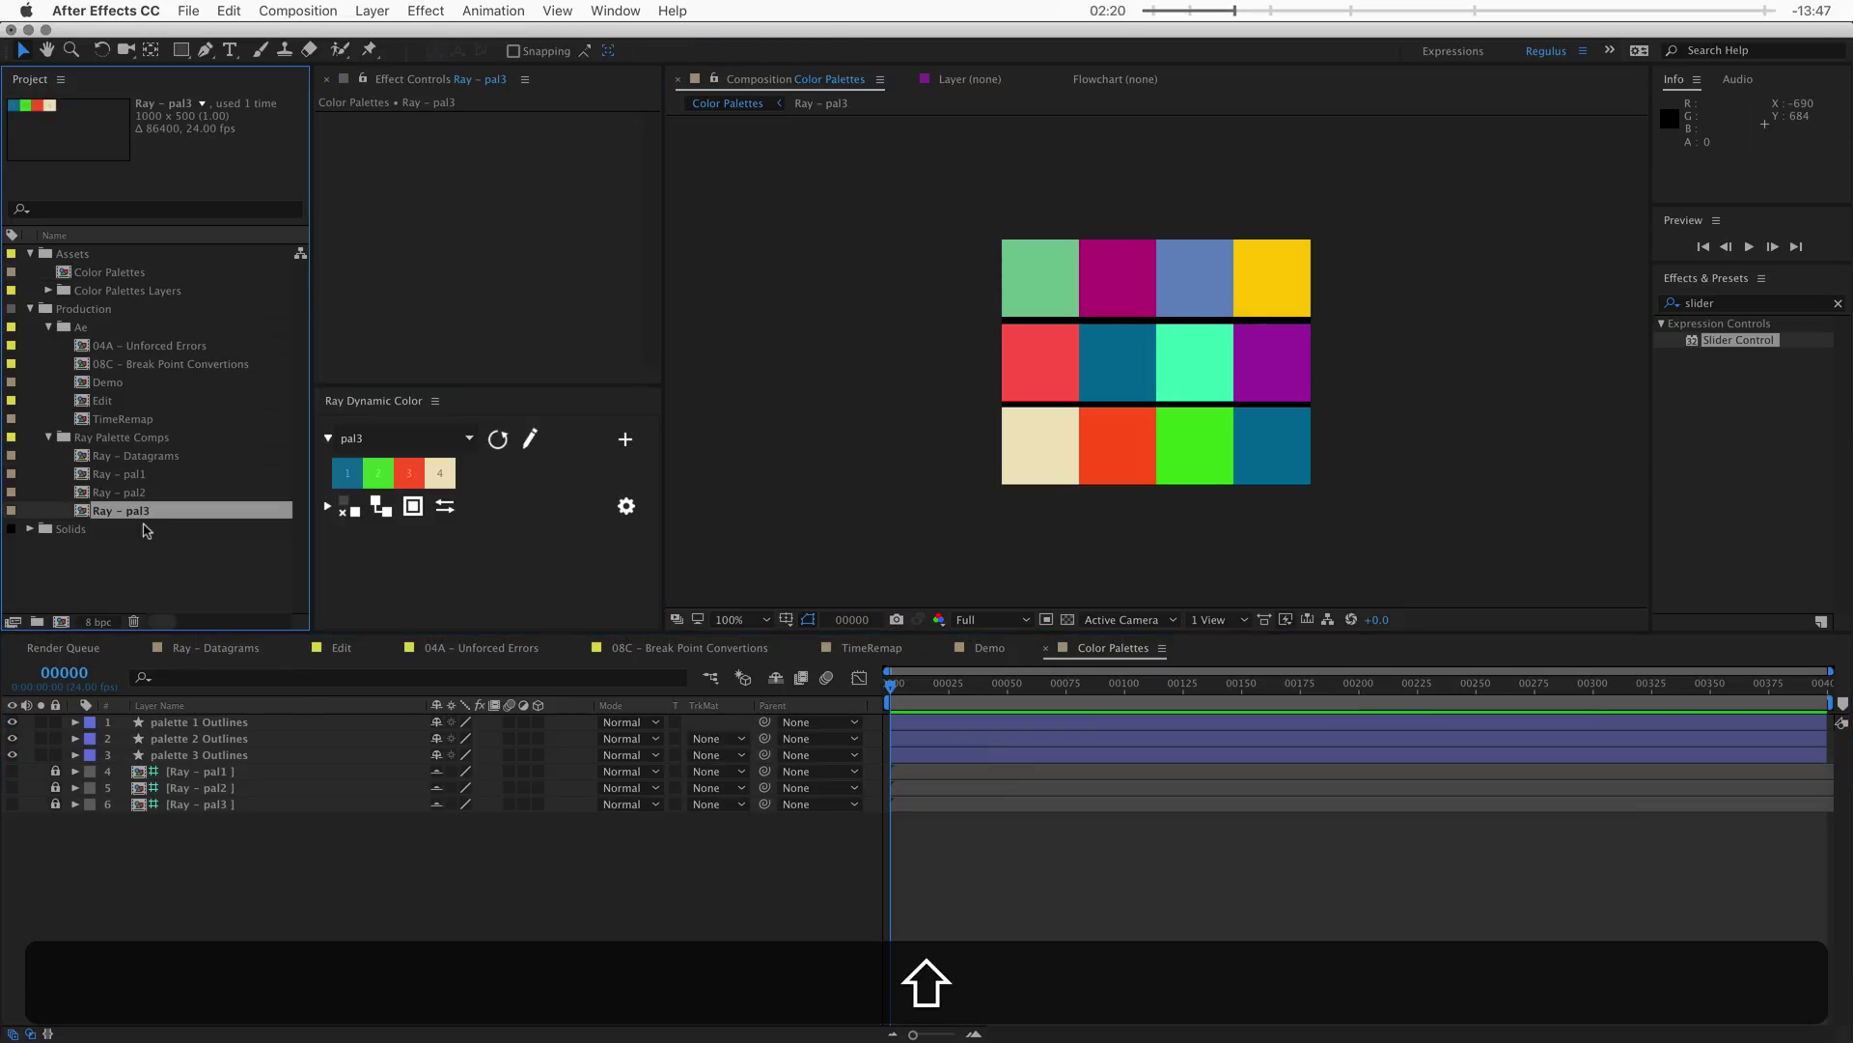
{"action": "left_click", "coordinate": [141, 475], "text": "shift"}
{"action": "left_click", "coordinate": [144, 560]}
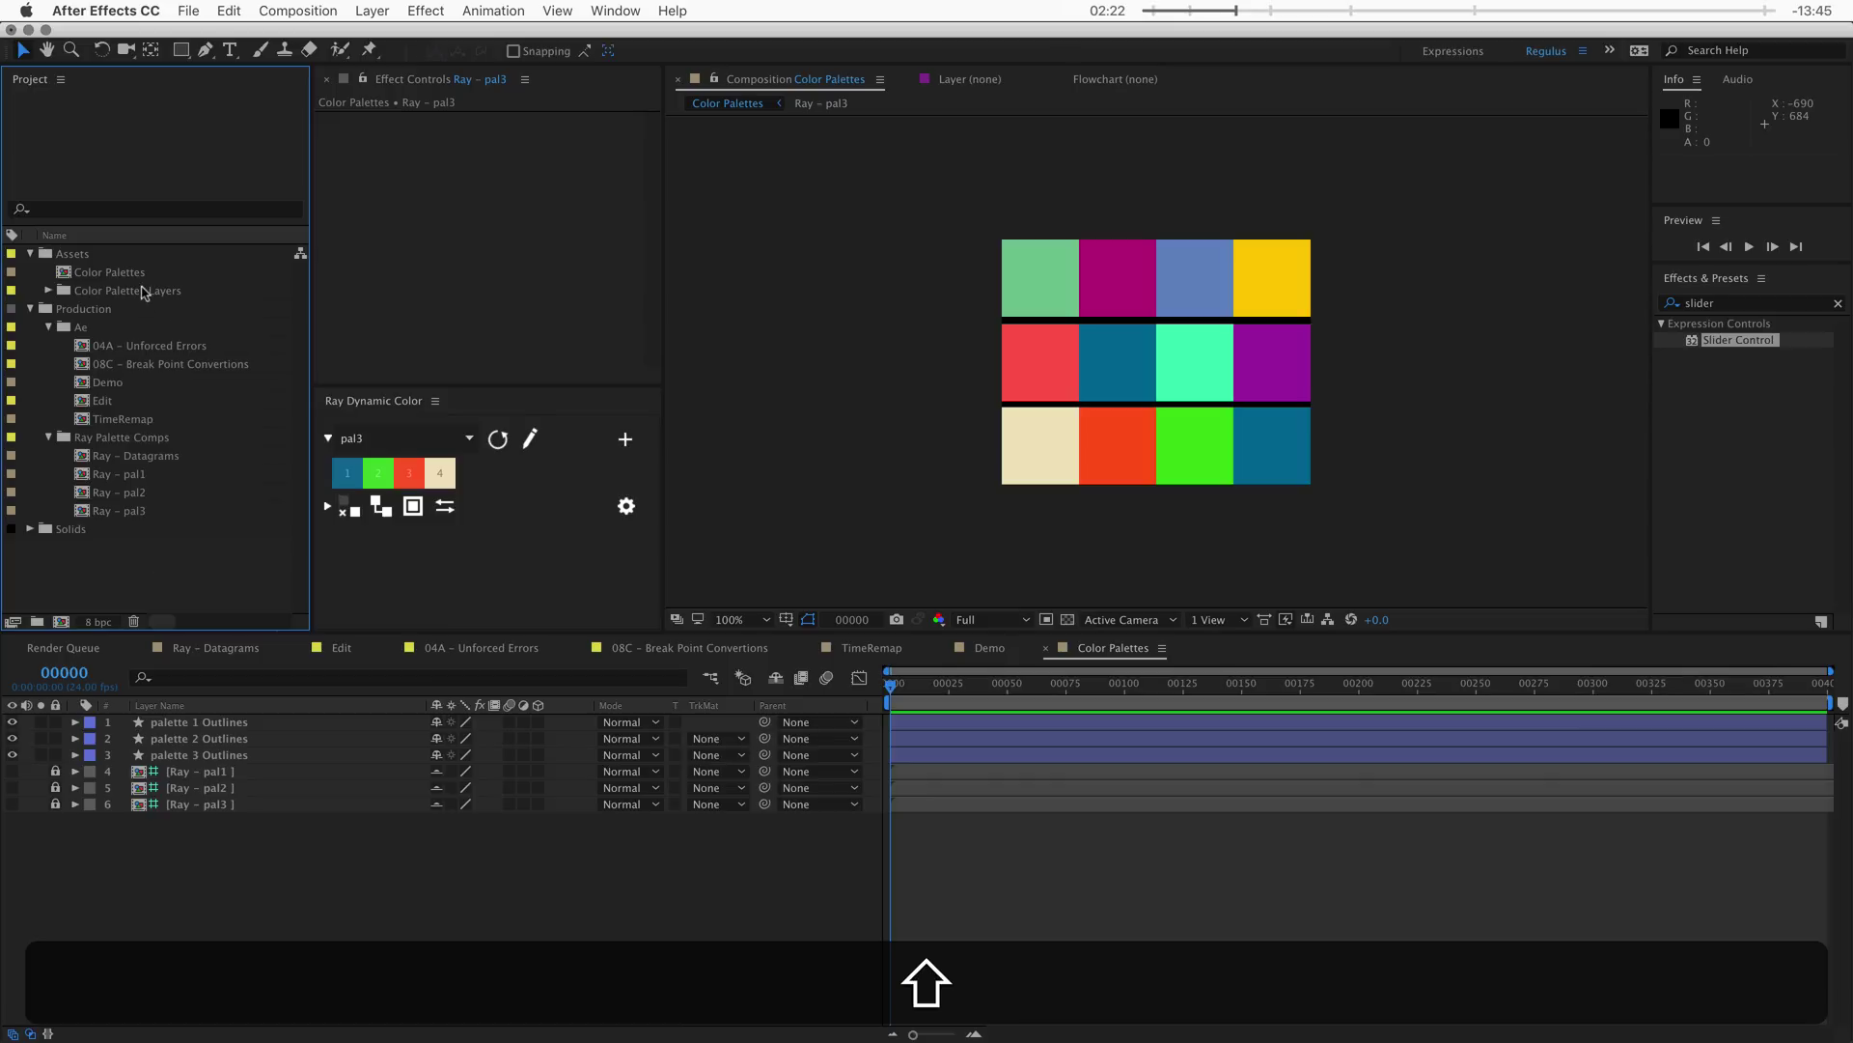
- Delete the Color Palettes composition and its Color Palettes Layers folder from the project
{"action": "left_click", "coordinate": [143, 274]}
{"action": "left_click", "coordinate": [145, 291], "text": "shift"}
{"action": "key", "text": "BackSpace"}
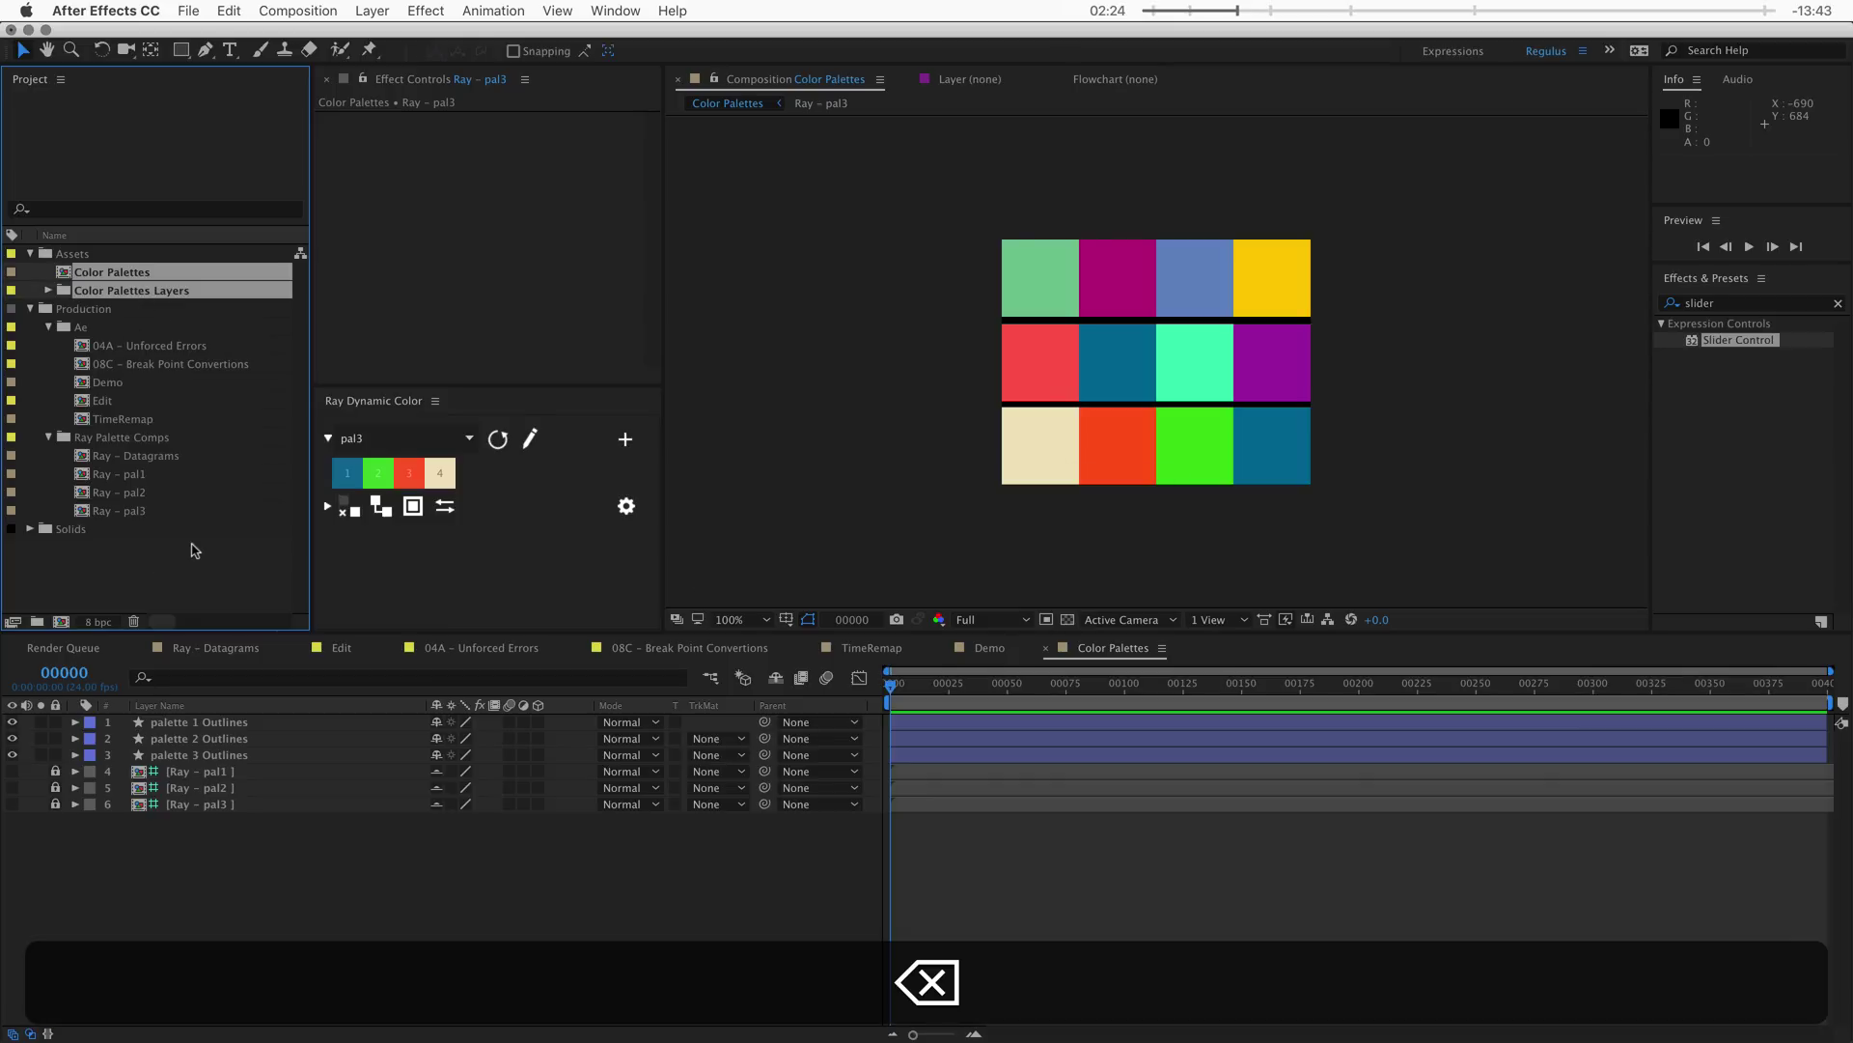
{"action": "key", "text": "Return"}
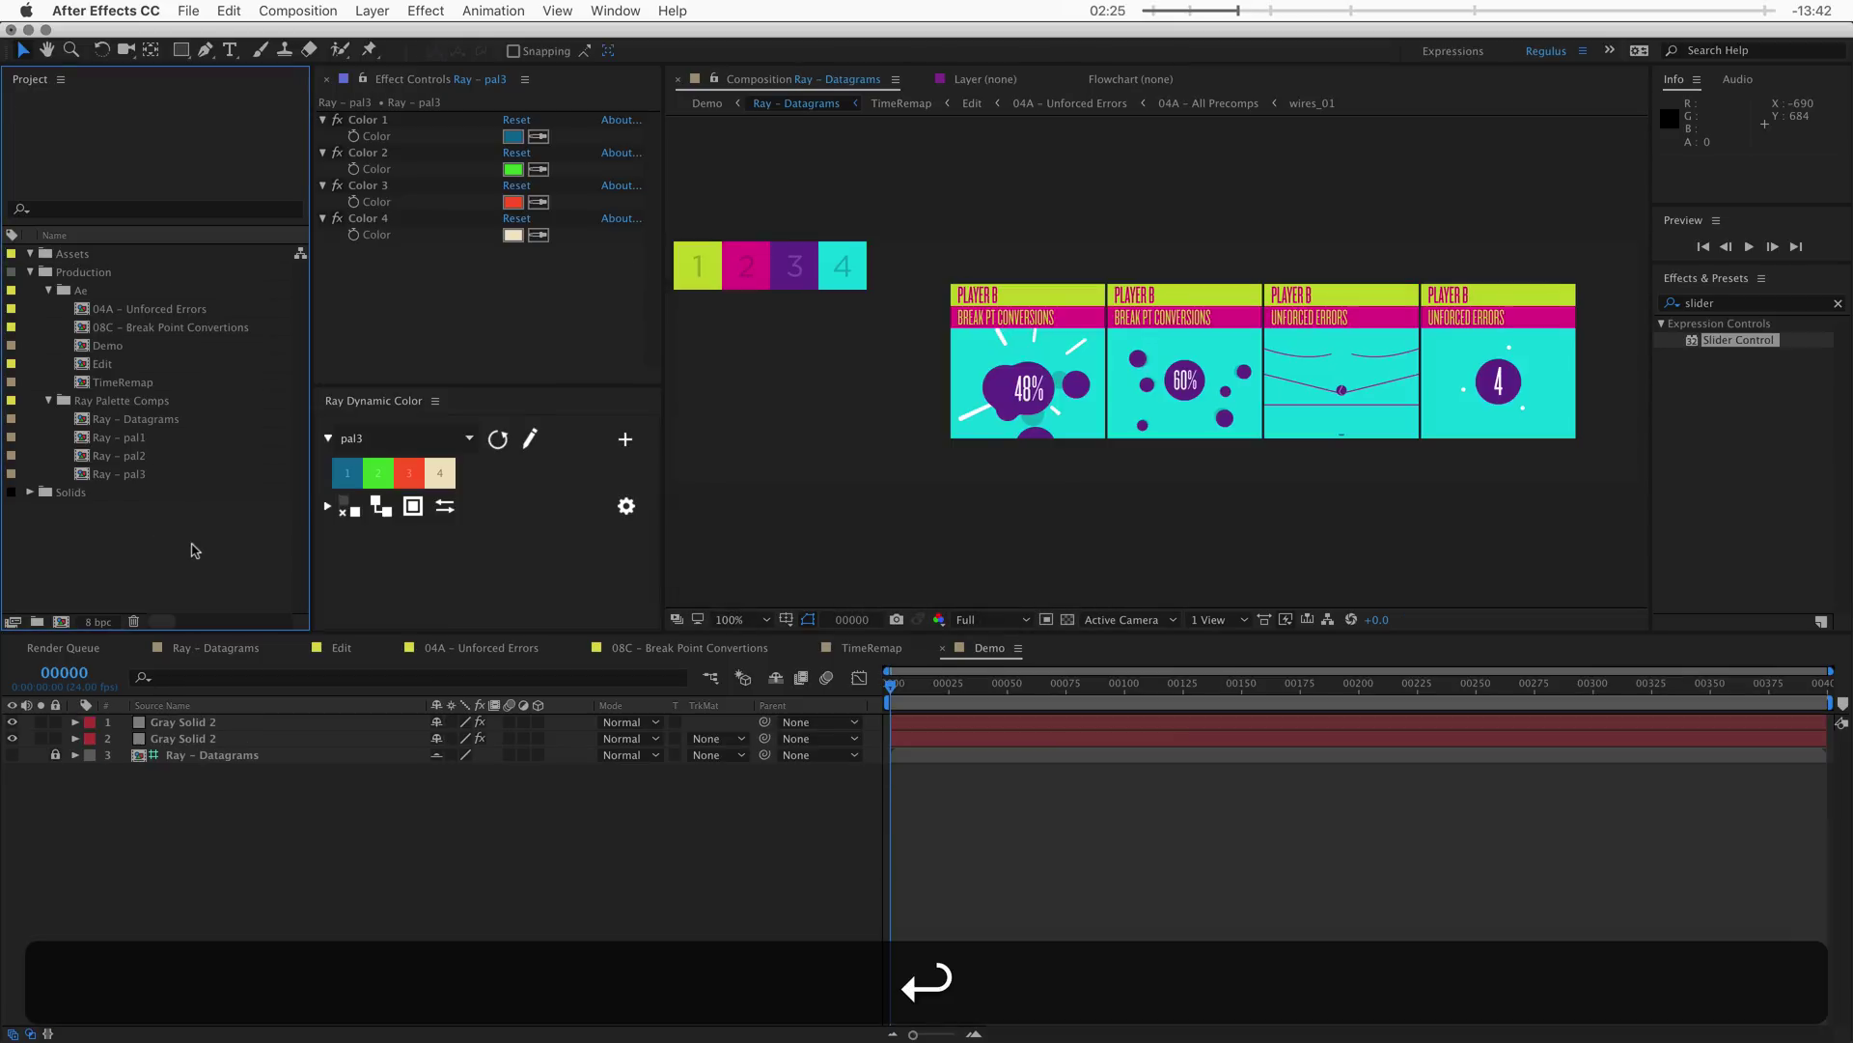
- Copy the Ray - pal1 palette layer from its own composition into the Ray - Datagrams composition
{"action": "double_click", "coordinate": [123, 441]}
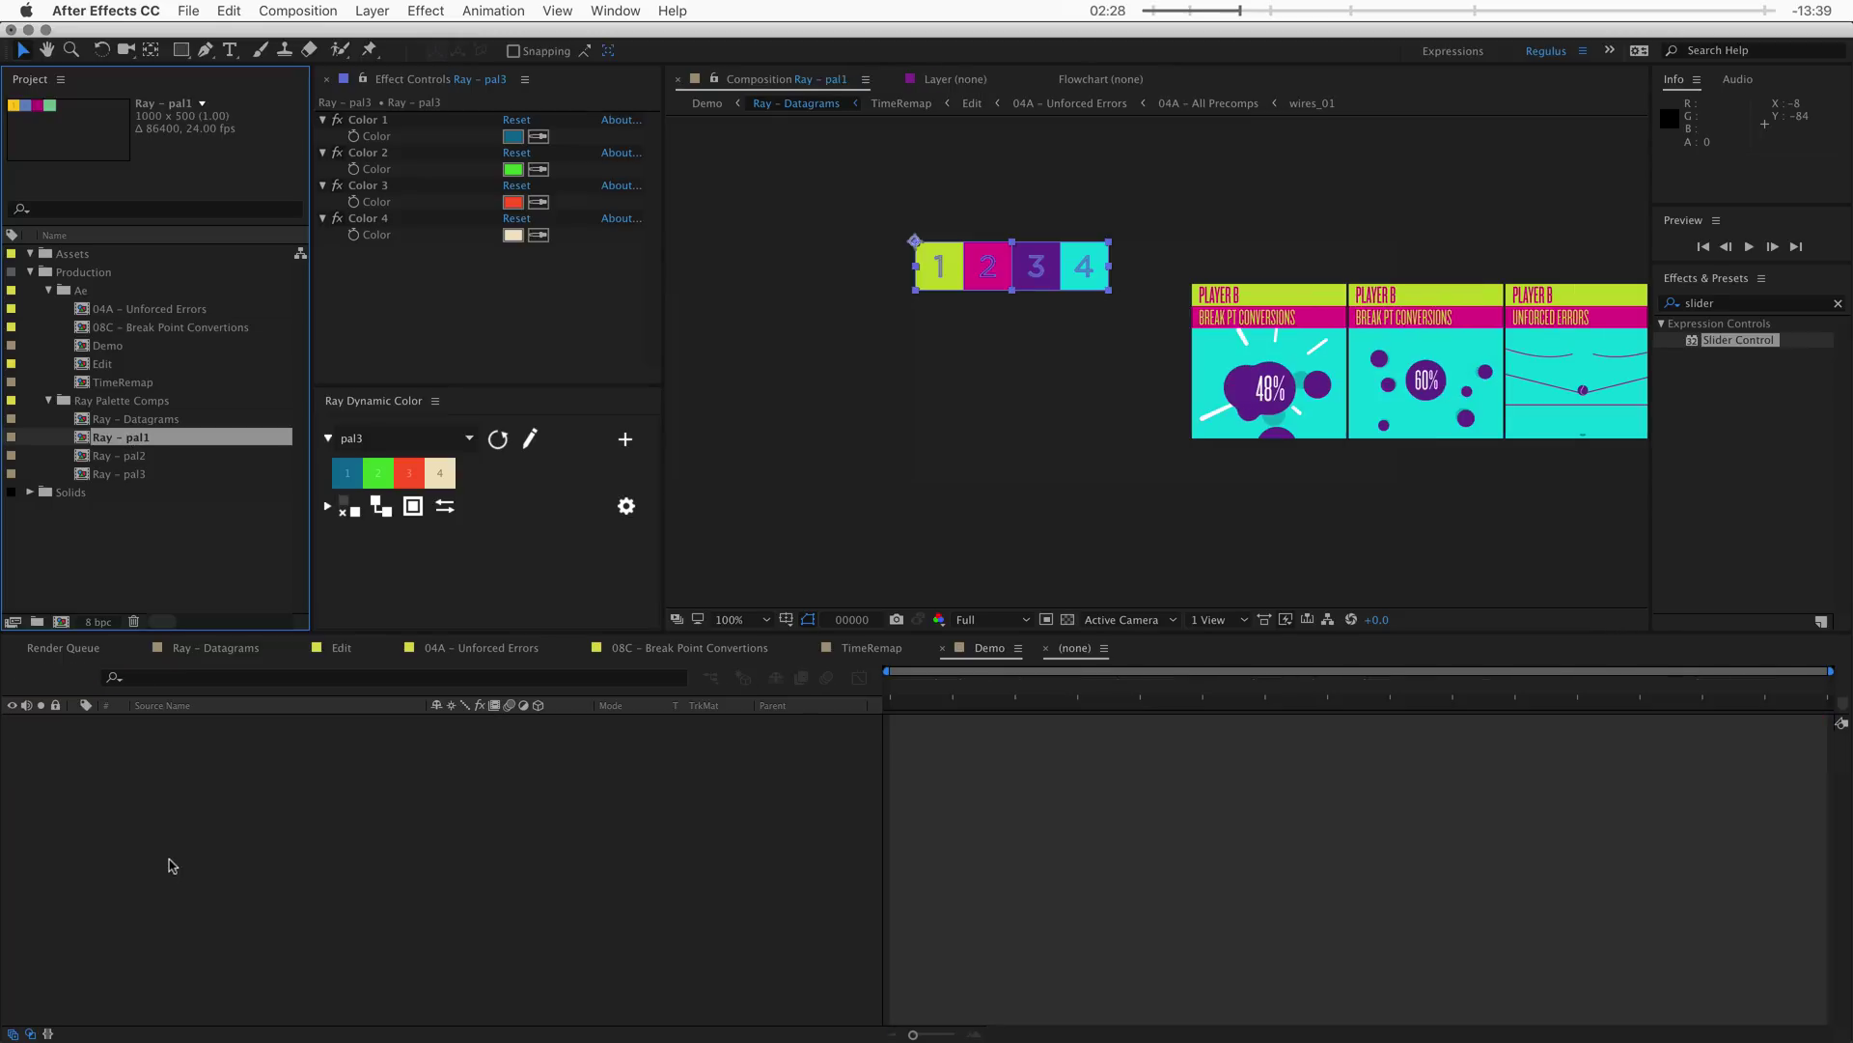
{"action": "left_click", "coordinate": [184, 731]}
{"action": "key", "text": "super+c"}
{"action": "left_click", "coordinate": [405, 438]}
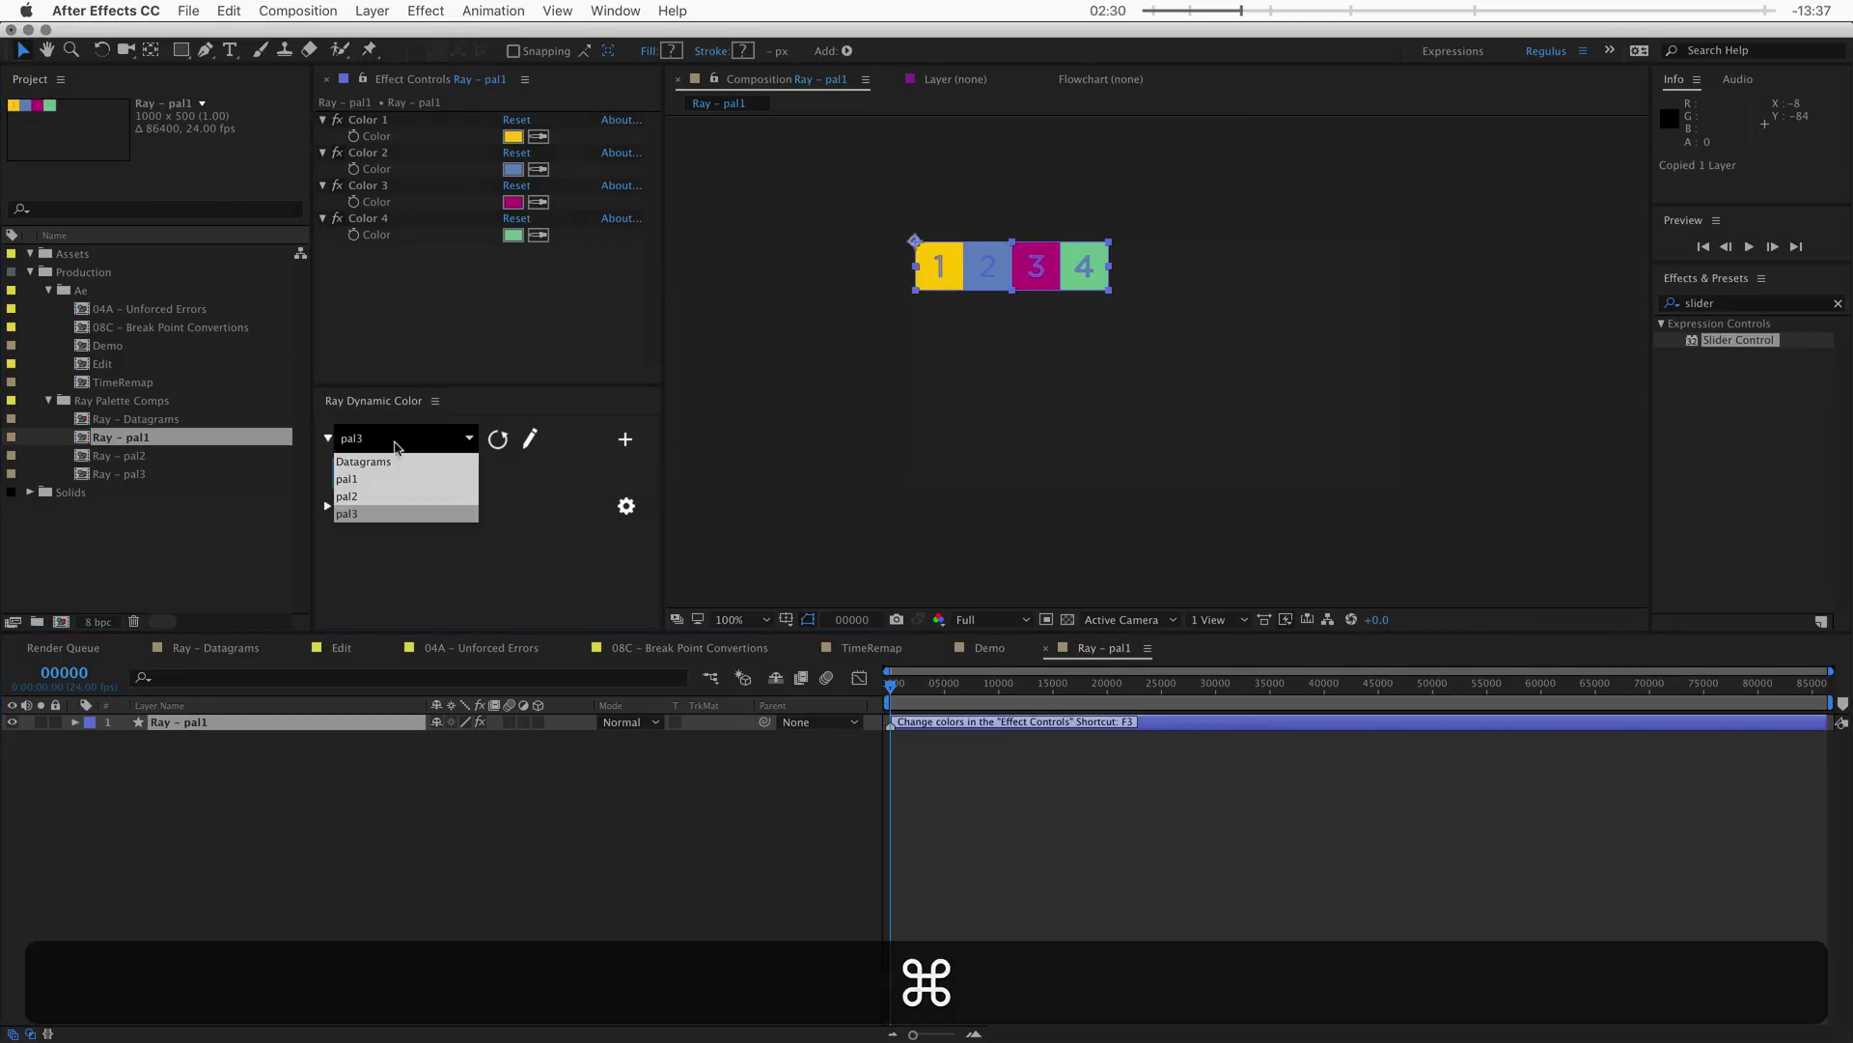
{"action": "left_click", "coordinate": [379, 469]}
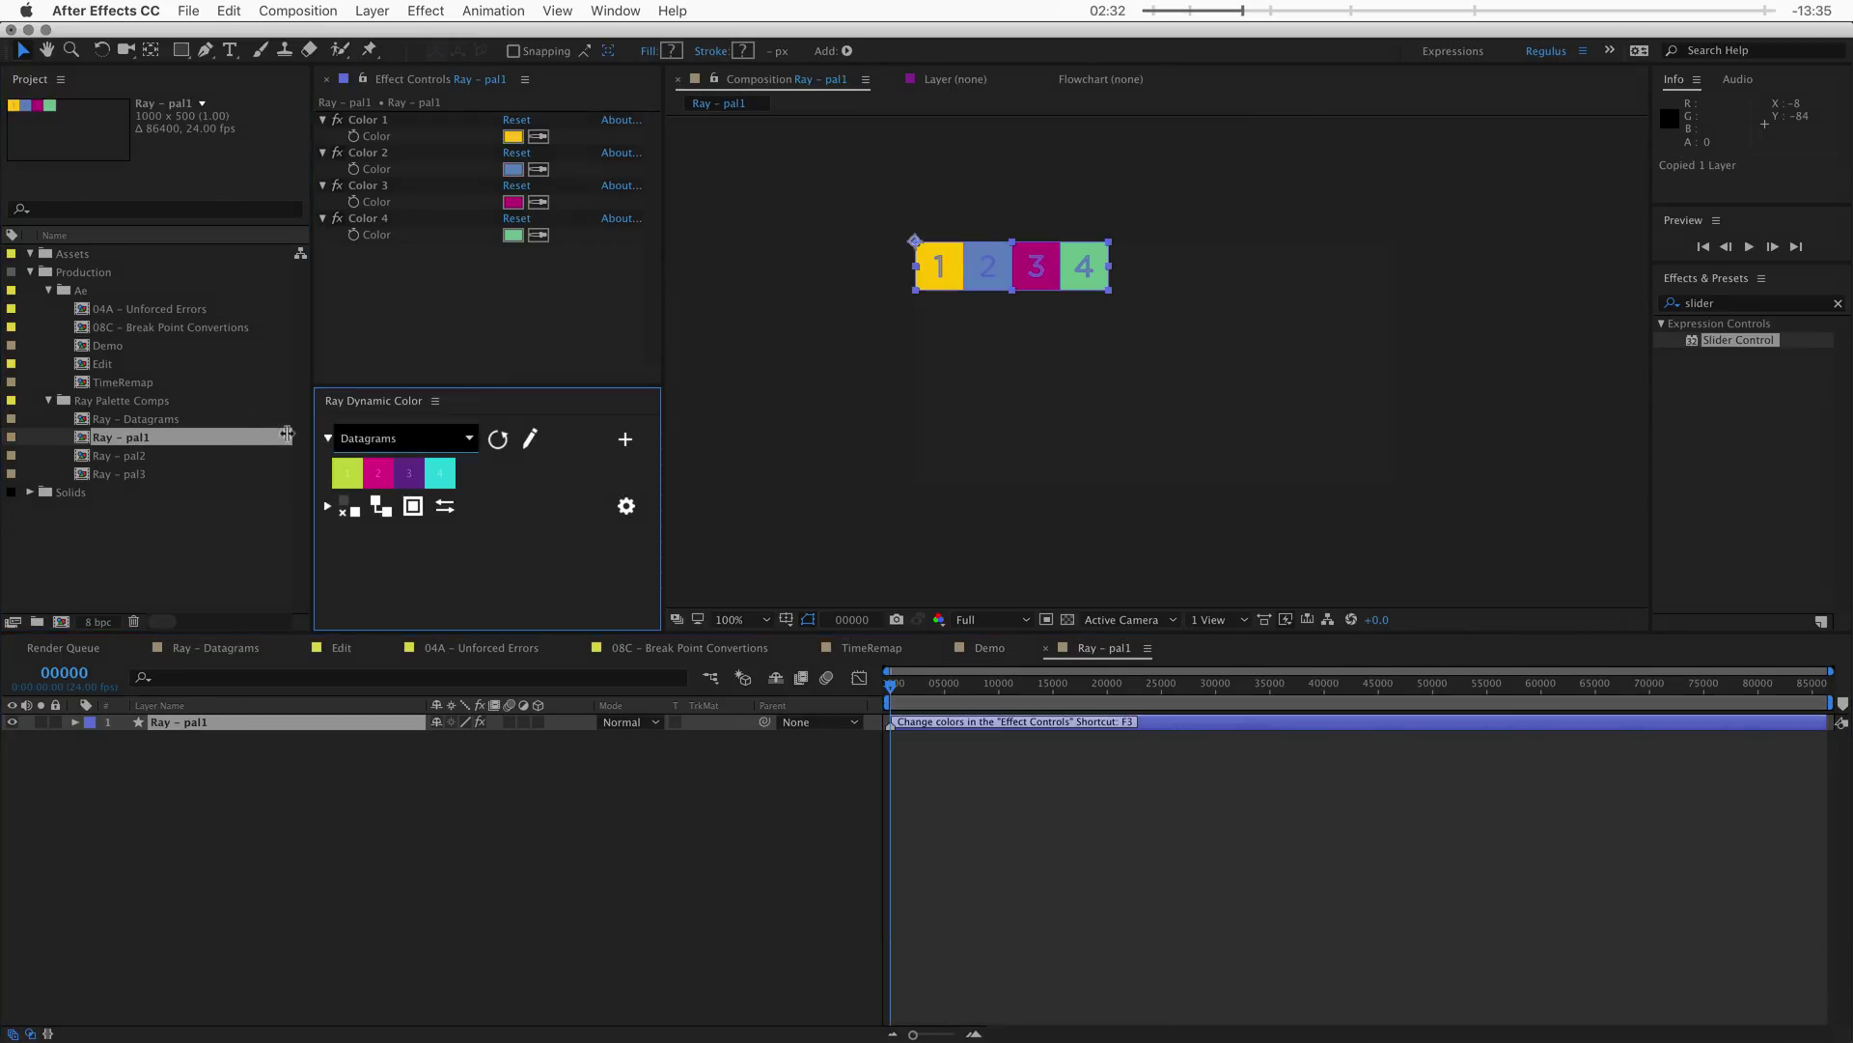
{"action": "left_click", "coordinate": [529, 440]}
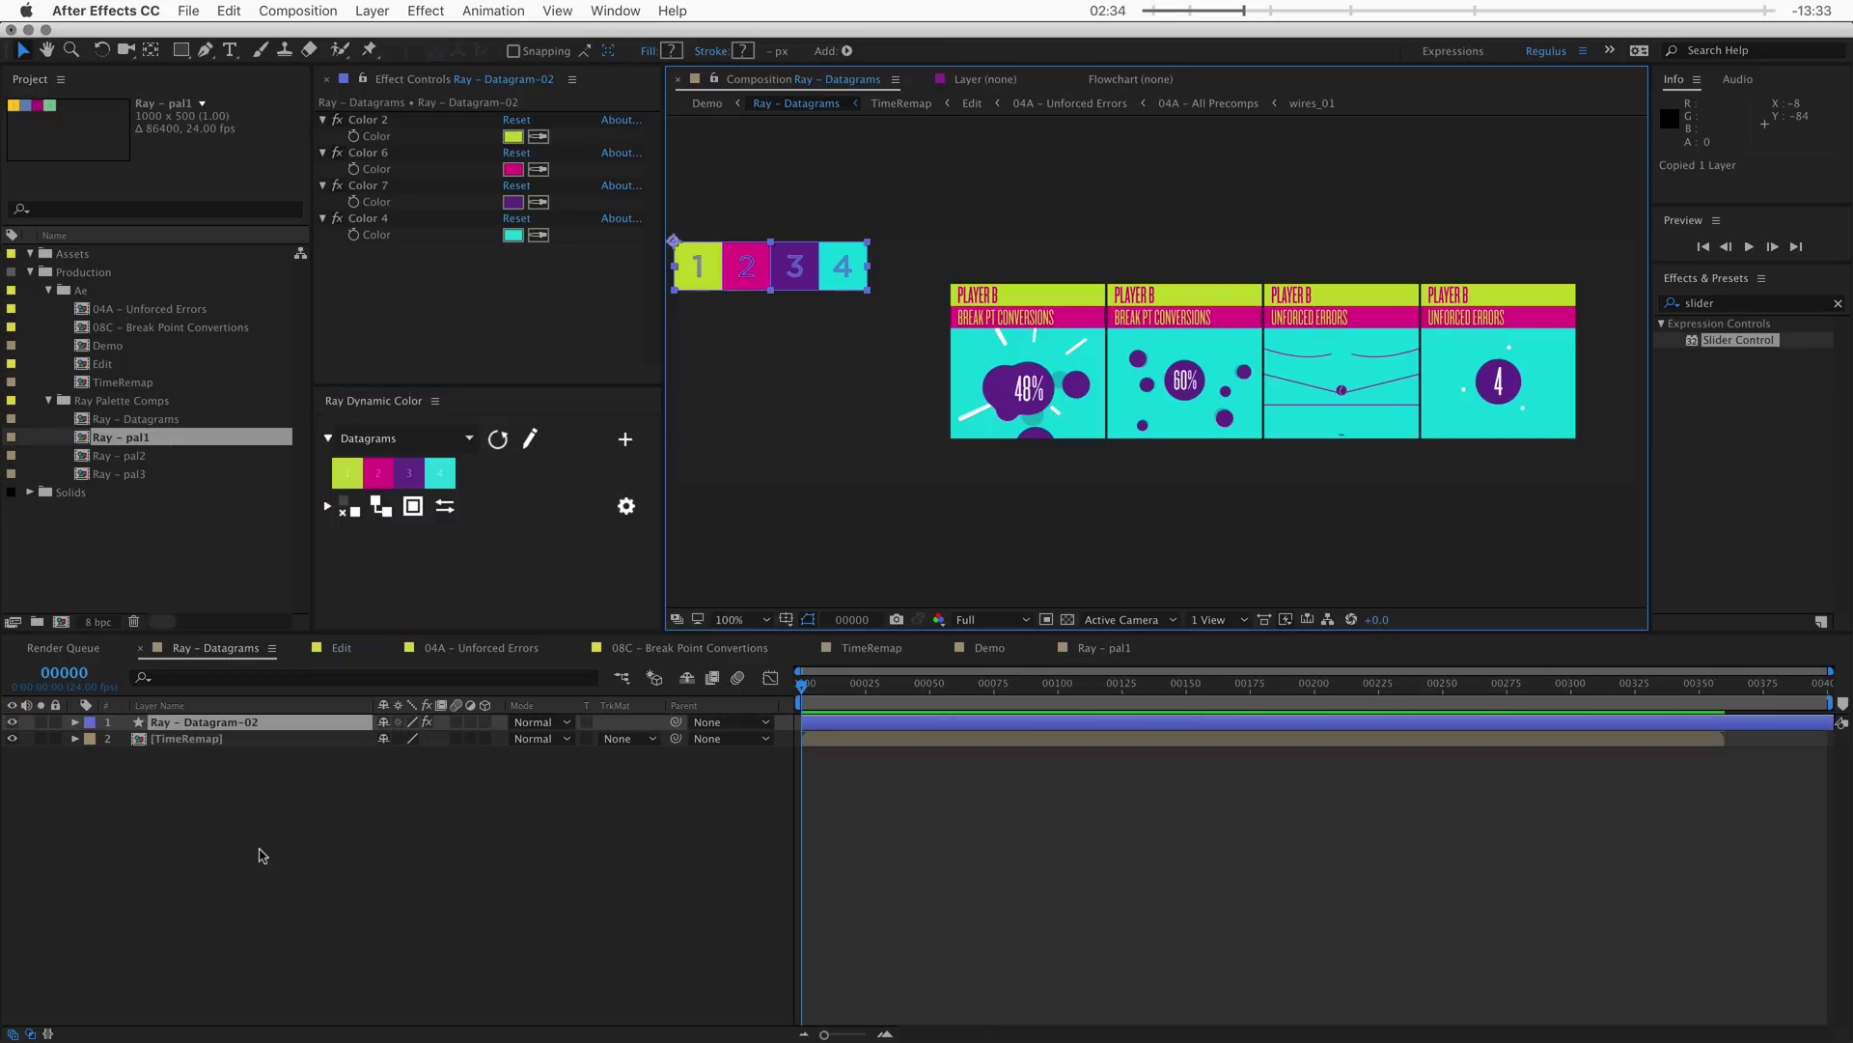
{"action": "key", "text": "super+v"}
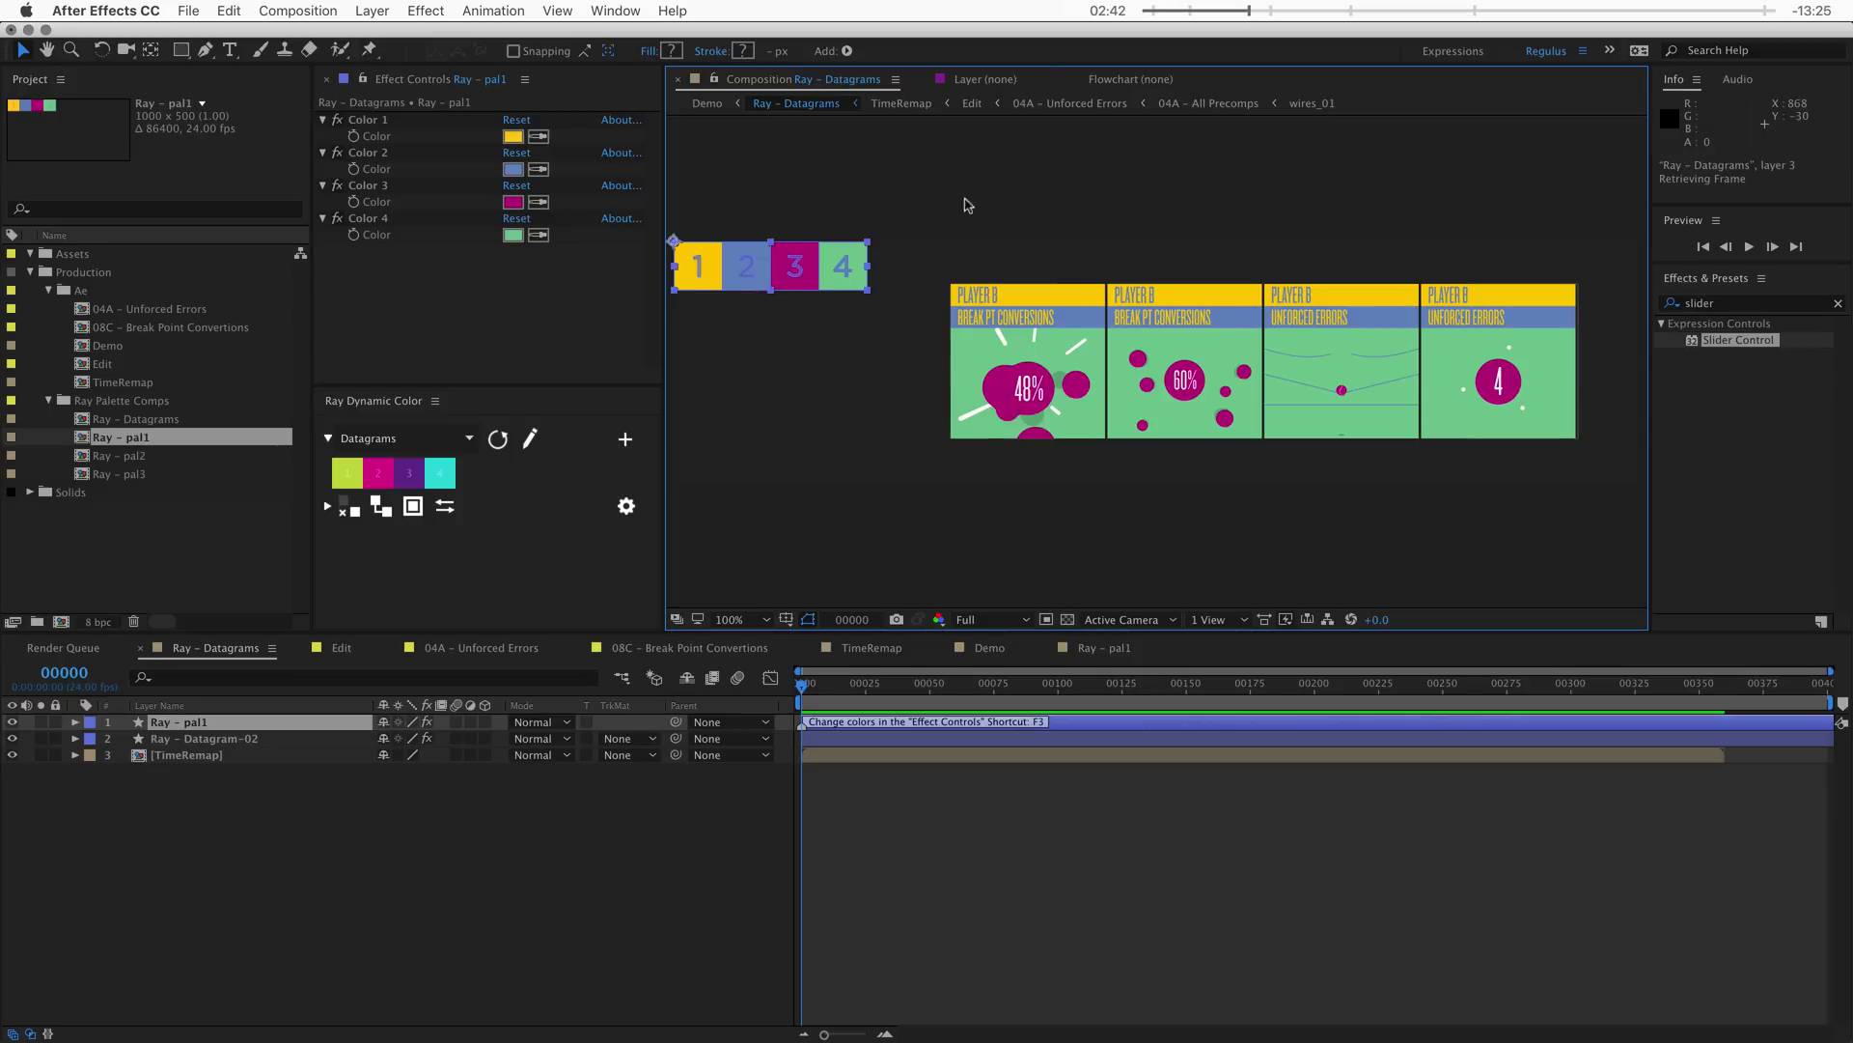
- Copy the Ray - pal2 palette layer from its own composition into the Ray - Datagrams composition
{"action": "double_click", "coordinate": [145, 455]}
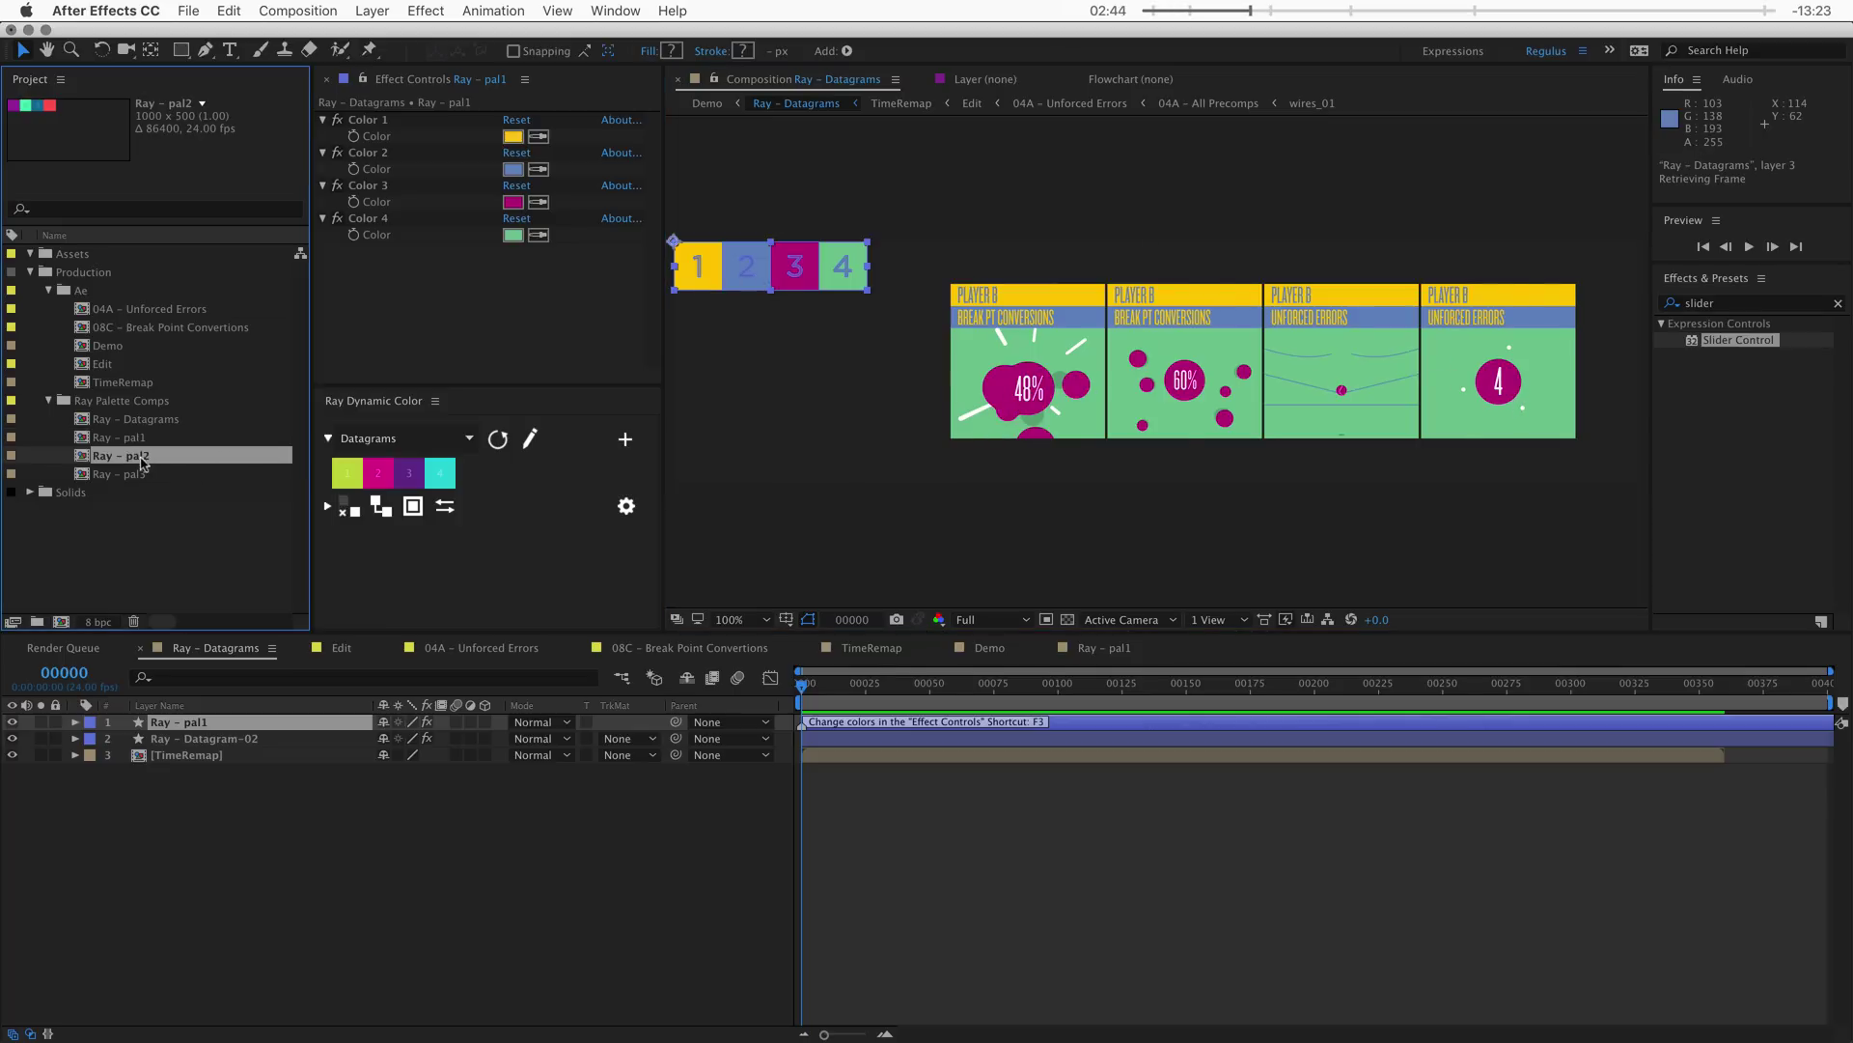
{"action": "left_click", "coordinate": [175, 731]}
{"action": "key", "text": "super+c"}
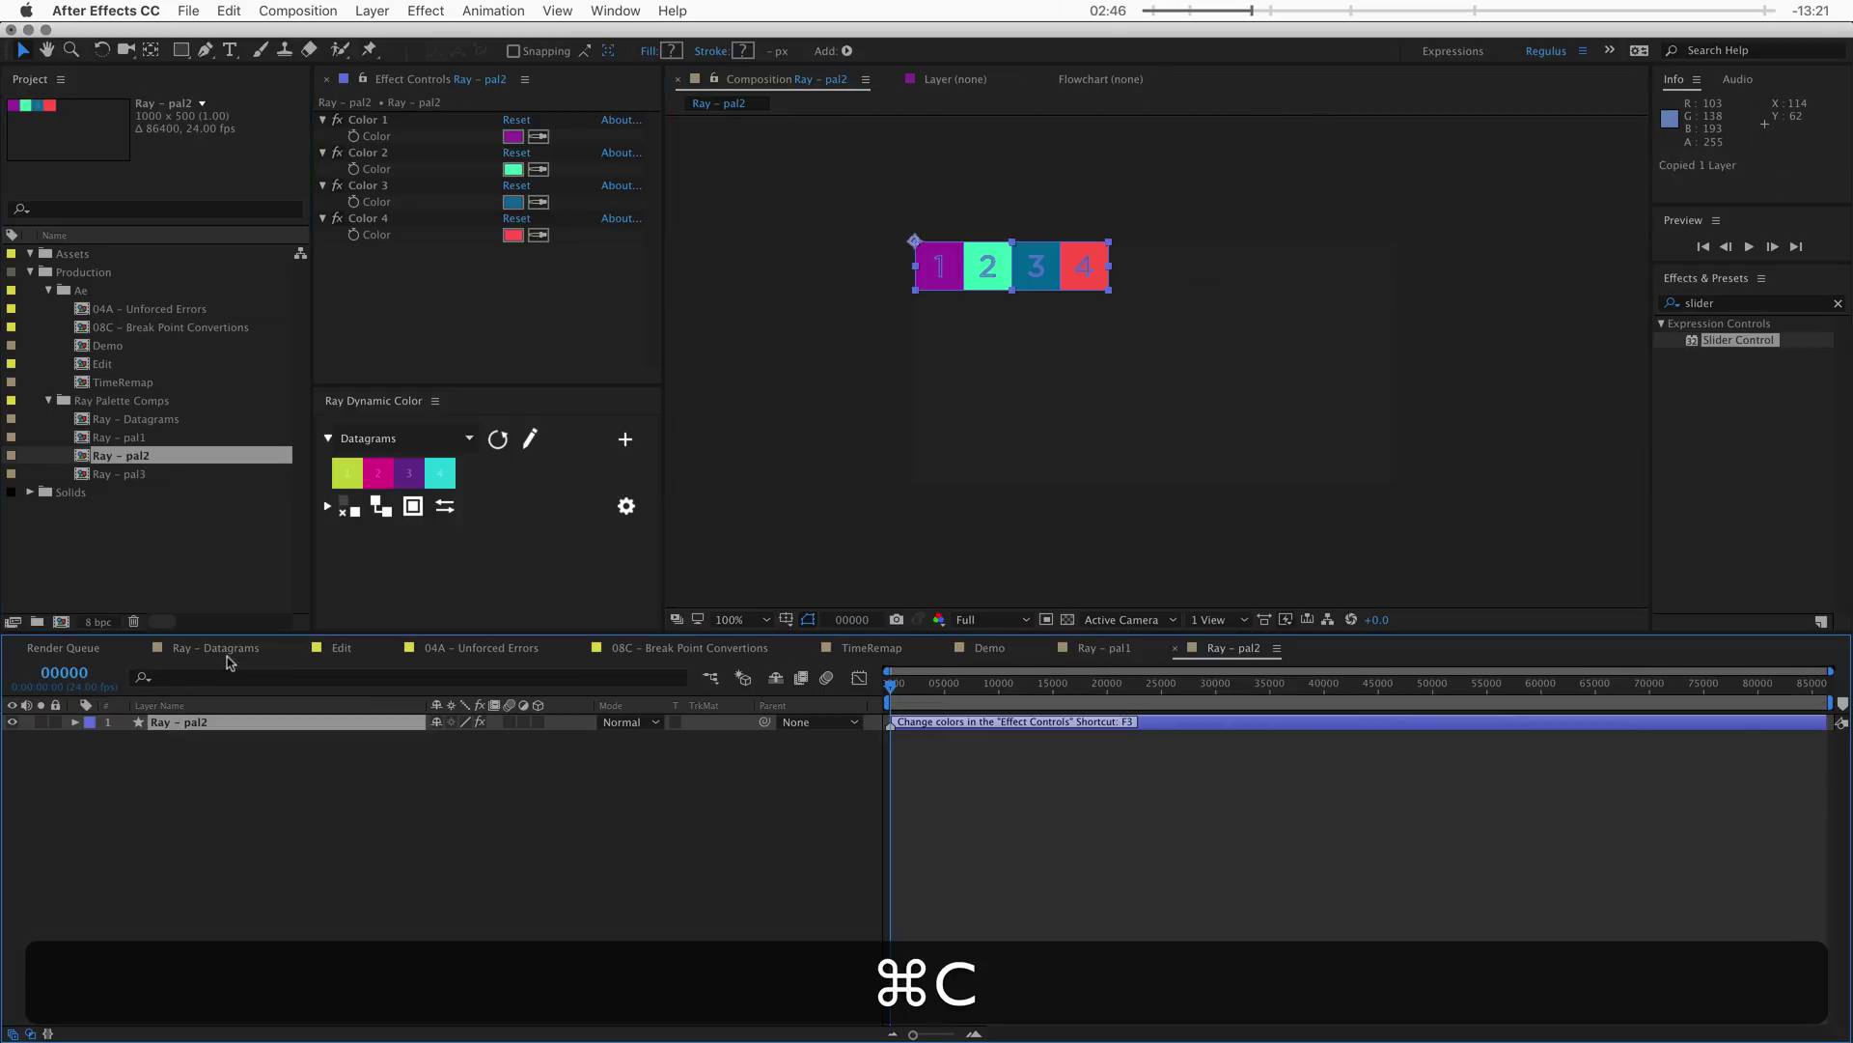
{"action": "left_click", "coordinate": [529, 440], "text": "super"}
{"action": "key", "text": "super+v"}
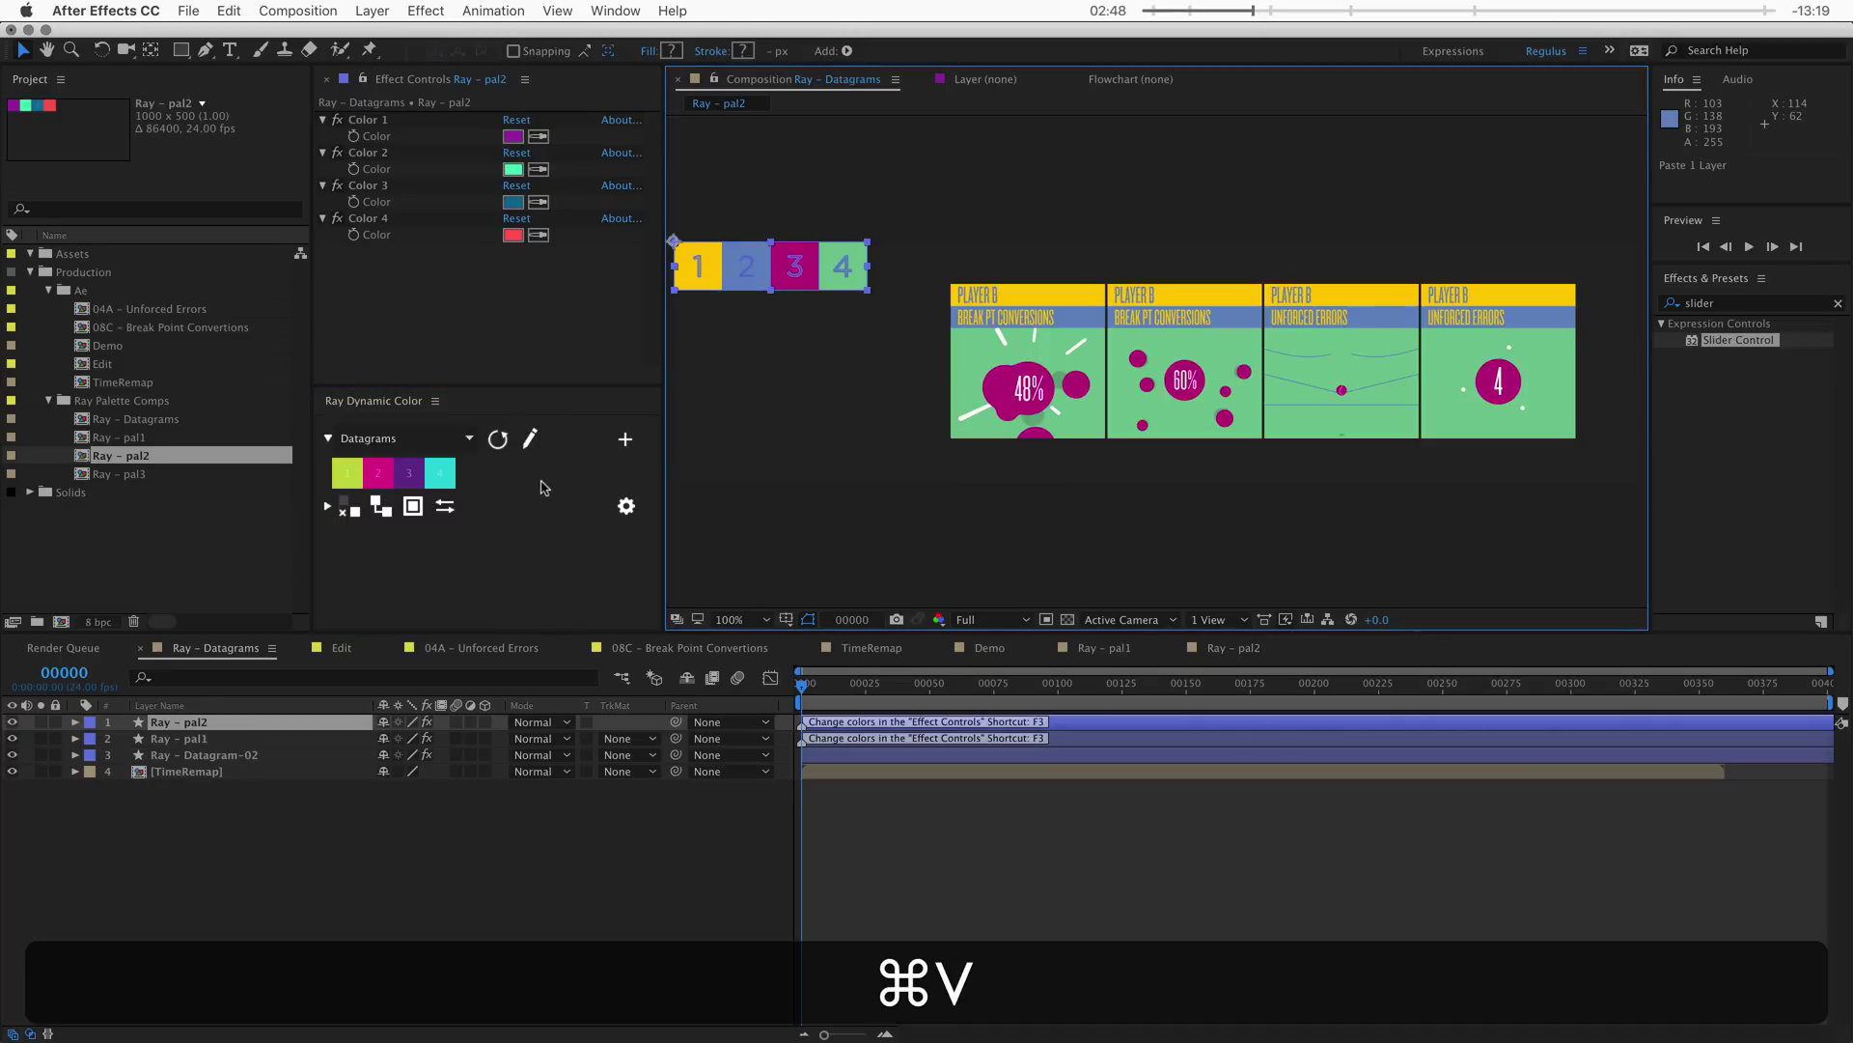
- Copy the Ray - pal3 palette layer from its own composition into the Ray - Datagrams composition
{"action": "double_click", "coordinate": [108, 474]}
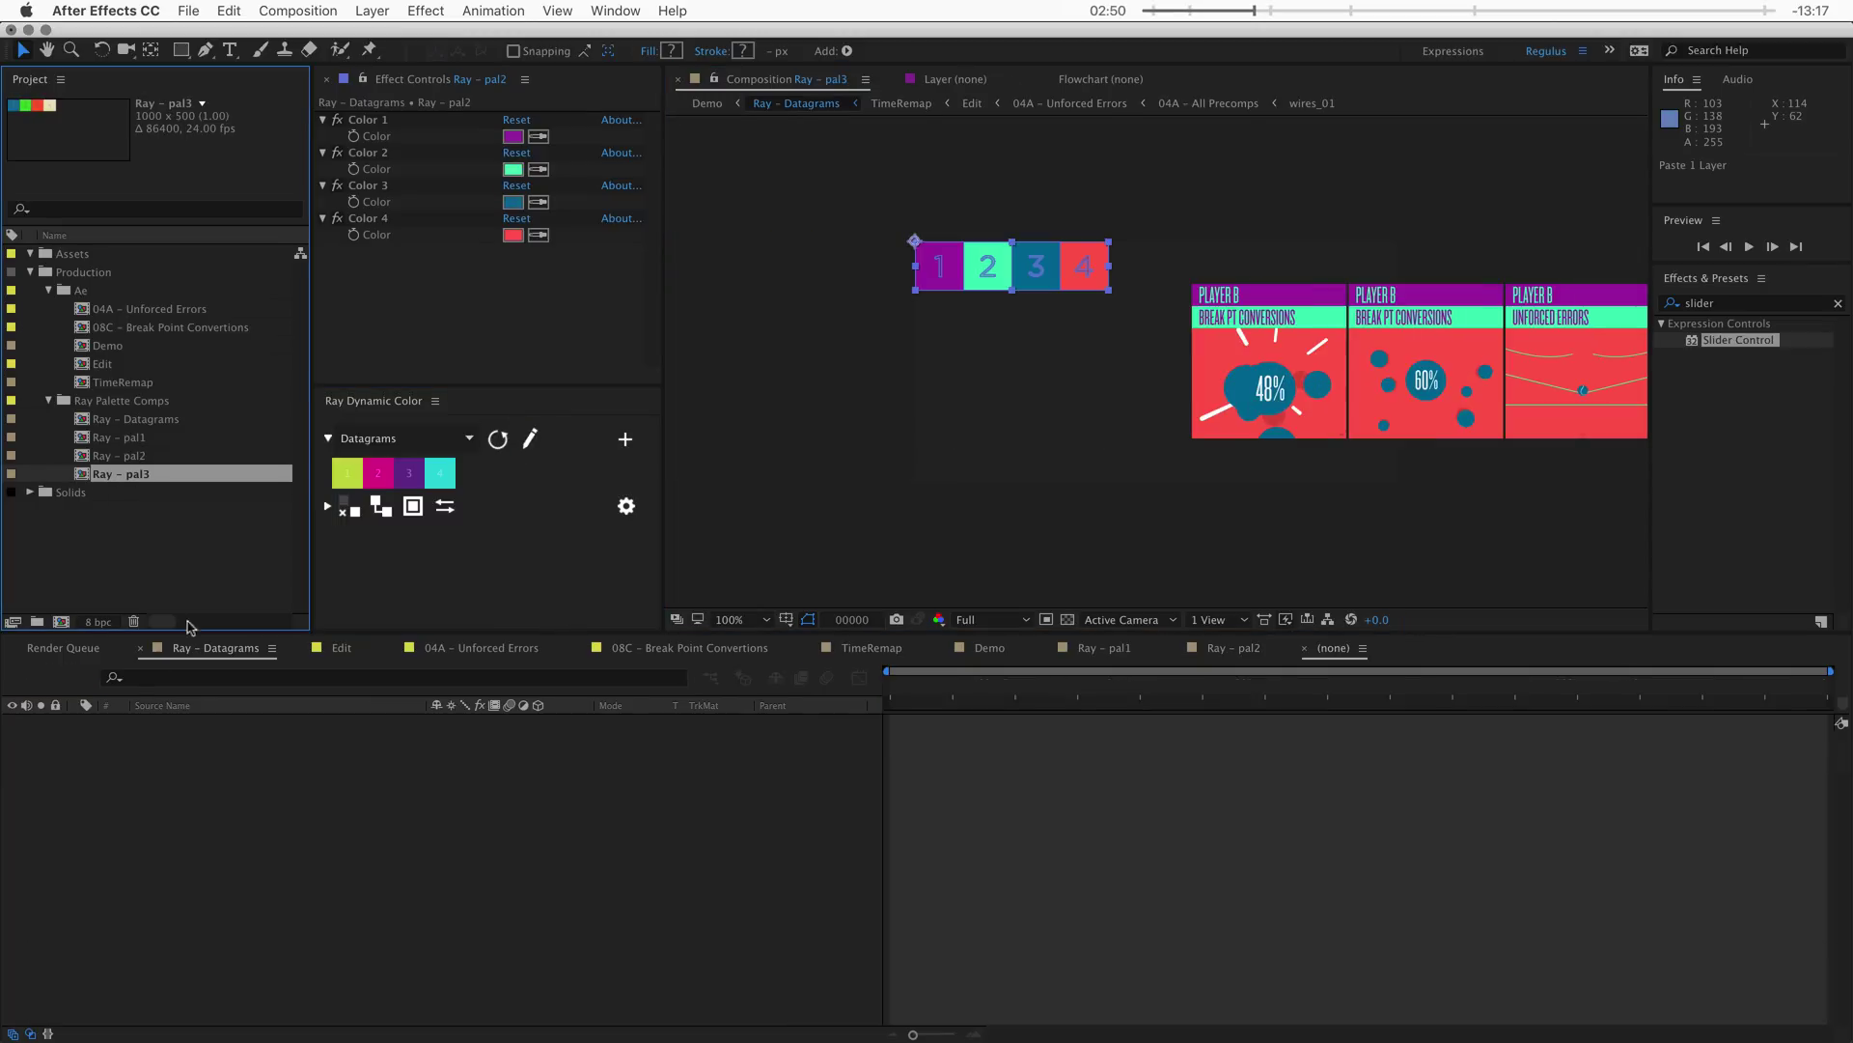
{"action": "left_click", "coordinate": [191, 724]}
{"action": "key", "text": "super+c"}
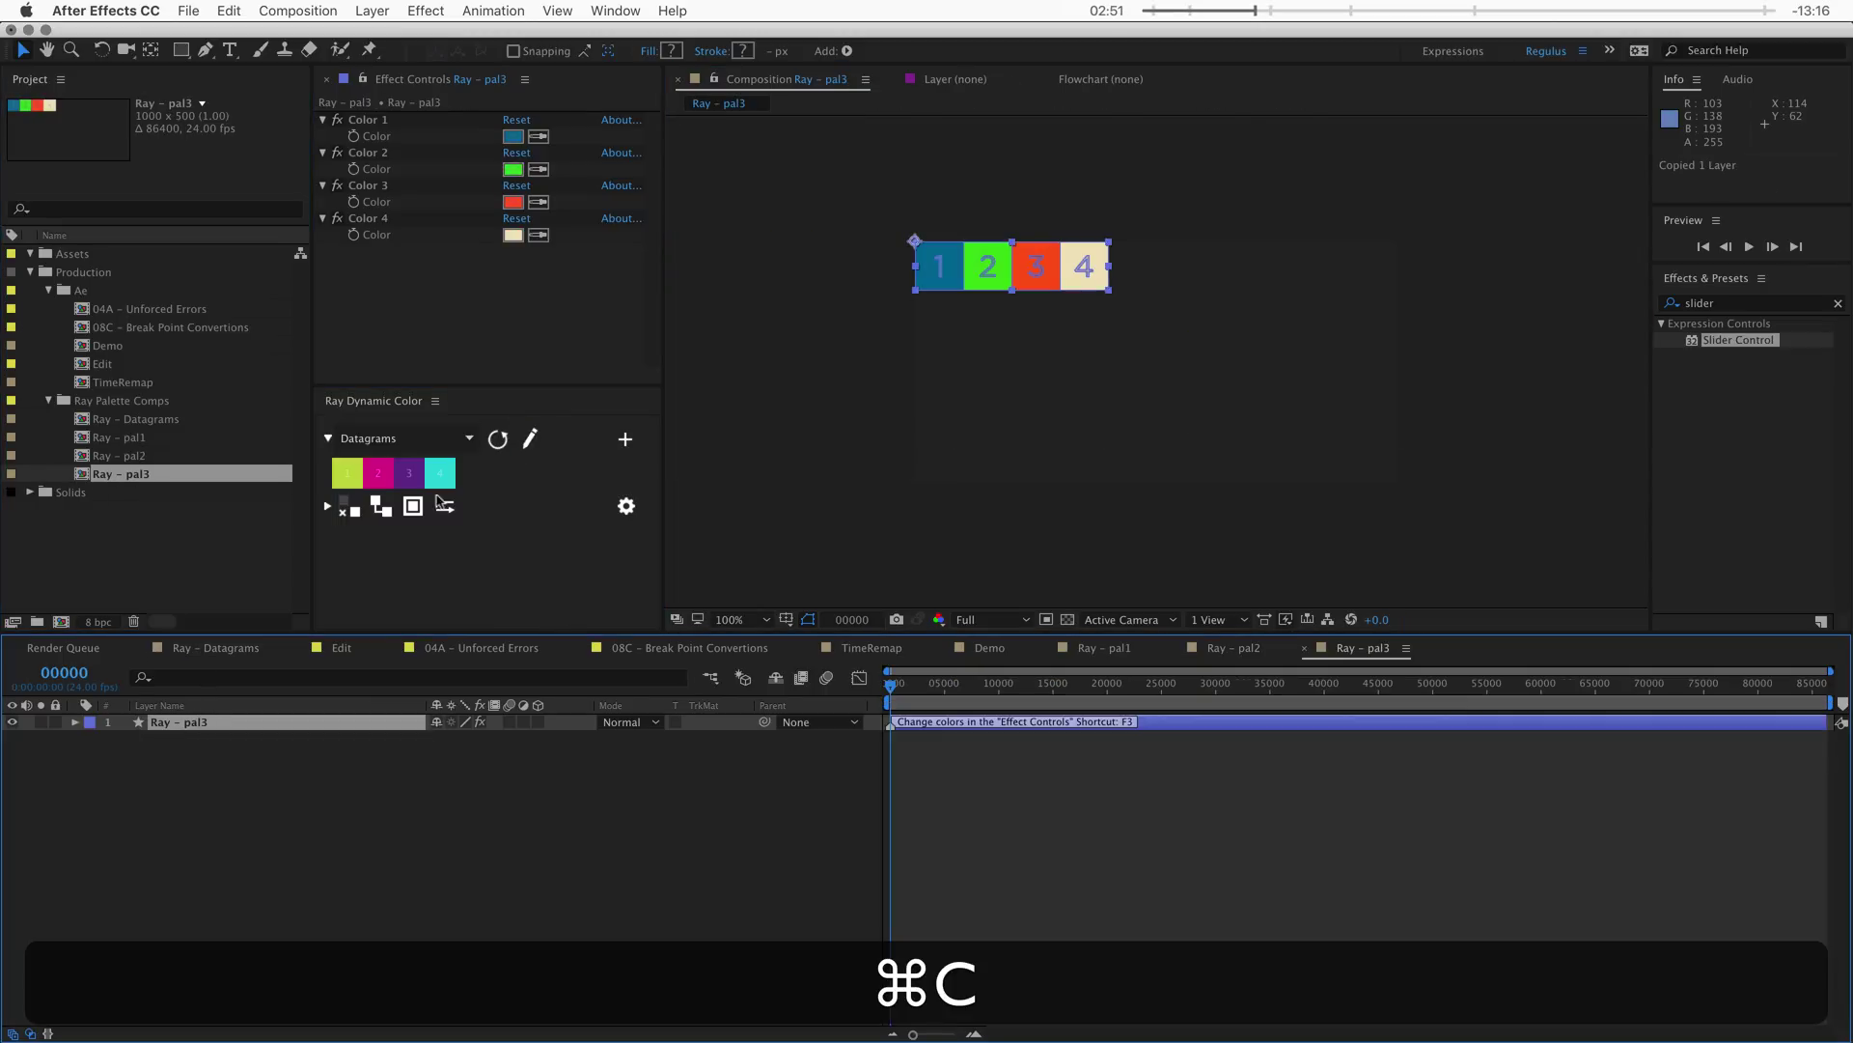
{"action": "left_click", "coordinate": [529, 439], "text": "super"}
{"action": "key", "text": "super+v"}
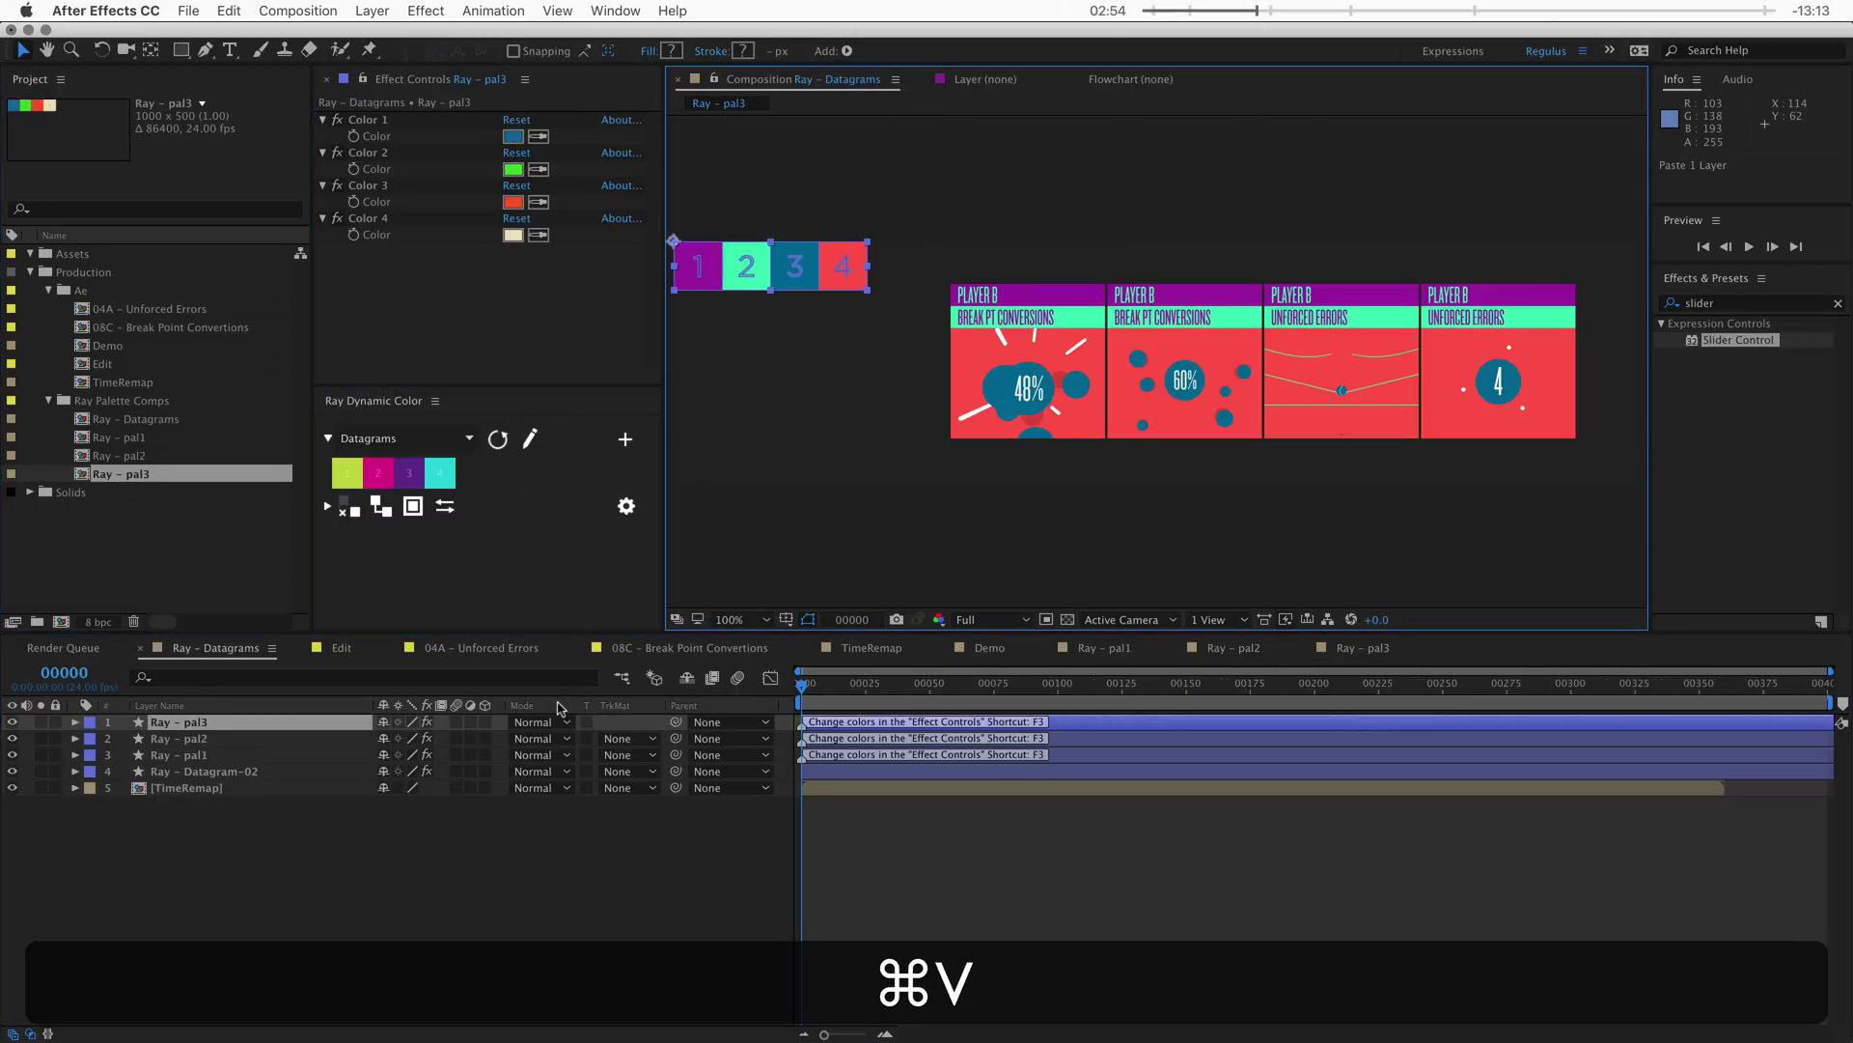
{"action": "left_click", "coordinate": [460, 989]}
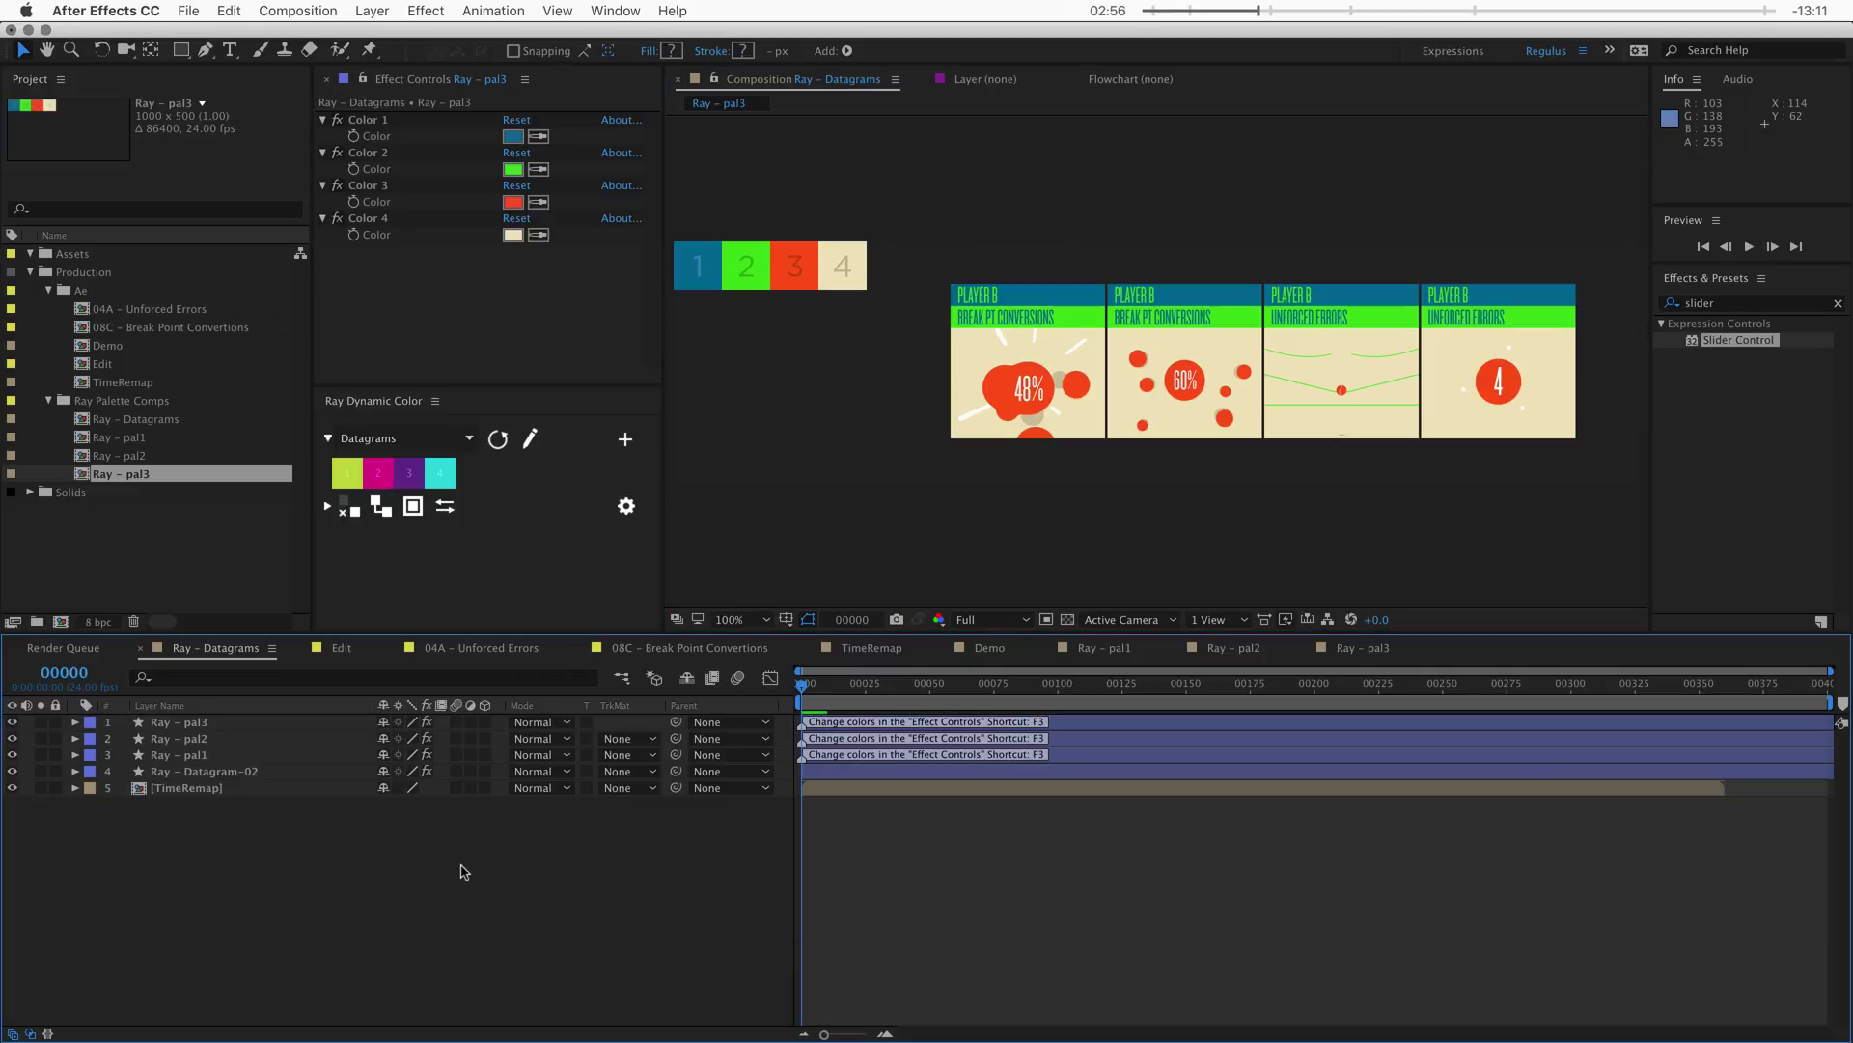
- Delete the source compositions Ray - pal1, Ray - pal2 and Ray - pal3 from the project
{"action": "left_click", "coordinate": [161, 442]}
{"action": "left_click", "coordinate": [156, 475], "text": "shift"}
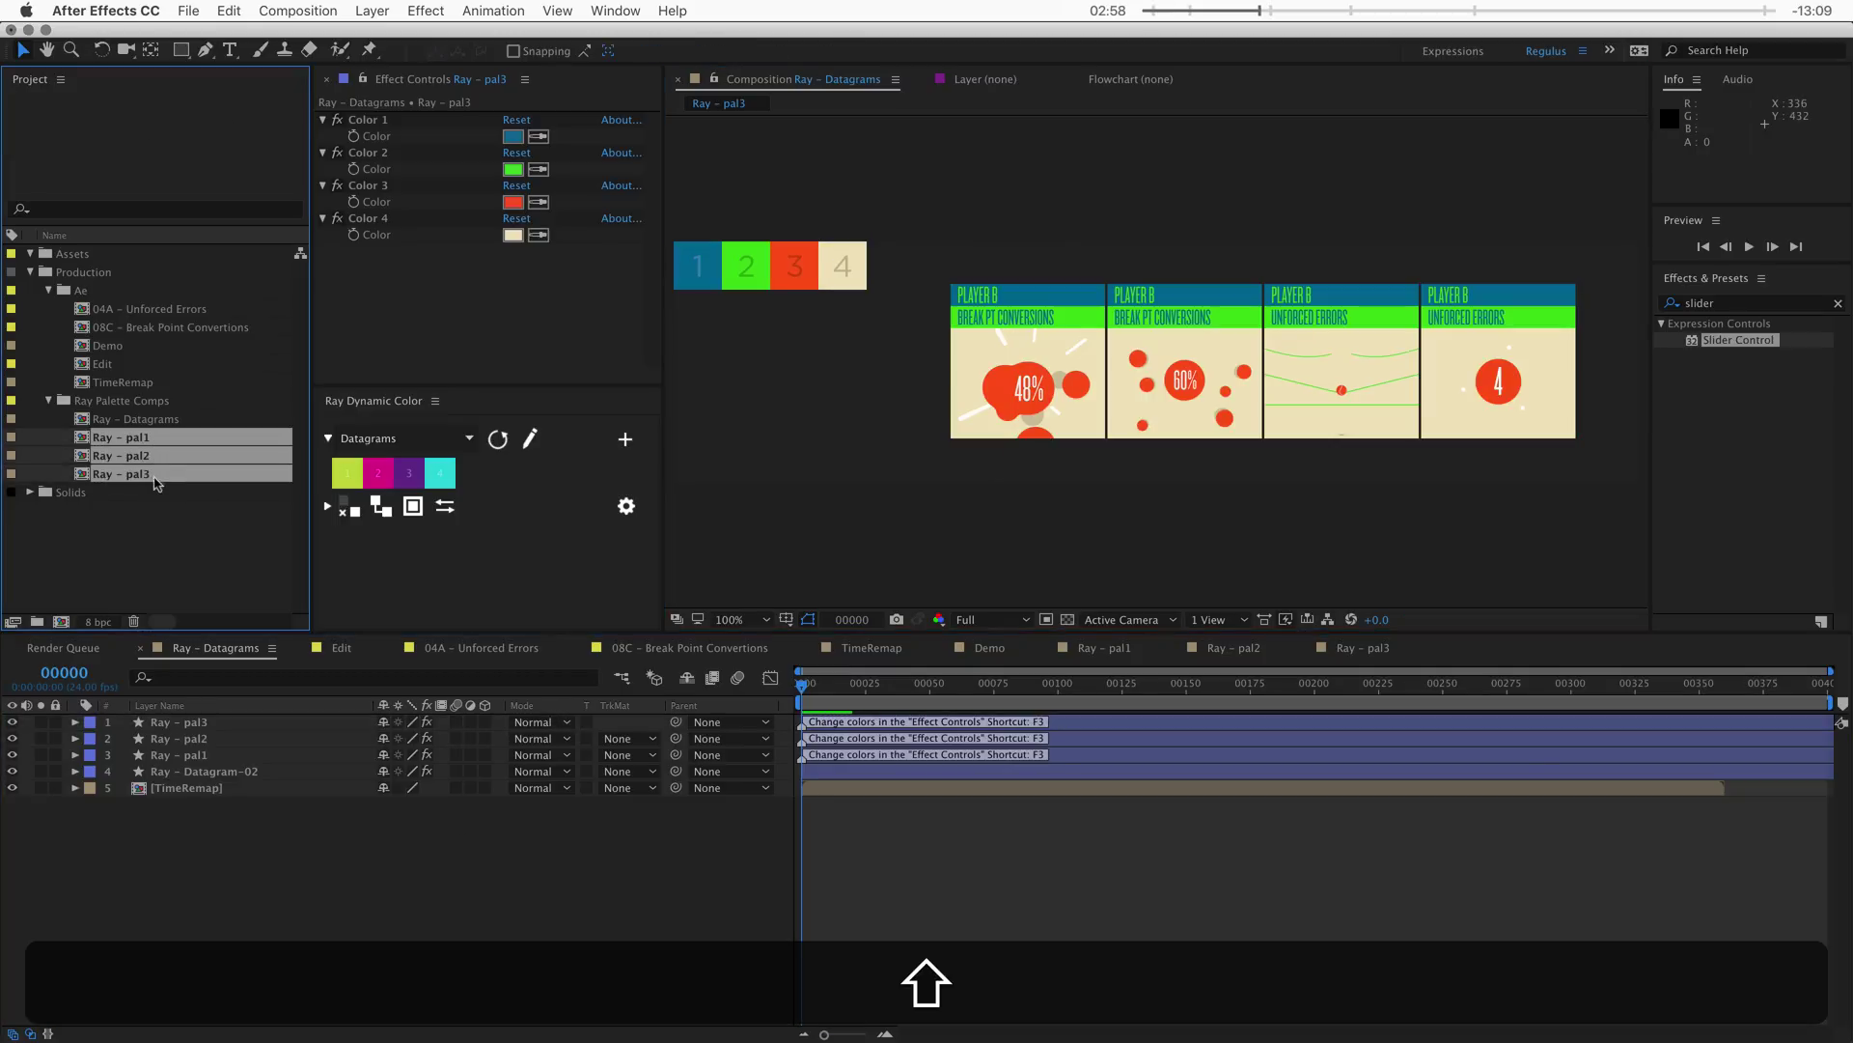
{"action": "key", "text": "BackSpace"}
{"action": "key", "text": "Return"}
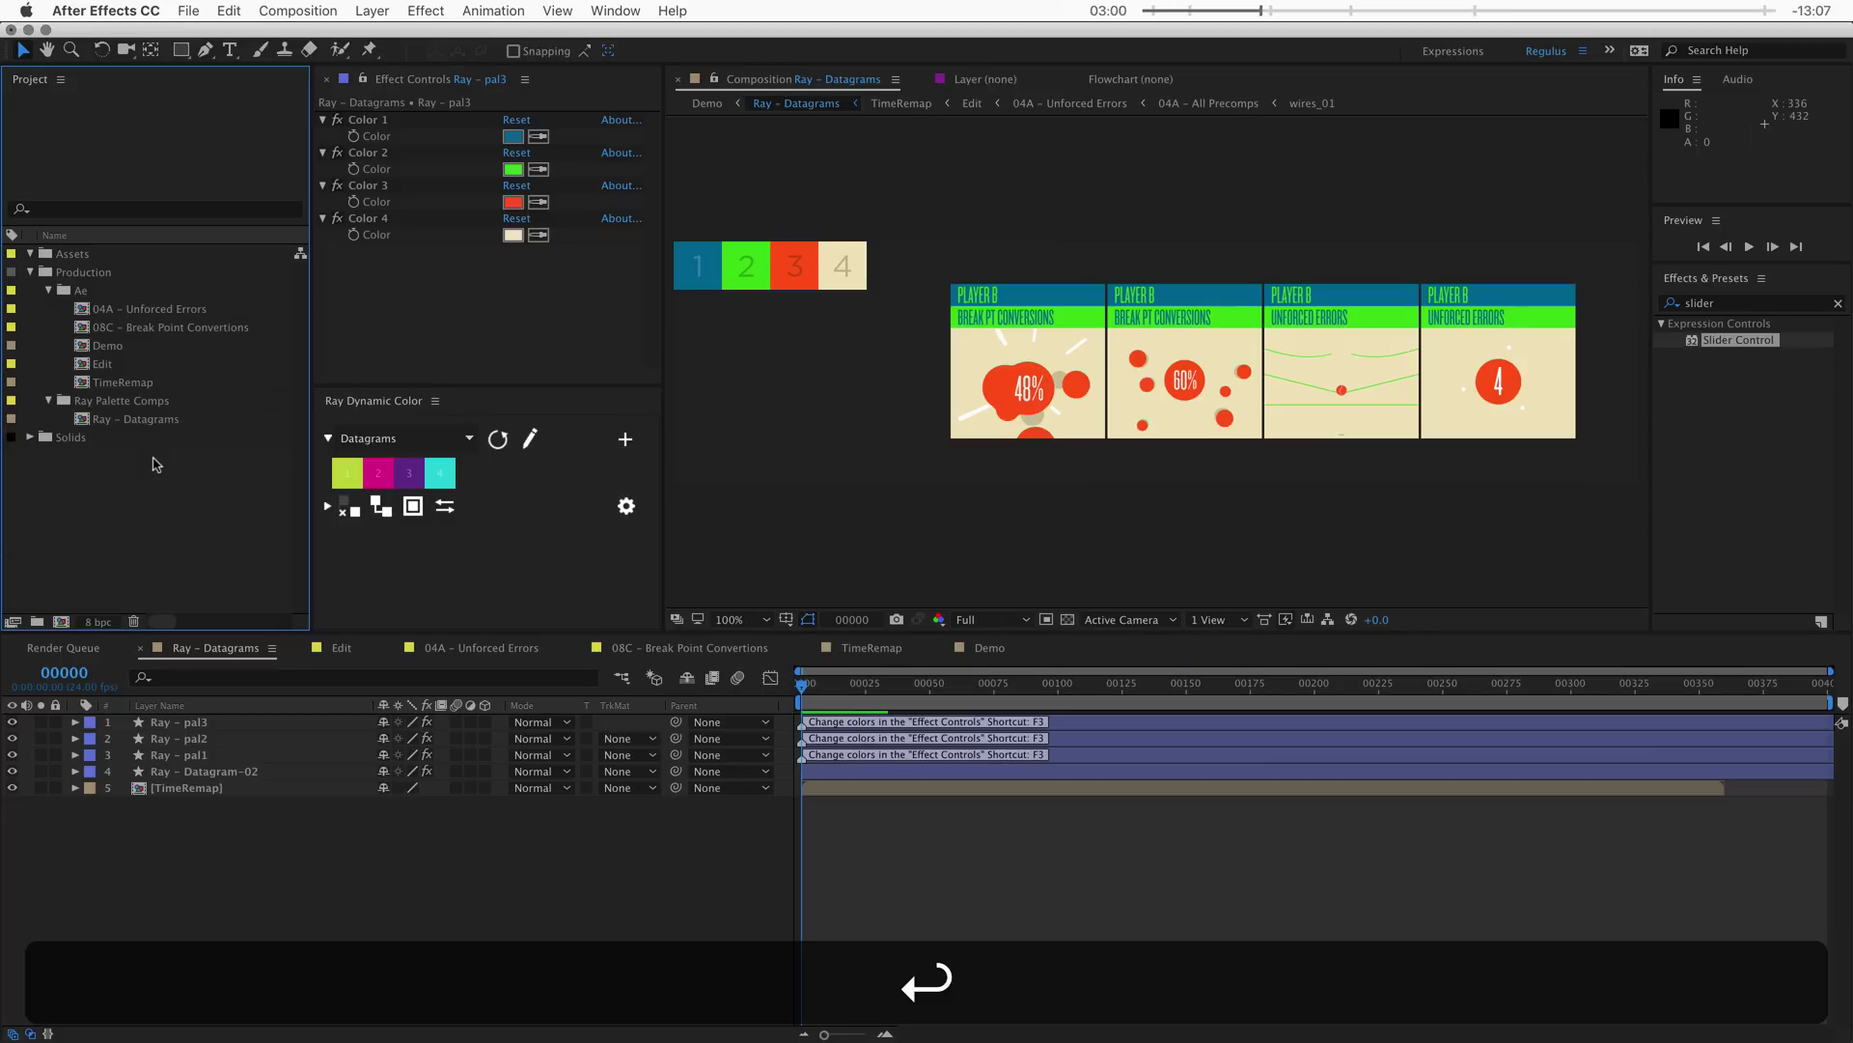
{"action": "left_click", "coordinate": [243, 832]}
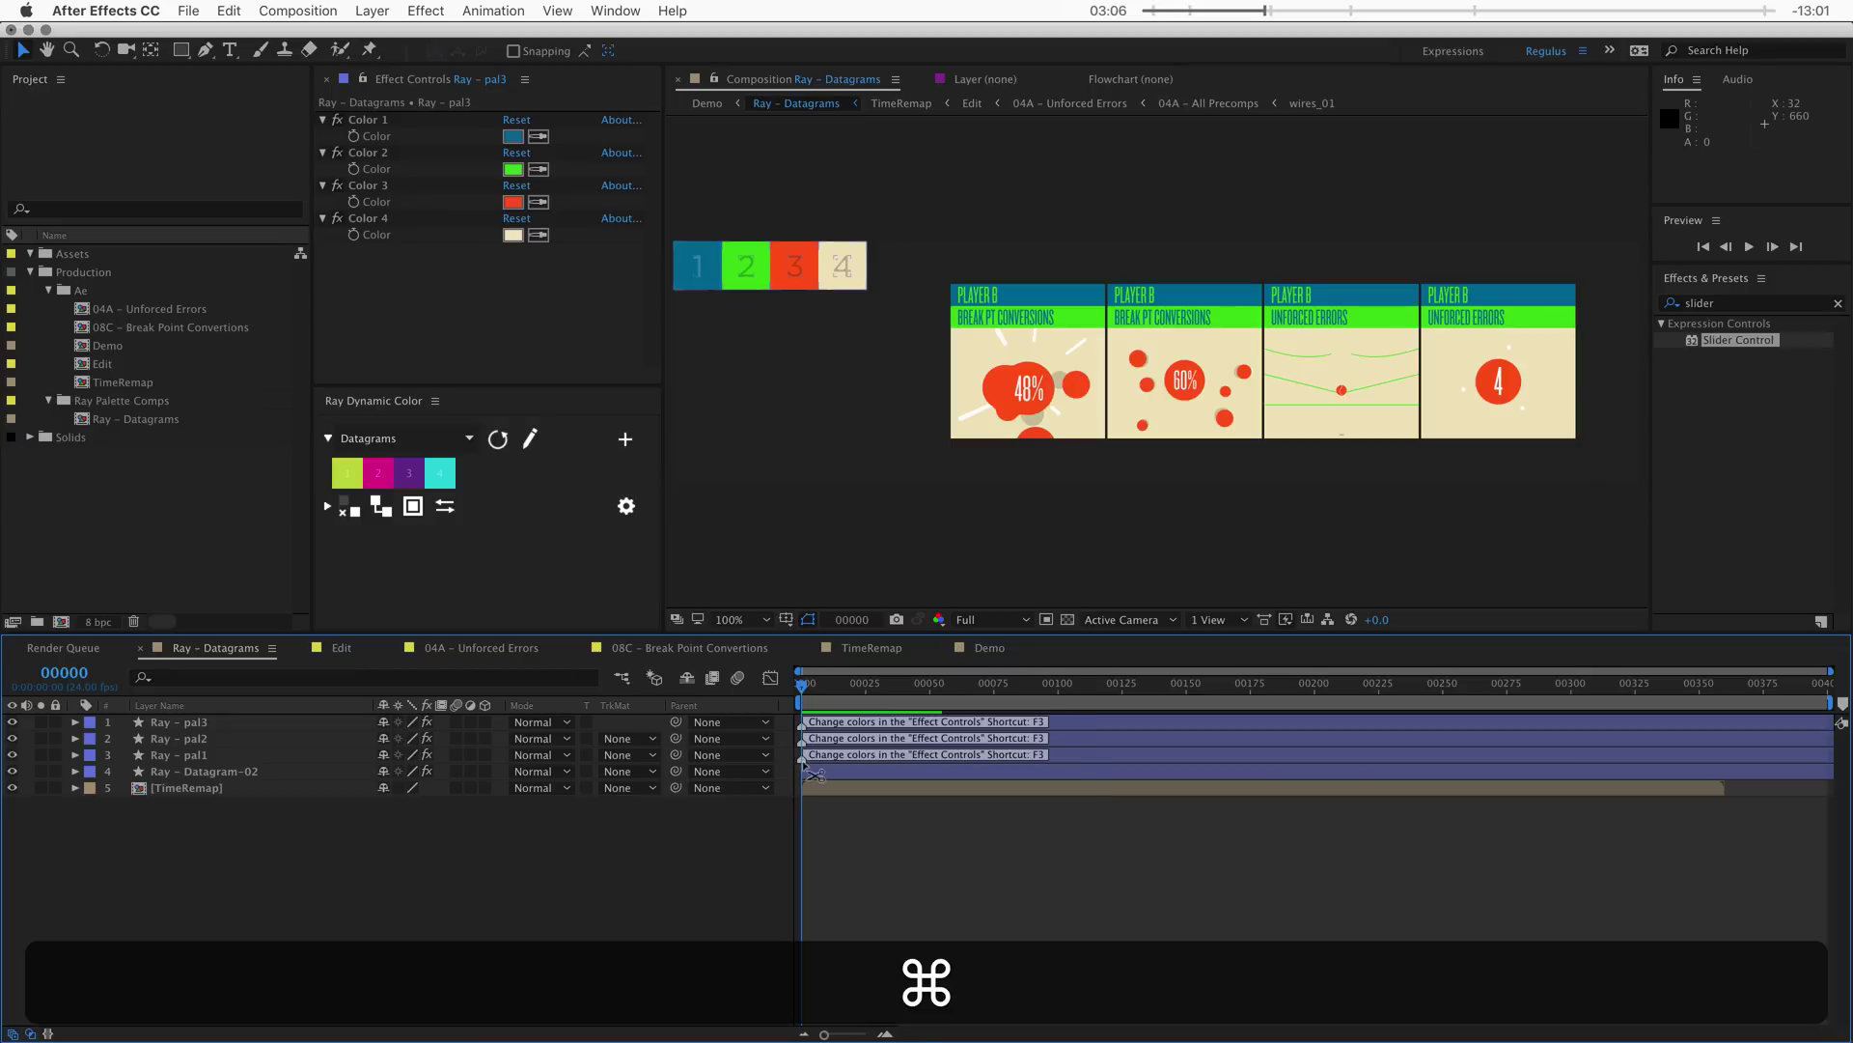
- Remove the layer markers from the Ray - pal1, Ray - pal2 and Ray - pal3 layers
{"action": "left_click", "coordinate": [802, 755], "text": "super"}
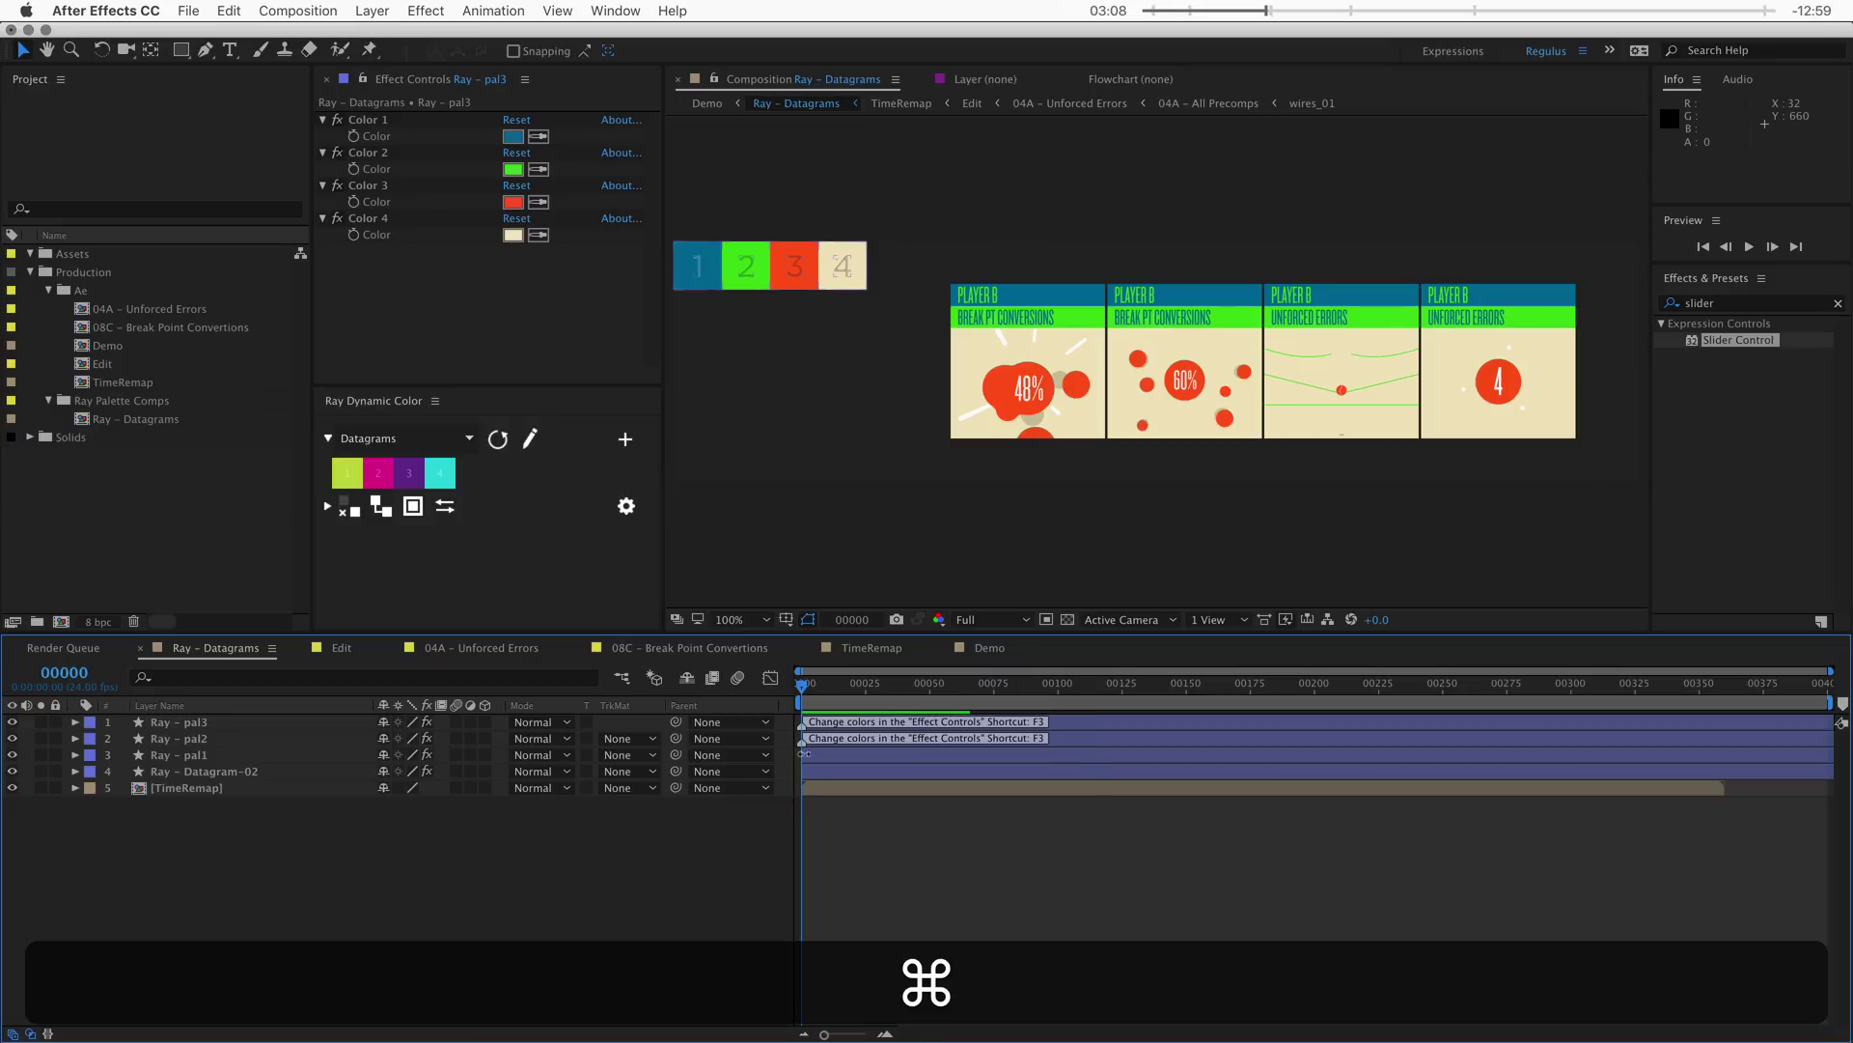
{"action": "left_click", "coordinate": [802, 740], "text": "super"}
{"action": "left_click", "coordinate": [802, 723], "text": "super"}
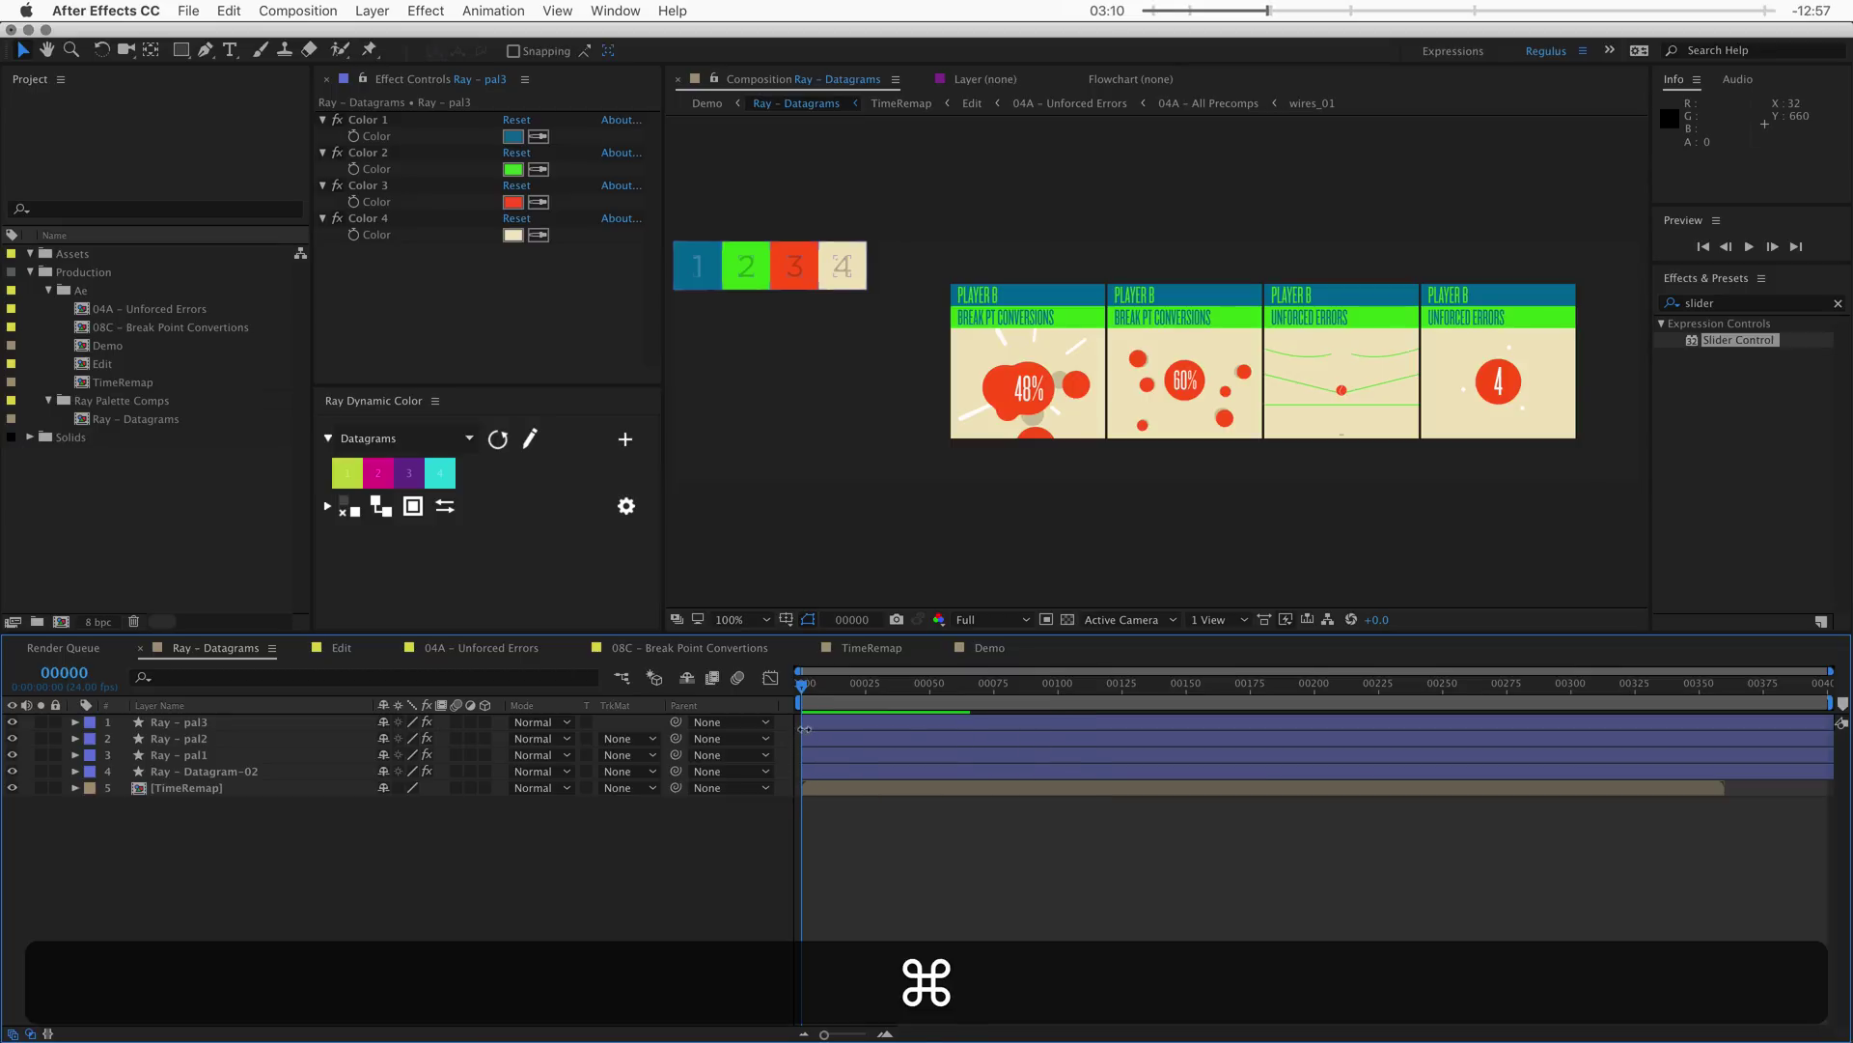
- Reveal the Position properties of the four palette layers, from Ray - pal3 to Ray - Datagram-02
{"action": "left_click", "coordinate": [184, 724]}
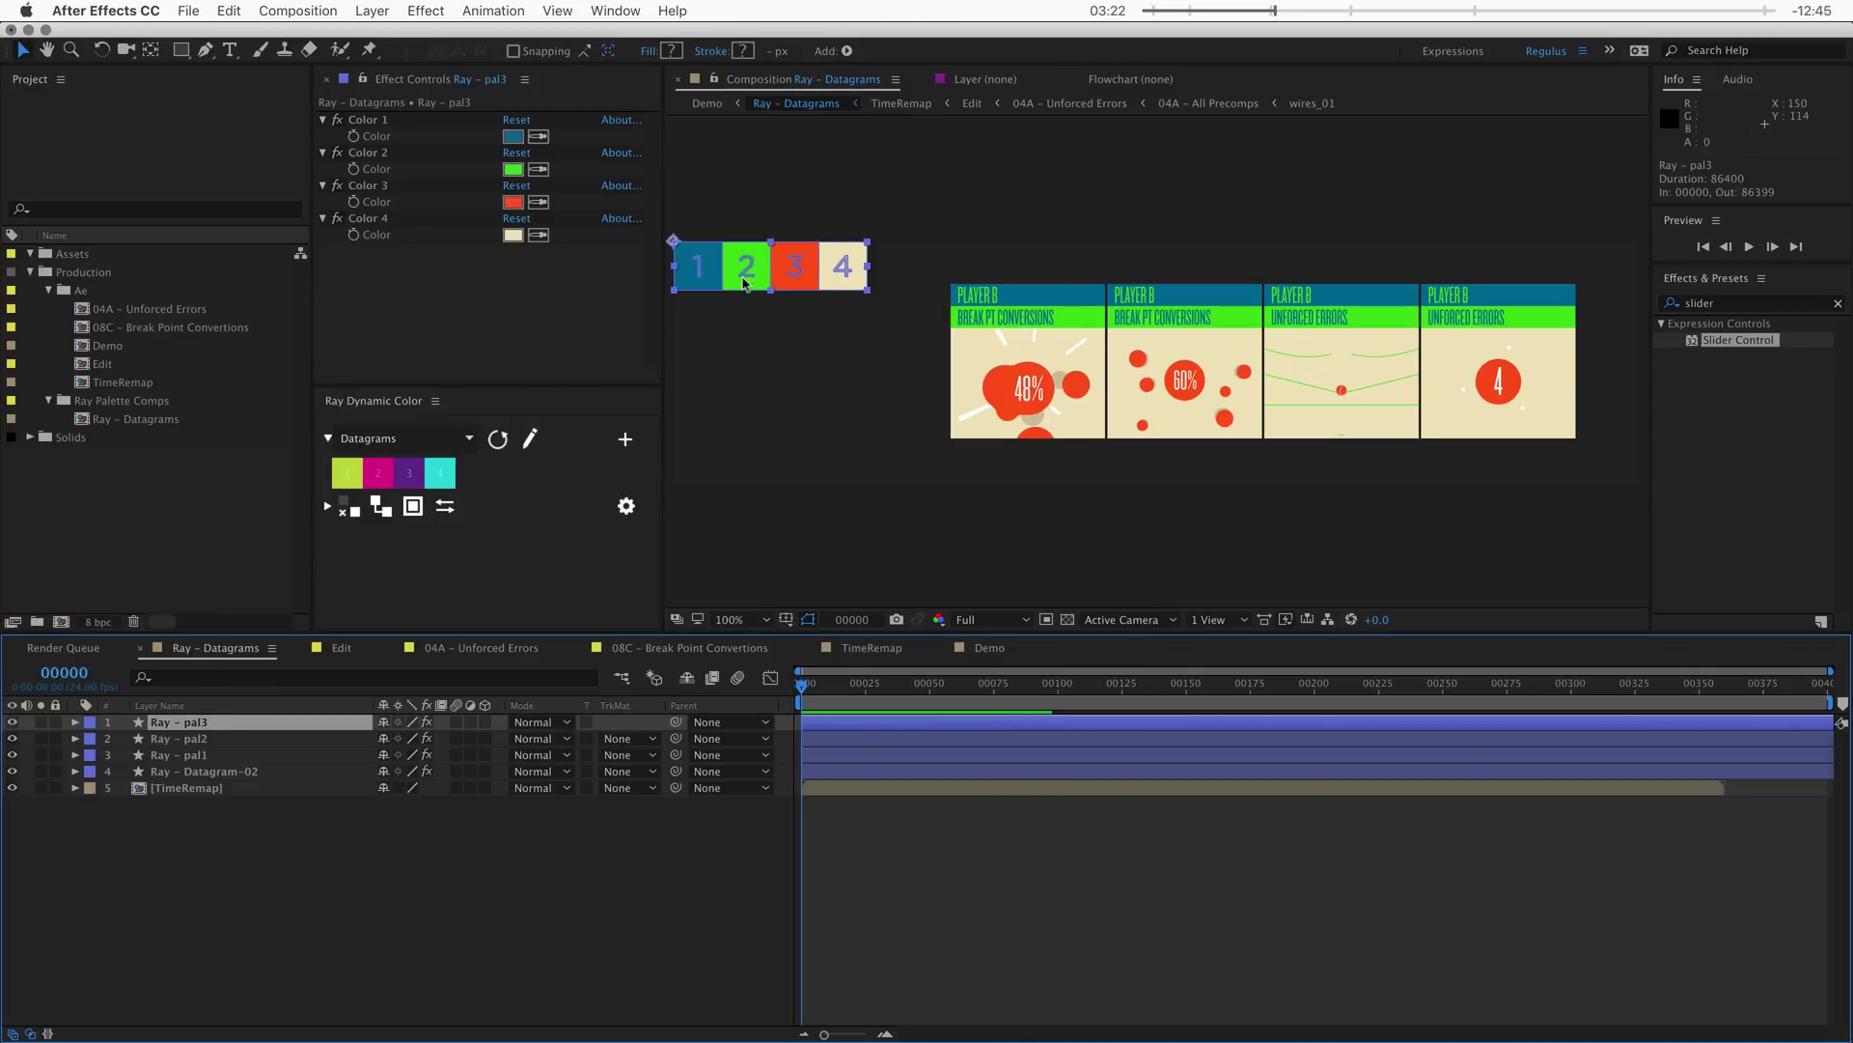
{"action": "key", "text": "space"}
{"action": "left_click_drag", "start_coordinate": [766, 409], "coordinate": [787, 411]}
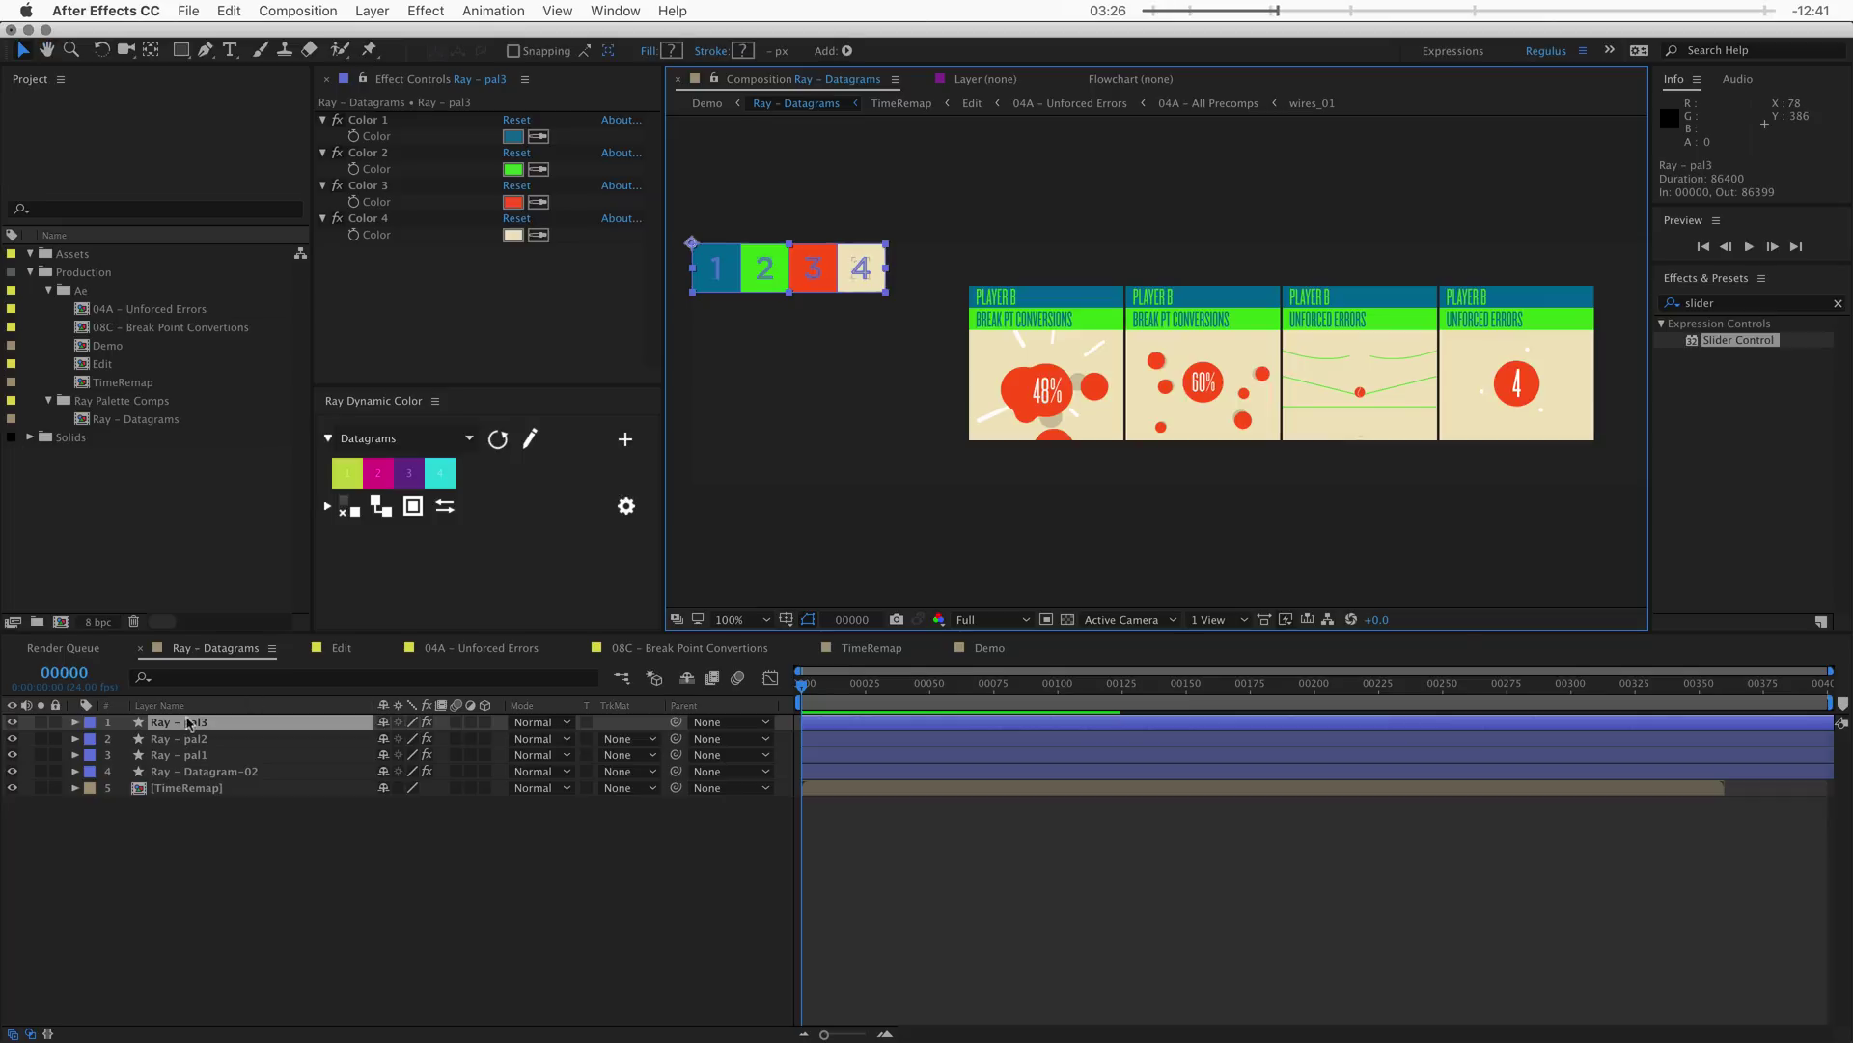
{"action": "left_click", "coordinate": [197, 772], "text": "shift"}
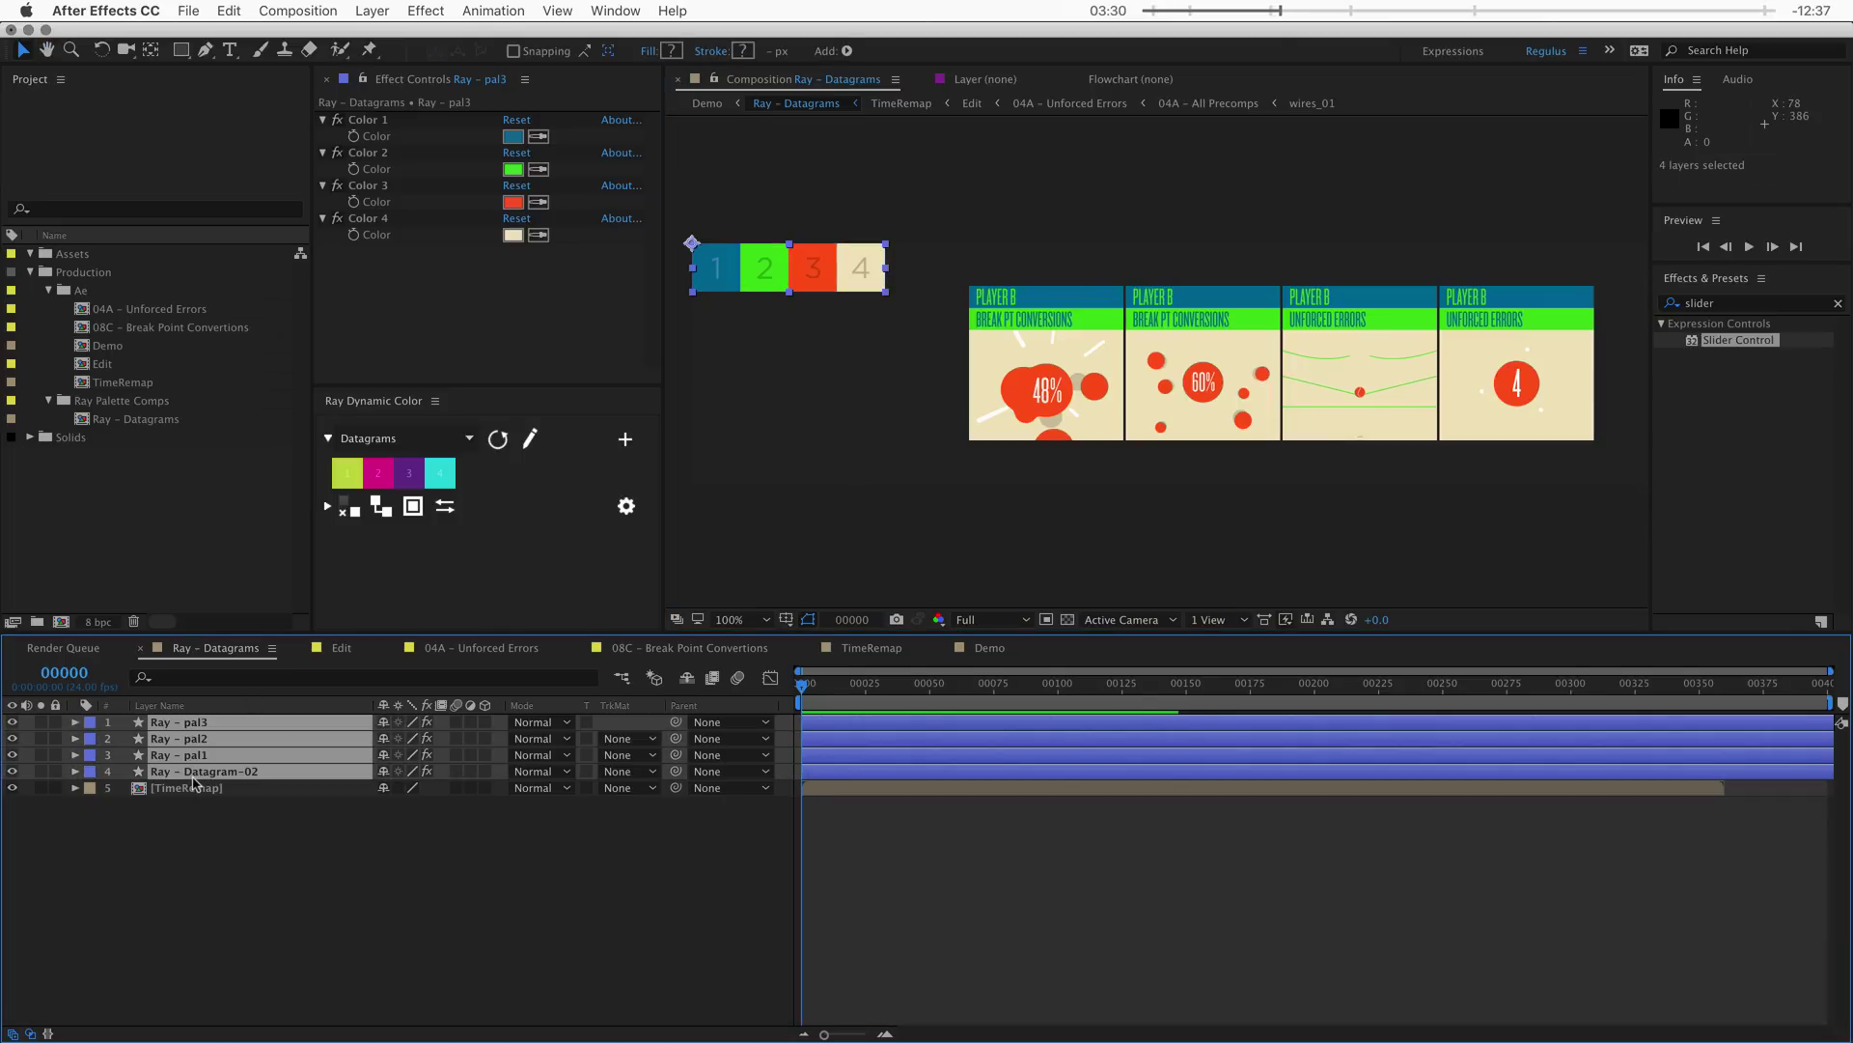
{"action": "key", "text": "p"}
{"action": "left_click", "coordinate": [187, 775]}
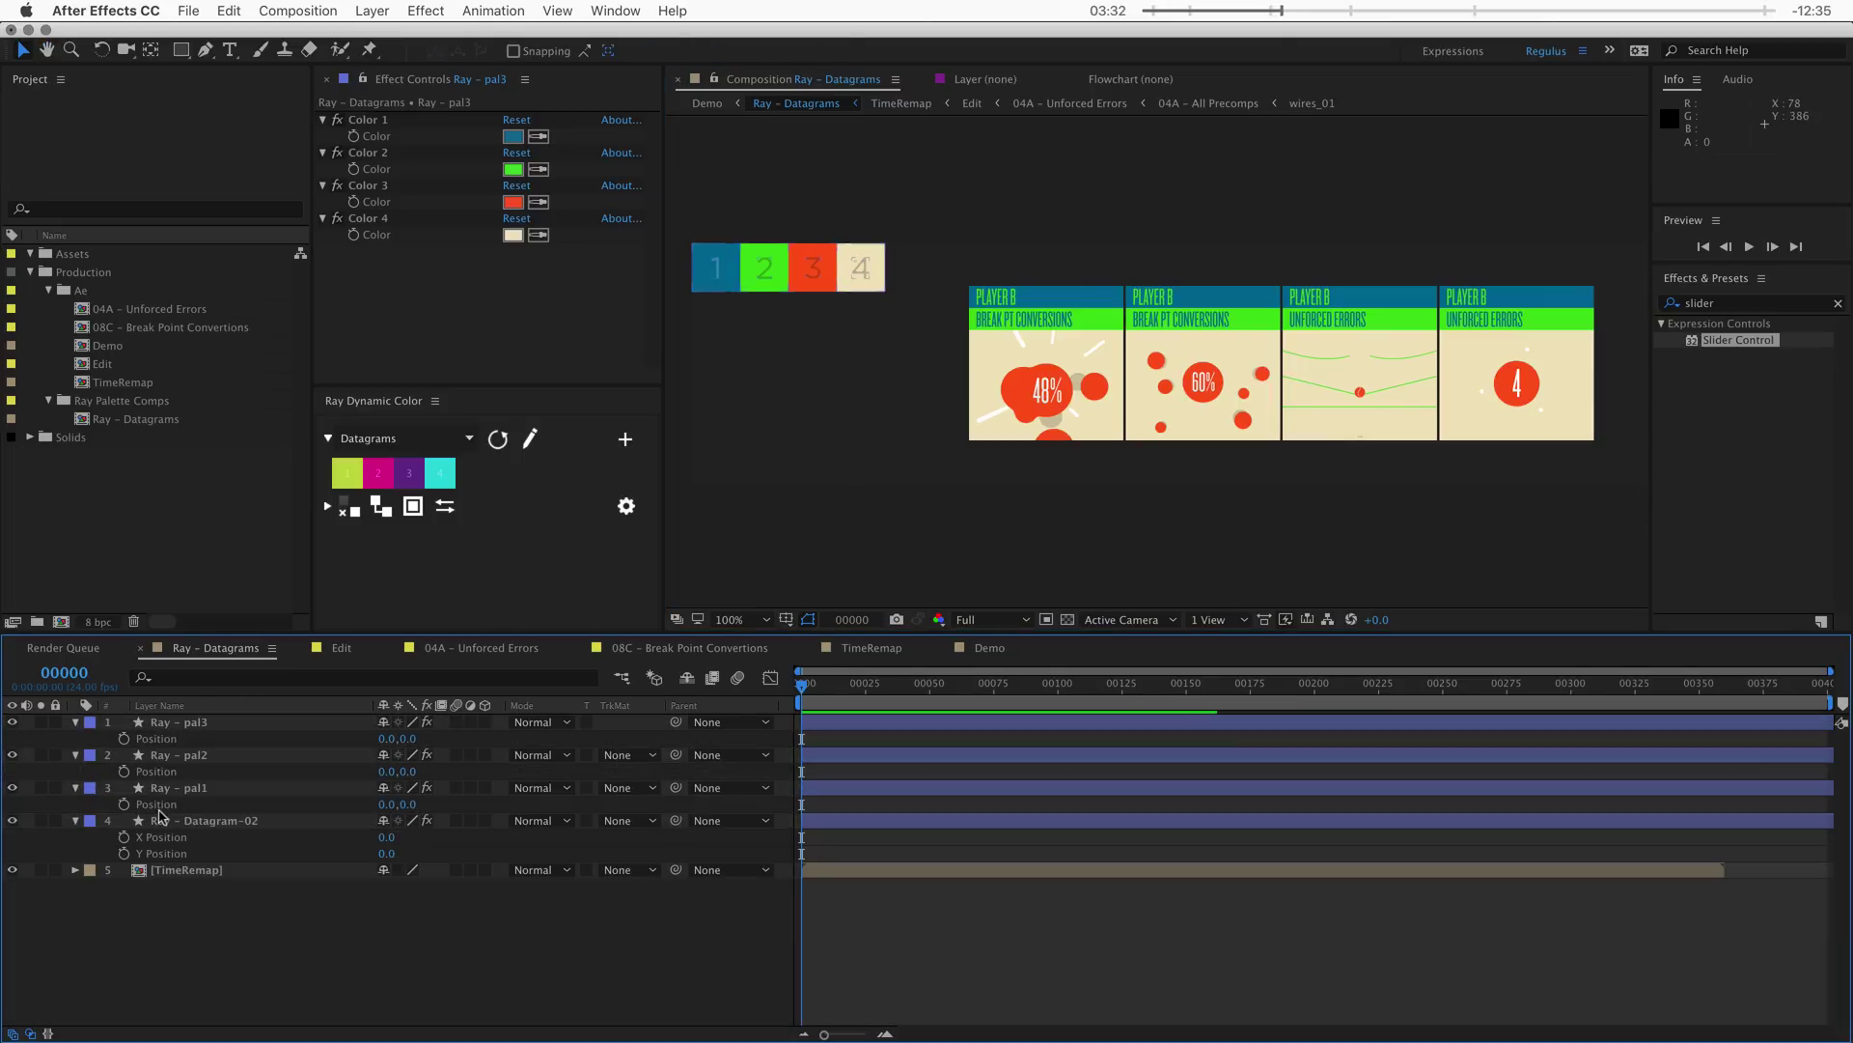
{"action": "left_click", "coordinate": [165, 853]}
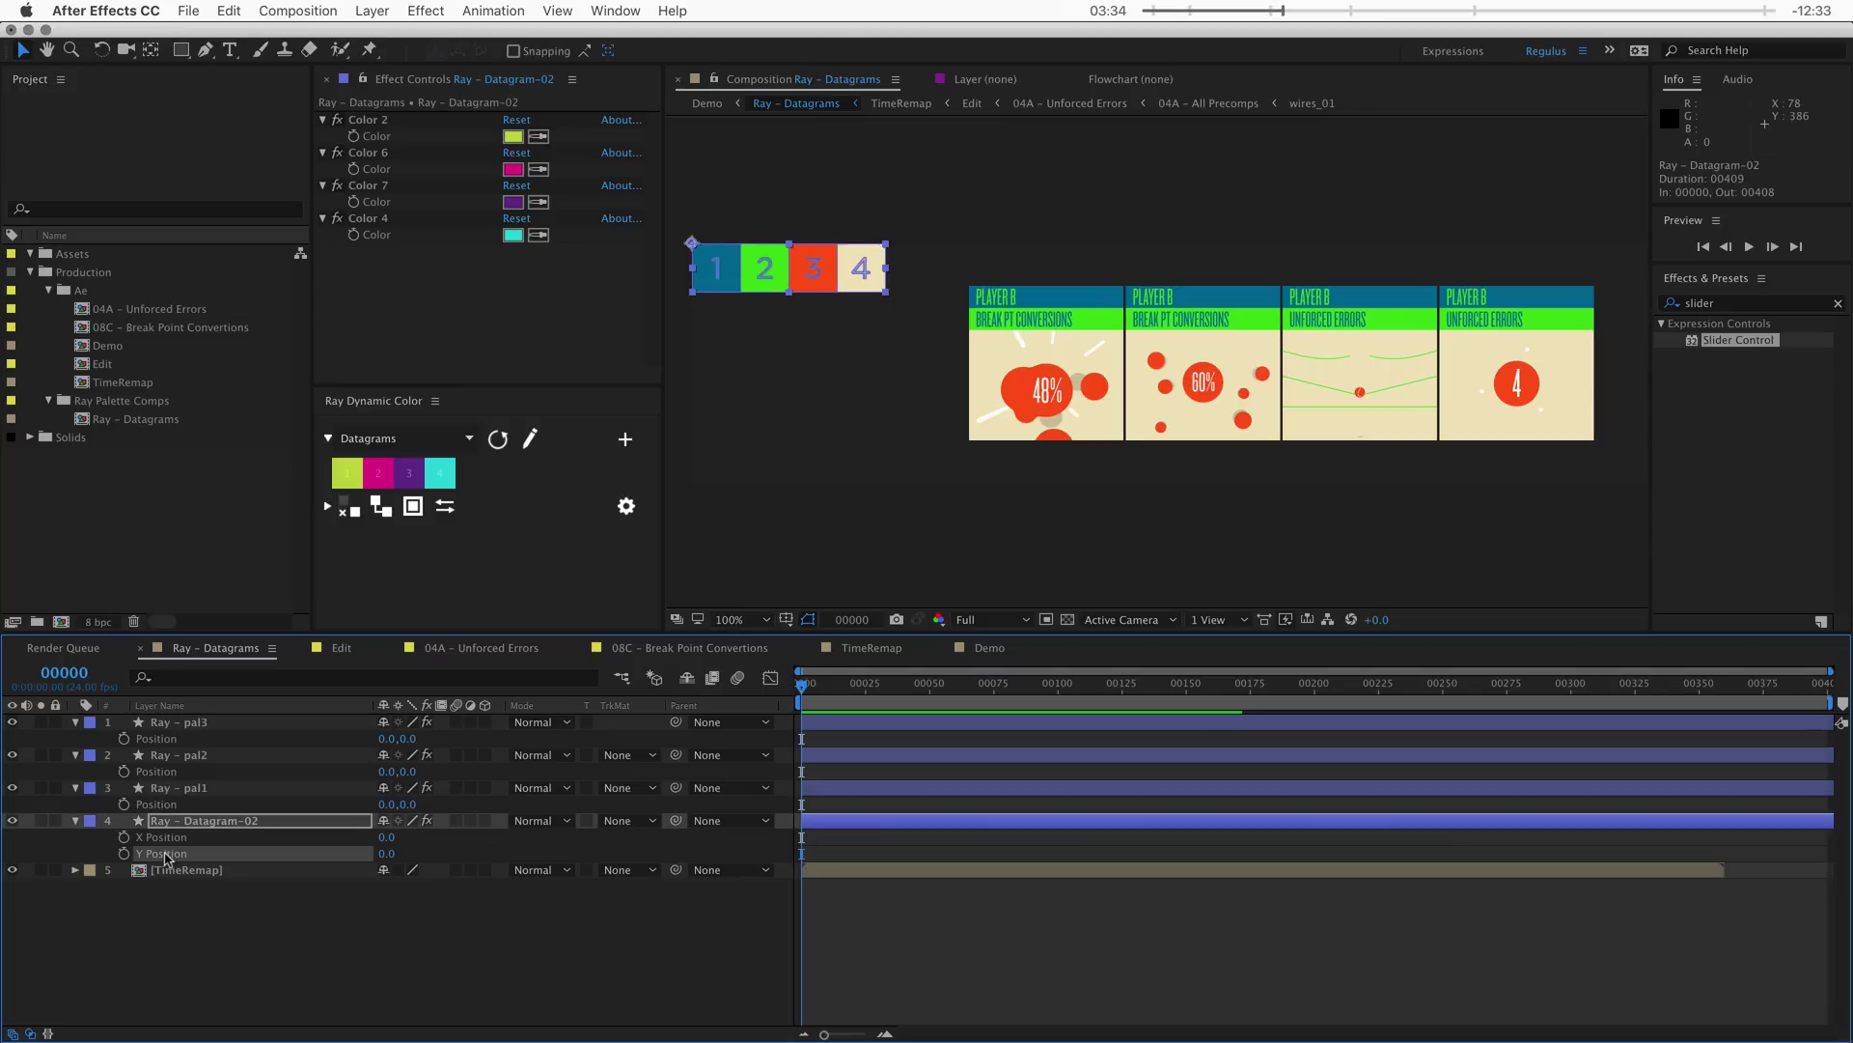
- Separate the Position dimensions into X and Y for the Ray - pal1, Ray - pal2 and Ray - pal3 layers
{"action": "left_click", "coordinate": [165, 804]}
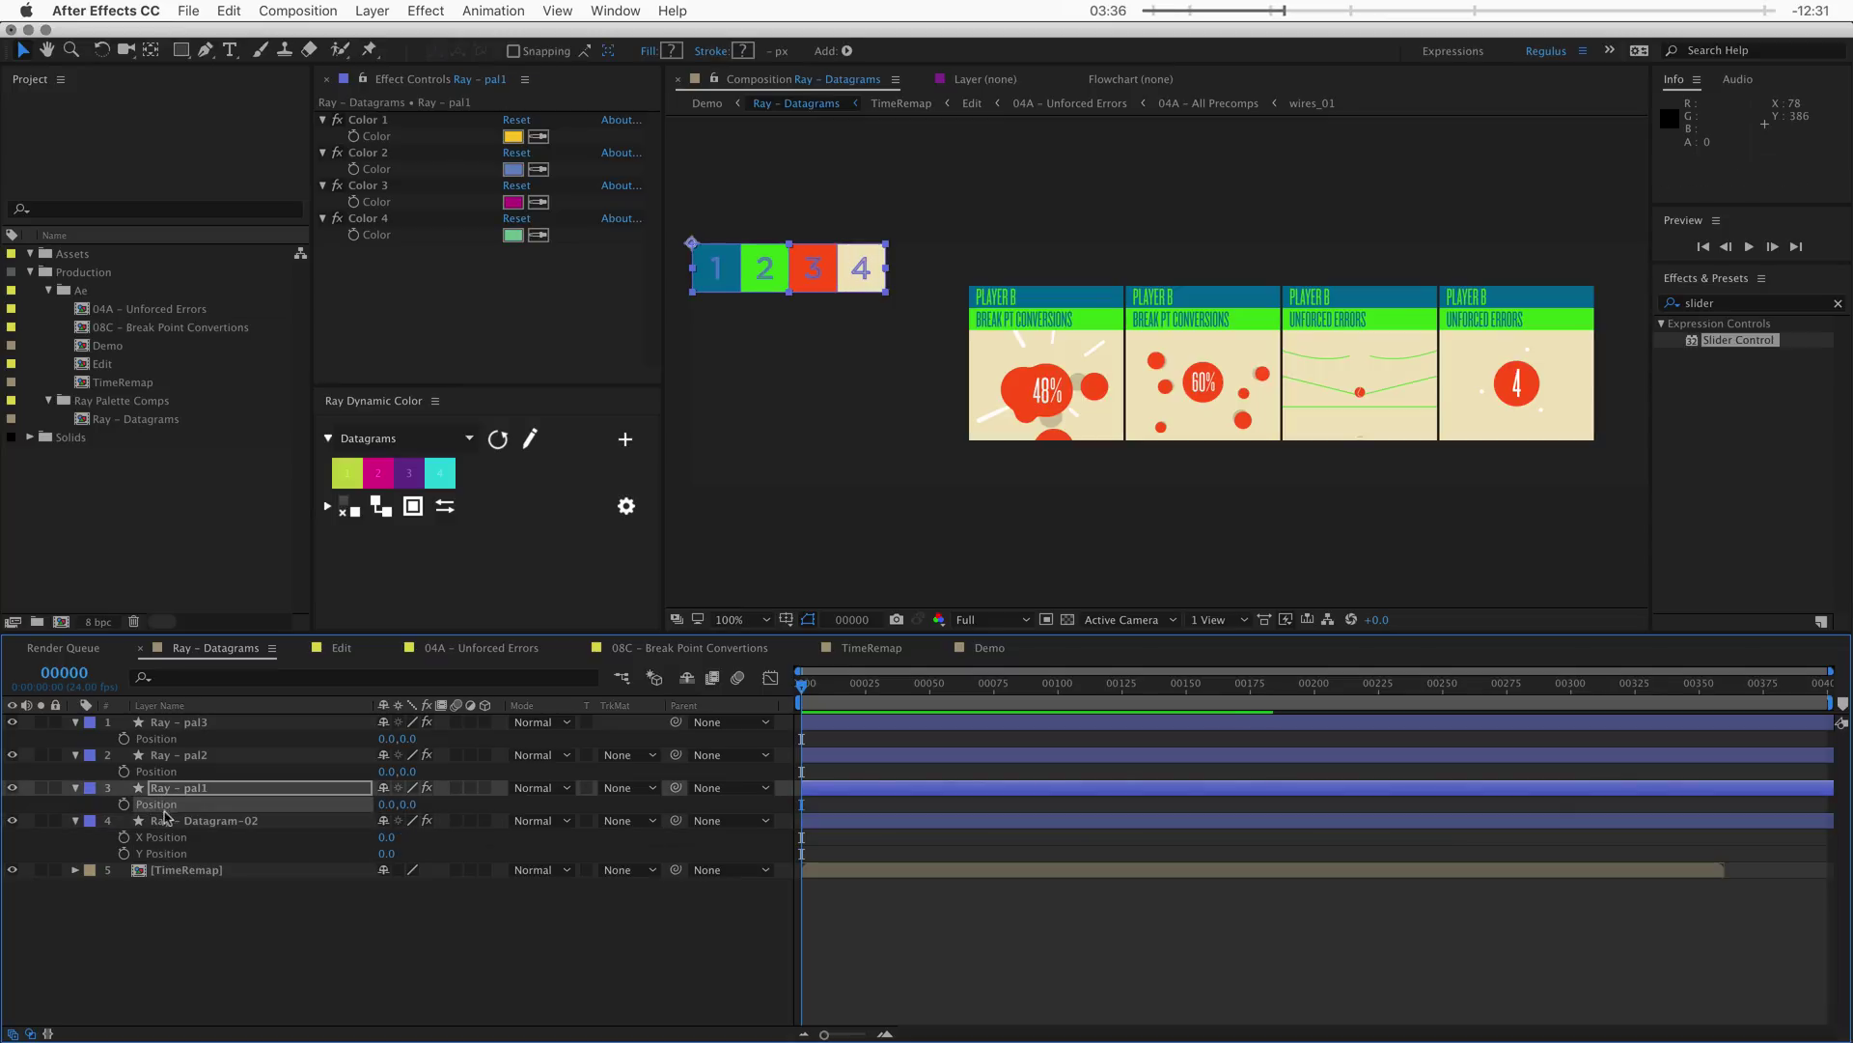
{"action": "right_click", "coordinate": [165, 809]}
{"action": "left_click", "coordinate": [207, 834]}
{"action": "left_click", "coordinate": [170, 771]}
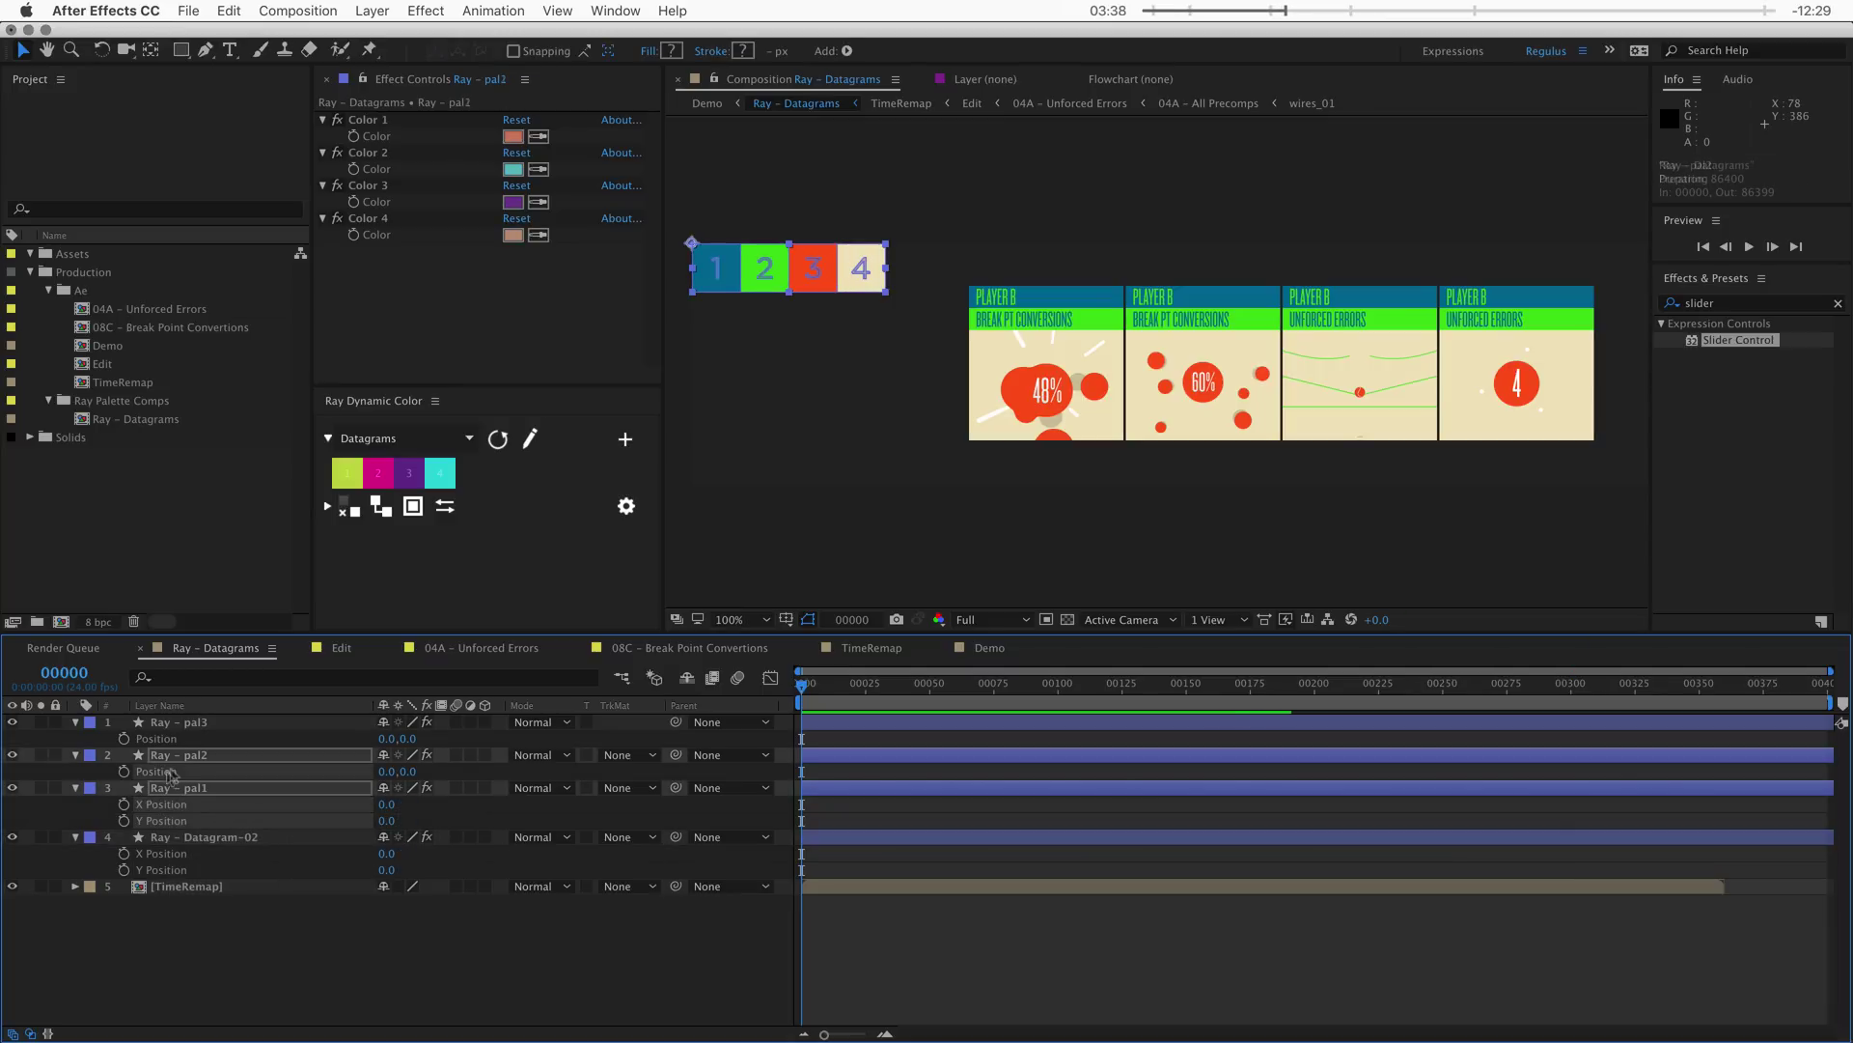
{"action": "right_click", "coordinate": [170, 771]}
{"action": "left_click", "coordinate": [206, 803]}
{"action": "left_click", "coordinate": [170, 739]}
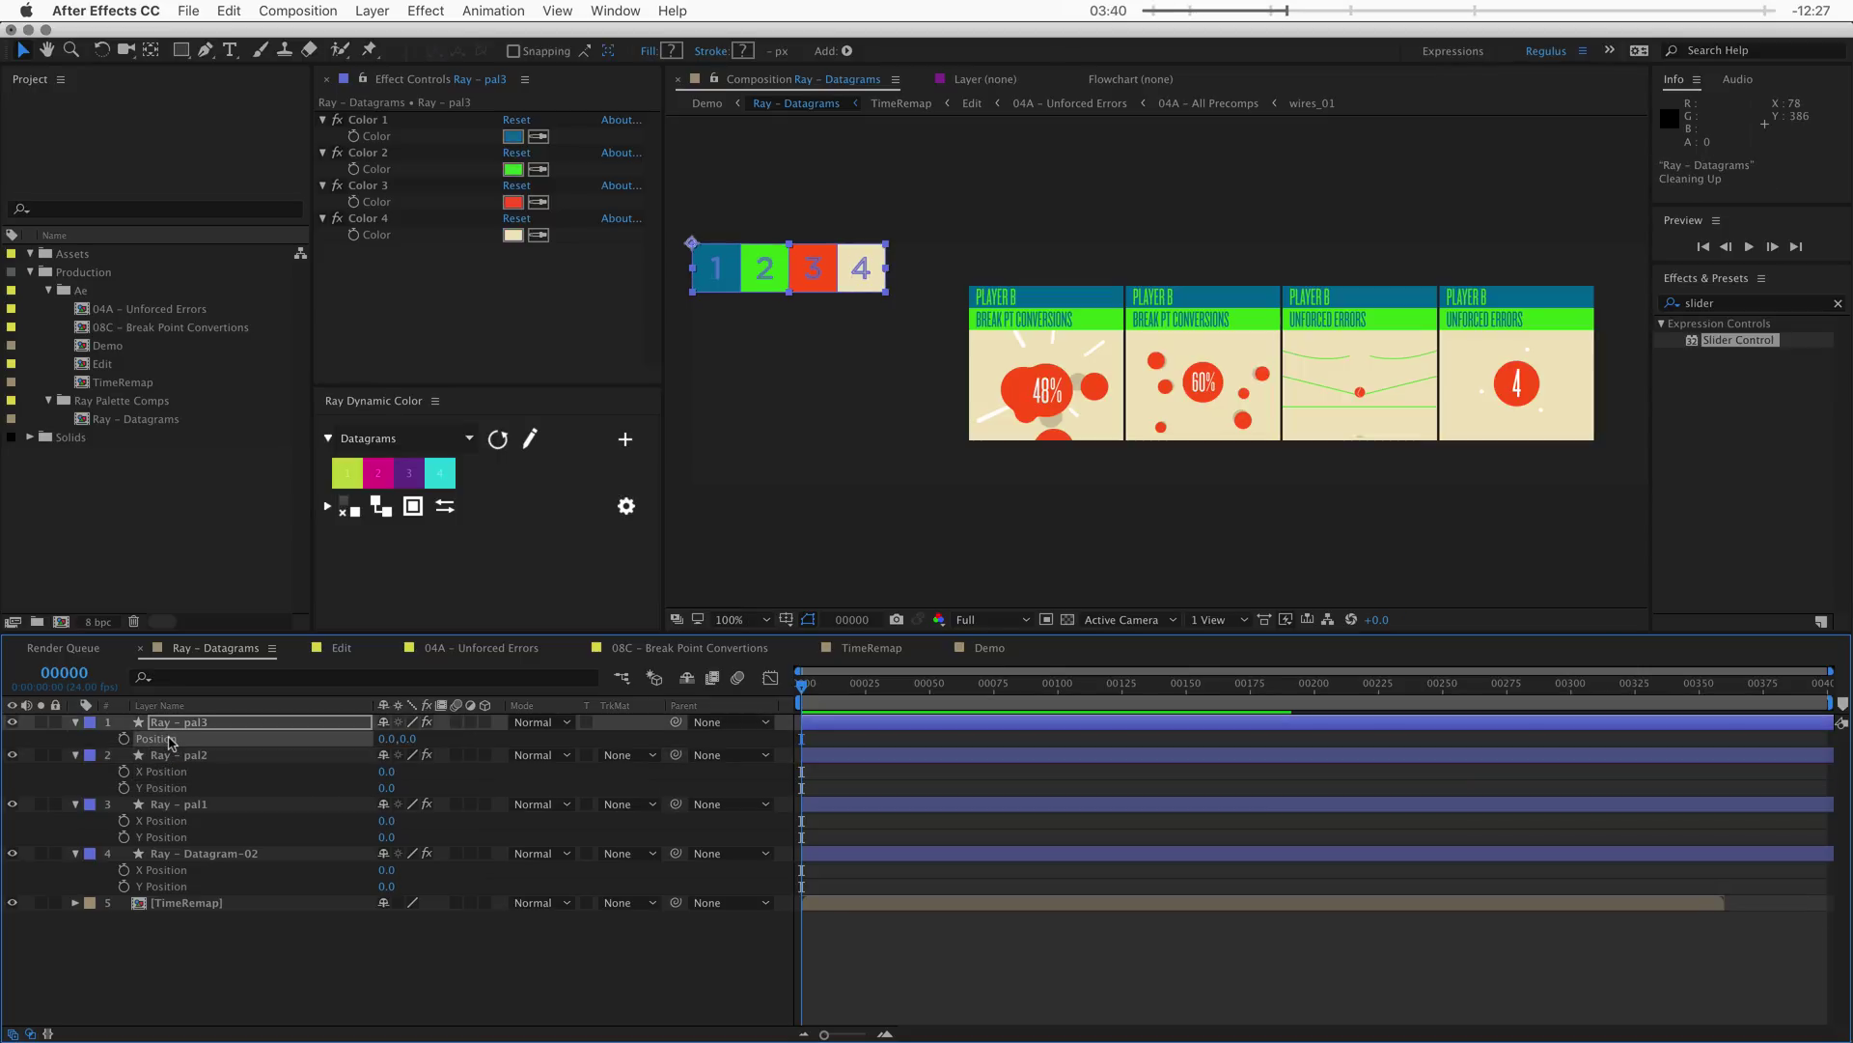
{"action": "right_click", "coordinate": [170, 738]}
{"action": "left_click", "coordinate": [205, 771]}
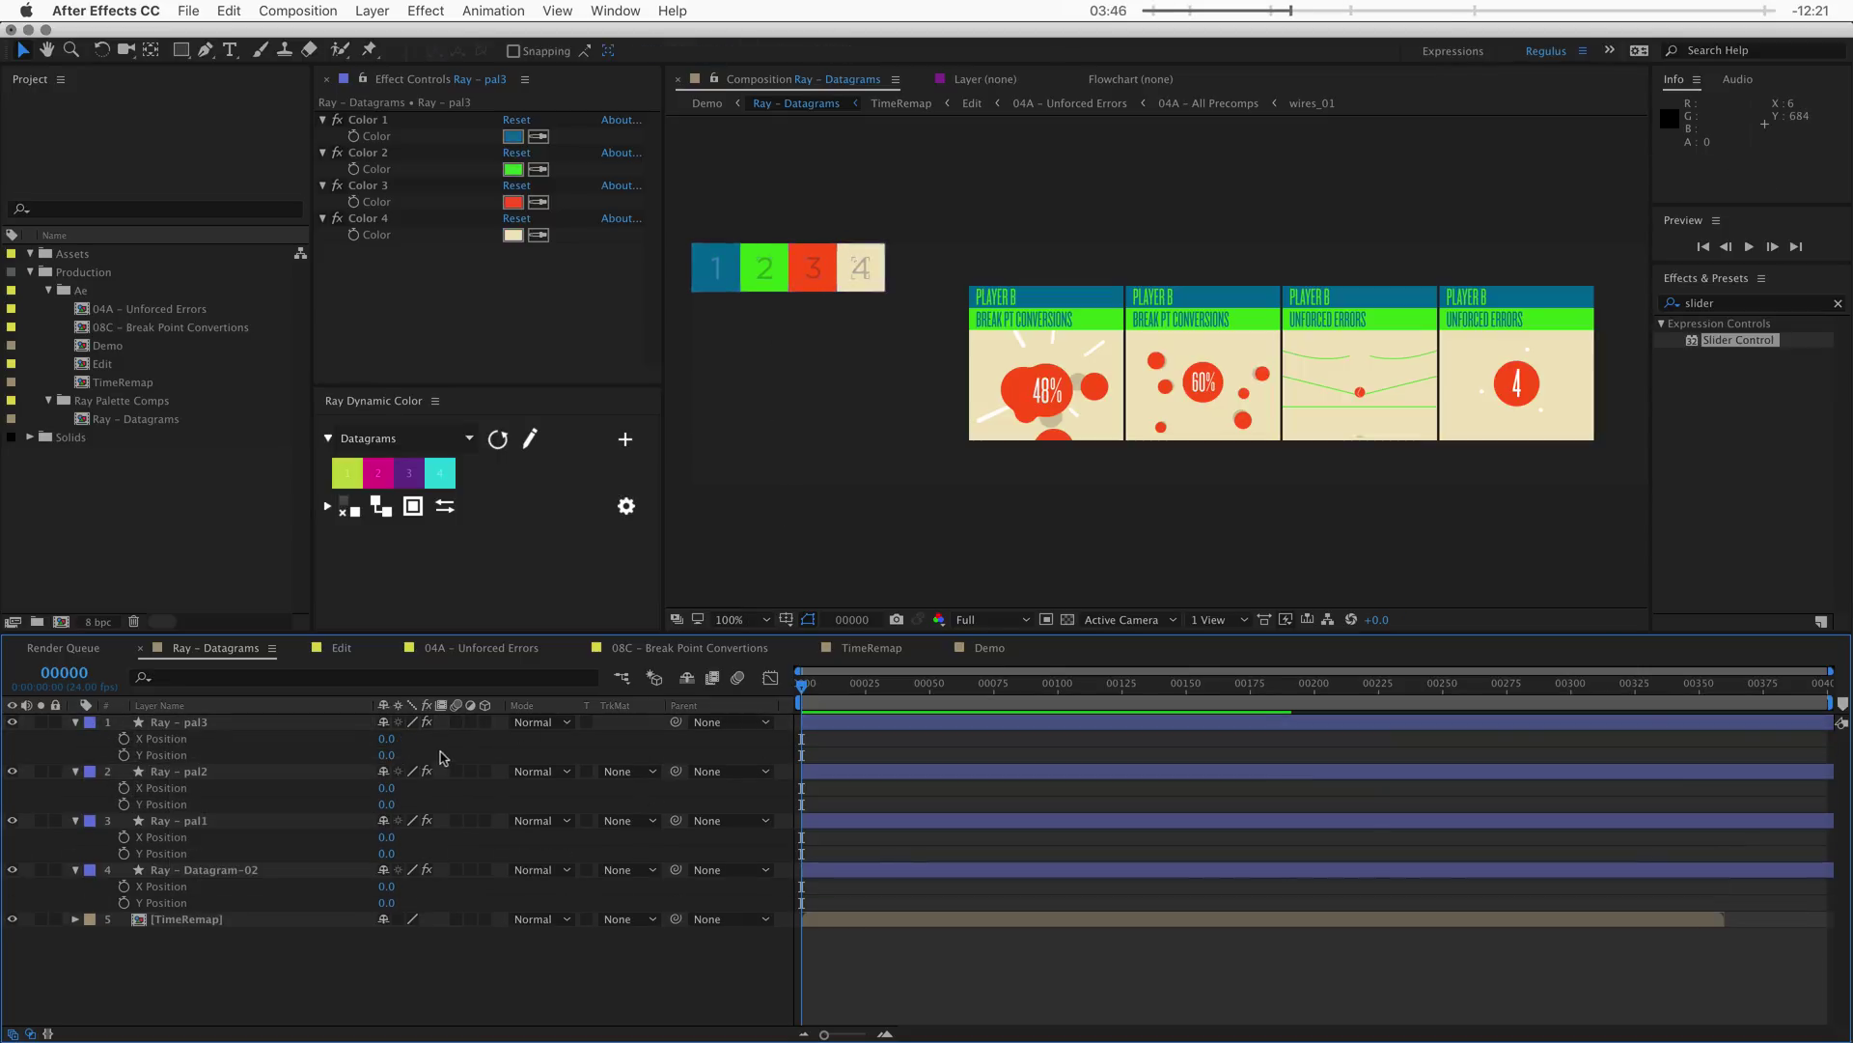
- Add the expression index to the Y Position of the Ray - pal3 layer
{"action": "key", "text": "alt"}
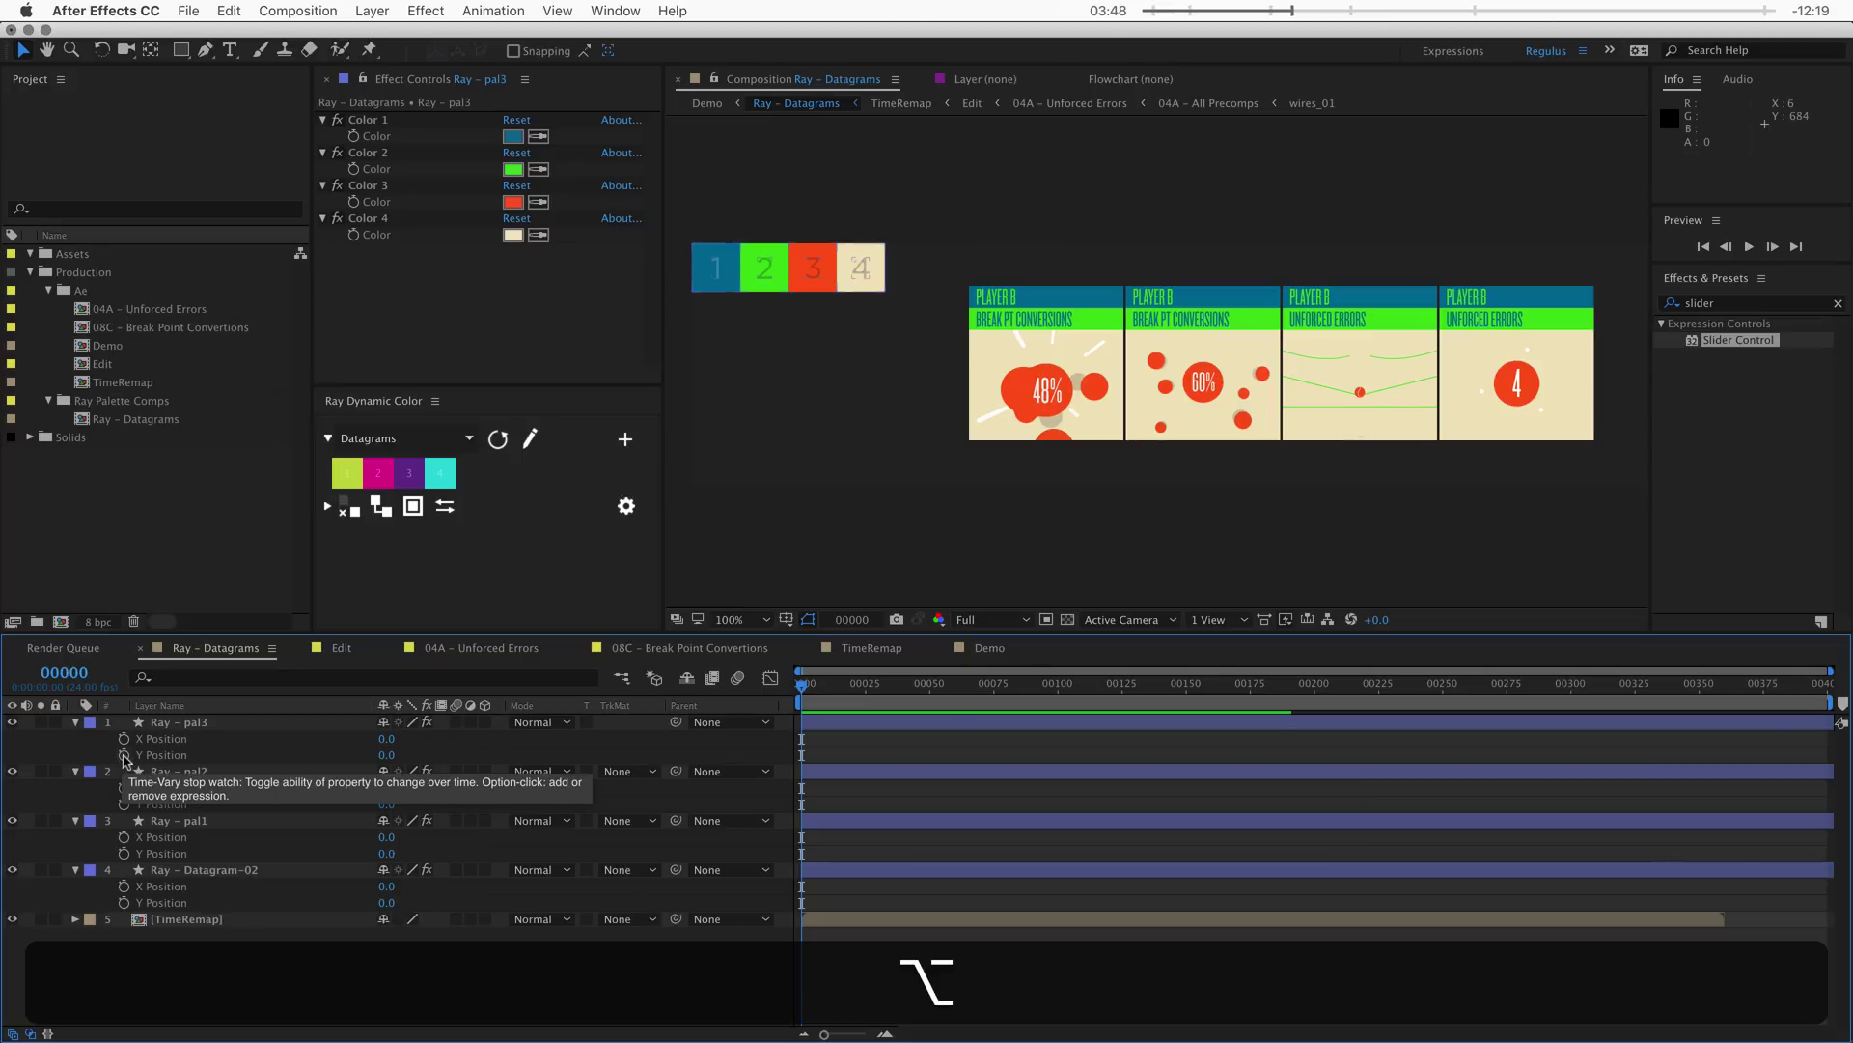
{"action": "left_click", "coordinate": [125, 756], "text": "alt"}
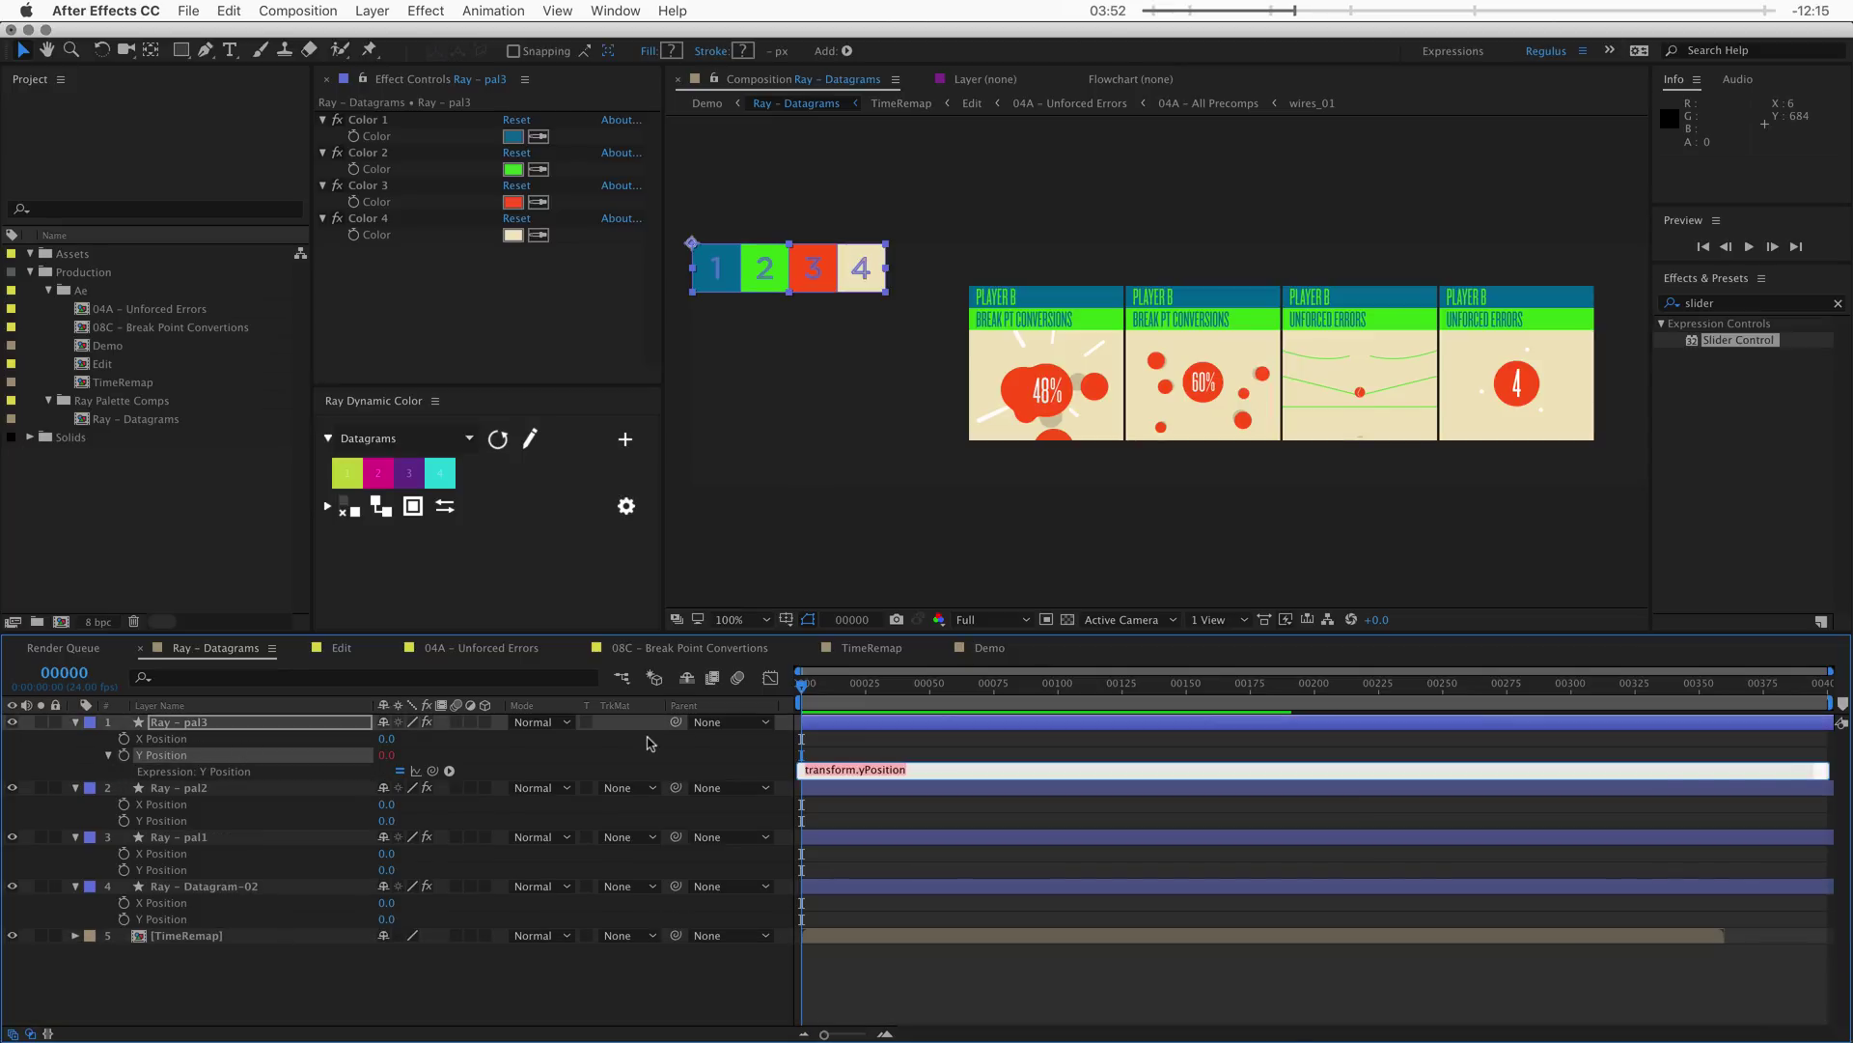
{"action": "type", "text": "index"}
{"action": "key", "text": "KP_Enter"}
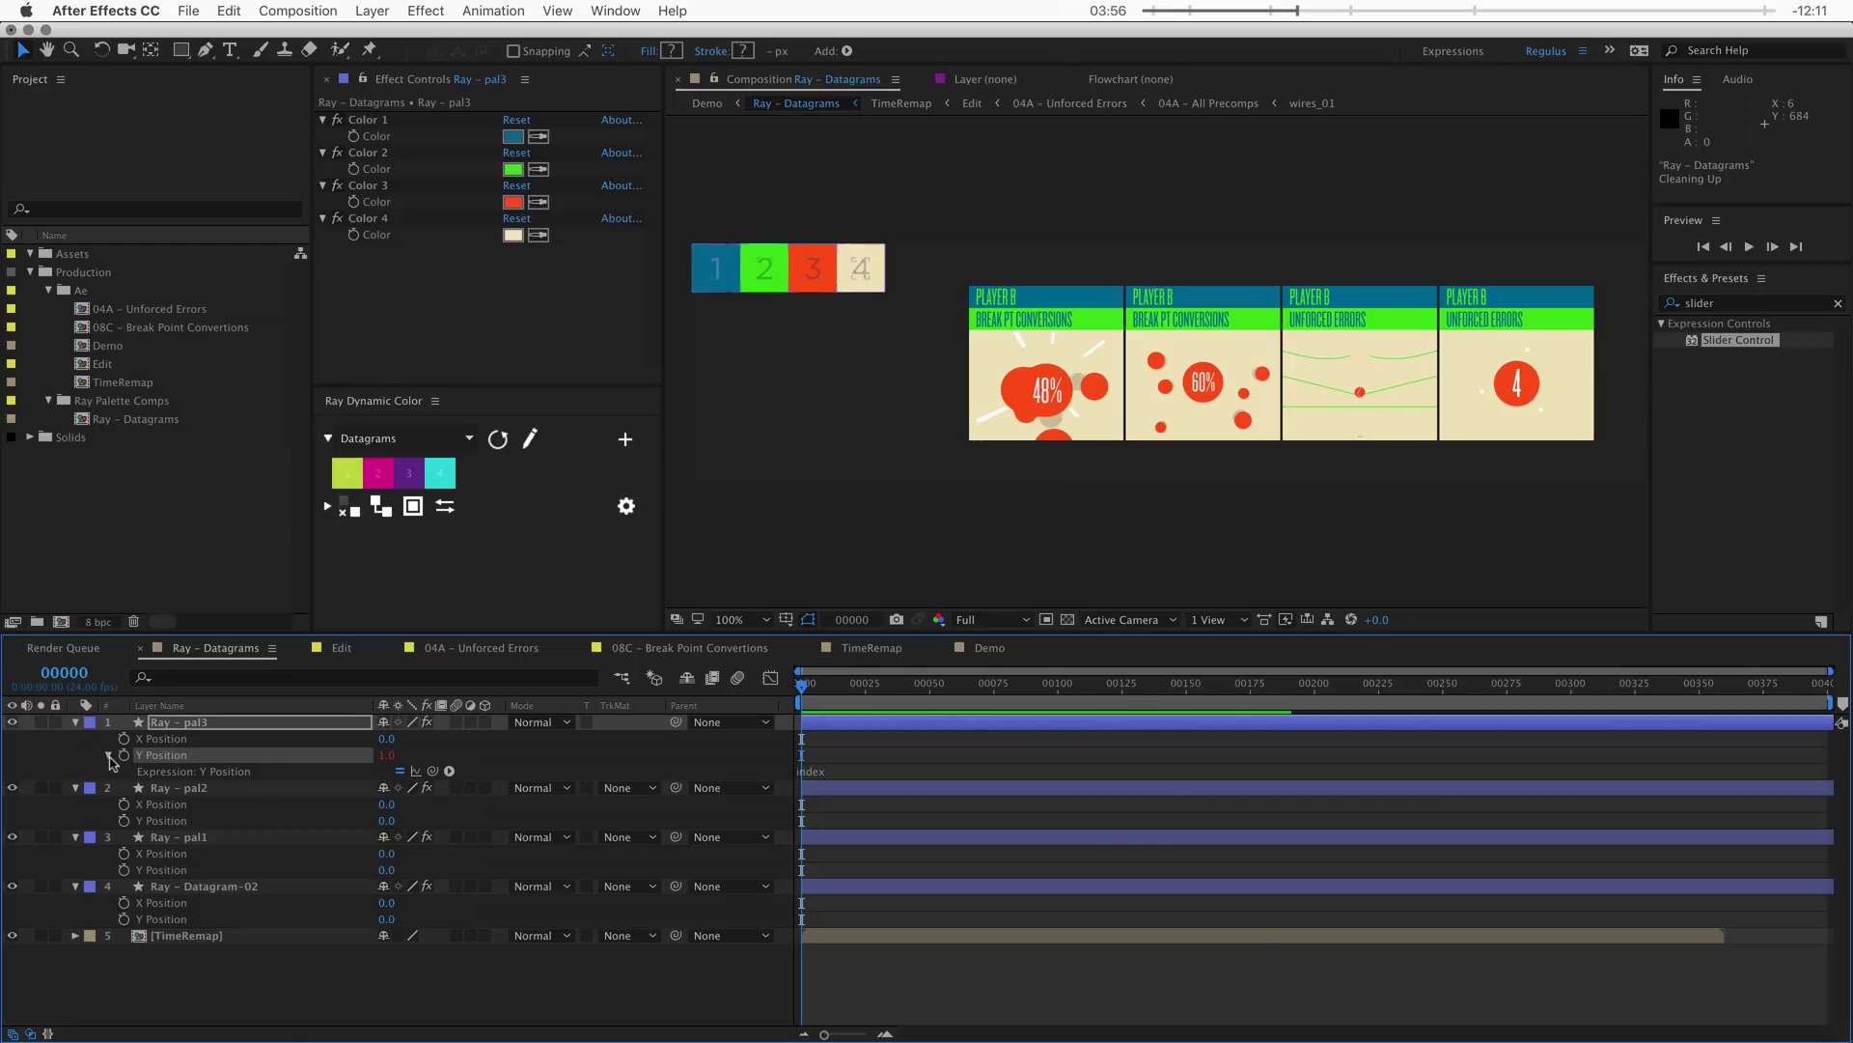
- Copy the Ray - pal3 layer's Y Position expression to the Ray - pal2, Ray - pal1 and Ray - Datagram-02 layers
{"action": "left_click", "coordinate": [157, 758]}
{"action": "key", "text": "super+c"}
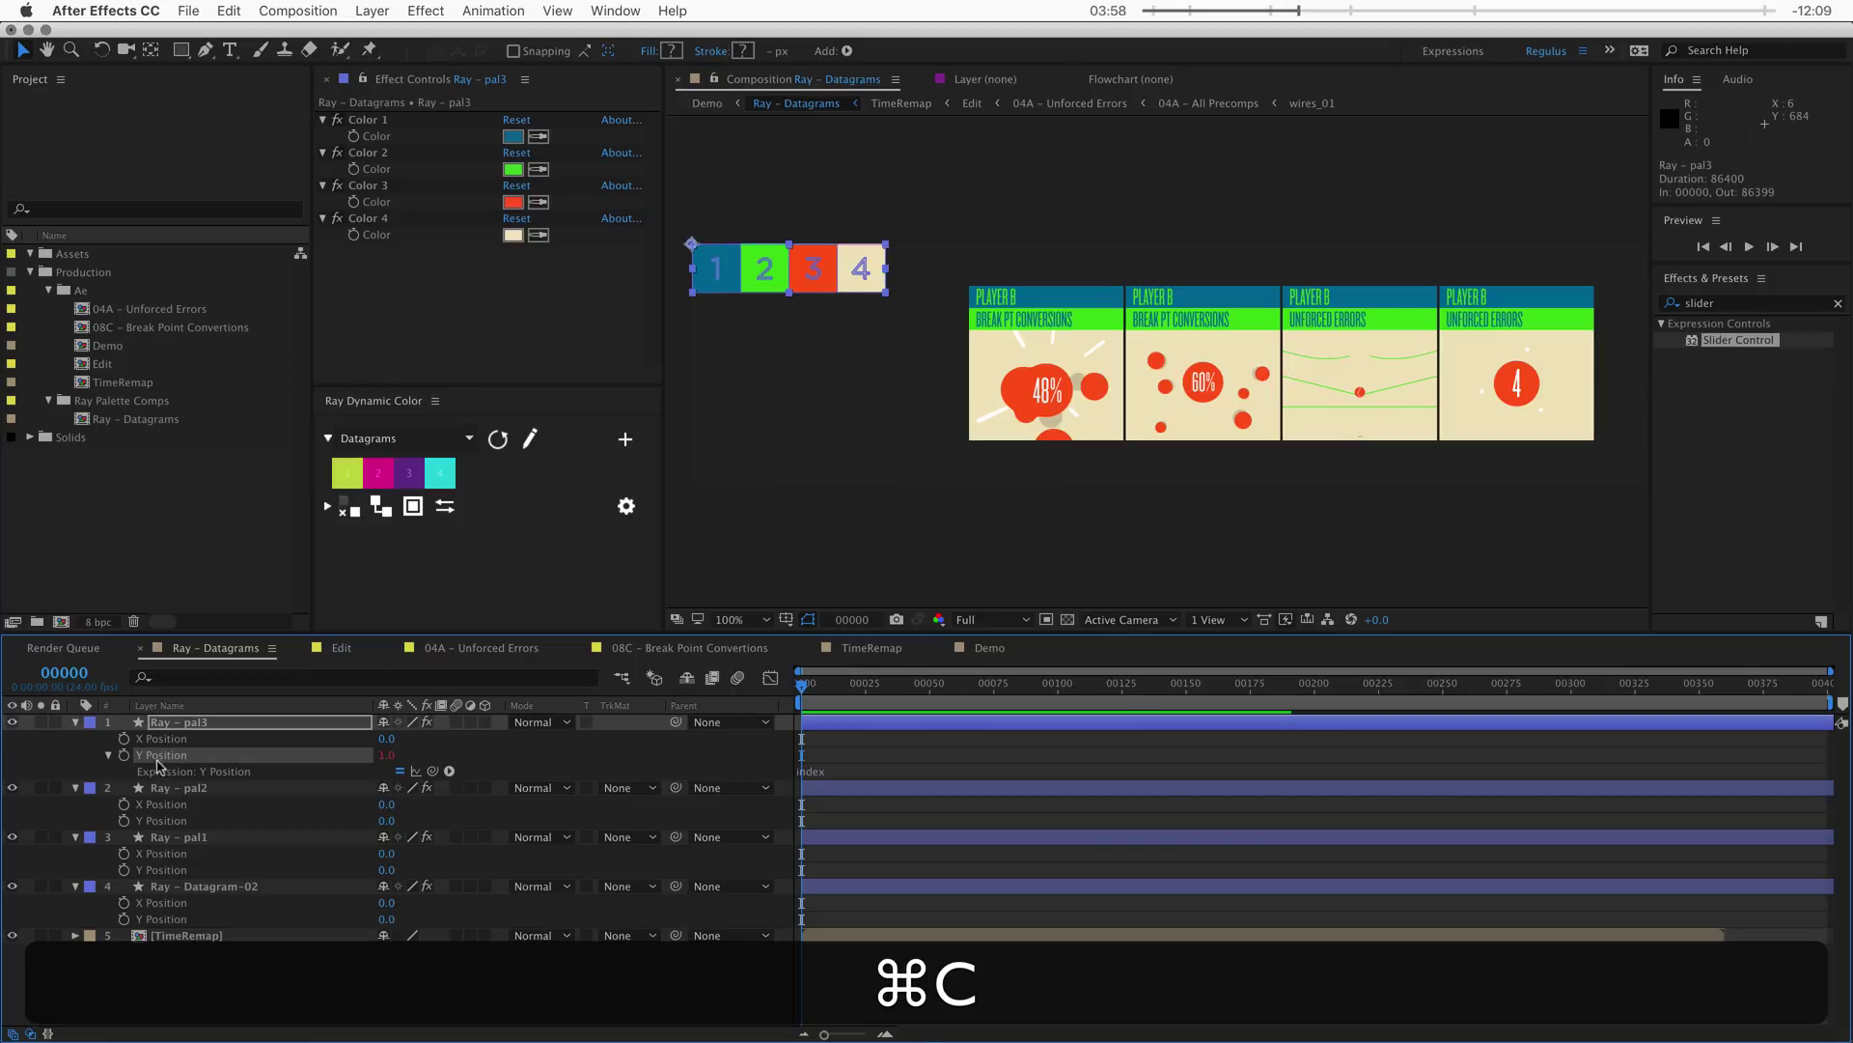
{"action": "left_click", "coordinate": [166, 790]}
{"action": "left_click", "coordinate": [161, 886], "text": "shift"}
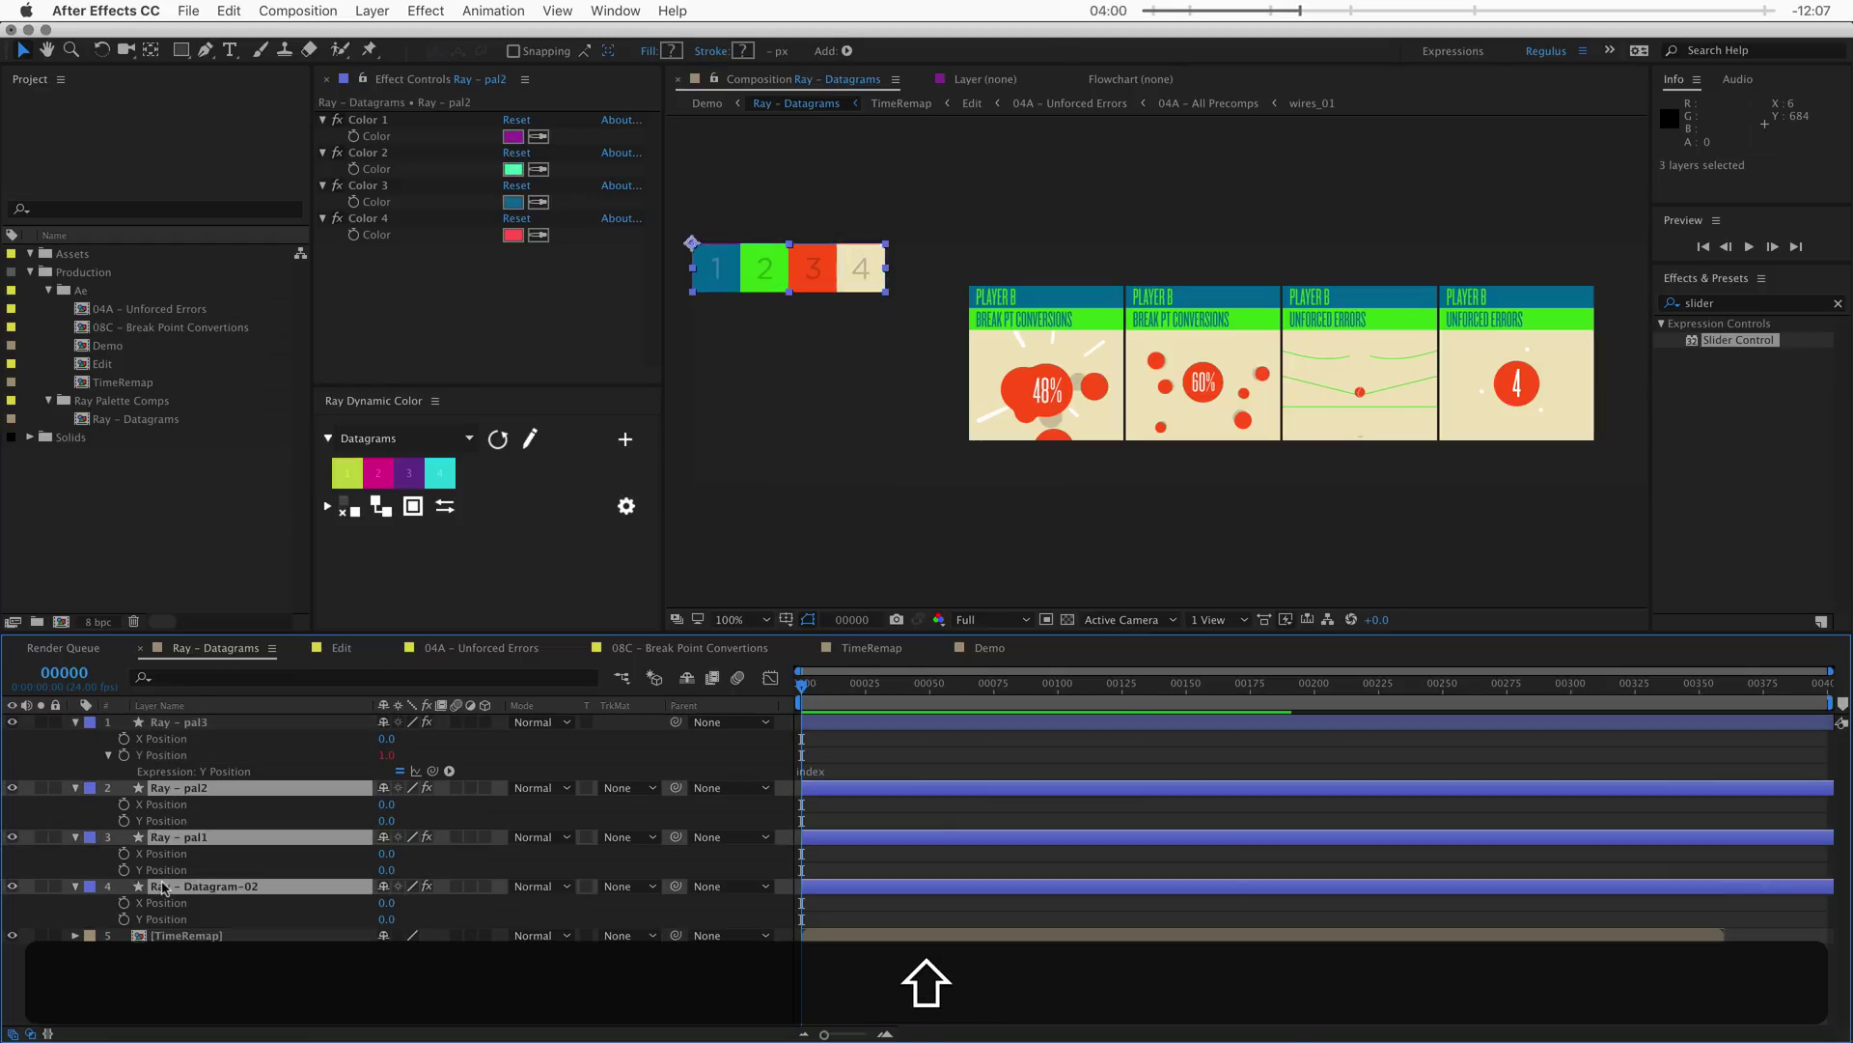
{"action": "key", "text": "shift+super+v"}
{"action": "key", "text": "super+shift+a"}
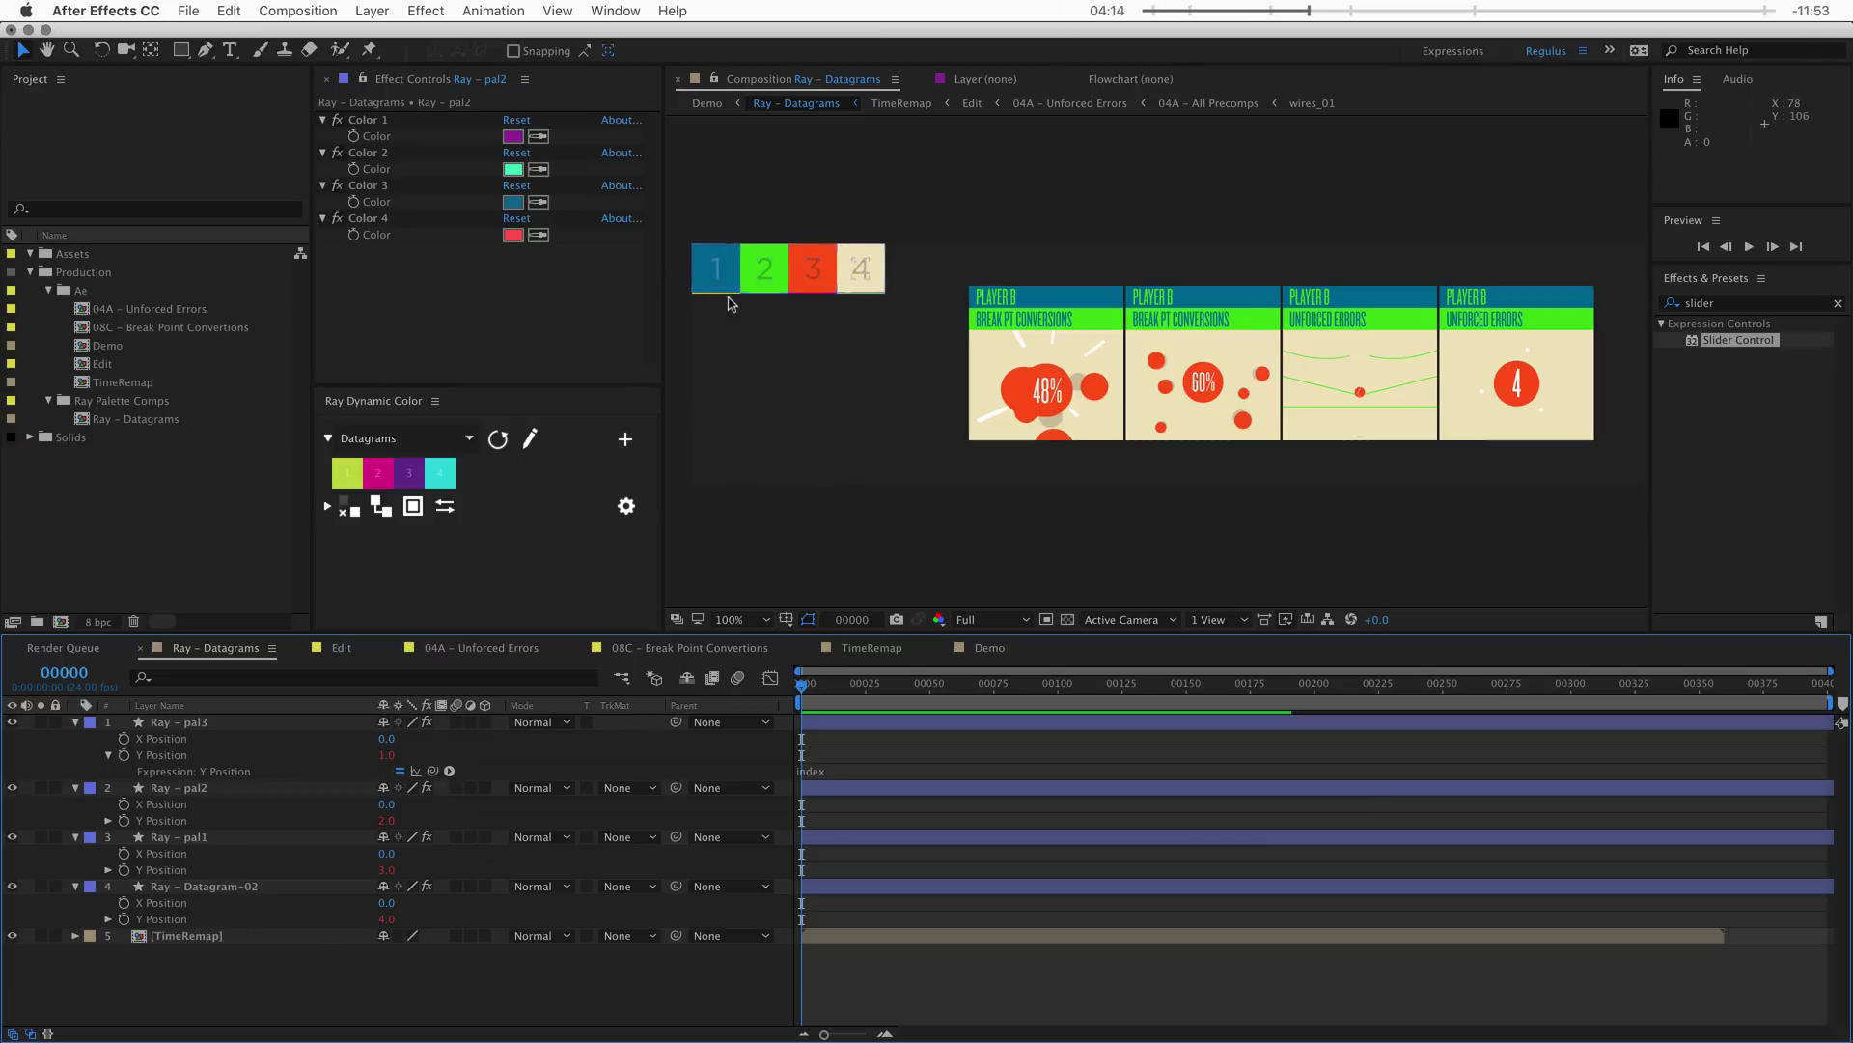
- Show the rulers around the composition to check the height of the palette swatches
{"action": "key", "text": "super+r"}
{"action": "left_click_drag", "start_coordinate": [719, 290], "coordinate": [743, 290]}
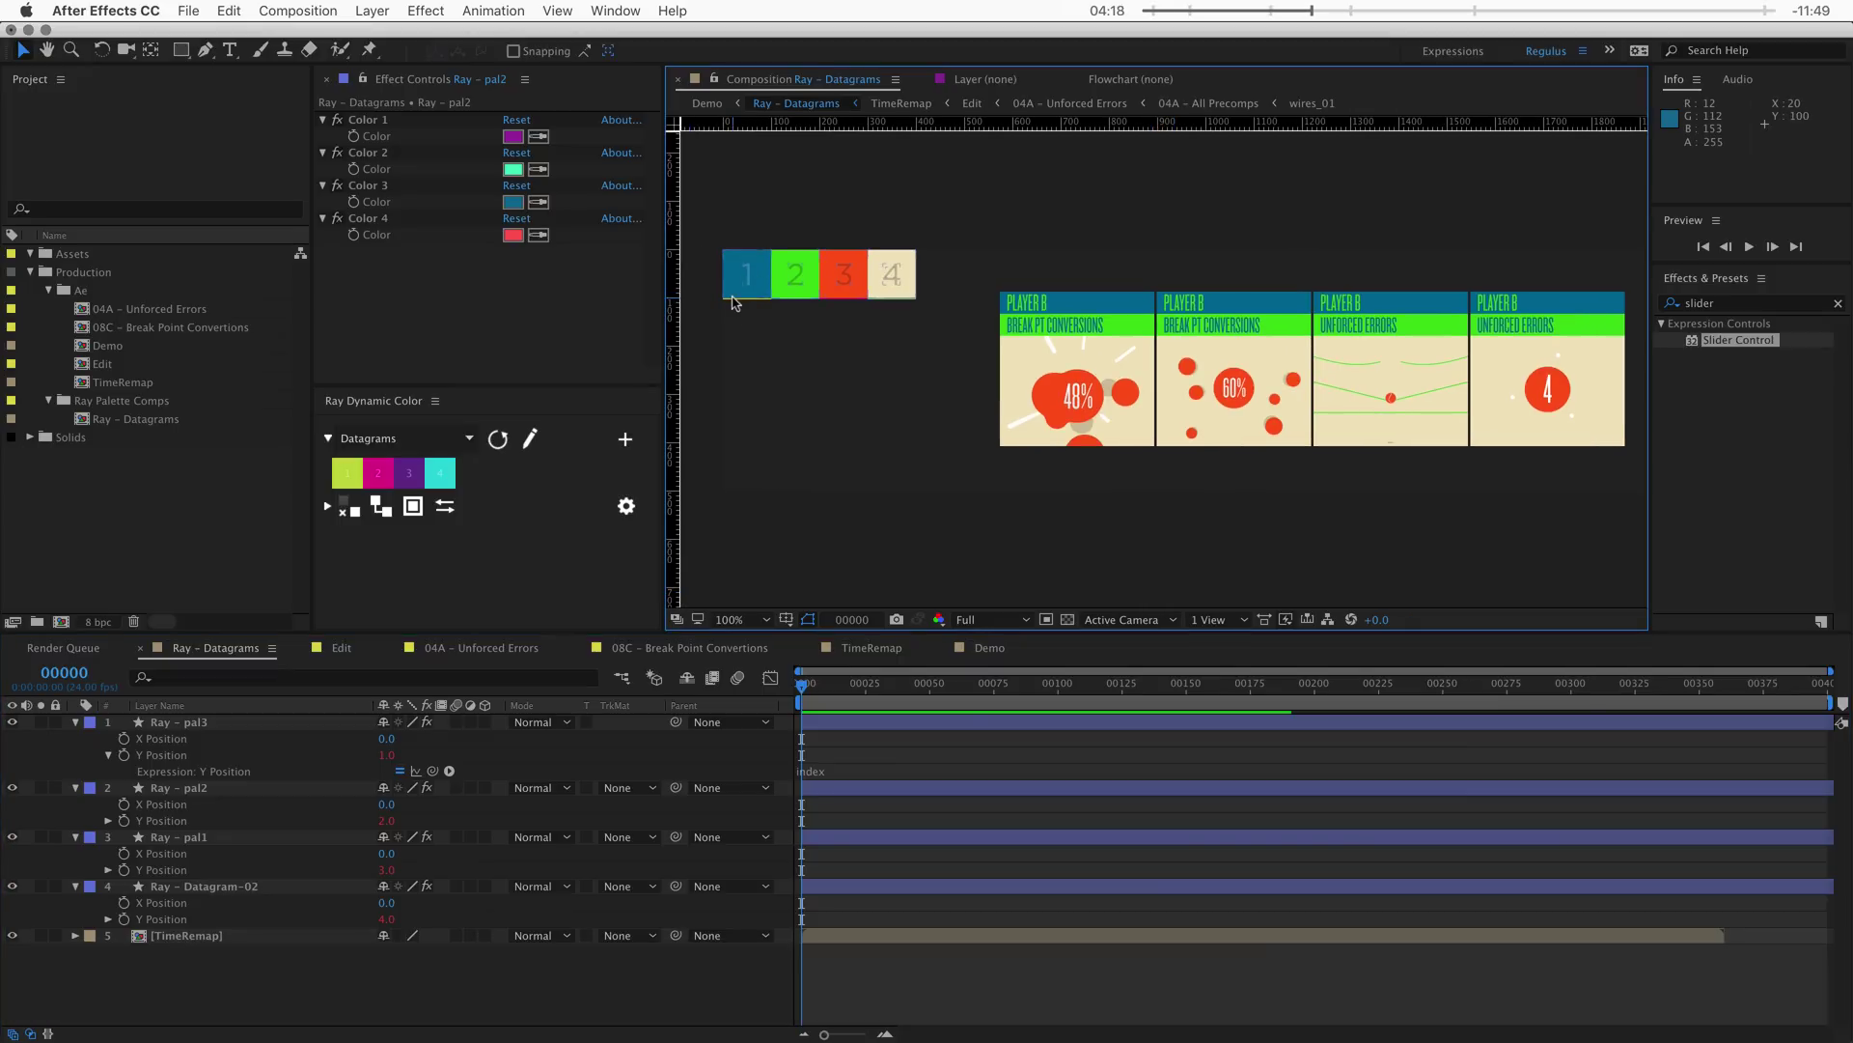
- Change the Ray - pal3 layer's Y Position expression to index*120
{"action": "left_click_drag", "start_coordinate": [741, 322], "coordinate": [722, 320]}
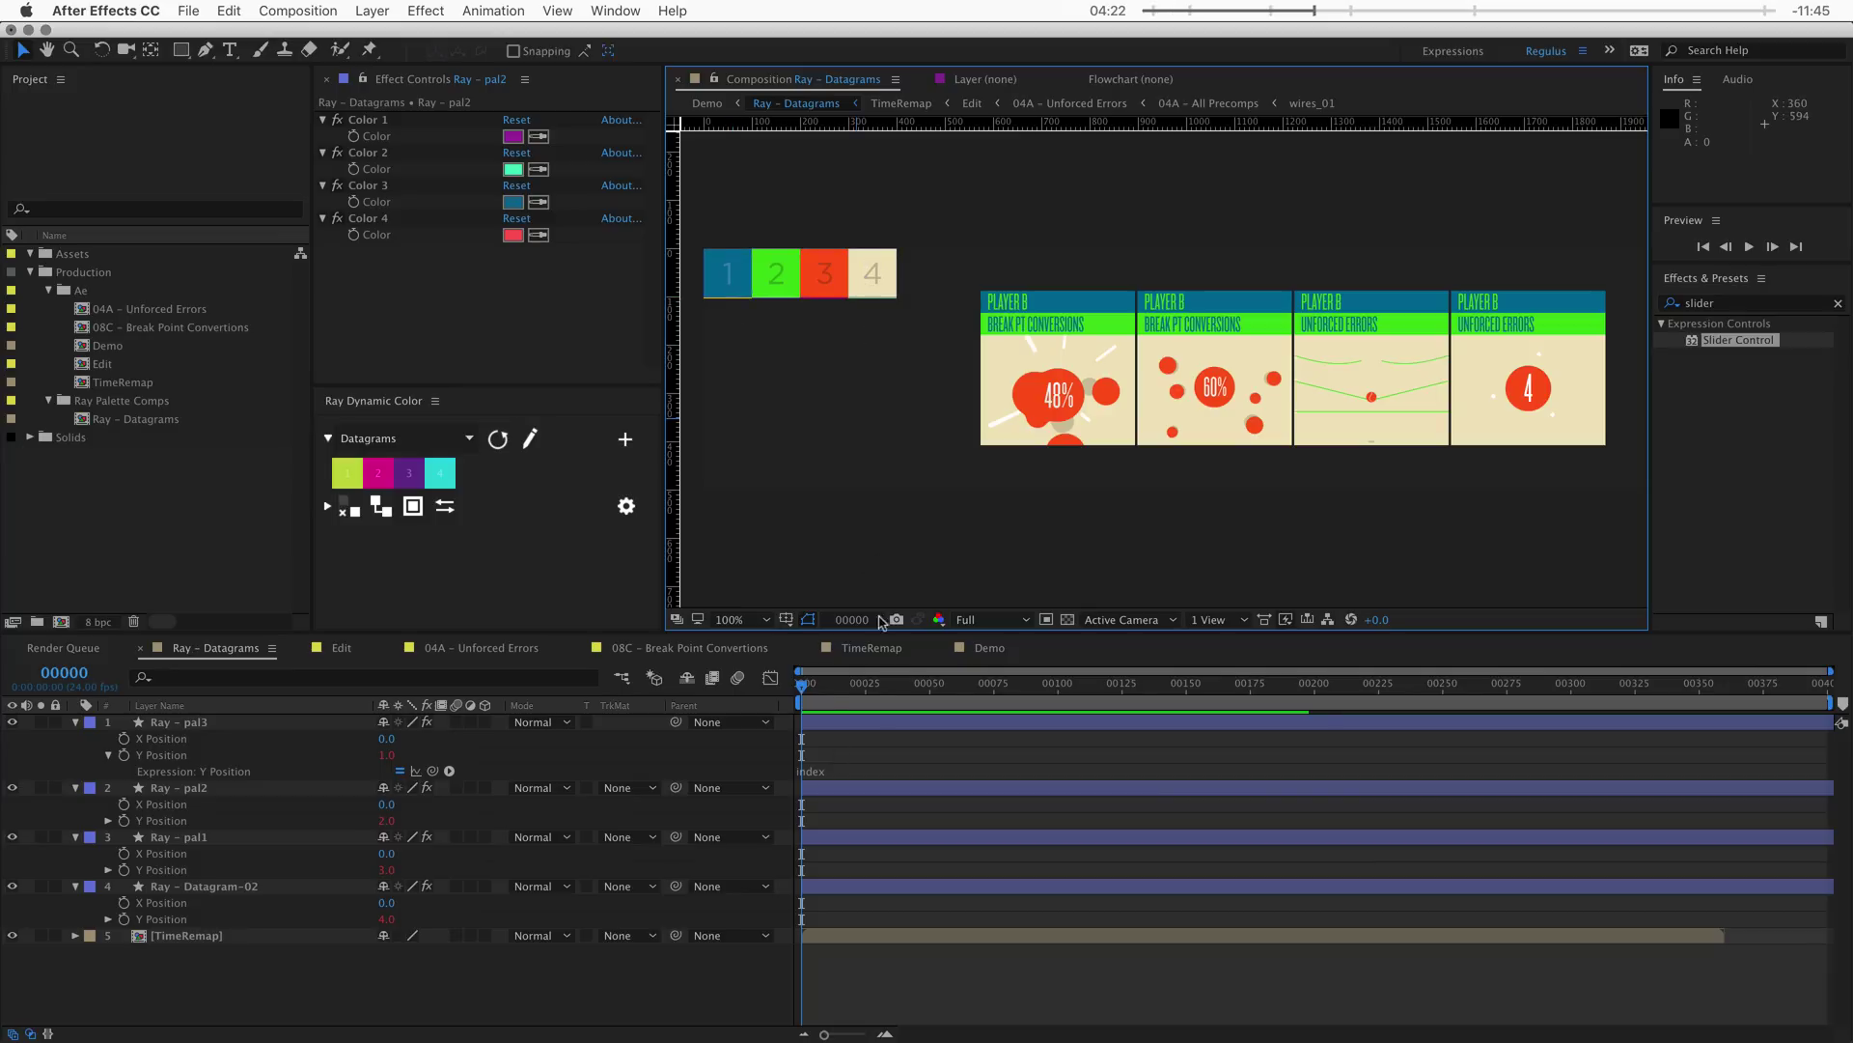
{"action": "left_click", "coordinate": [840, 770]}
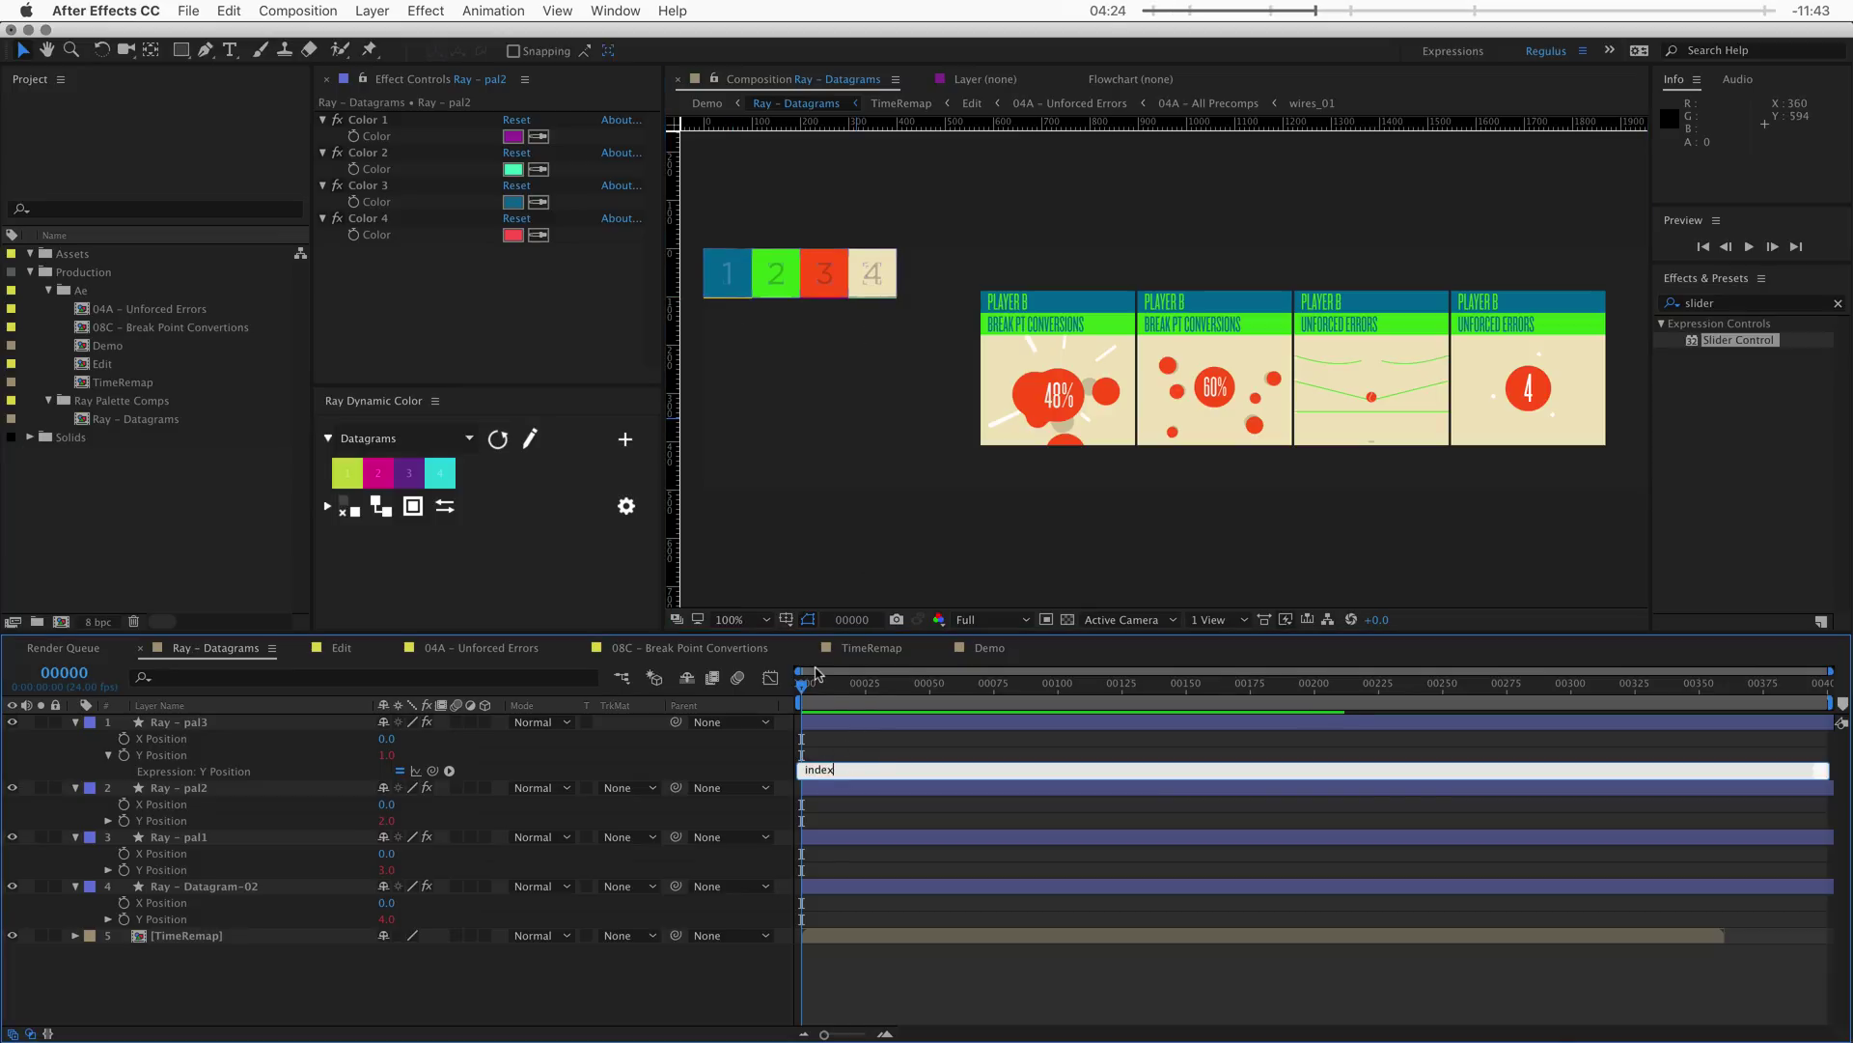
{"action": "type", "text": "*120"}
{"action": "key", "text": "KP_Enter"}
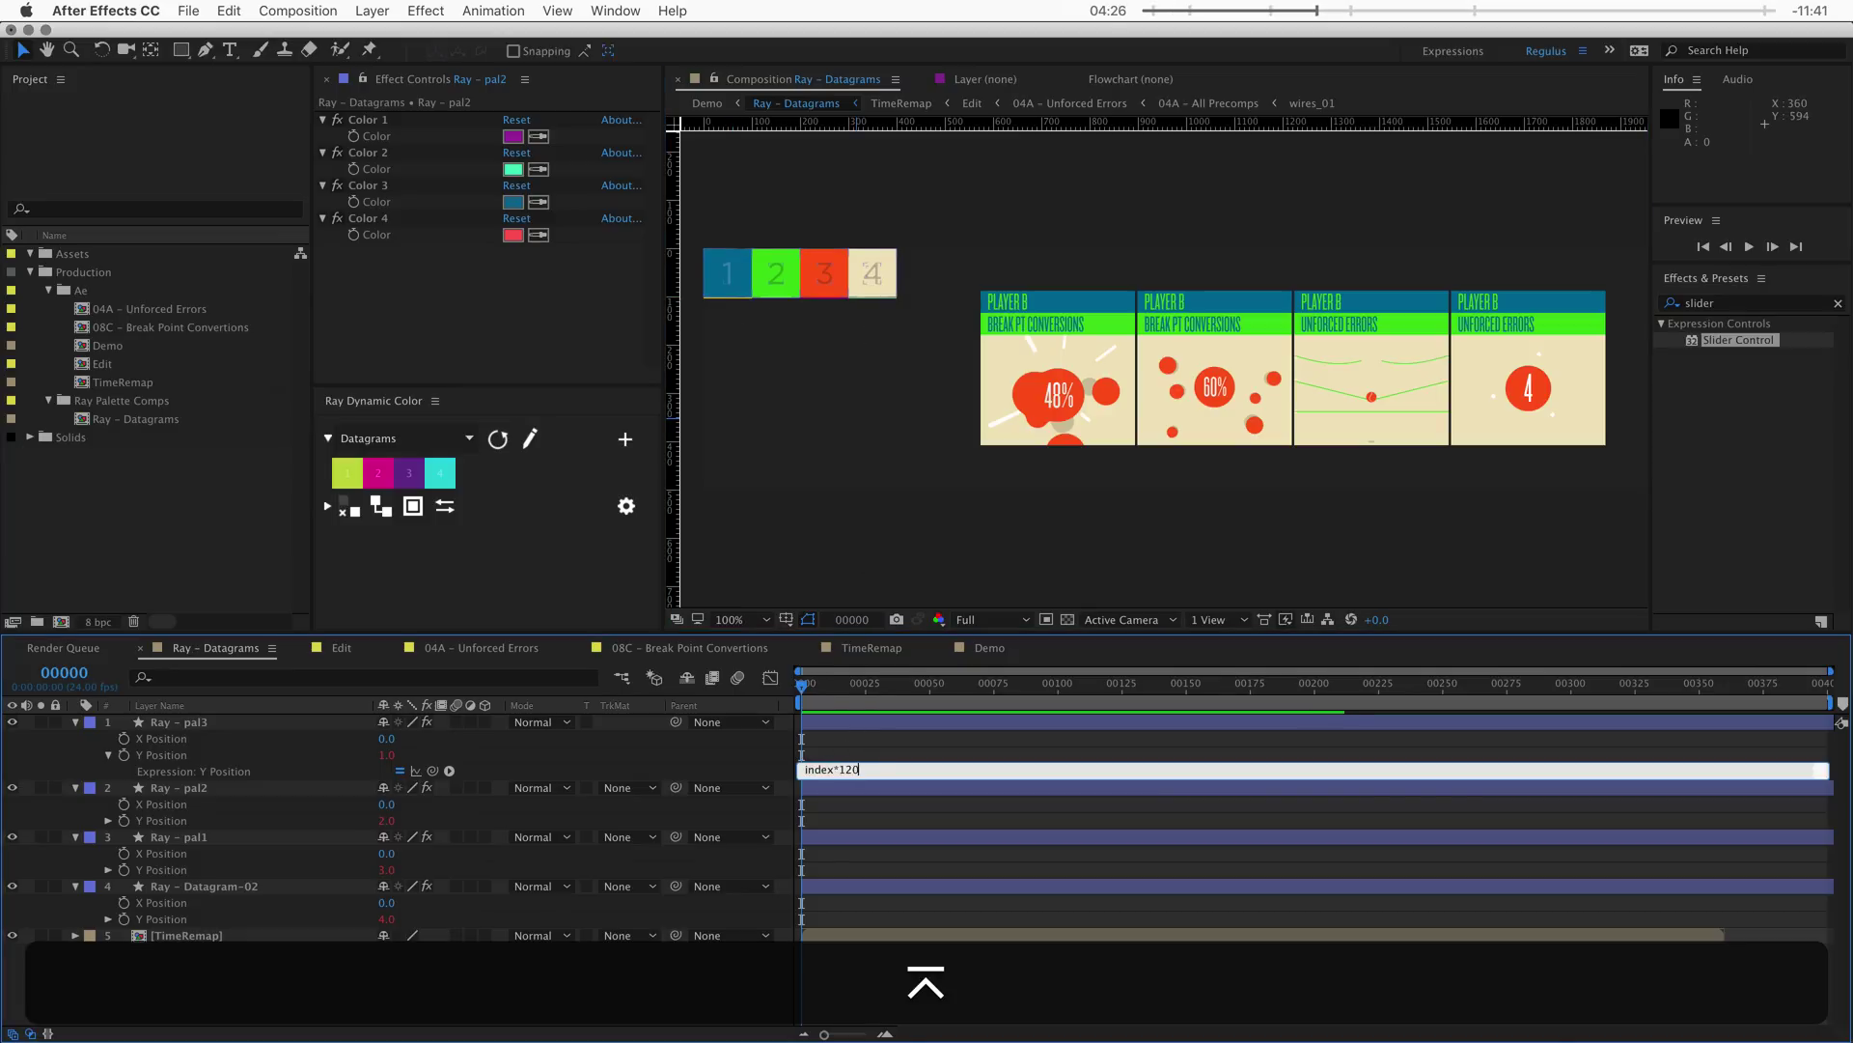
- Copy the index*120 Y Position expression from Ray - pal3 to the Ray - pal2, Ray - pal1 and Ray - Datagram-02 layers
{"action": "left_click", "coordinate": [166, 757]}
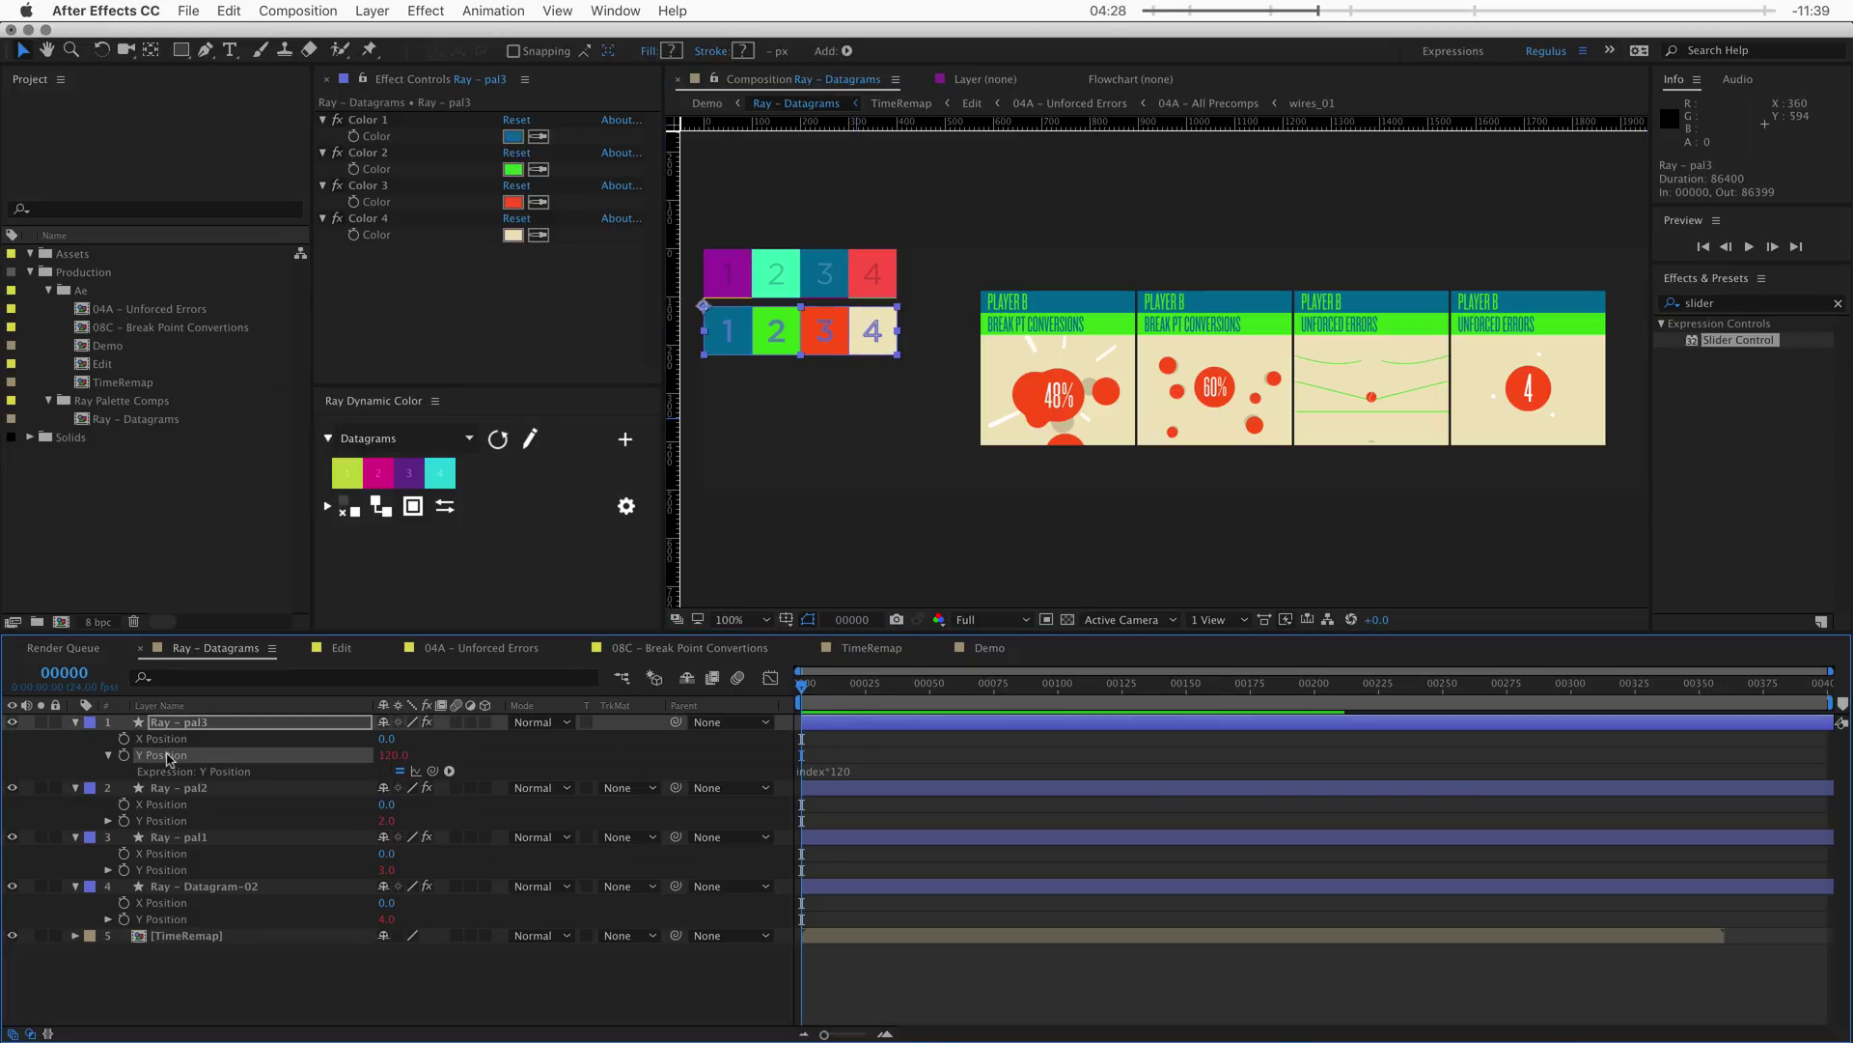
{"action": "key", "text": "super+c"}
{"action": "left_click", "coordinate": [164, 789]}
{"action": "left_click", "coordinate": [166, 886], "text": "shift"}
{"action": "key", "text": "super+v"}
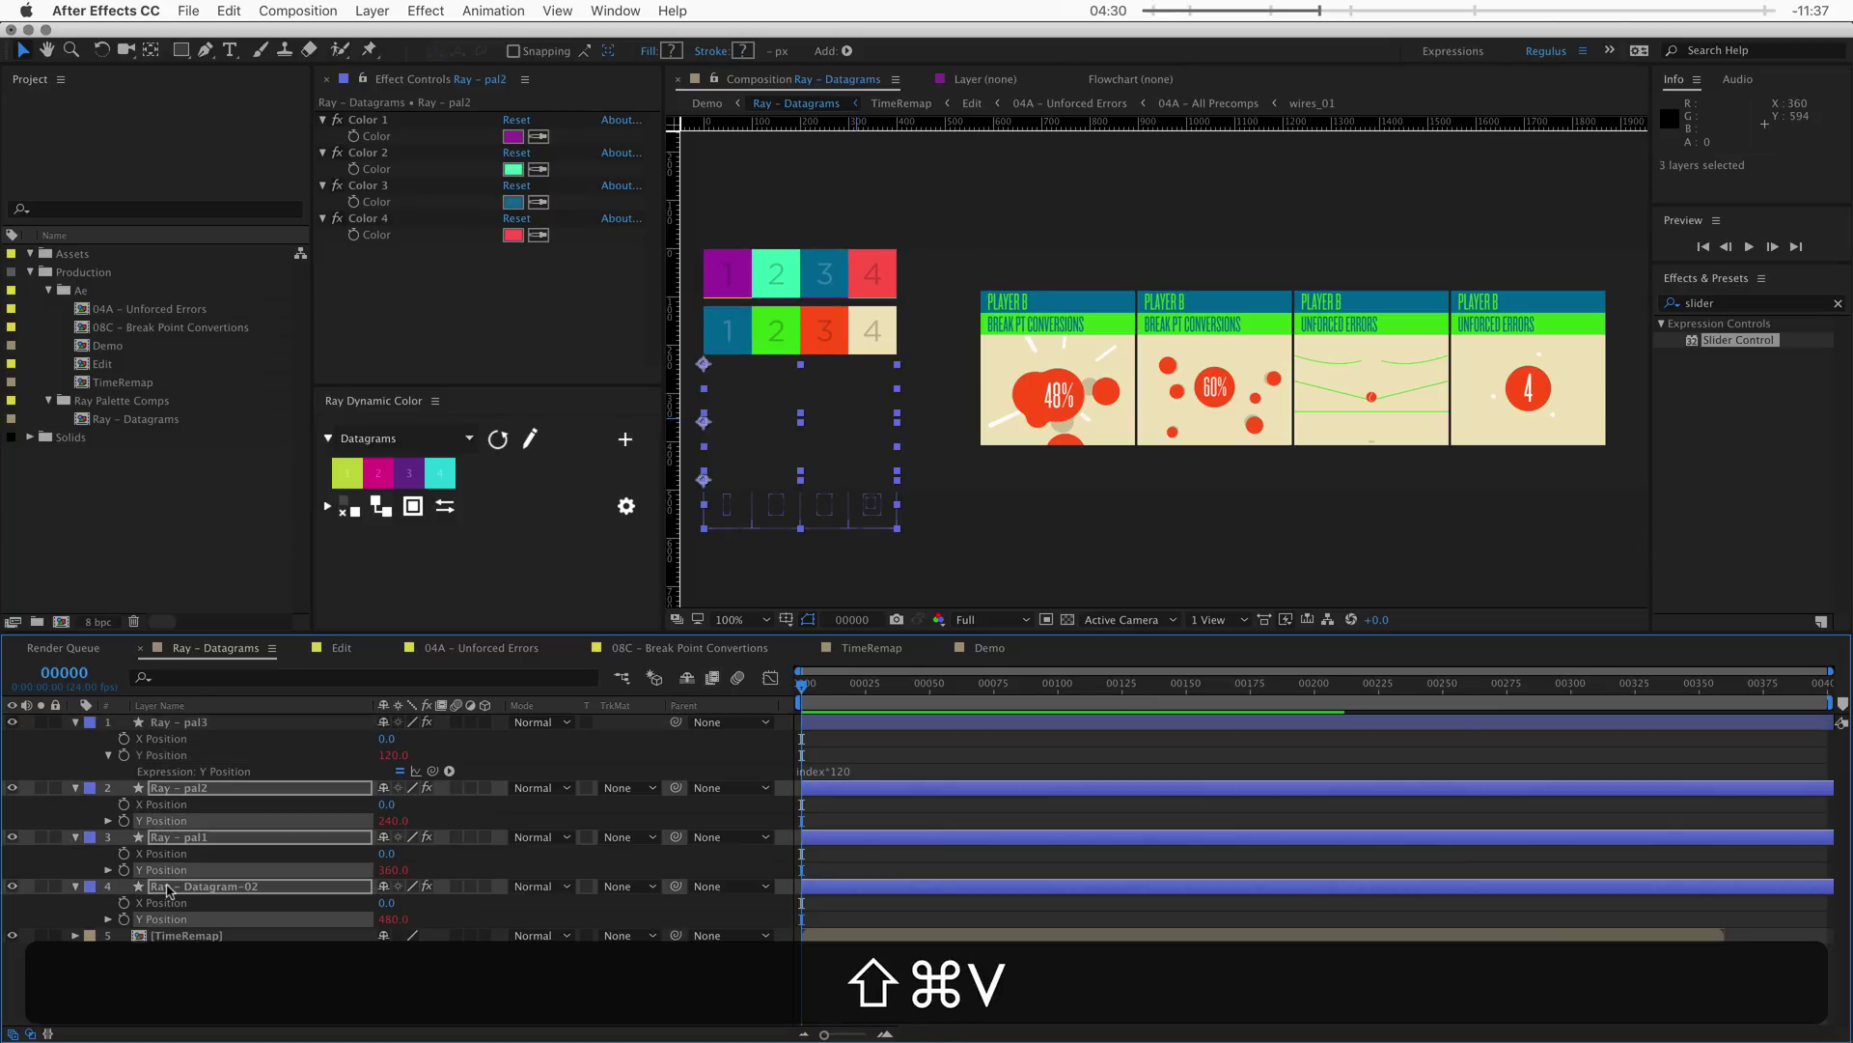
{"action": "left_click", "coordinate": [174, 934], "text": "shift"}
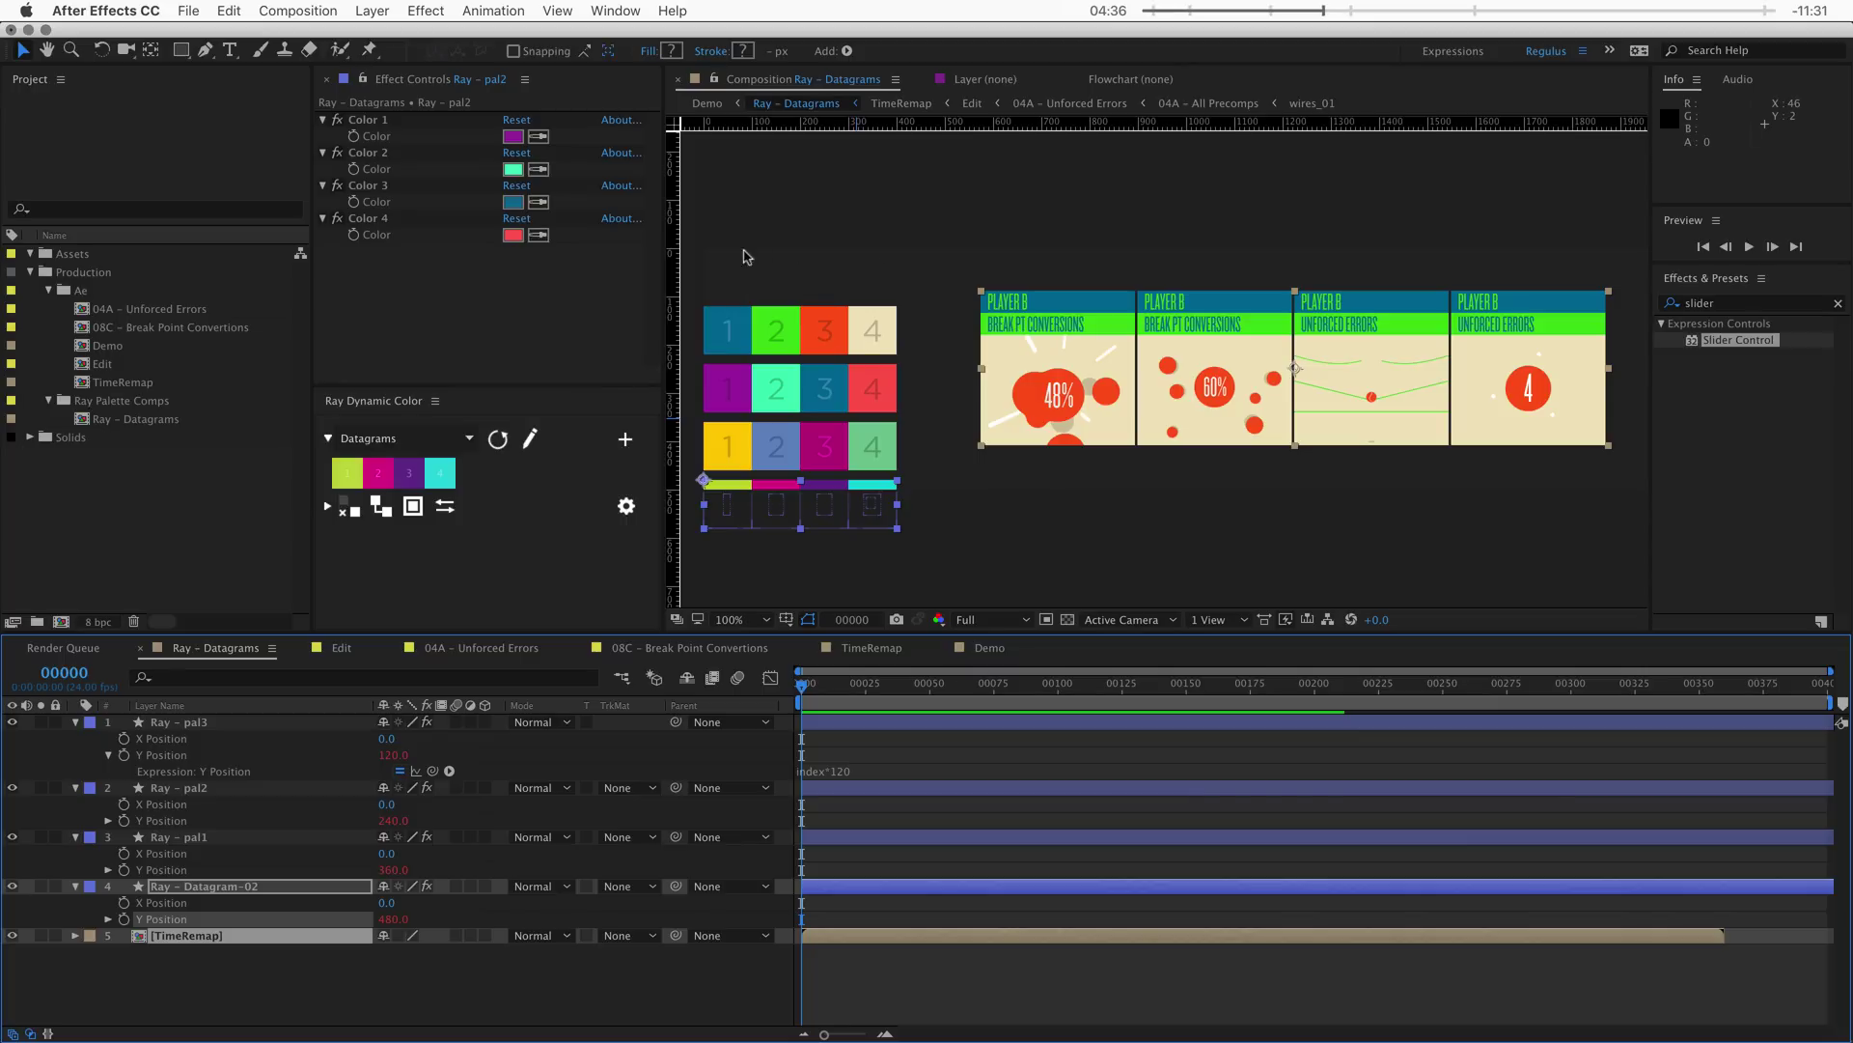
- Edit the Ray - pal3 layer's Y Position expression to (index-1)*120
{"action": "left_click", "coordinate": [830, 749]}
{"action": "left_click", "coordinate": [832, 724]}
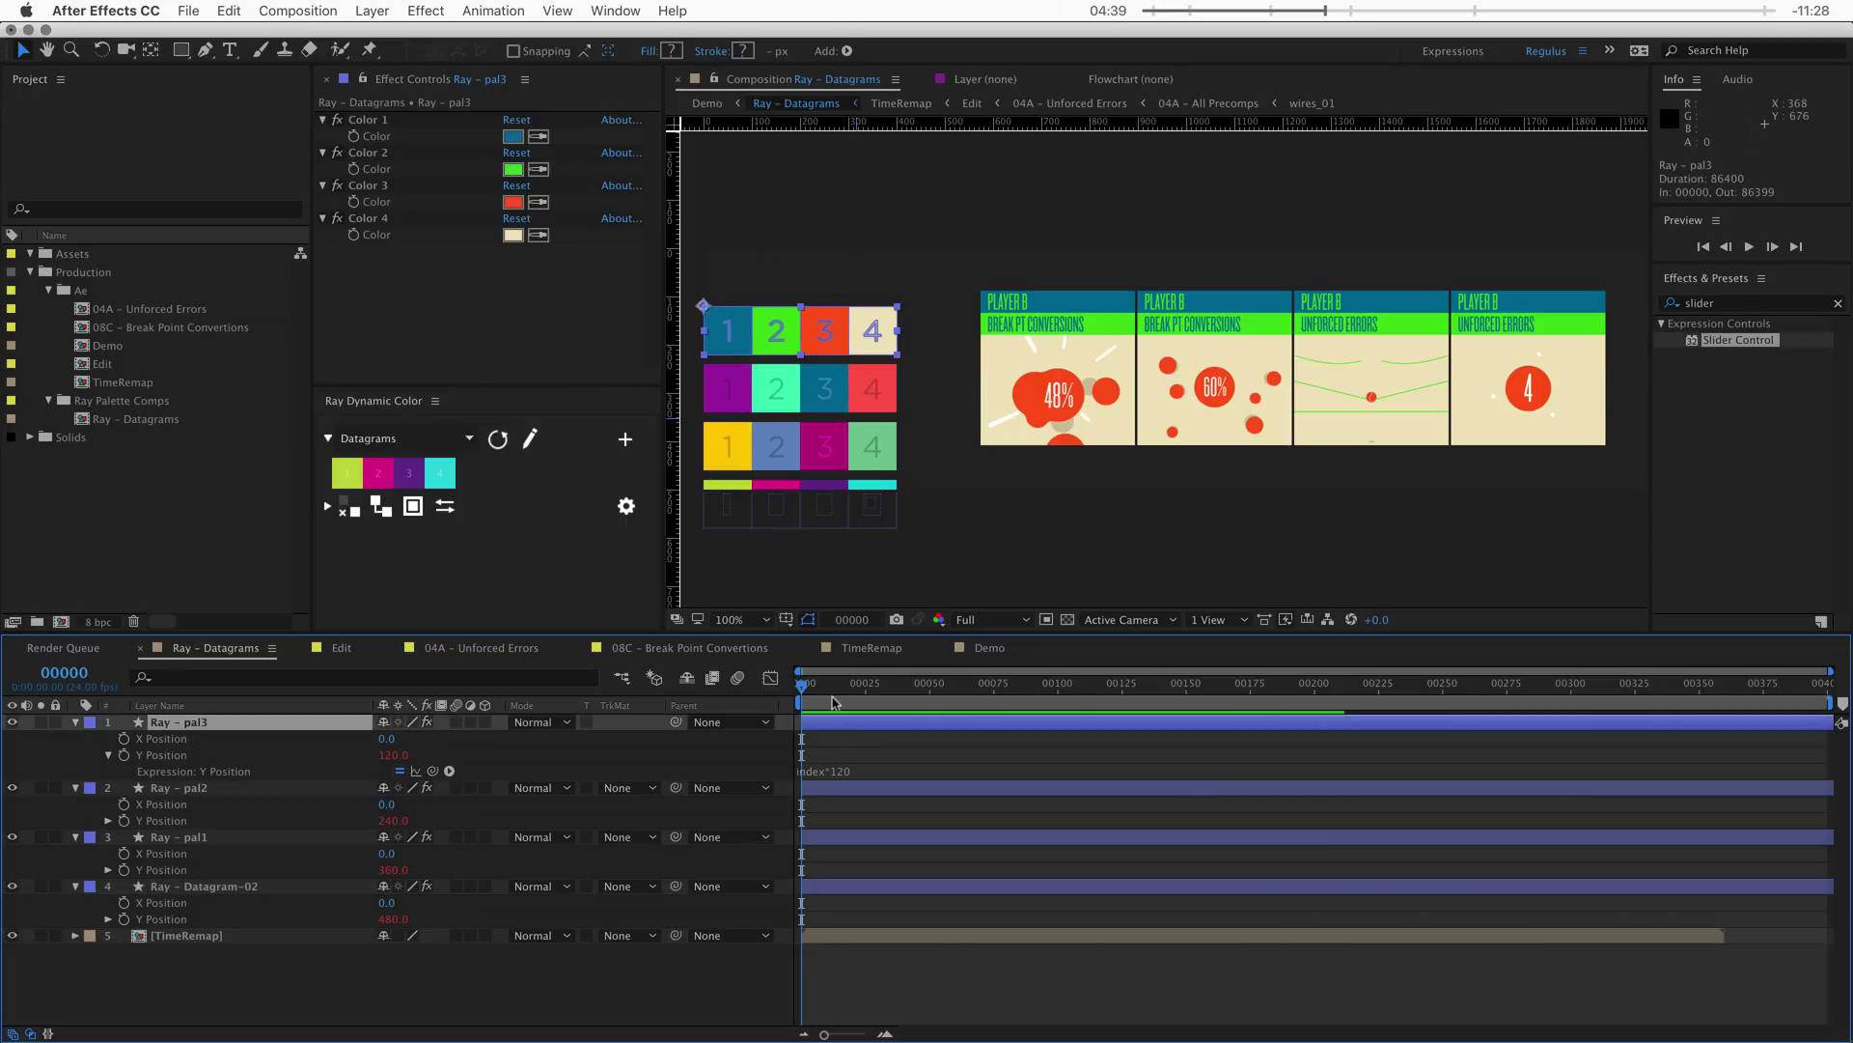
{"action": "left_click", "coordinate": [420, 757]}
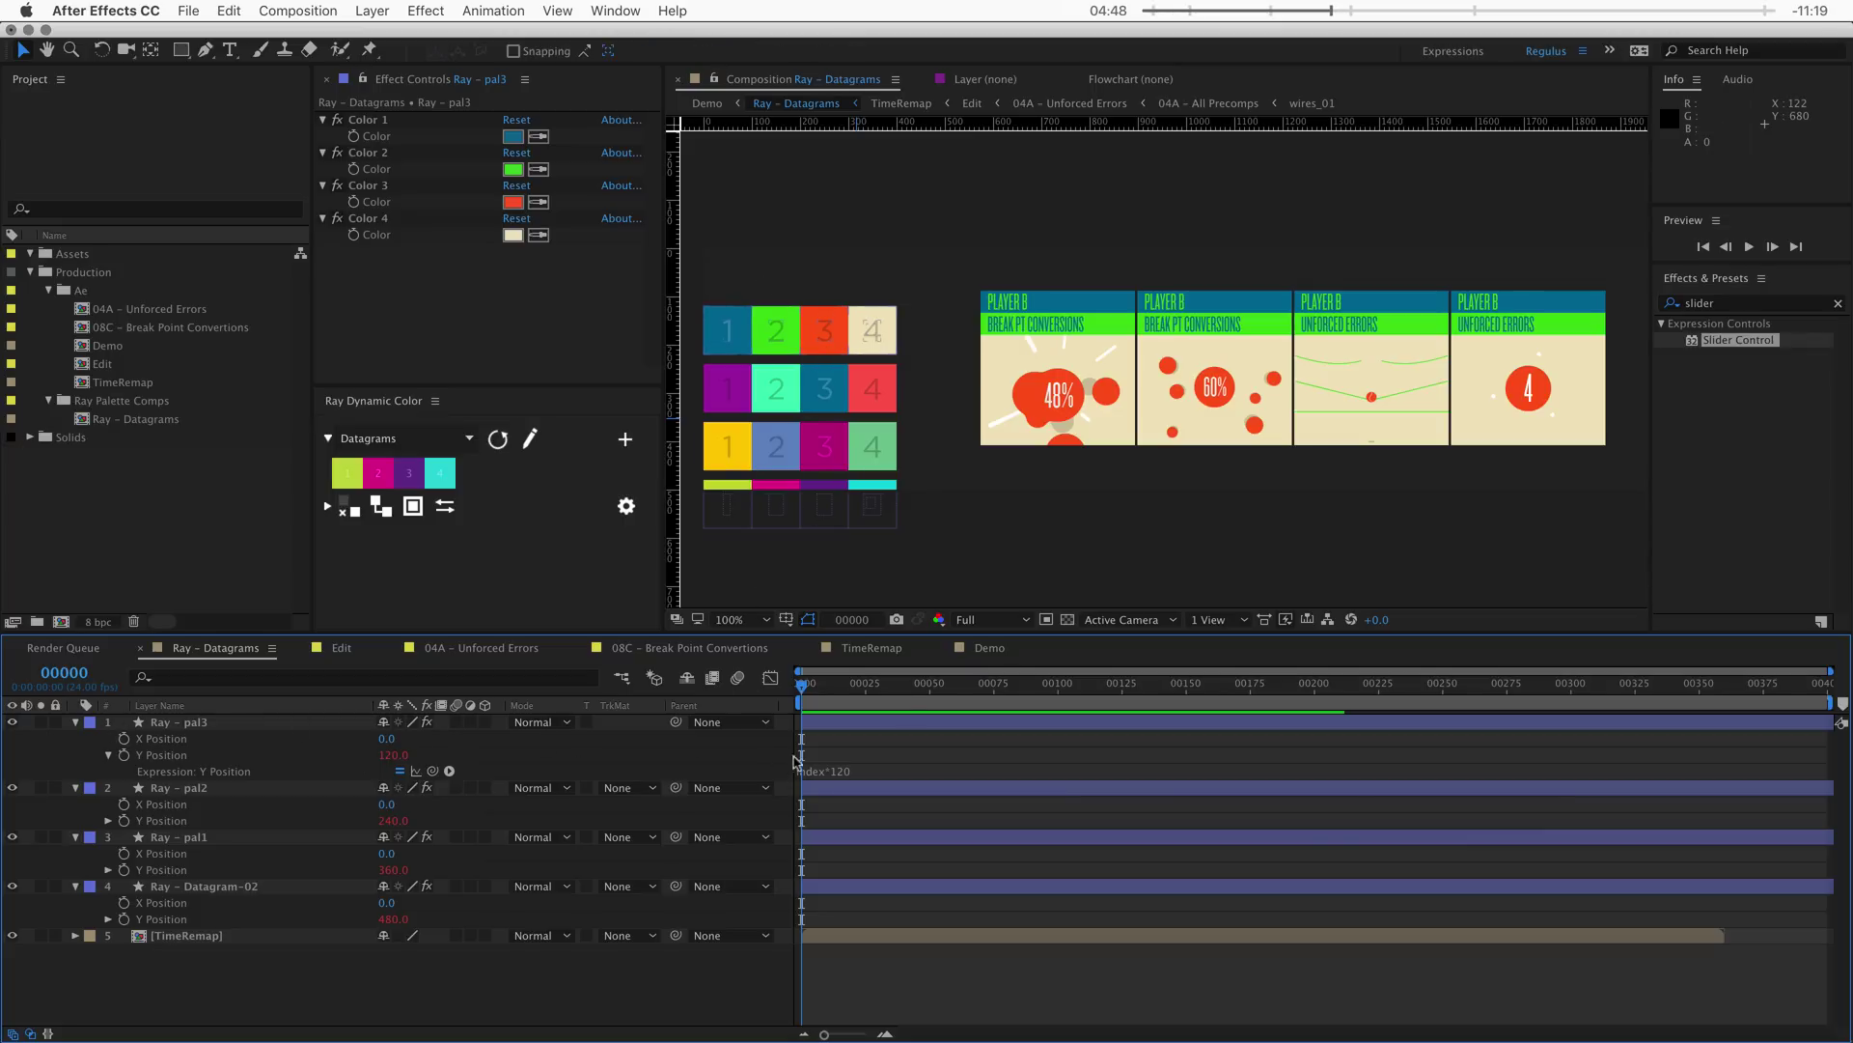
{"action": "left_click", "coordinate": [836, 770]}
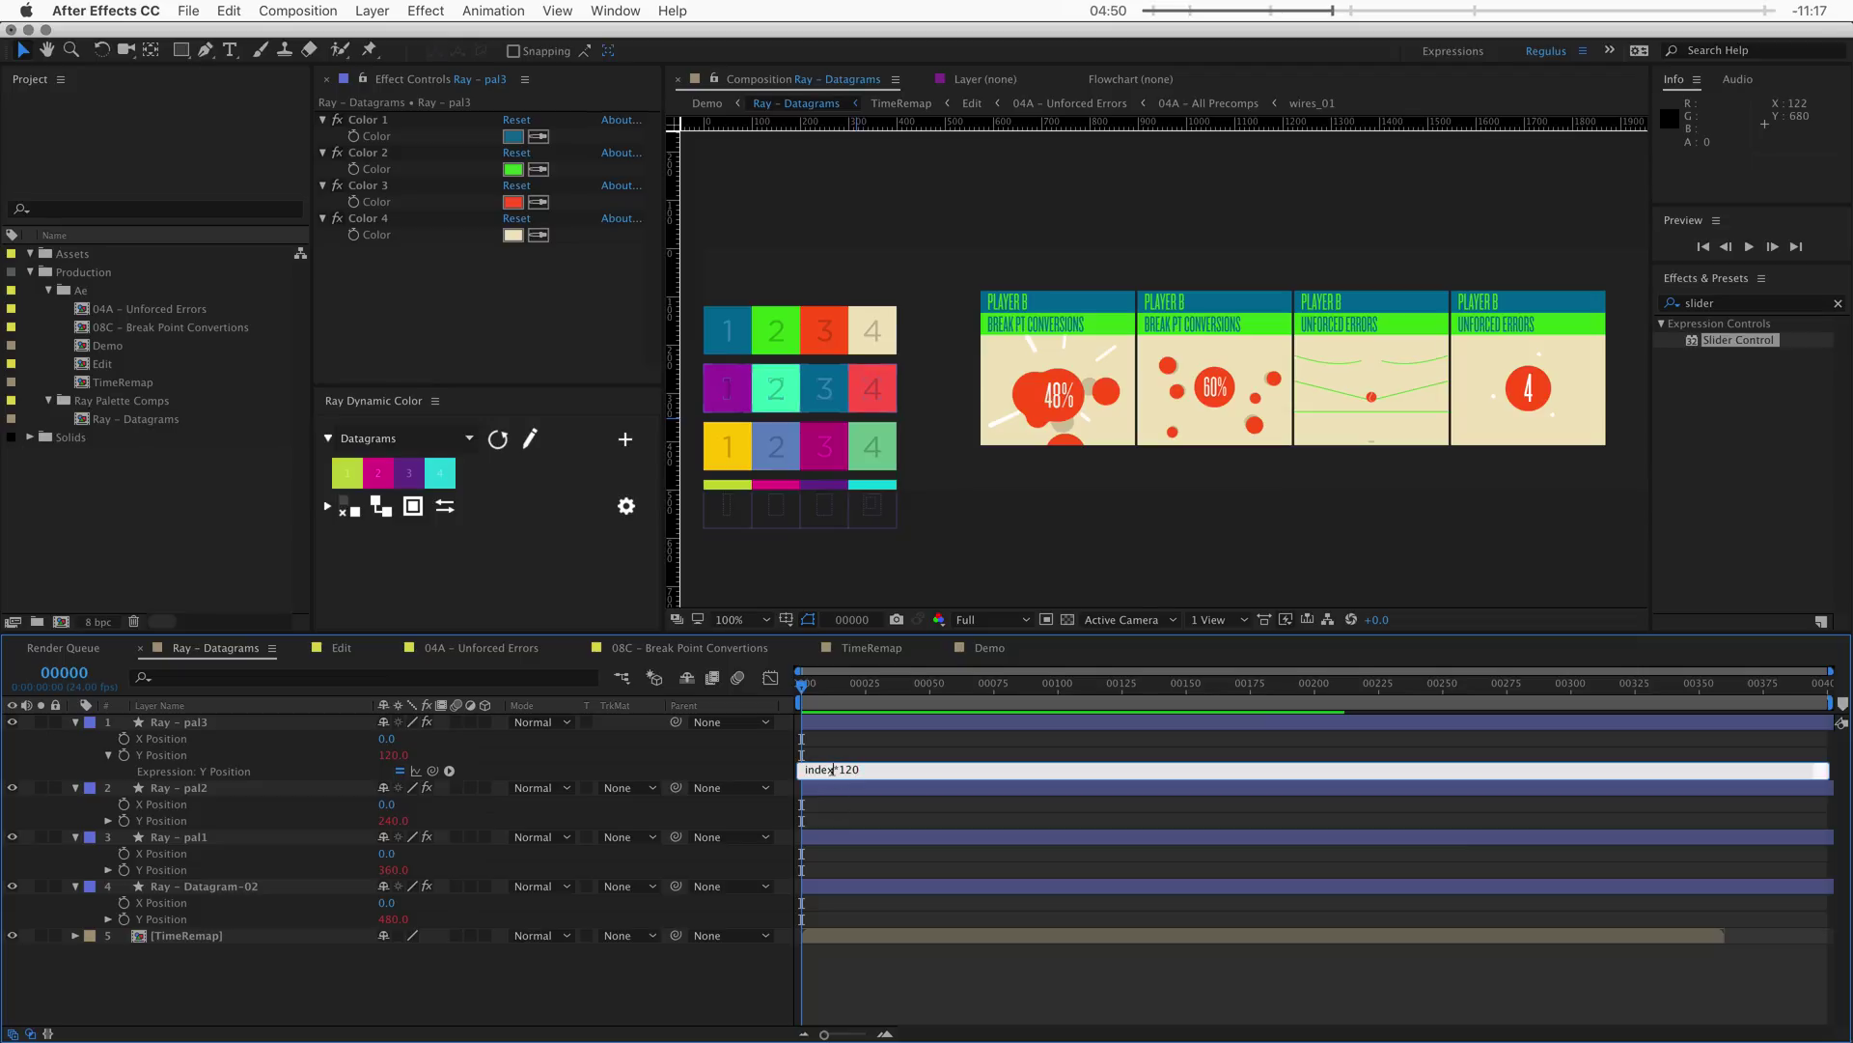
{"action": "type", "text": "-"}
{"action": "type", "text": "("}
{"action": "key", "text": "KP_Enter"}
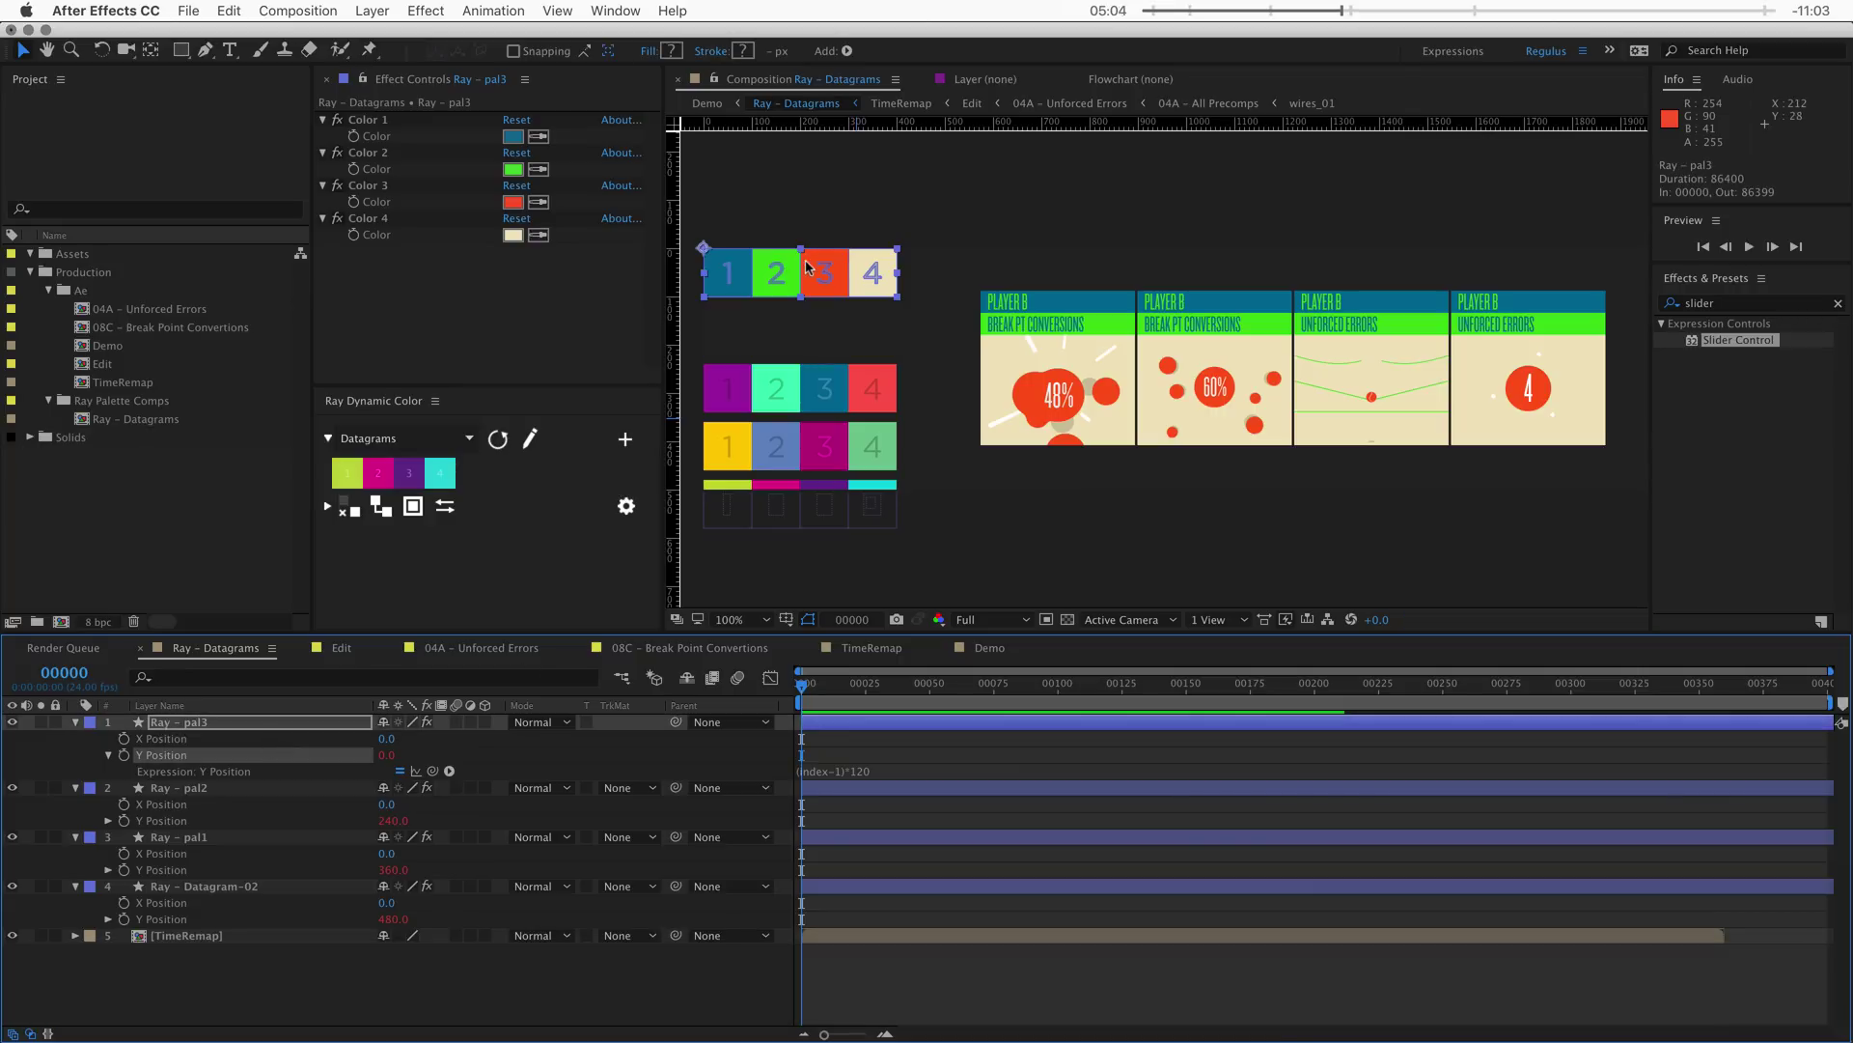
- Copy the (index-1)*120 Y Position expression to the Ray - pal2, Ray - pal1 and Ray - Datagram-02 layers
{"action": "key", "text": "super+c"}
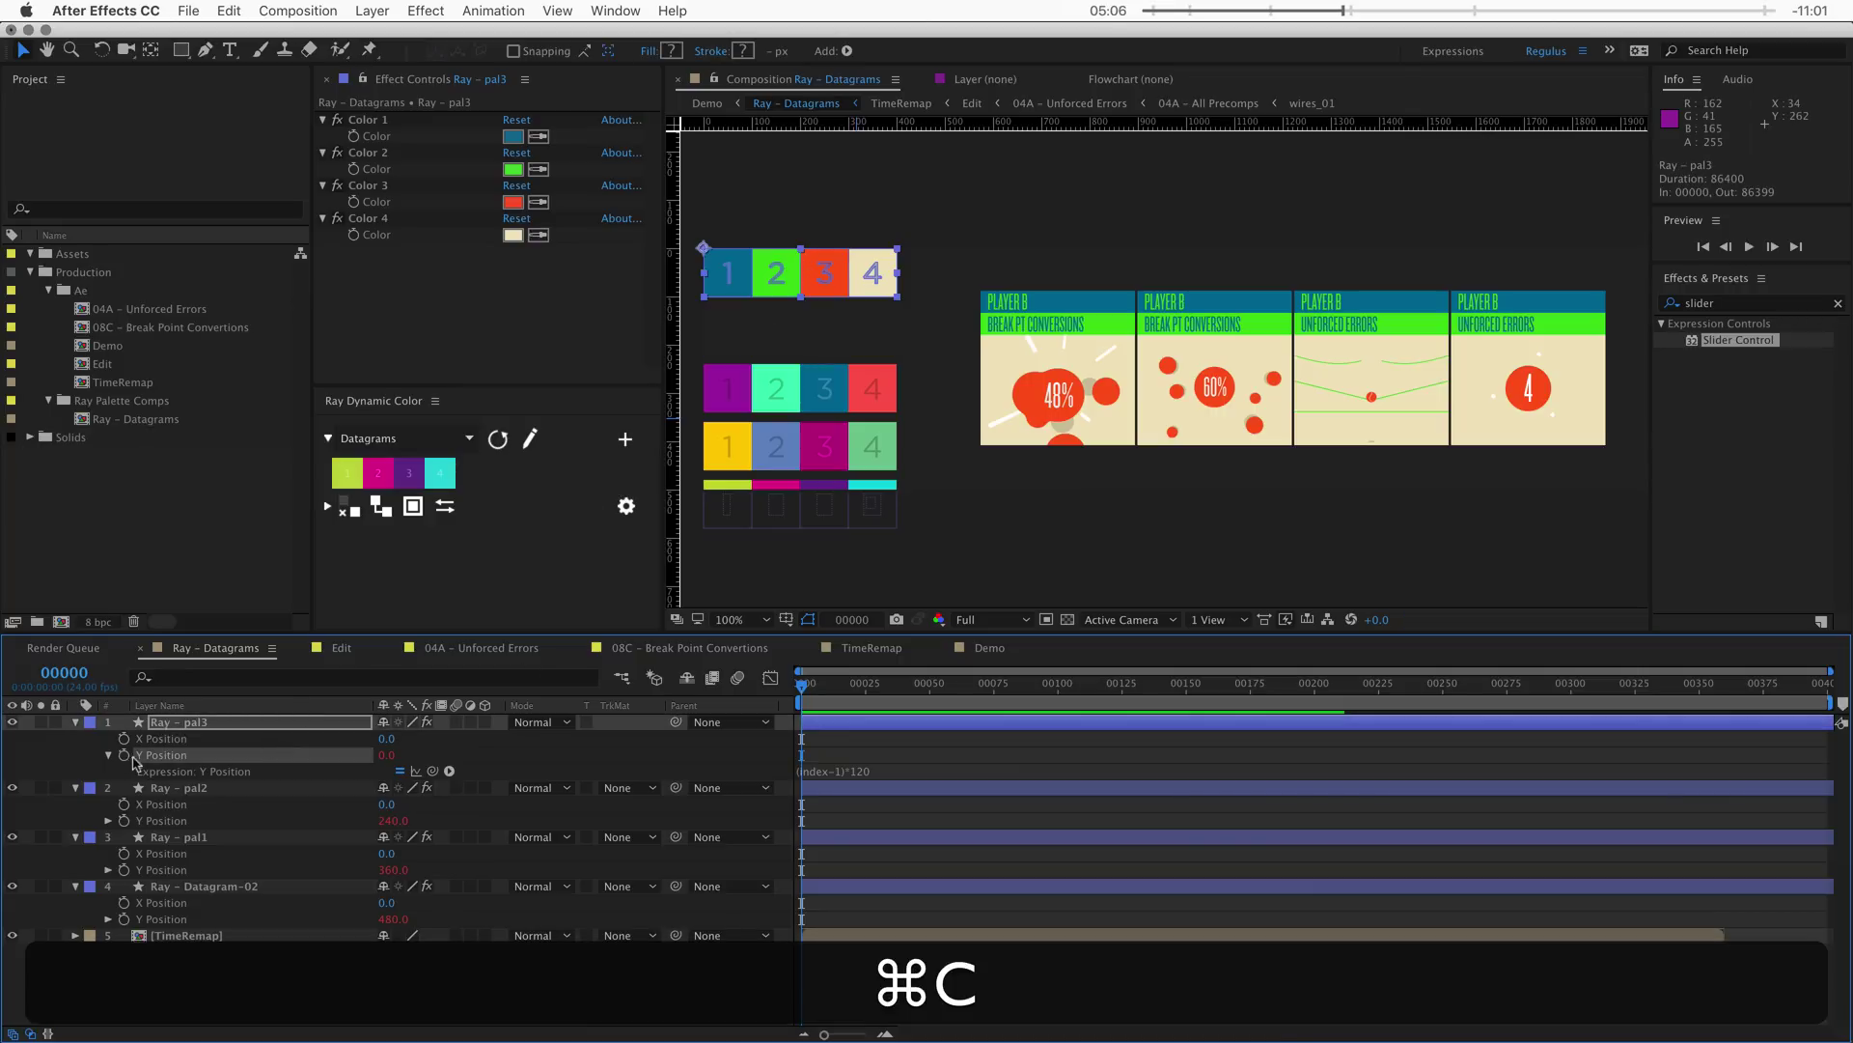
{"action": "left_click", "coordinate": [169, 789]}
{"action": "left_click", "coordinate": [172, 887], "text": "shift"}
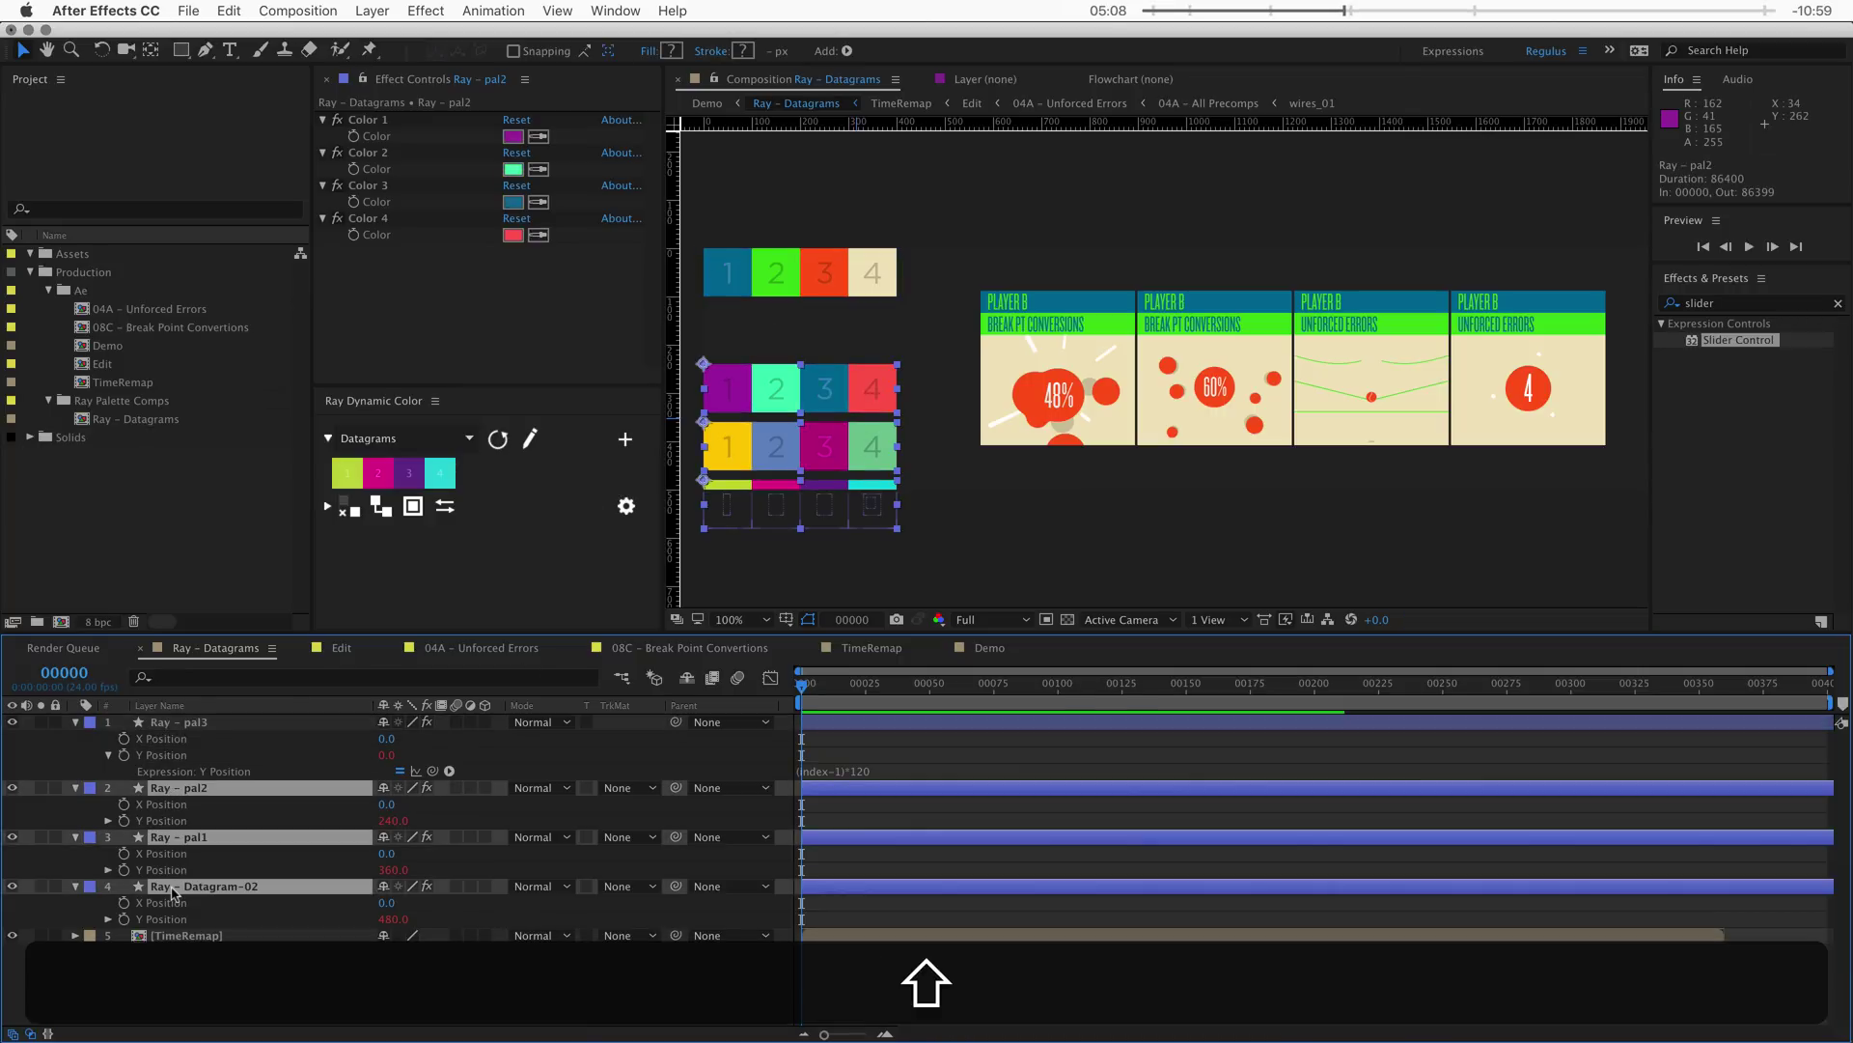
{"action": "key", "text": "shift+super+v"}
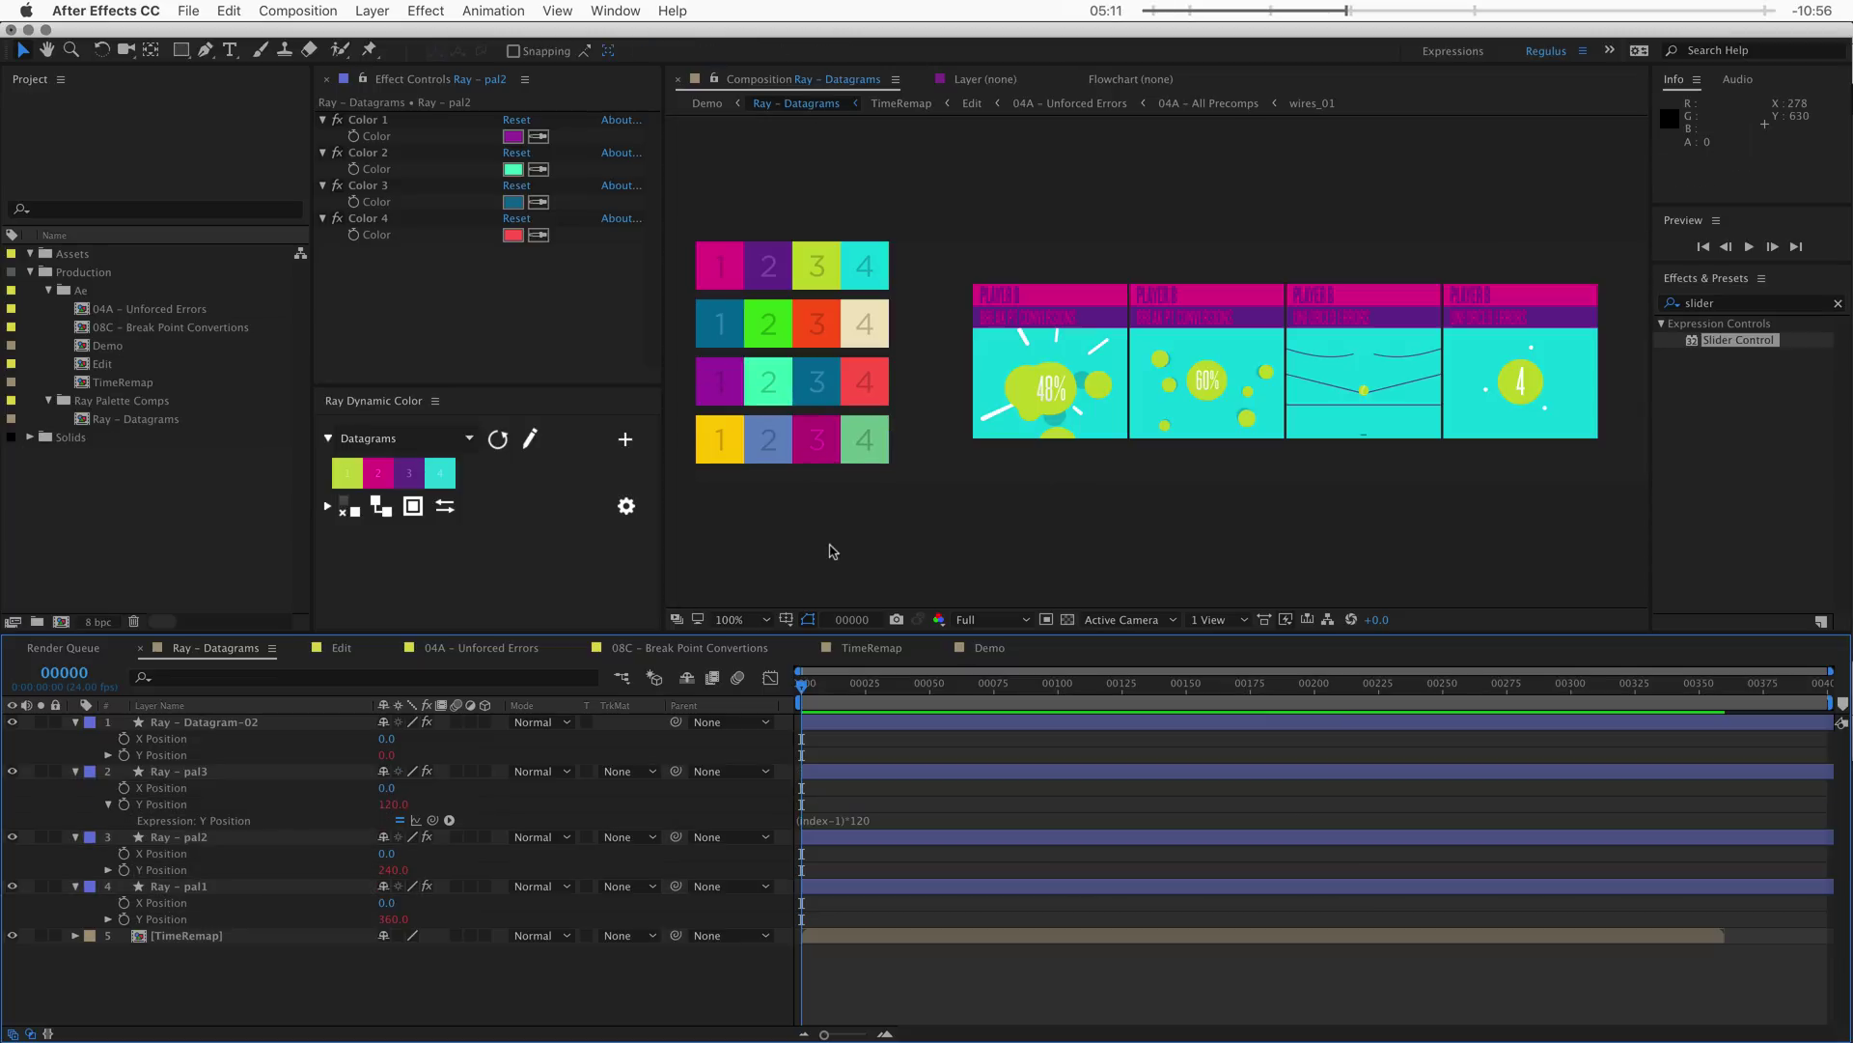
- Bring the Ray - pal3 layer to the top of the layer stack and refresh the Datagrams palette in Ray Dynamic Color
{"action": "left_click", "coordinate": [782, 326]}
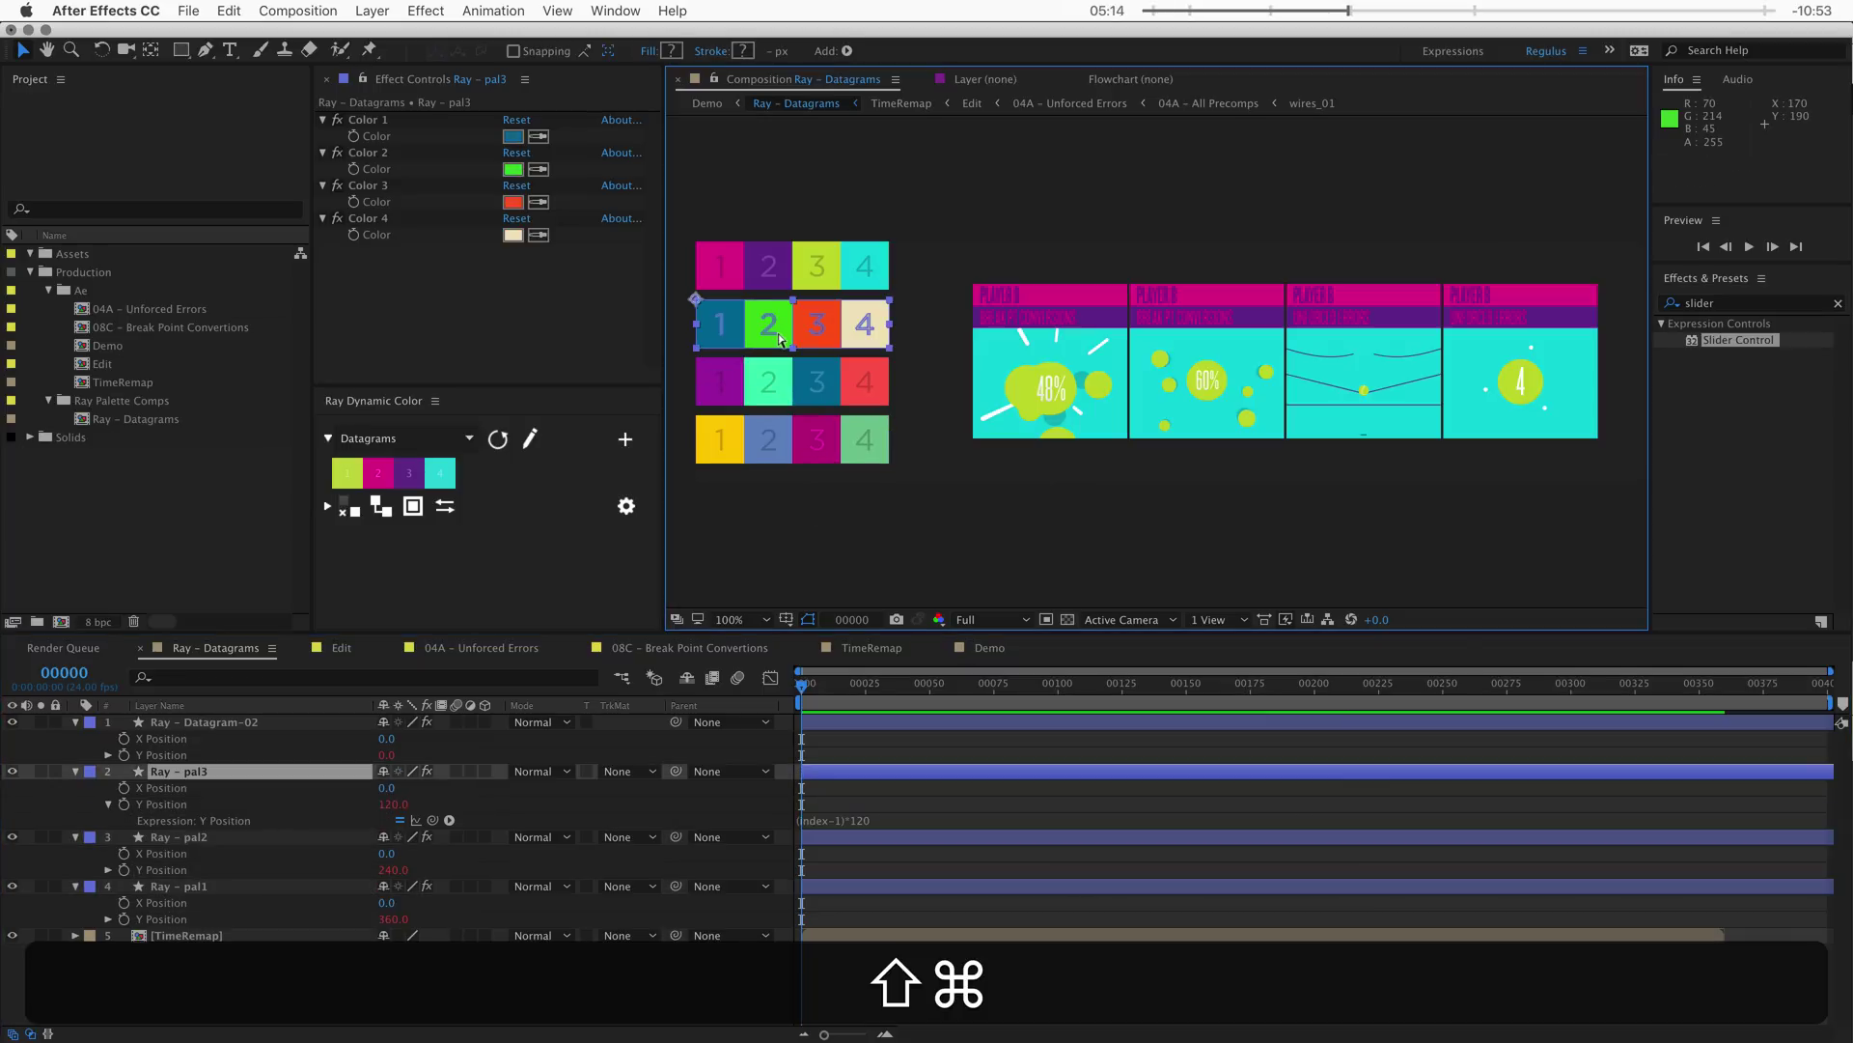
{"action": "key", "text": "shift+super+bracketright"}
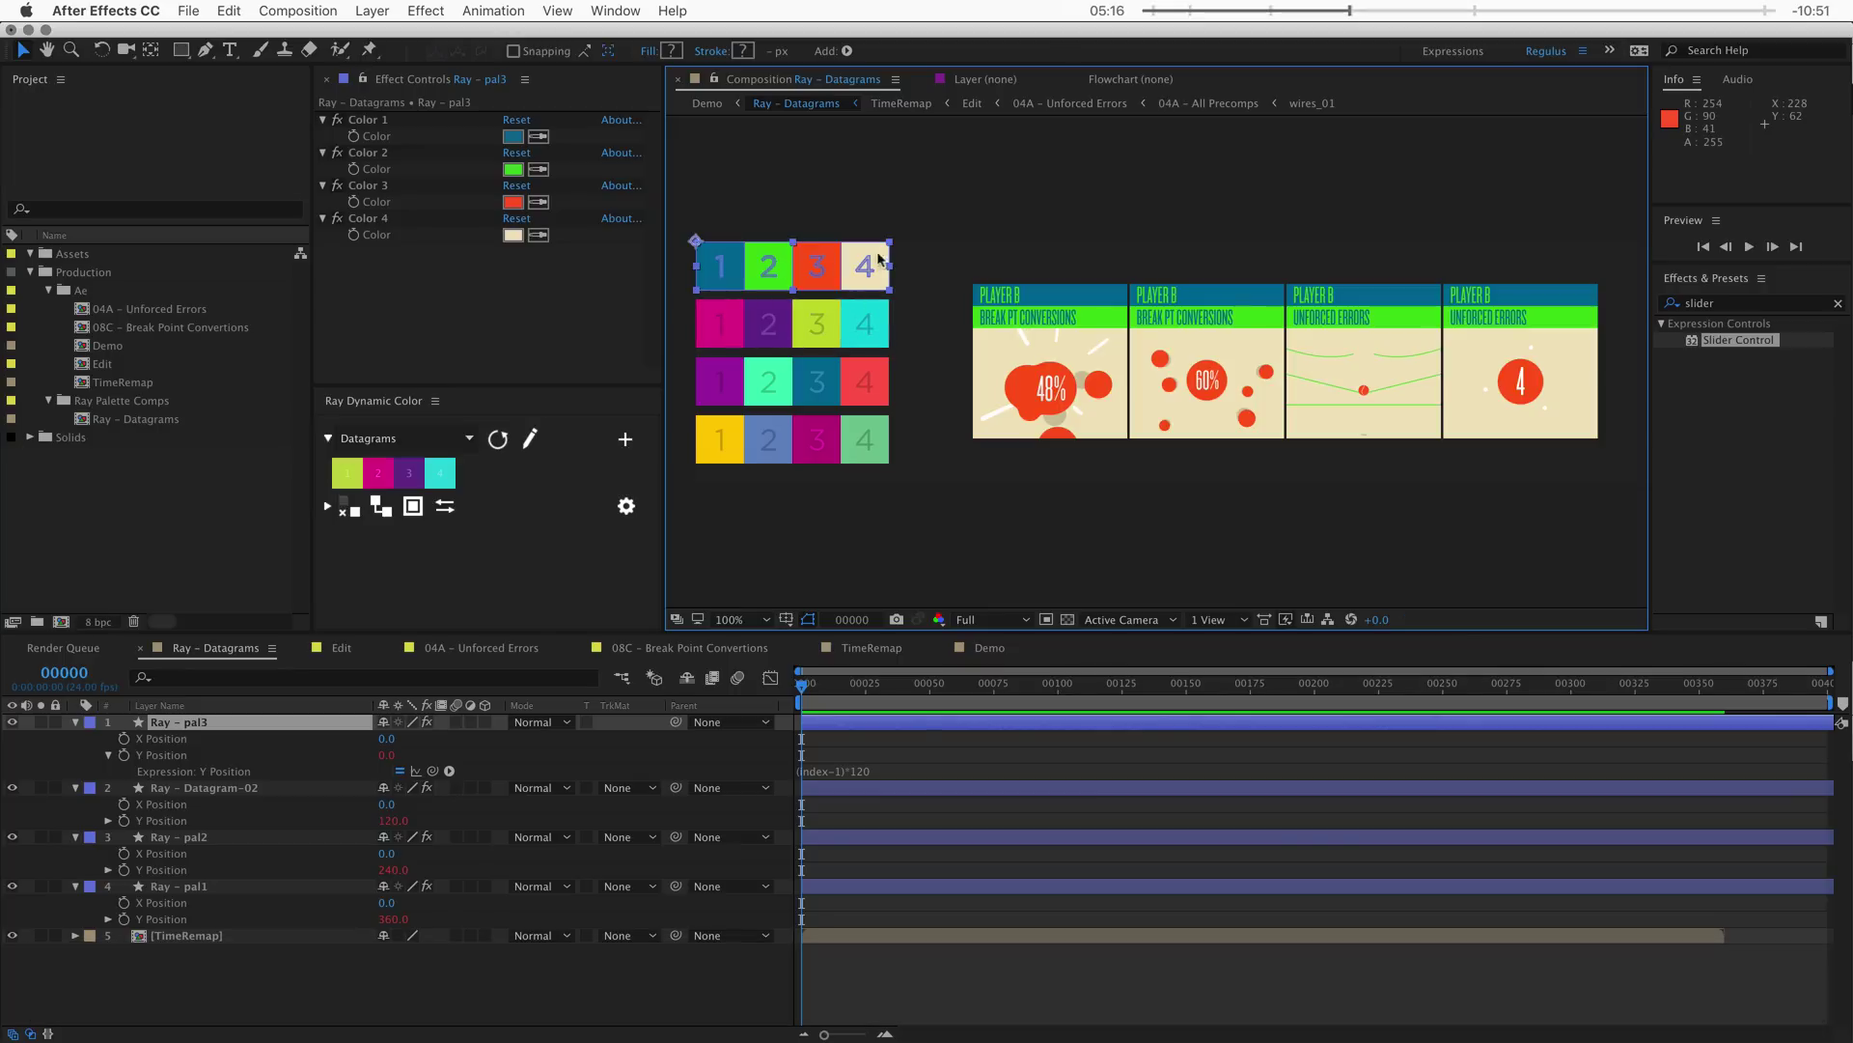
{"action": "left_click", "coordinate": [500, 442]}
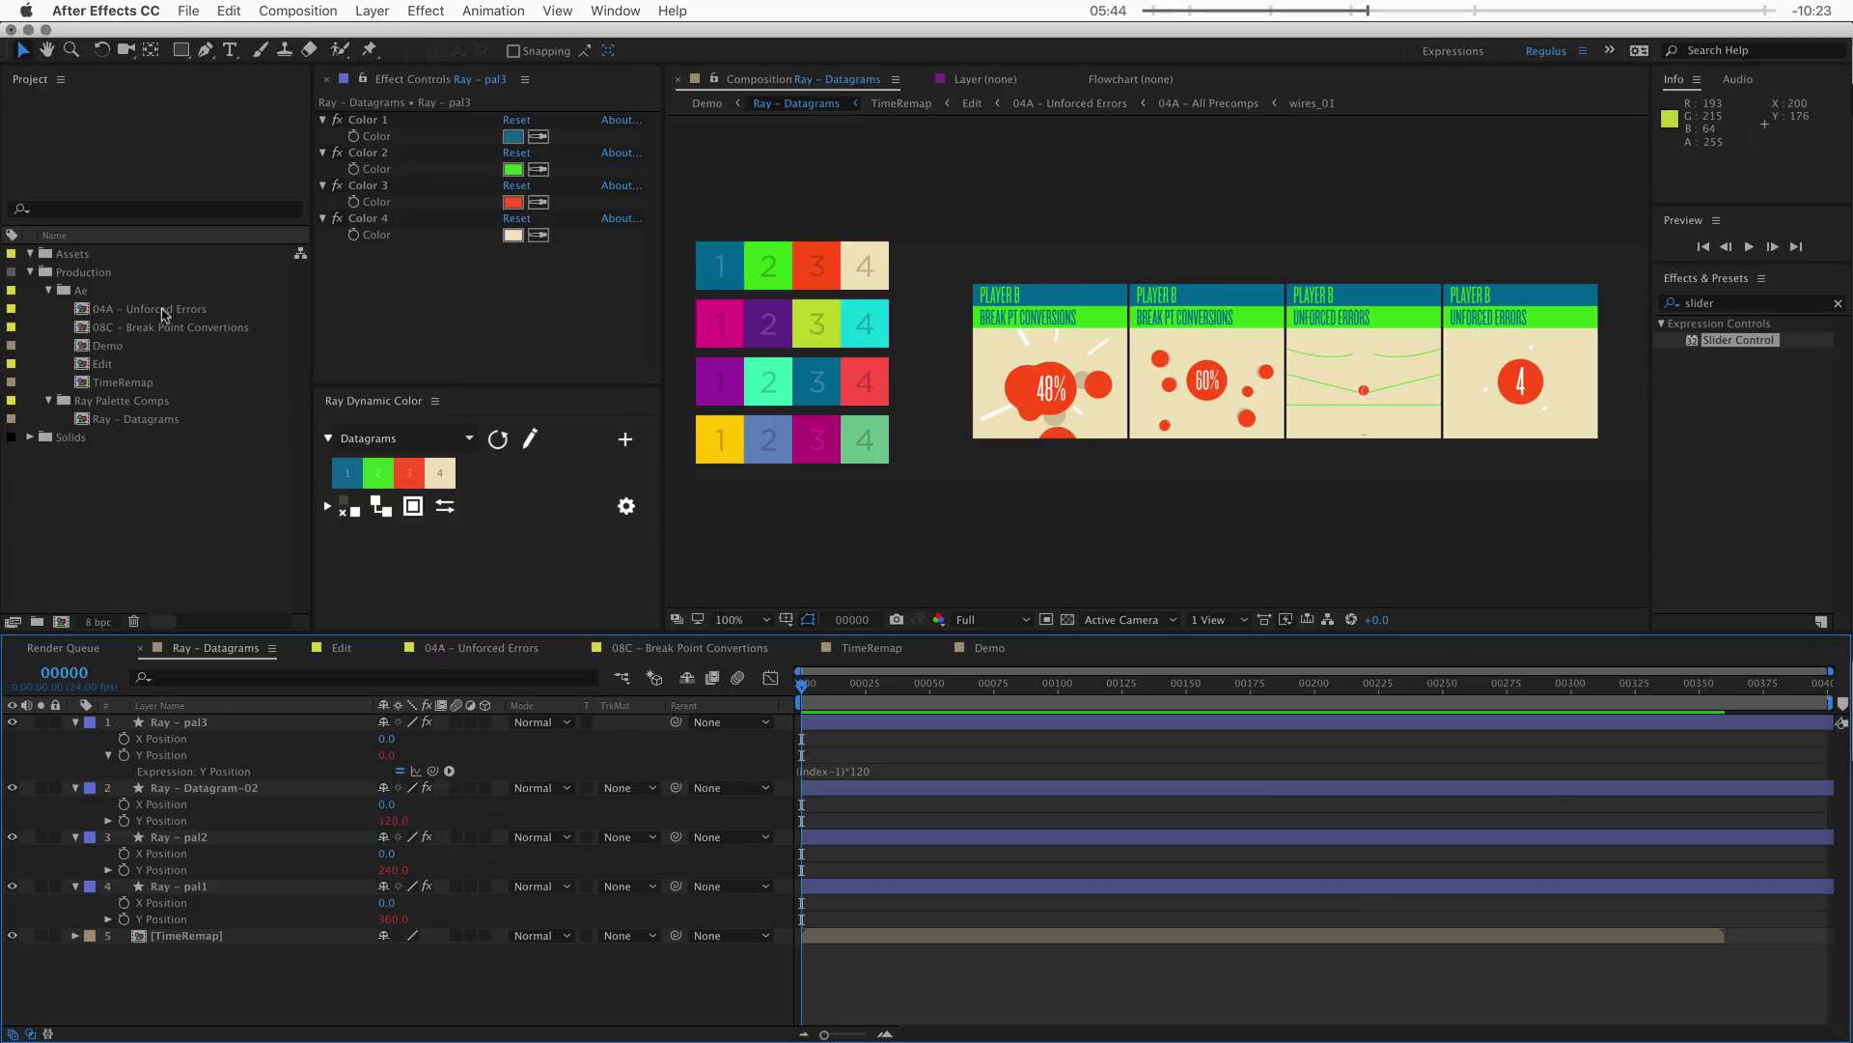
- In the 04A - Unforced Errors composition, add a null layer named offset and bring it to the top of the layer stack
{"action": "double_click", "coordinate": [164, 309]}
{"action": "left_click_drag", "start_coordinate": [1020, 688], "coordinate": [1027, 693]}
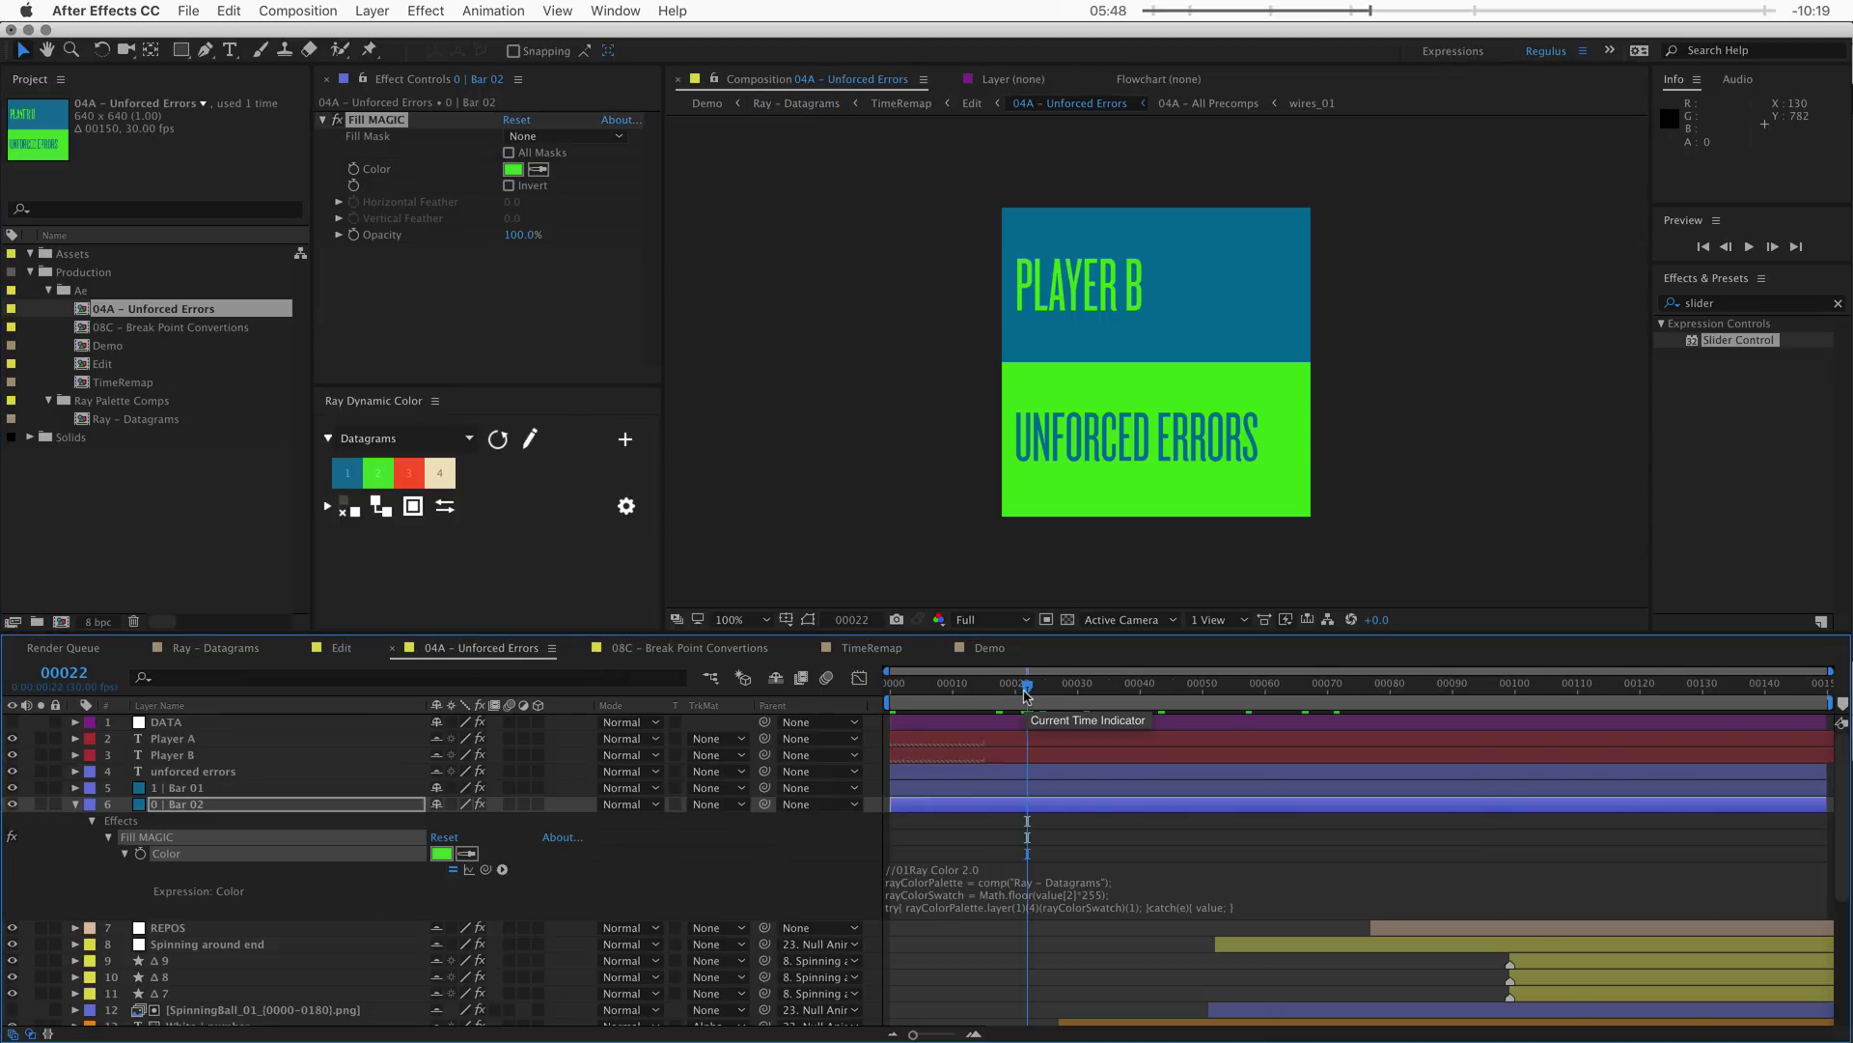
{"action": "key", "text": "alt+shift+super+y"}
{"action": "key", "text": "Return"}
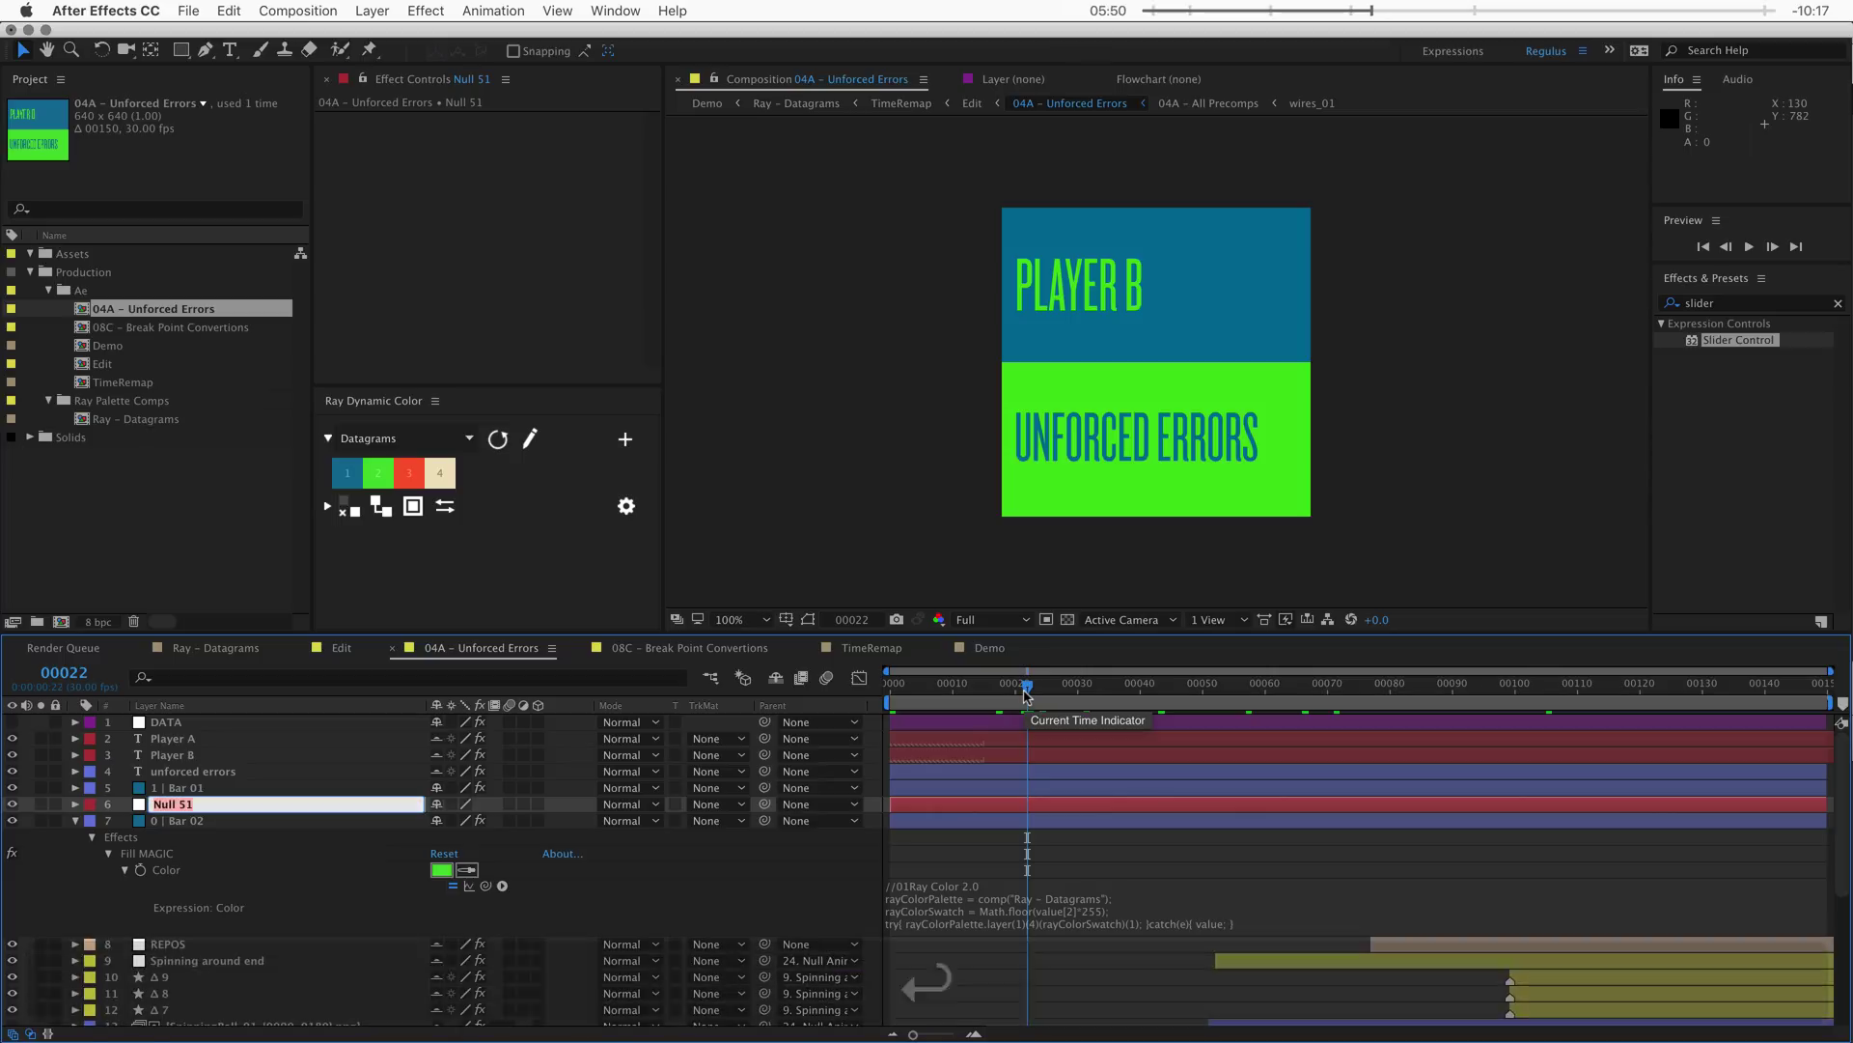
{"action": "type", "text": "of"}
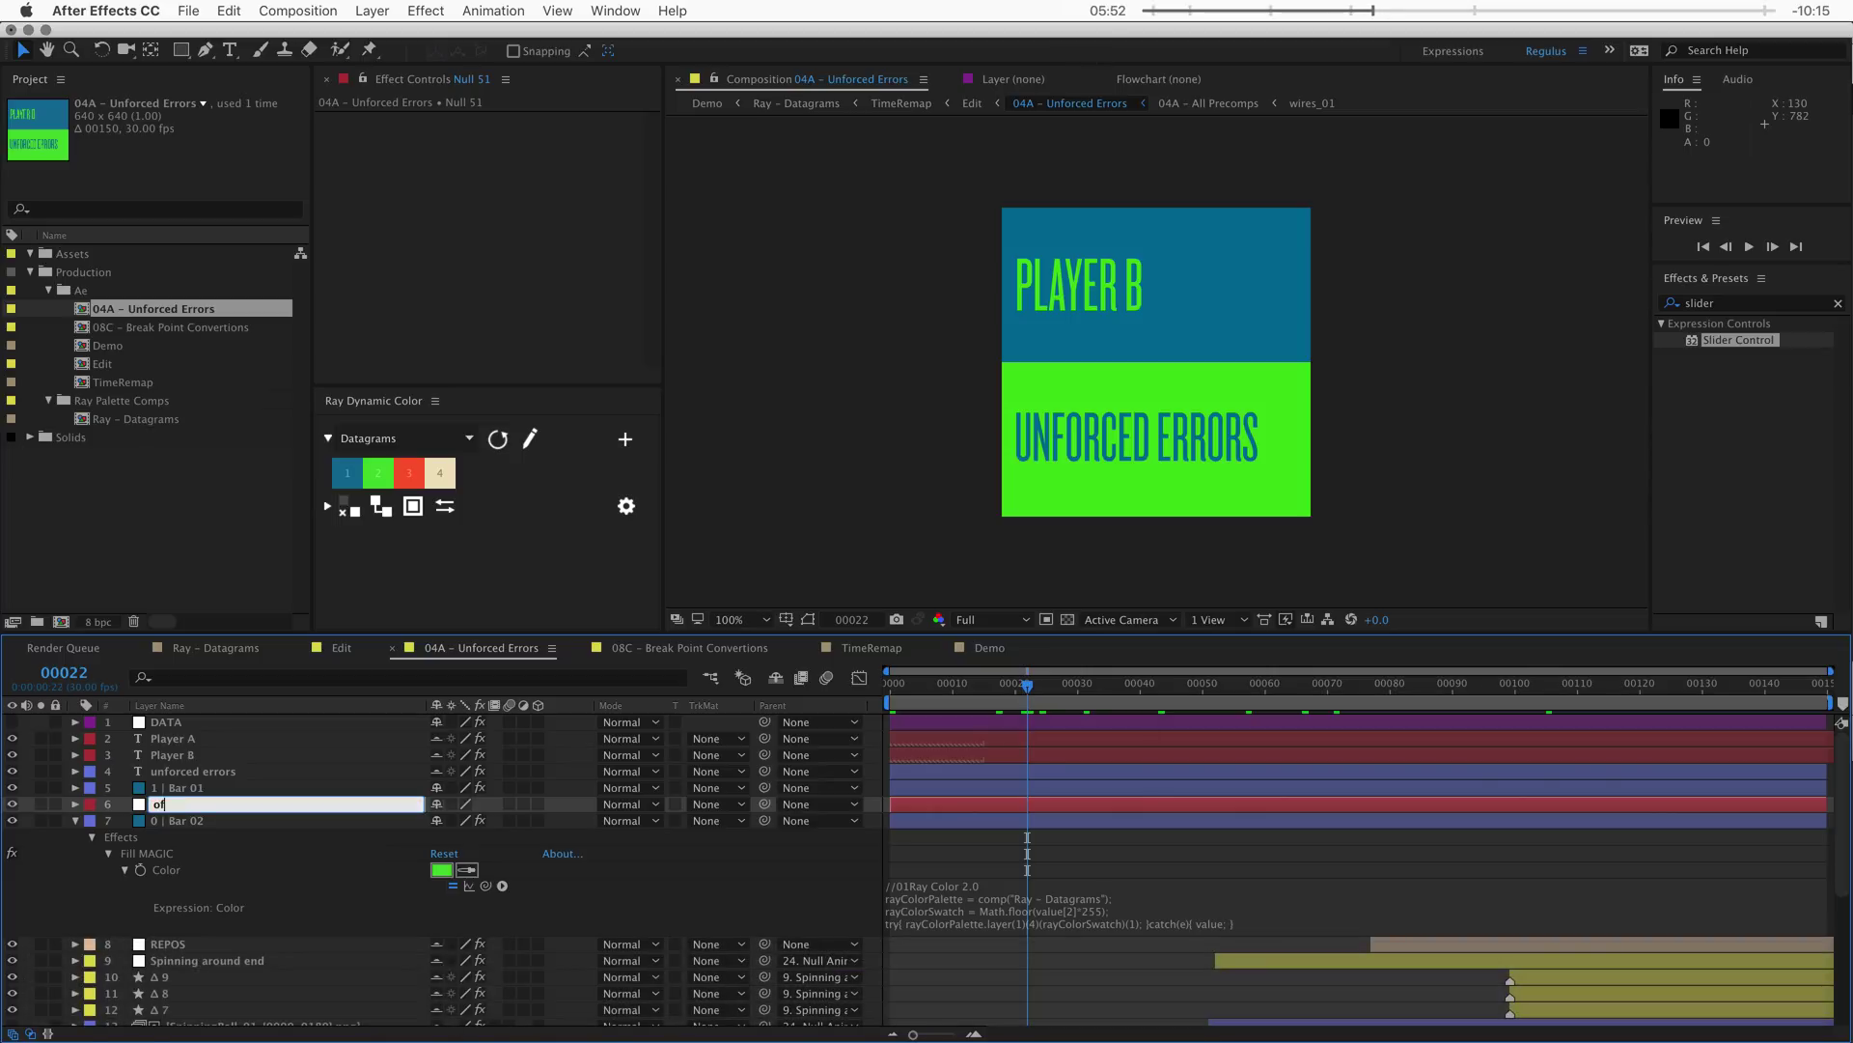
{"action": "type", "text": "fset"}
{"action": "key", "text": "Return"}
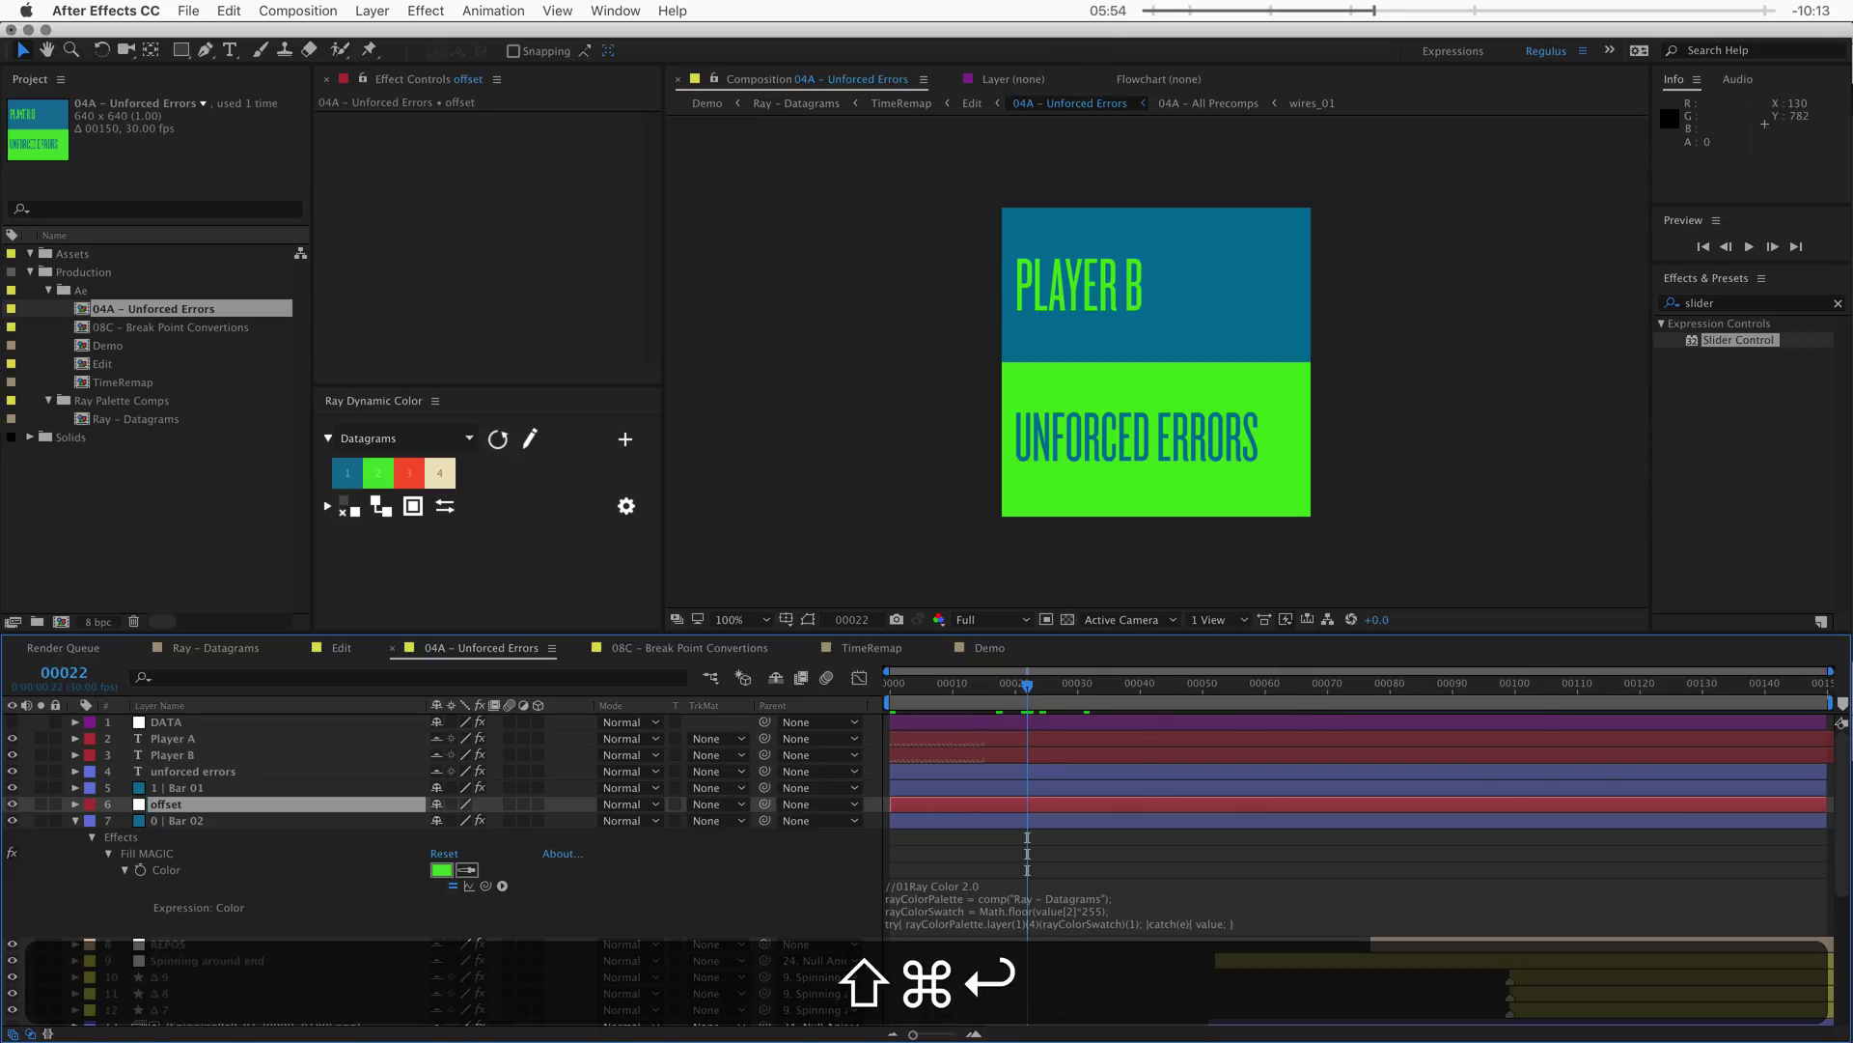
{"action": "key", "text": "shift+super+bracketright"}
- Apply a Slider Control to the offset null layer and rename the effect offset
{"action": "left_click_drag", "start_coordinate": [1694, 340], "coordinate": [201, 726]}
{"action": "key", "text": "Return"}
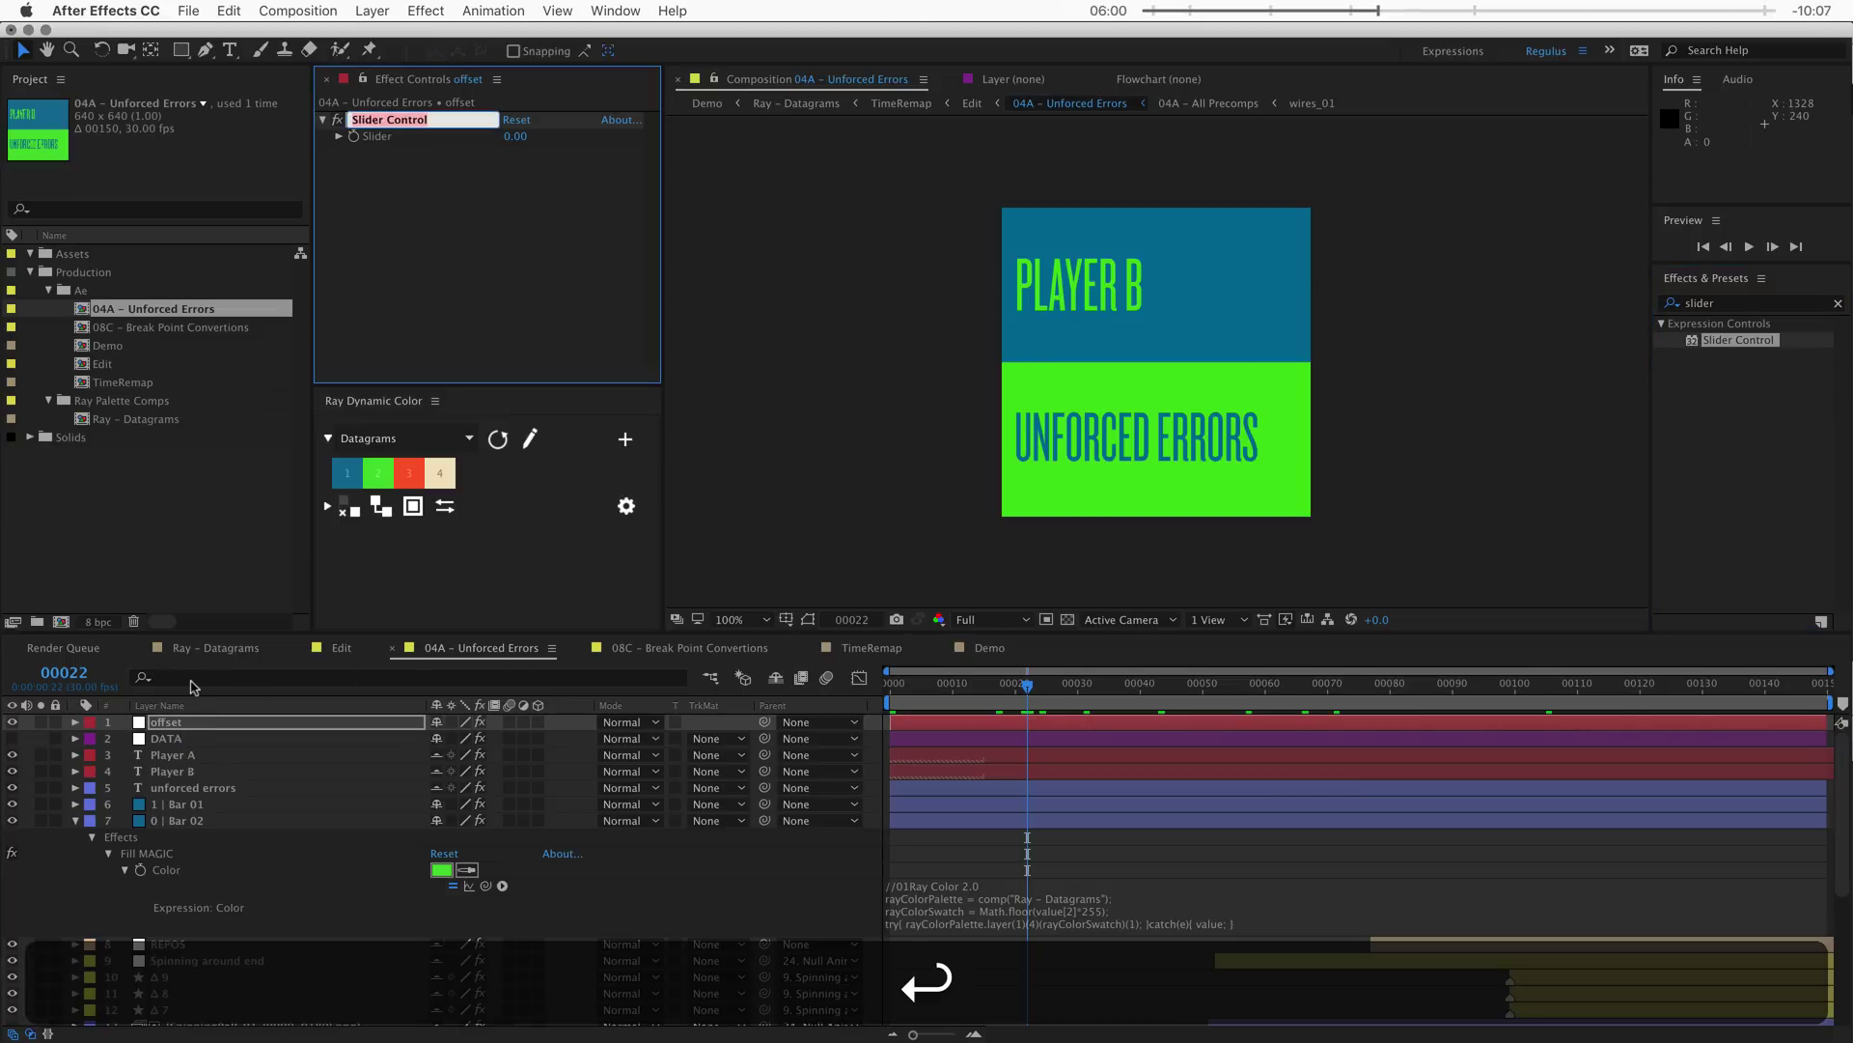
{"action": "type", "text": "offset"}
{"action": "key", "text": "Return"}
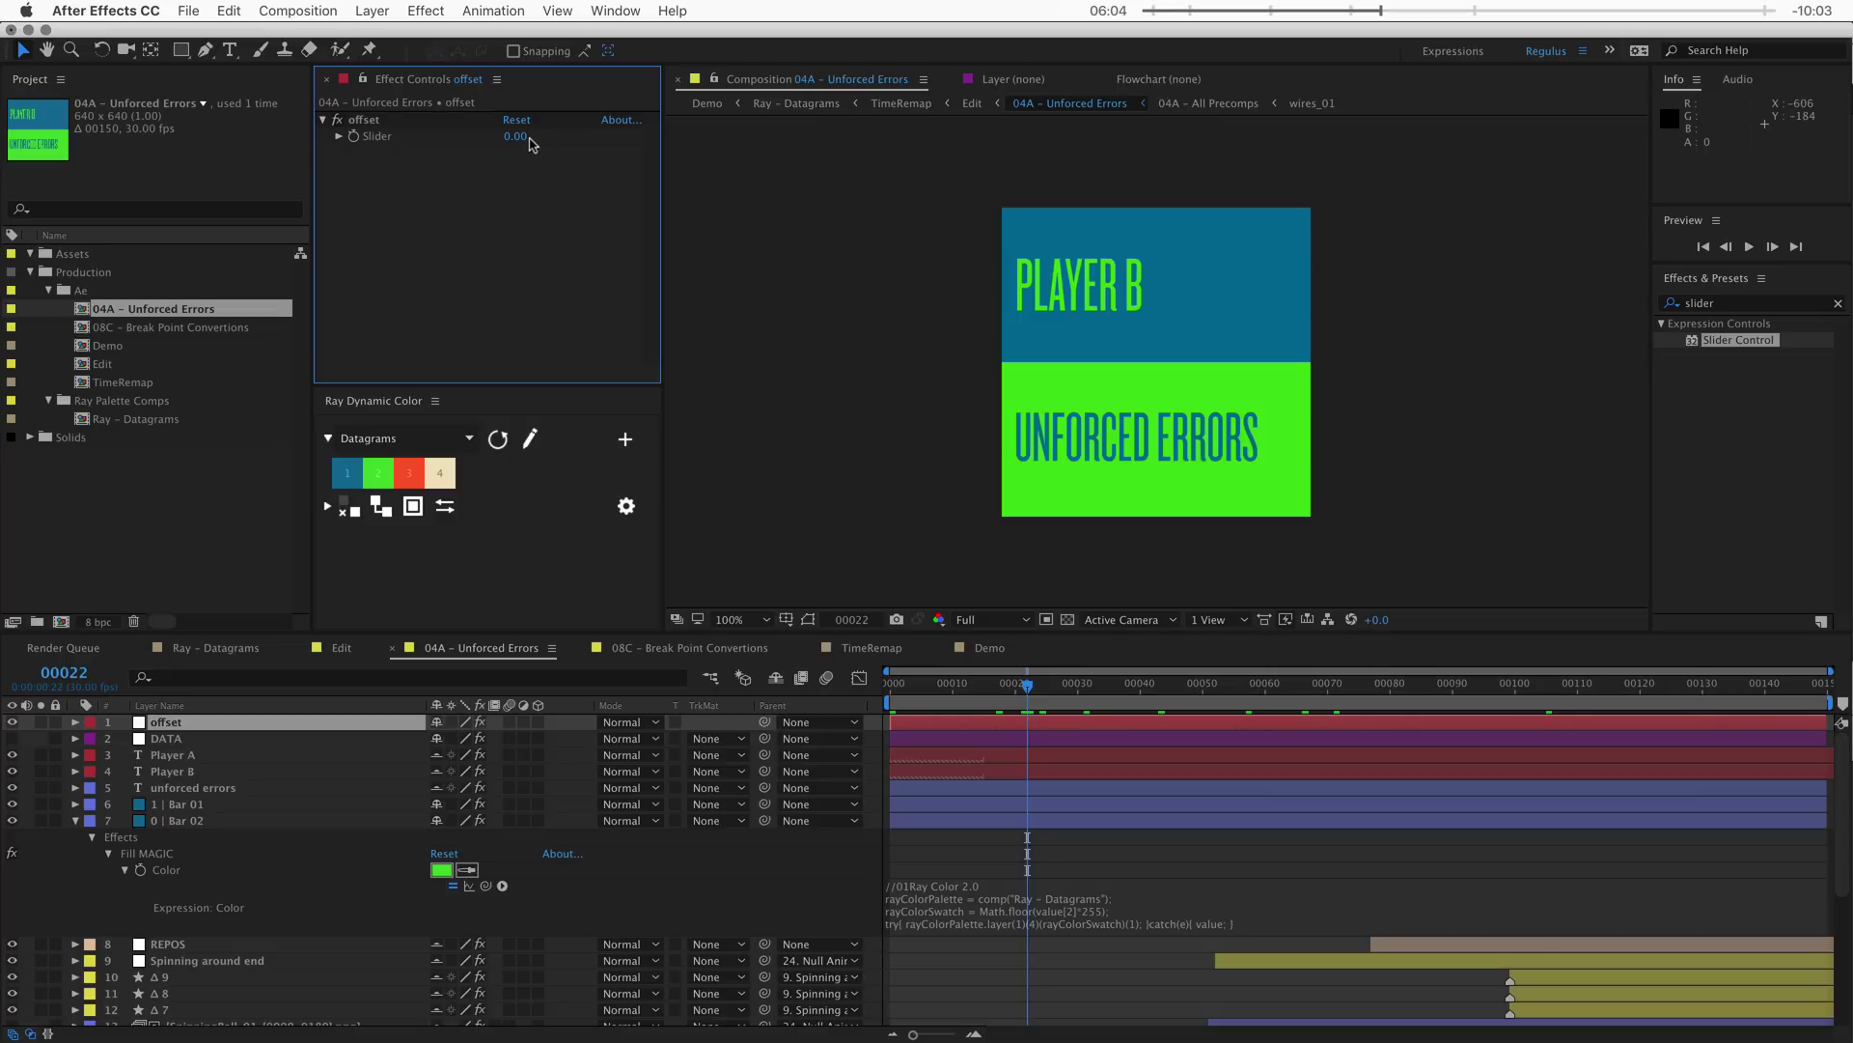
- Move the current time to frame 81, try the offset slider at 63, and undo the value change
{"action": "left_click_drag", "start_coordinate": [516, 143], "coordinate": [516, 141]}
{"action": "left_click_drag", "start_coordinate": [1036, 691], "coordinate": [1378, 713]}
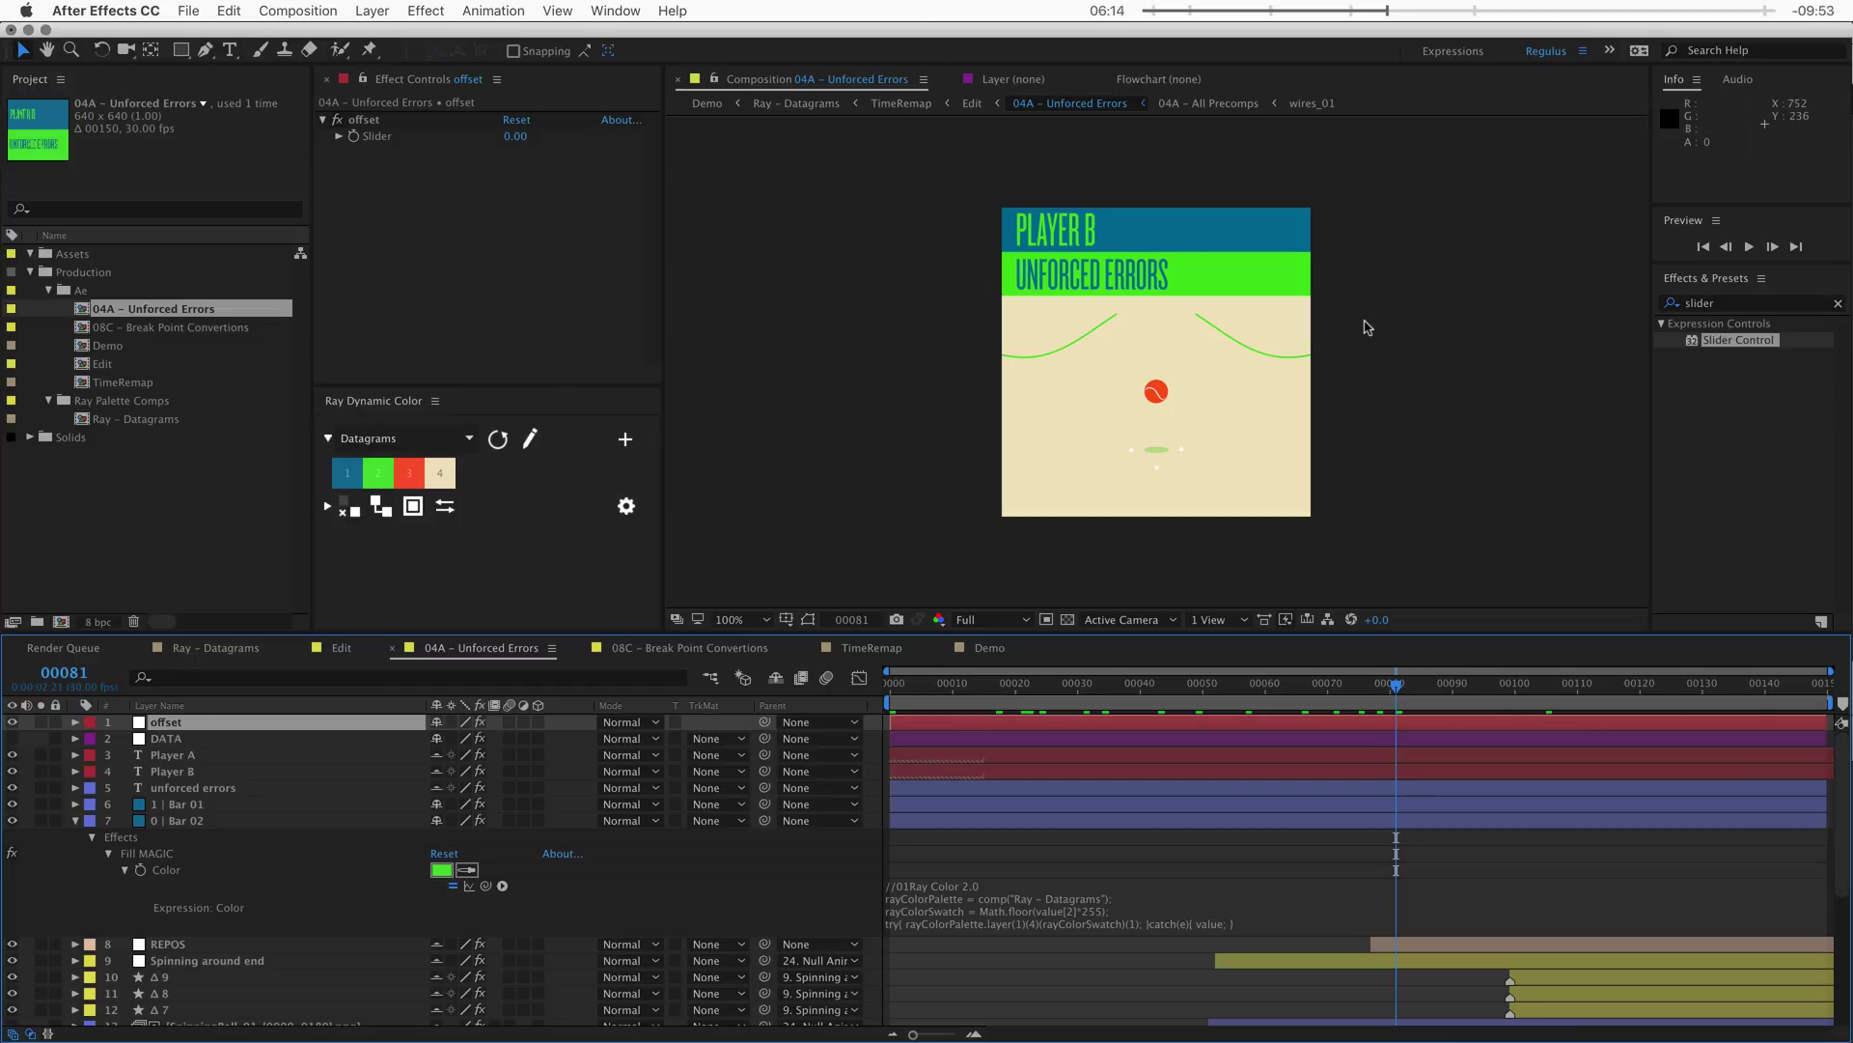
{"action": "left_click_drag", "start_coordinate": [516, 136], "coordinate": [585, 142]}
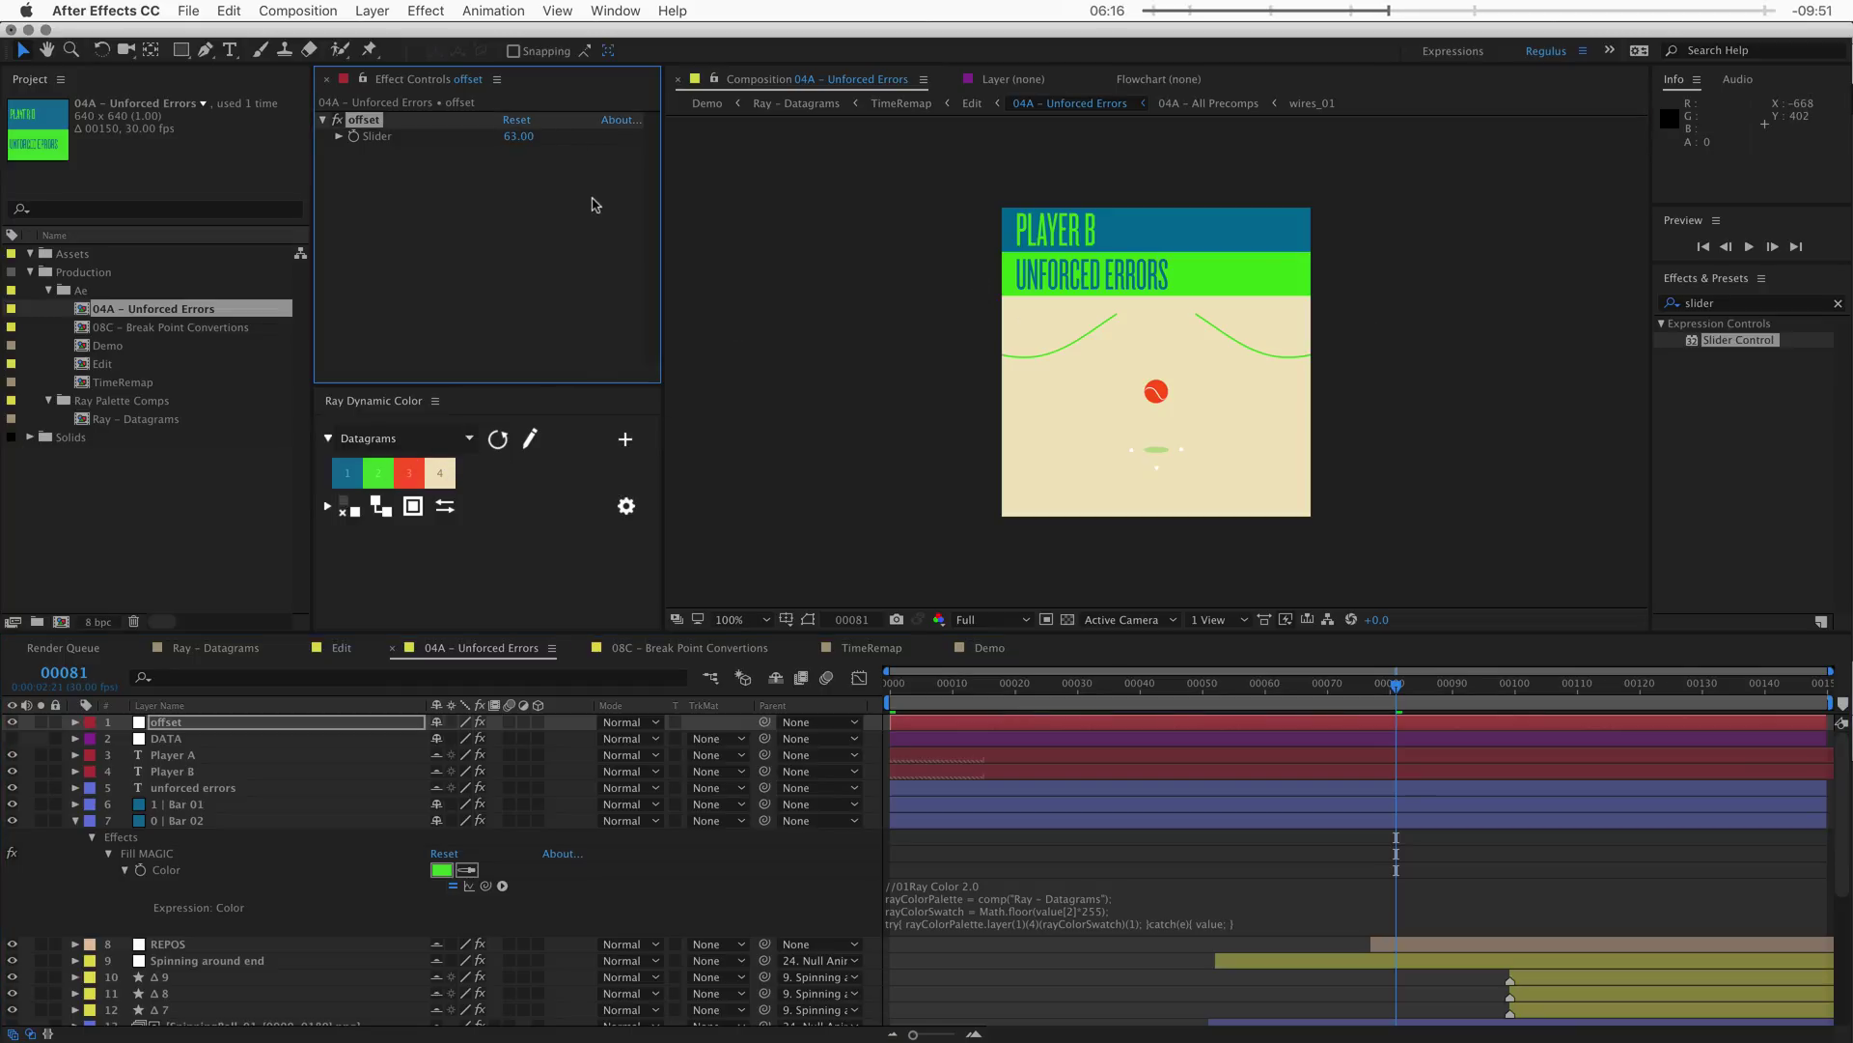
{"action": "key", "text": "super+z"}
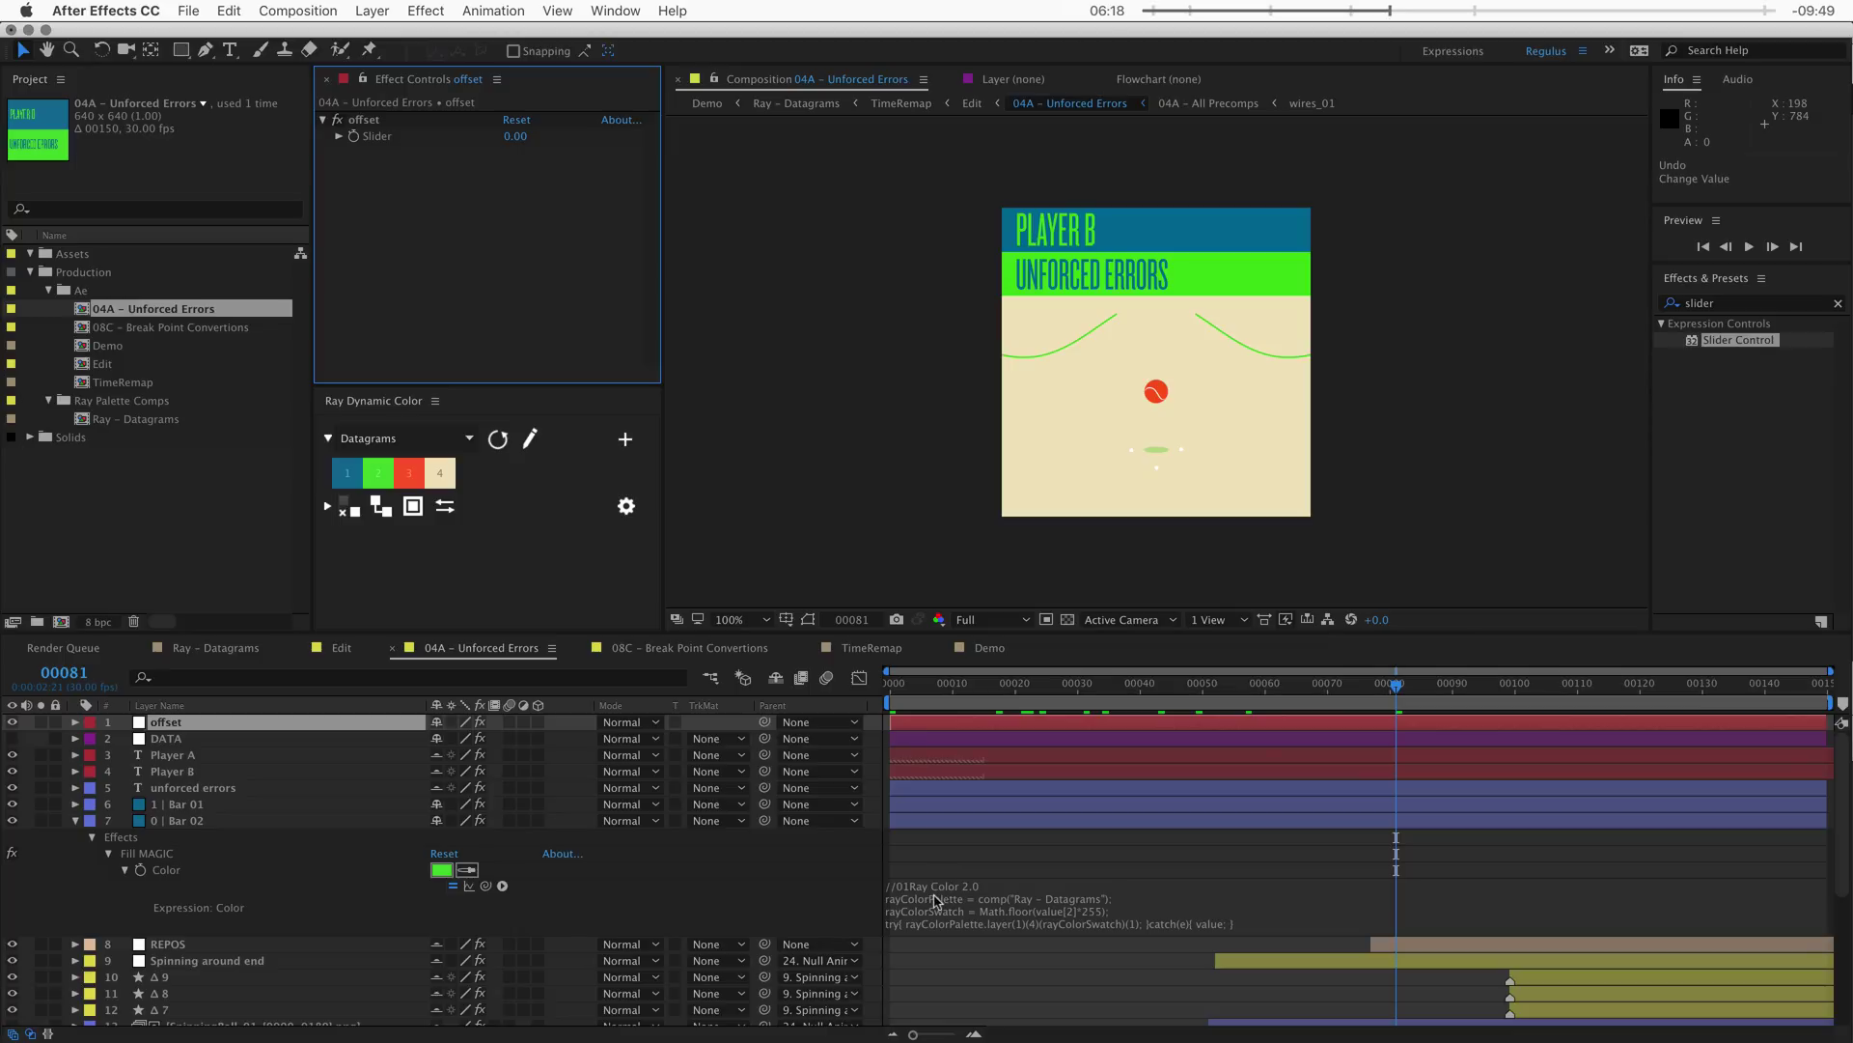
- Expand the Ray Dynamic Color options and set the expression type to Offset
{"action": "left_click", "coordinate": [327, 506]}
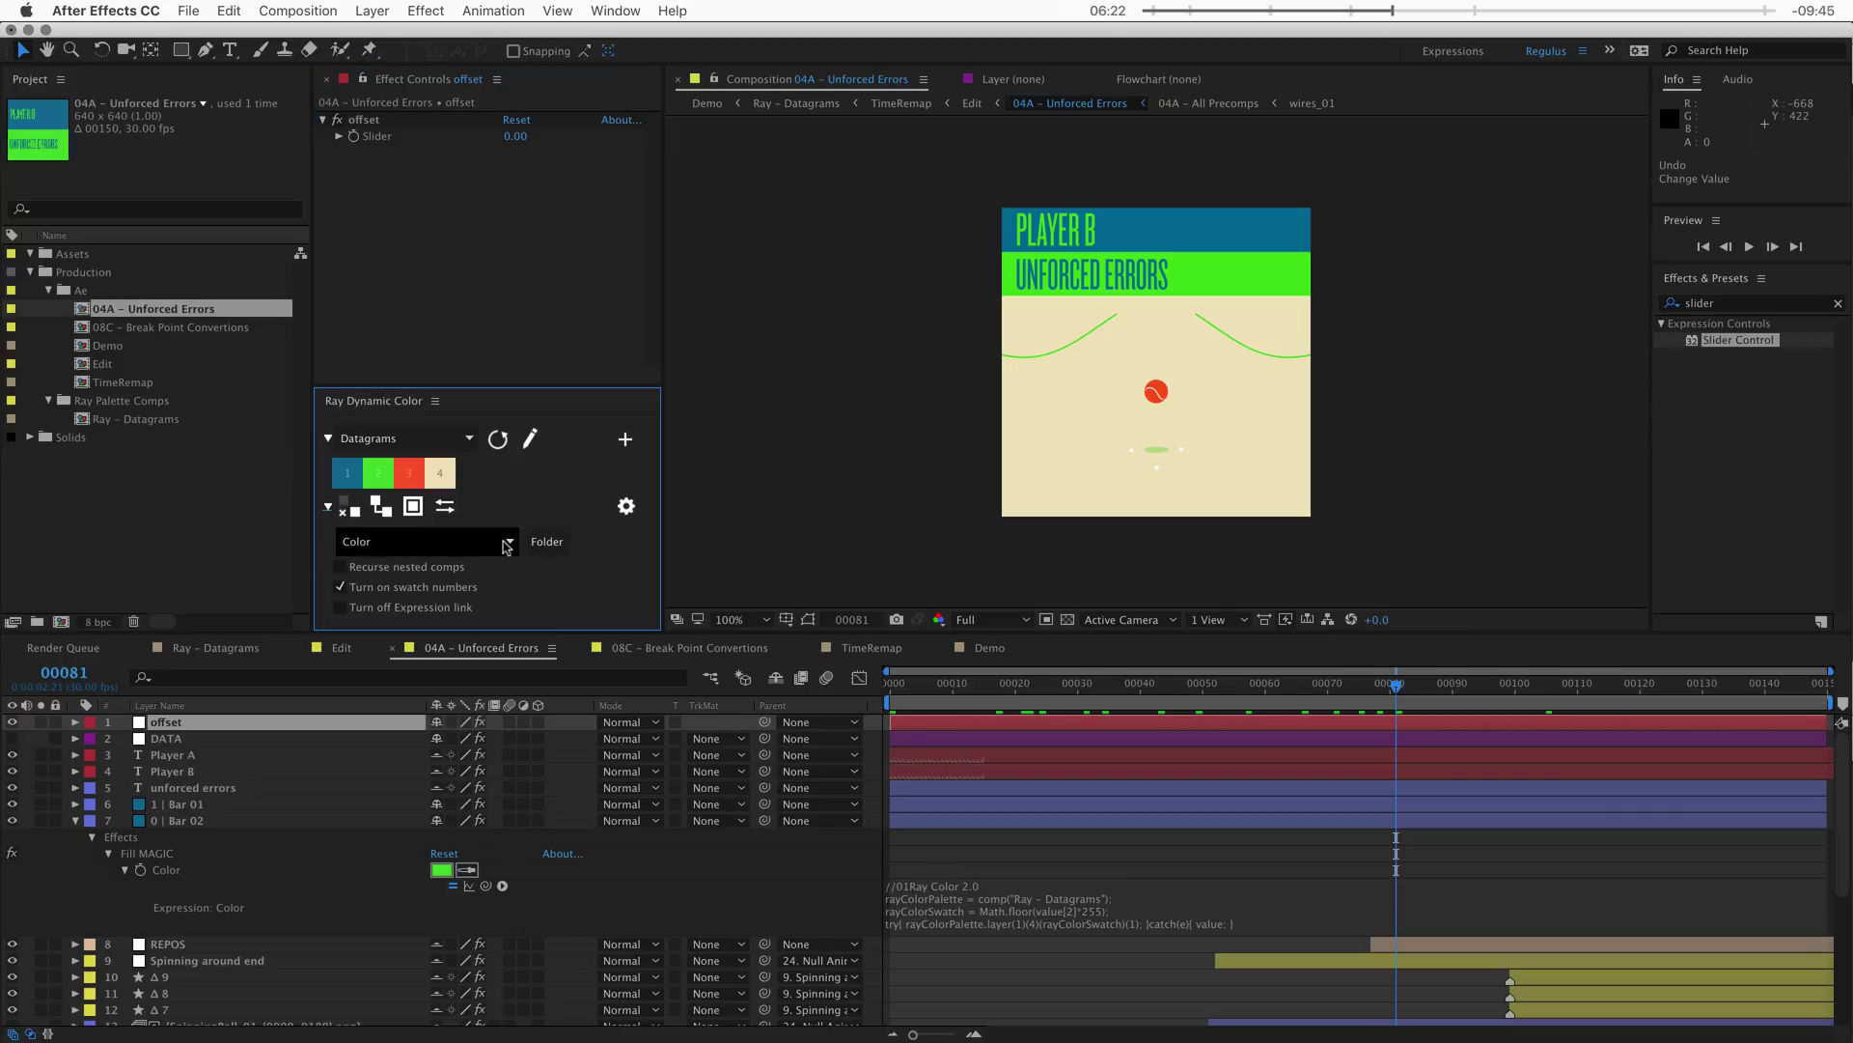
{"action": "left_click", "coordinate": [406, 550]}
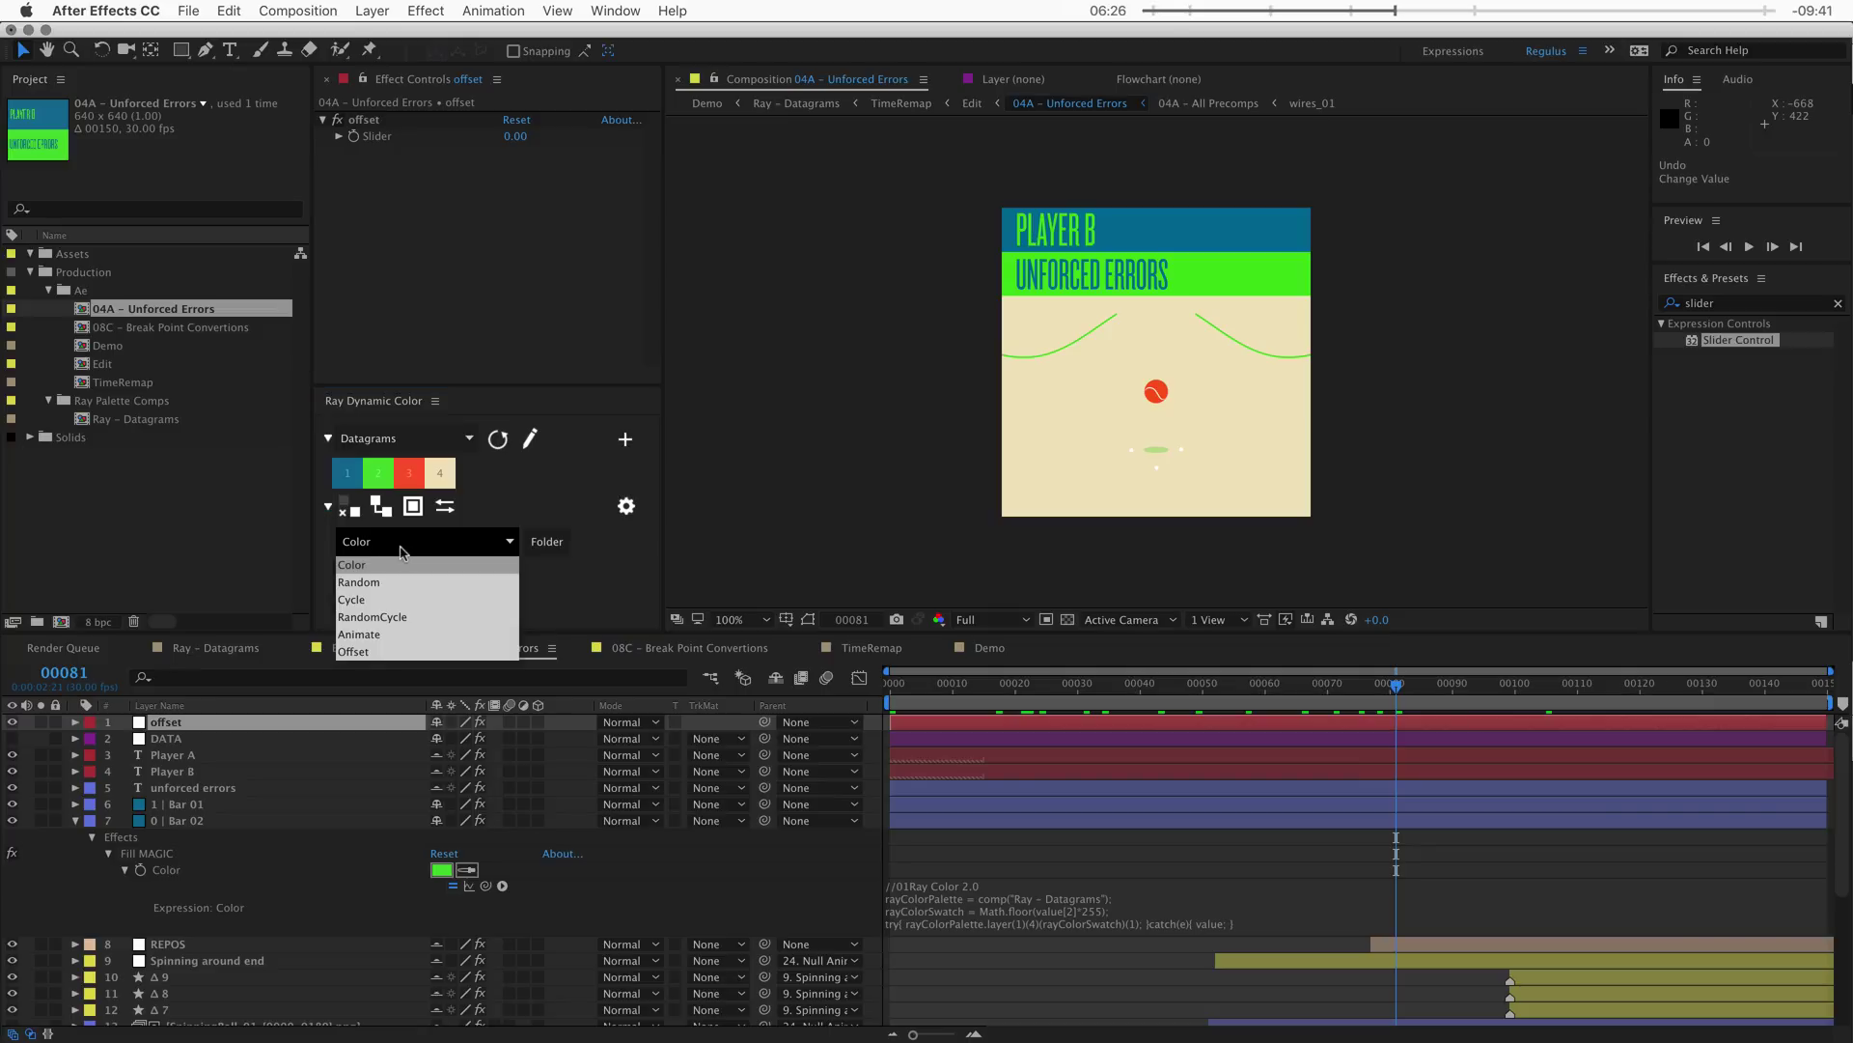
{"action": "left_click", "coordinate": [418, 652]}
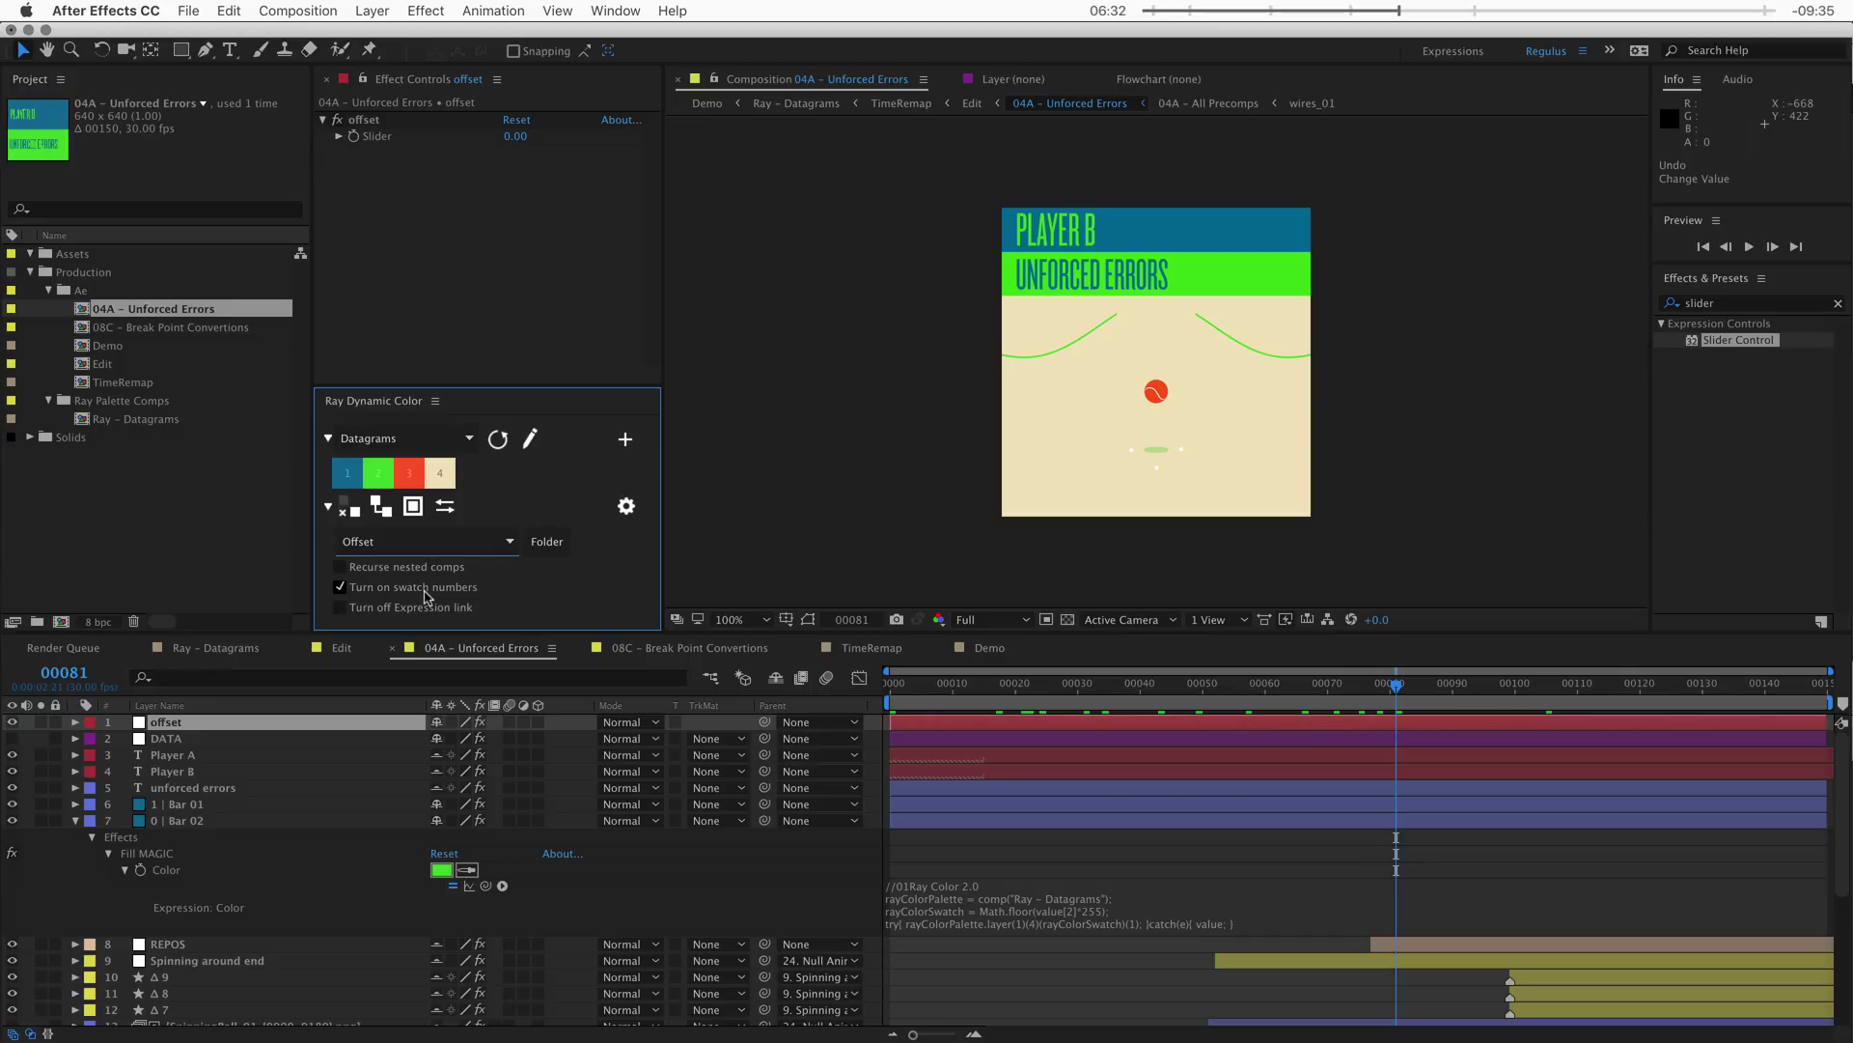
- Open the Ray Dynamic Color expressions folder, locate the Ray Offset.js file, and return to the composition
{"action": "left_click", "coordinate": [552, 547]}
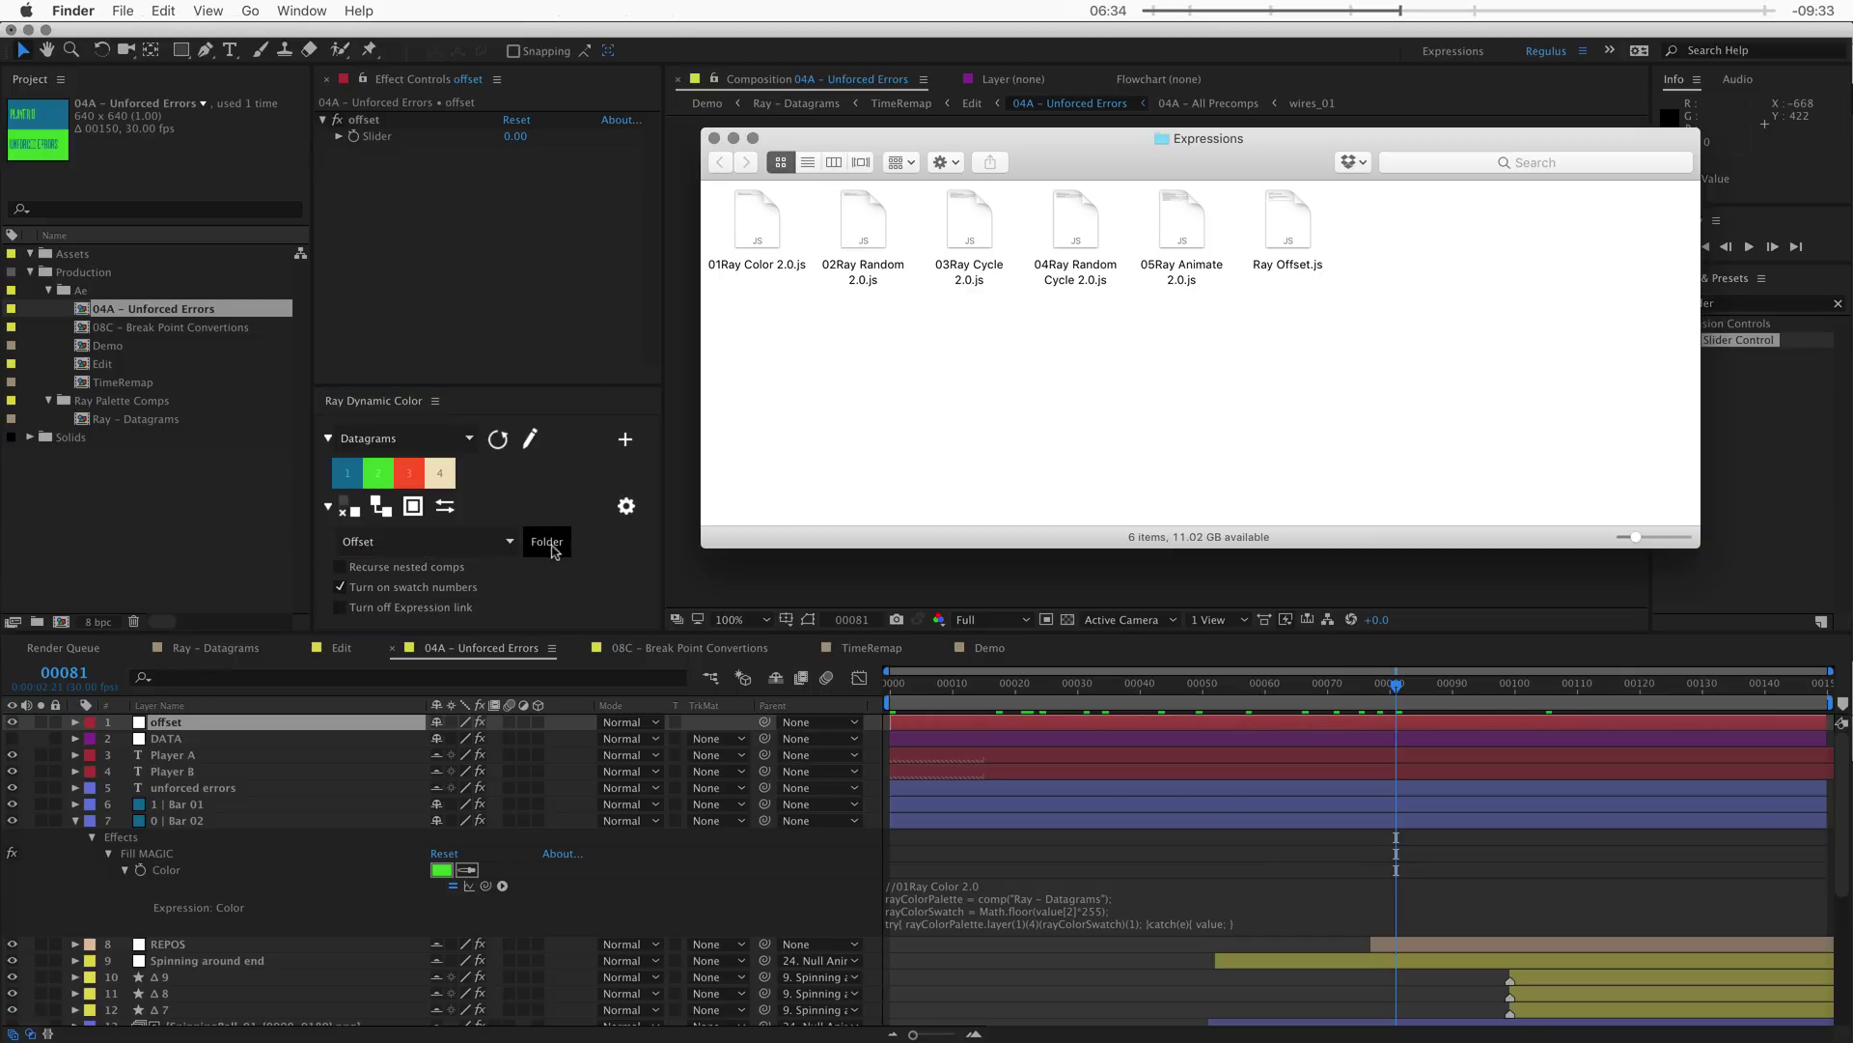
{"action": "left_click_drag", "start_coordinate": [1305, 403], "coordinate": [1282, 241]}
{"action": "left_click", "coordinate": [1289, 361]}
{"action": "left_click_drag", "start_coordinate": [1342, 346], "coordinate": [1280, 240]}
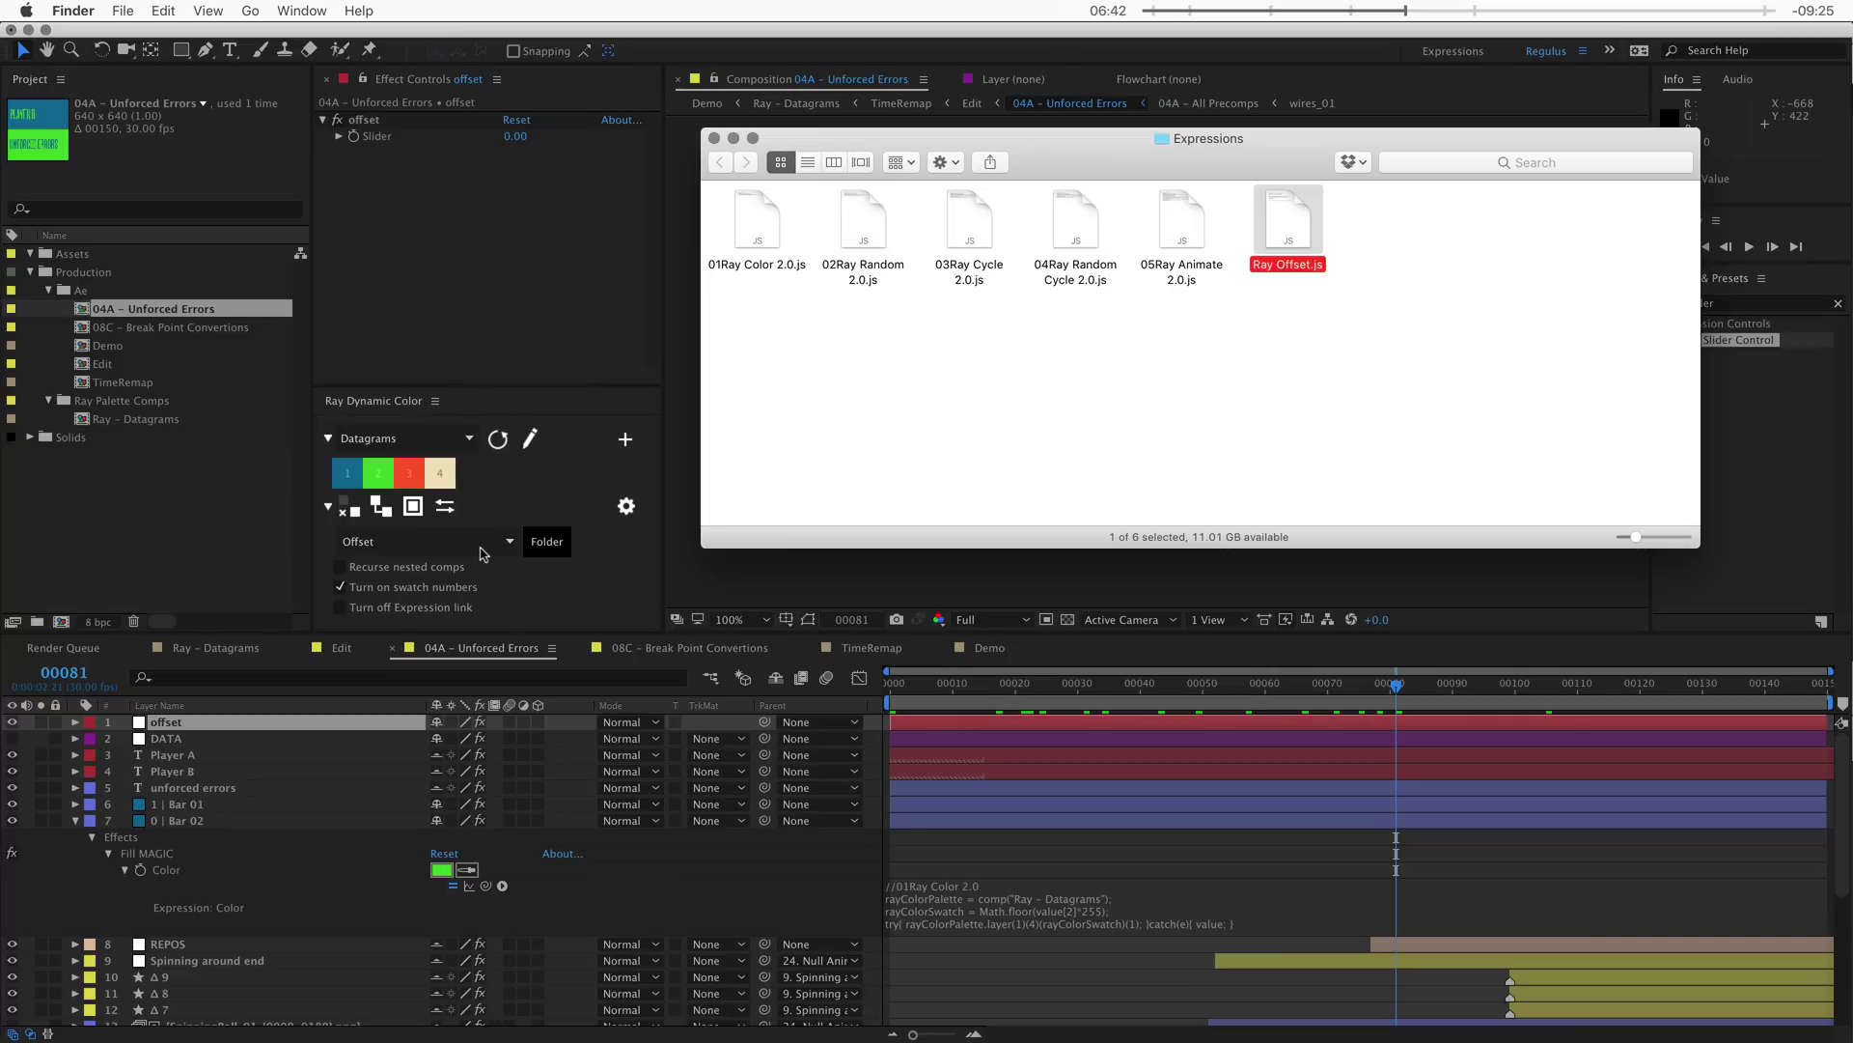
{"action": "left_click", "coordinate": [955, 370]}
{"action": "left_click", "coordinate": [484, 513]}
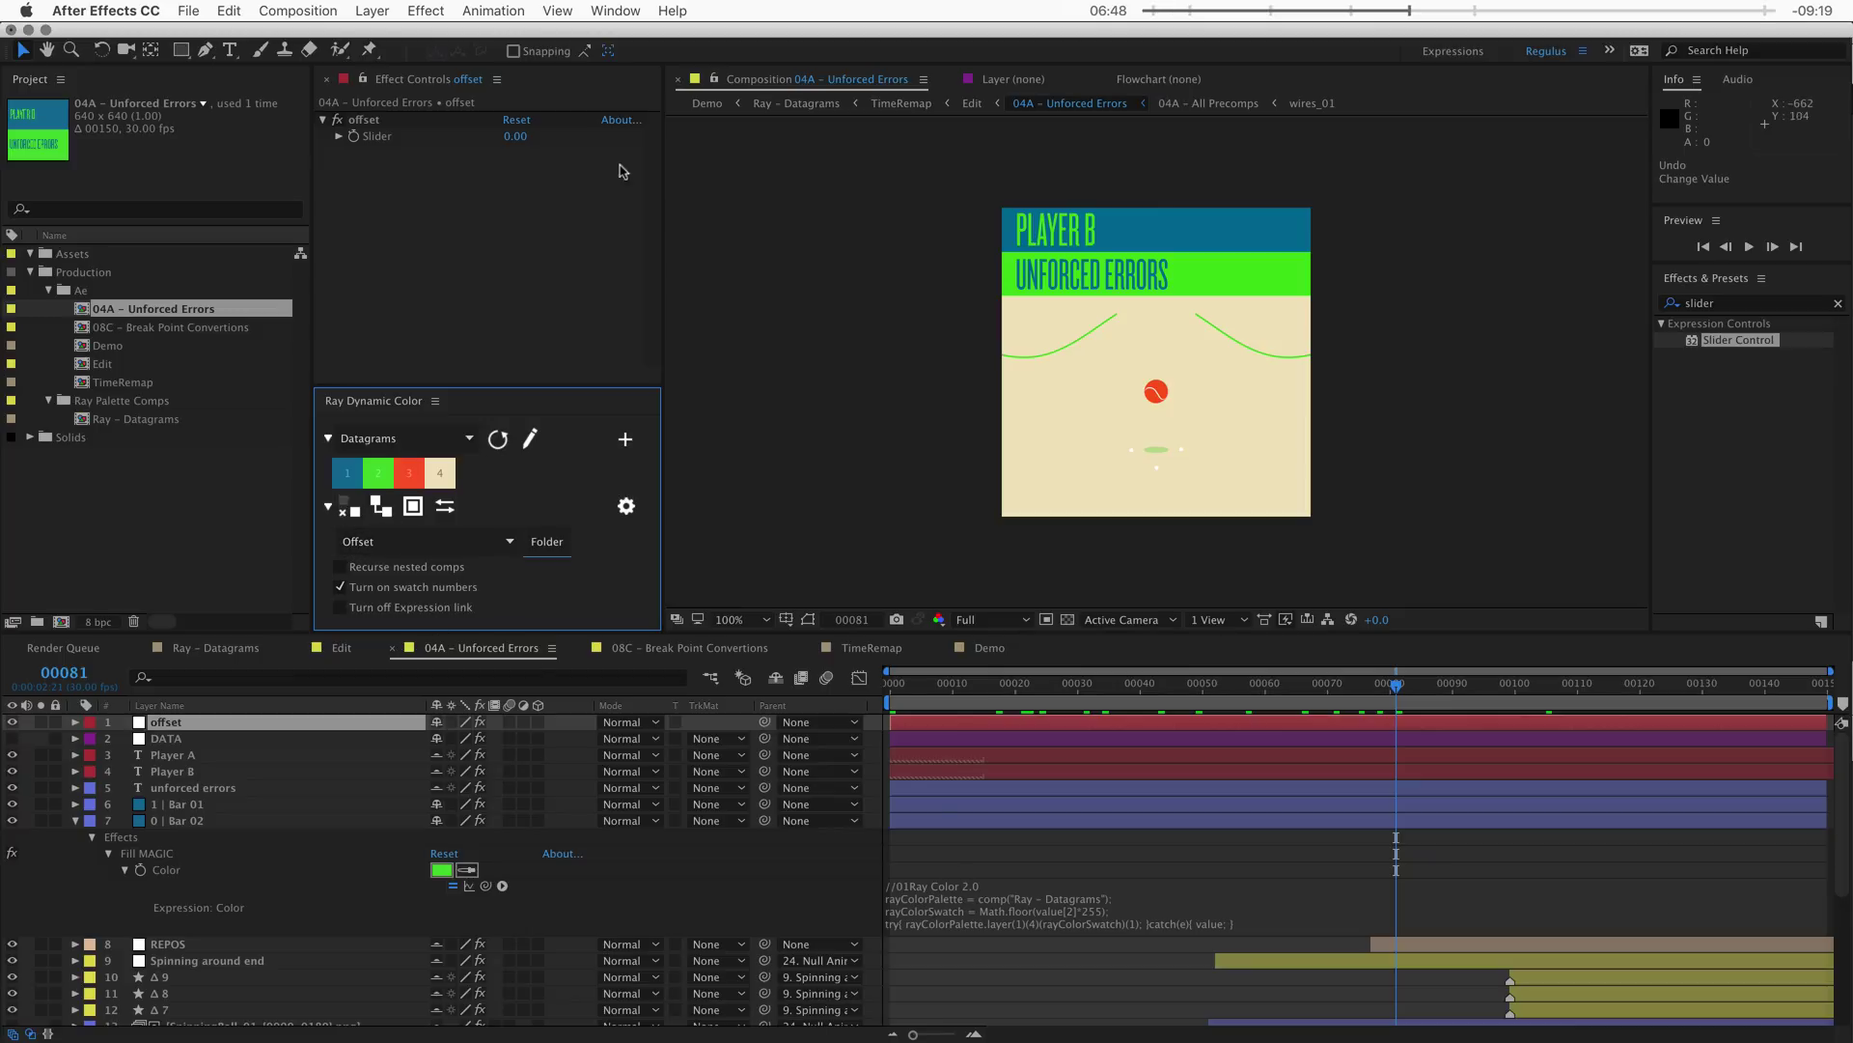
- Apply the Offset expression to all layers in the 04A - Unforced Errors composition and clear the selection
{"action": "left_click", "coordinate": [96, 896]}
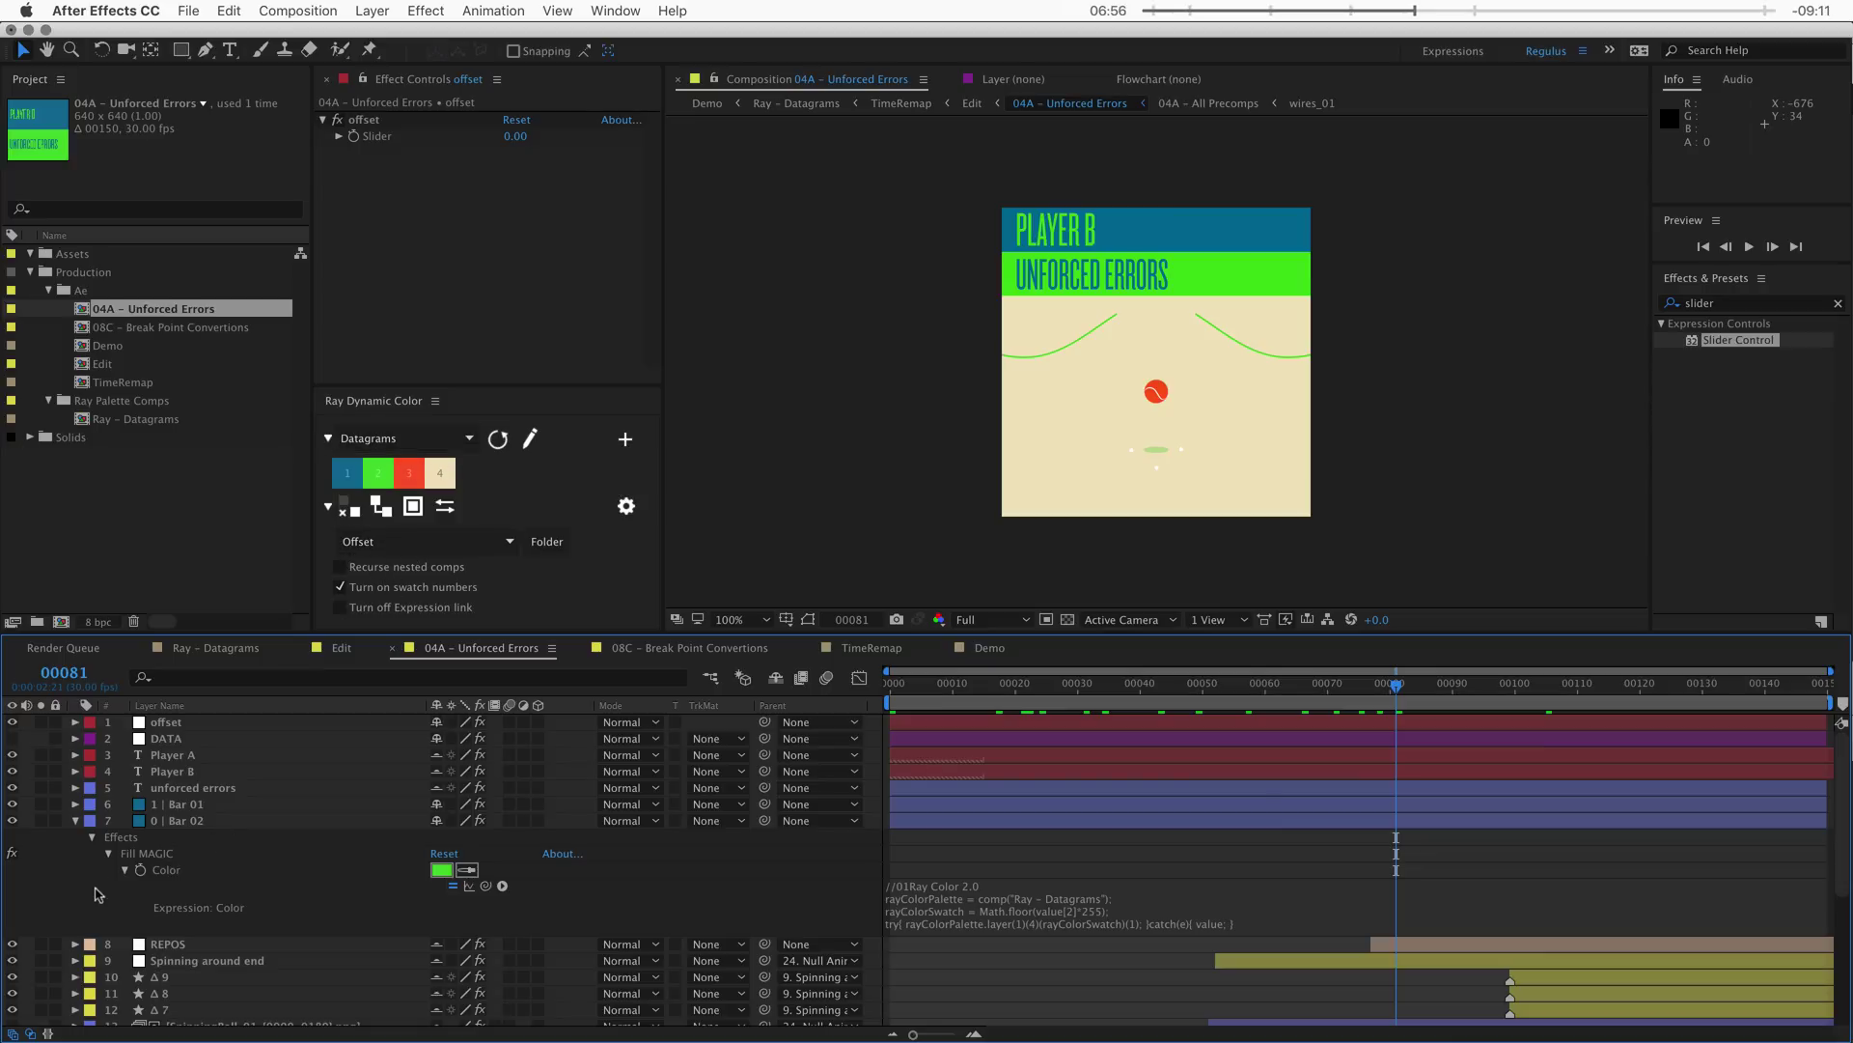
{"action": "key", "text": "super+a"}
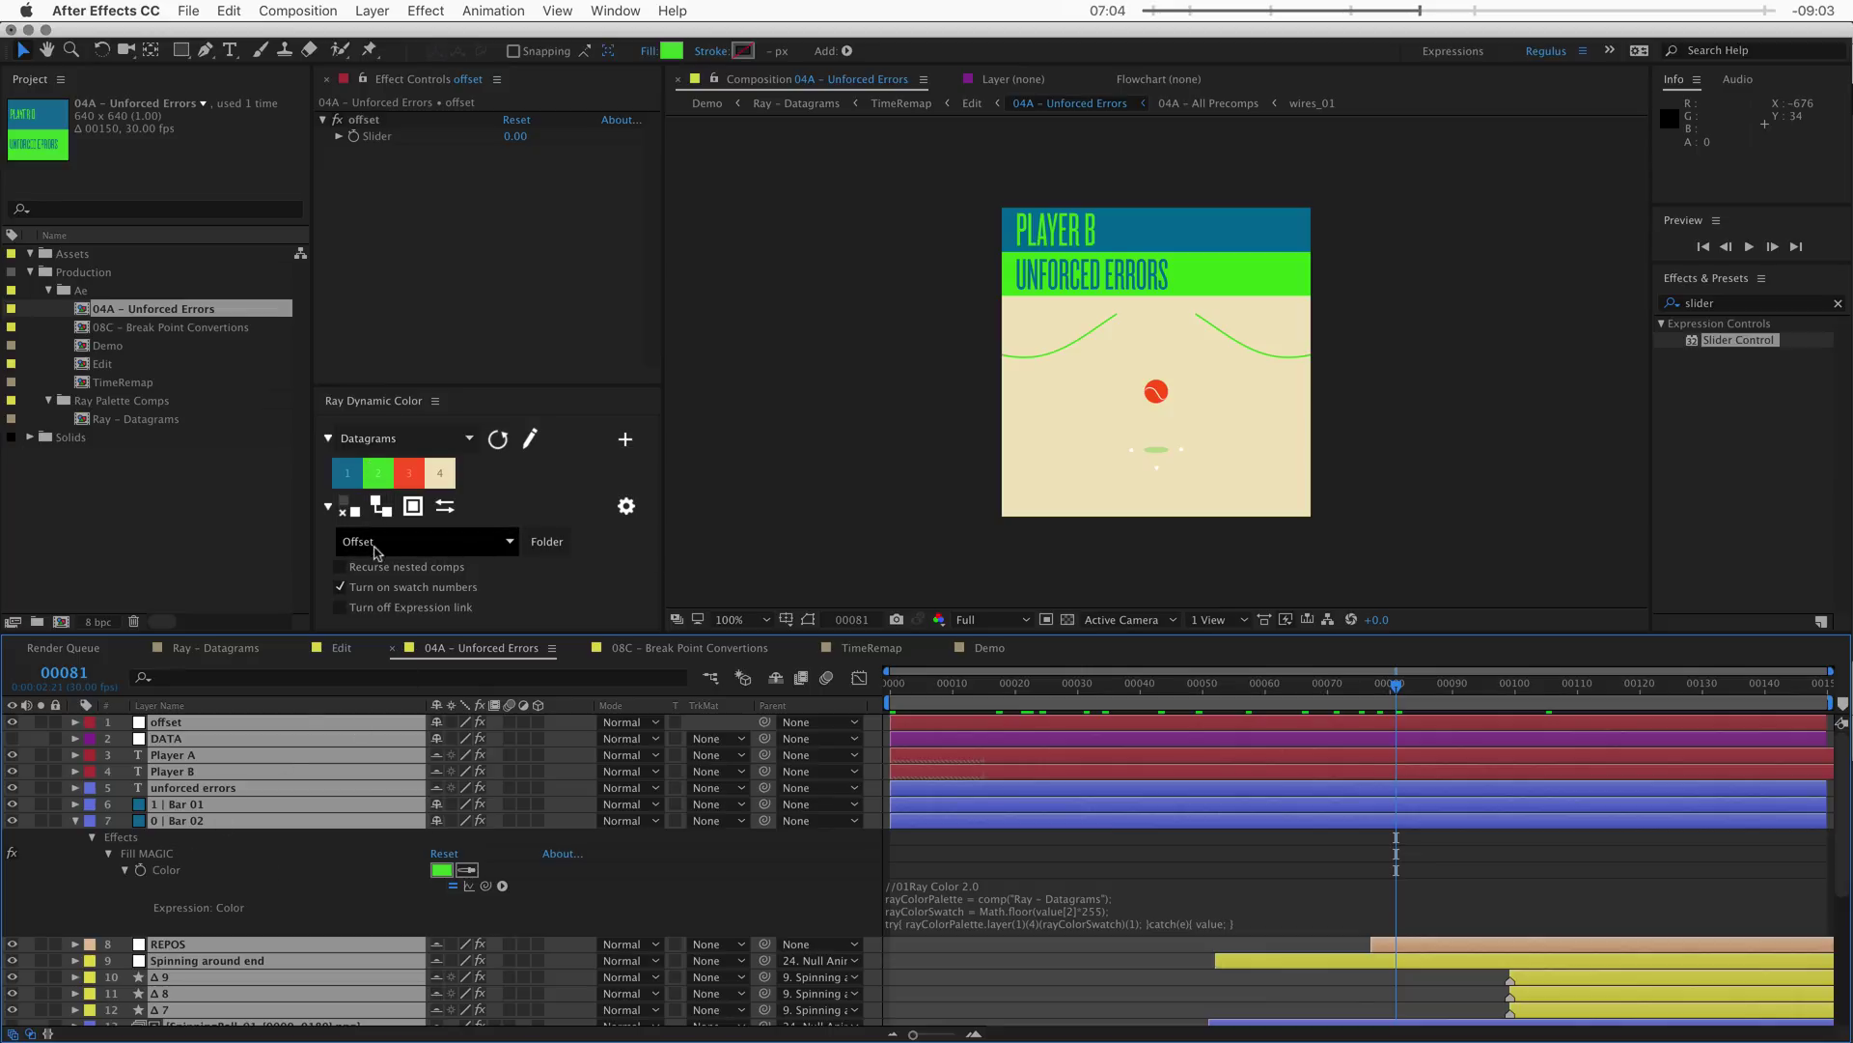
{"action": "left_click", "coordinate": [380, 505]}
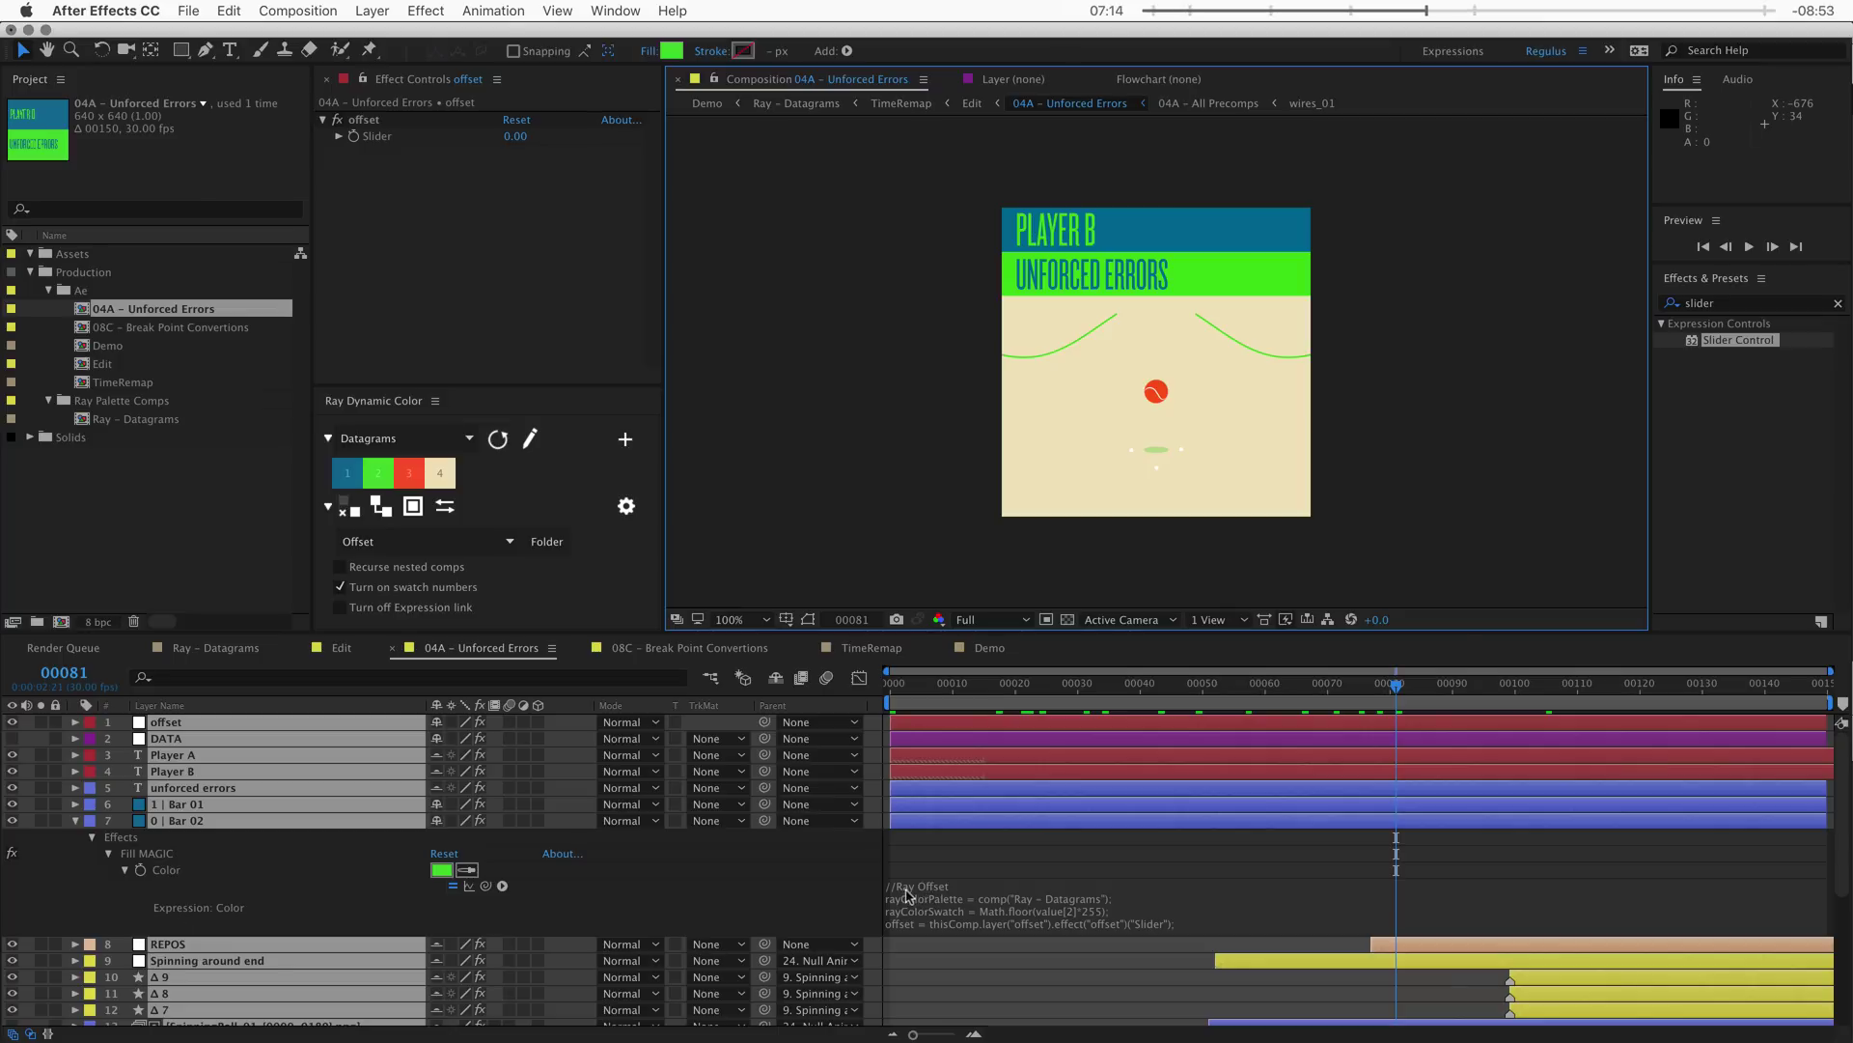
{"action": "left_click", "coordinate": [931, 892]}
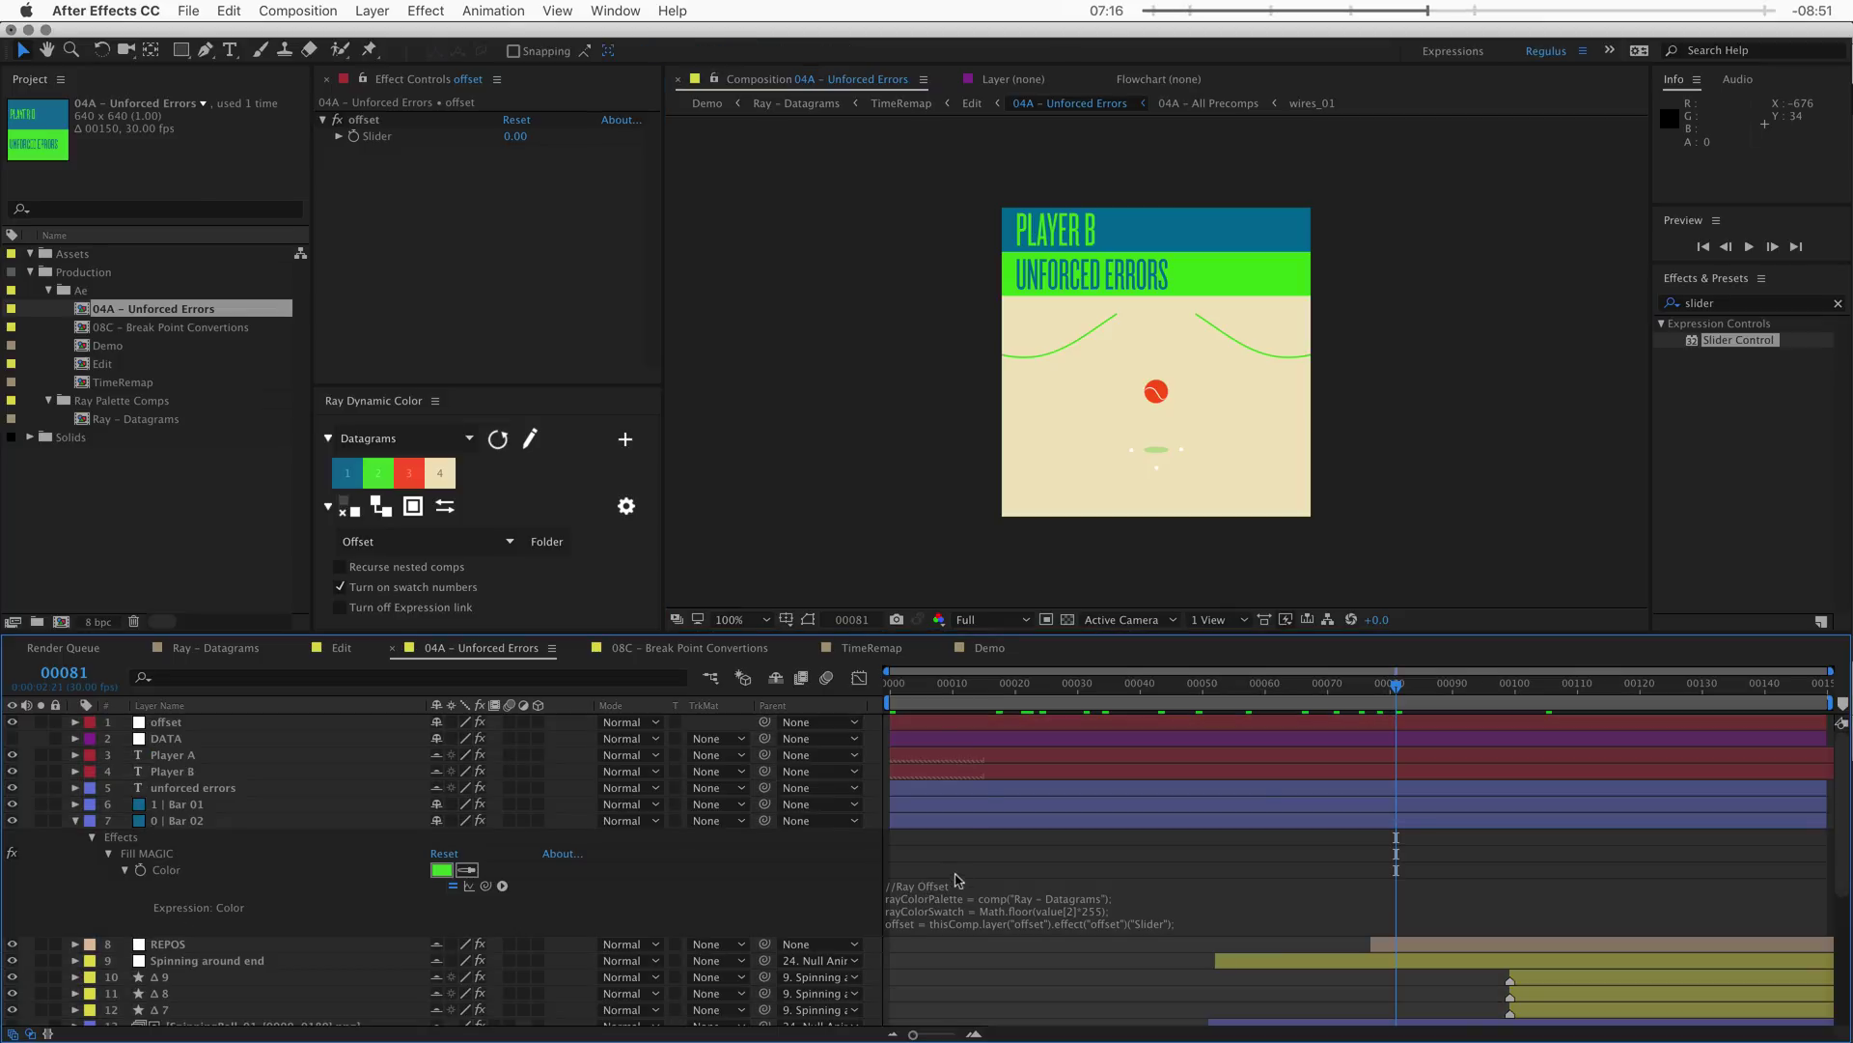
- Try different palette offsets with the offset layer's slider, starting at 1 and ending at 10
{"action": "left_click", "coordinate": [256, 724]}
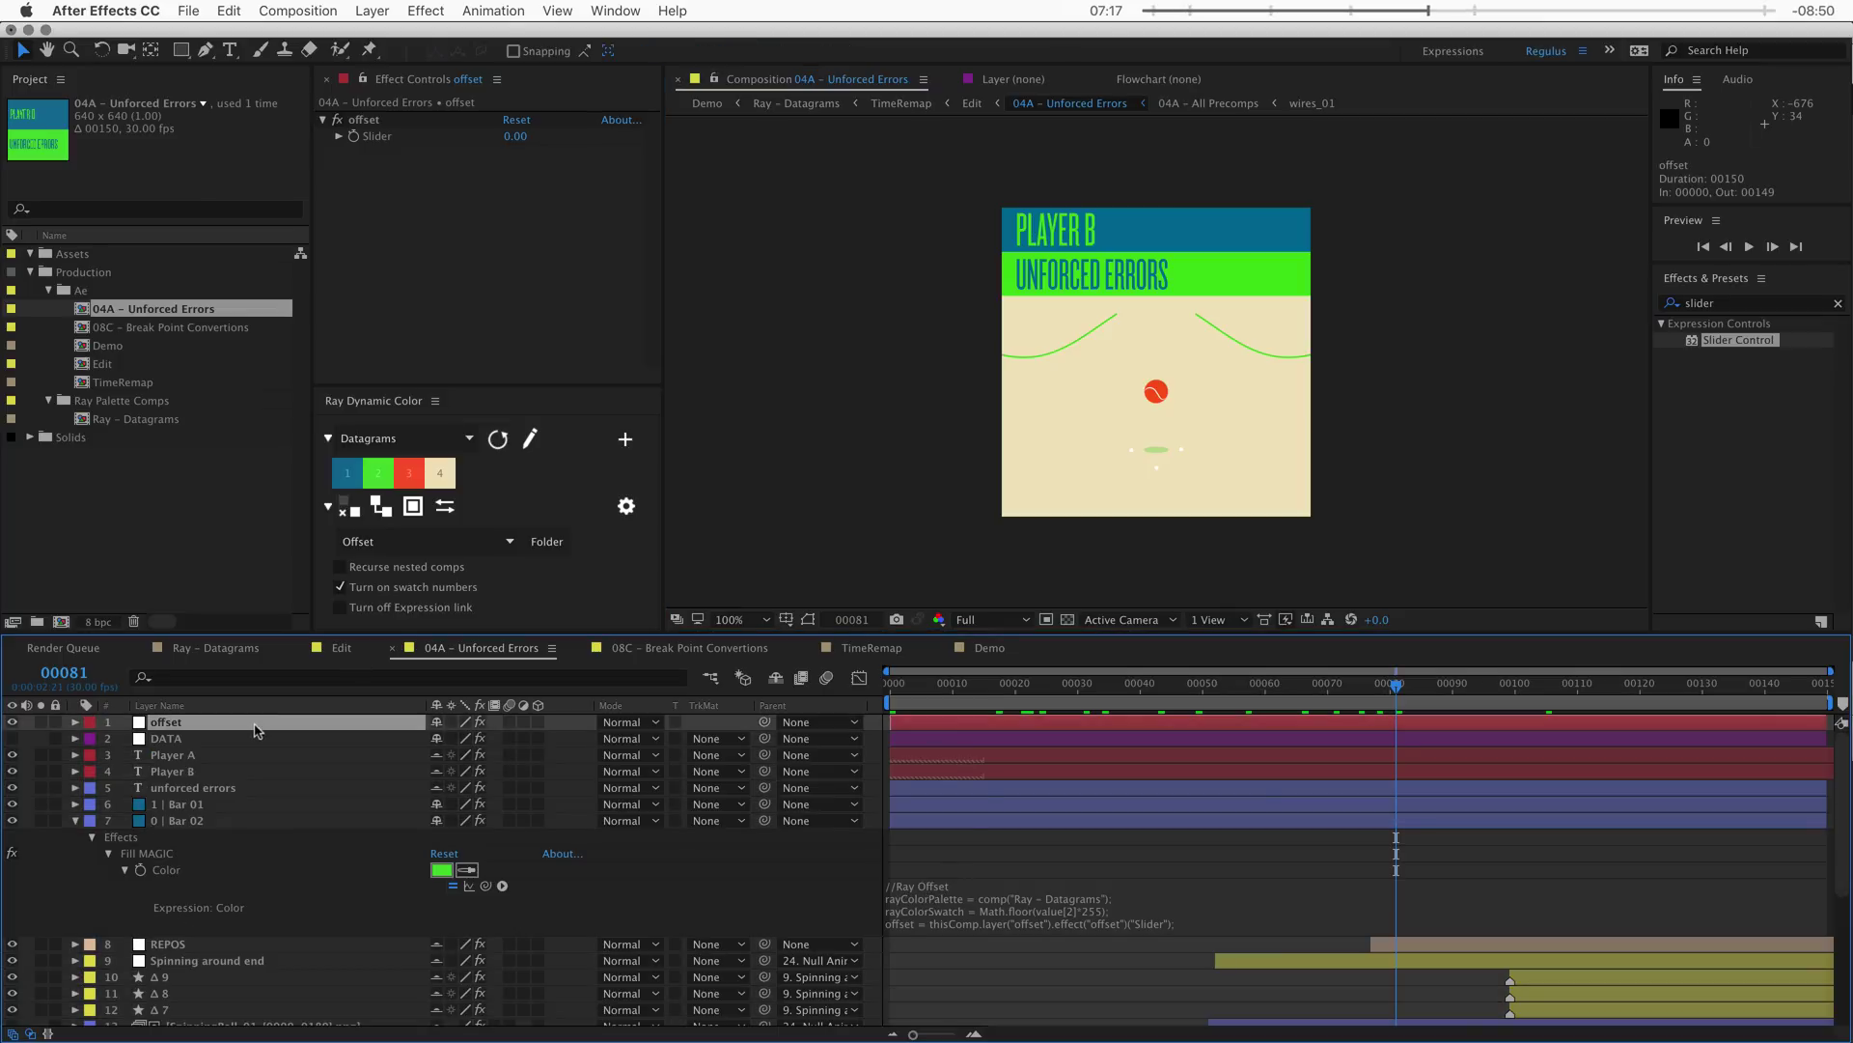
{"action": "left_click", "coordinate": [515, 136]}
{"action": "type", "text": "1"}
{"action": "key", "text": "Return"}
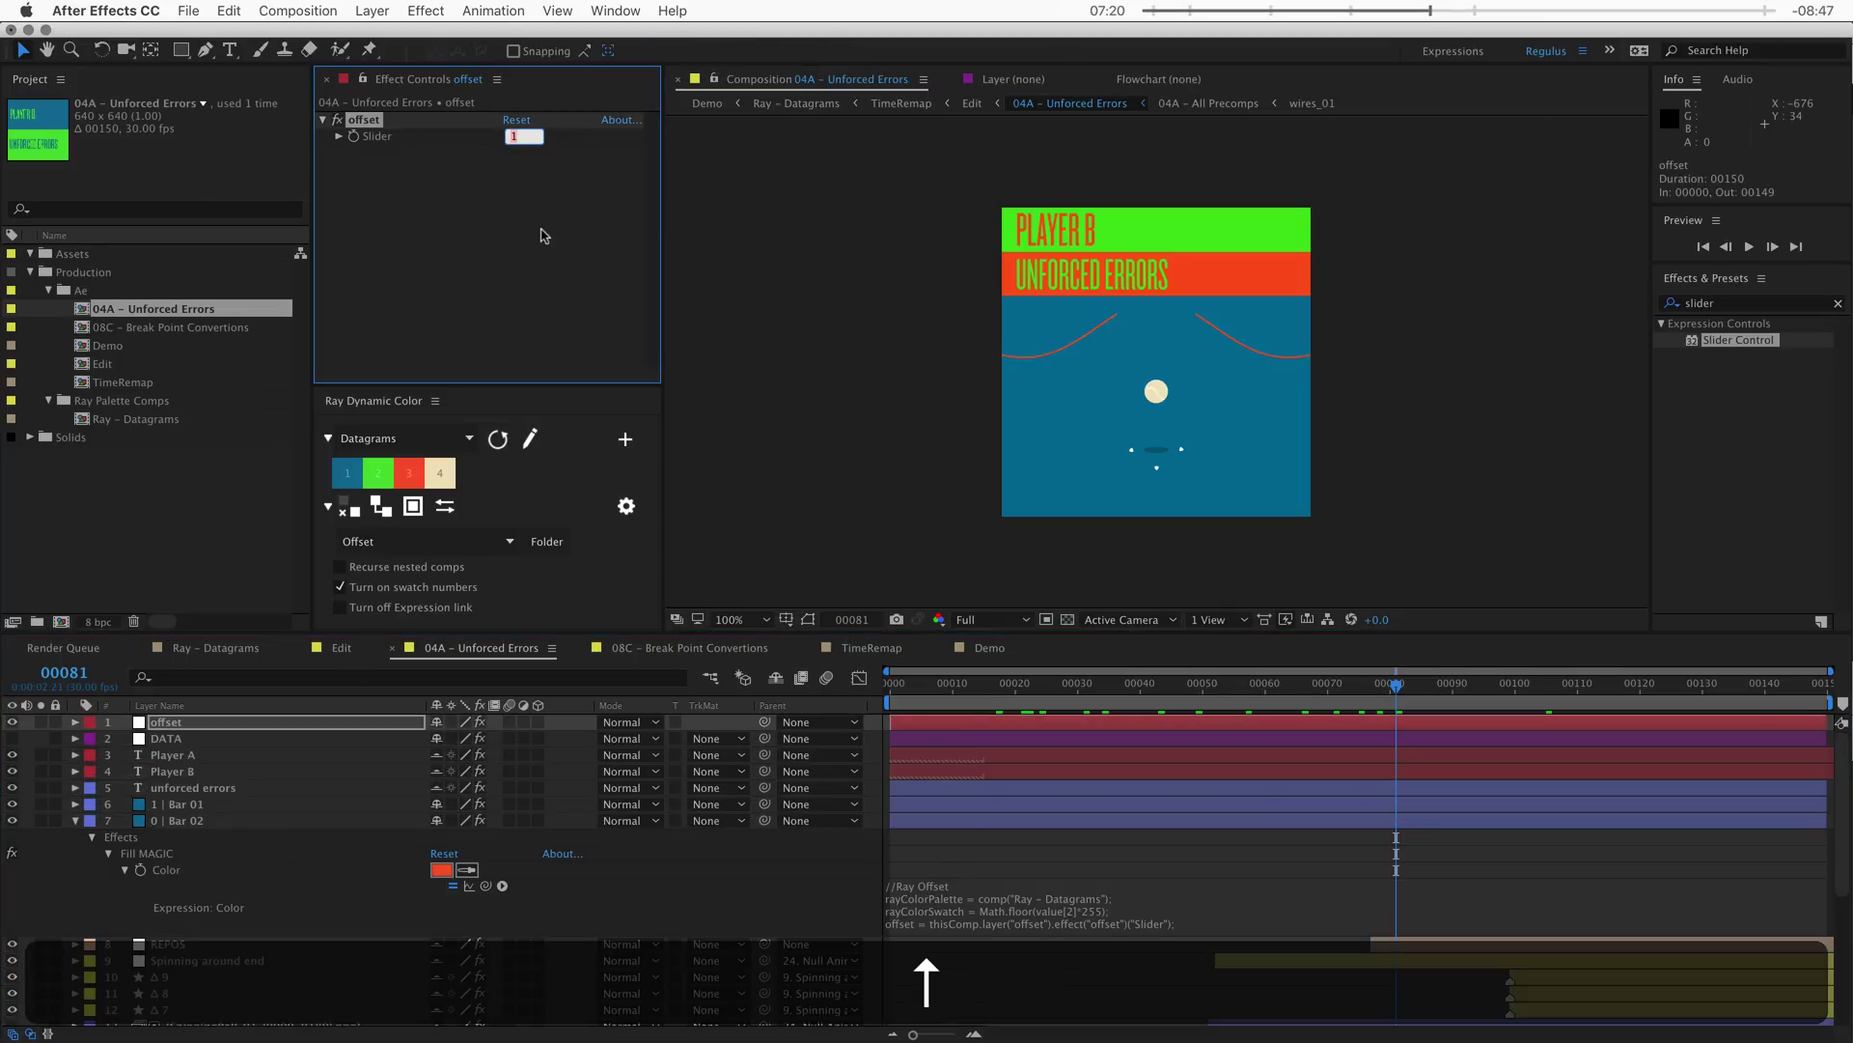
{"action": "key", "text": "Up"}
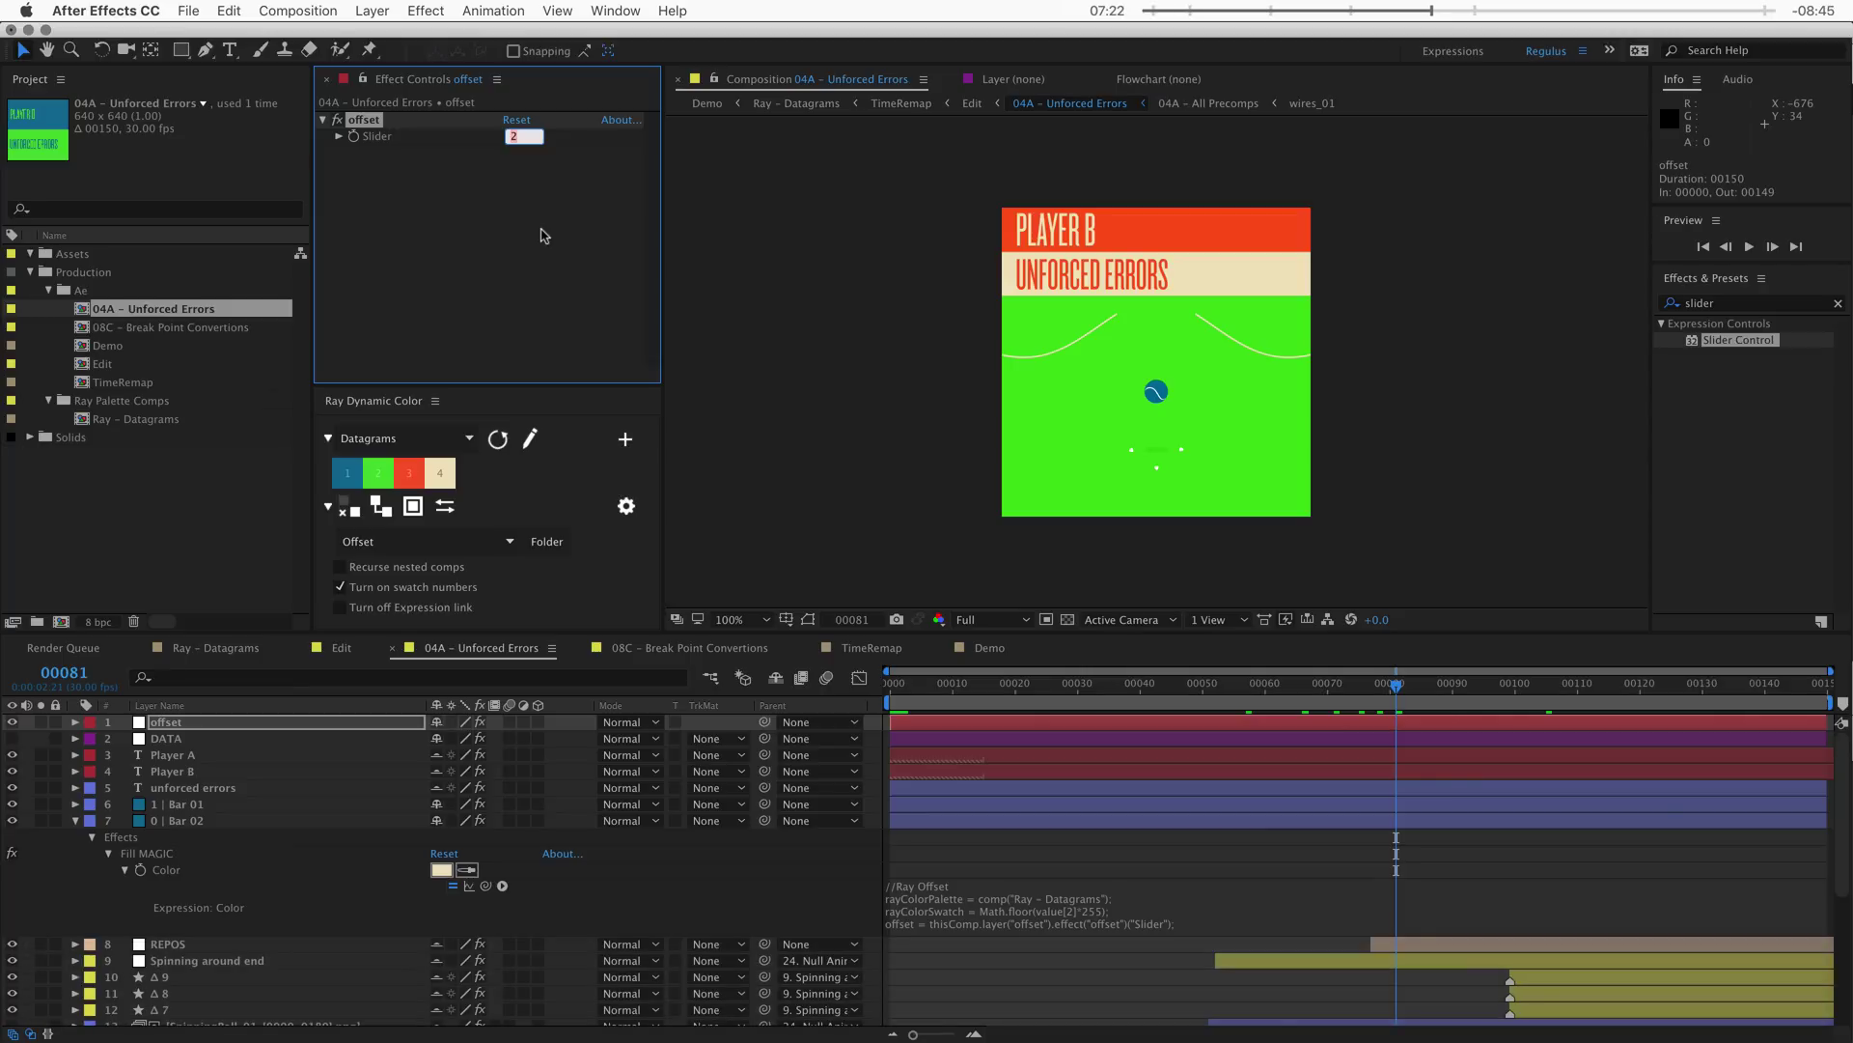
{"action": "key", "text": "Up"}
{"action": "key", "text": "Up"}
{"action": "key", "text": "Up"}
{"action": "key", "text": "Up"}
{"action": "key", "text": "Up"}
{"action": "key", "text": "Up"}
{"action": "key", "text": "Up"}
{"action": "key", "text": "Up"}
{"action": "key", "text": "Up"}
{"action": "key", "text": "Up"}
{"action": "key", "text": "Up"}
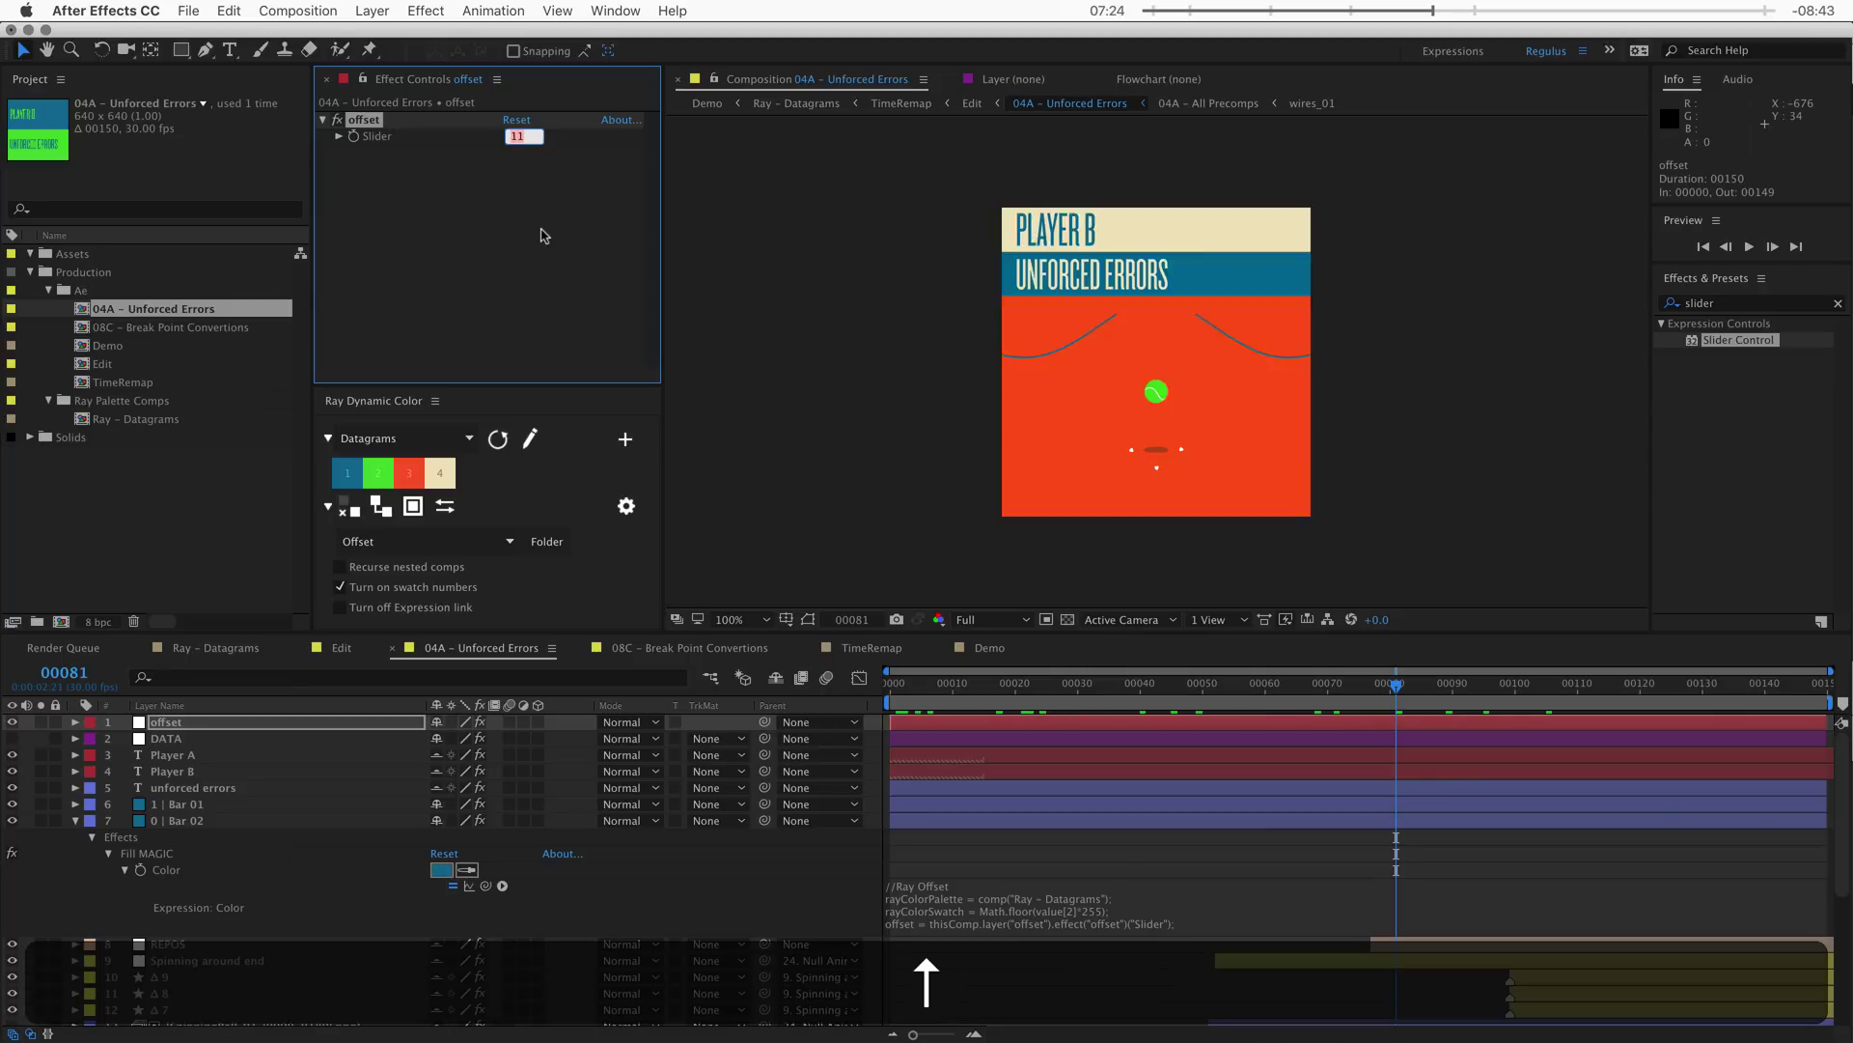
{"action": "key", "text": "Down"}
{"action": "key", "text": "Down"}
{"action": "key", "text": "Down"}
{"action": "key", "text": "Down"}
{"action": "key", "text": "Down"}
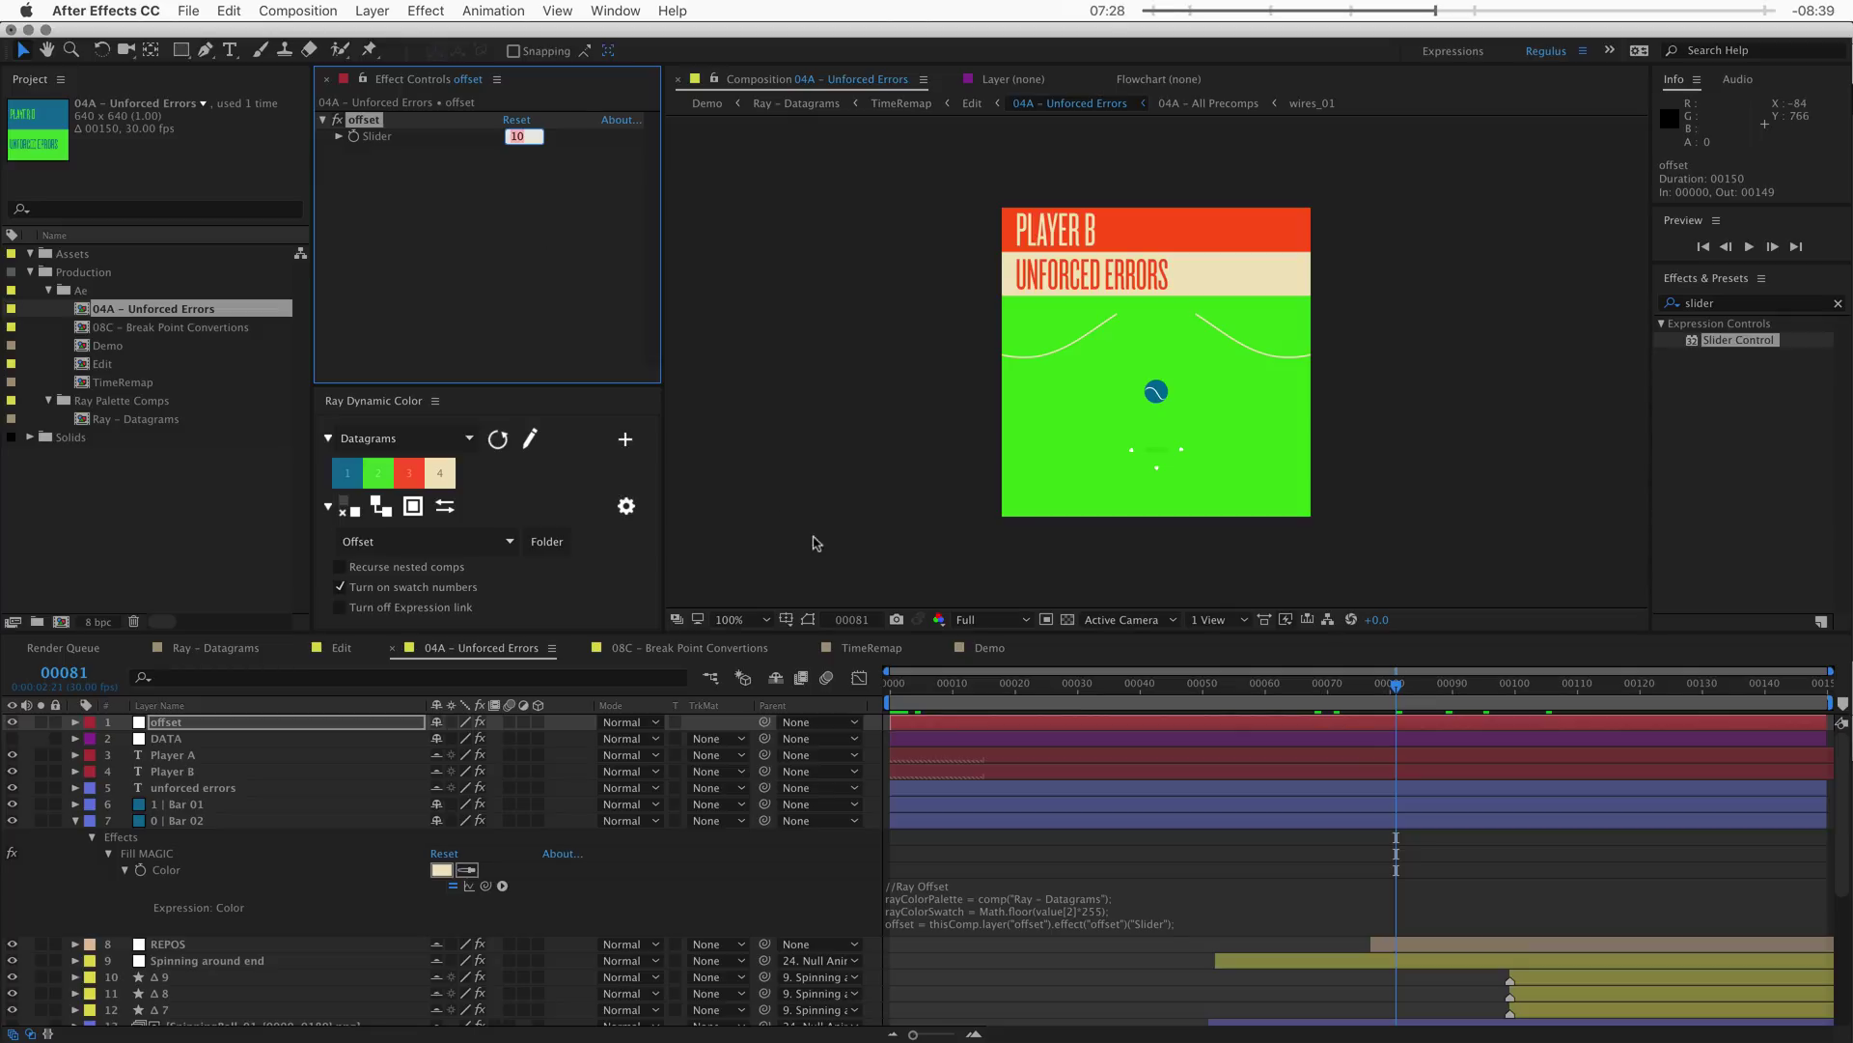
- Expand the offset layer in the 04A - Unforced Errors composition to expose its Slider property
{"action": "left_click", "coordinate": [711, 677]}
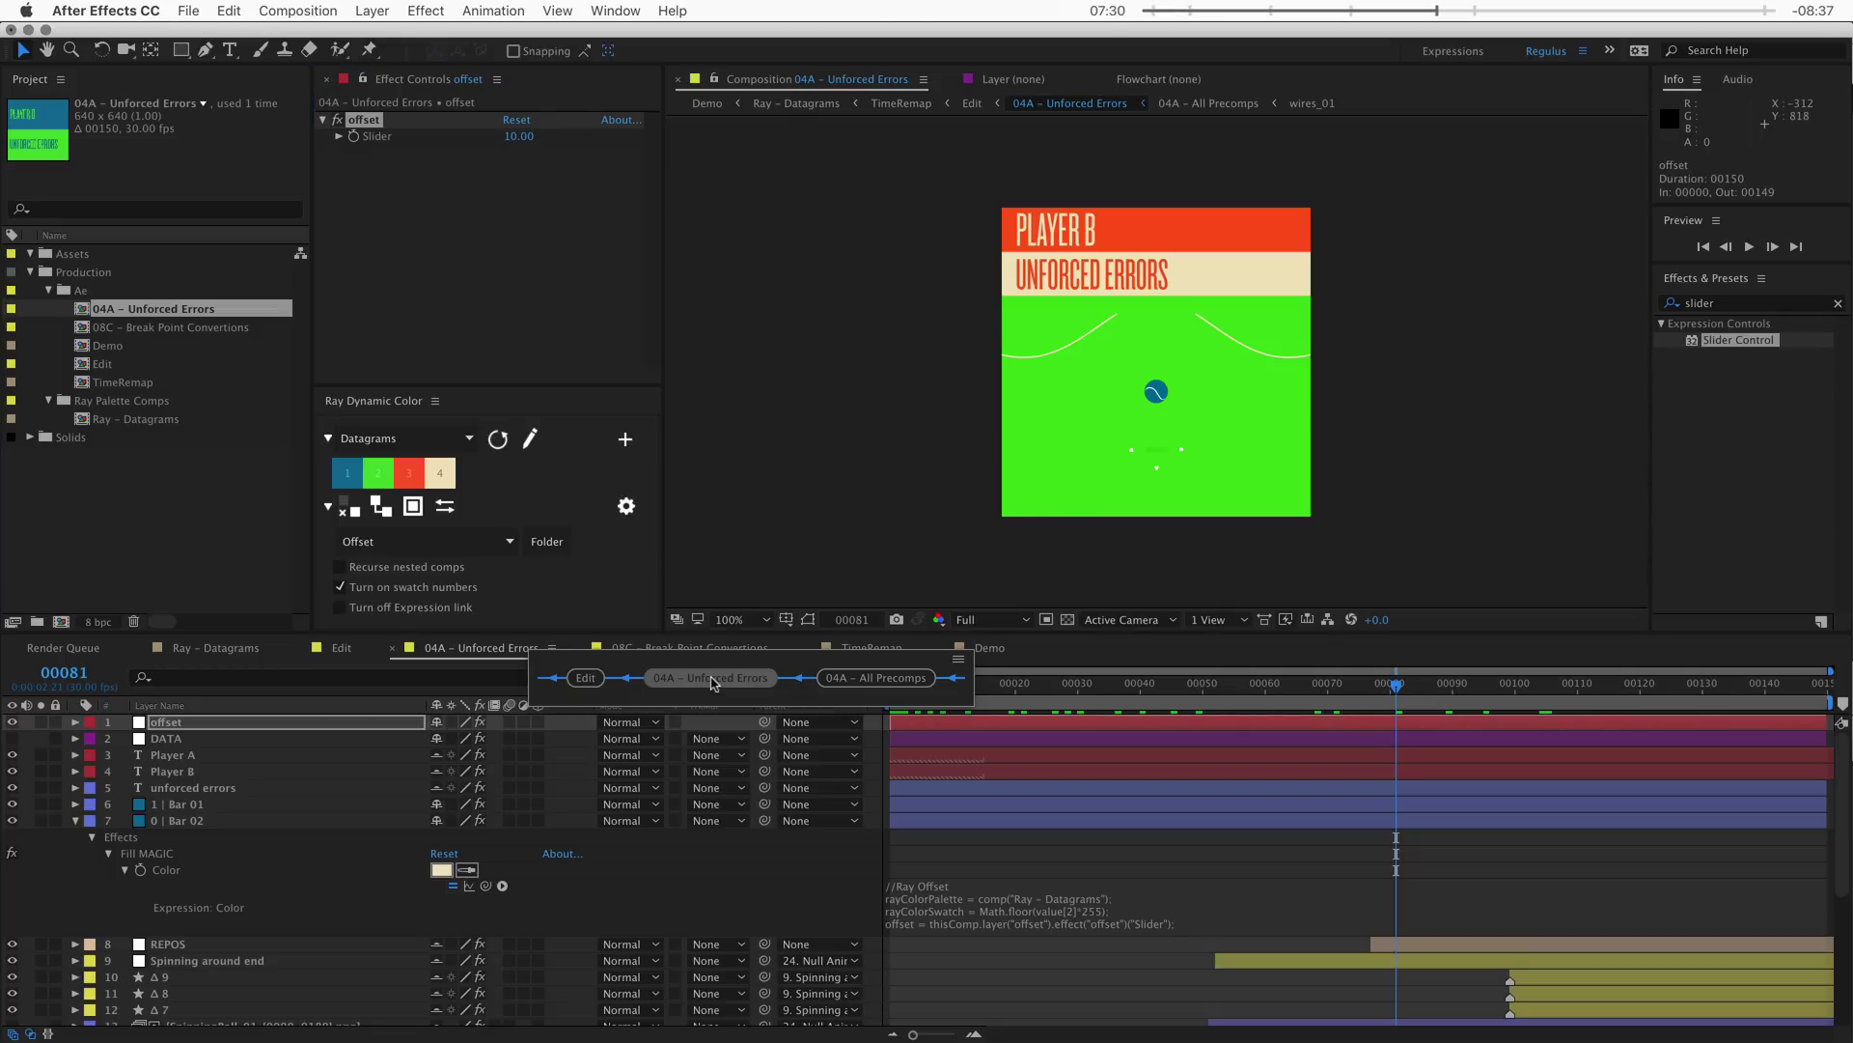
{"action": "left_click", "coordinate": [710, 677]}
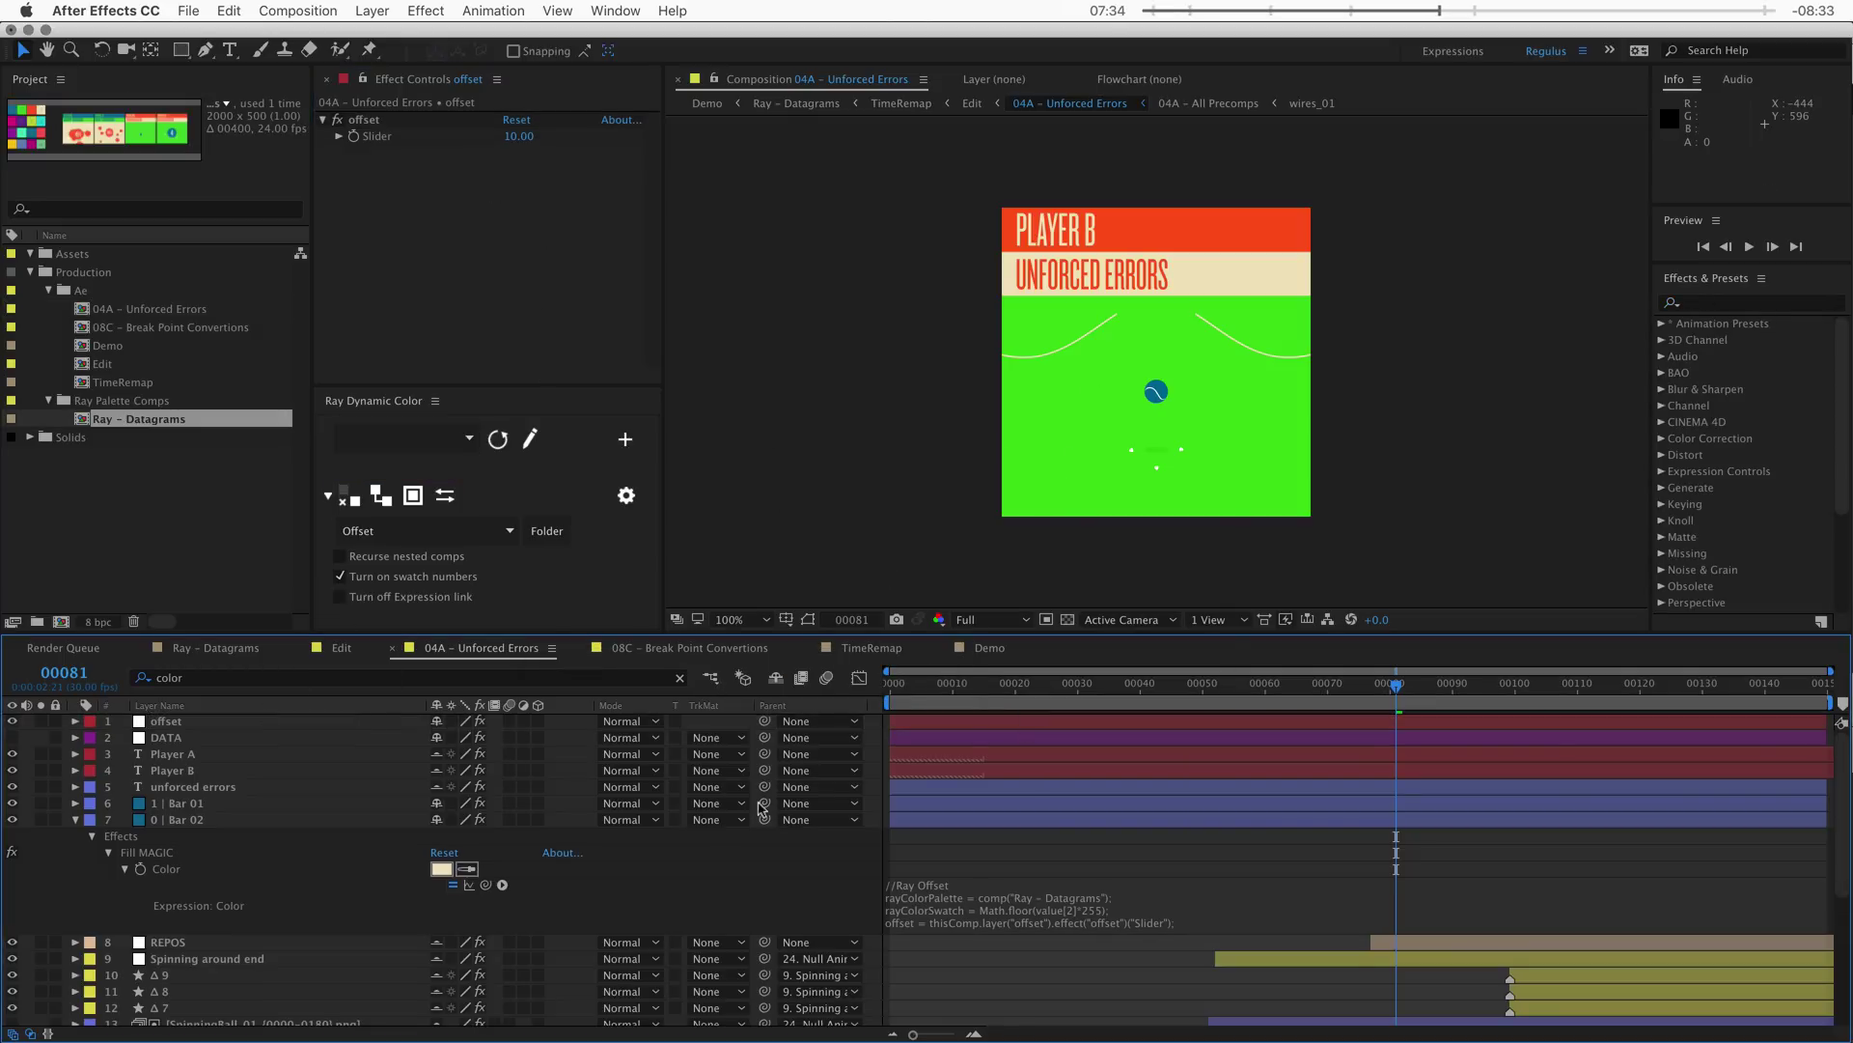
{"action": "left_click", "coordinate": [157, 722]}
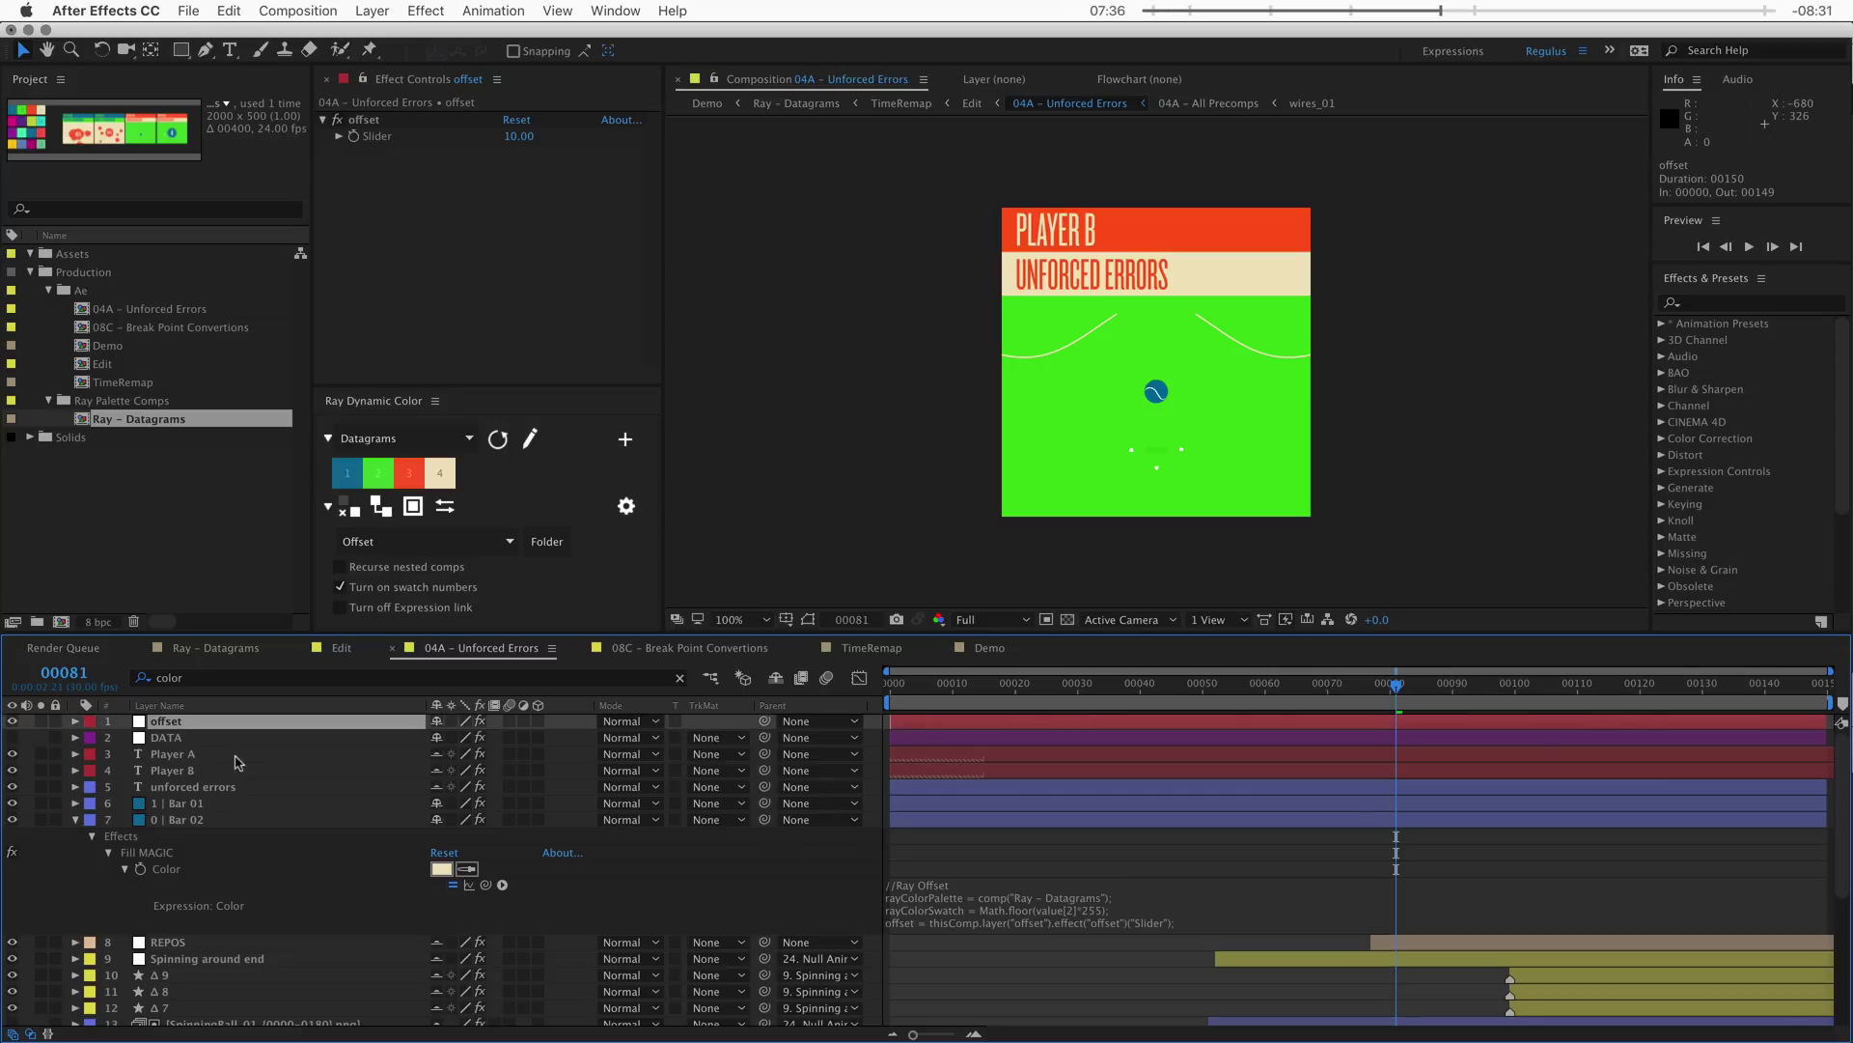
{"action": "double_click", "coordinate": [372, 138]}
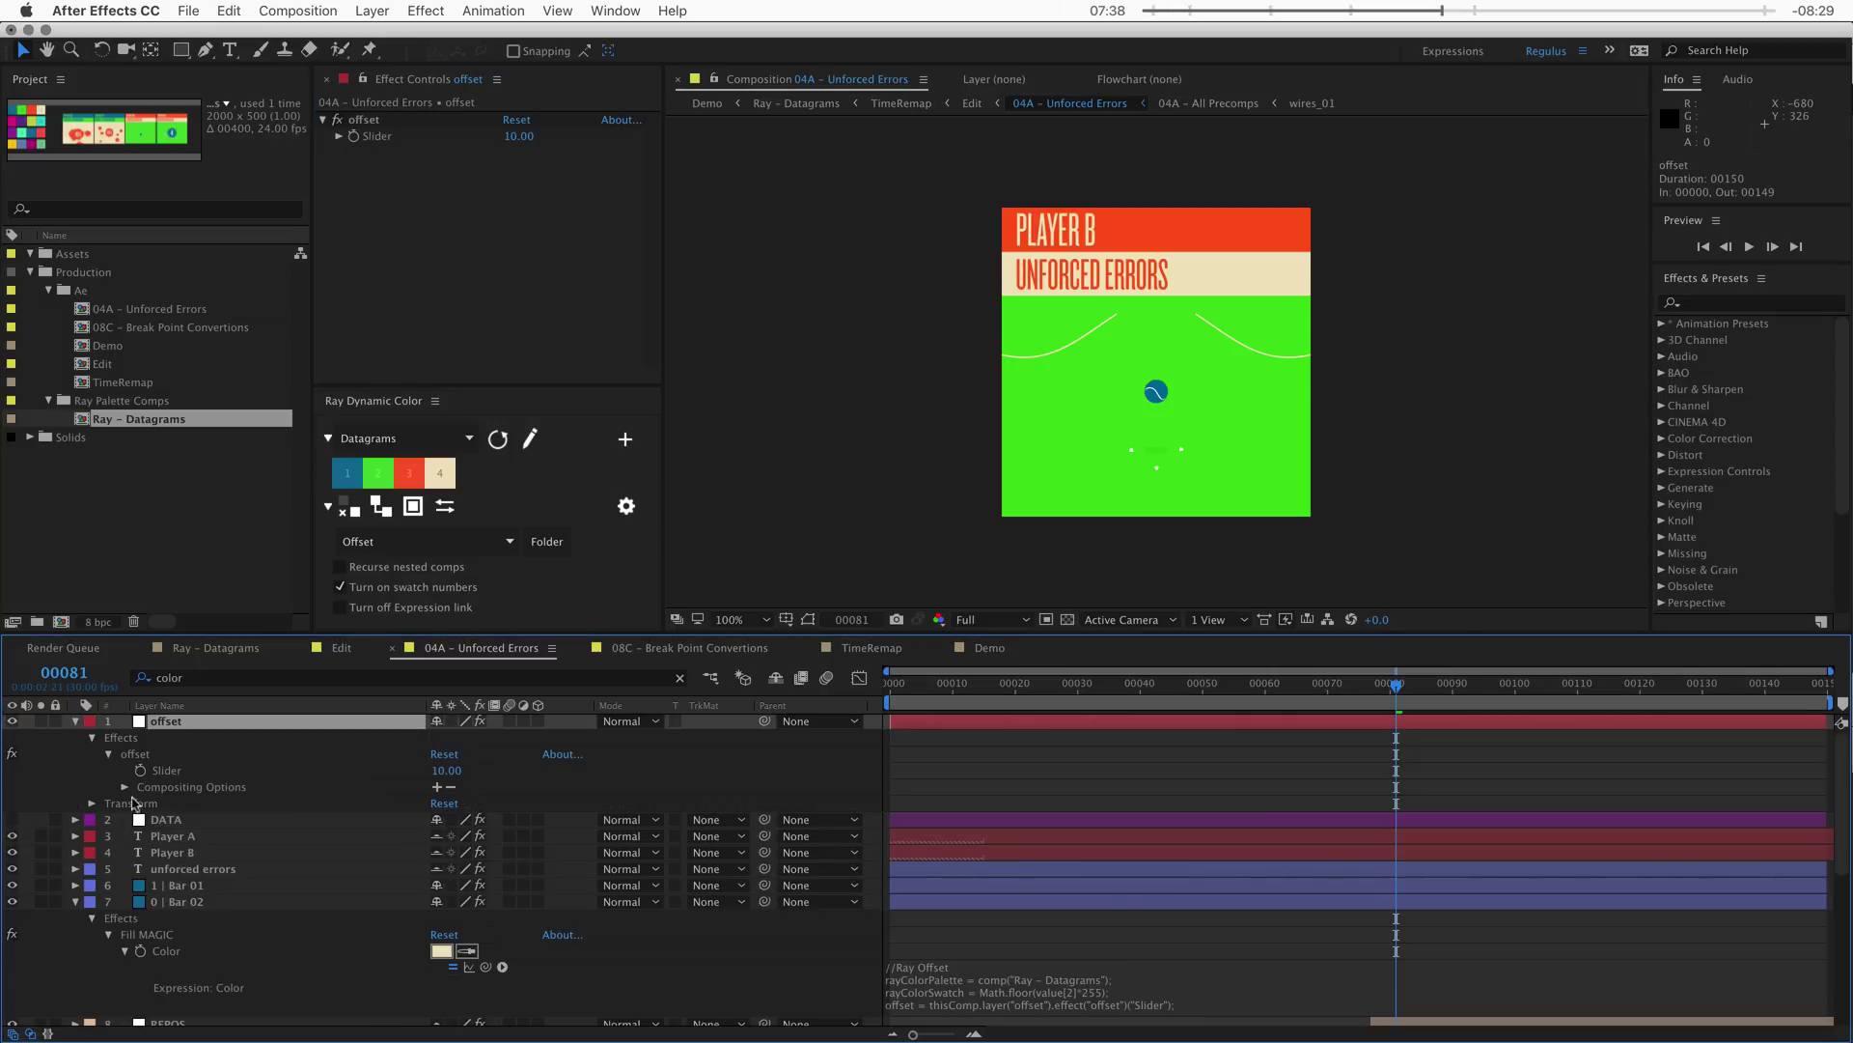
- Open the Ray - Datagrams palette composition and add a null layer named offset
{"action": "left_click", "coordinate": [530, 439]}
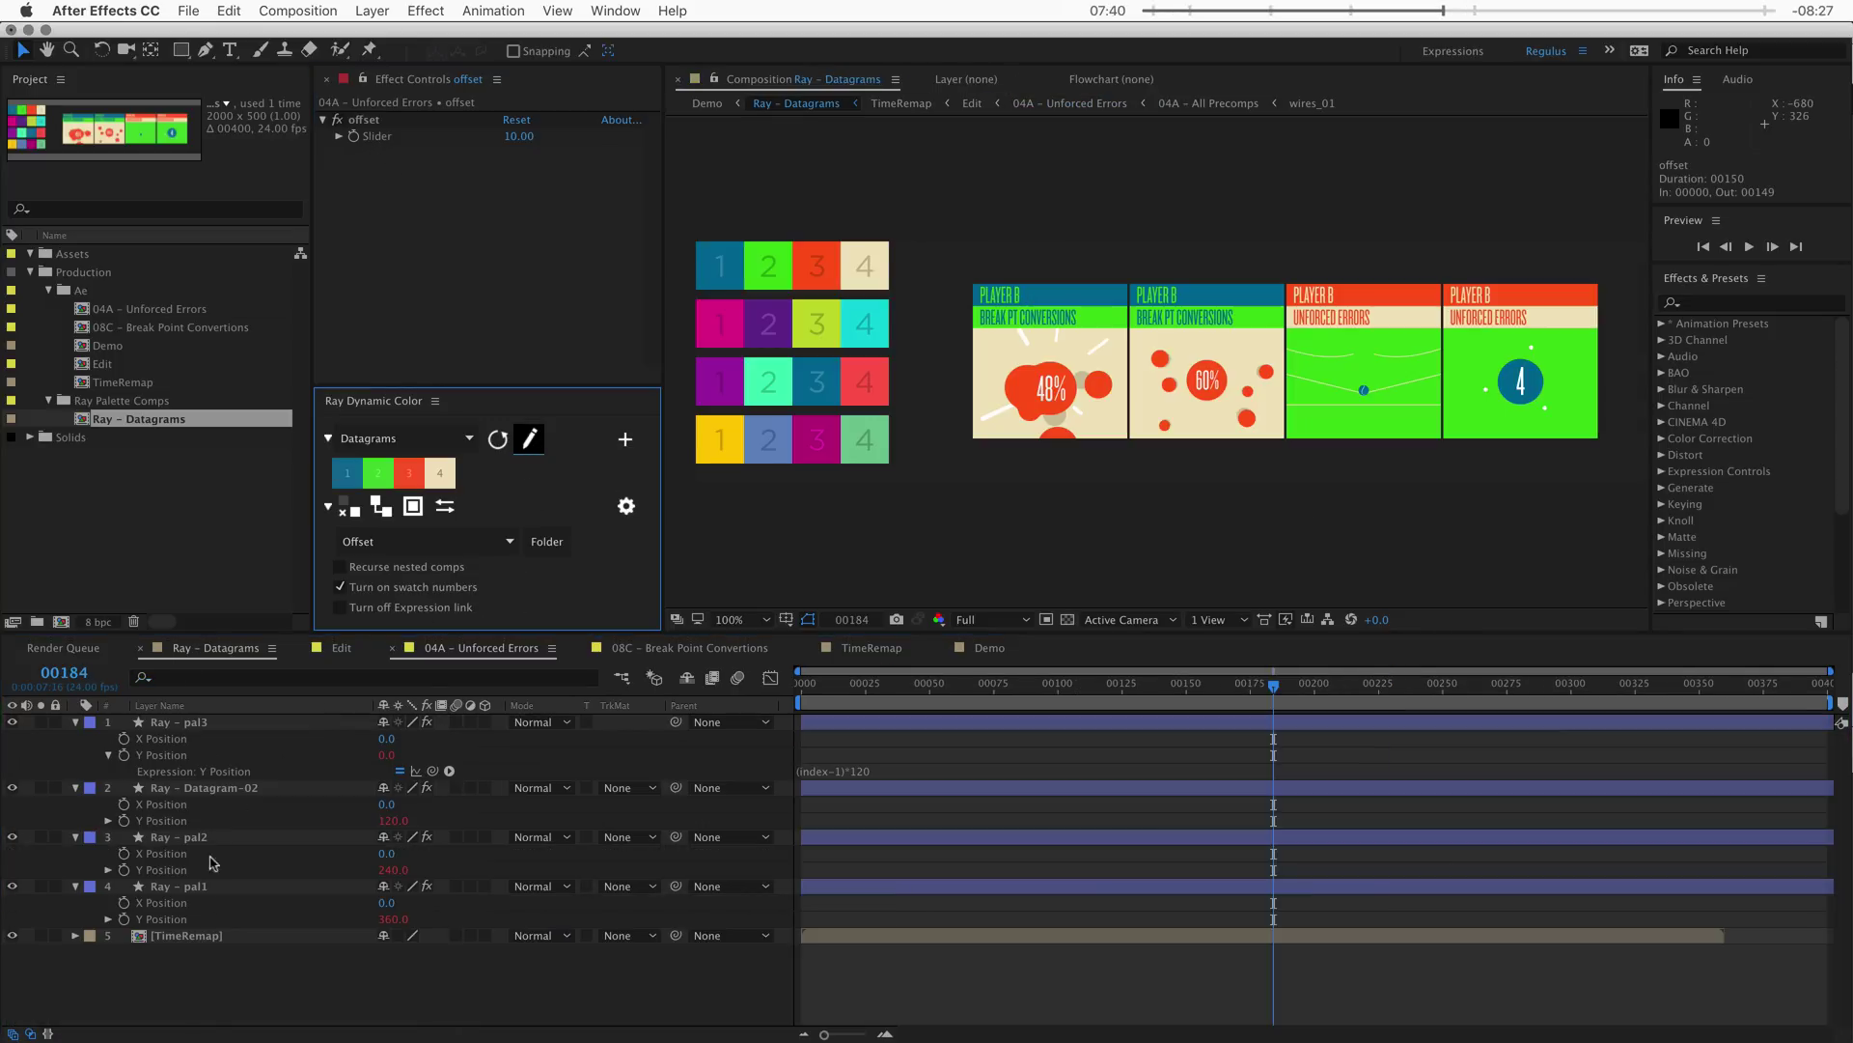
{"action": "left_click", "coordinate": [216, 1021]}
{"action": "key", "text": "alt+shift+super+y"}
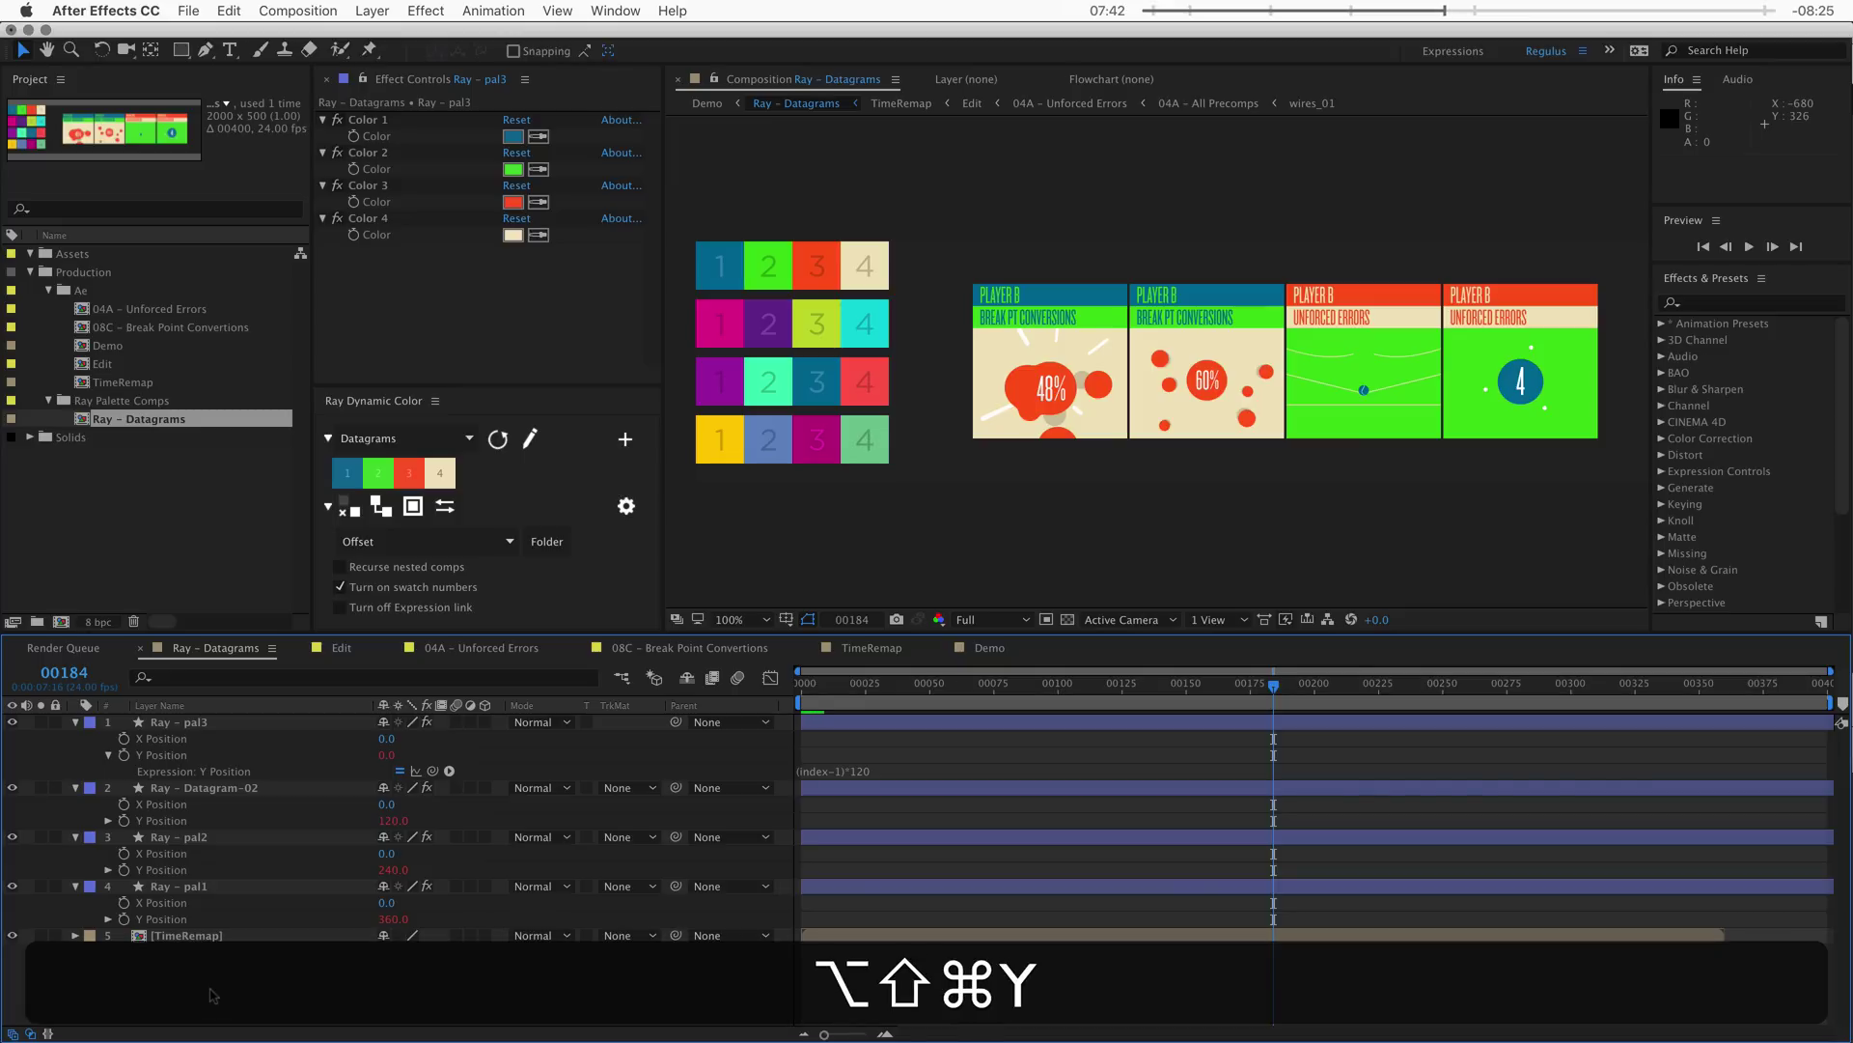
{"action": "key", "text": "Return"}
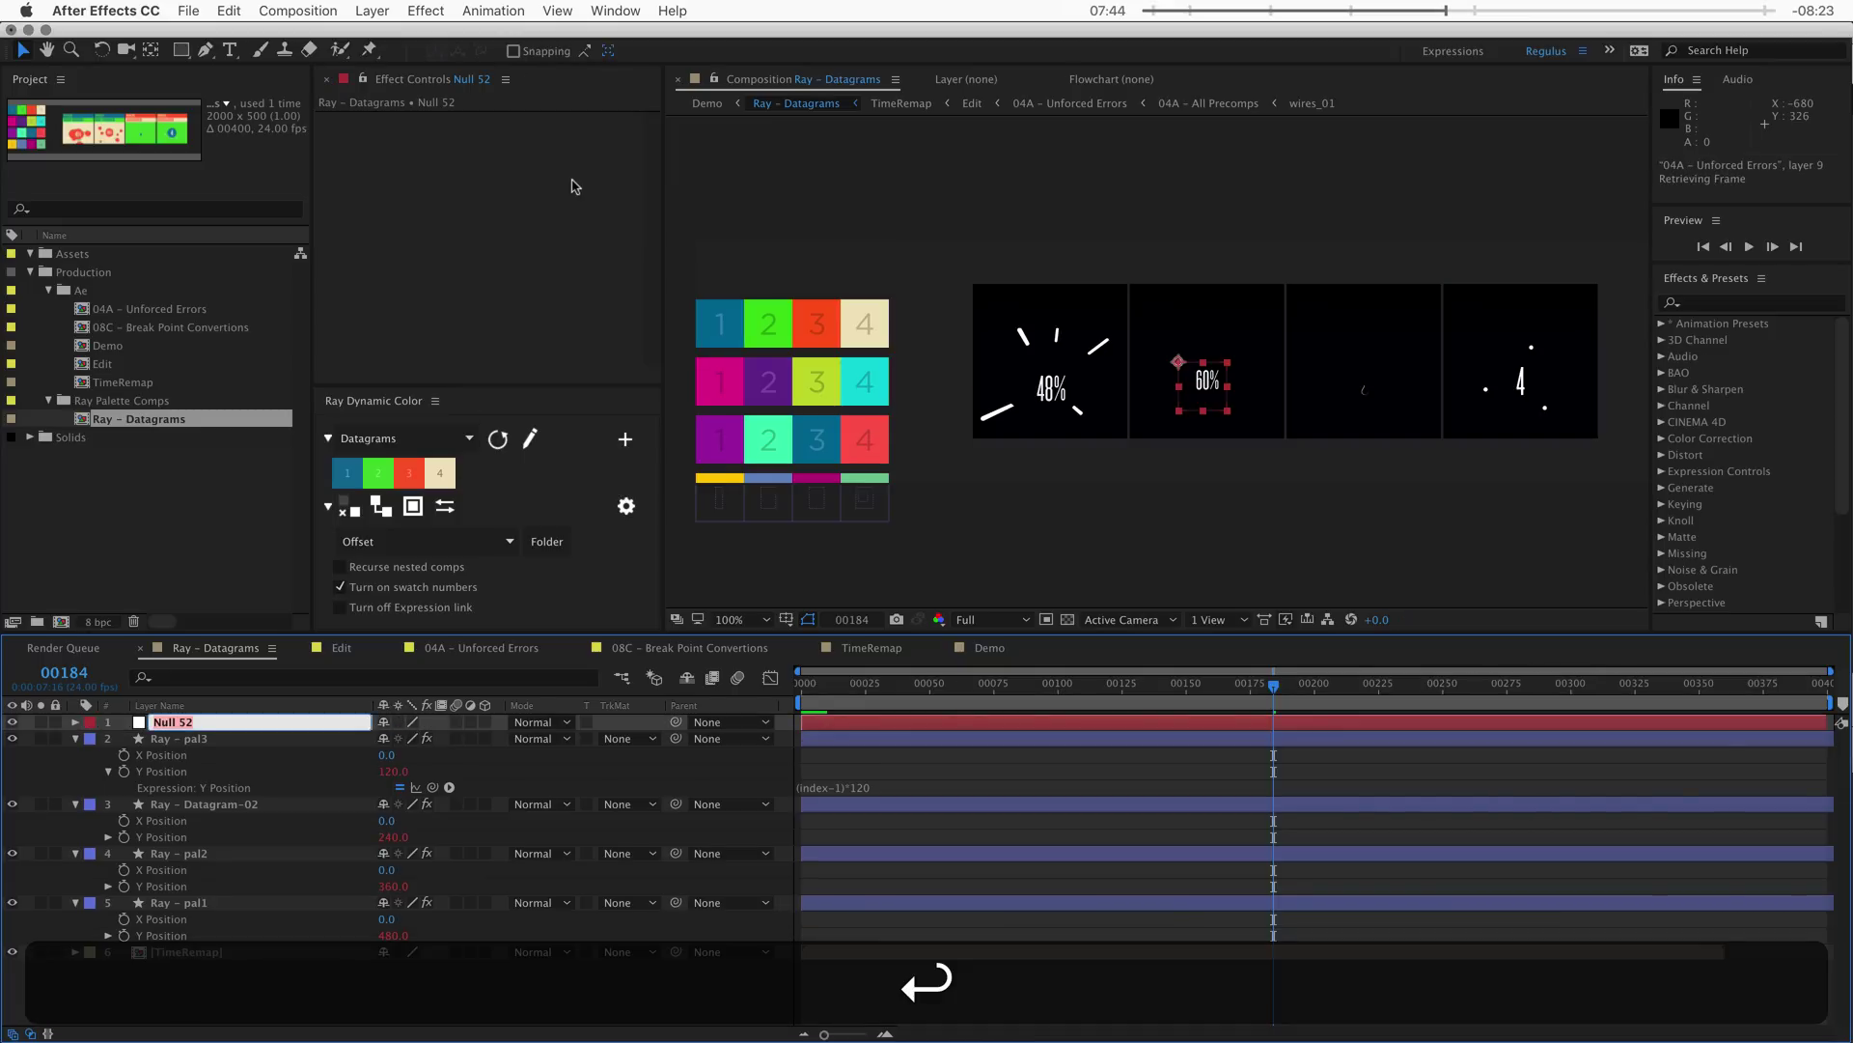
{"action": "type", "text": "offset"}
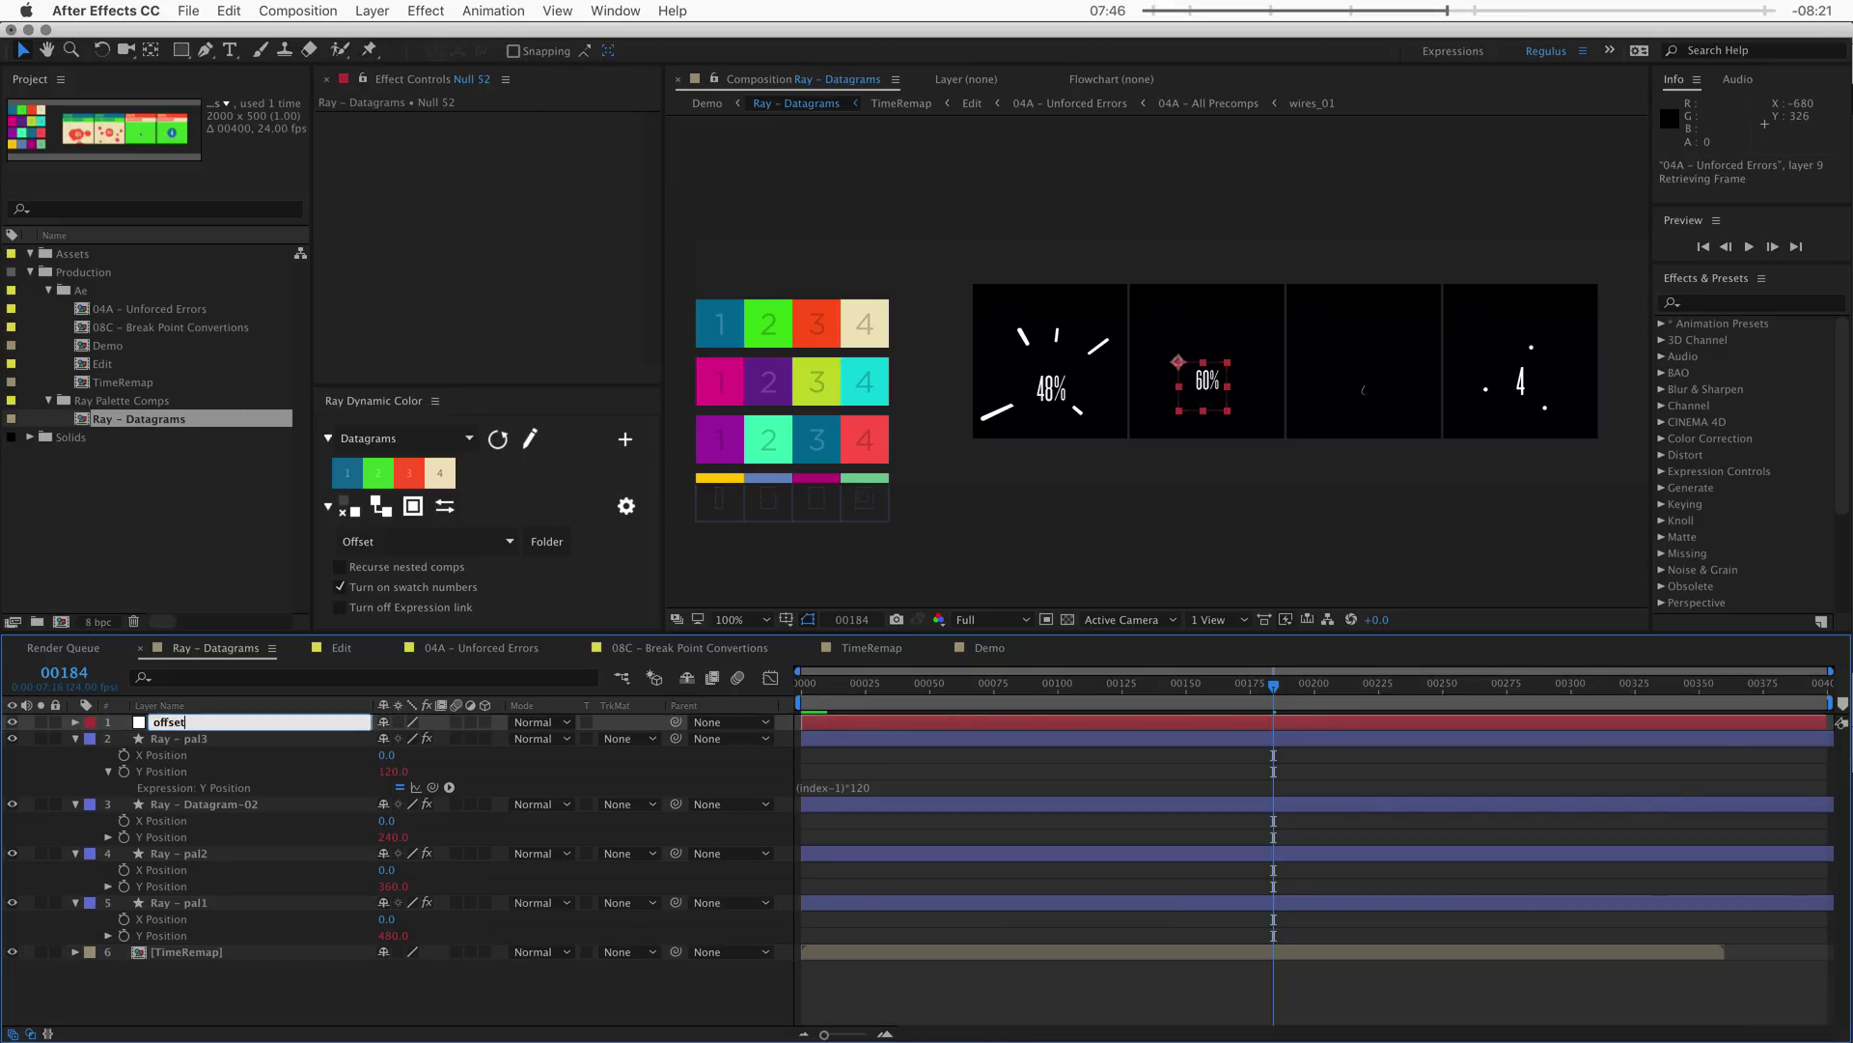
{"action": "key", "text": "Return"}
- Add a Slider Control effect to the offset null and rename the effect offset b
{"action": "left_click", "coordinate": [1731, 306]}
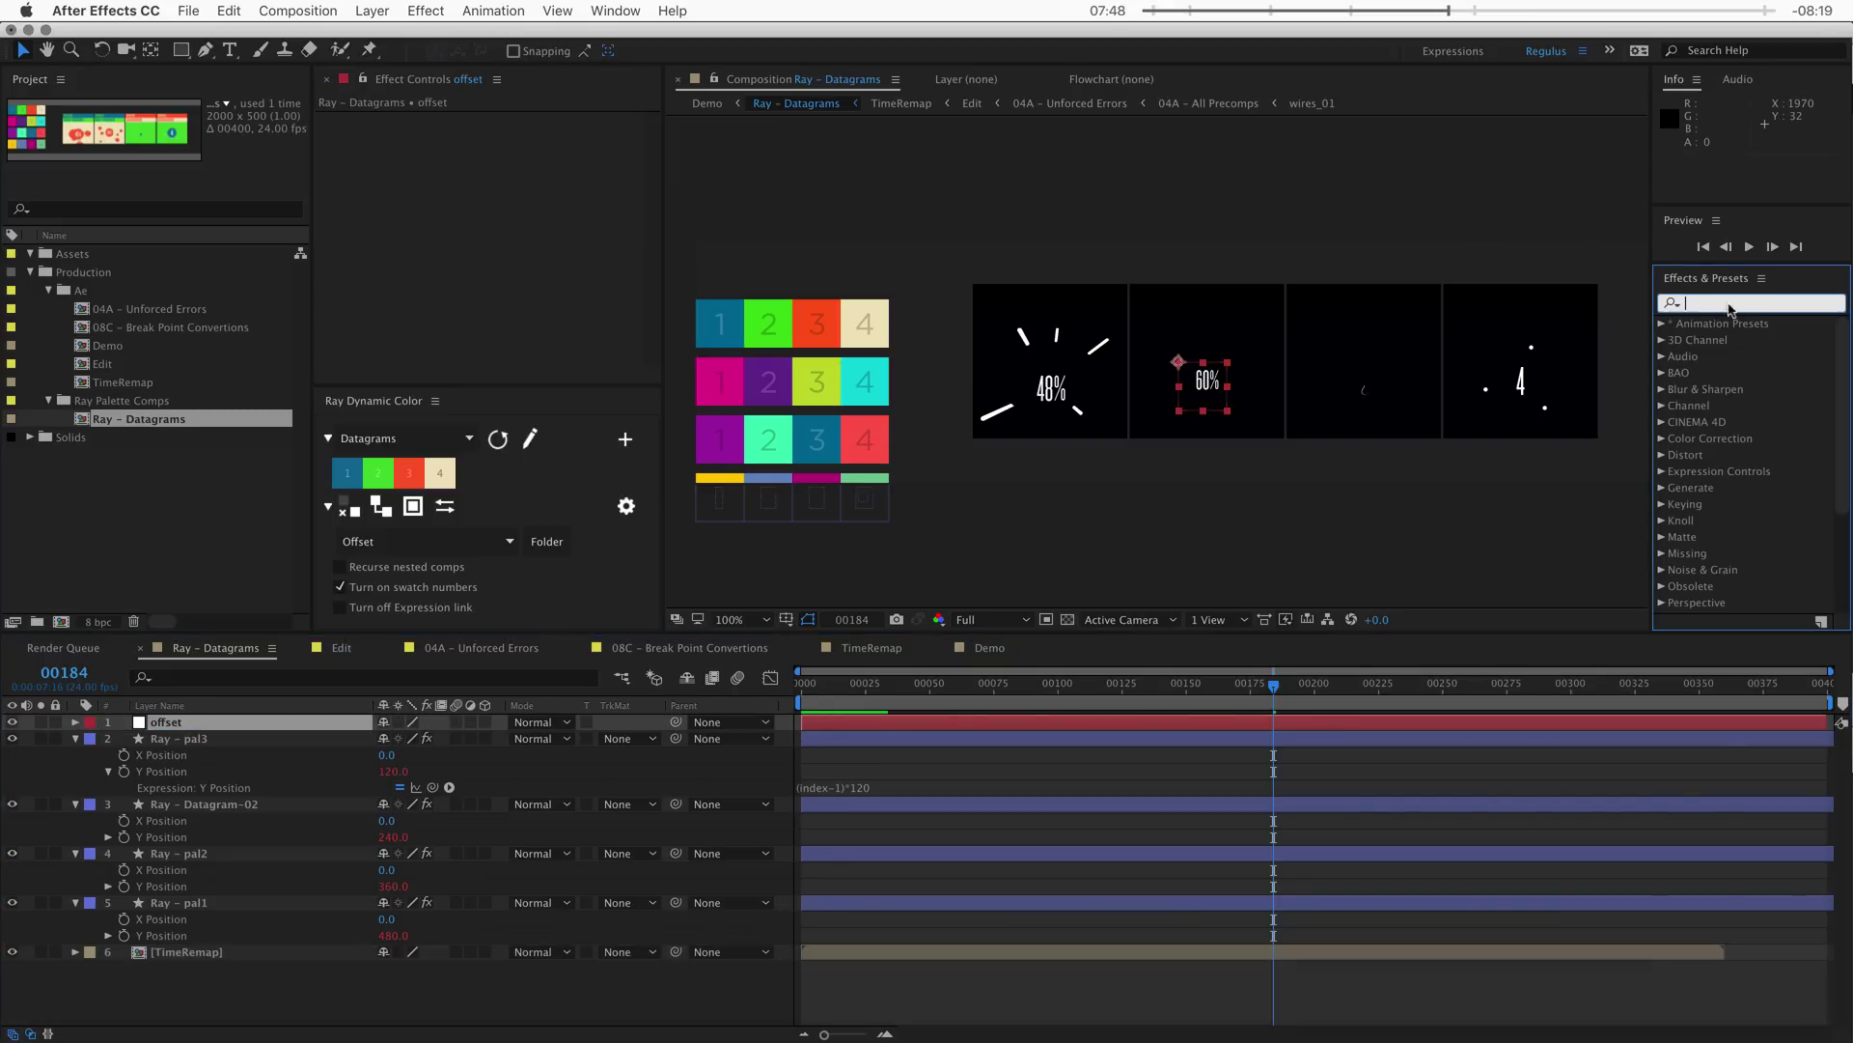
{"action": "type", "text": "slider"}
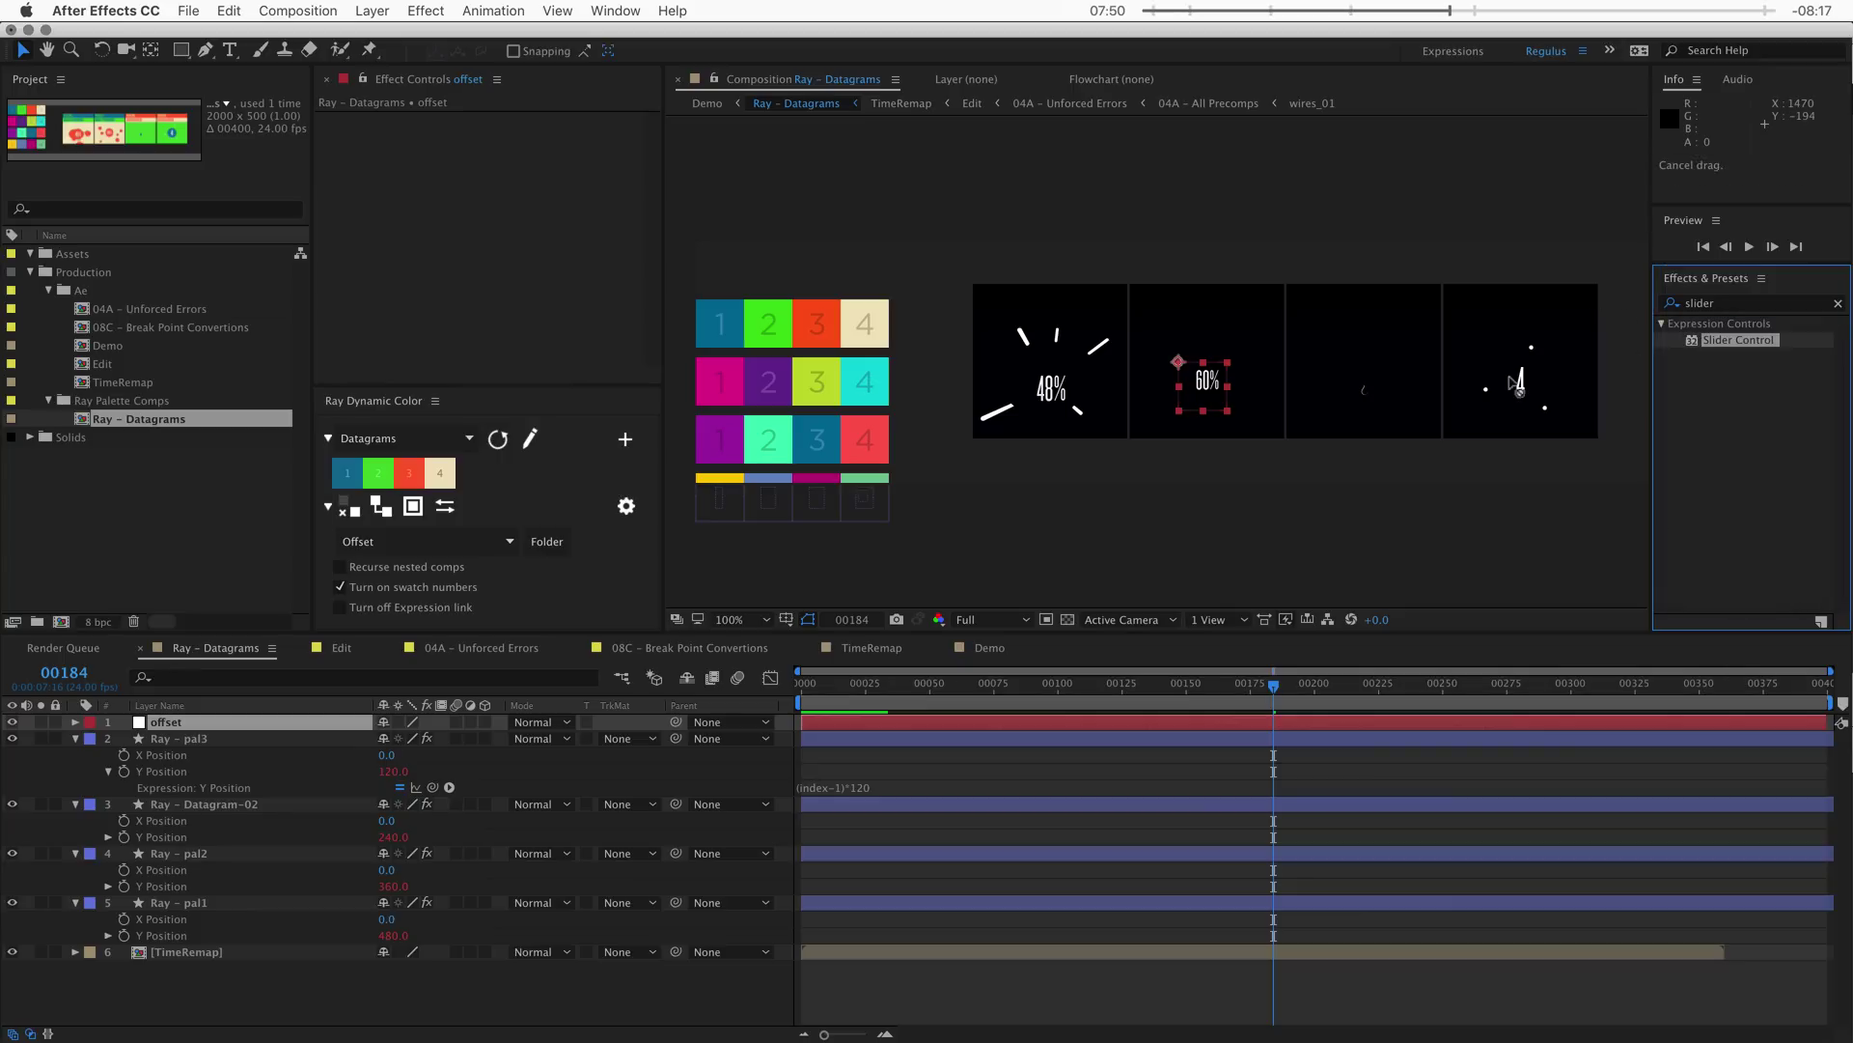
{"action": "left_click_drag", "start_coordinate": [1735, 340], "coordinate": [268, 724]}
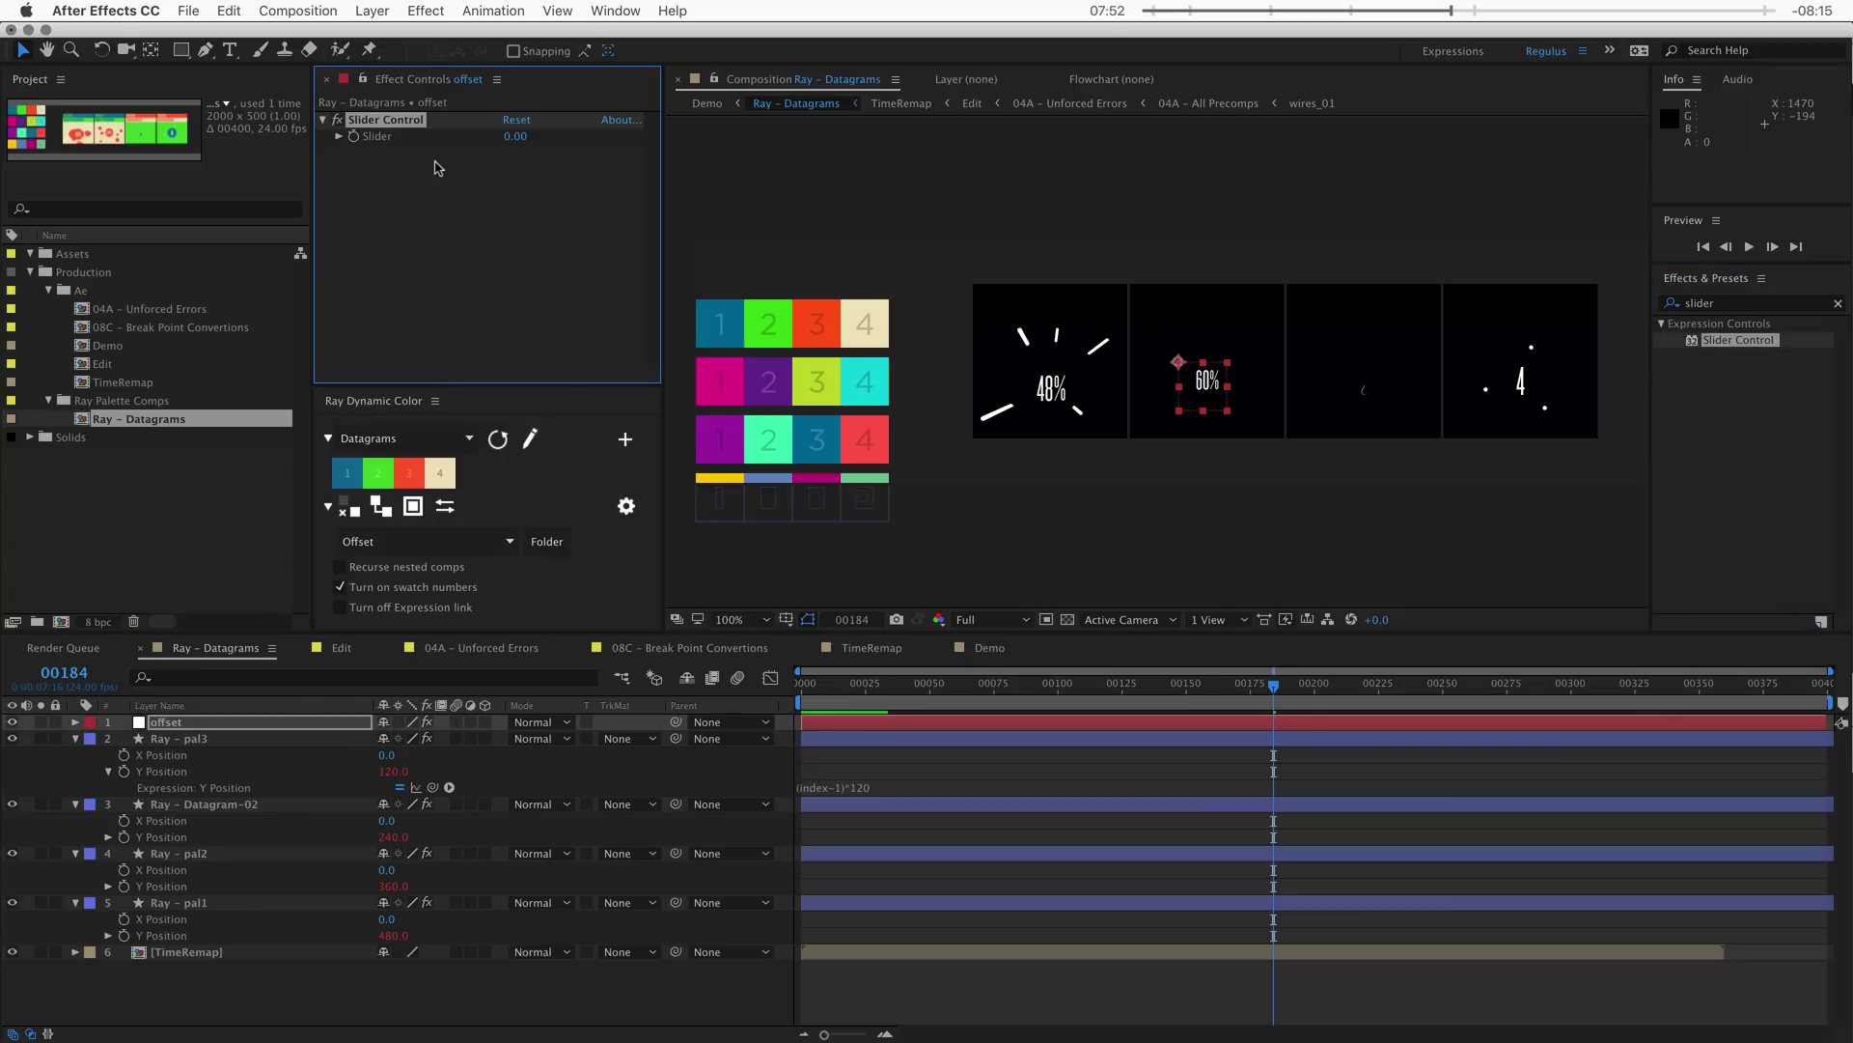
{"action": "key", "text": "Return"}
{"action": "type", "text": "offset"}
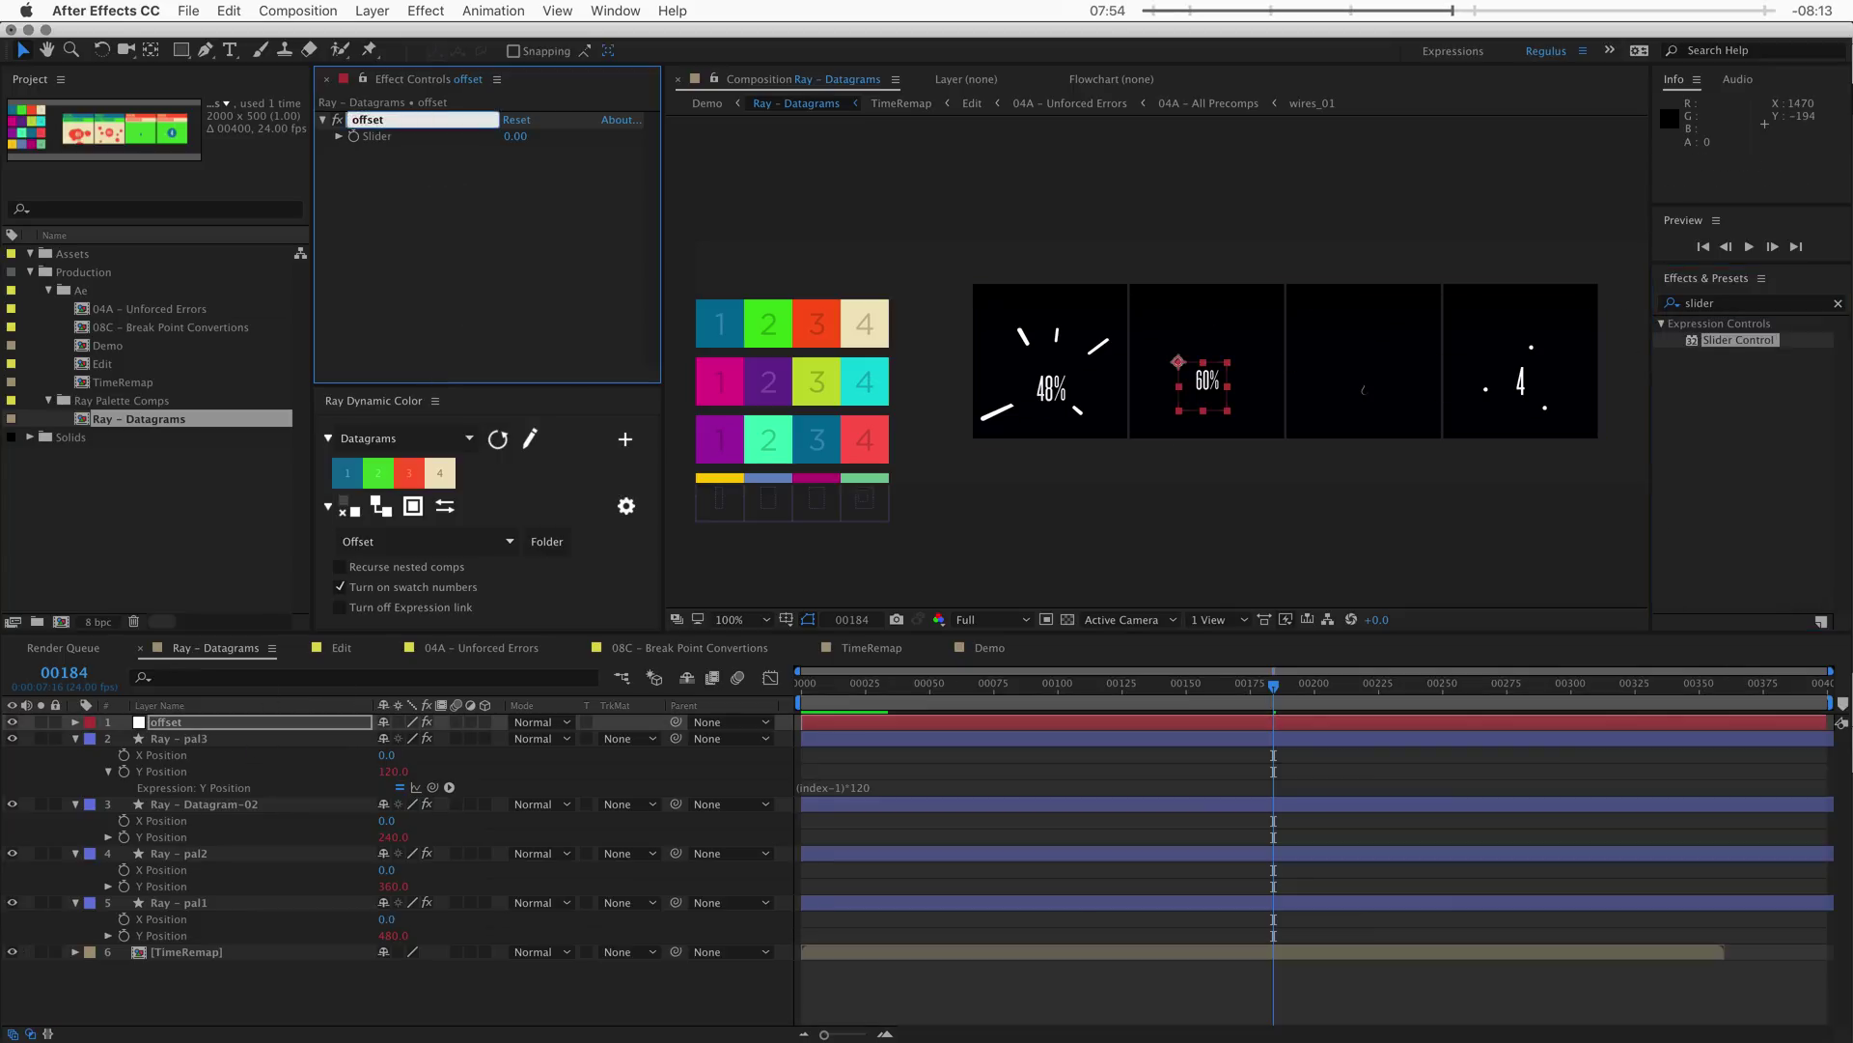
{"action": "type", "text": " b"}
{"action": "key", "text": "Return"}
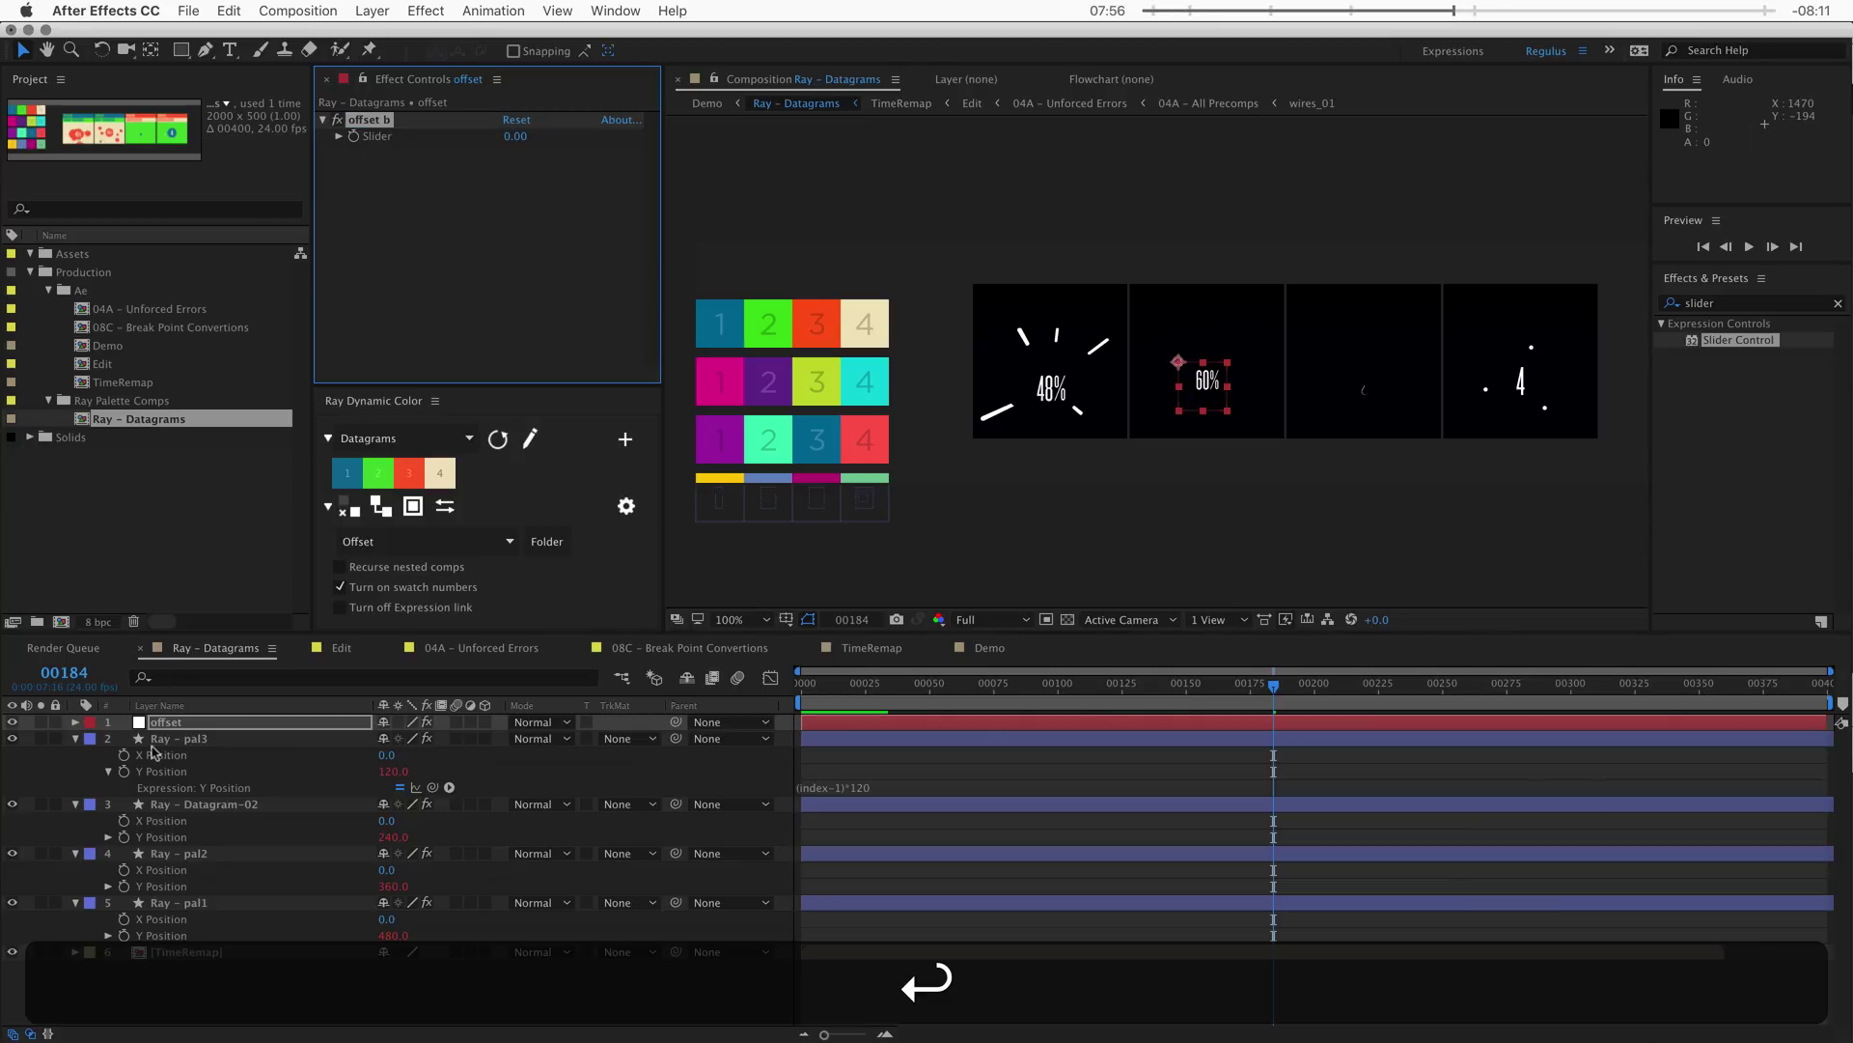
- Move the offset null to the end of the layer stack, below the TimeRemap layer
{"action": "left_click", "coordinate": [200, 723]}
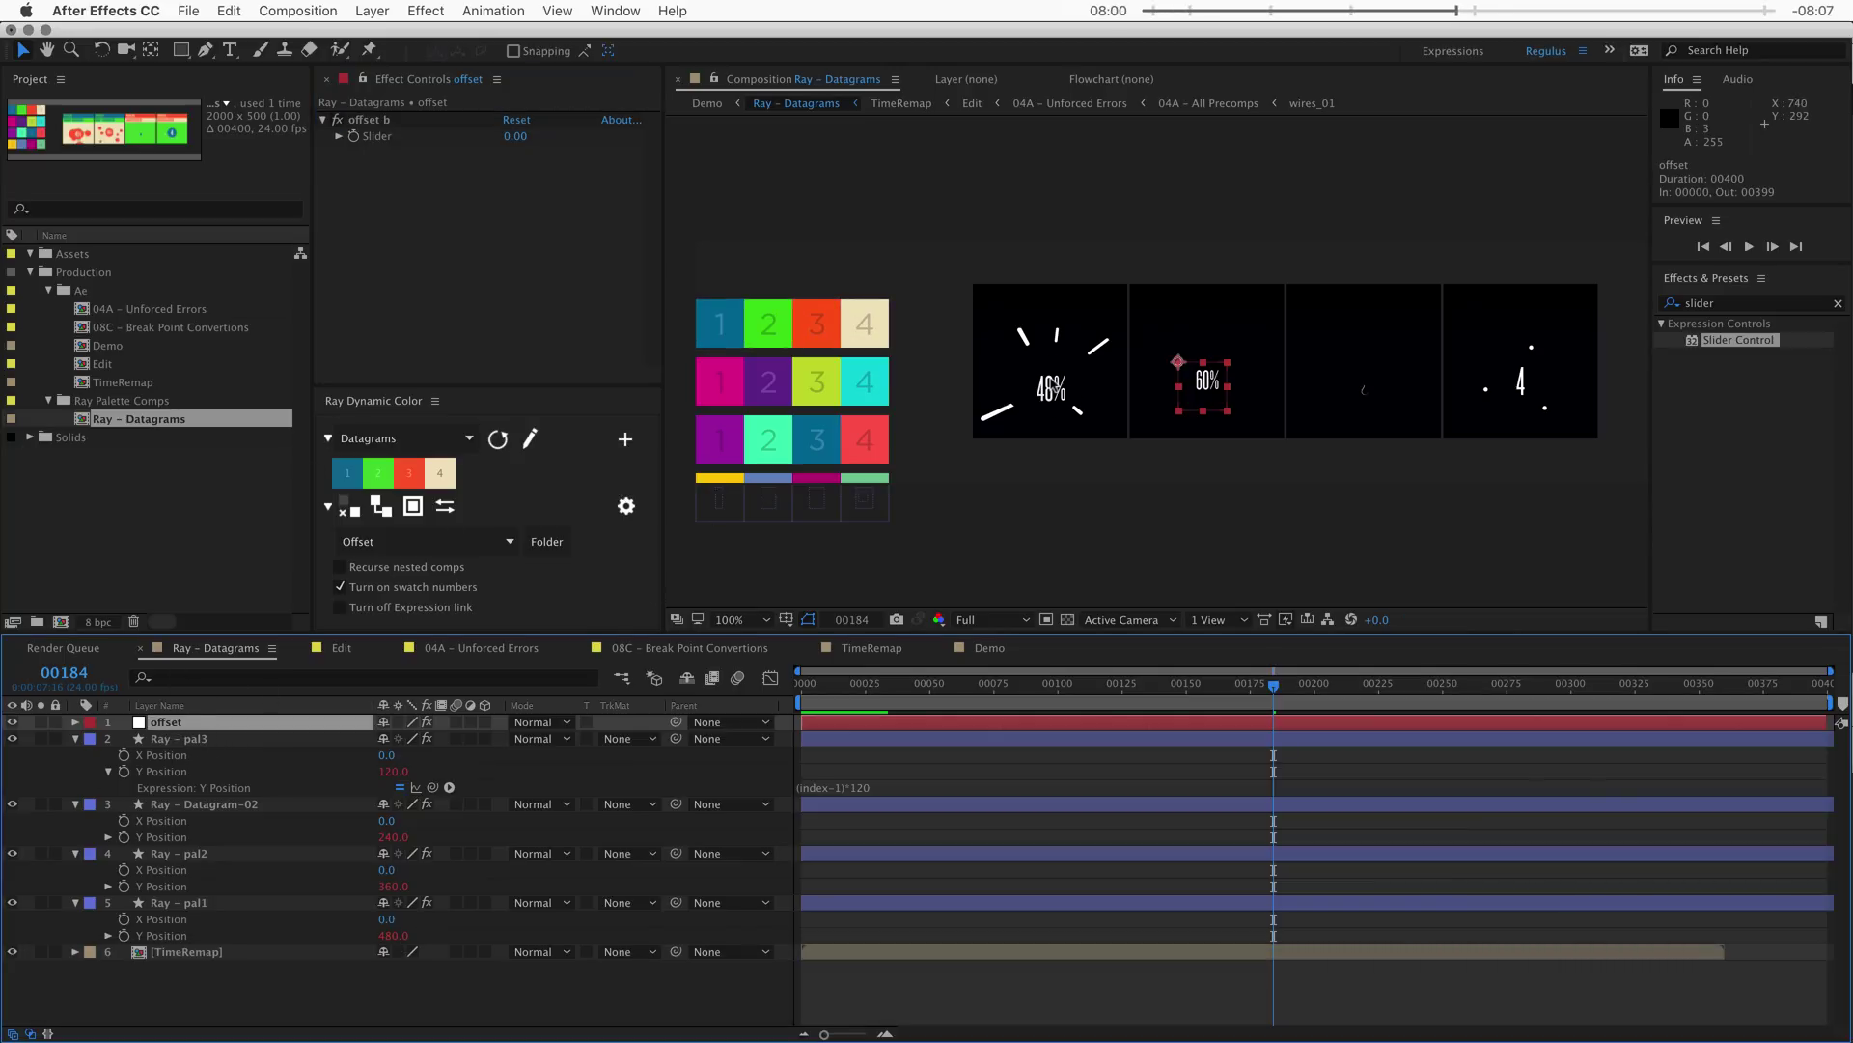
{"action": "left_click_drag", "start_coordinate": [168, 722], "coordinate": [174, 975]}
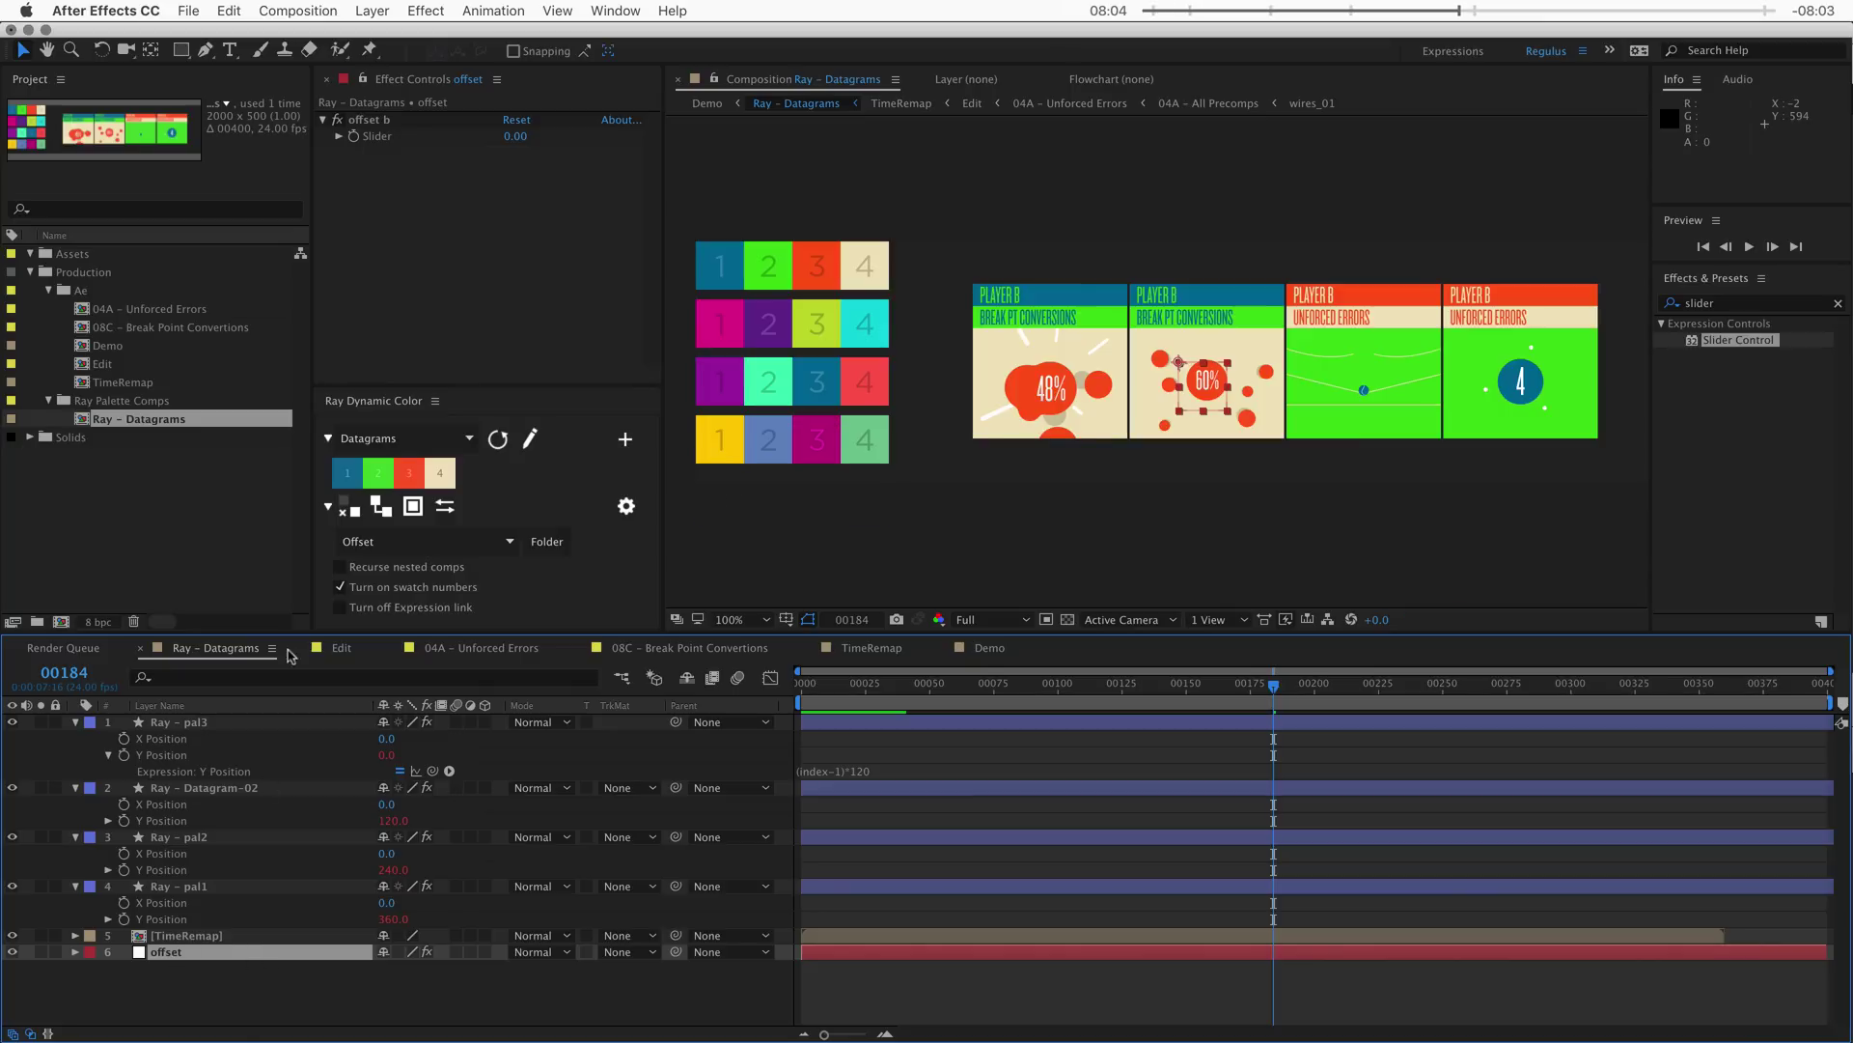
{"action": "left_click", "coordinate": [406, 196]}
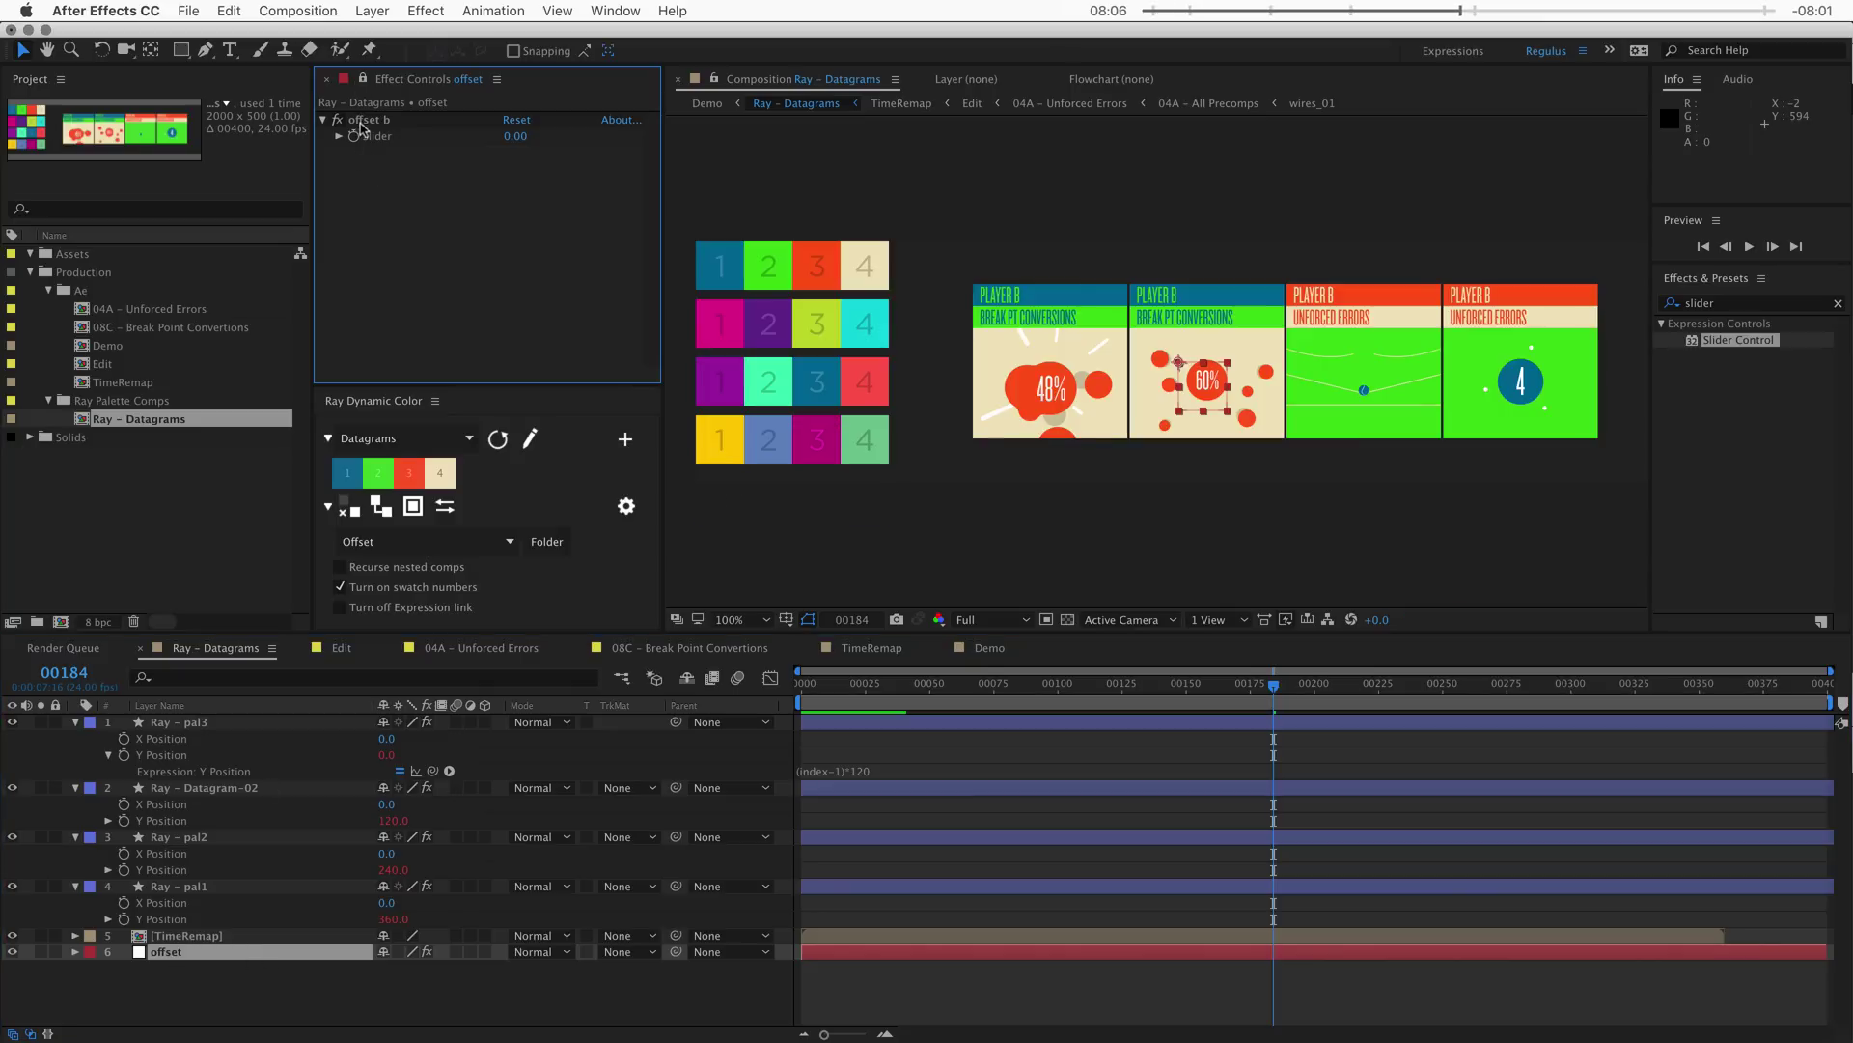
- Link the offset layer's Slider in 04A - Unforced Errors by expression to the offset b slider in Ray - Datagrams
{"action": "left_click", "coordinate": [466, 655]}
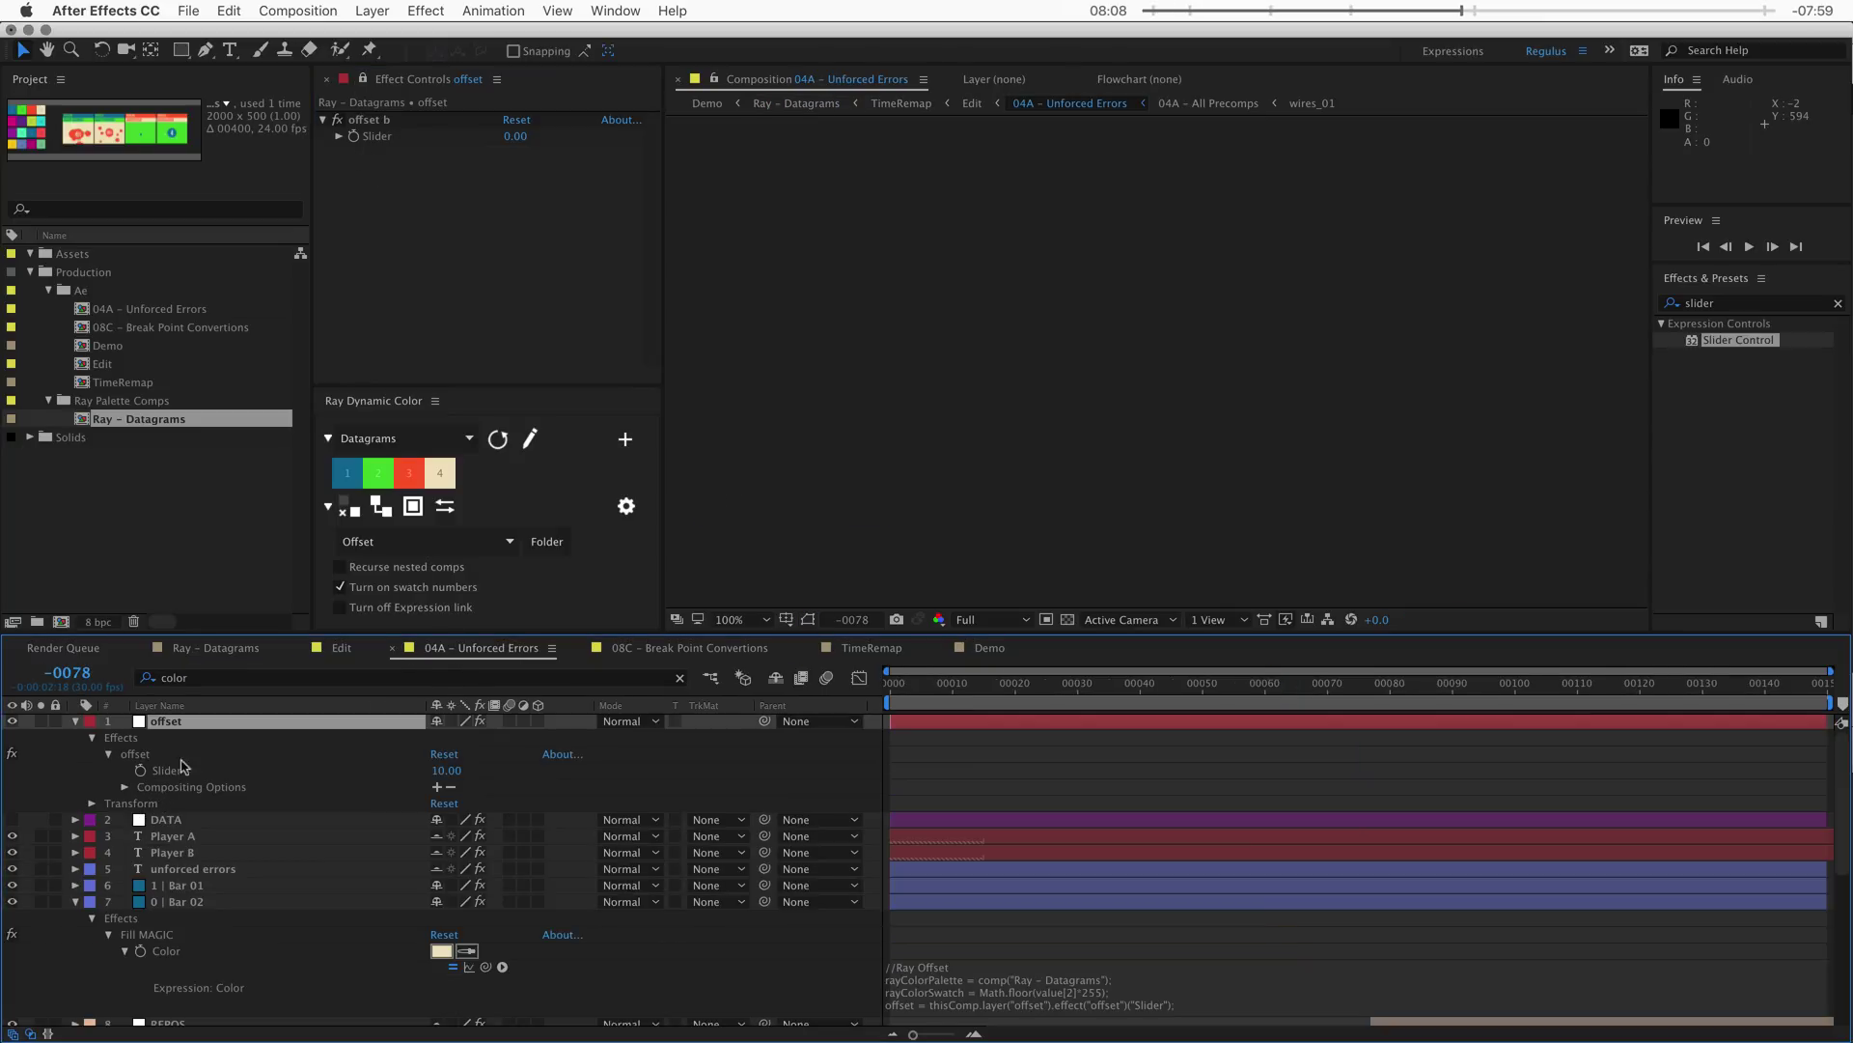
{"action": "left_click", "coordinate": [141, 771], "text": "alt"}
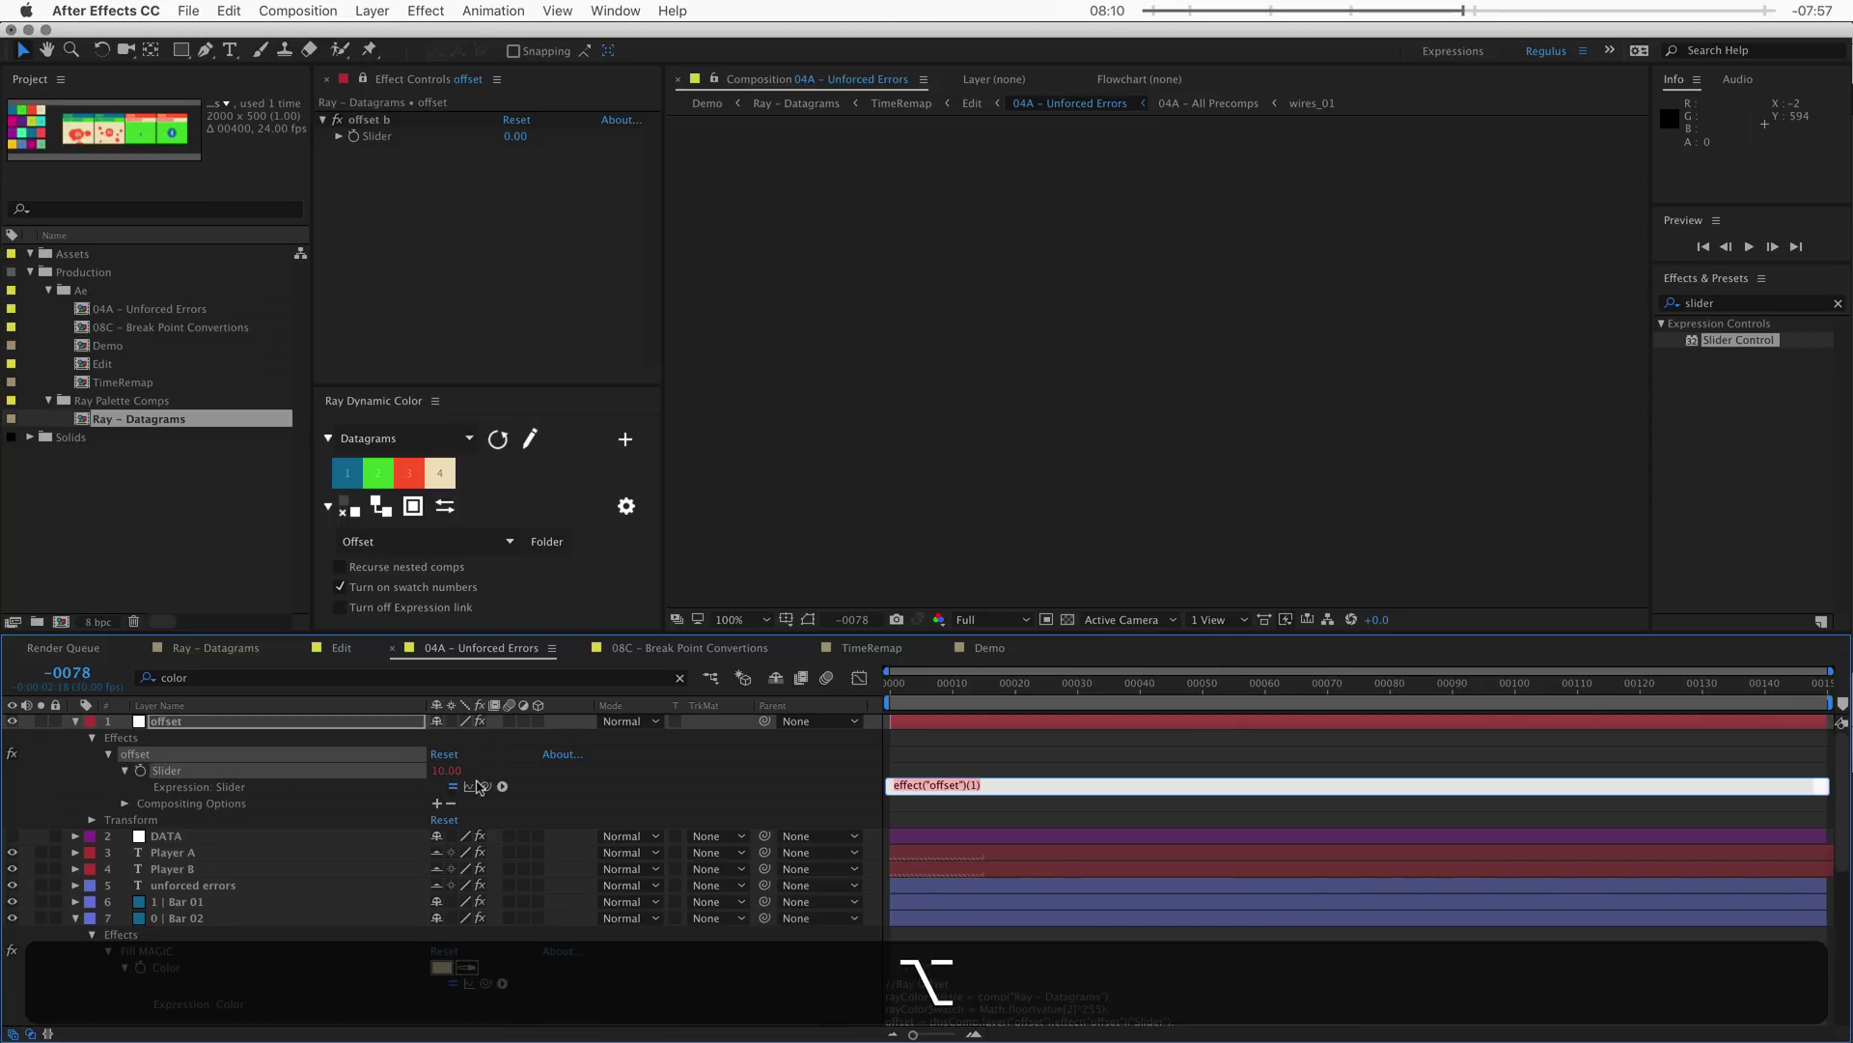
{"action": "left_click_drag", "start_coordinate": [486, 786], "coordinate": [473, 138]}
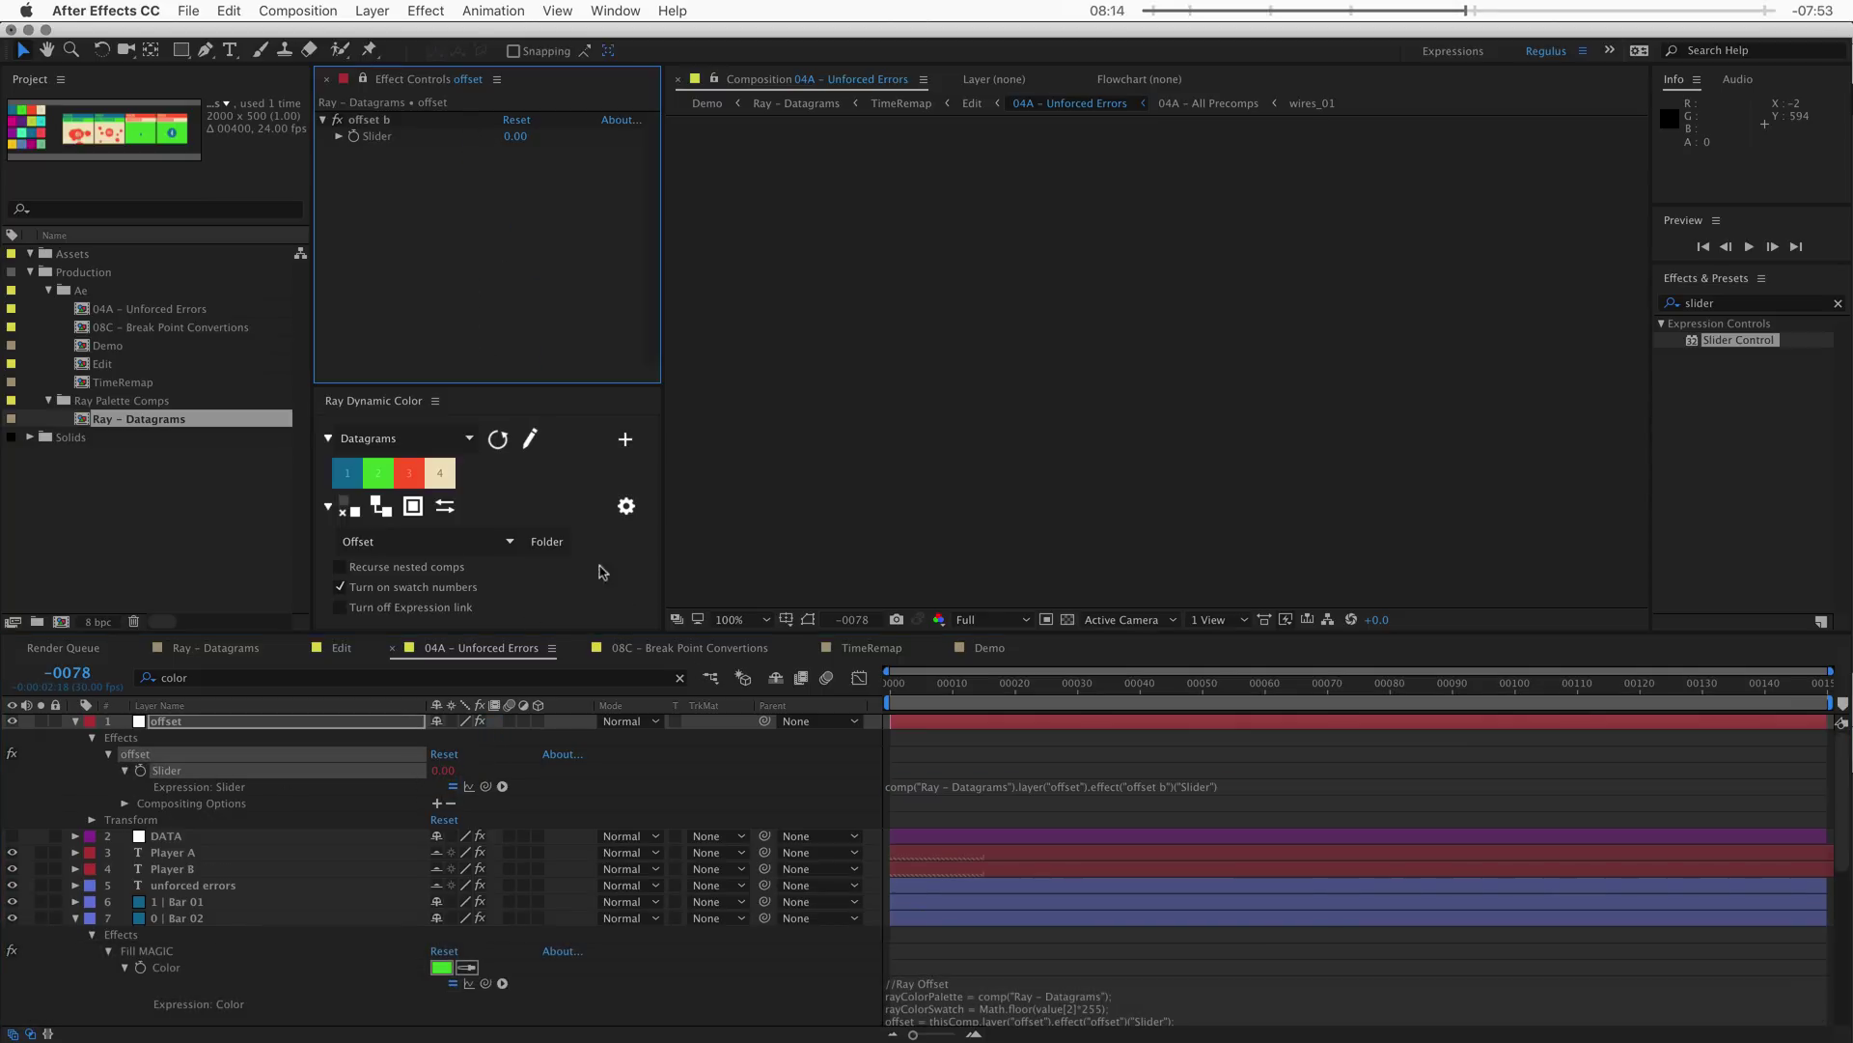
- Return to the Ray - Datagrams composition, step the offset b slider up to 3, and set it to 2
{"action": "left_click", "coordinate": [530, 440]}
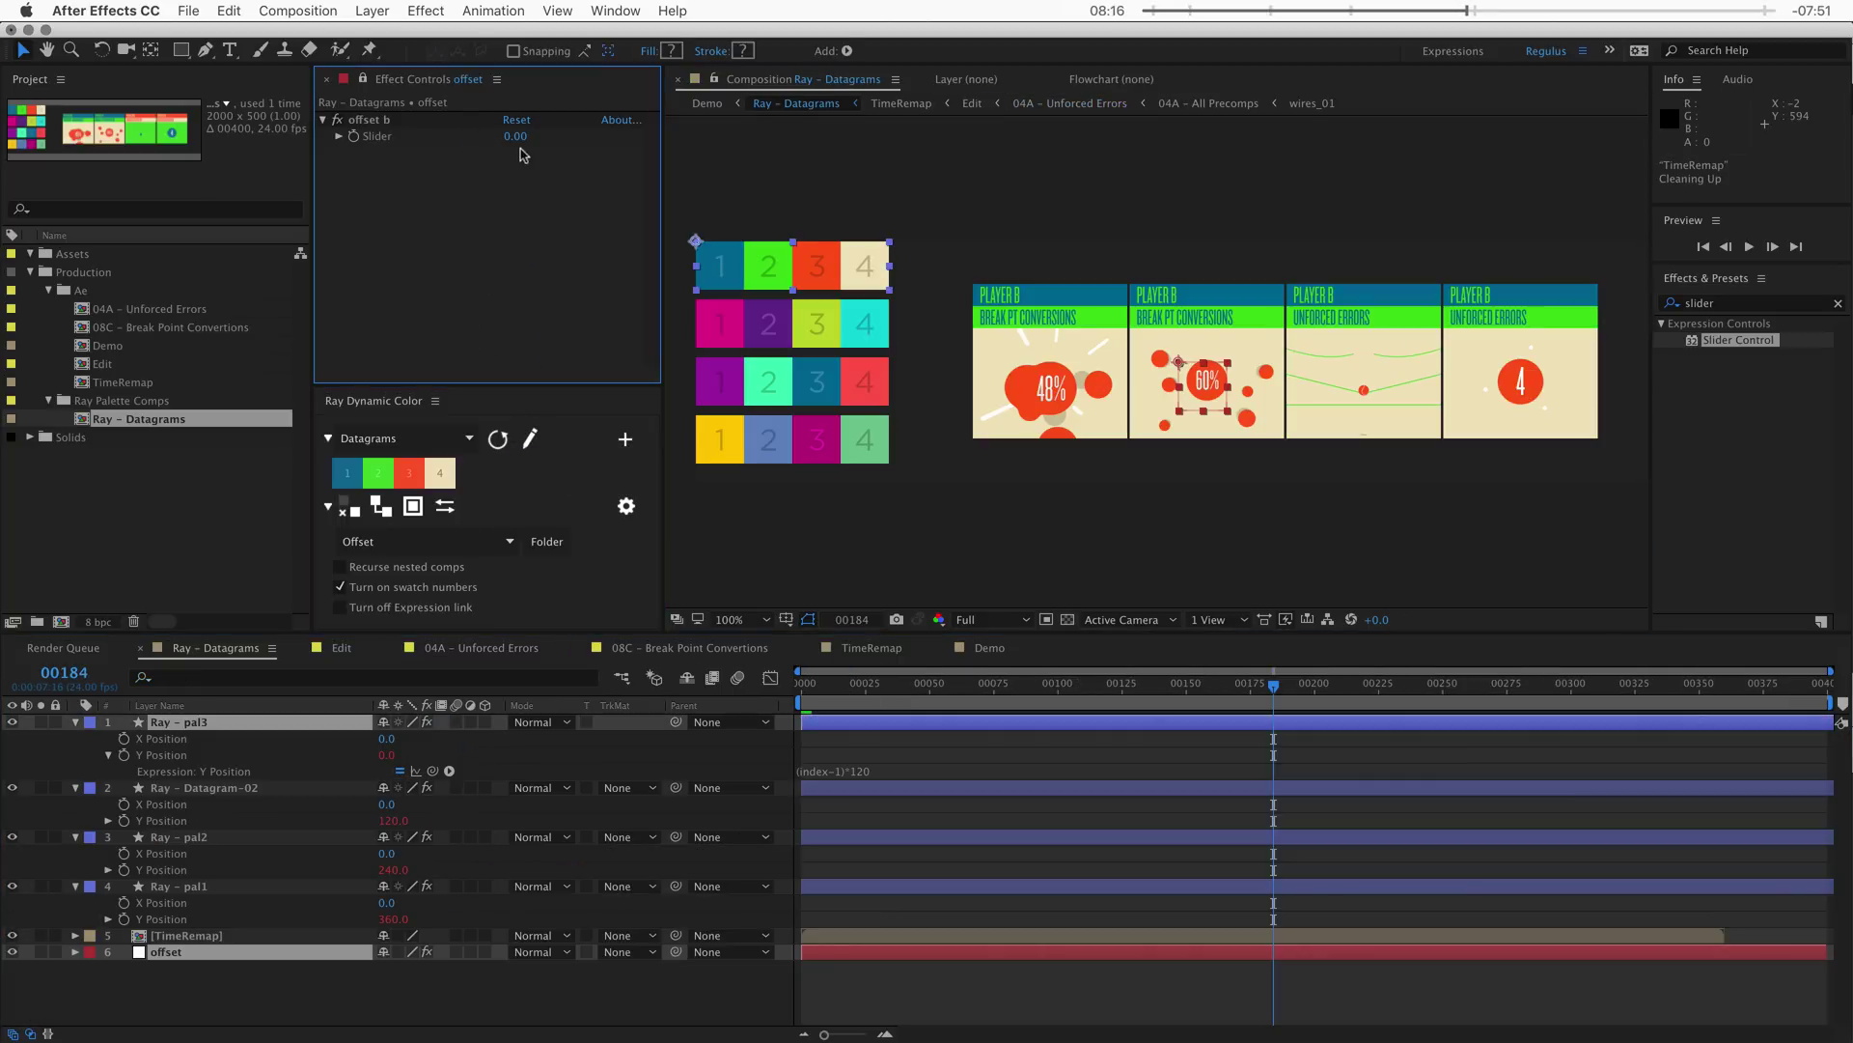
{"action": "left_click", "coordinate": [517, 136]}
{"action": "key", "text": "Up"}
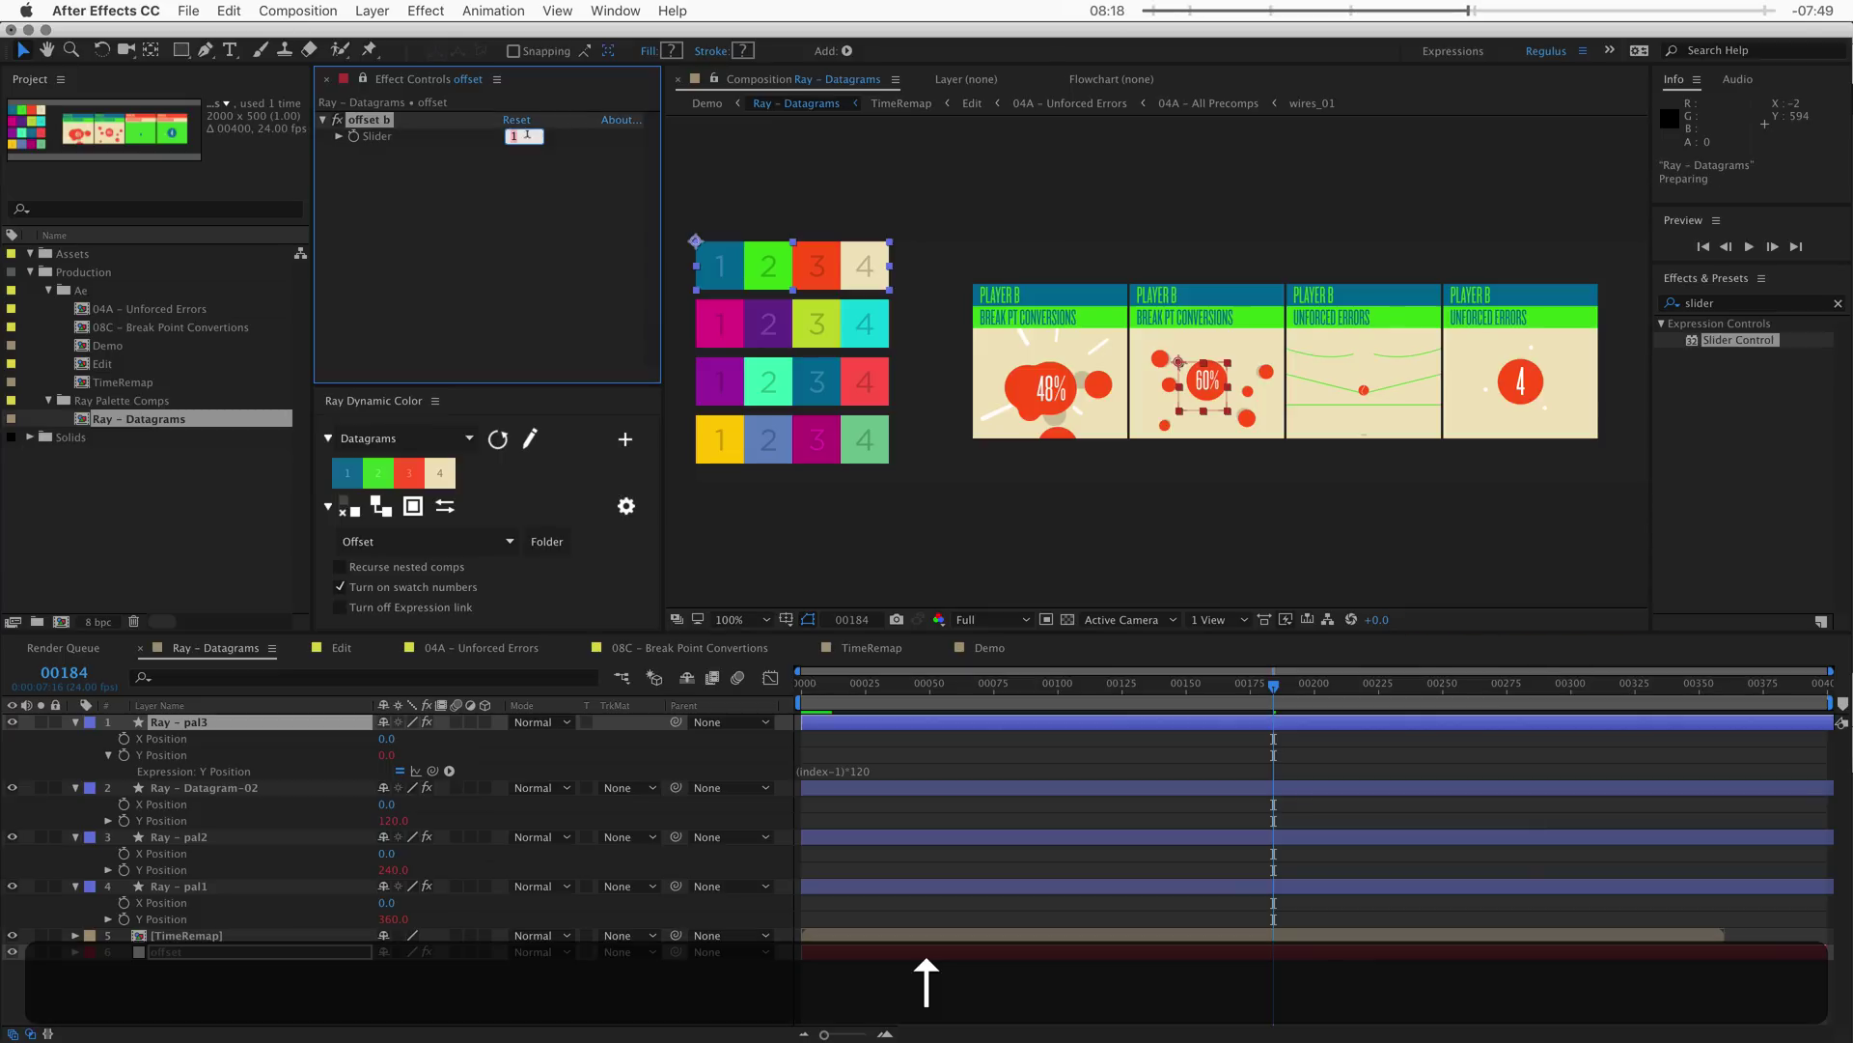
{"action": "key", "text": "Up"}
{"action": "key", "text": "Up"}
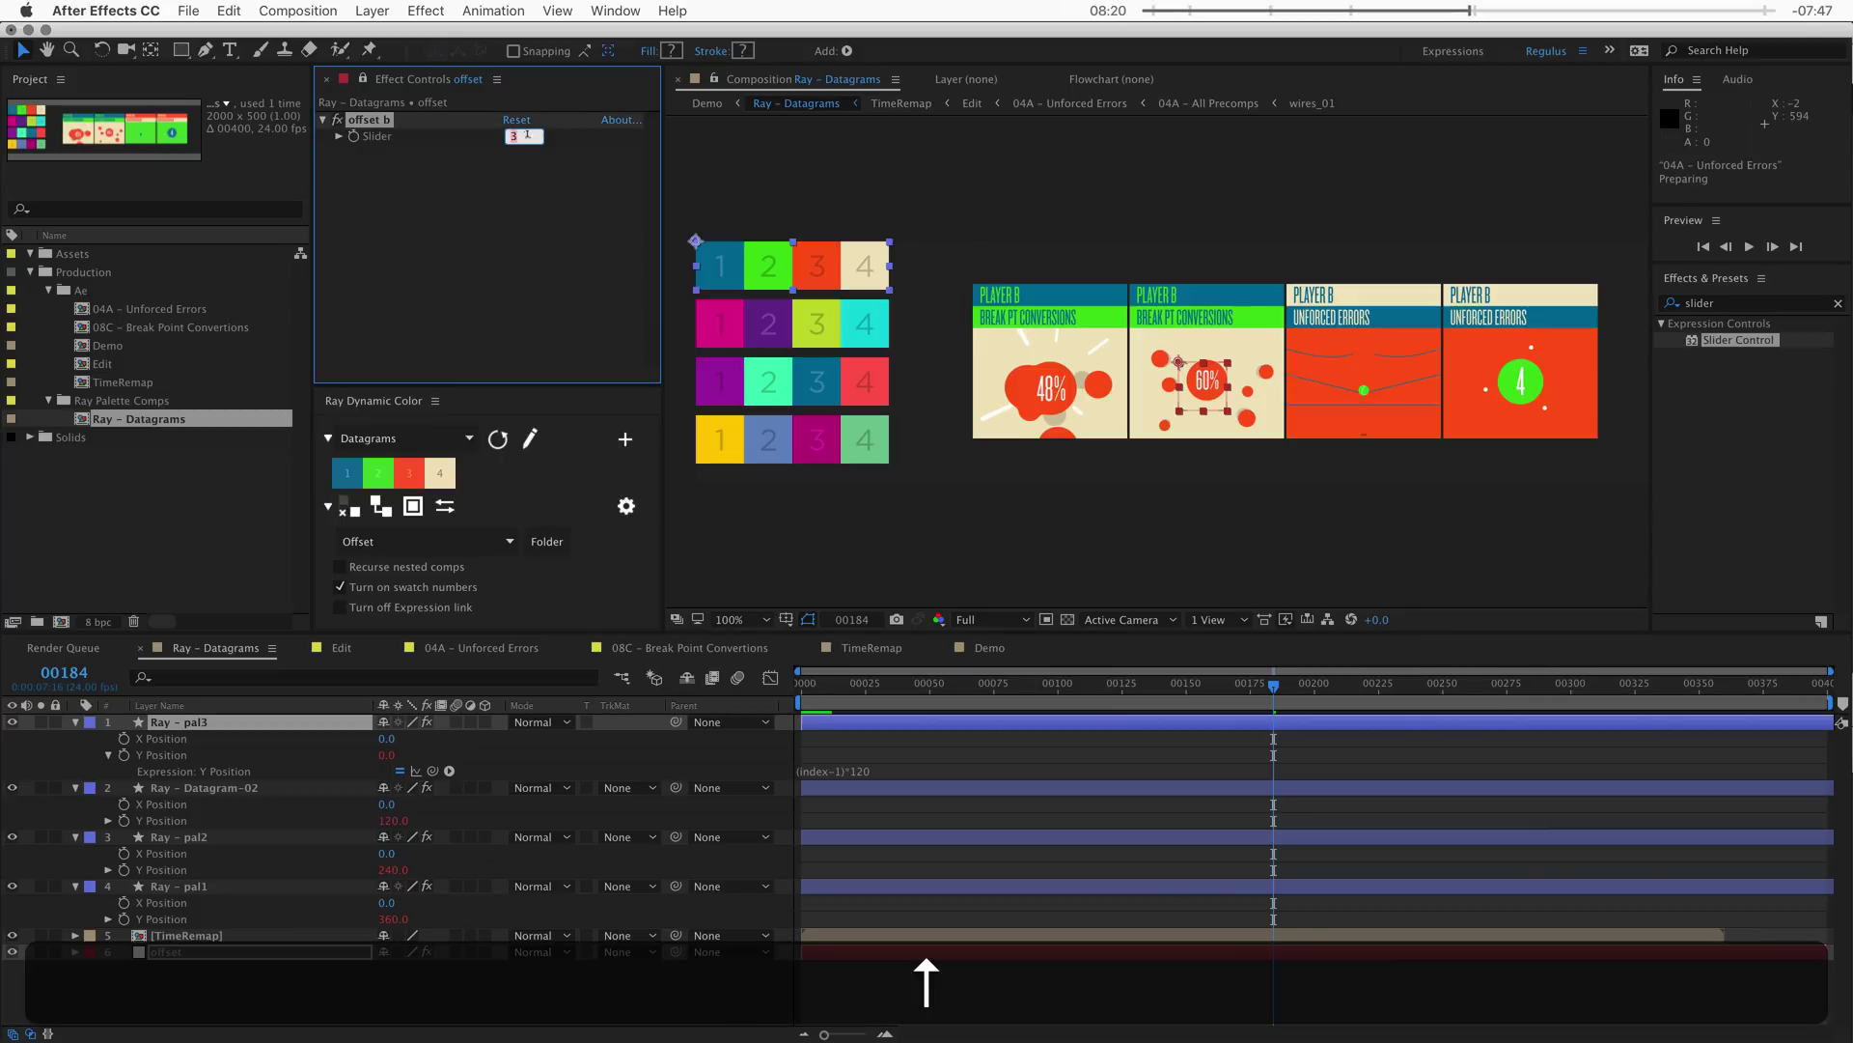
{"action": "key", "text": "Down"}
{"action": "key", "text": "Return"}
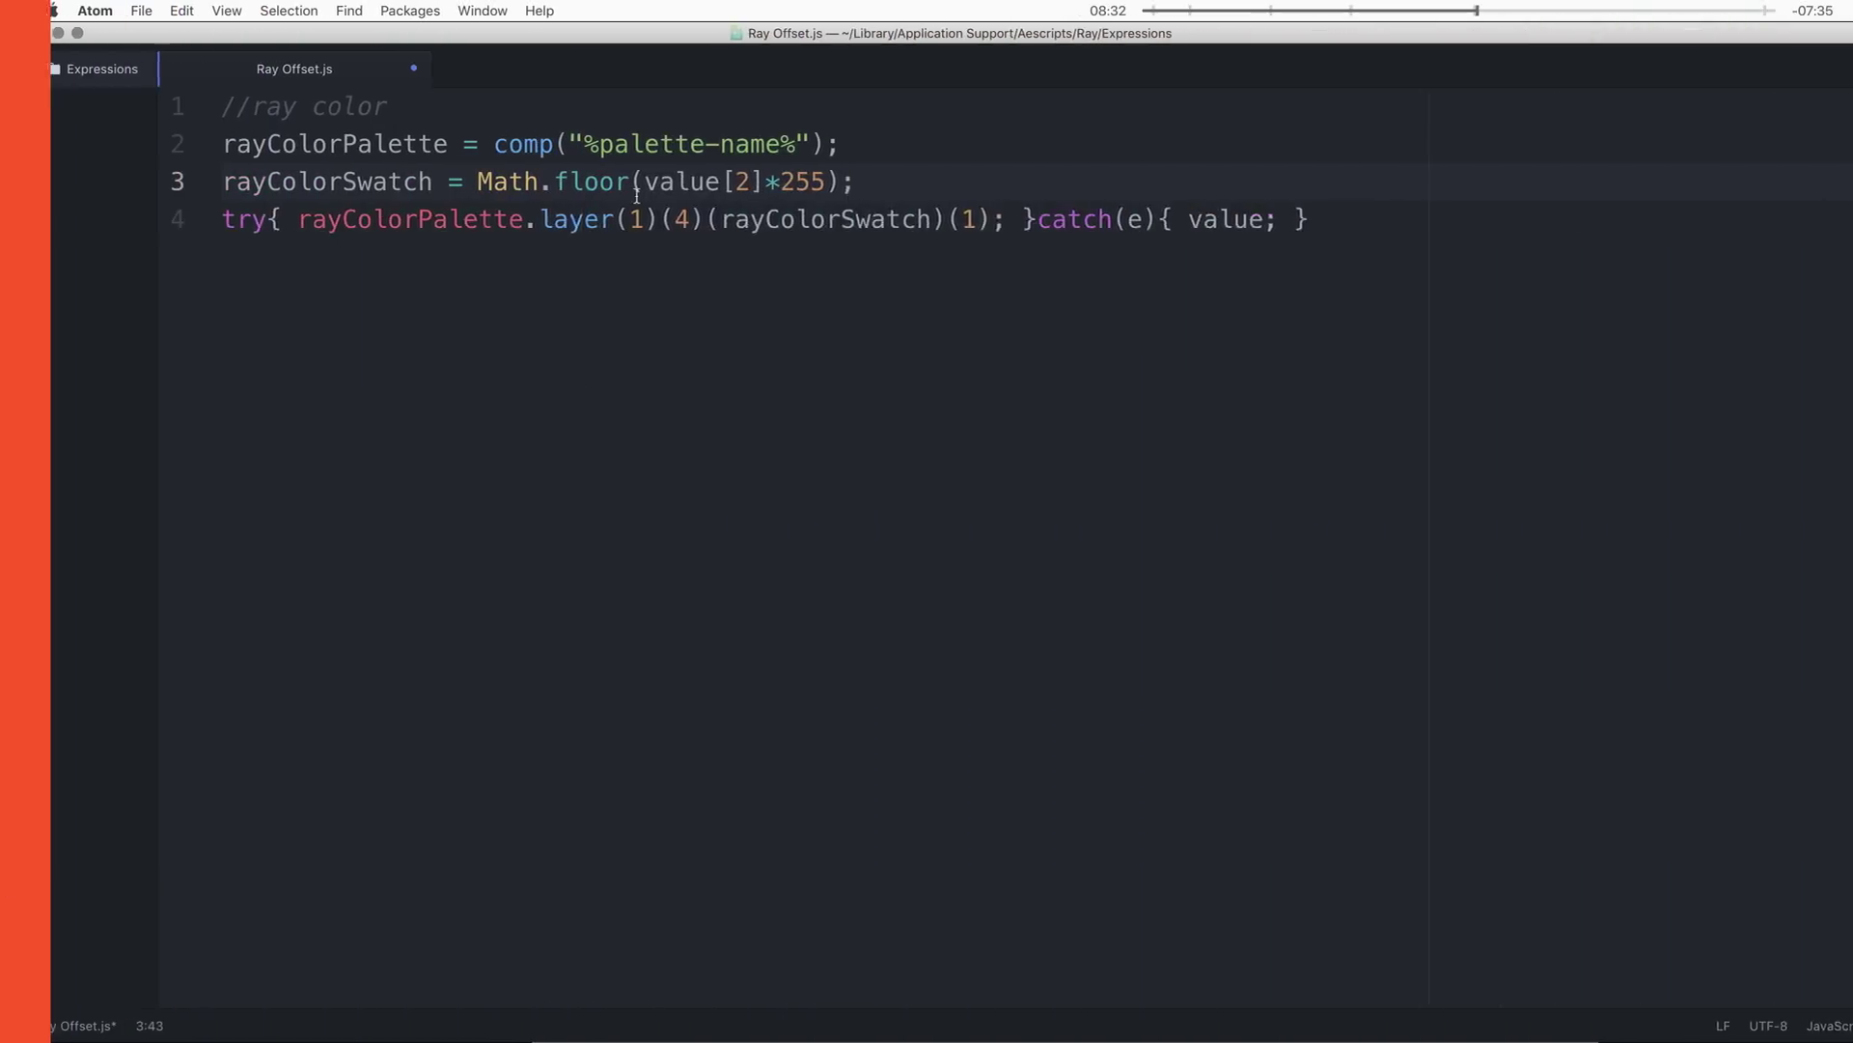
- Add an offset variable to Ray Offset.js, reading thisComp.layer("offset").effect("offset")("Slider"), below the rayColorSwatch line
{"action": "key", "text": "Return"}
{"action": "key", "text": "Return"}
{"action": "type", "text": "offset ="}
{"action": "type", "text": "thisComp.layer(\"offset\").effect(\"offset\")(\"Slider\")"}
{"action": "type", "text": ";"}
{"action": "key", "text": "Return"}
{"action": "key", "text": "Return"}
{"action": "key", "text": "Up"}
- Define numColors as rayColorPalette.layer(1)(4).numProperties on the line below the offset variable
{"action": "type", "text": "numColors ="}
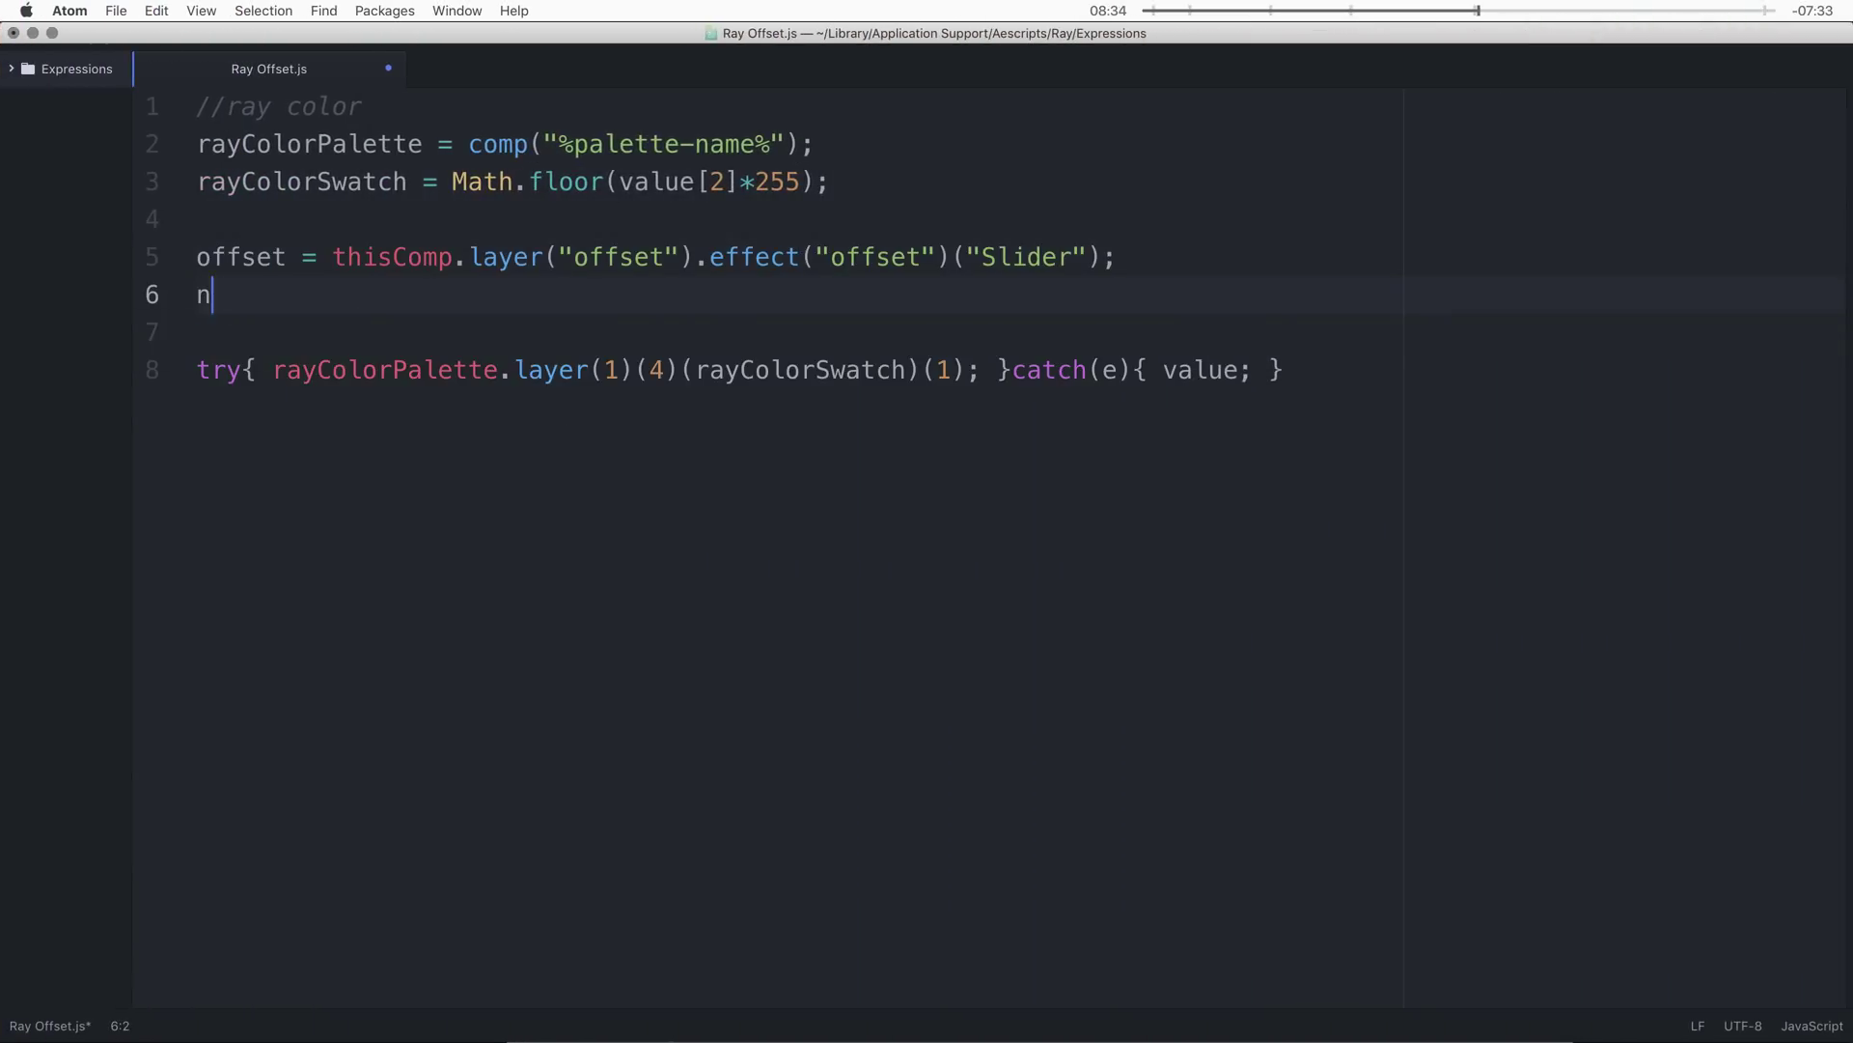
{"action": "left_click_drag", "start_coordinate": [273, 370], "coordinate": [683, 369]}
{"action": "key", "text": "super+c"}
{"action": "left_click", "coordinate": [567, 298]}
{"action": "key", "text": "super+v"}
{"action": "type", "text": ".numProperties;"}
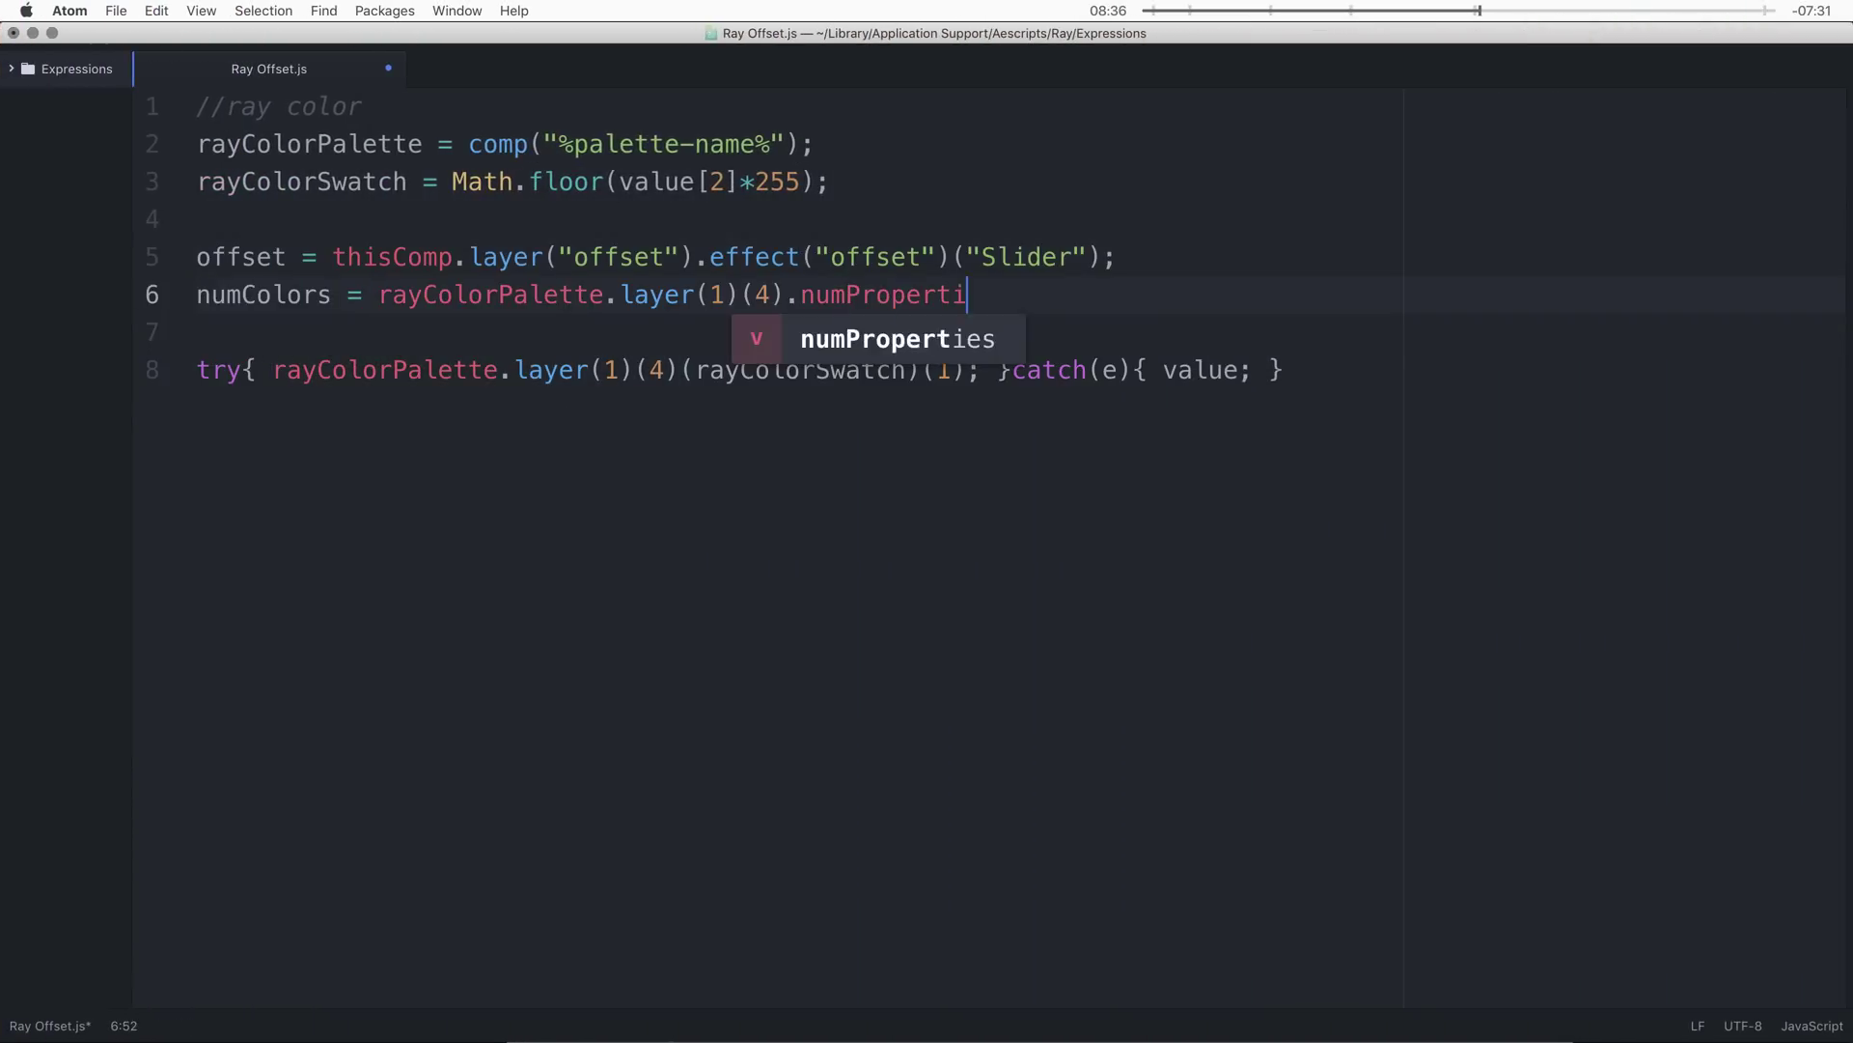
- Add the line rayColorSwatch = ( rayColorSwatch + offset ) % numColors above the try statement
{"action": "key", "text": "Return"}
{"action": "key", "text": "Return"}
{"action": "type", "text": "rayColorSwatch = ( rayColorSwatch + offset "}
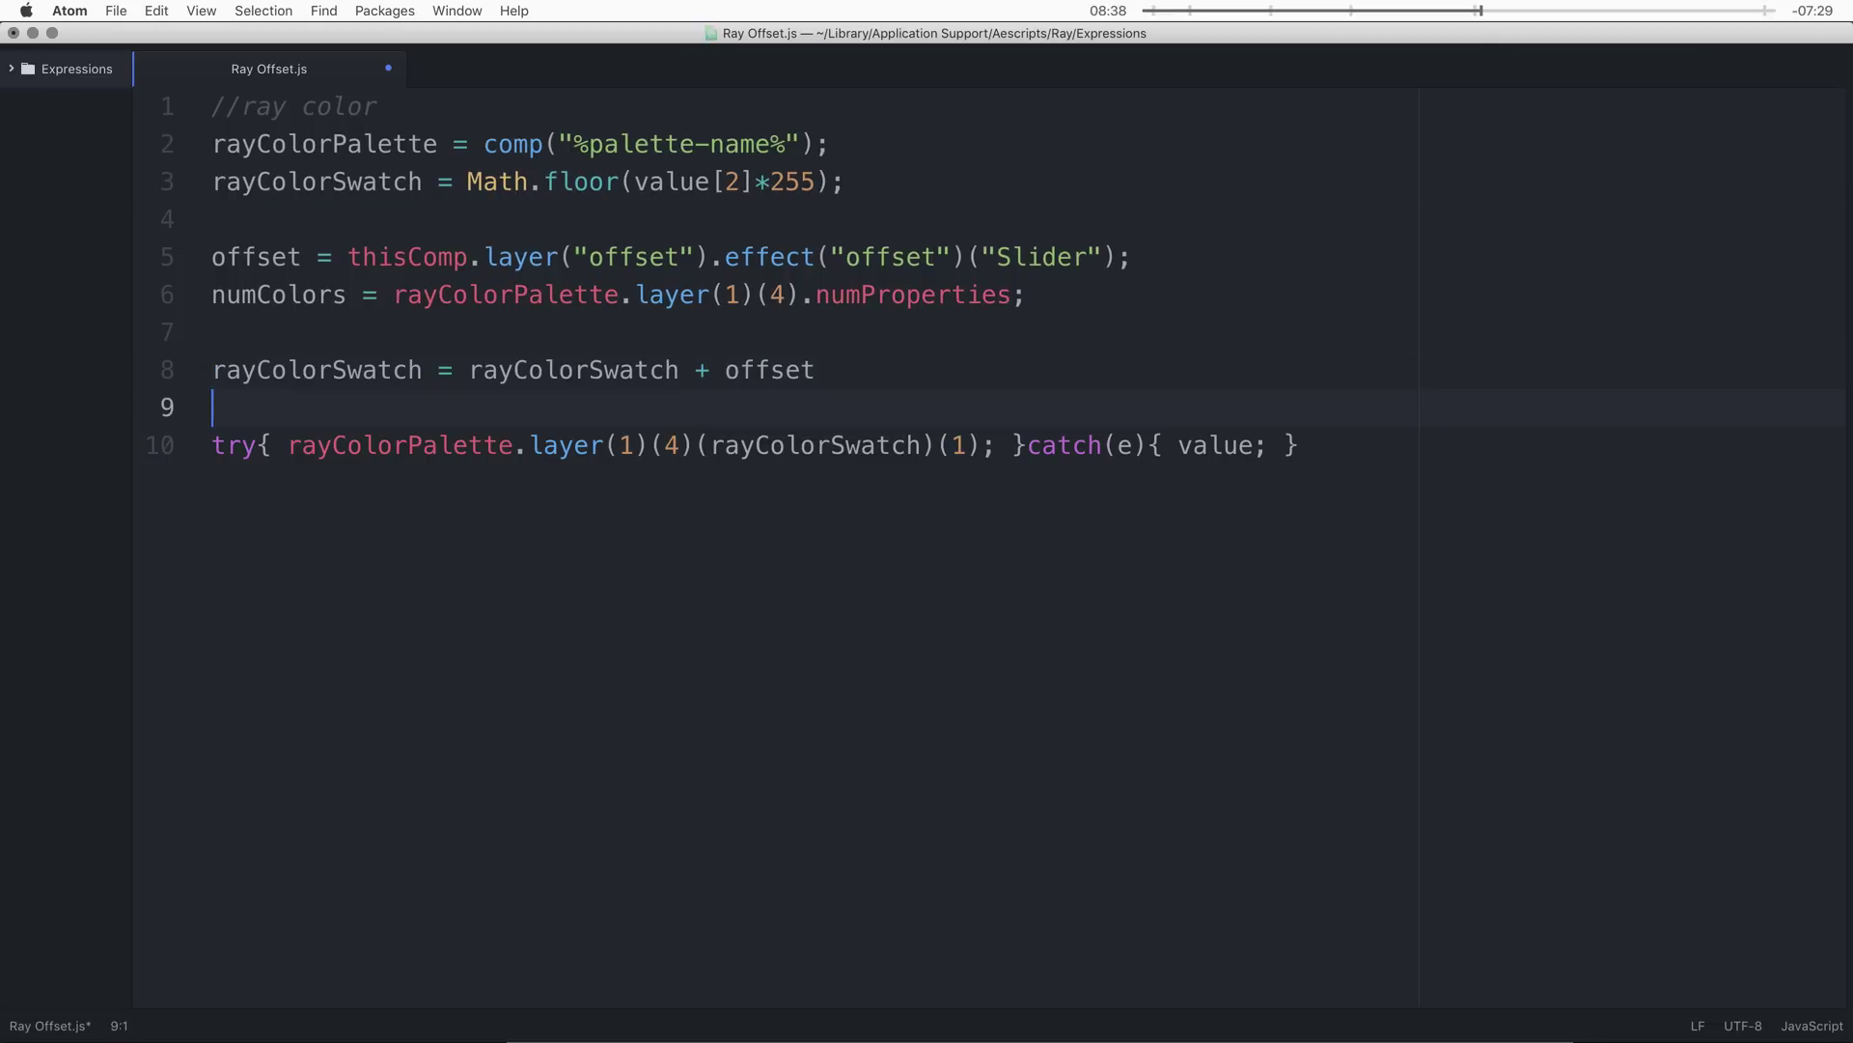
{"action": "type", "text": ")"}
{"action": "key", "text": "alt+Left"}
{"action": "key", "text": "alt+Left"}
{"action": "key", "text": "alt+Left"}
{"action": "key", "text": "alt+Left"}
{"action": "key", "text": "alt+Left"}
{"action": "key", "text": "Right"}
{"action": "key", "text": "Right"}
{"action": "type", "text": "("}
{"action": "key", "text": "super+Right"}
{"action": "type", "text": "+"}
{"action": "key", "text": "BackSpace"}
{"action": "key", "text": "BackSpace"}
{"action": "type", "text": "% numColors"}
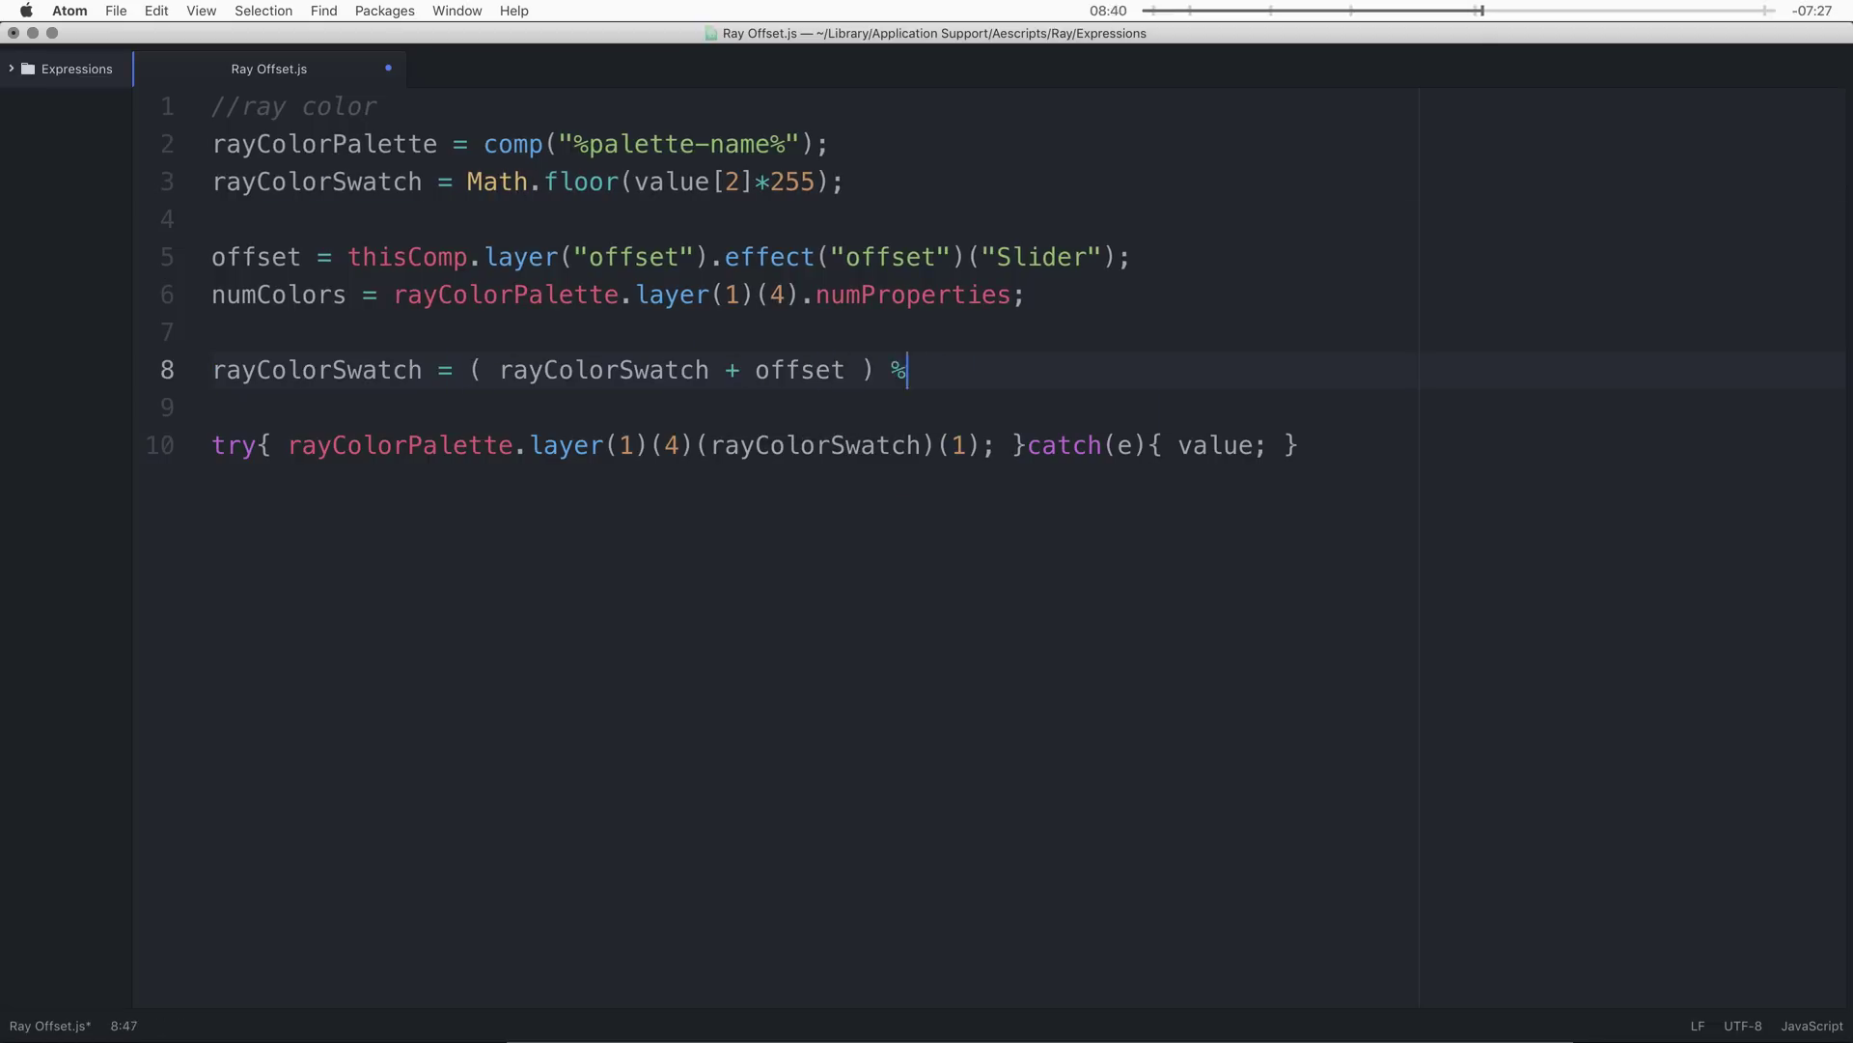
- Correct the modulo formula by adding -1 inside the parentheses after offset and +1; after numColors
{"action": "key", "text": "Down"}
{"action": "key", "text": "Up"}
{"action": "type", "text": "+1;"}
{"action": "key", "text": "alt+Left"}
{"action": "key", "text": "alt+Left"}
{"action": "key", "text": "alt+Left"}
{"action": "key", "text": "alt+Left"}
{"action": "key", "text": "alt+Left"}
{"action": "key", "text": "alt+Left"}
{"action": "type", "text": "-1"}
{"action": "key", "text": "super+Right"}
{"action": "key", "text": "Down"}
{"action": "key", "text": "Down"}
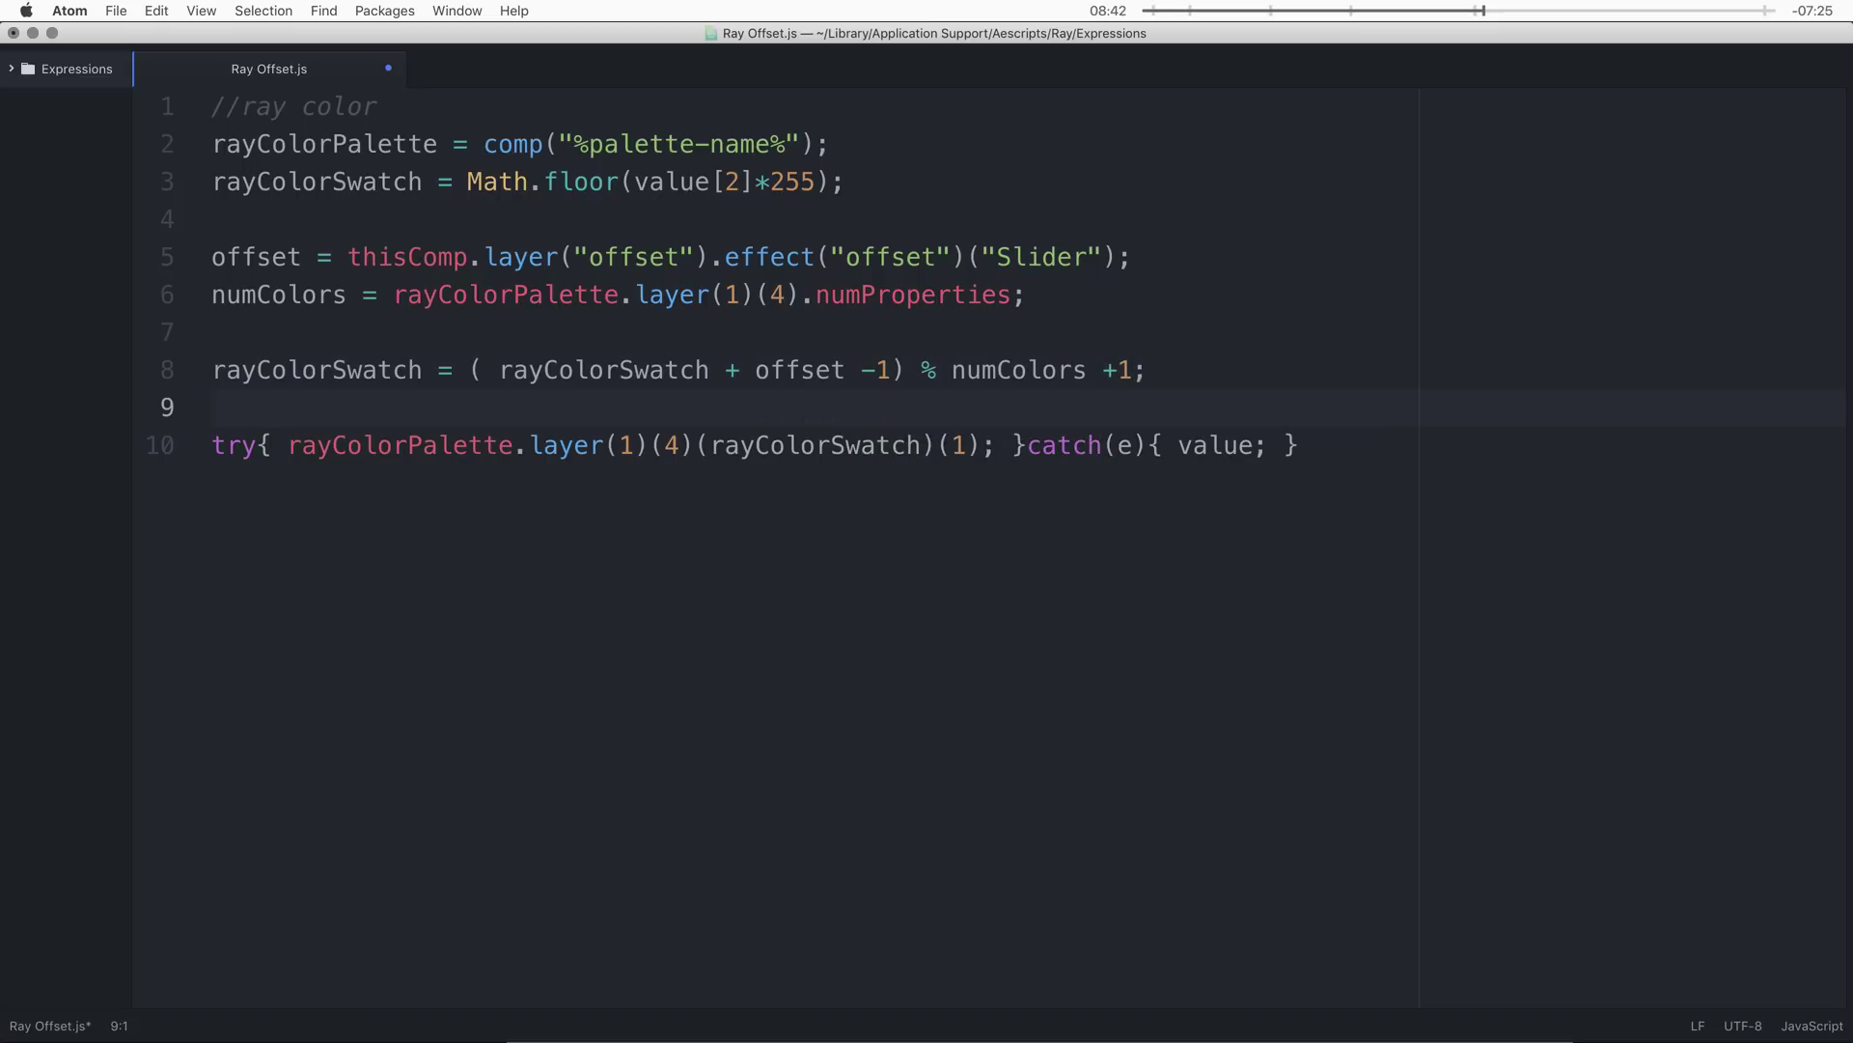
- Change the header comment to //ray offset and save the Ray Offset.js file
{"action": "key", "text": "super+Up"}
{"action": "key", "text": "super+Right"}
{"action": "key", "text": "alt+shift+Left"}
{"action": "type", "text": "offset"}
{"action": "key", "text": "super+s"}
- Switch to After Effects, open Ray Dynamic Color's expression folder and delete the existing Ray Offset.js file
{"action": "key", "text": "super+Tab"}
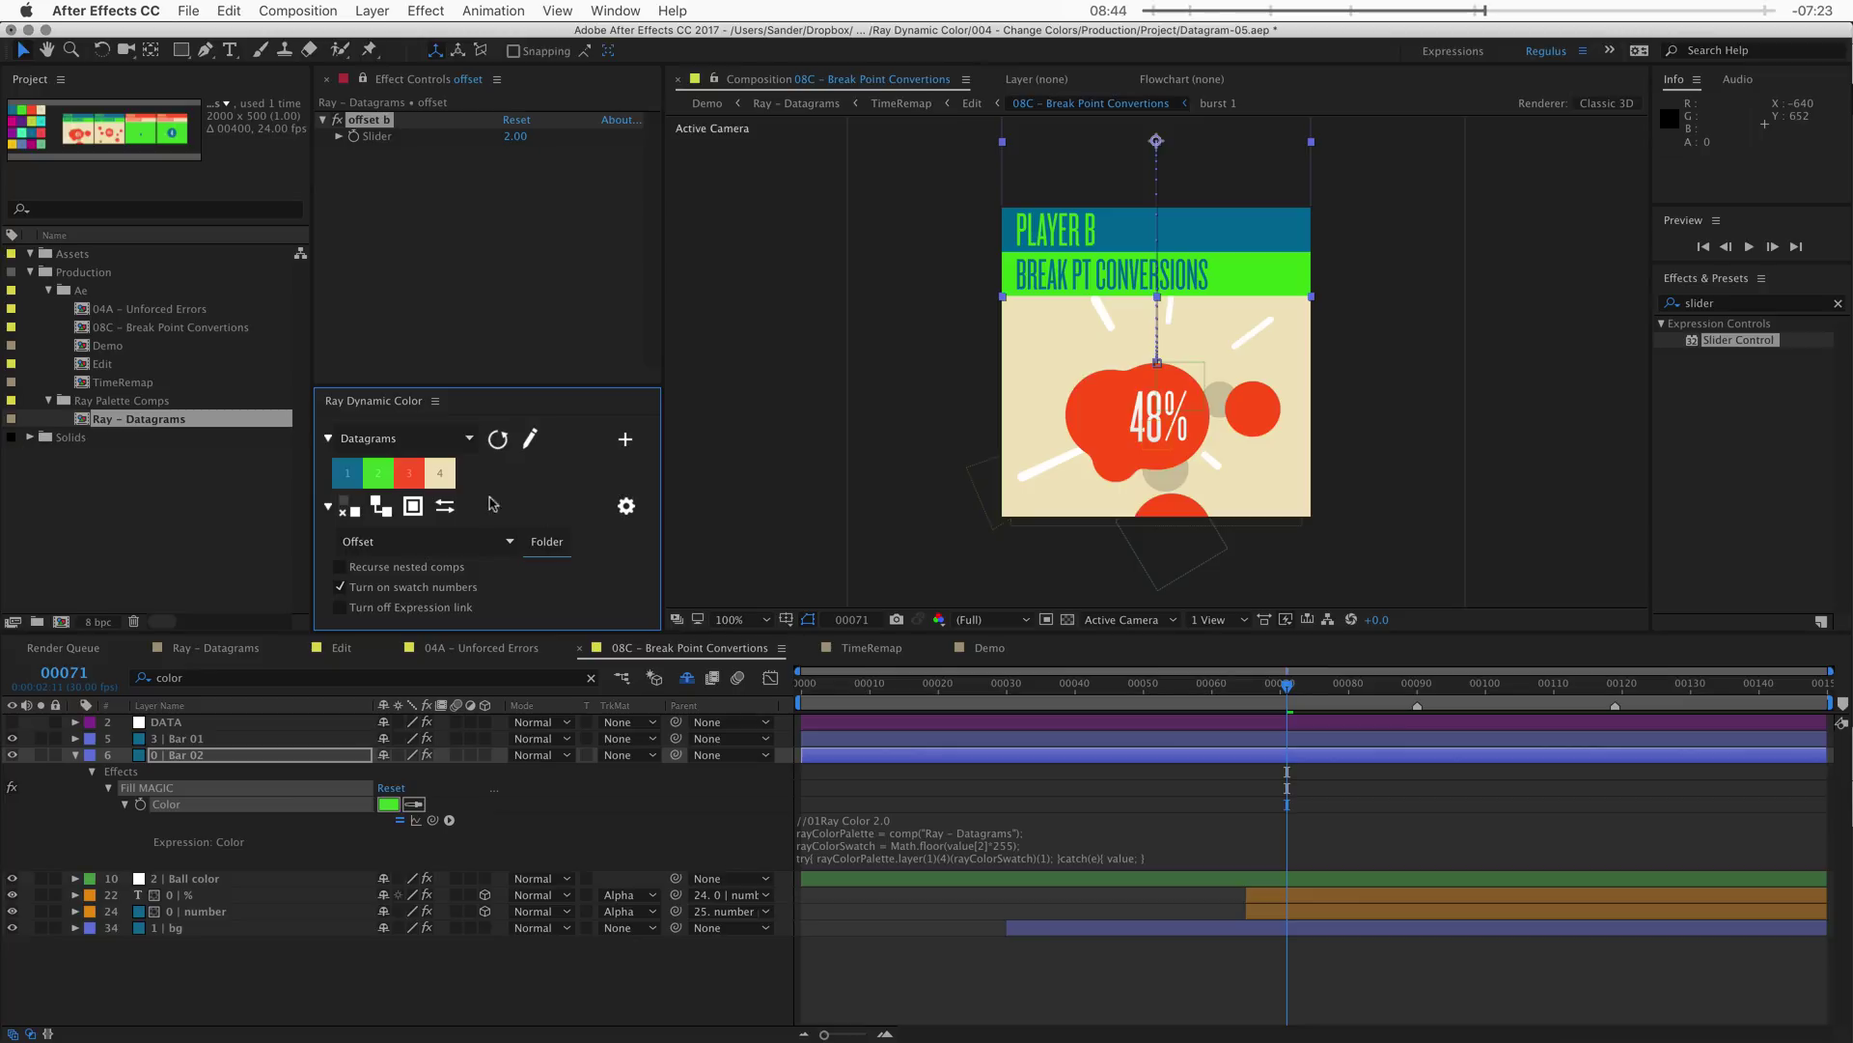
{"action": "left_click", "coordinate": [445, 552]}
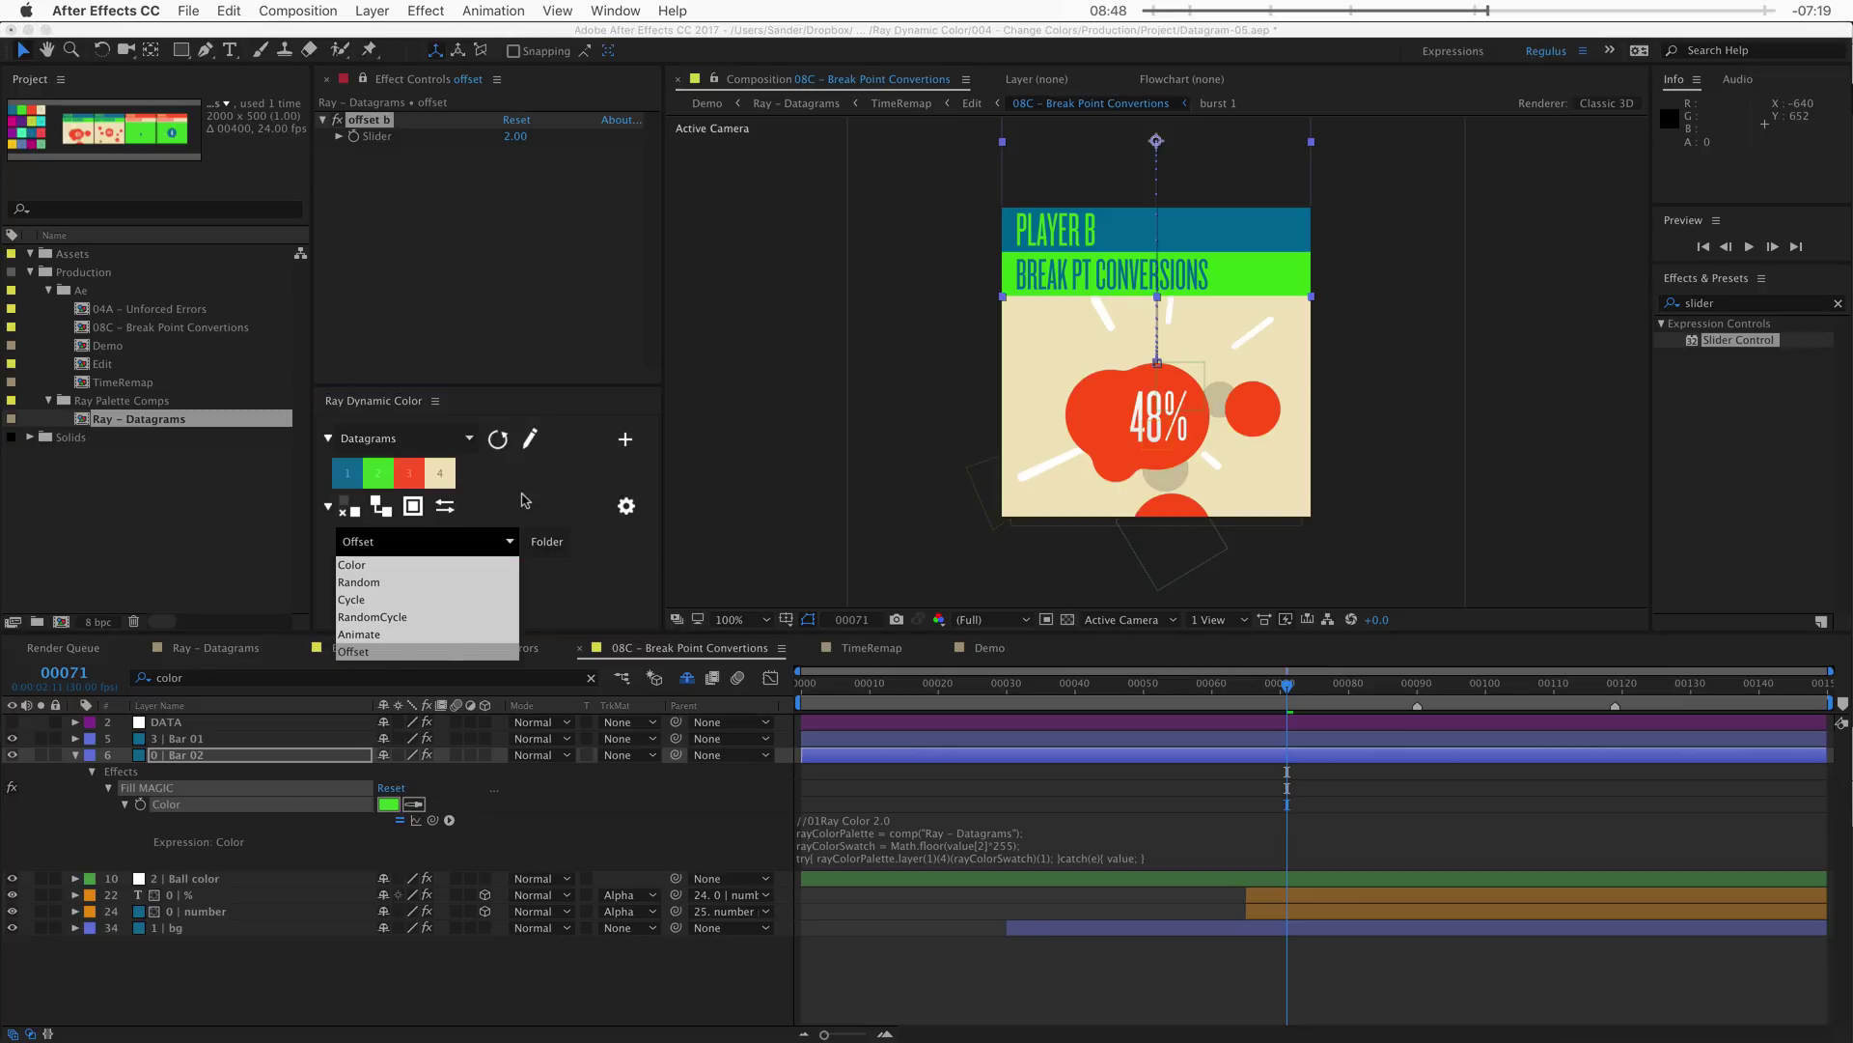
{"action": "left_click", "coordinate": [536, 561]}
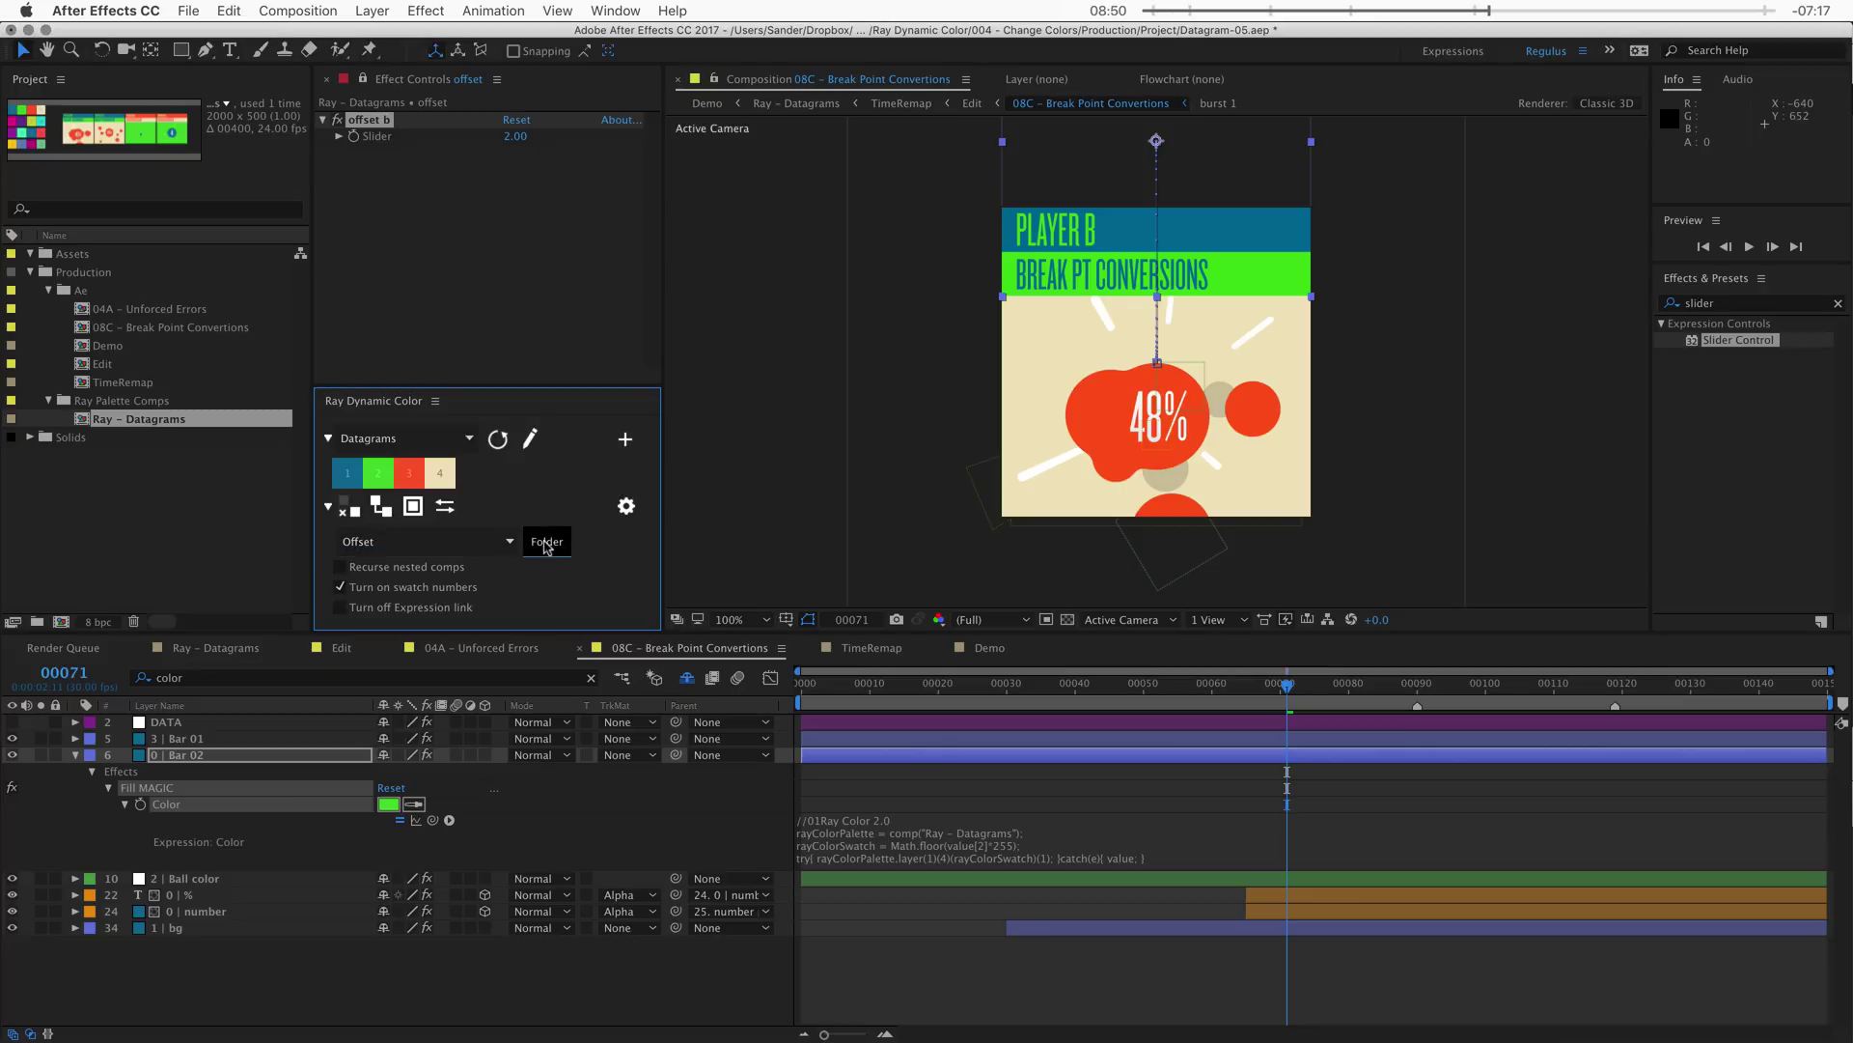
{"action": "left_click", "coordinate": [546, 542]}
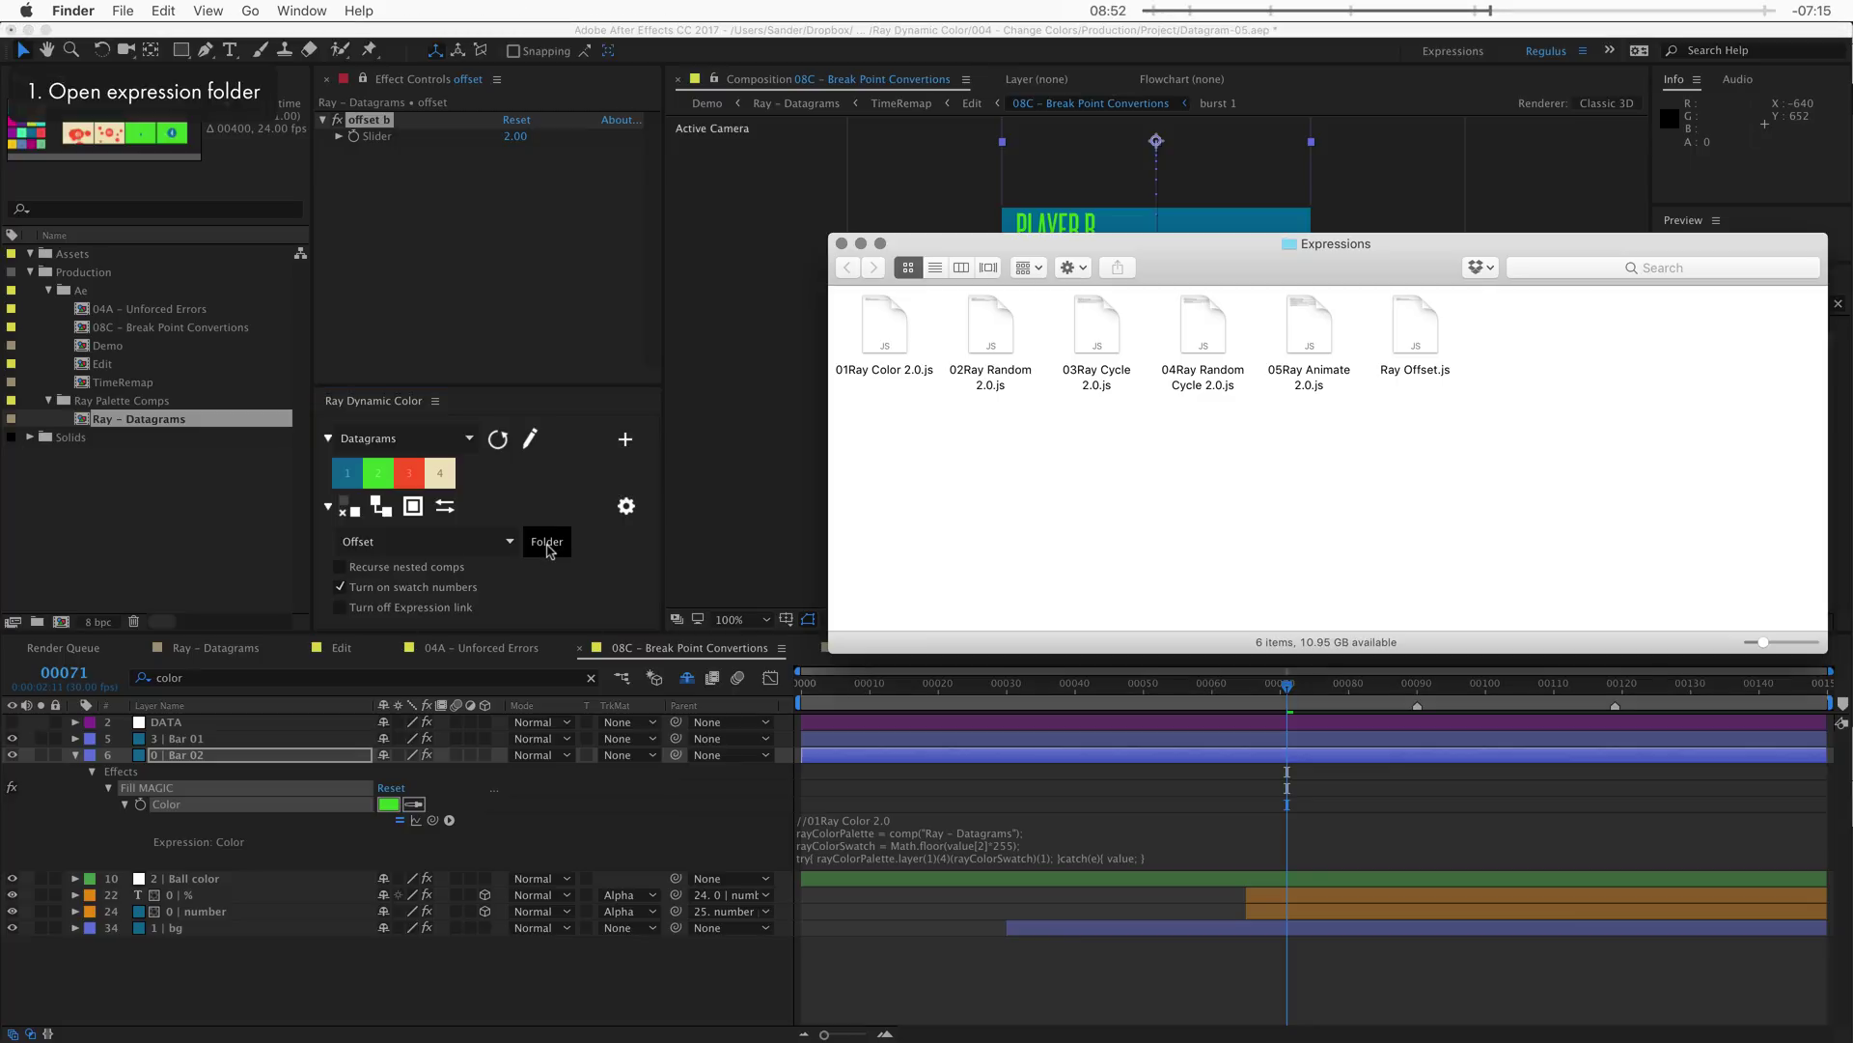
{"action": "left_click", "coordinate": [1415, 370]}
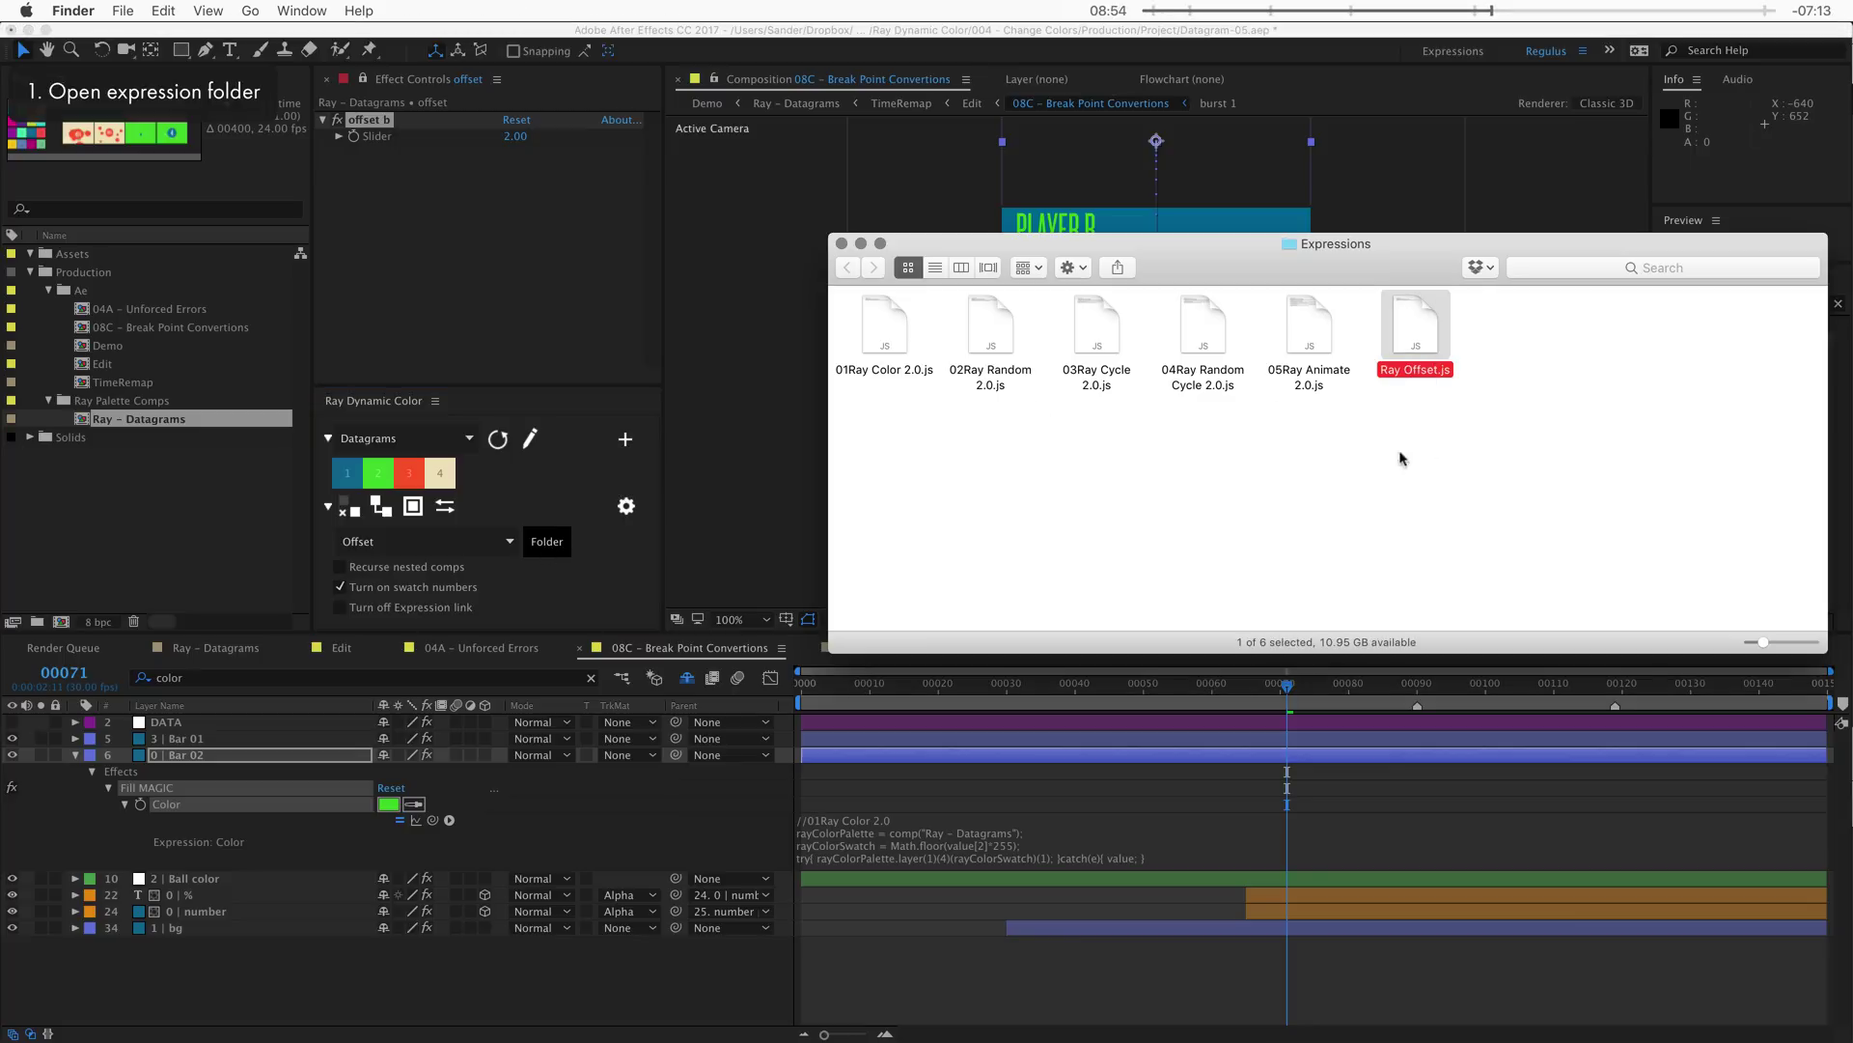
{"action": "key", "text": "super+BackSpace"}
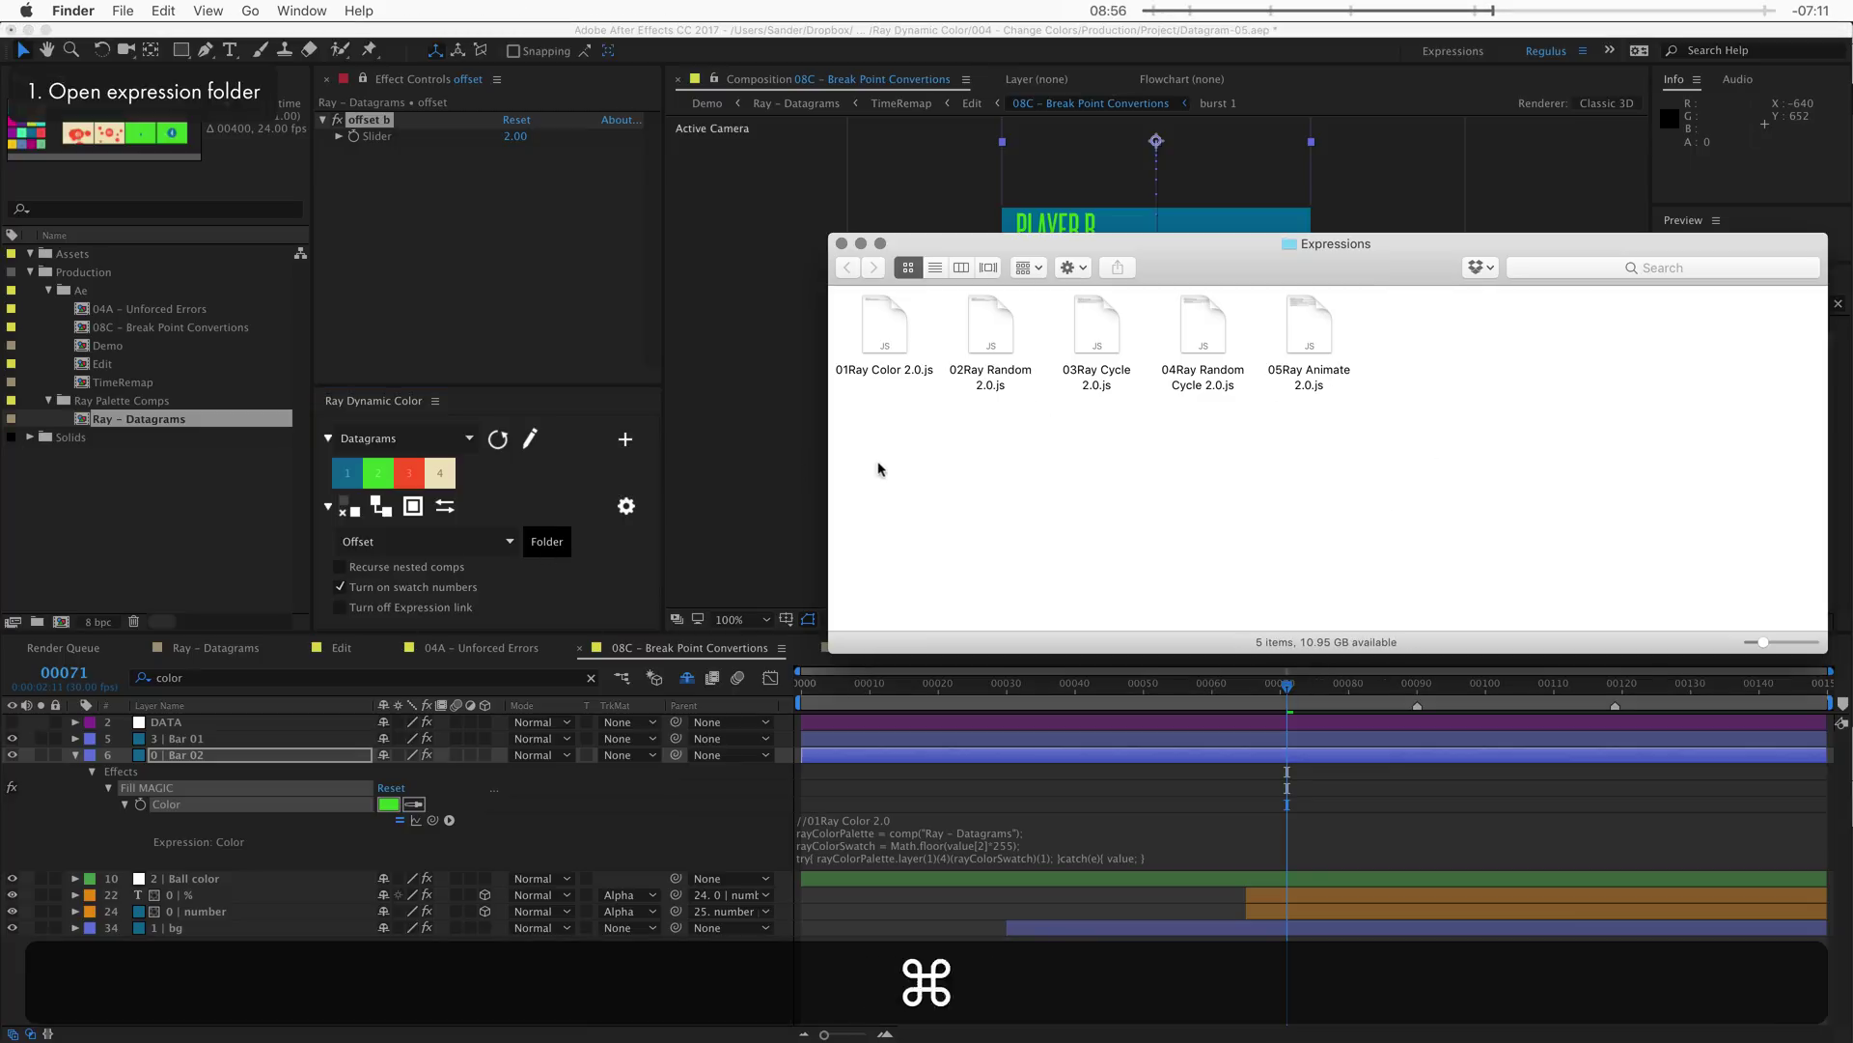
- Duplicate 01Ray Color 2.0.js in the Expressions folder and rename the copy to Ray Offset.js
{"action": "left_click", "coordinate": [889, 375]}
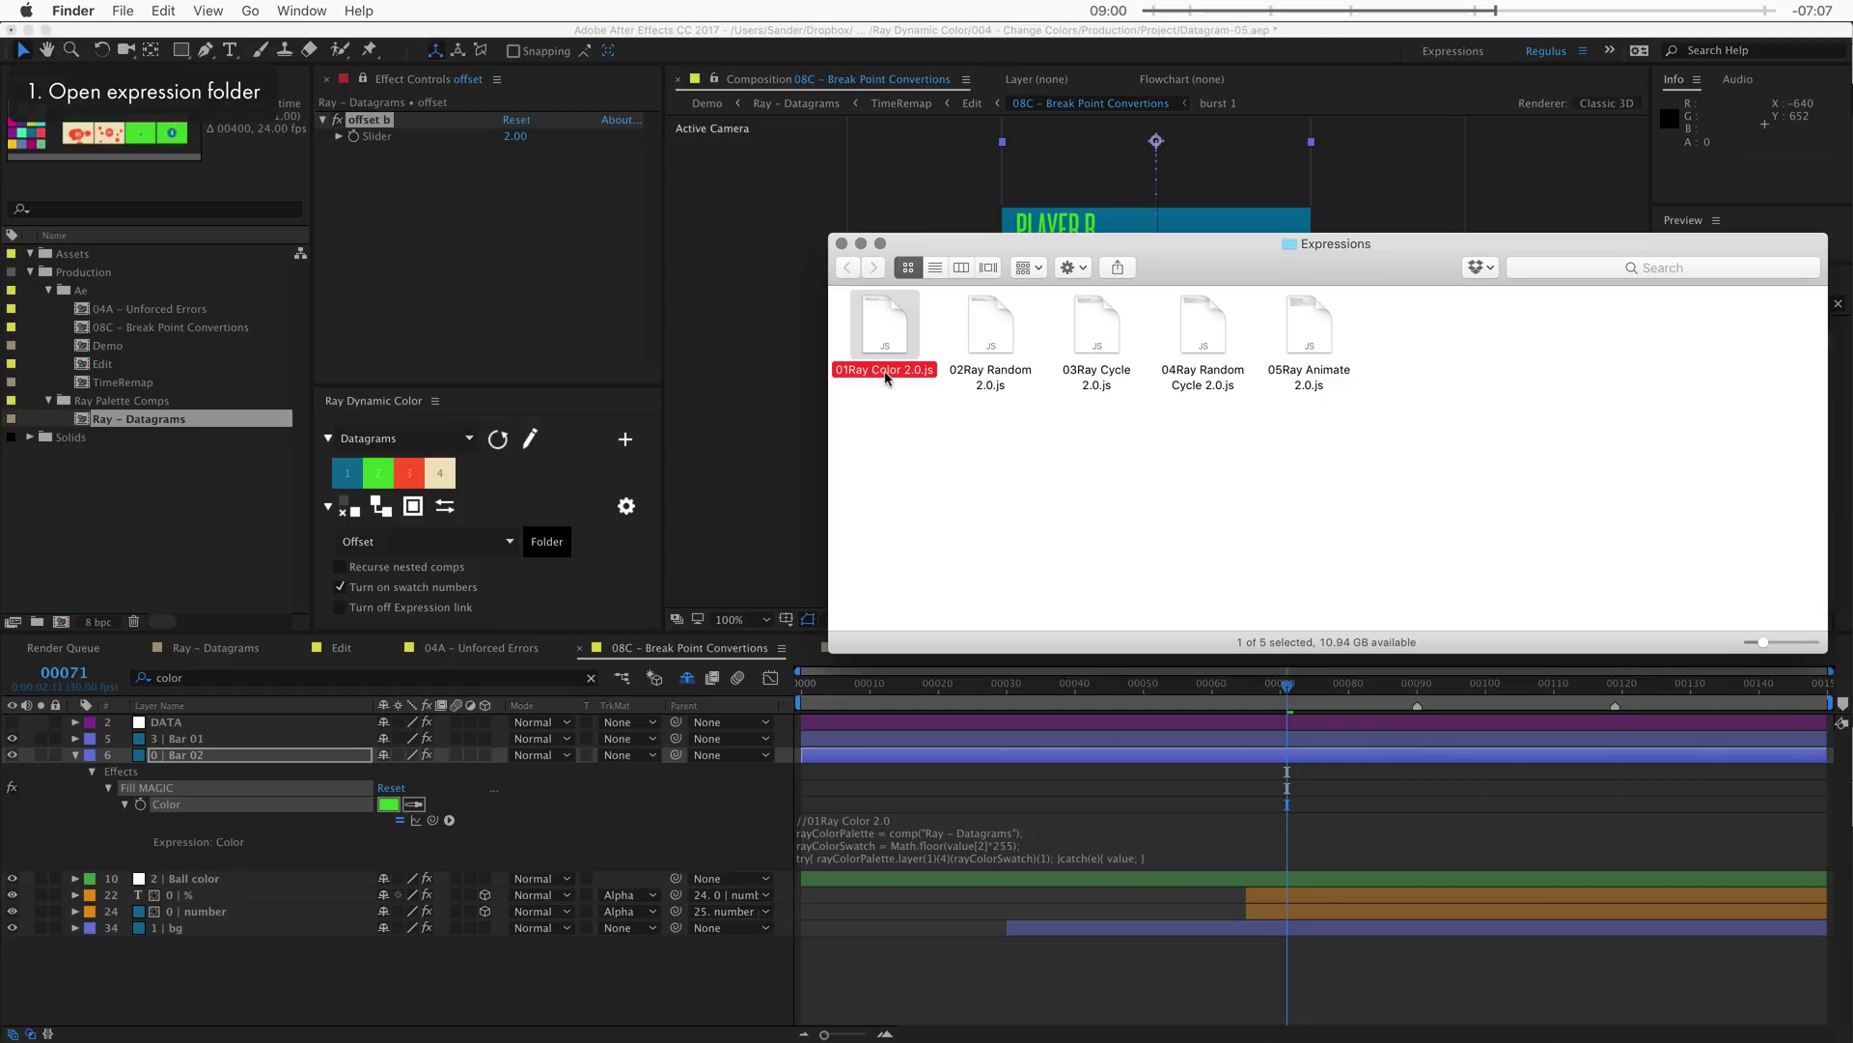
{"action": "key", "text": "super+d"}
{"action": "key", "text": "Return"}
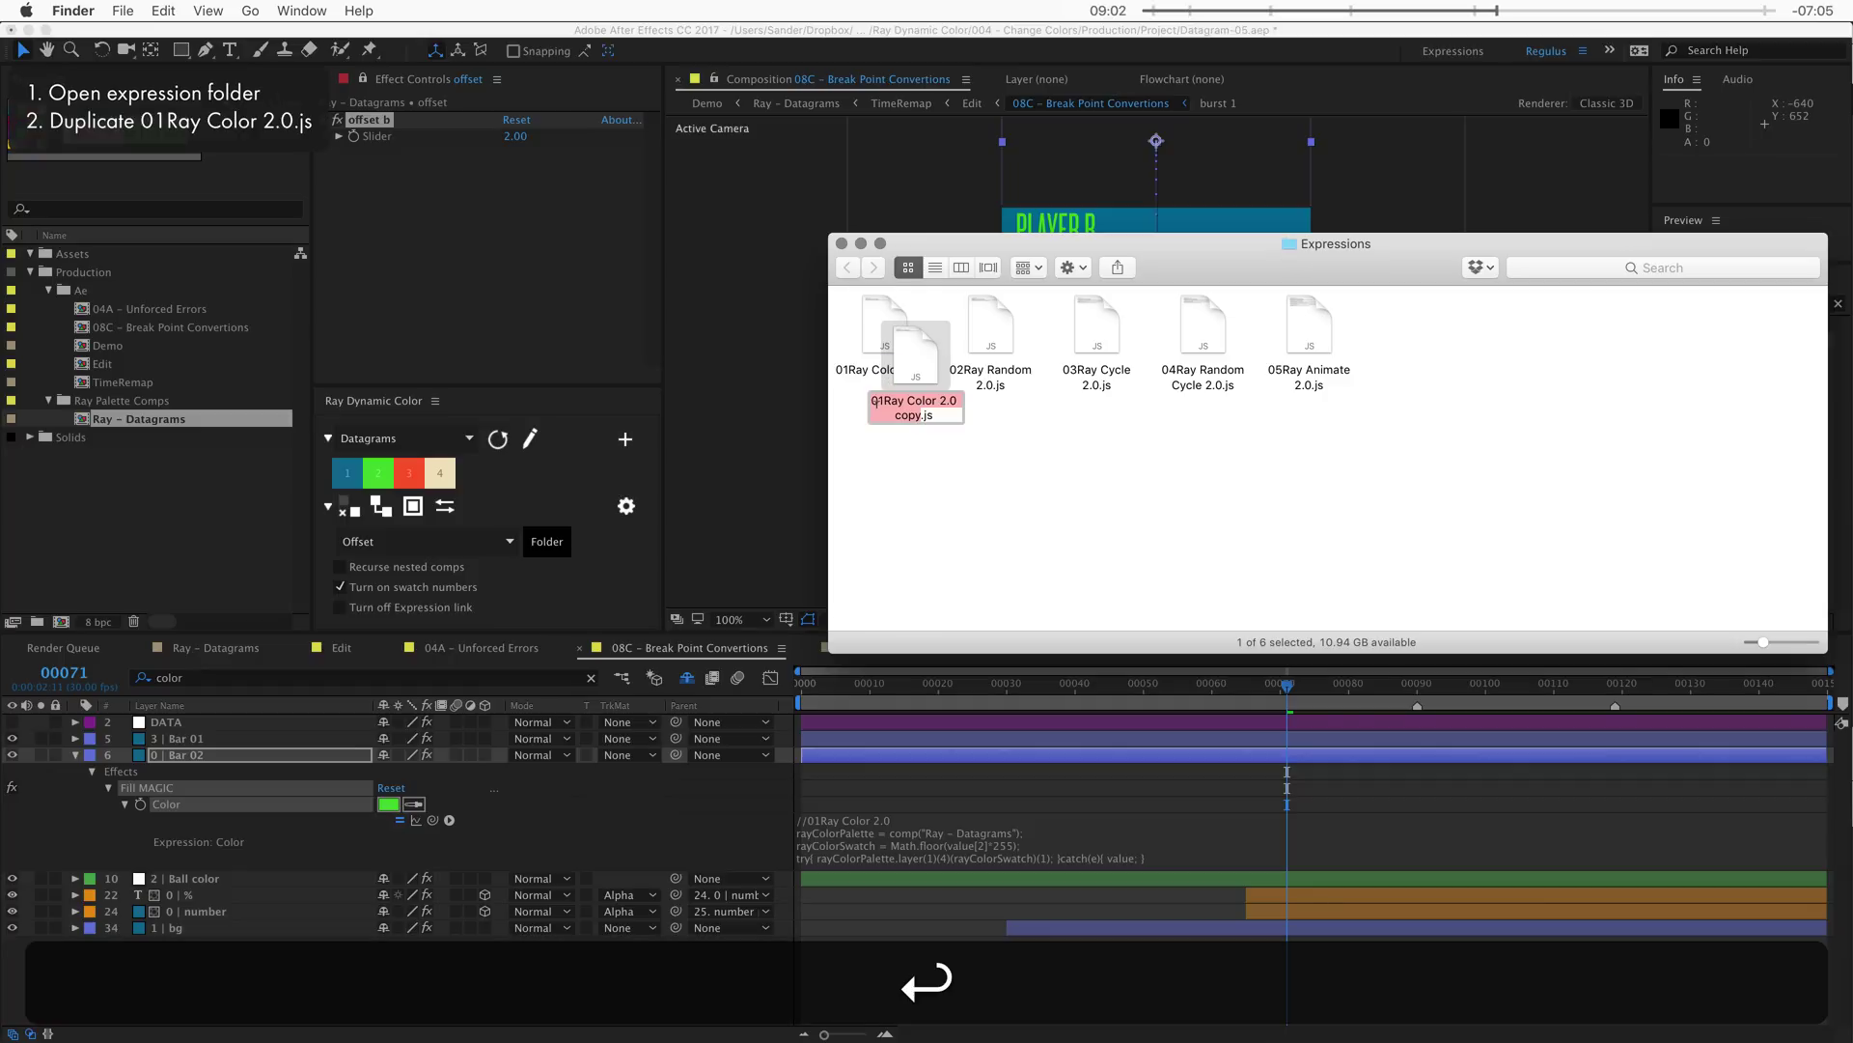
{"action": "type", "text": "Ray Off"}
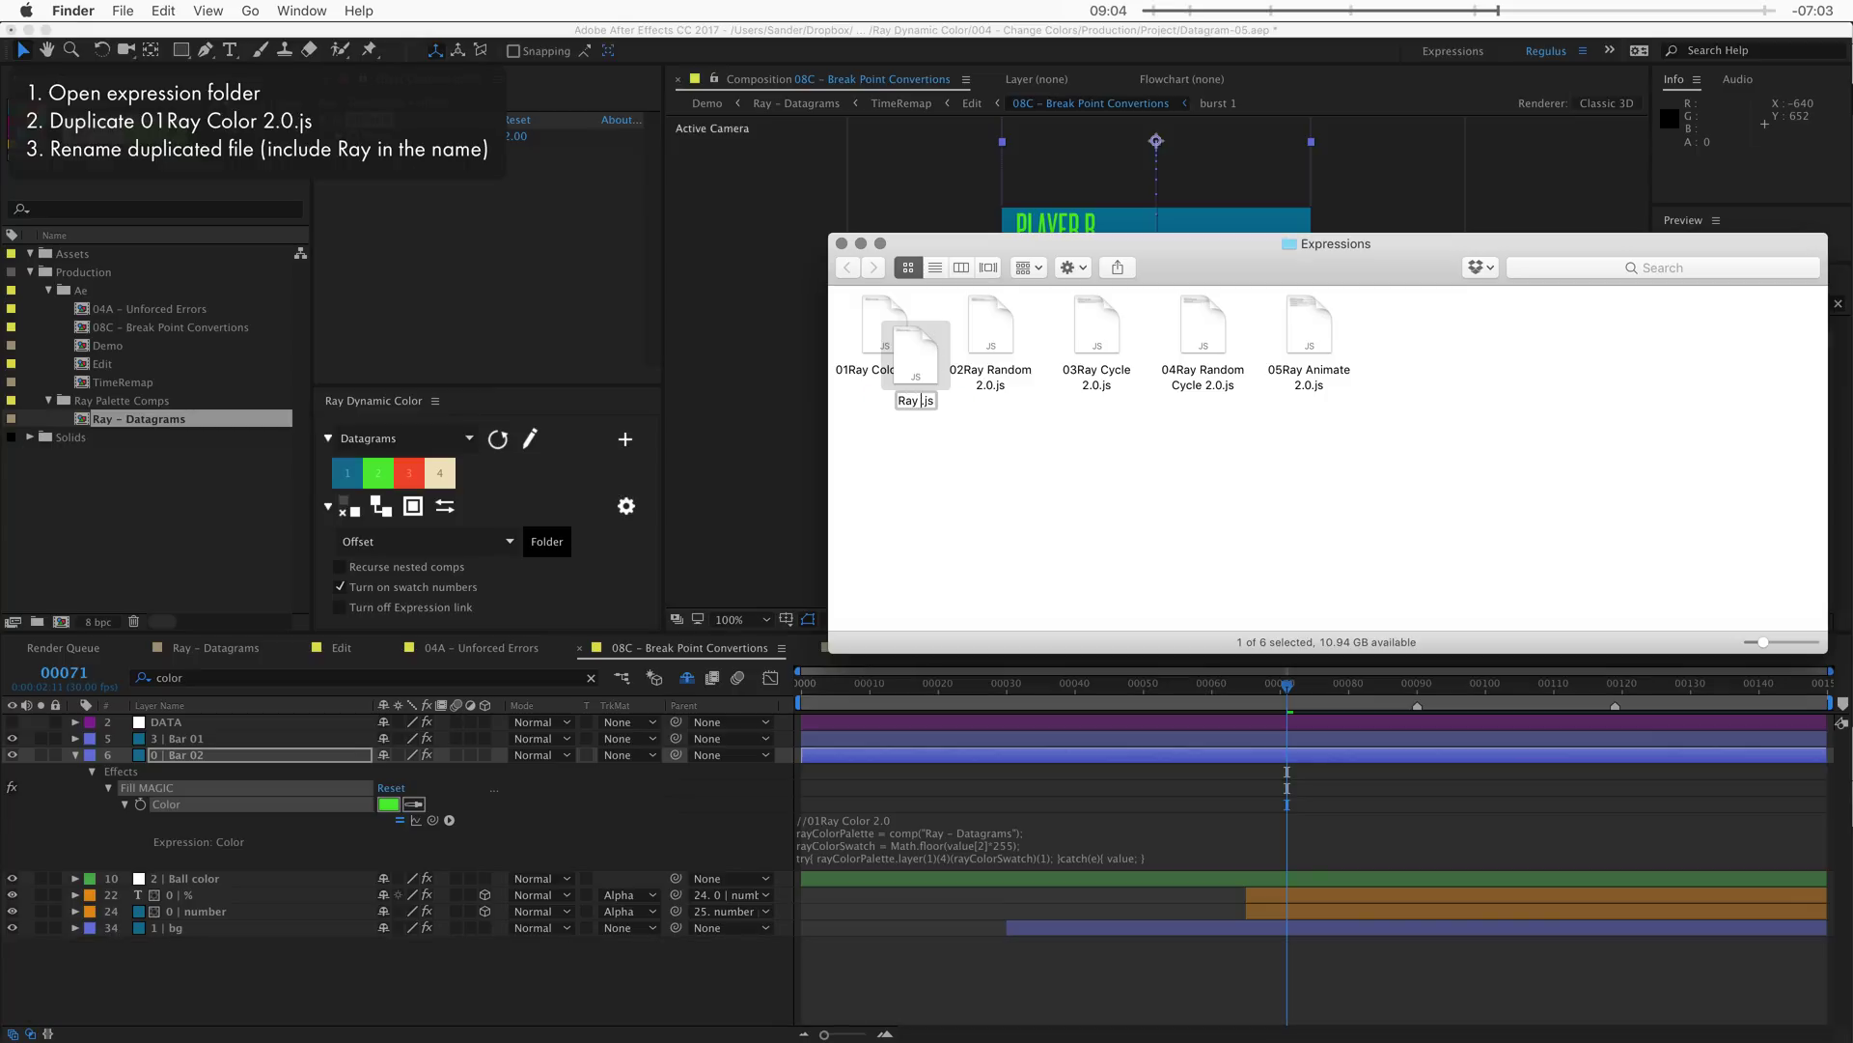
{"action": "type", "text": "set"}
{"action": "key", "text": "Return"}
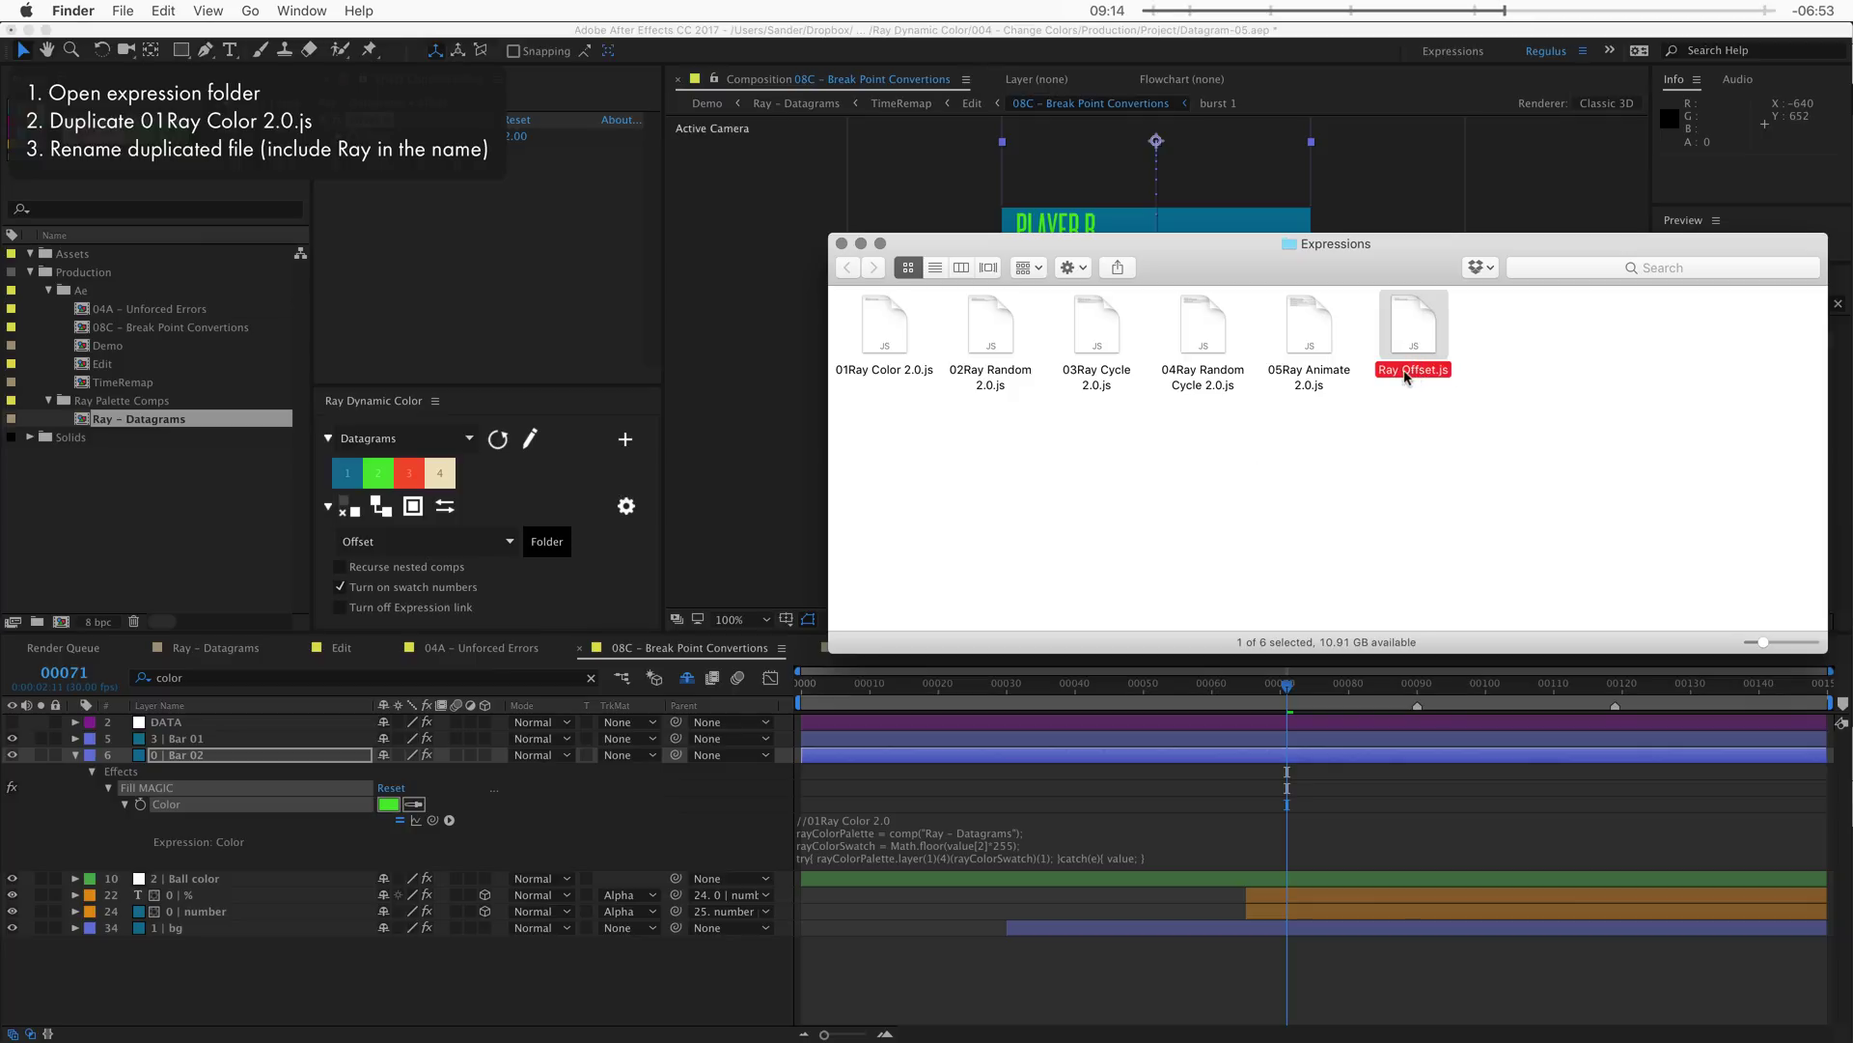
- Open Ray Offset.js in Atom, change the first-line comment to //ray offset and save the file
{"action": "key", "text": "super+o"}
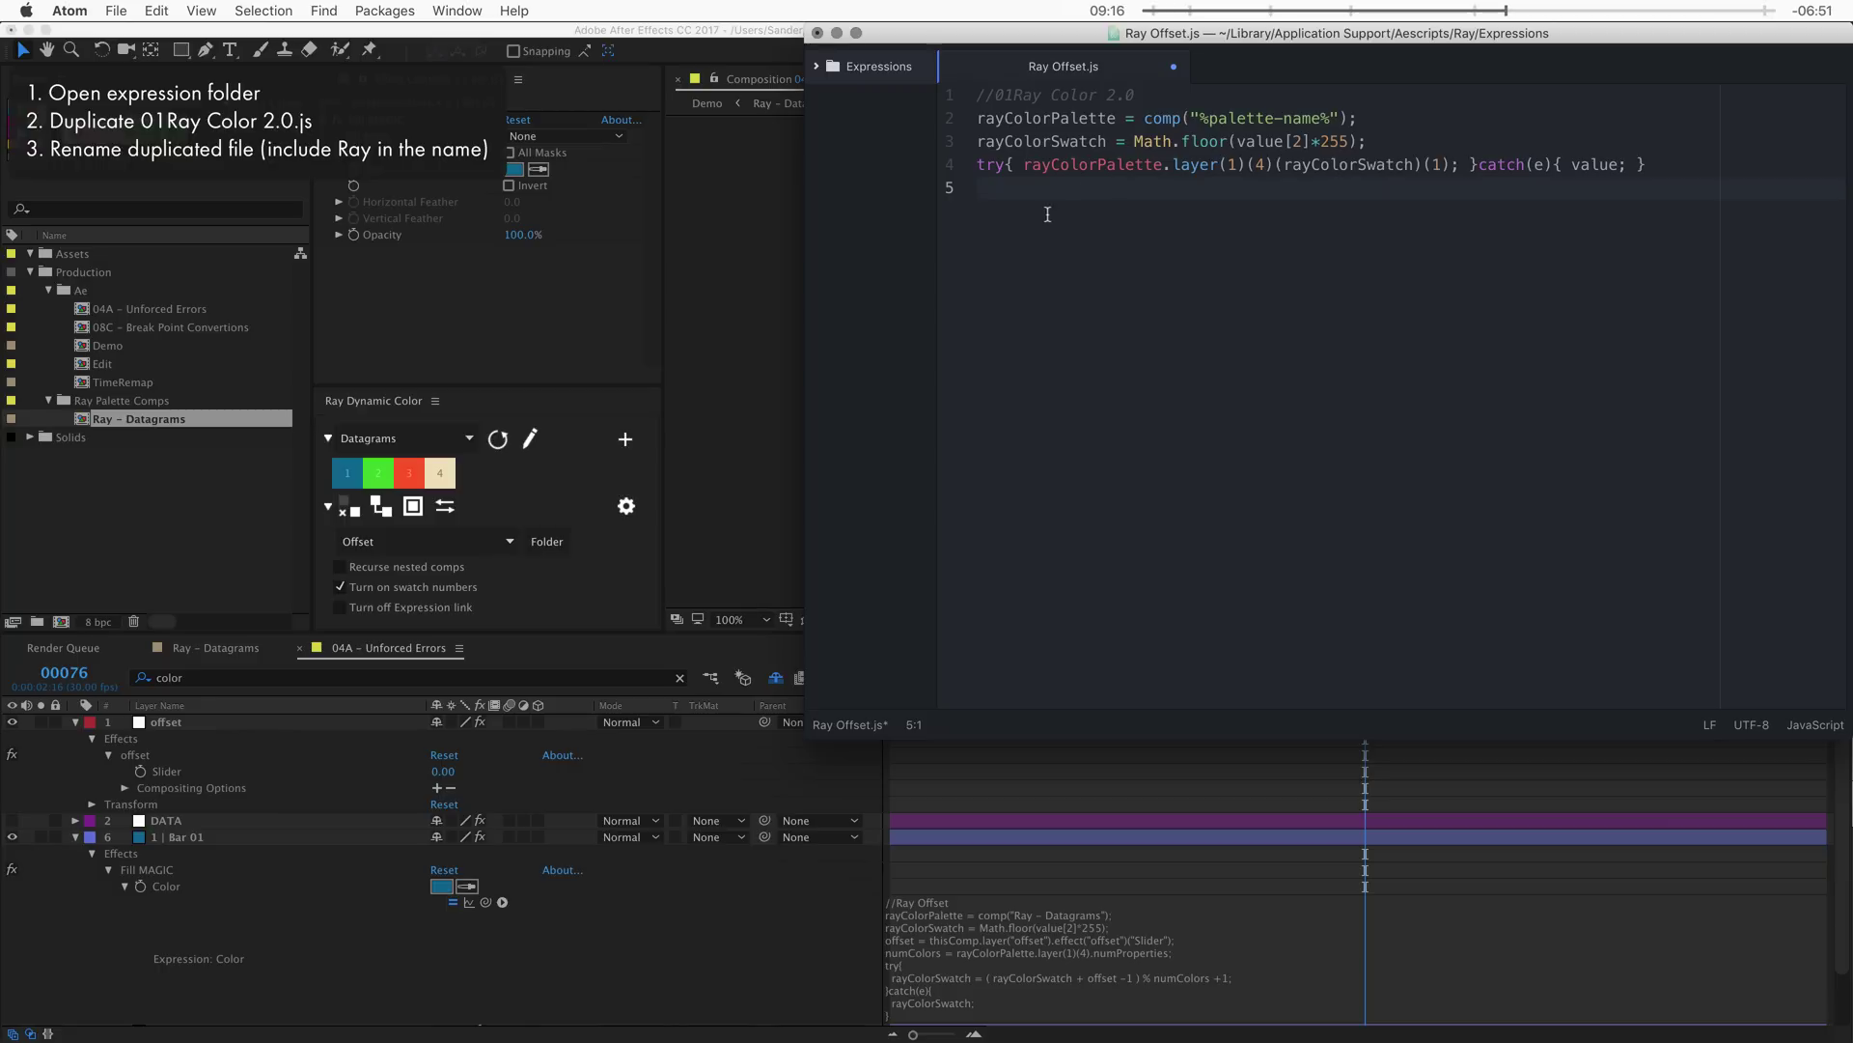
{"action": "left_click", "coordinate": [1065, 120]}
{"action": "left_click_drag", "start_coordinate": [995, 92], "coordinate": [1164, 88]}
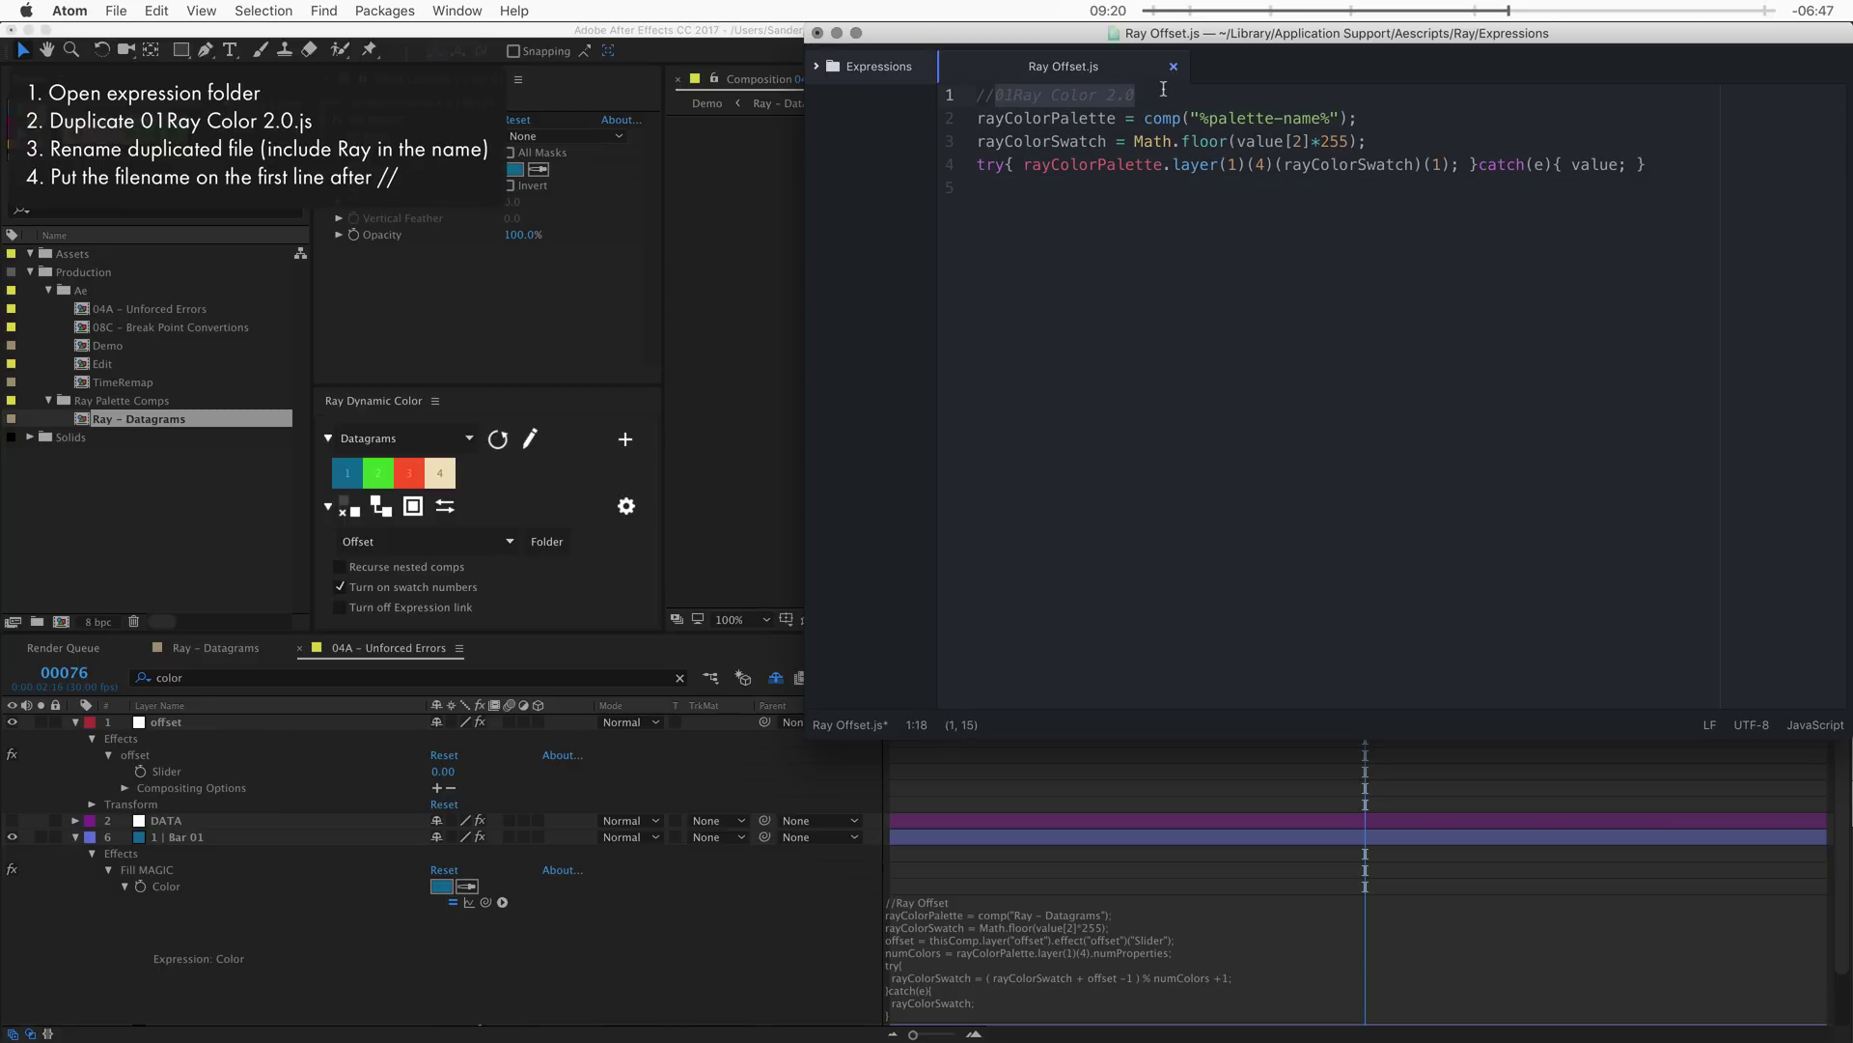
{"action": "type", "text": "ray"}
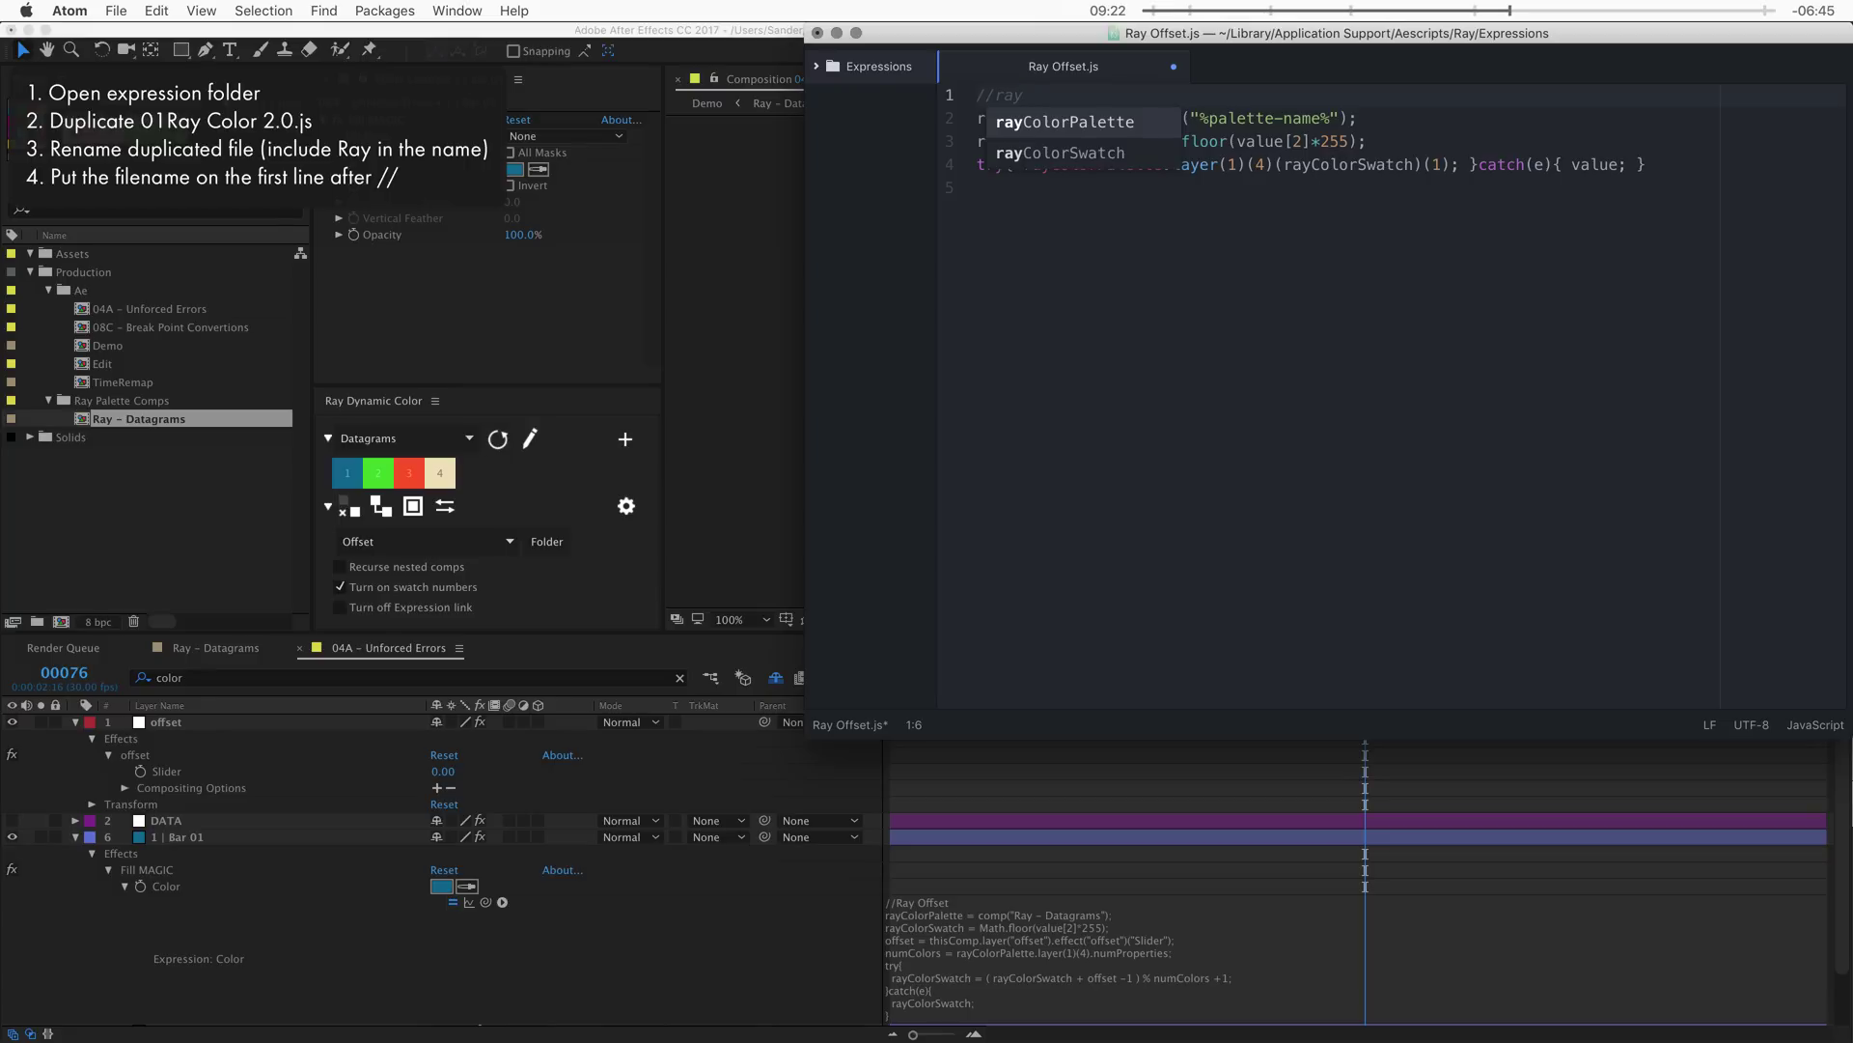
{"action": "type", "text": " offset"}
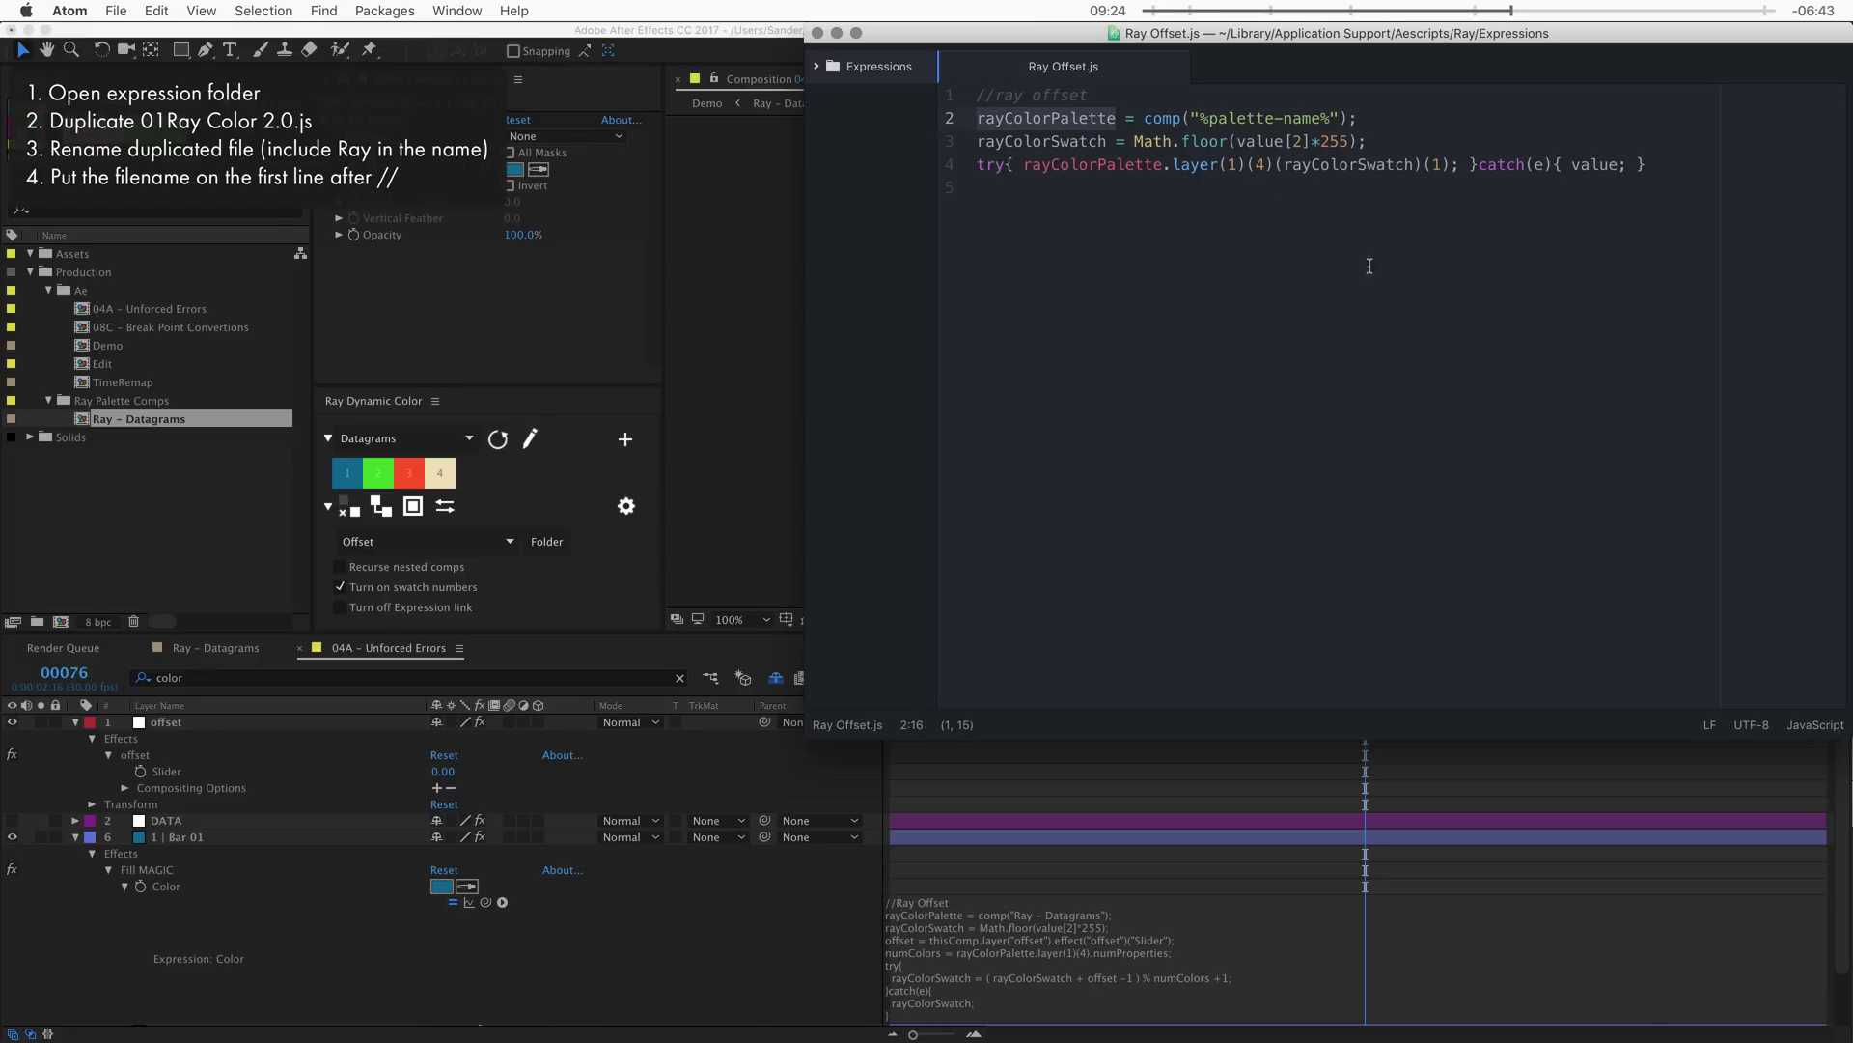
- Examine the rayColorPalette and rayColorSwatch definitions, then inspect the underlying Fill MAGIC color value of Bar 01 in 04A – Unforced Errors
{"action": "left_click", "coordinate": [1543, 260]}
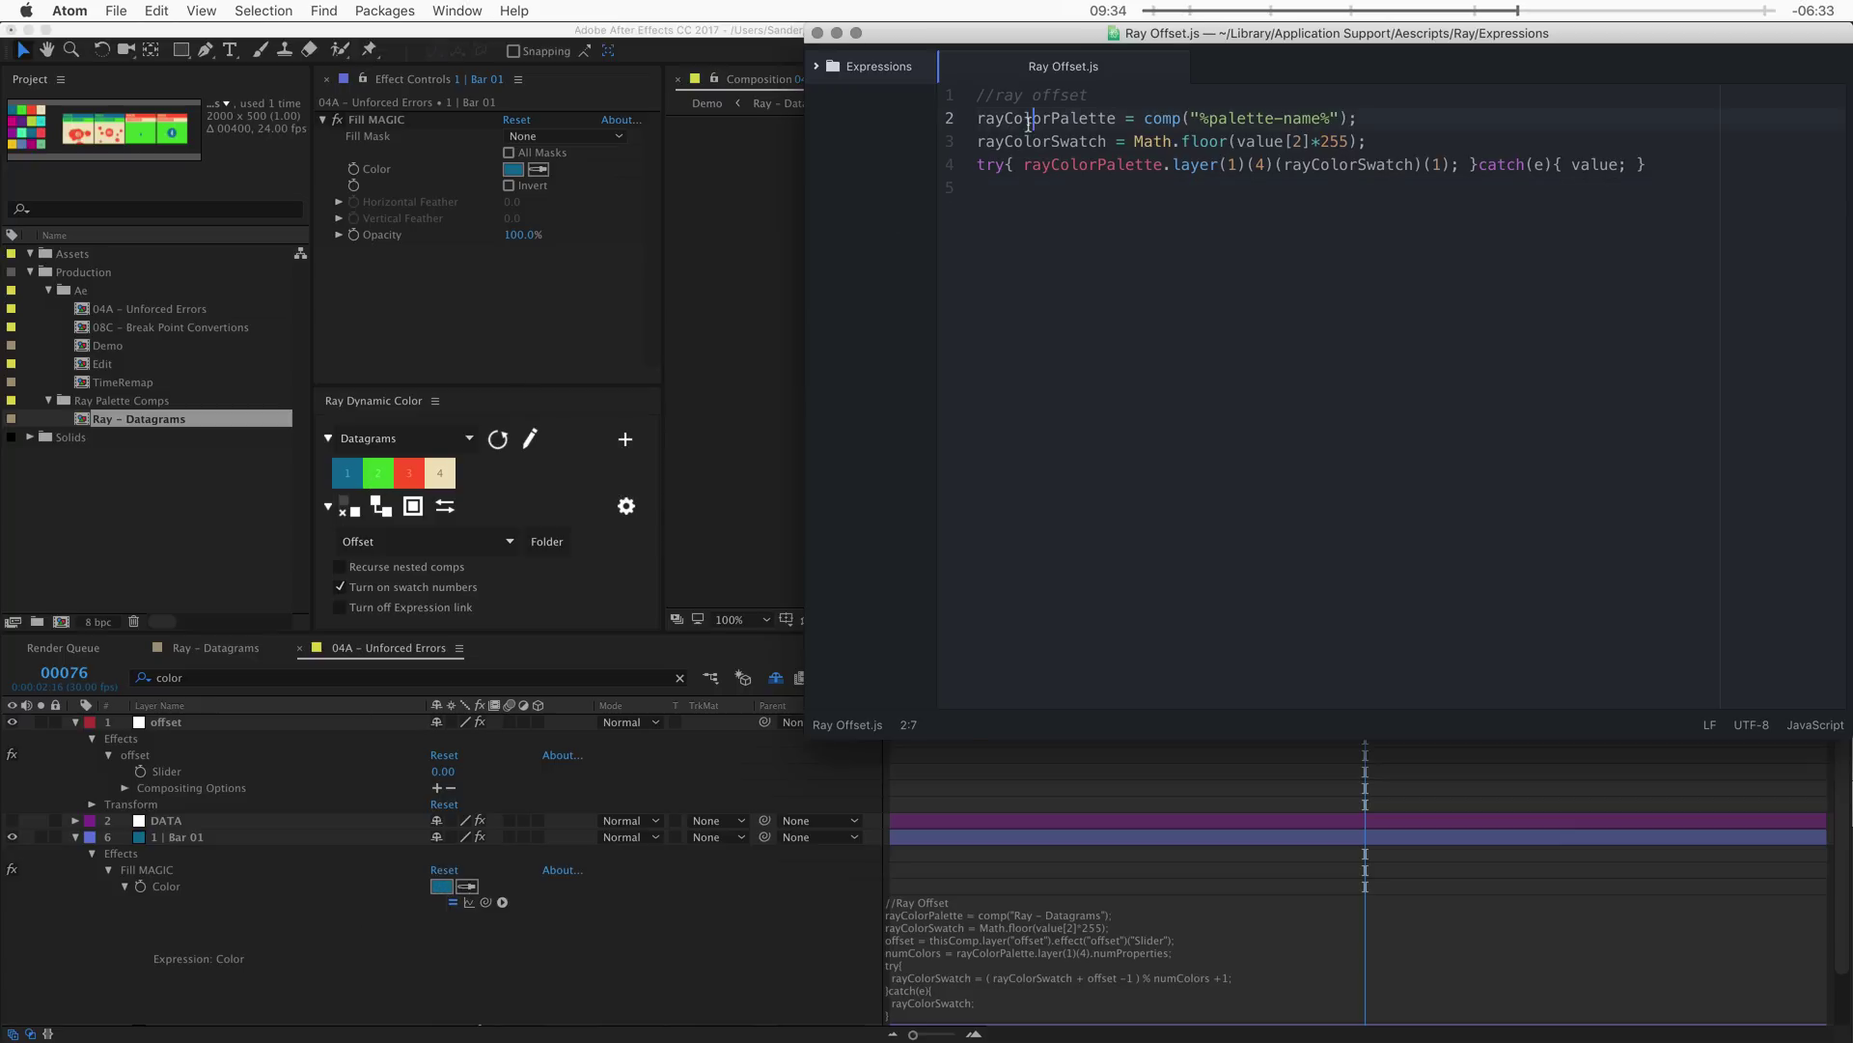
{"action": "double_click", "coordinate": [1029, 121]}
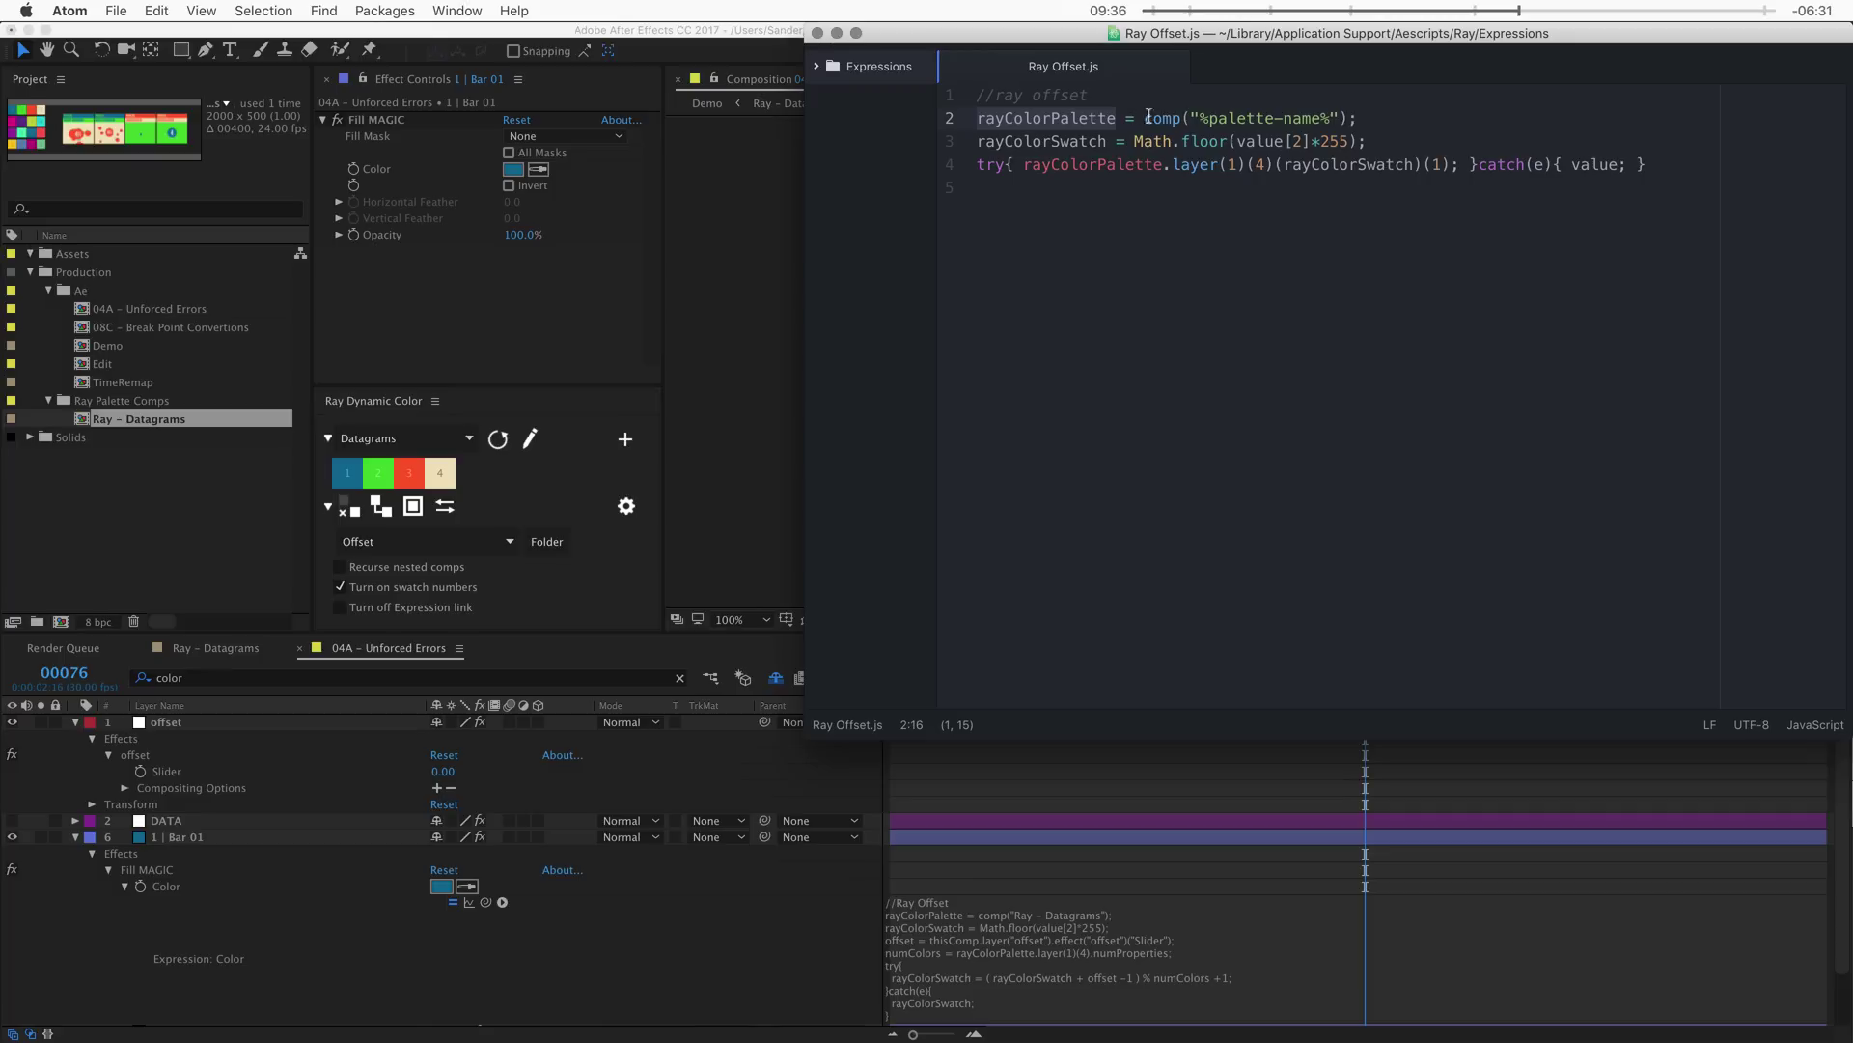
{"action": "left_click_drag", "start_coordinate": [1146, 117], "coordinate": [1348, 117]}
{"action": "double_click", "coordinate": [1048, 141]}
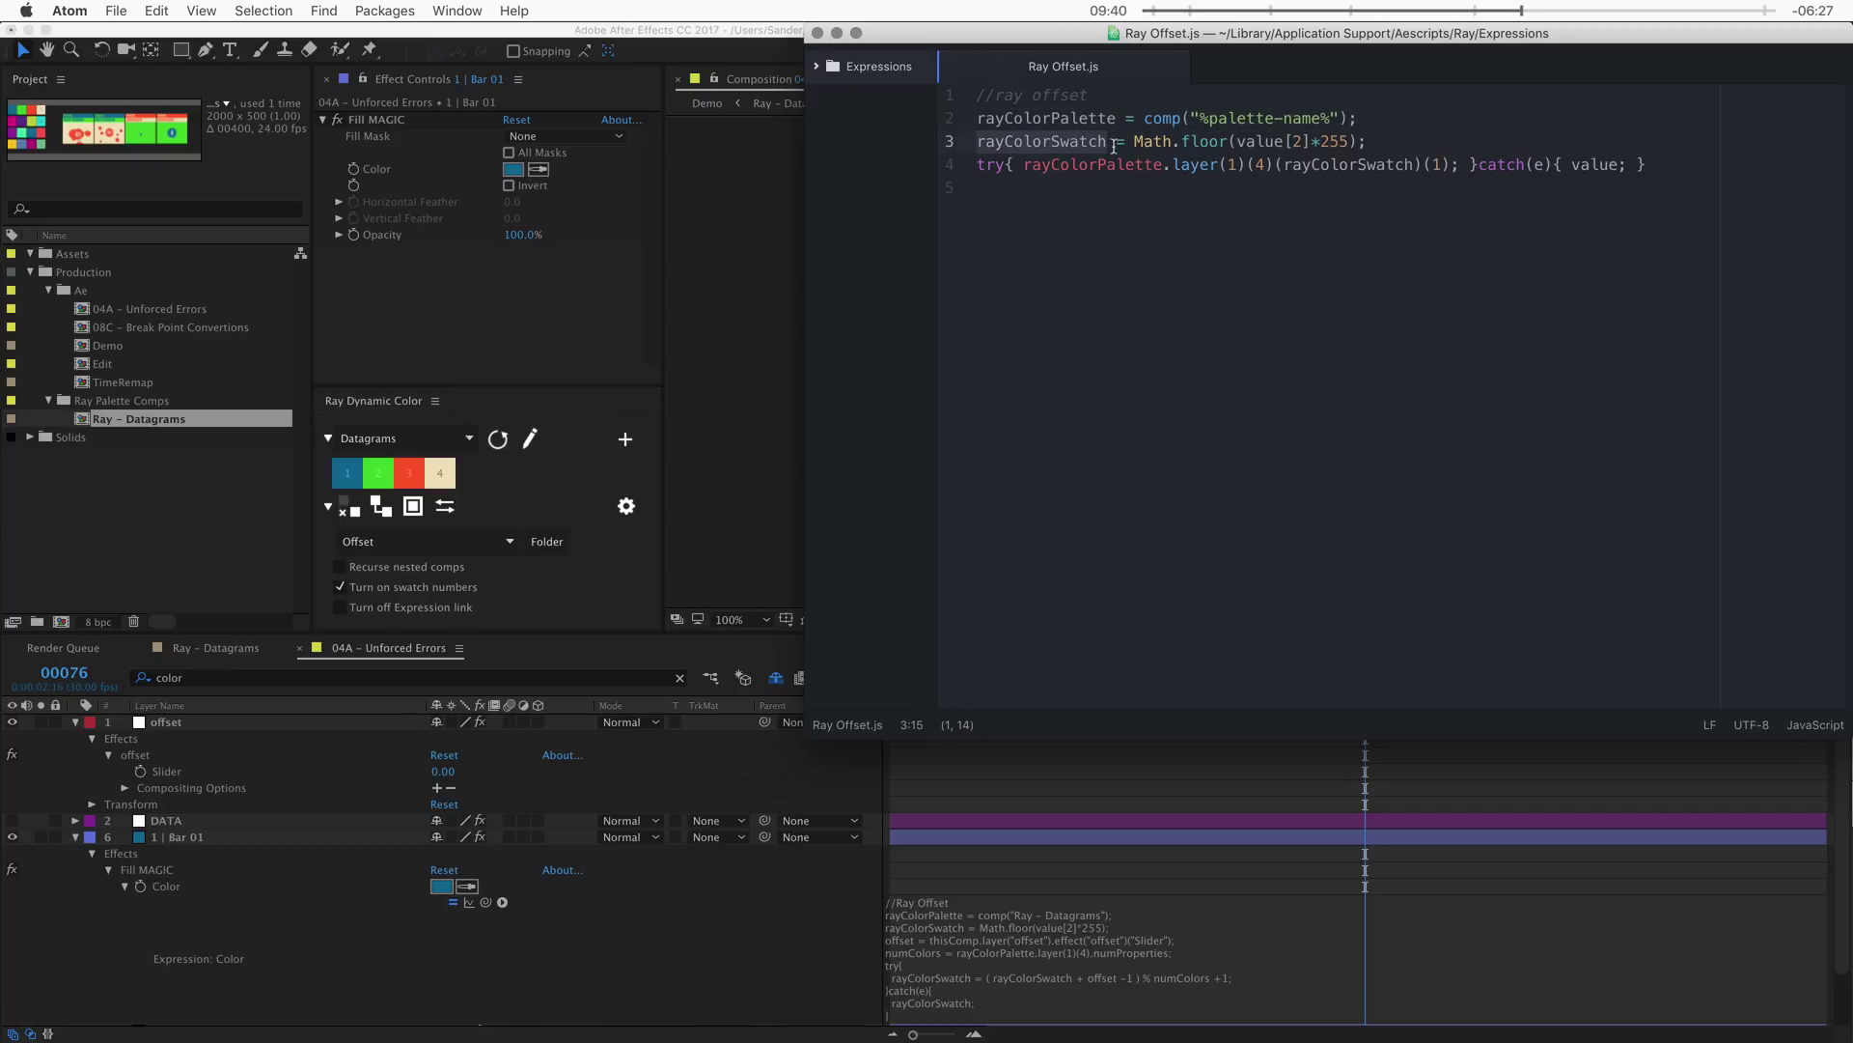
{"action": "left_click", "coordinate": [596, 867]}
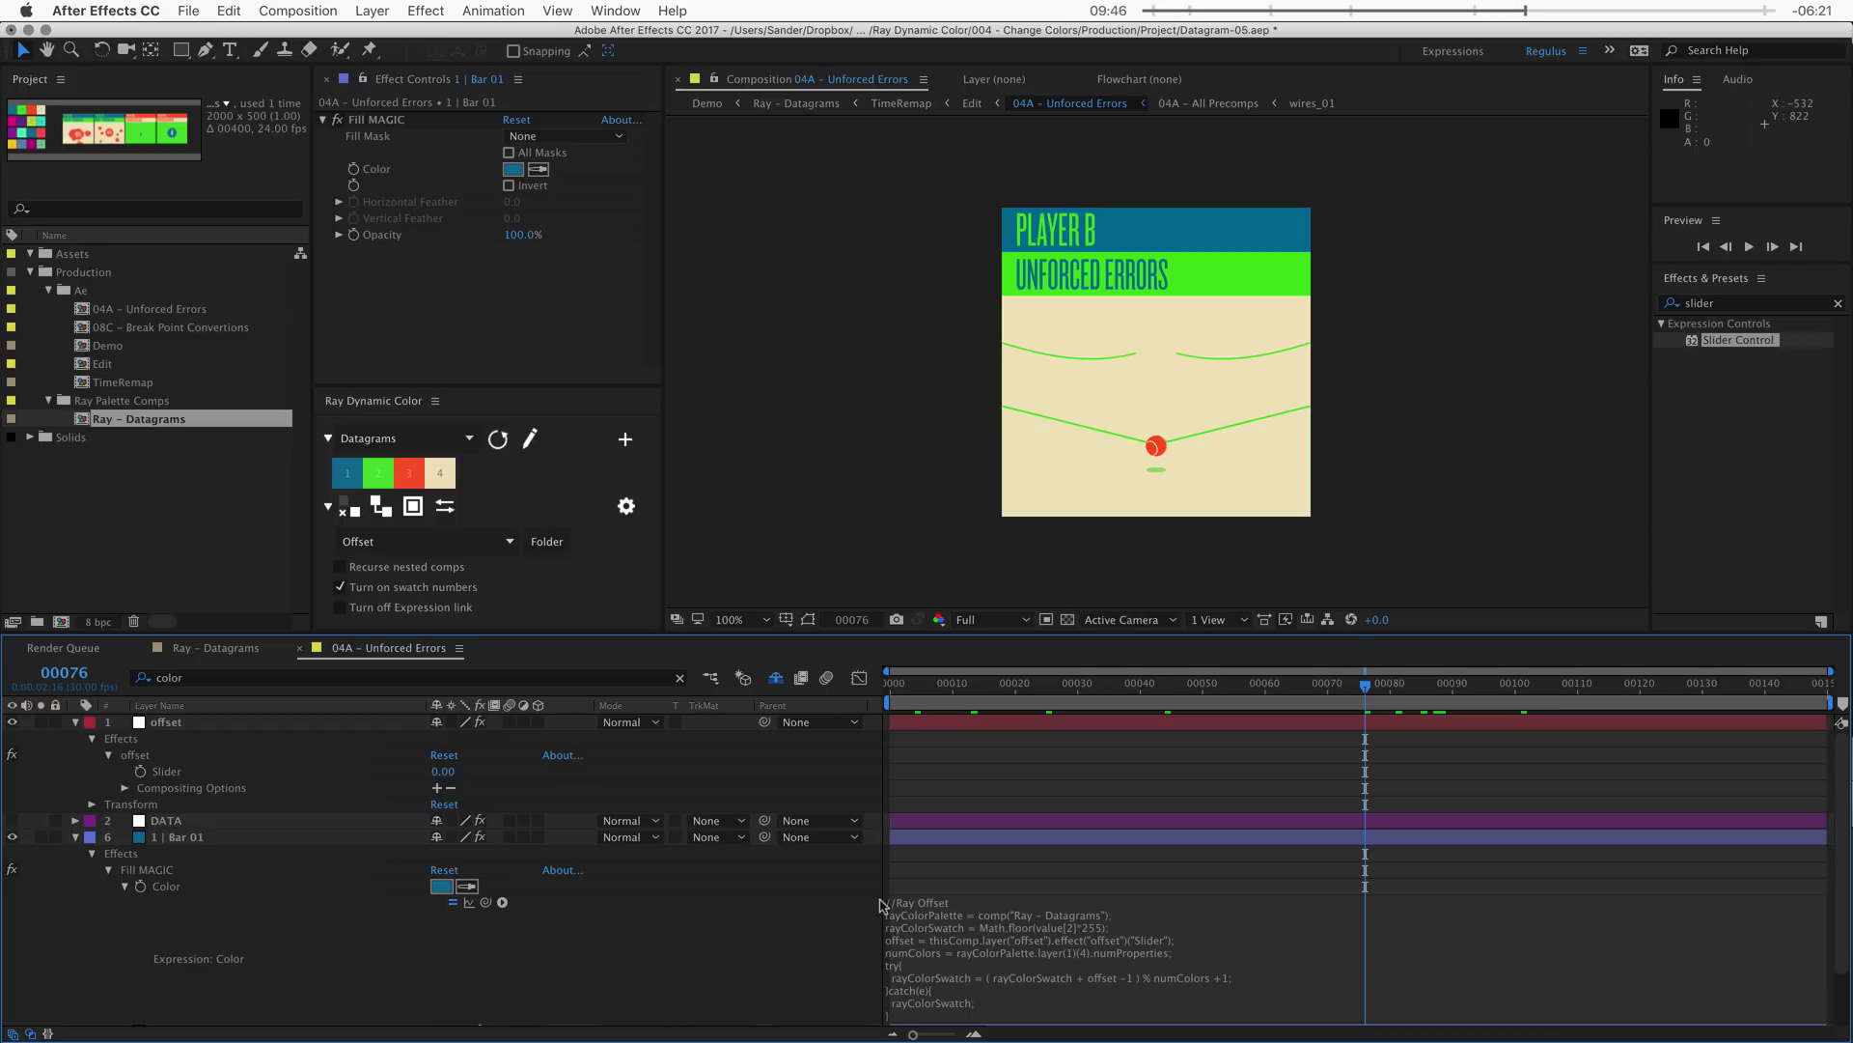
{"action": "left_click", "coordinate": [442, 886]}
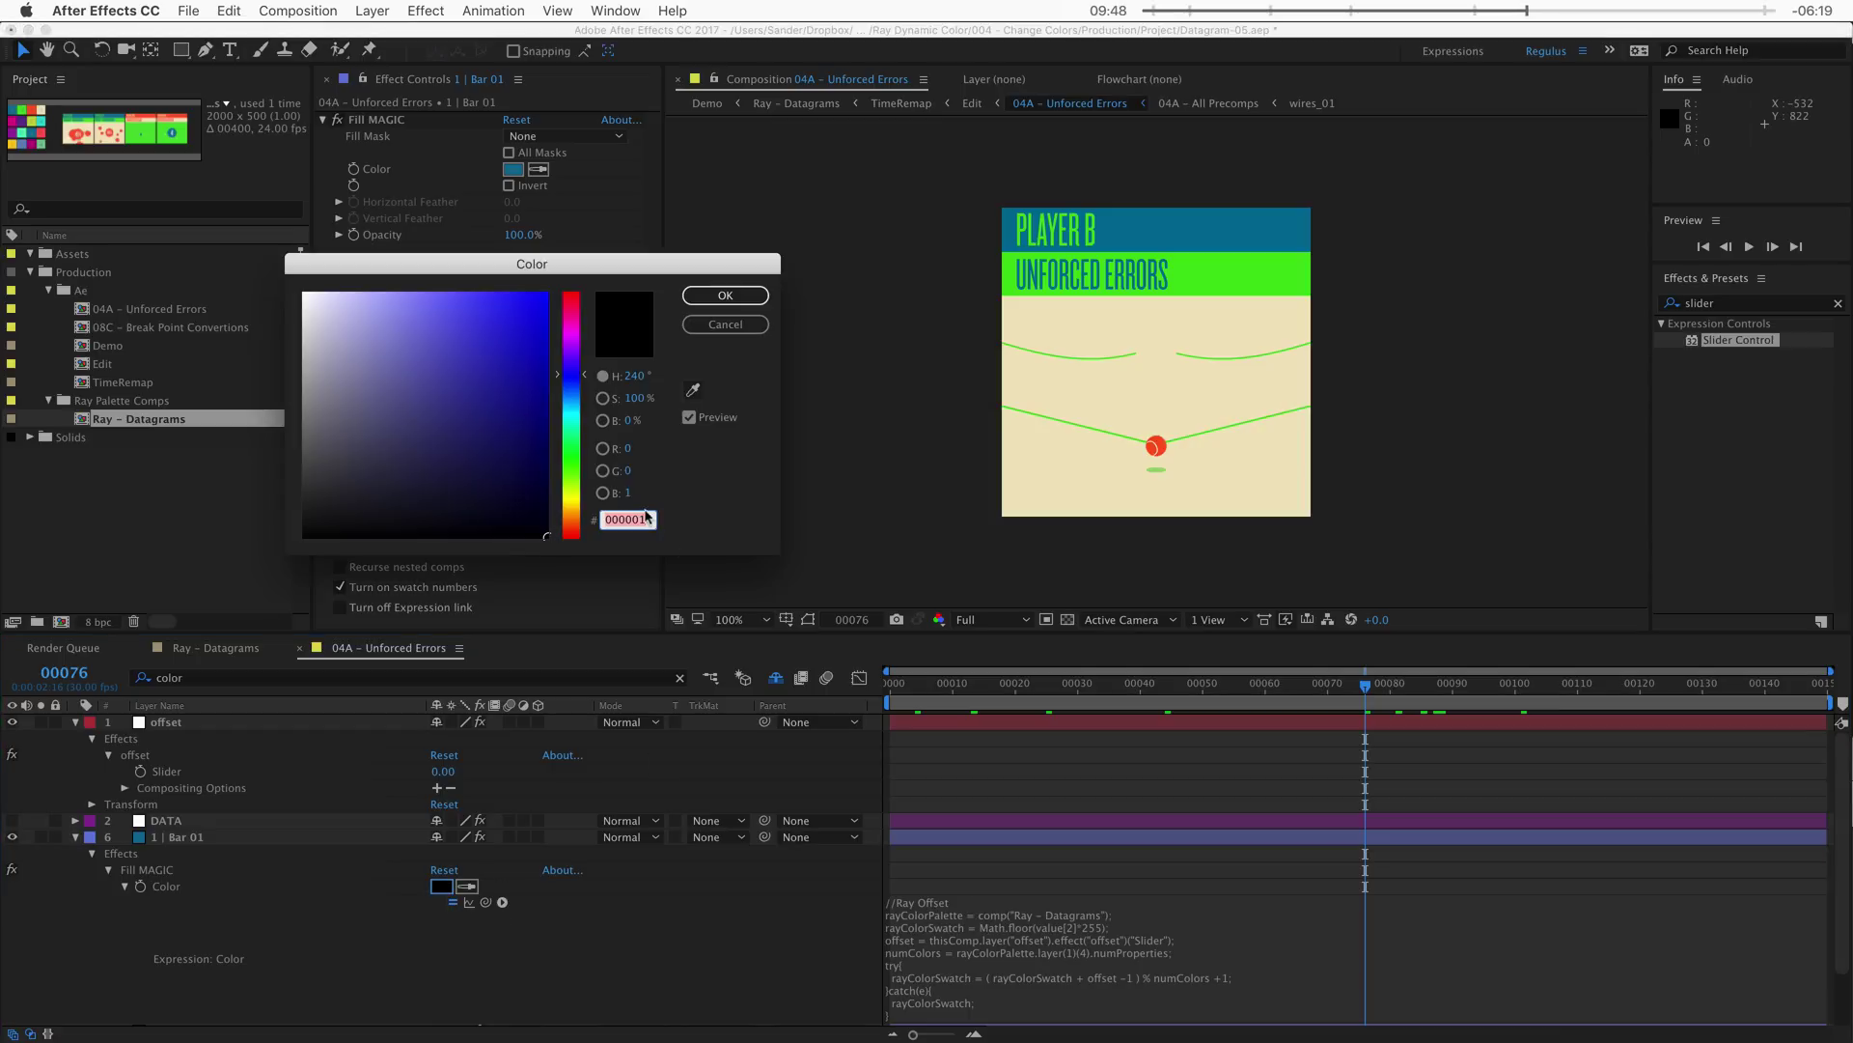
{"action": "left_click", "coordinate": [725, 324]}
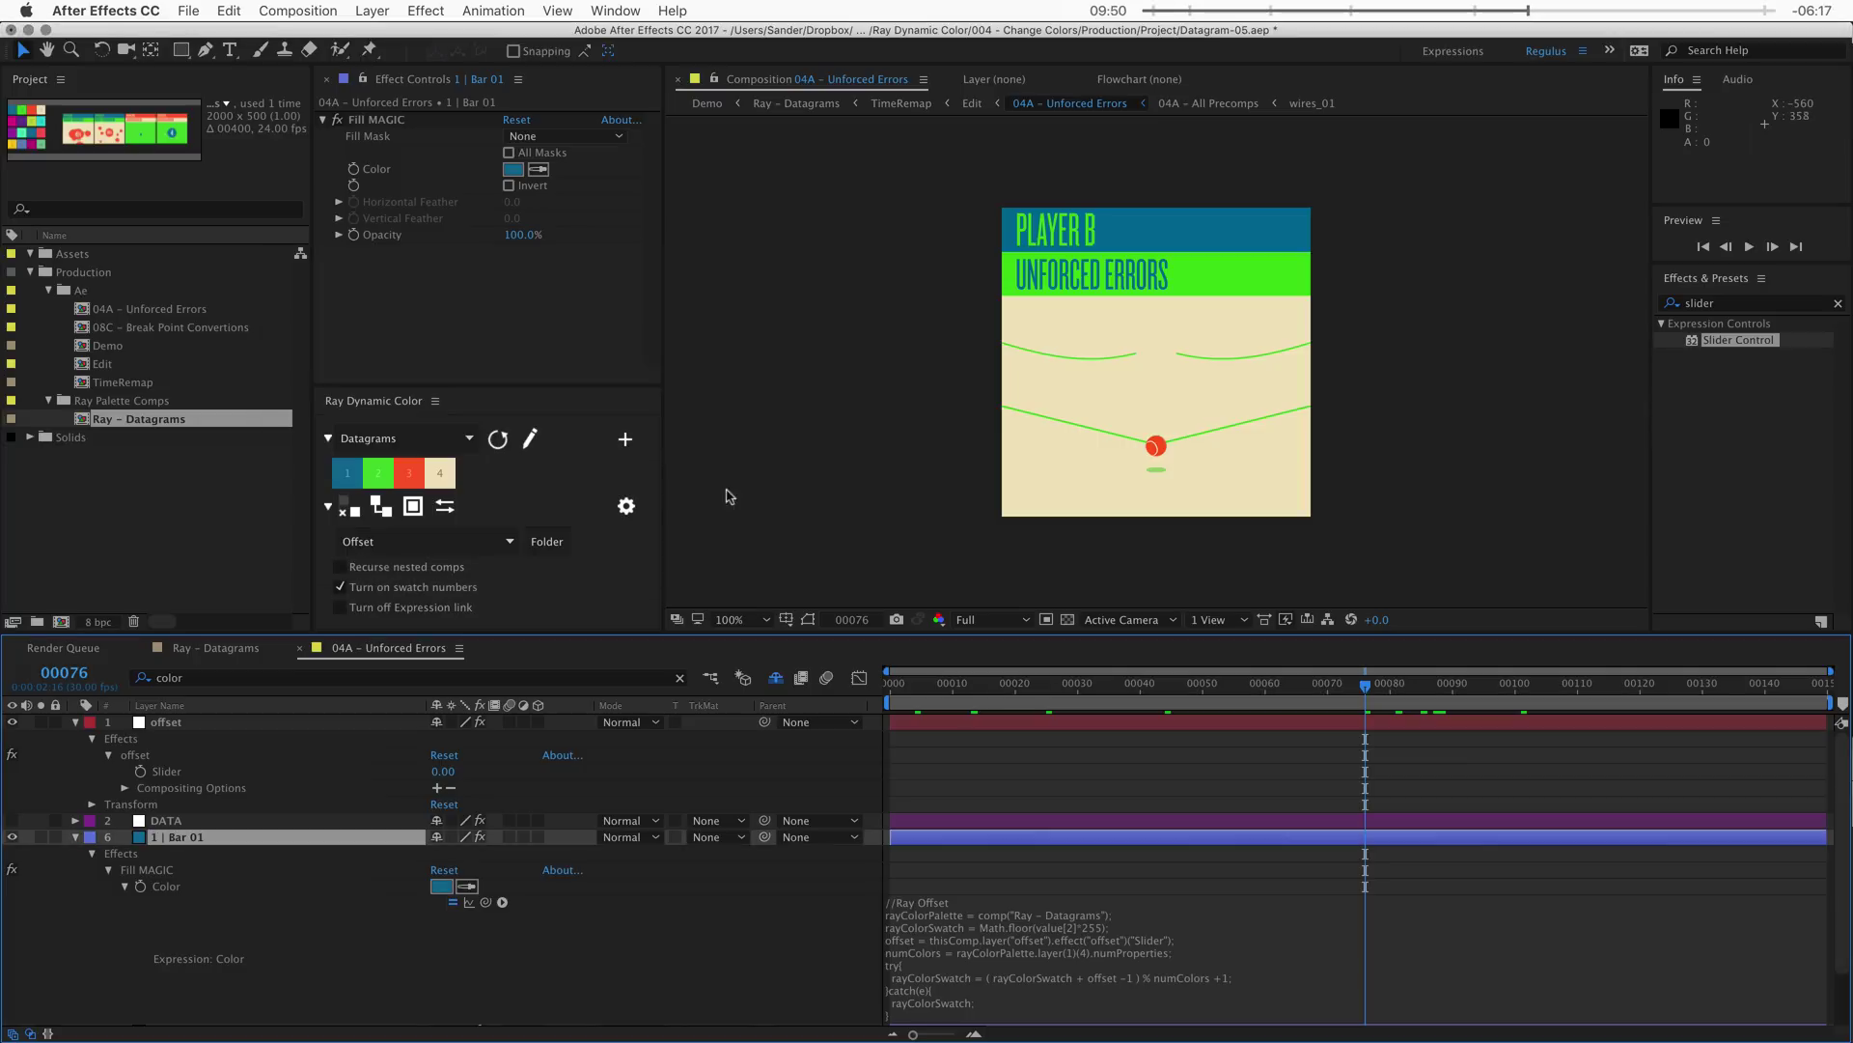
- Compare the rayColorPalette.layer(1) reference in the try line with the Ray – pal3 layer in the Ray – Datagrams comp
{"action": "left_click_drag", "start_coordinate": [1025, 164], "coordinate": [1164, 181]}
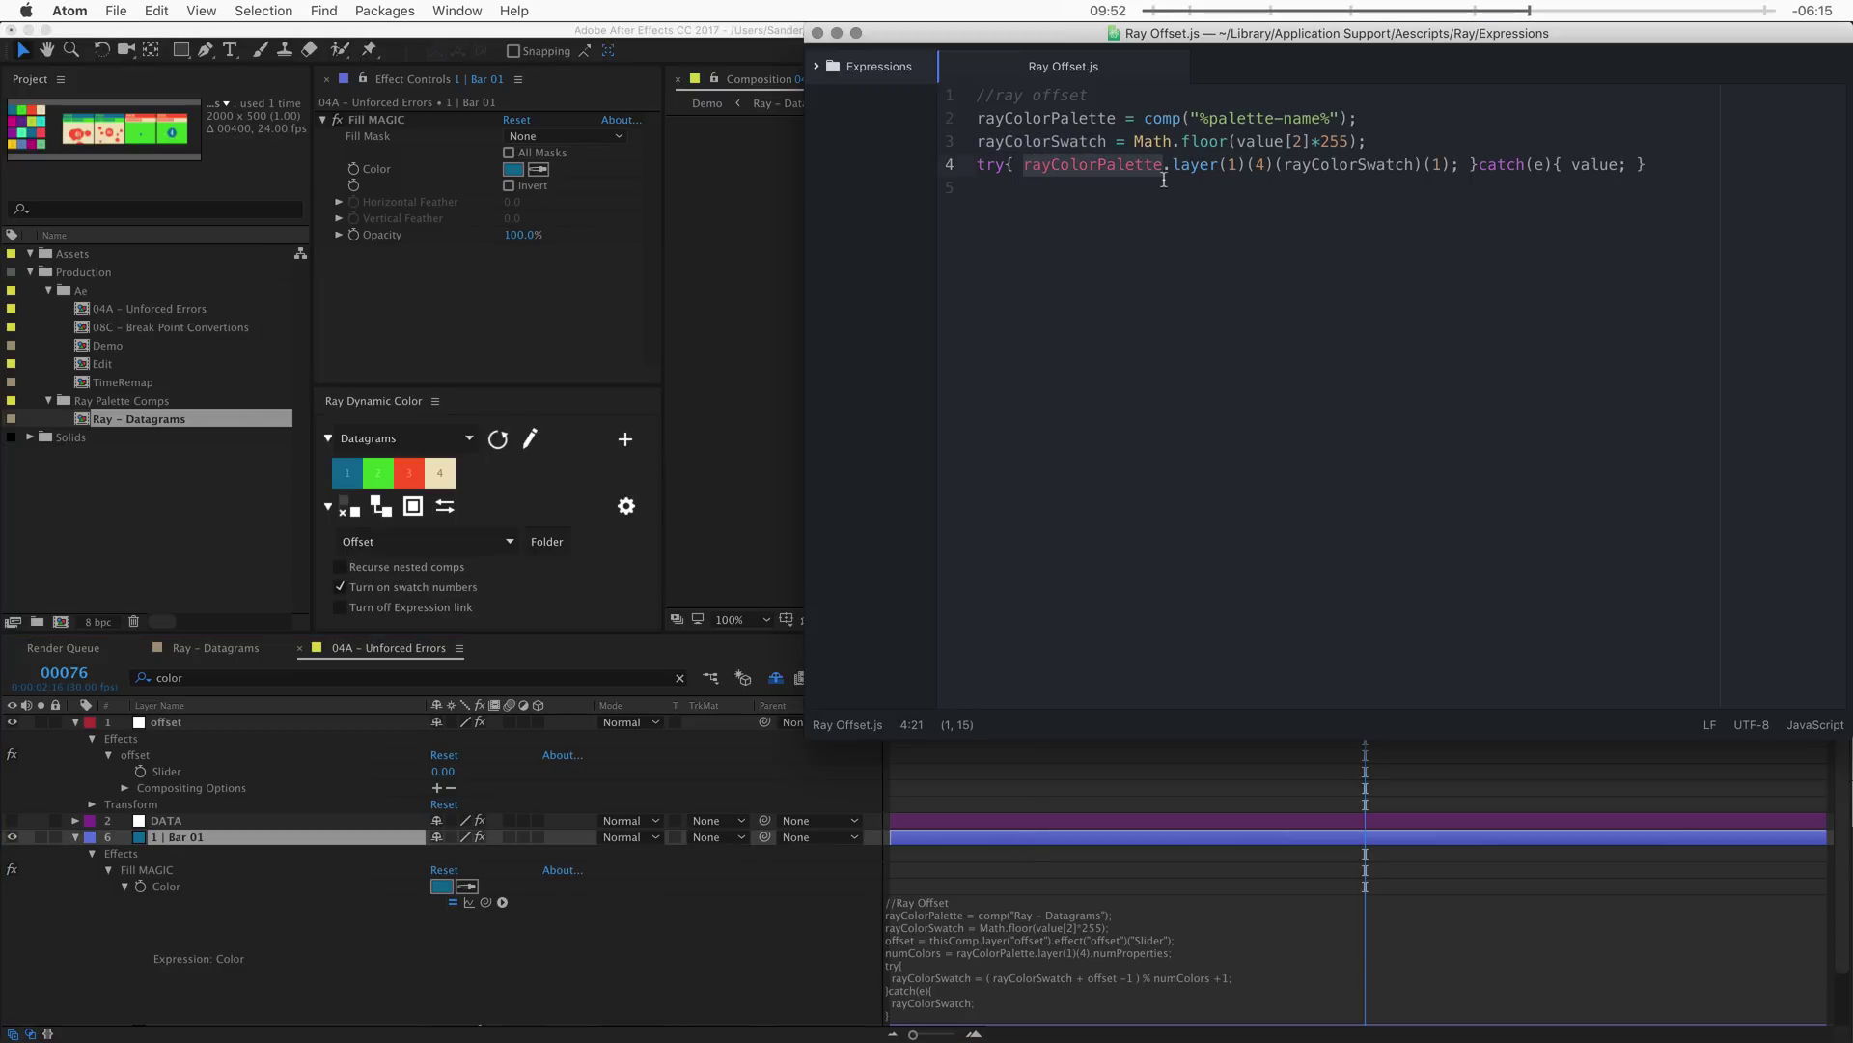
{"action": "left_click", "coordinate": [1452, 170], "text": "shift"}
{"action": "left_click", "coordinate": [1167, 168], "text": "shift"}
{"action": "left_click", "coordinate": [608, 906]}
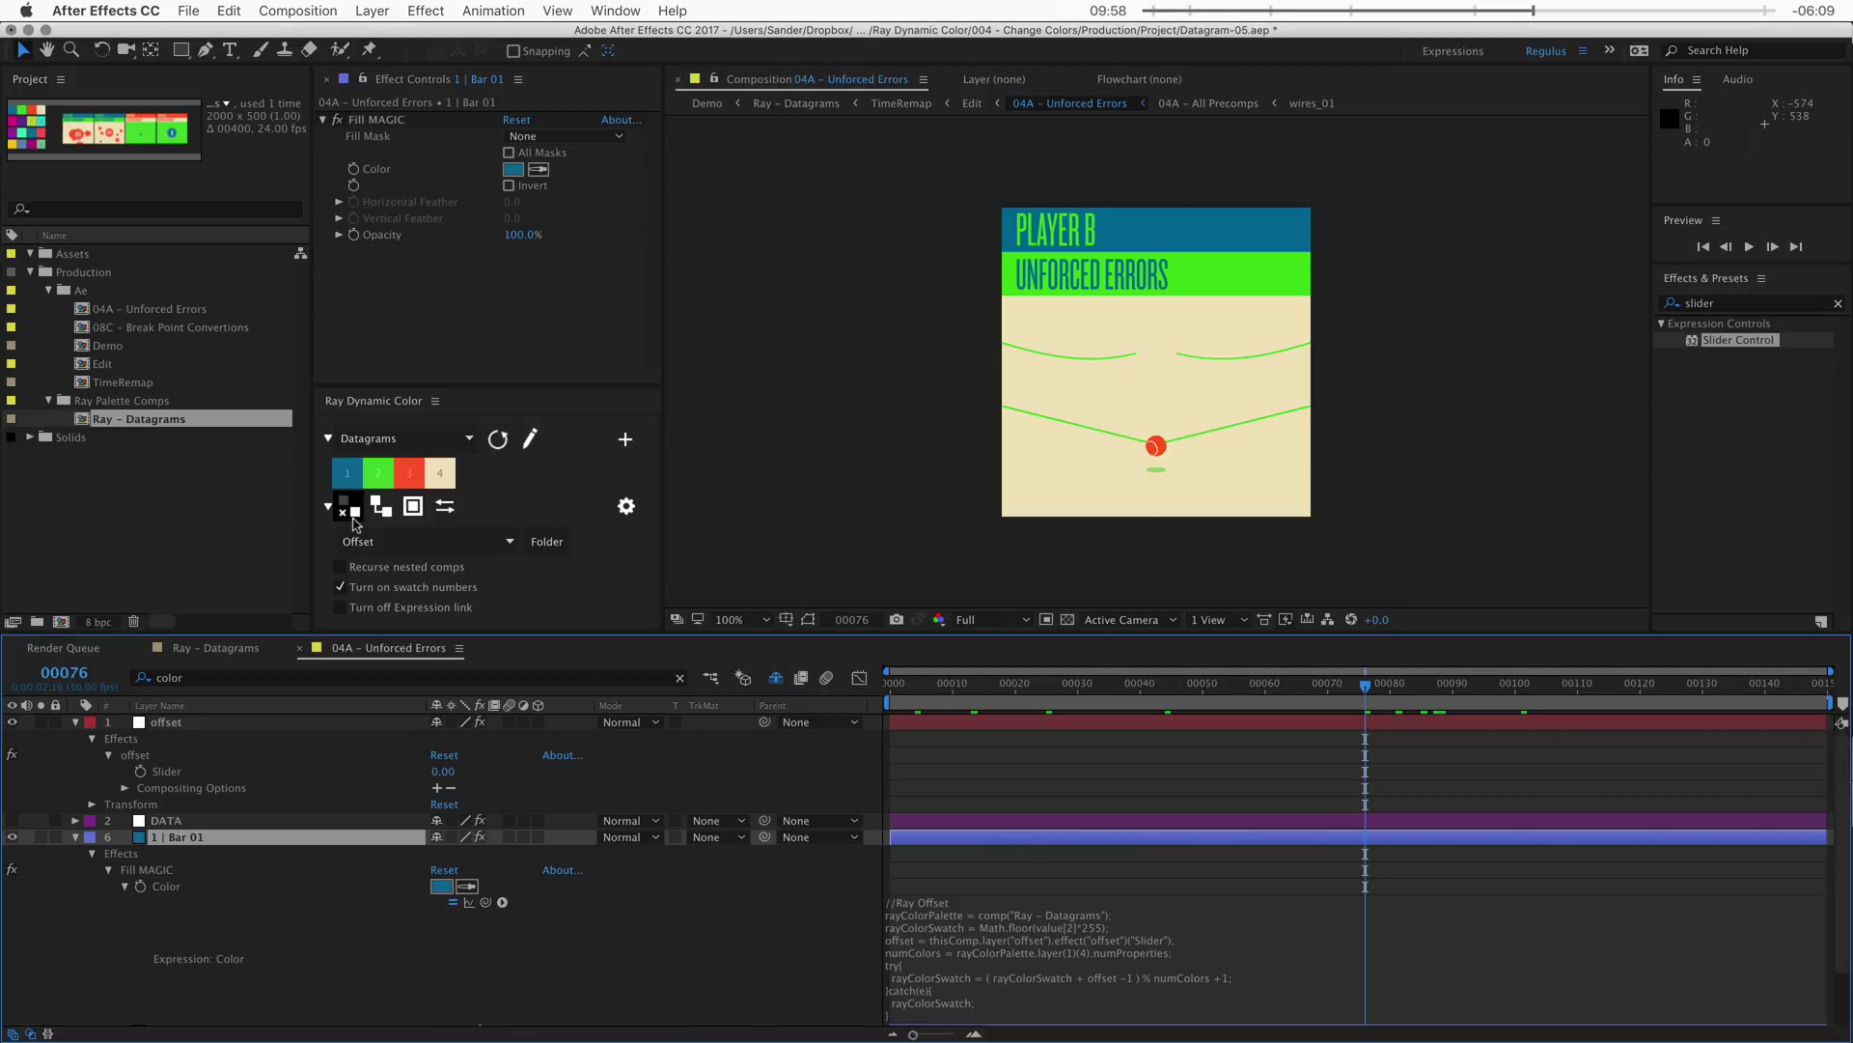
{"action": "left_click", "coordinate": [198, 651]}
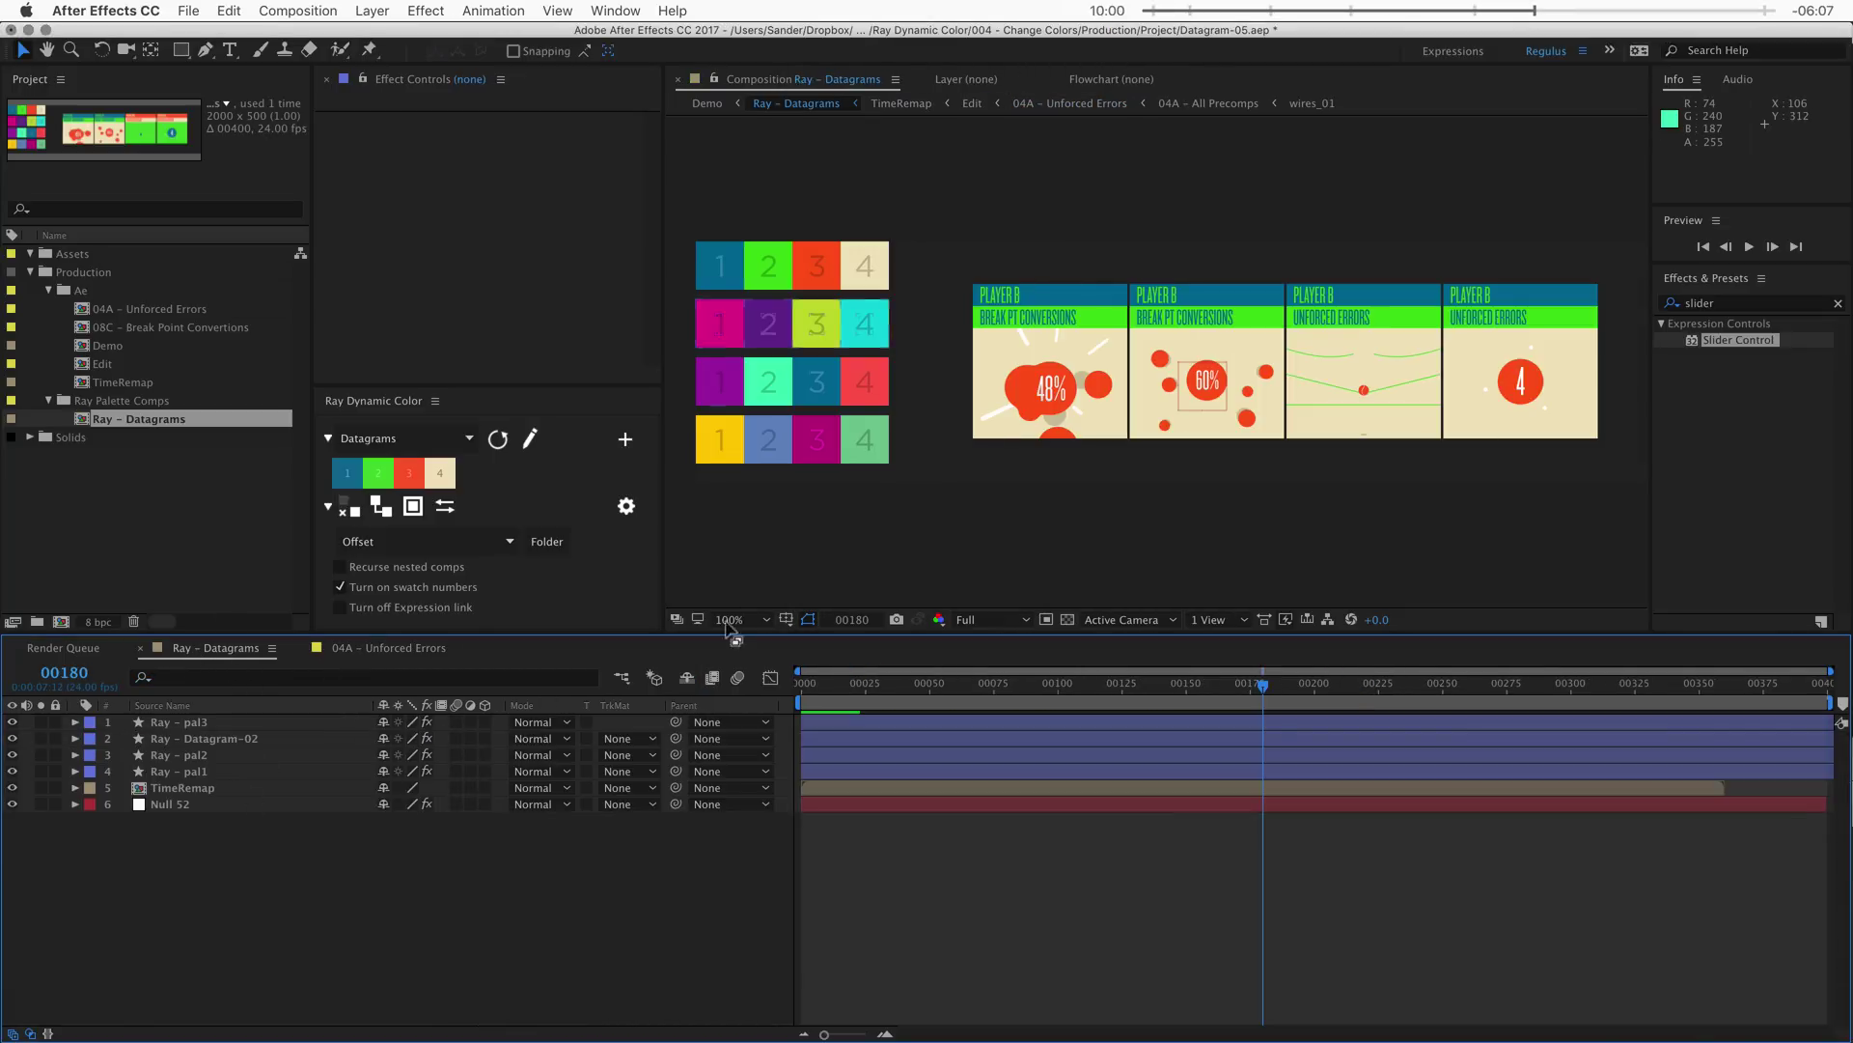
{"action": "key", "text": "super+Tab"}
{"action": "left_click_drag", "start_coordinate": [1168, 166], "coordinate": [1247, 166]}
{"action": "key", "text": "super+Tab"}
{"action": "left_click", "coordinate": [198, 724]}
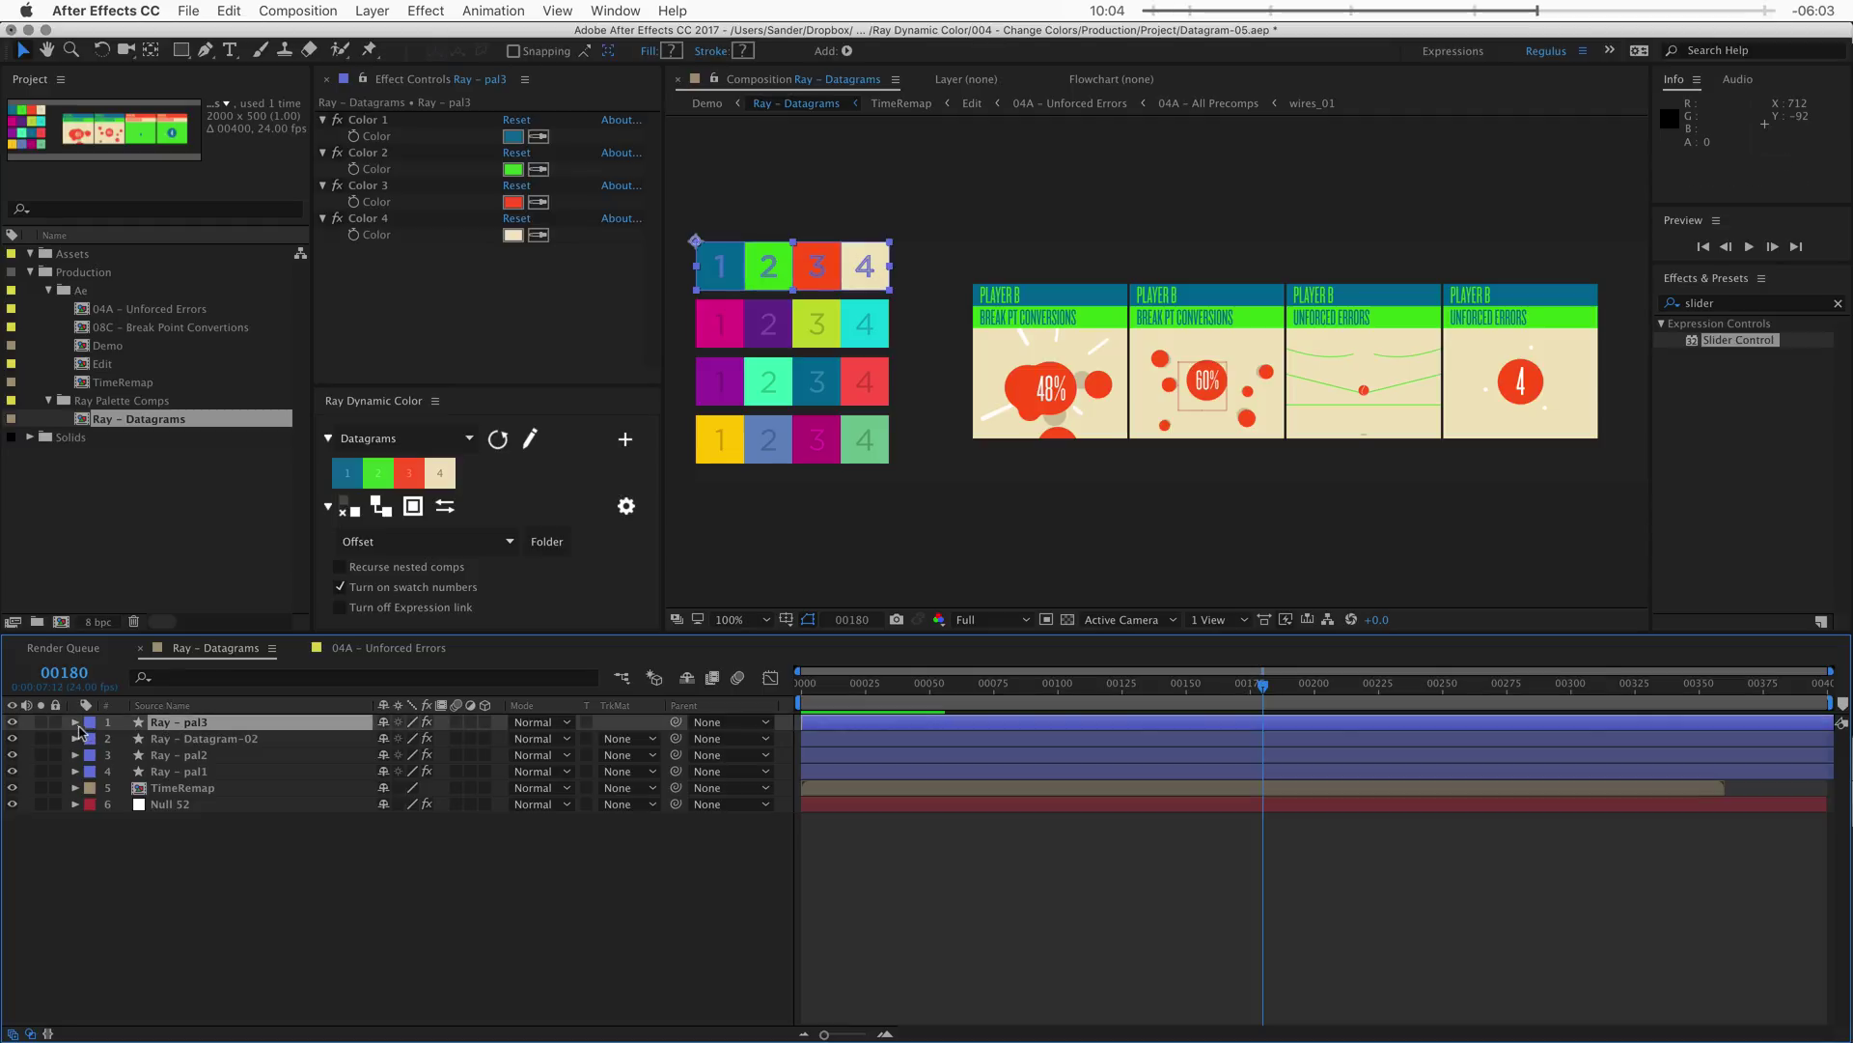
{"action": "left_click", "coordinate": [76, 723]}
- Compare the (4) index in the try line with the Effects group of Ray – pal3 and expand that group
{"action": "key", "text": "super+Tab"}
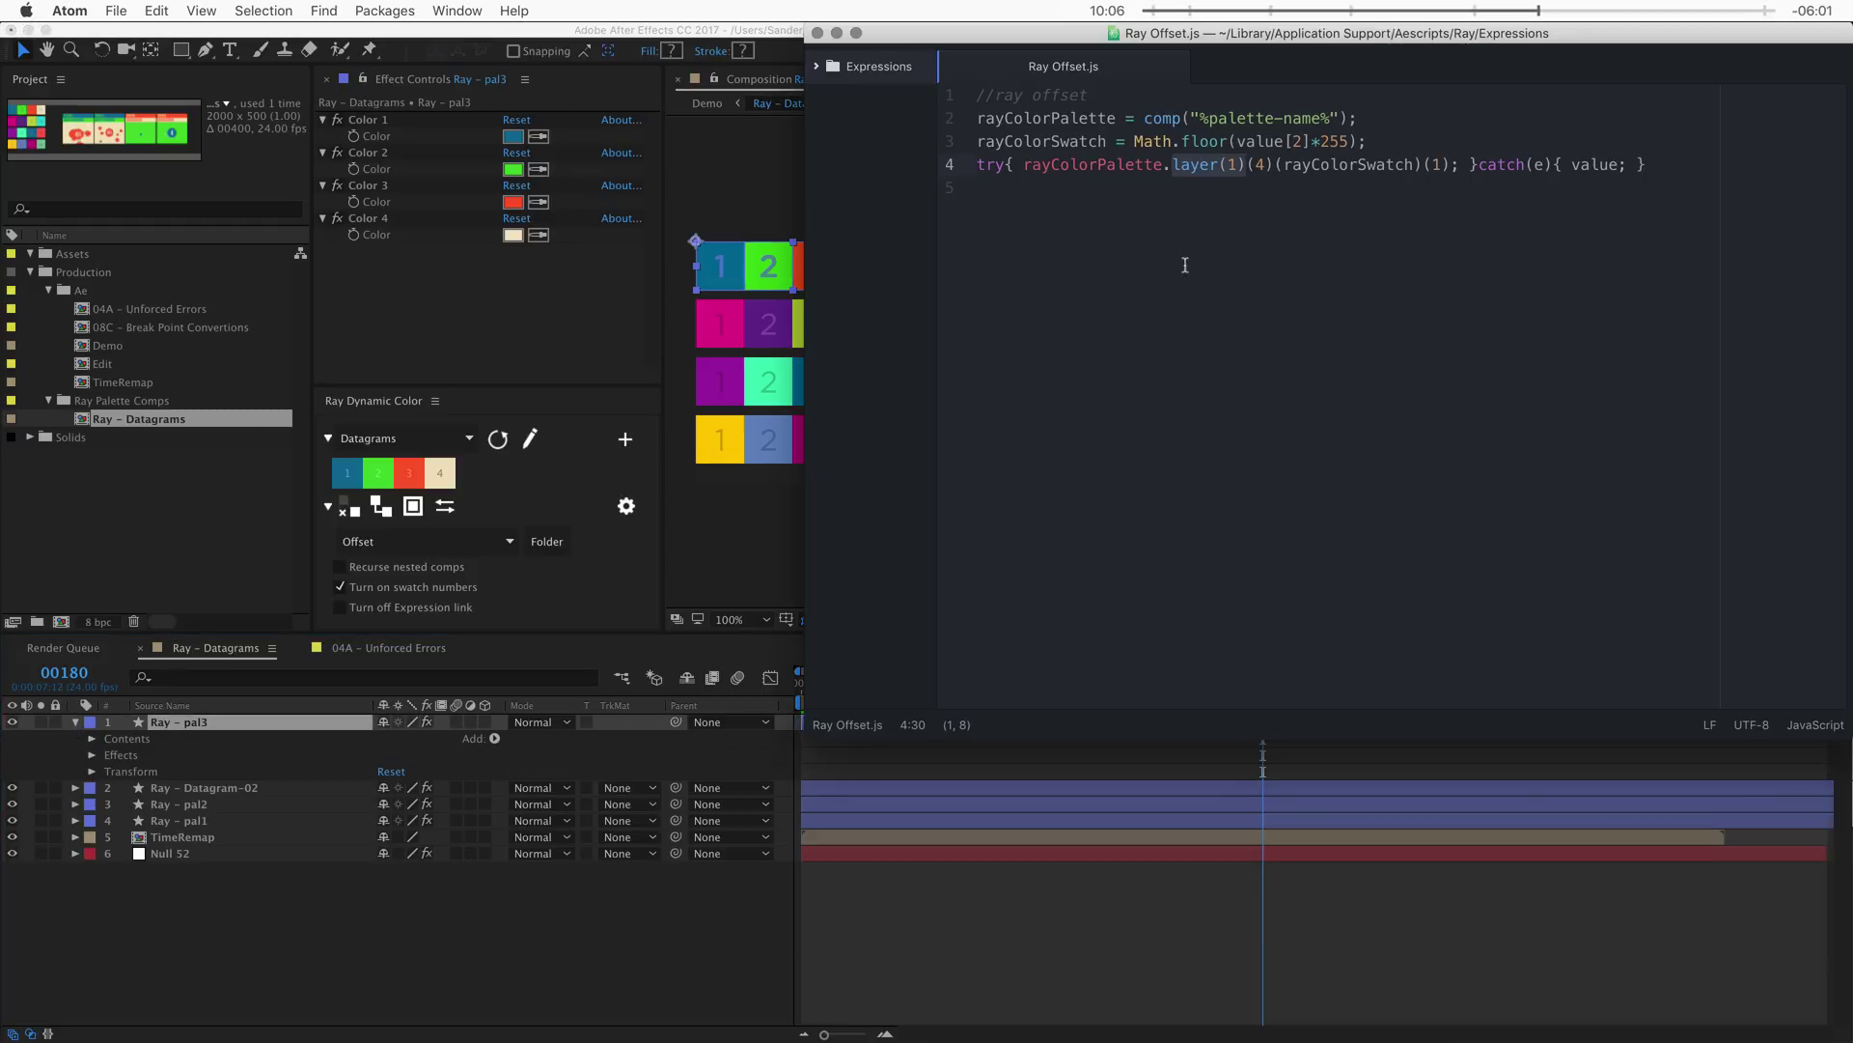
{"action": "left_click_drag", "start_coordinate": [1273, 164], "coordinate": [1248, 165]}
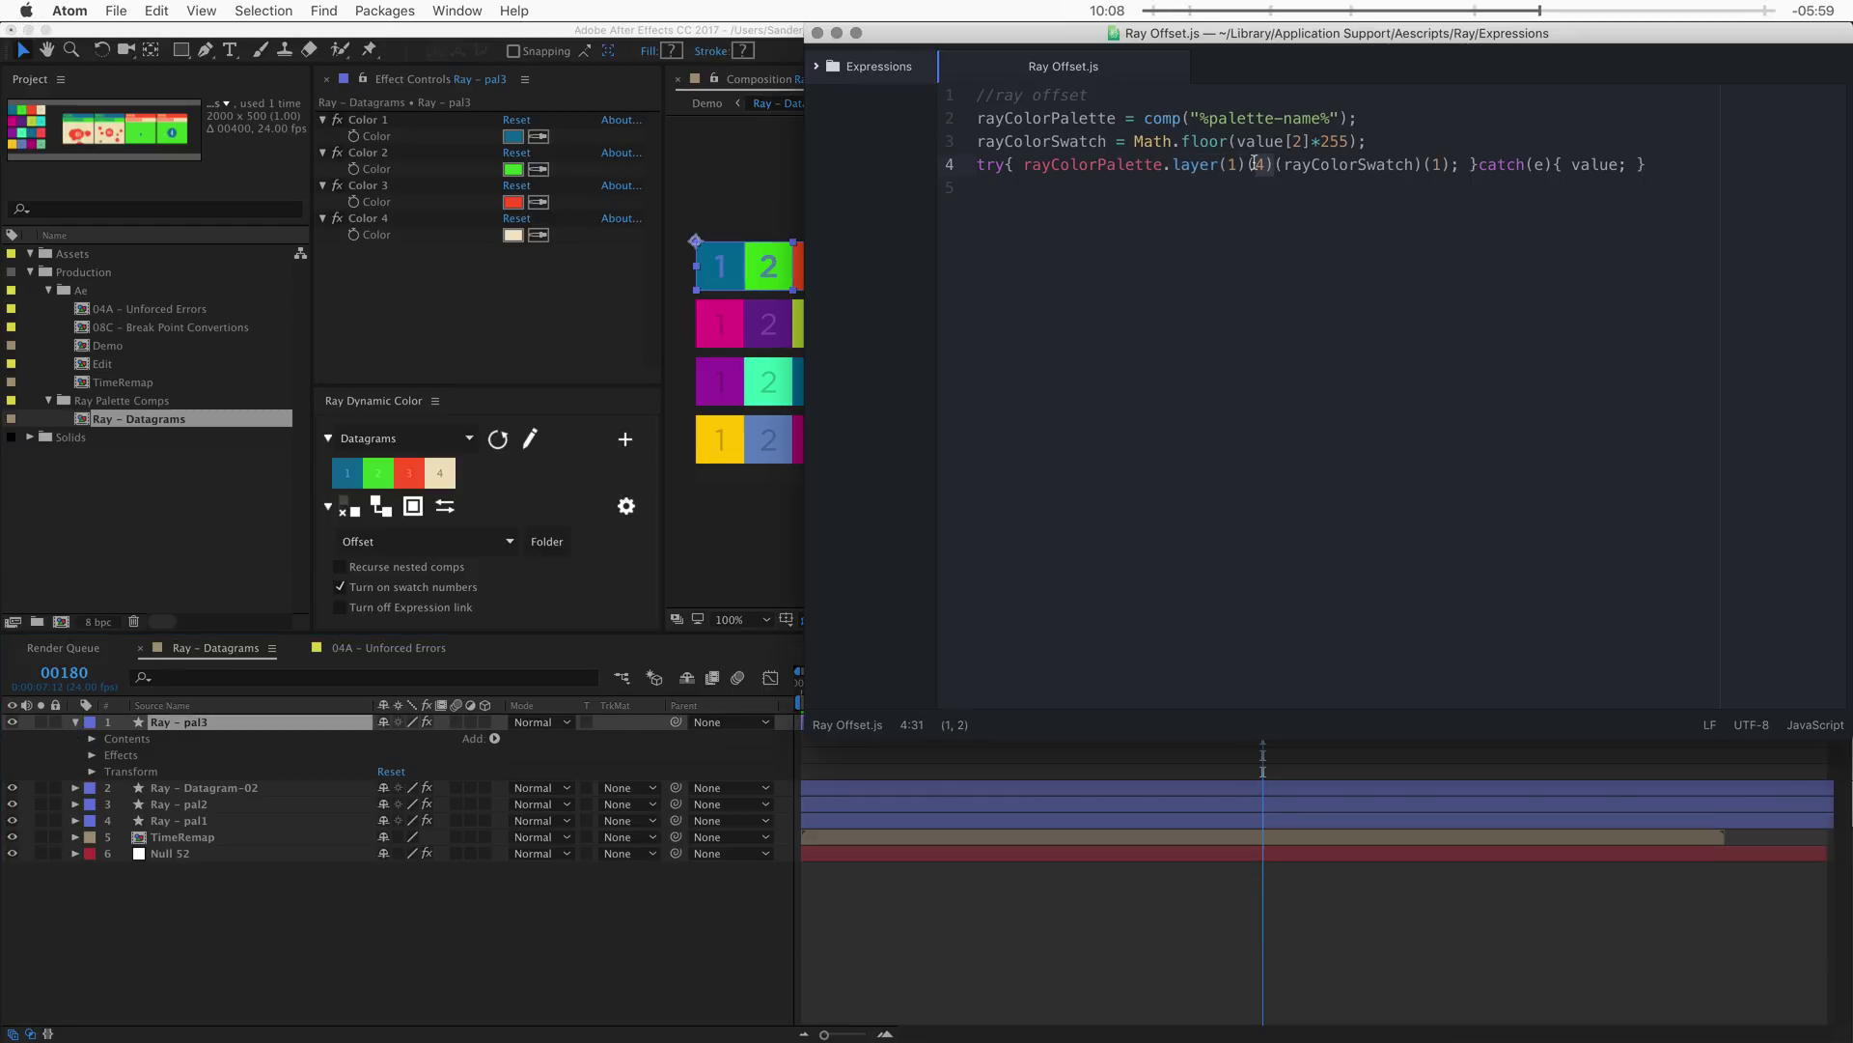
{"action": "left_click", "coordinate": [136, 759]}
{"action": "left_click", "coordinate": [110, 763]}
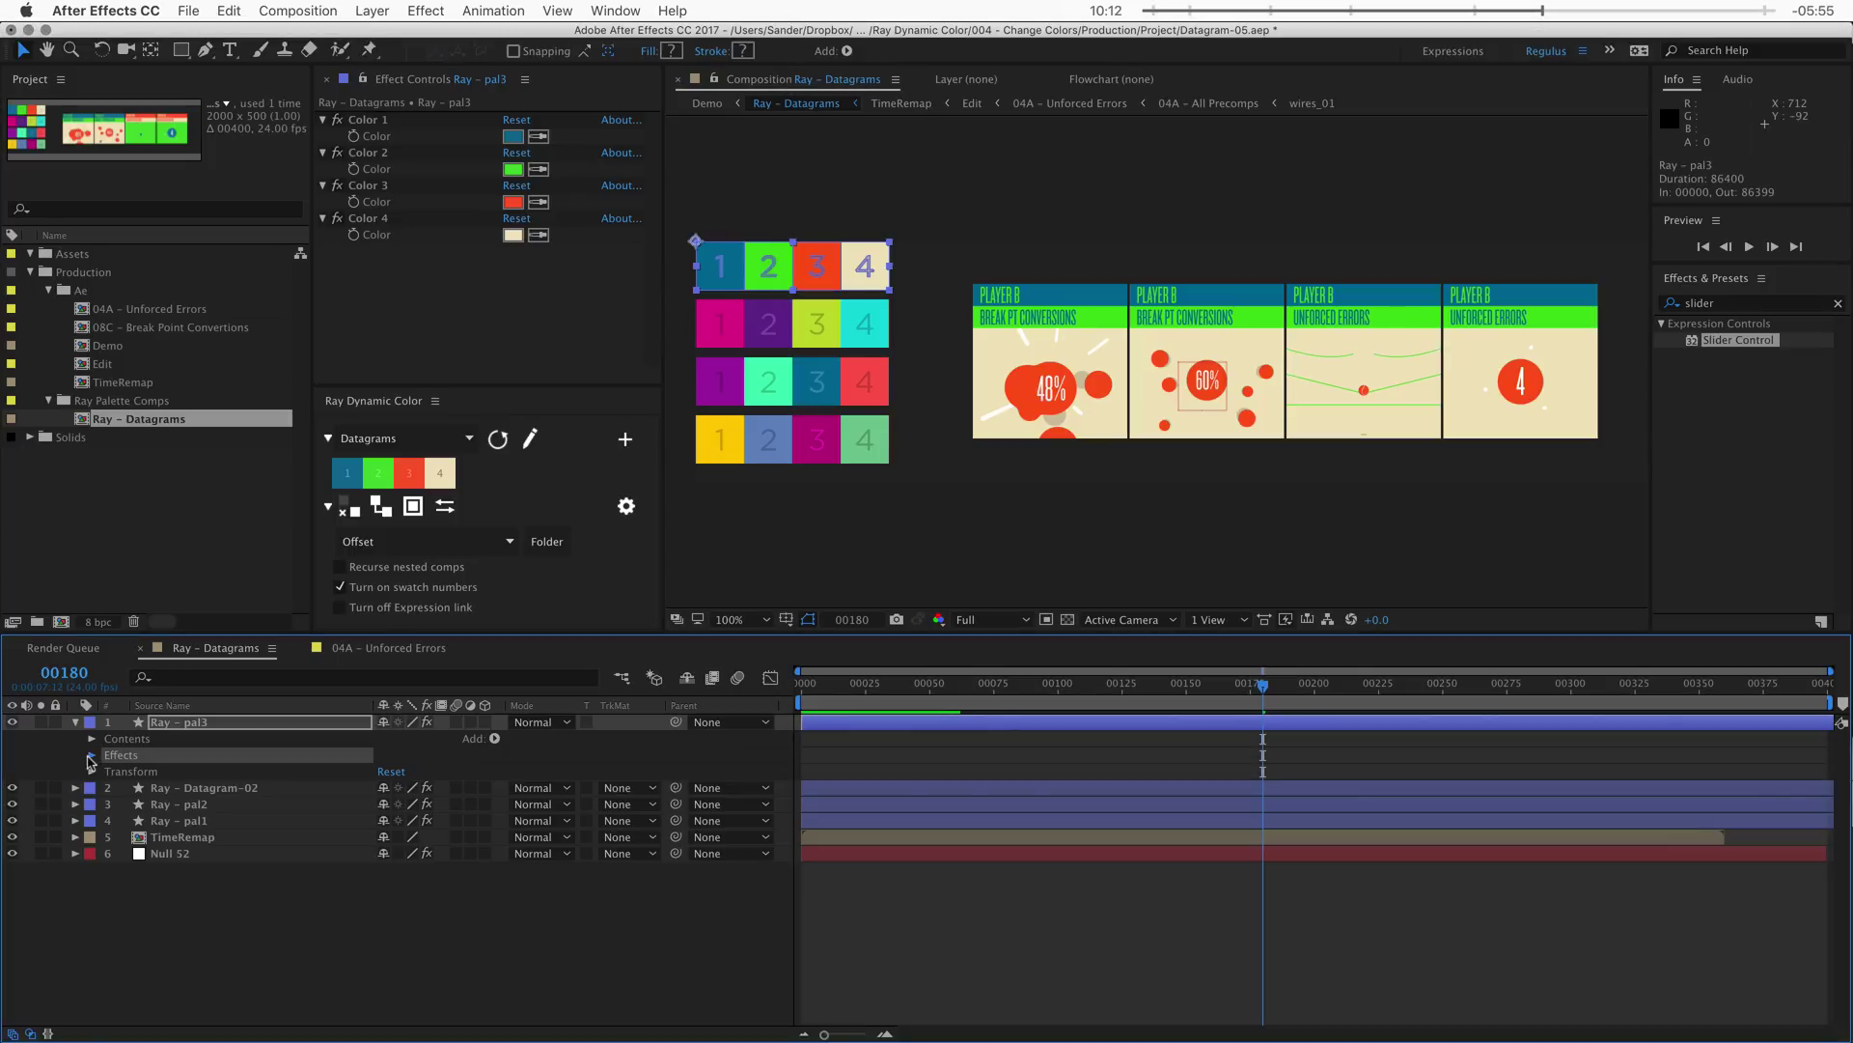
{"action": "left_click", "coordinate": [91, 756]}
- Relate the rayColorSwatch index to the Color 1 effect of Ray – pal3, and the final (1) to its Color property
{"action": "key", "text": "cmd+Tab"}
{"action": "double_click", "coordinate": [1301, 166]}
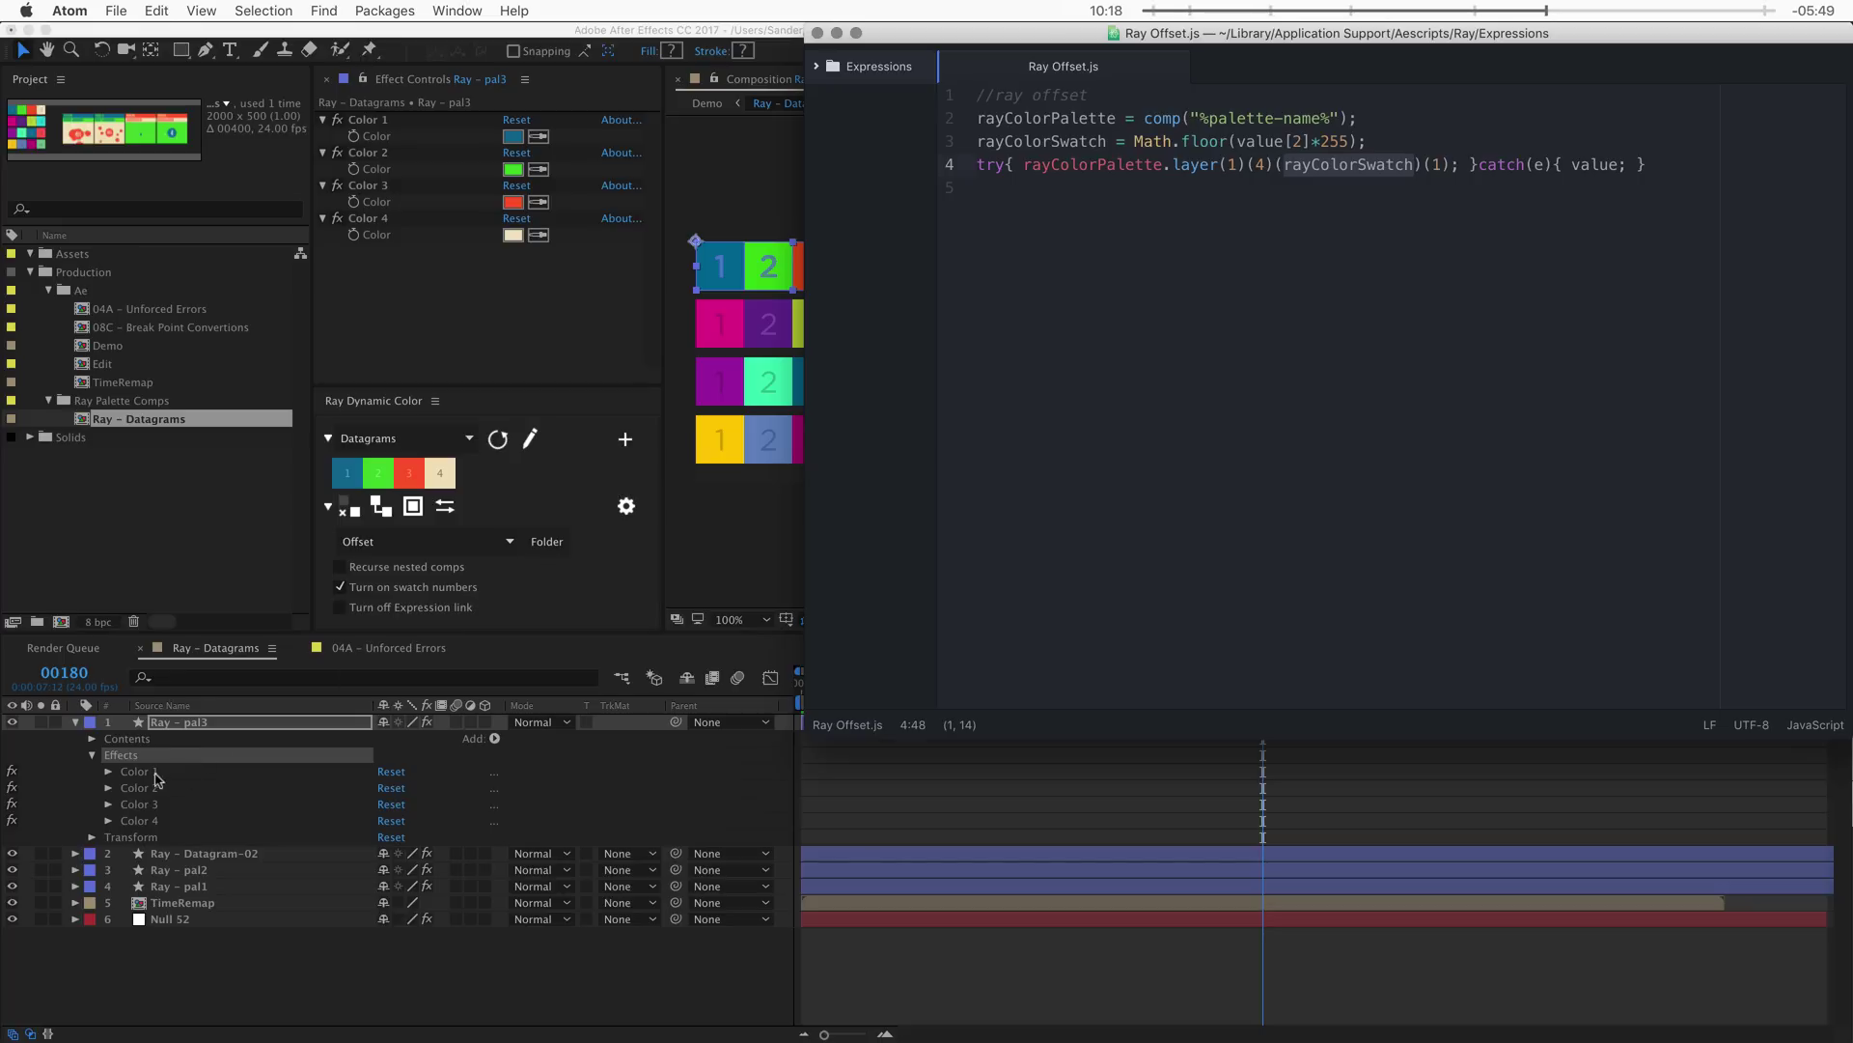
{"action": "left_click", "coordinate": [157, 778]}
{"action": "left_click", "coordinate": [131, 772]}
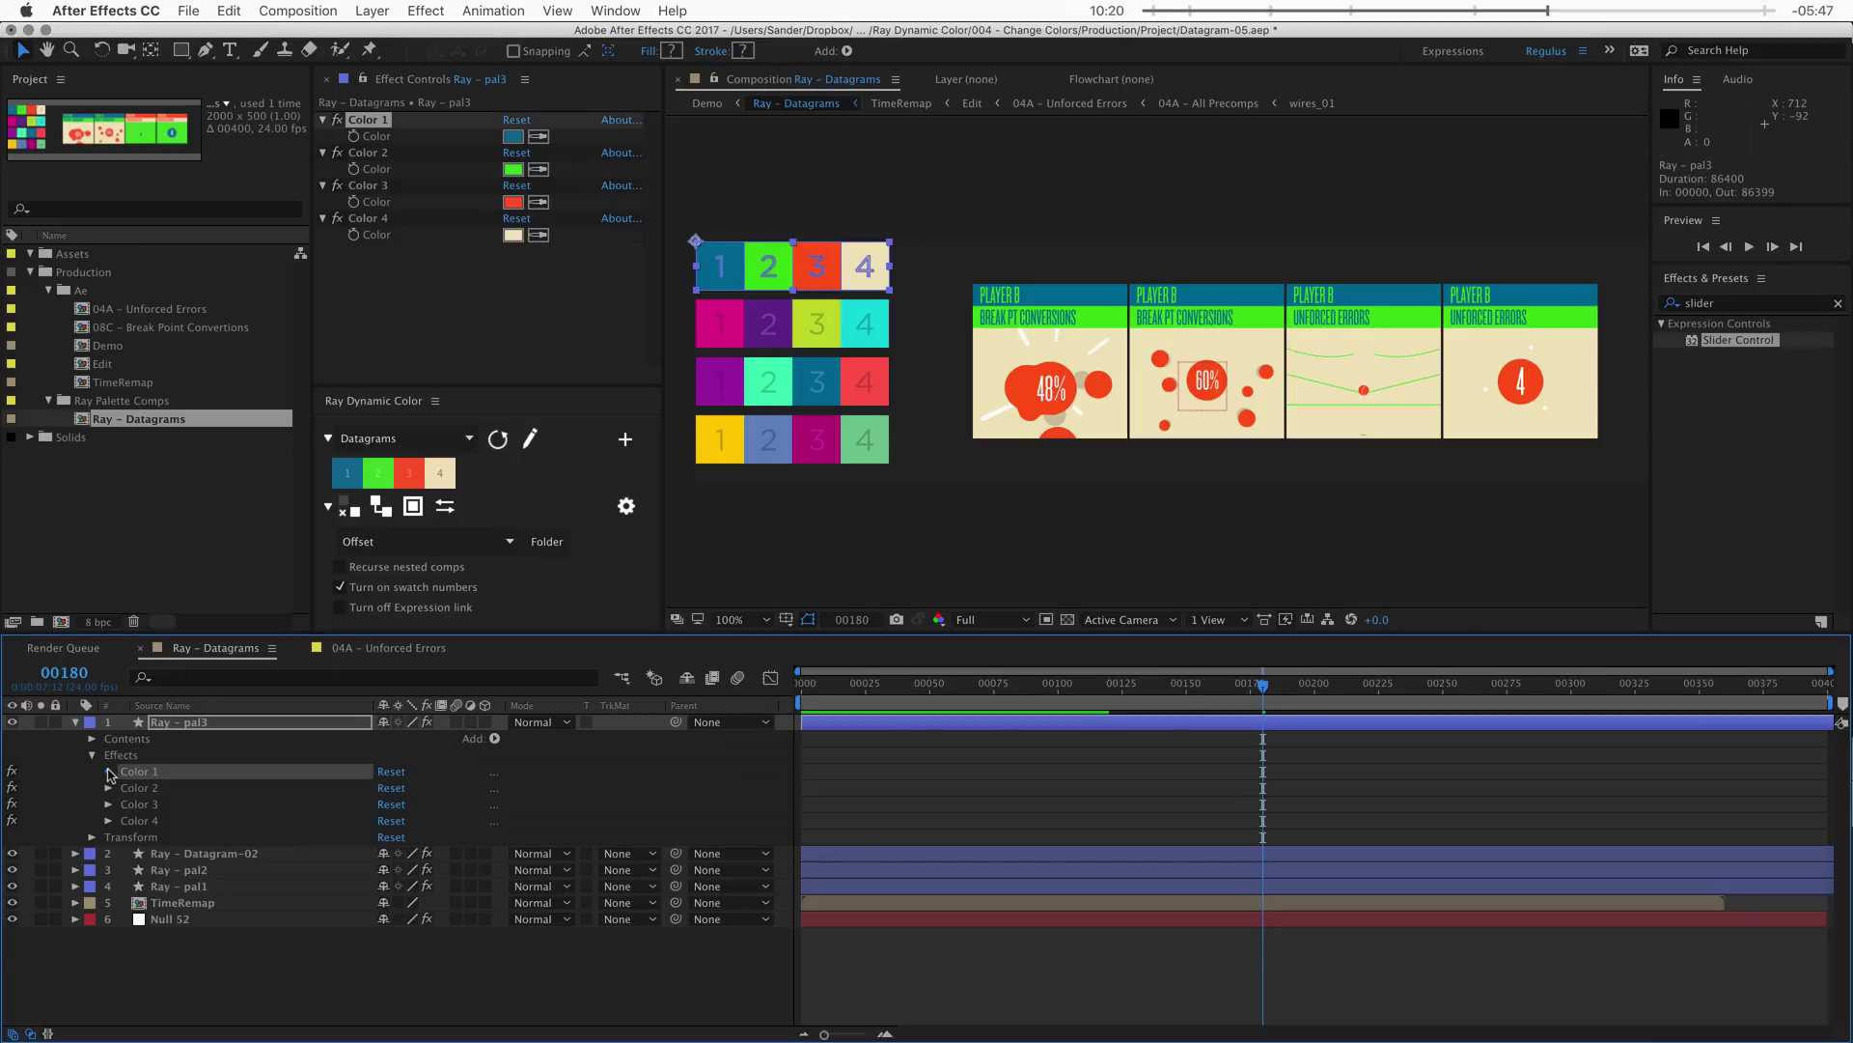
{"action": "left_click", "coordinate": [109, 772]}
{"action": "key", "text": "super+Tab"}
{"action": "left_click_drag", "start_coordinate": [1452, 166], "coordinate": [1423, 162]}
{"action": "left_click", "coordinate": [188, 788]}
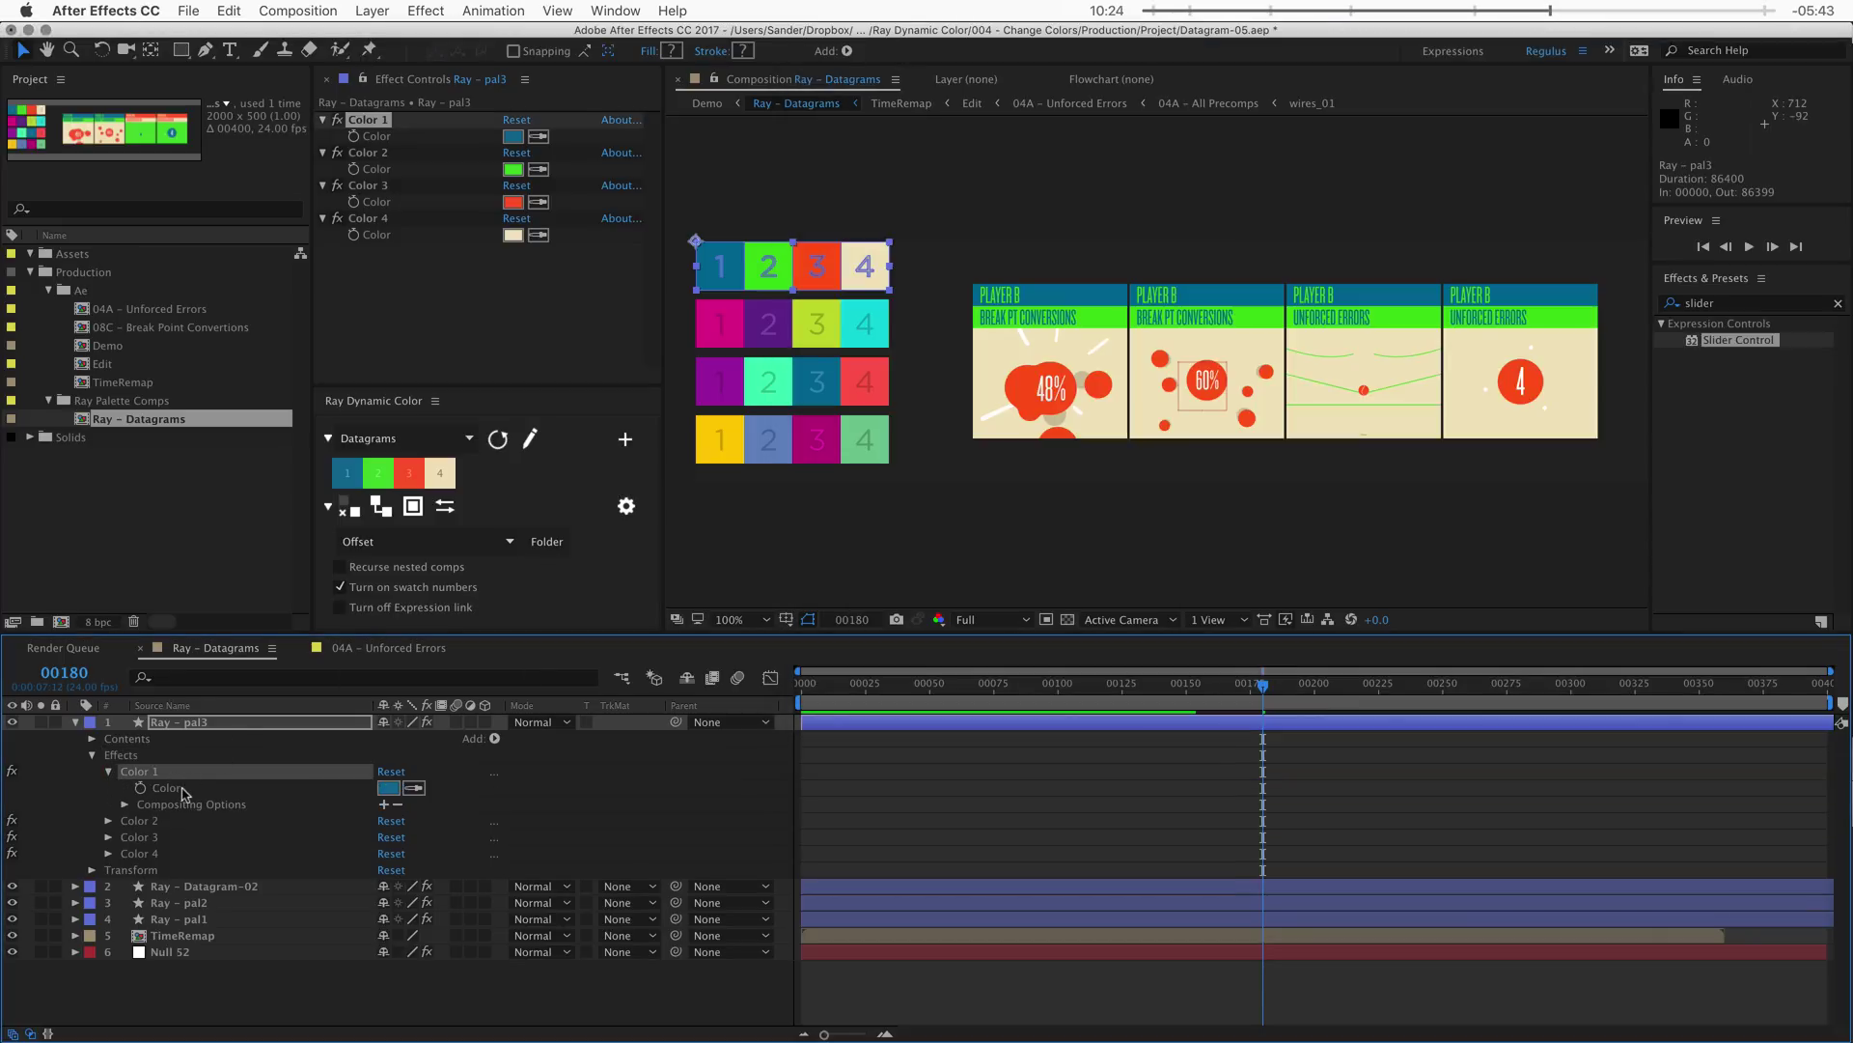
{"action": "left_click", "coordinate": [166, 791]}
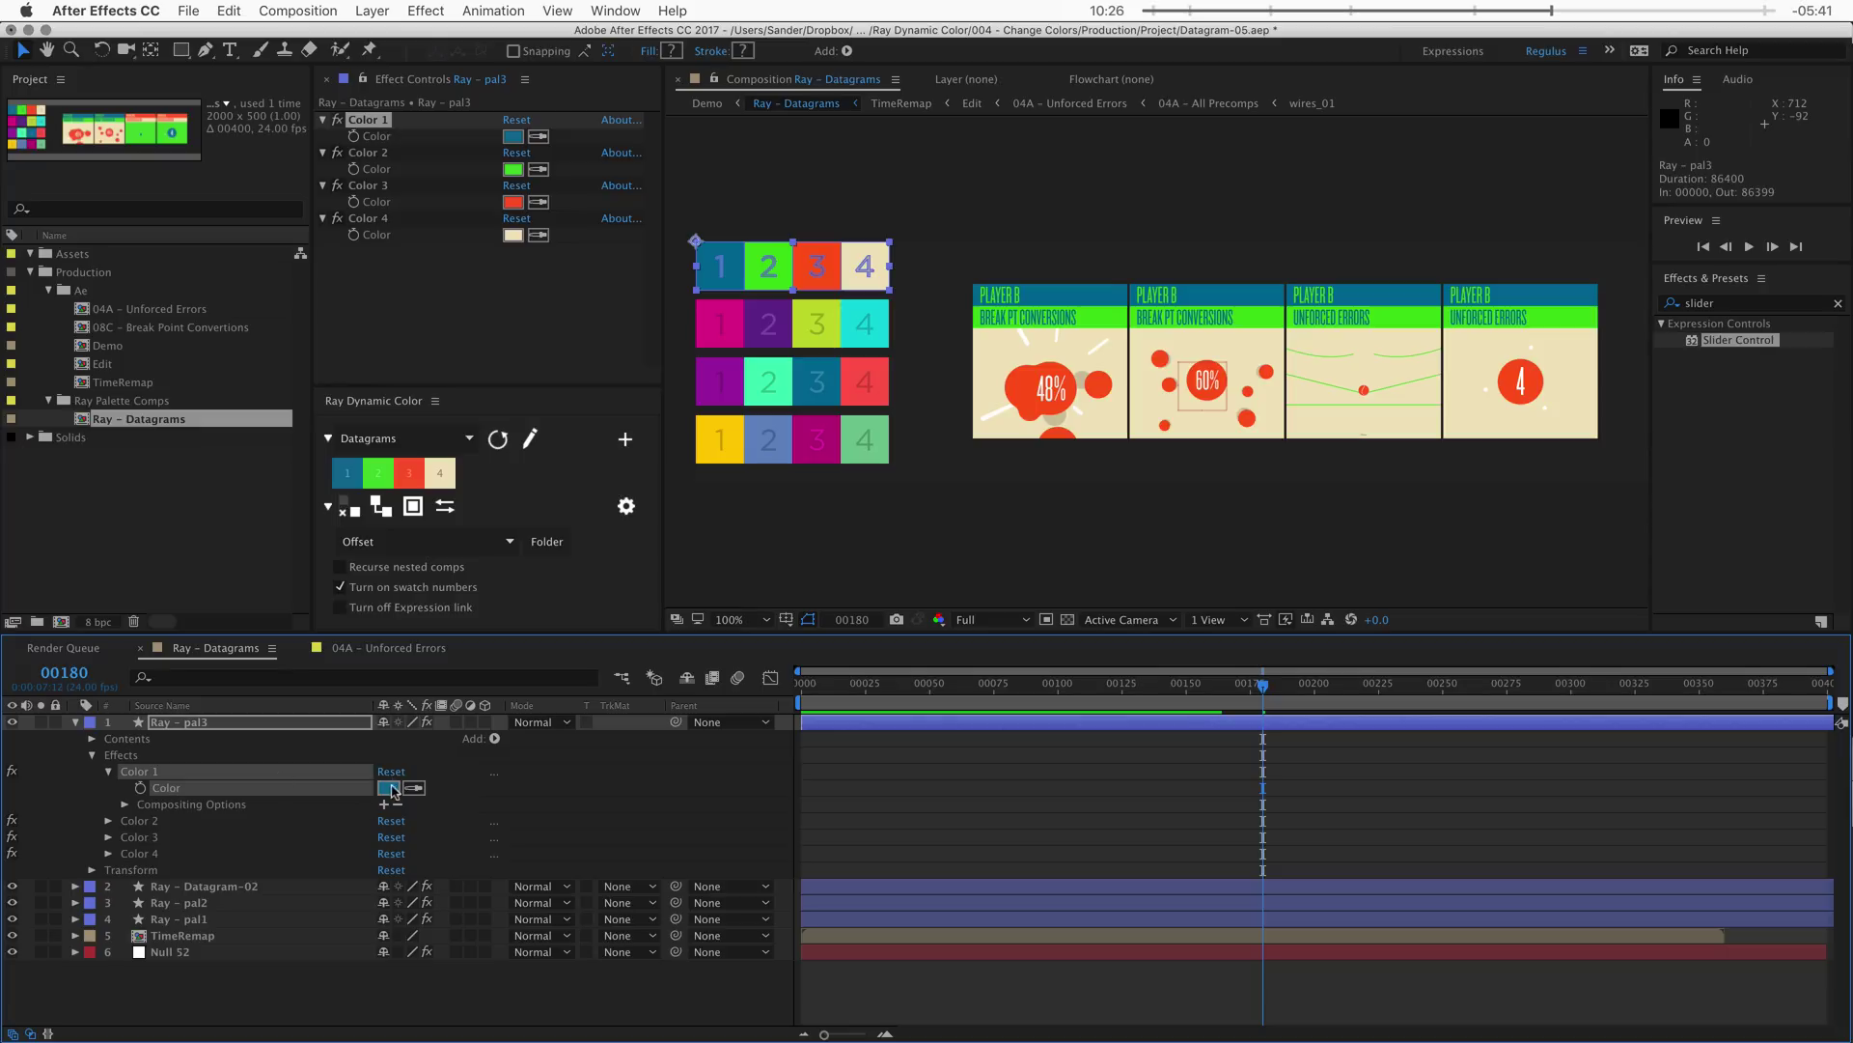
- Review the full rayColorPalette.layer(1)(4)(rayColorSwatch)(1) reference against both comps and return to the rayColorSwatch definition in Ray Offset.js
{"action": "key", "text": "super+Tab"}
{"action": "left_click_drag", "start_coordinate": [1450, 166], "coordinate": [1023, 166]}
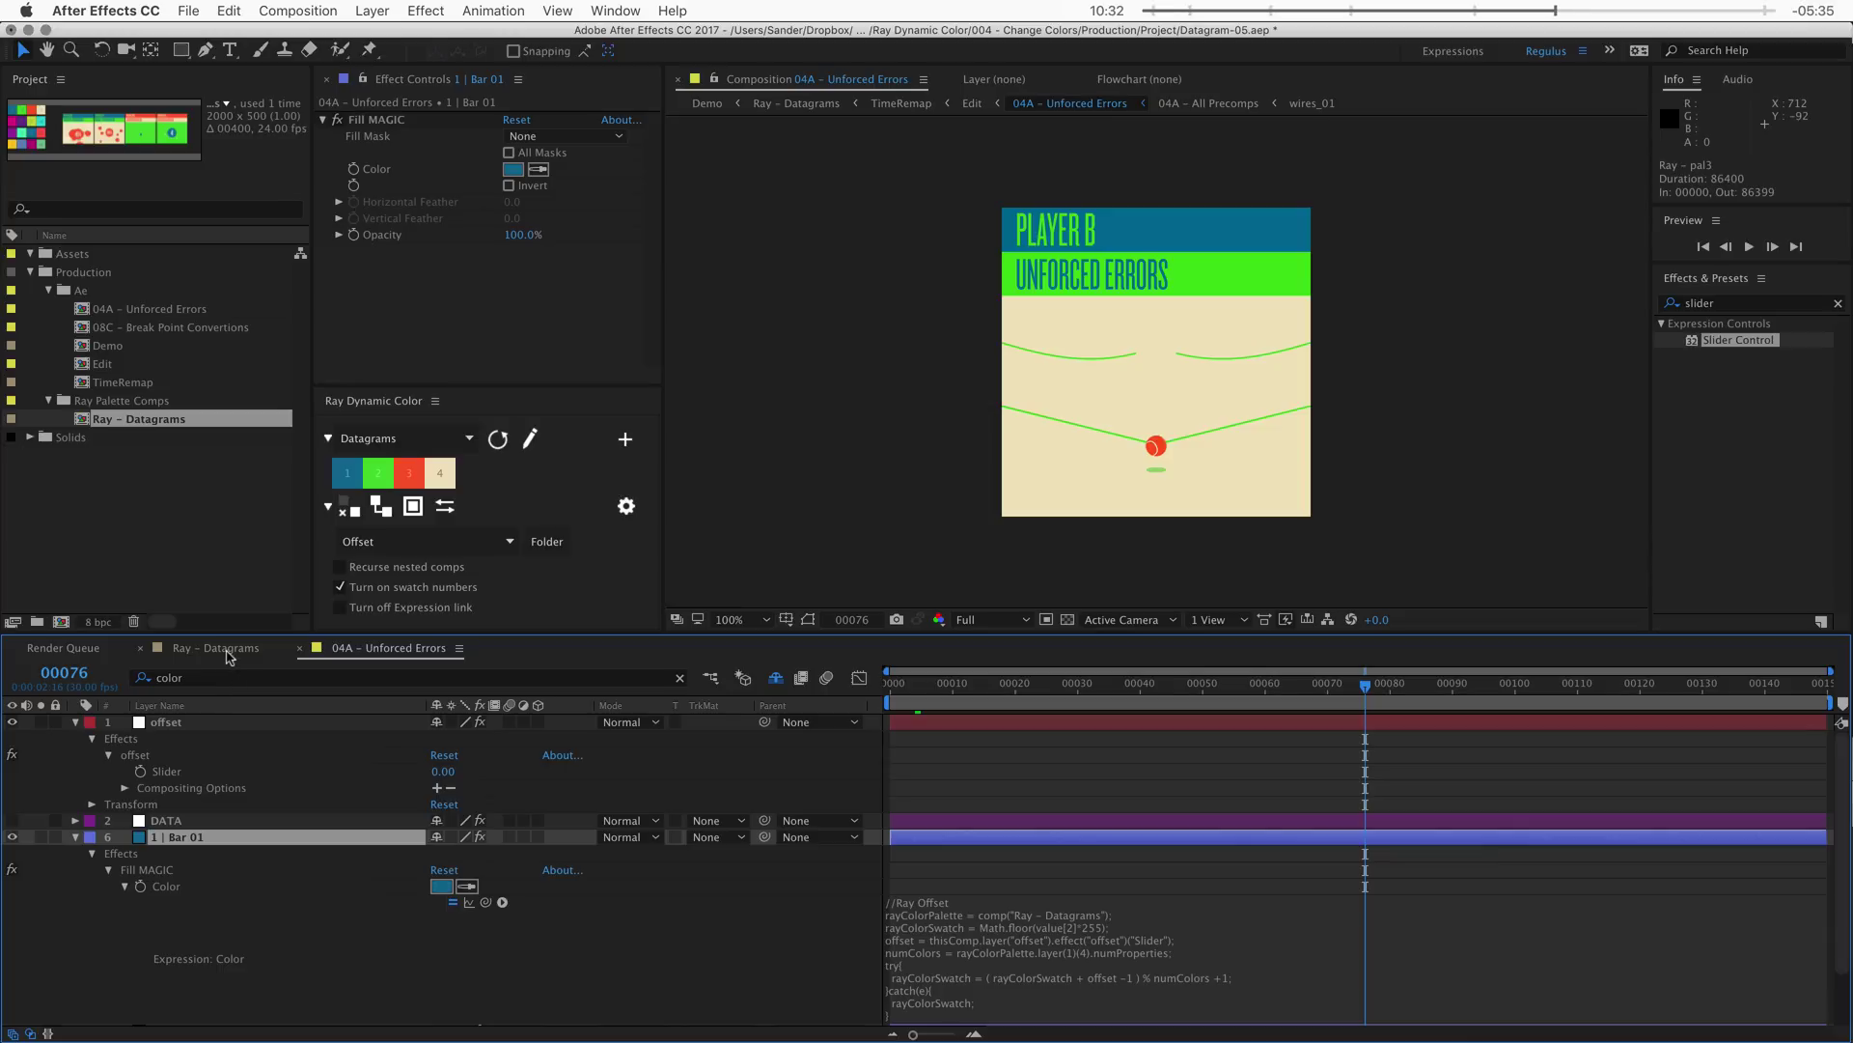
{"action": "left_click", "coordinate": [229, 657]}
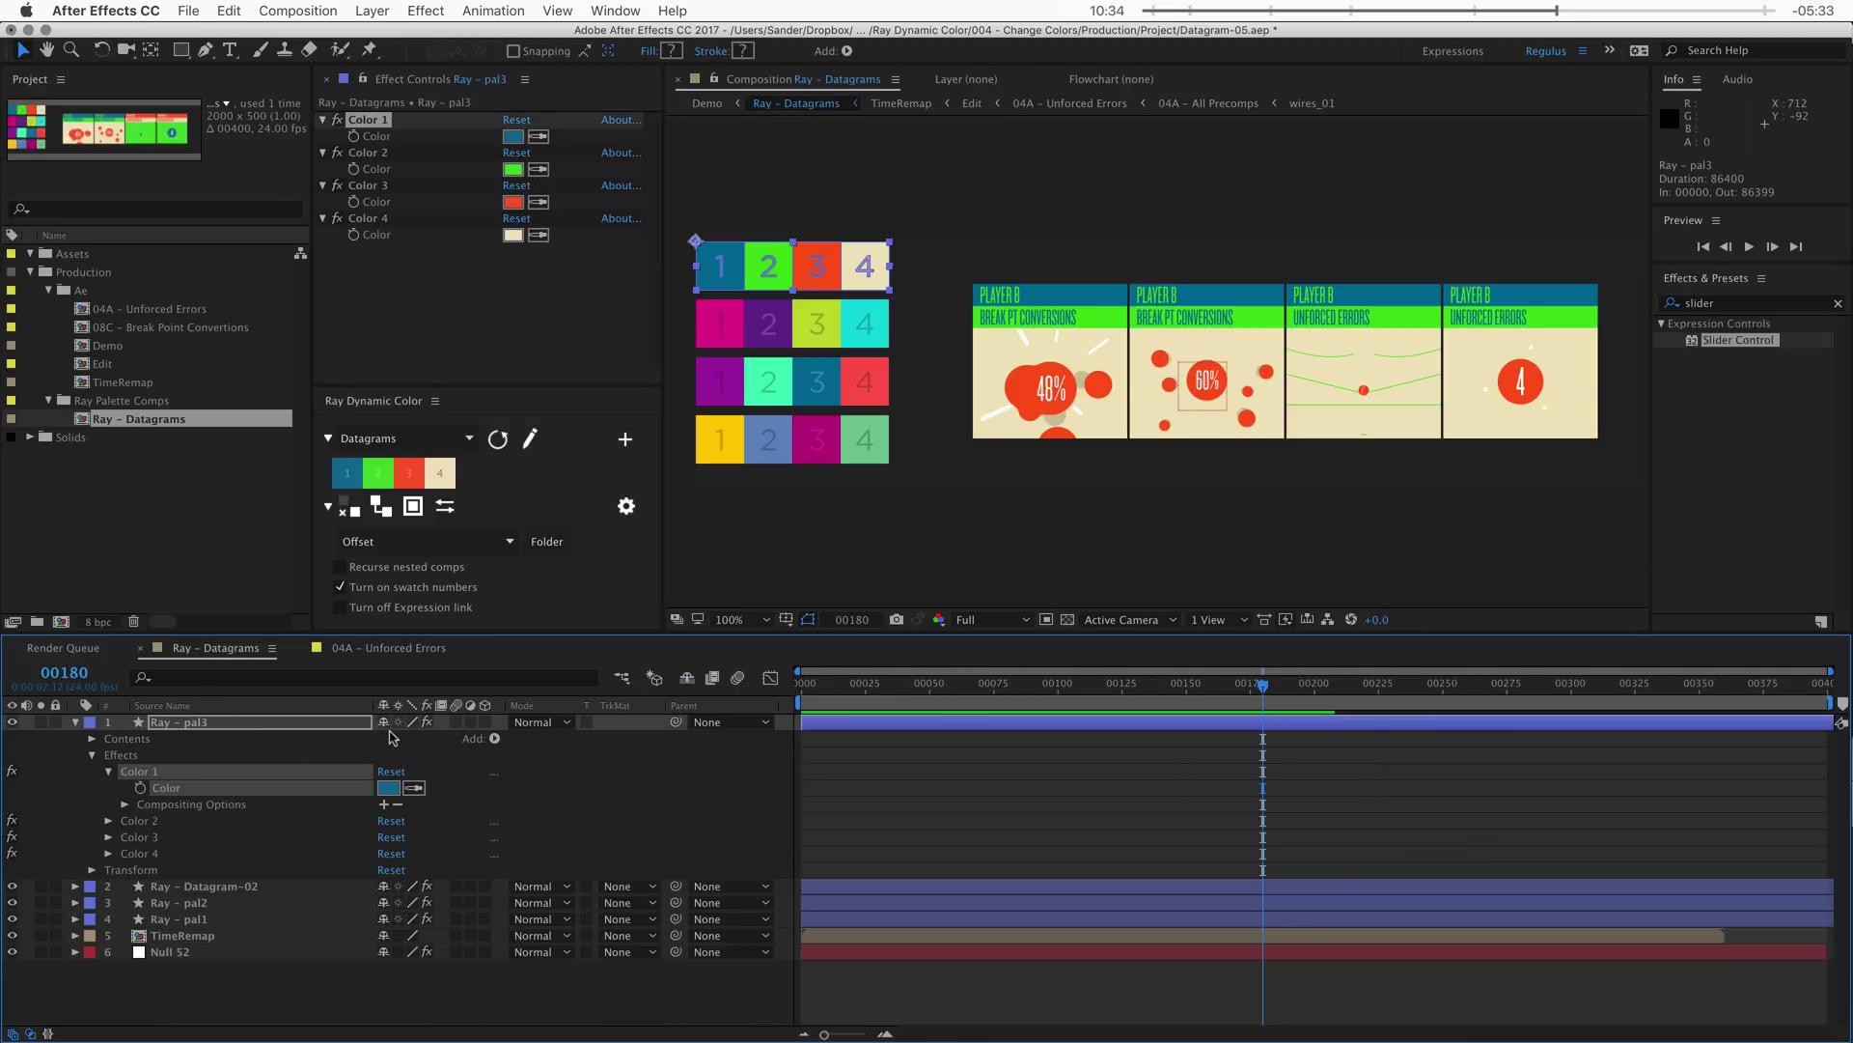
{"action": "left_click", "coordinate": [409, 656]}
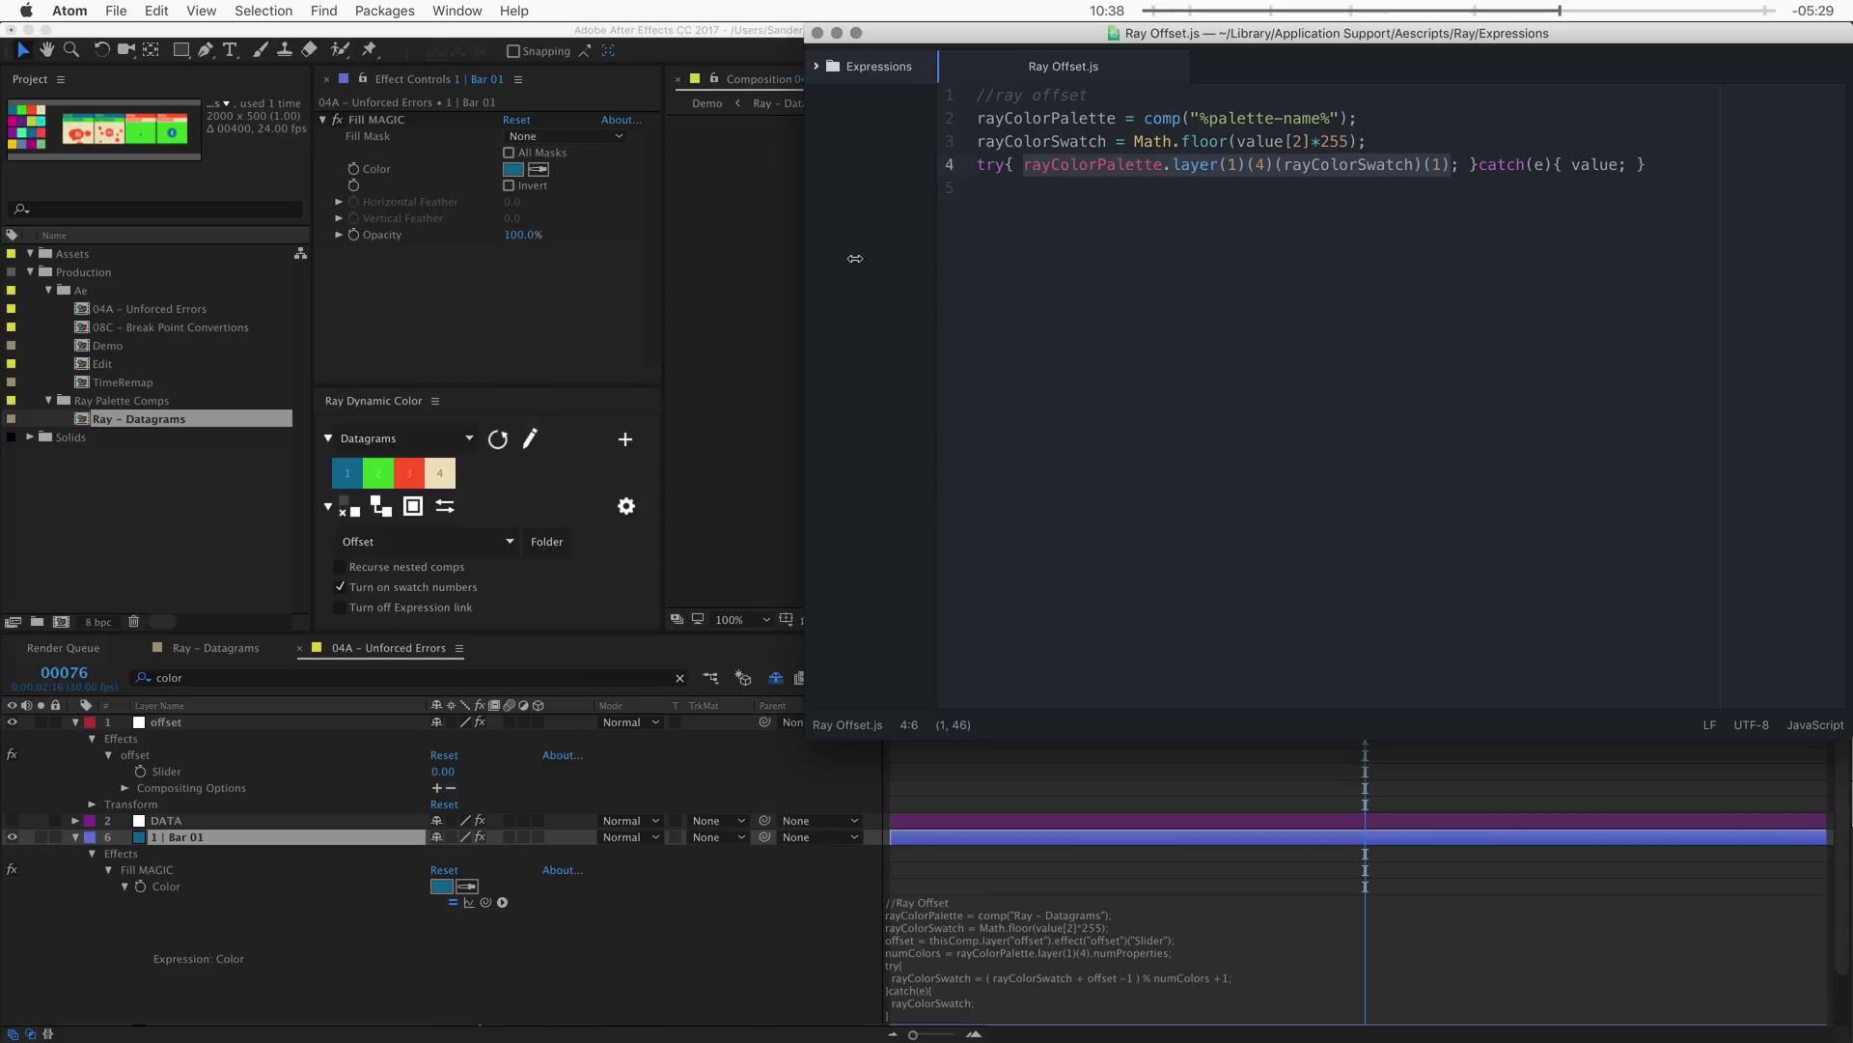
{"action": "left_click", "coordinate": [1073, 214]}
{"action": "double_click", "coordinate": [1058, 142]}
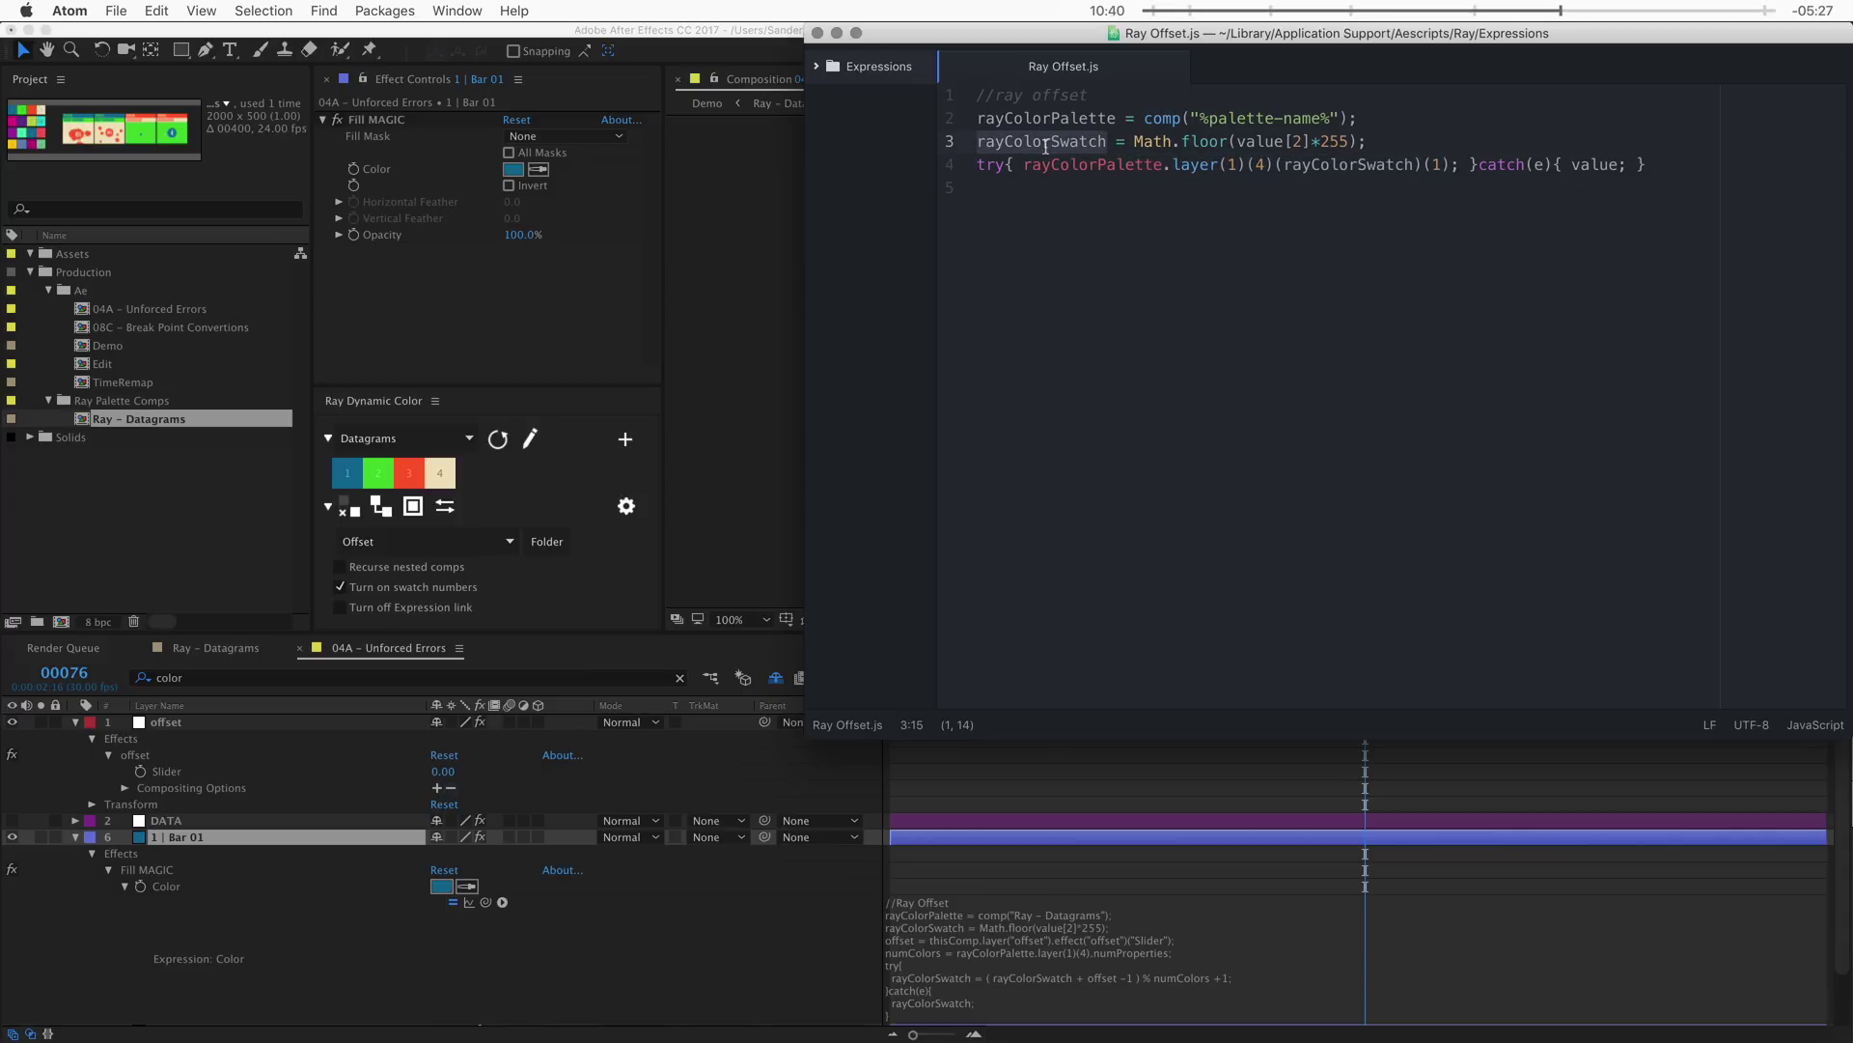
- Add blank lines below the rayColorSwatch definition in Ray Offset.js and start an "offset =" assignment there
{"action": "key", "text": "super+Right"}
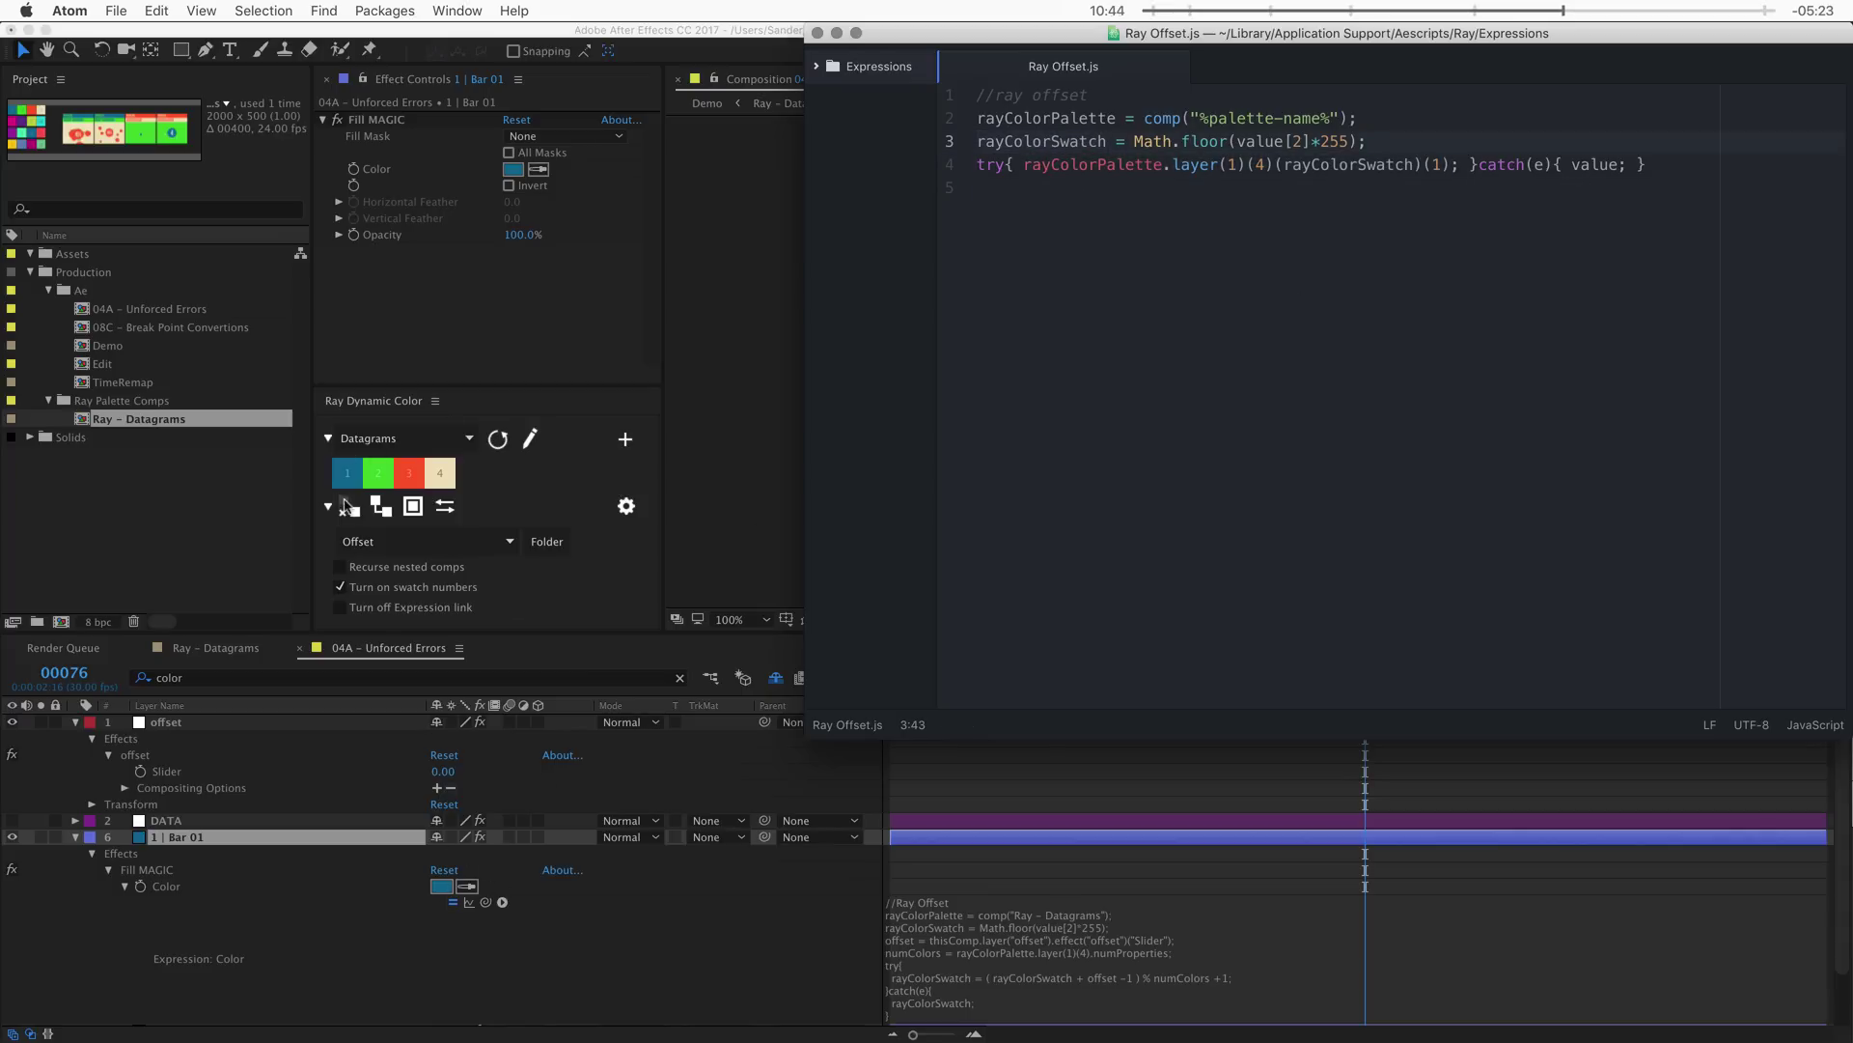
{"action": "double_click", "coordinate": [1043, 142]}
{"action": "left_click", "coordinate": [1371, 143]}
{"action": "key", "text": "Return"}
{"action": "key", "text": "Return"}
{"action": "key", "text": "Return"}
{"action": "key", "text": "Up"}
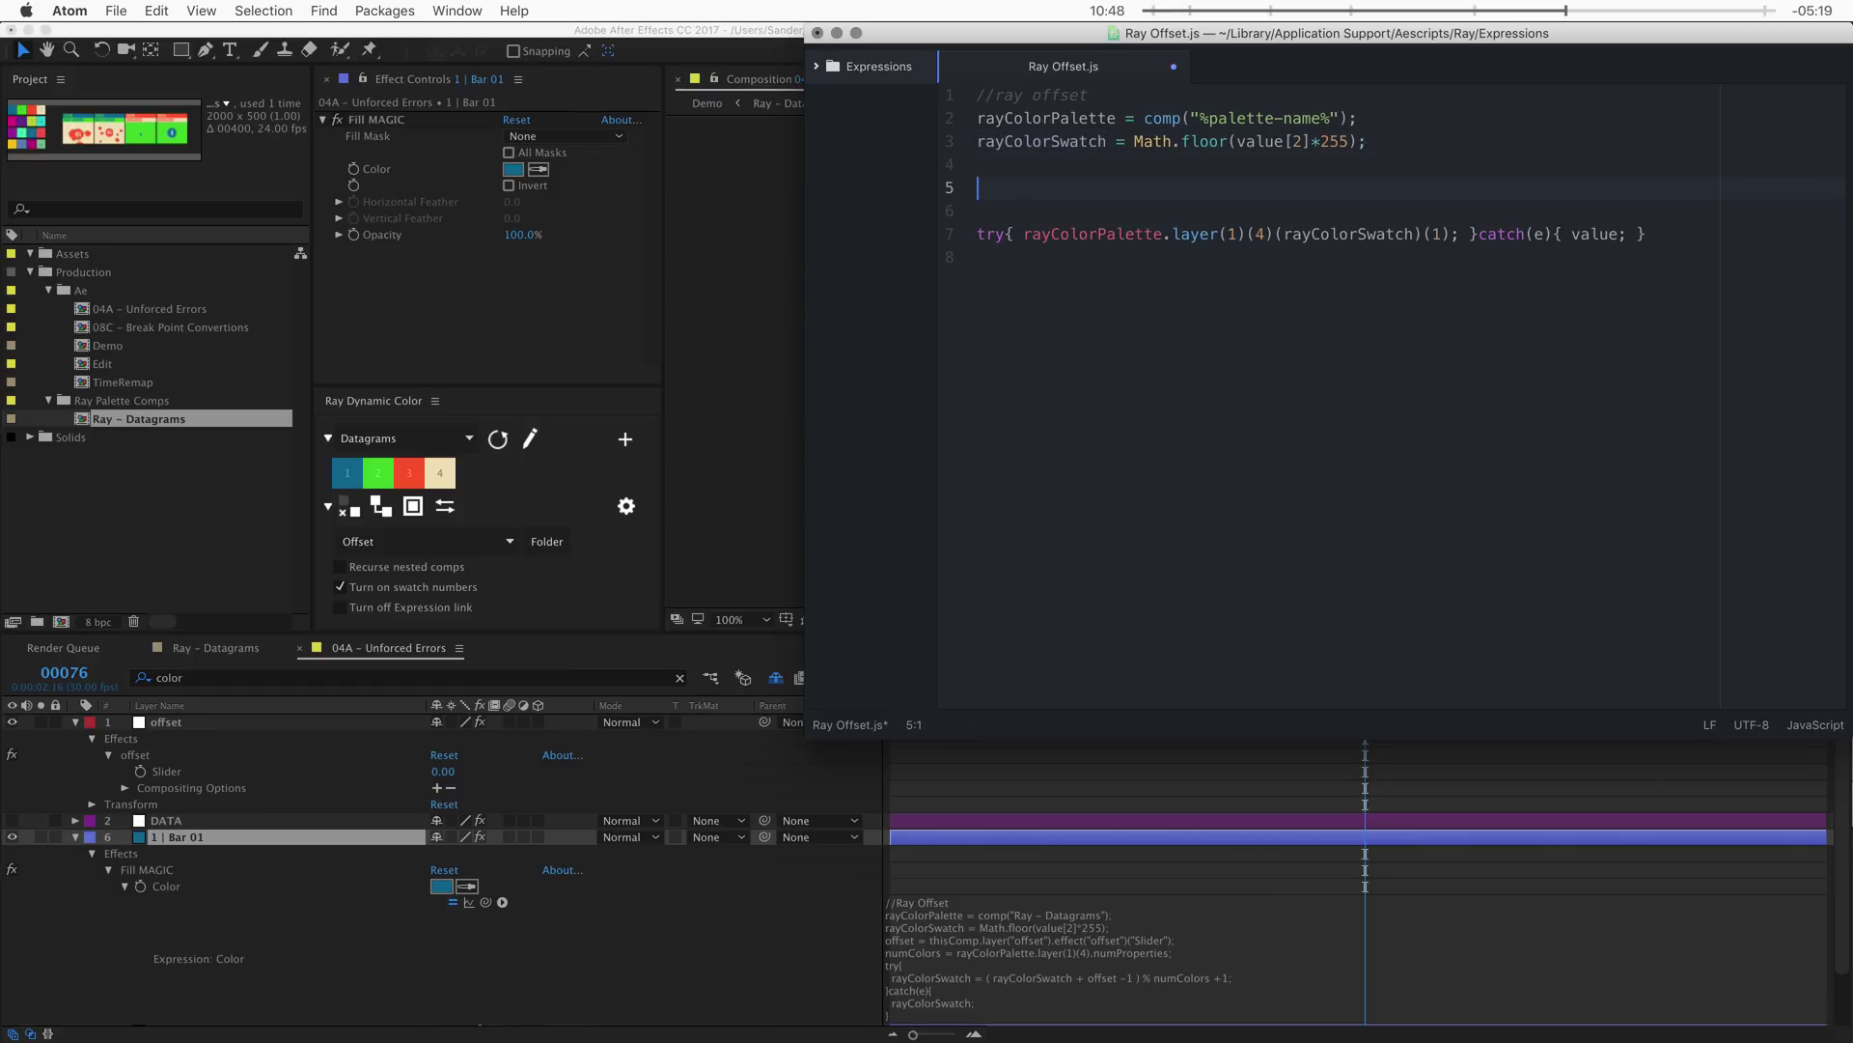
{"action": "type", "text": "offset ="}
- Switch to After Effects and examine the offset layer and its offset slider effect
{"action": "left_click", "coordinate": [410, 805]}
{"action": "left_click", "coordinate": [479, 772]}
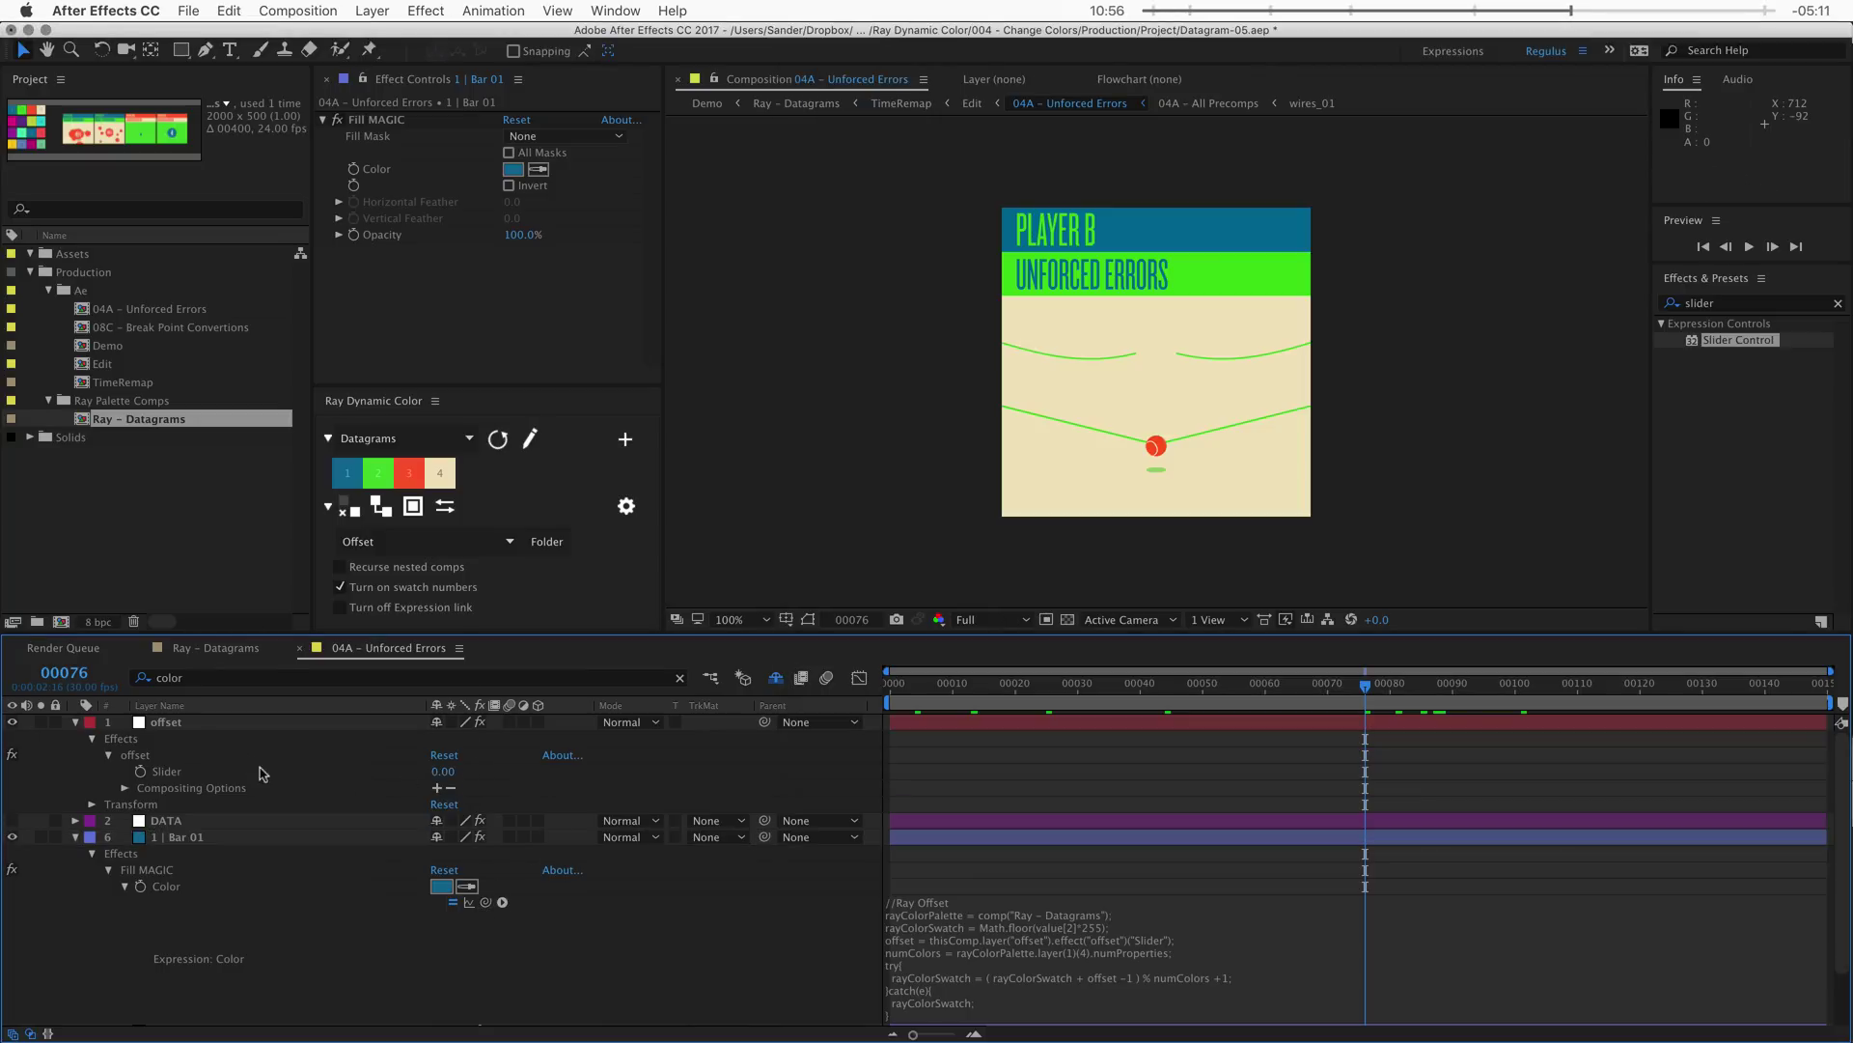
{"action": "left_click", "coordinate": [179, 724]}
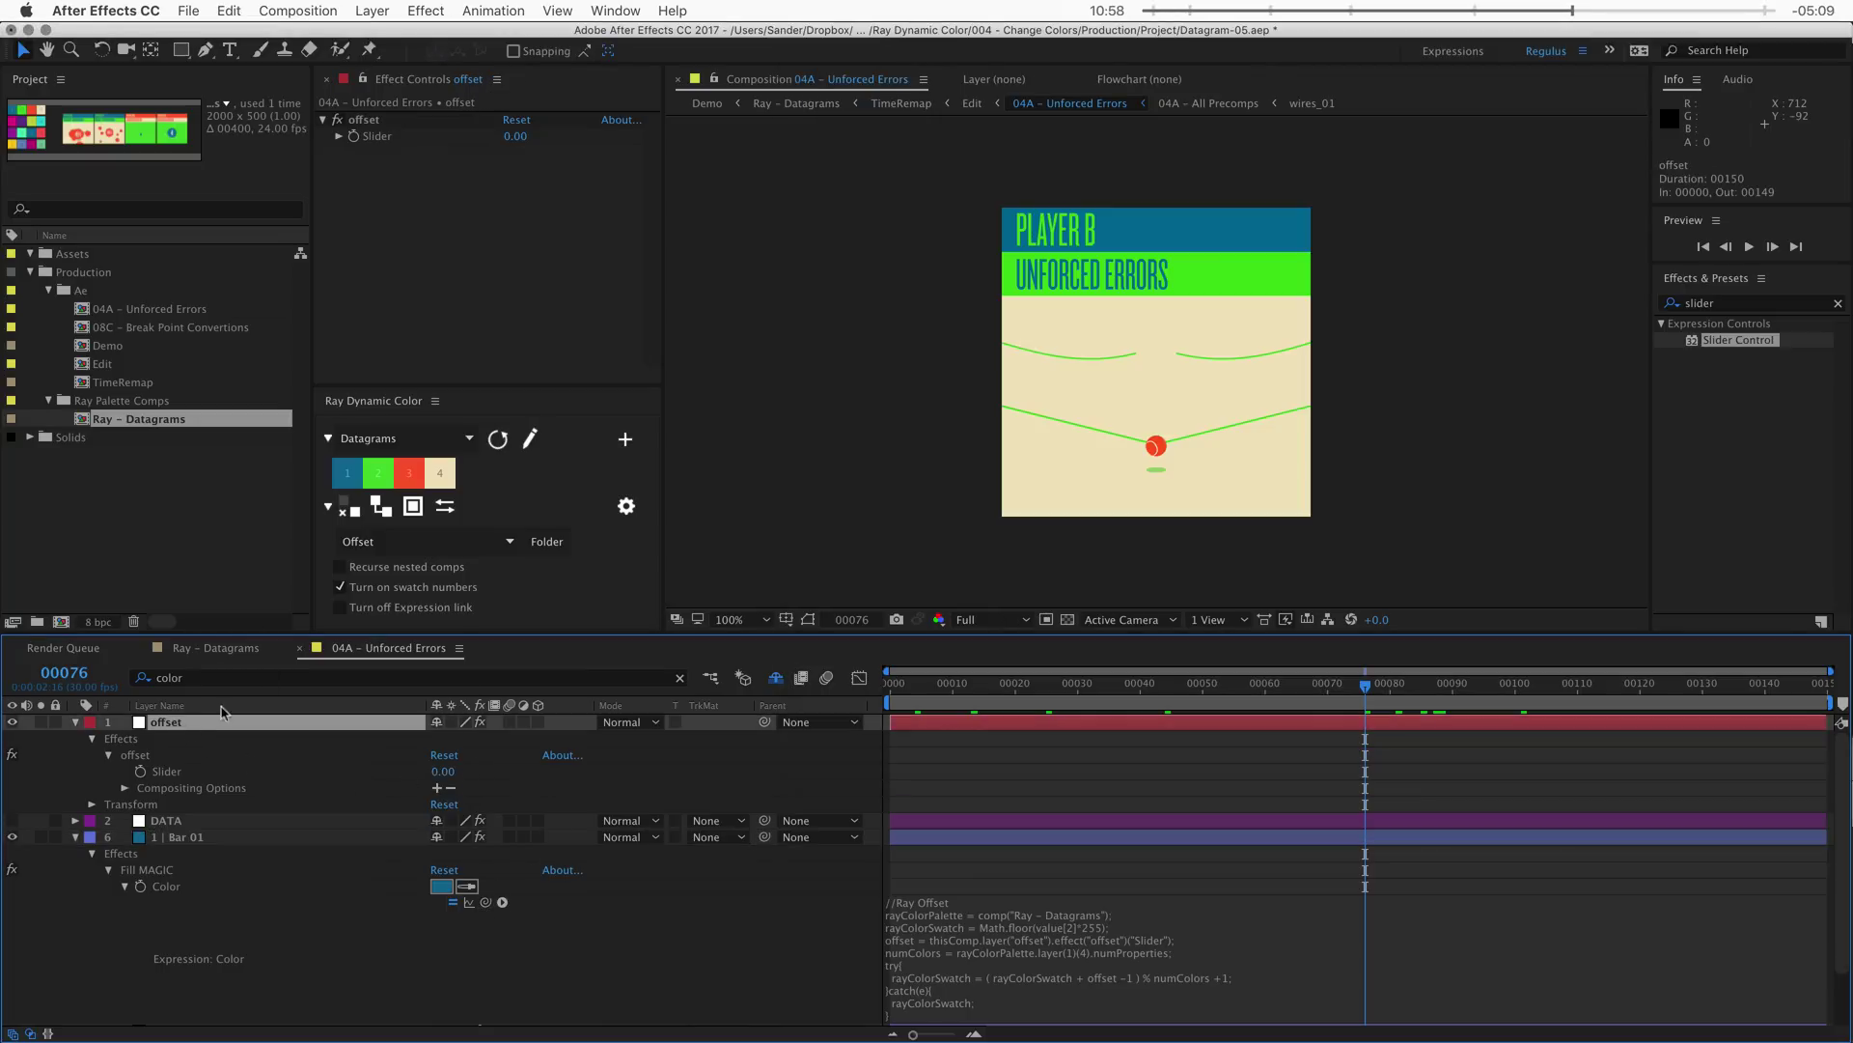
{"action": "left_click", "coordinate": [374, 121]}
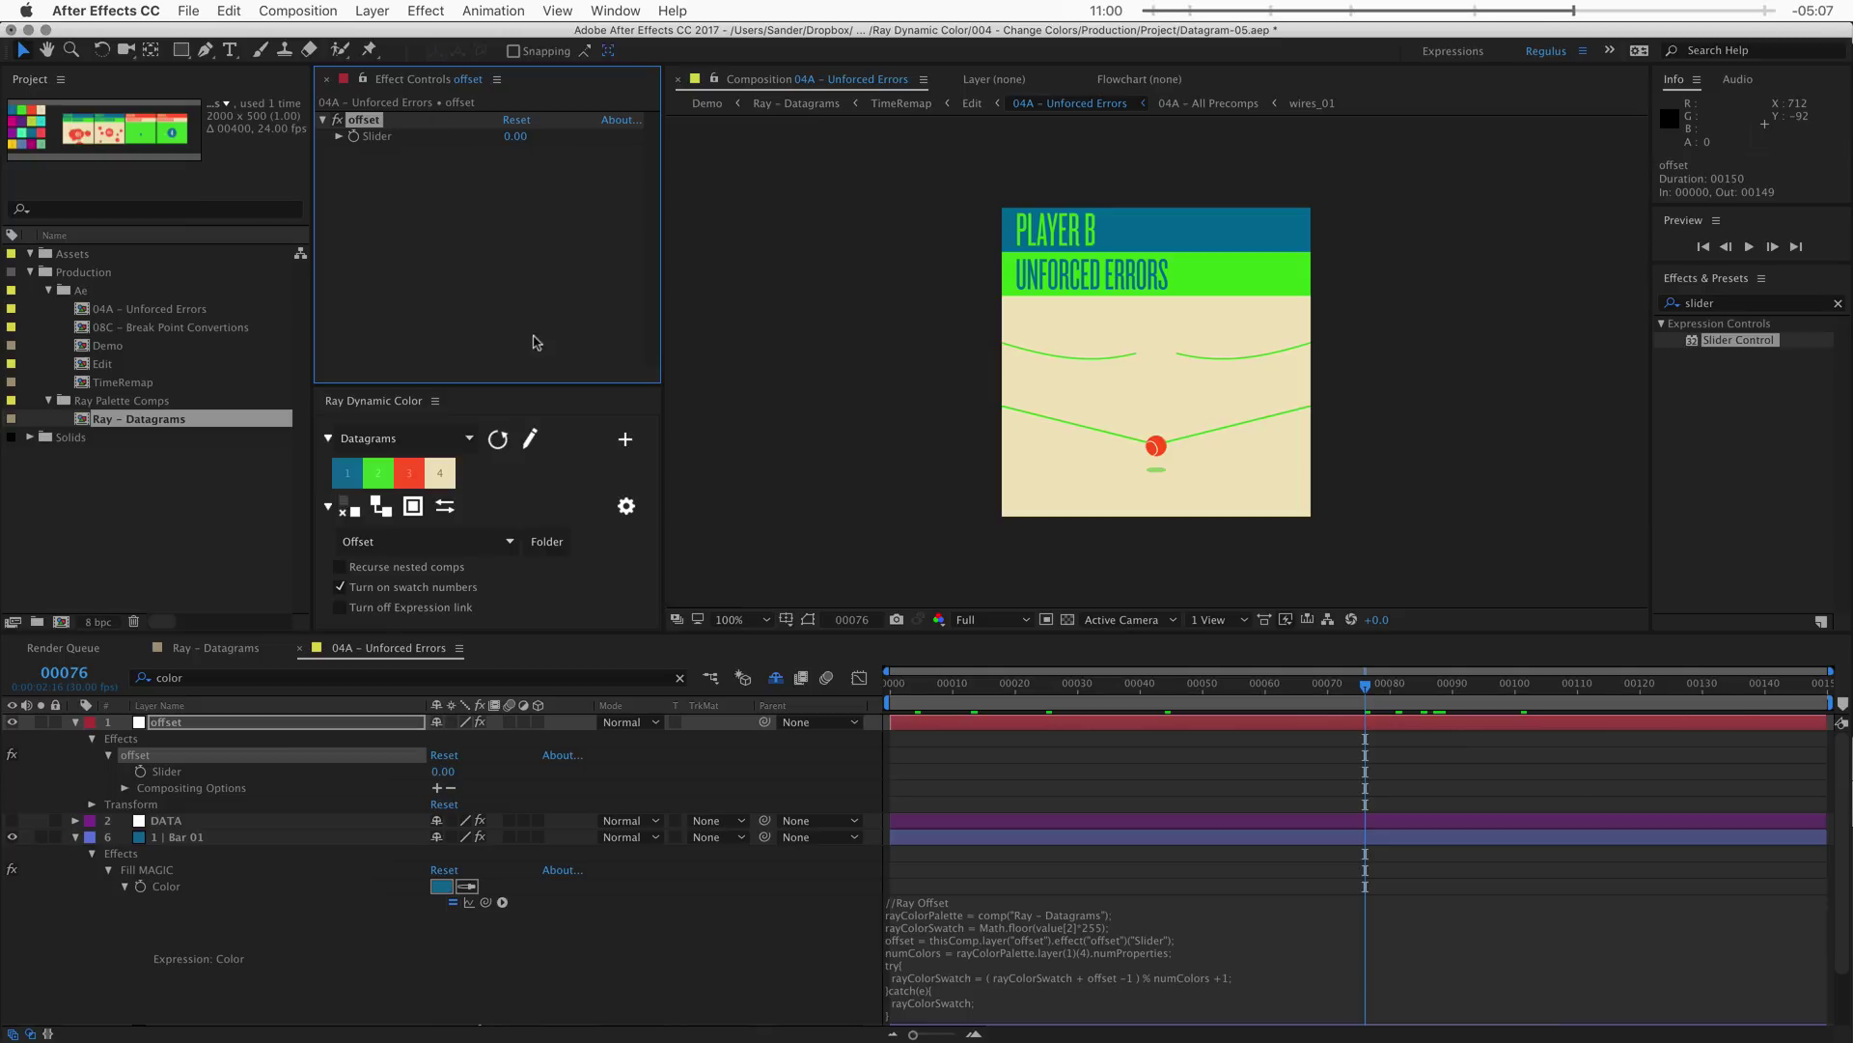
{"action": "left_click", "coordinate": [577, 794]}
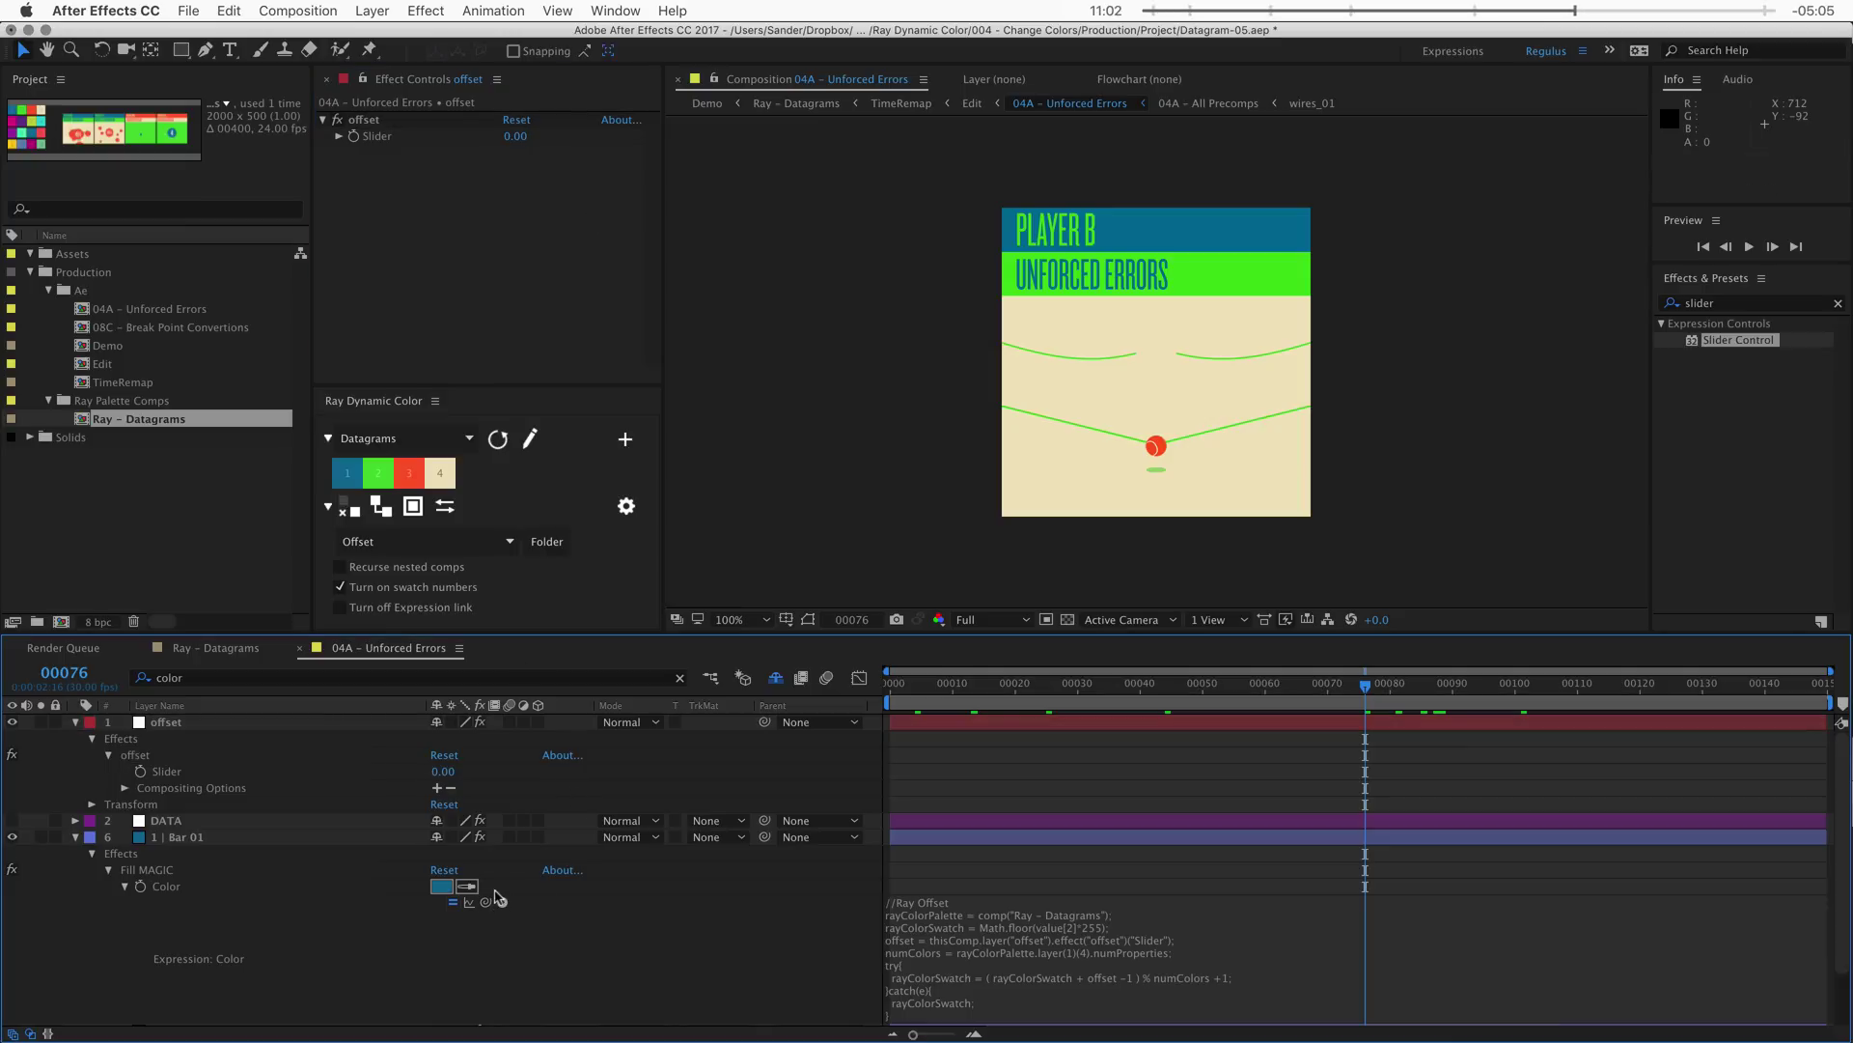
- Pick-whip 1 | Bar 01's Color expression to the offset Slider and copy thisComp.layer("offset").effect("offset")("Slider"); into the offset line of Ray Offset.js in Atom
{"action": "left_click_drag", "start_coordinate": [486, 902], "coordinate": [425, 773]}
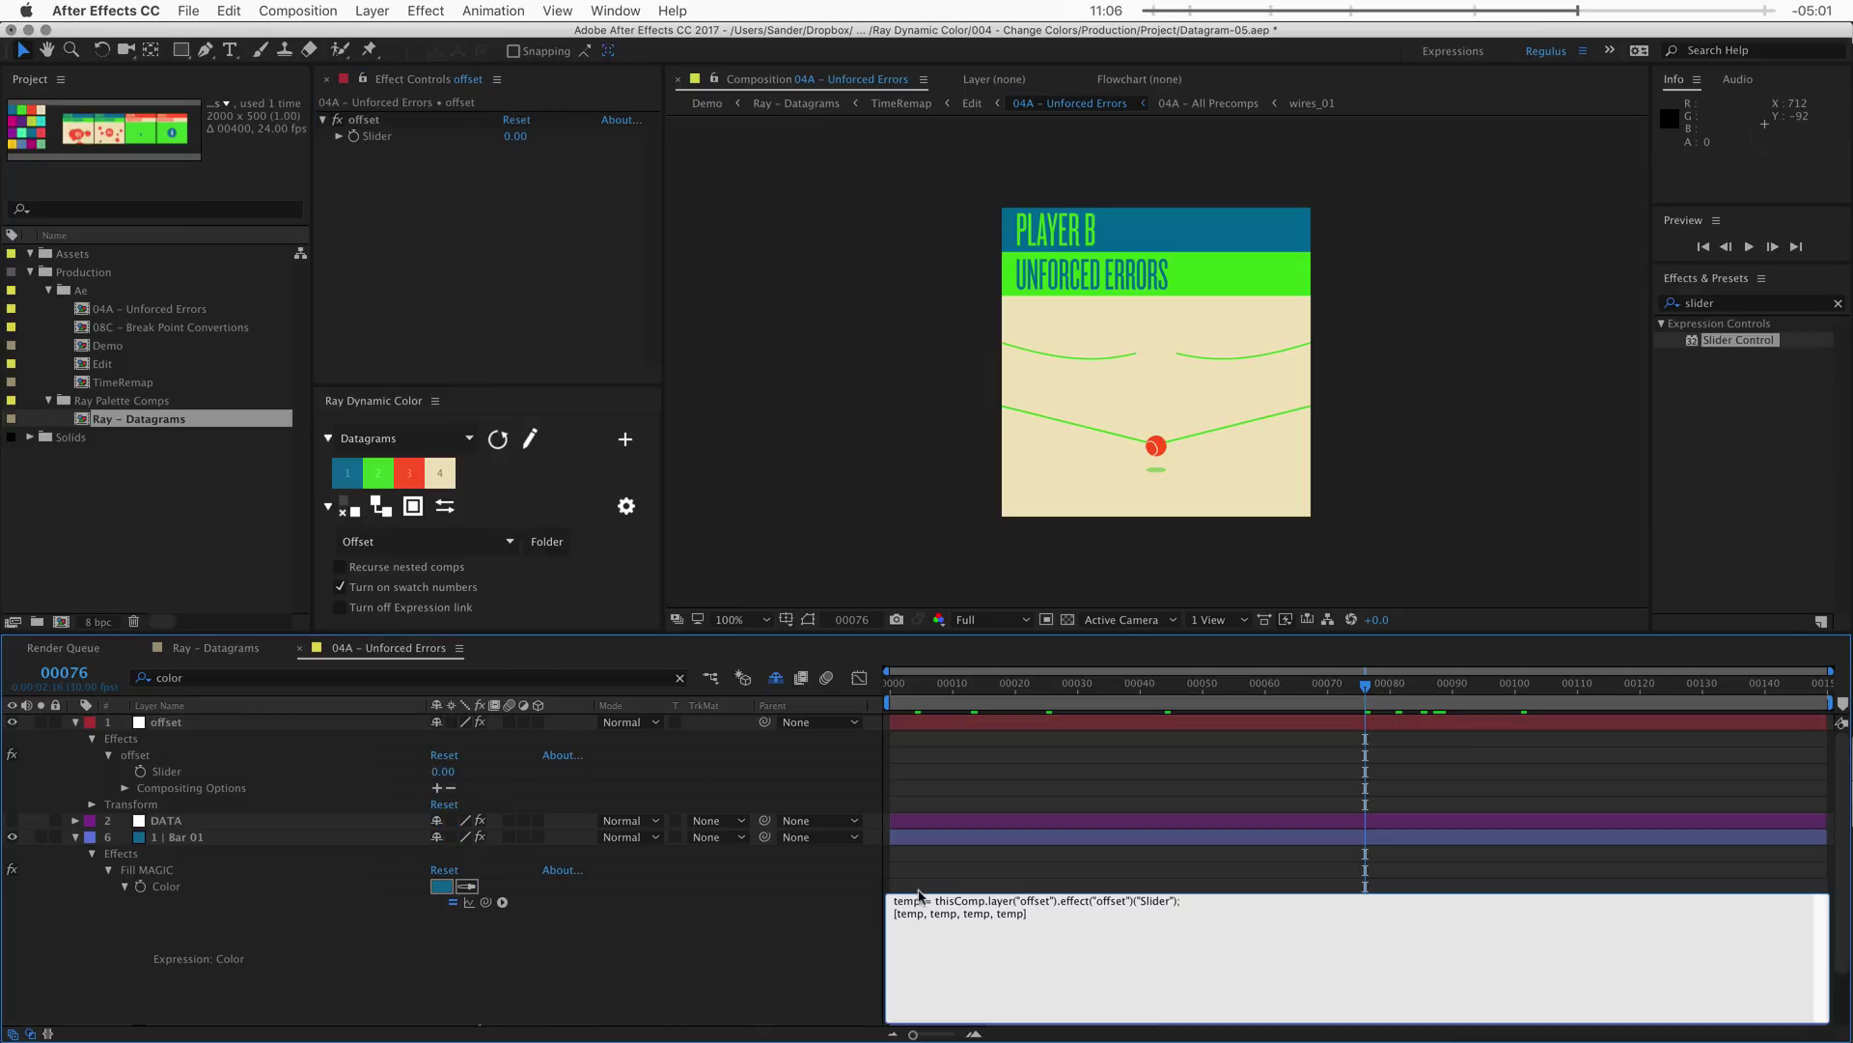
{"action": "double_click", "coordinate": [975, 900]}
{"action": "left_click", "coordinate": [1181, 900], "text": "shift"}
{"action": "key", "text": "super+c"}
{"action": "key", "text": "super+Tab"}
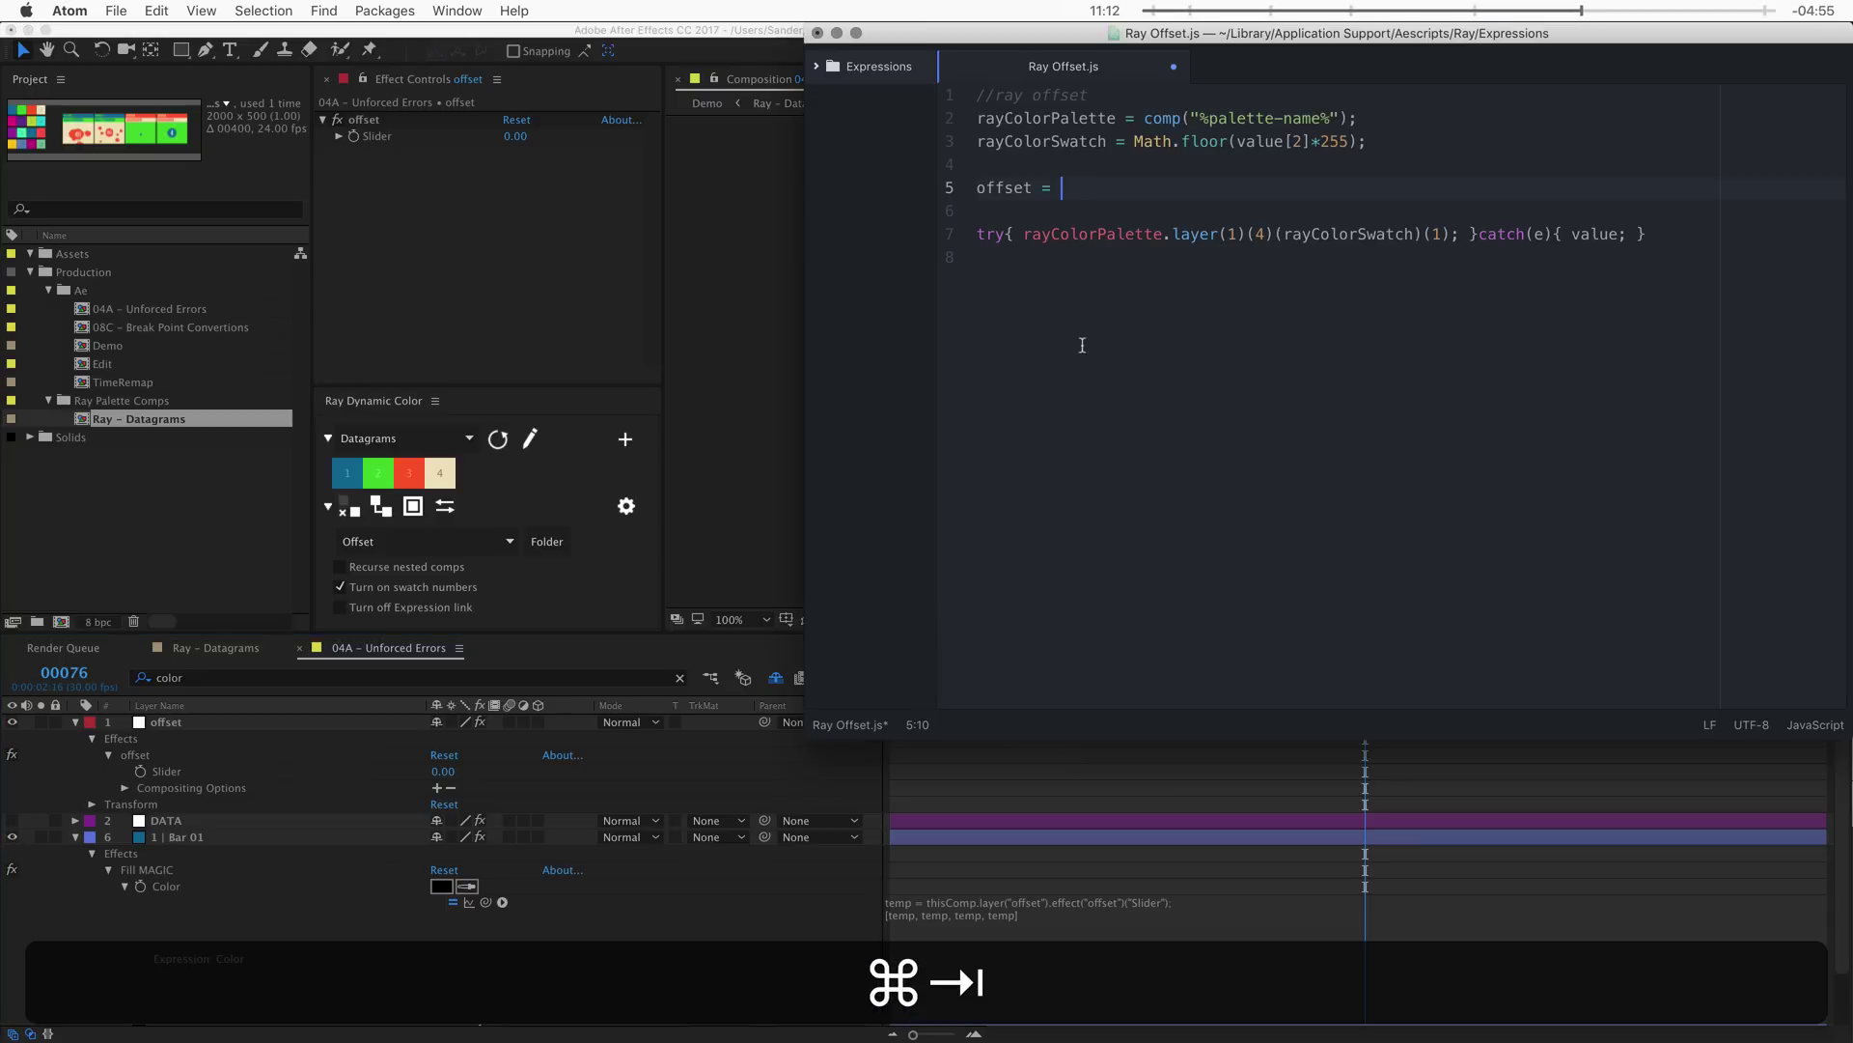
{"action": "key", "text": "super+v"}
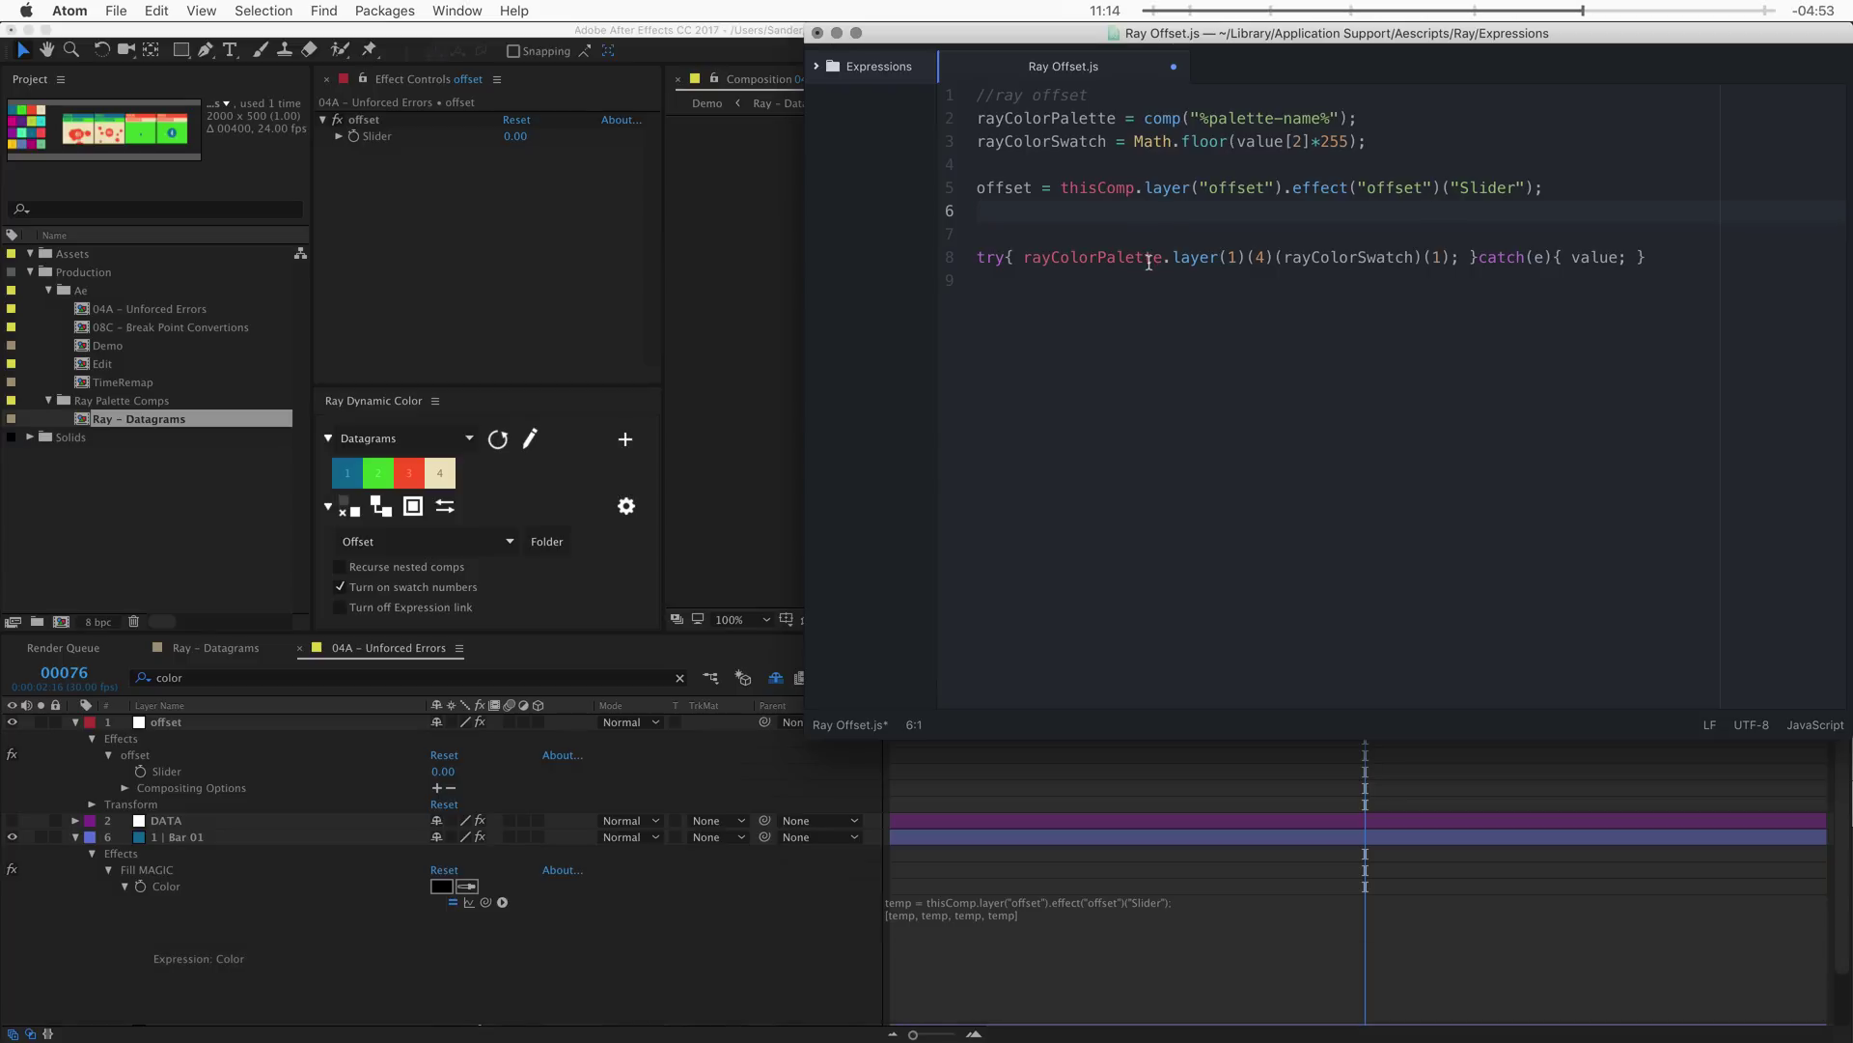
- Undo the pick-whip expression on 1 | Bar 01's Color in After Effects and return to Ray Offset.js in Atom
{"action": "left_click", "coordinate": [621, 896]}
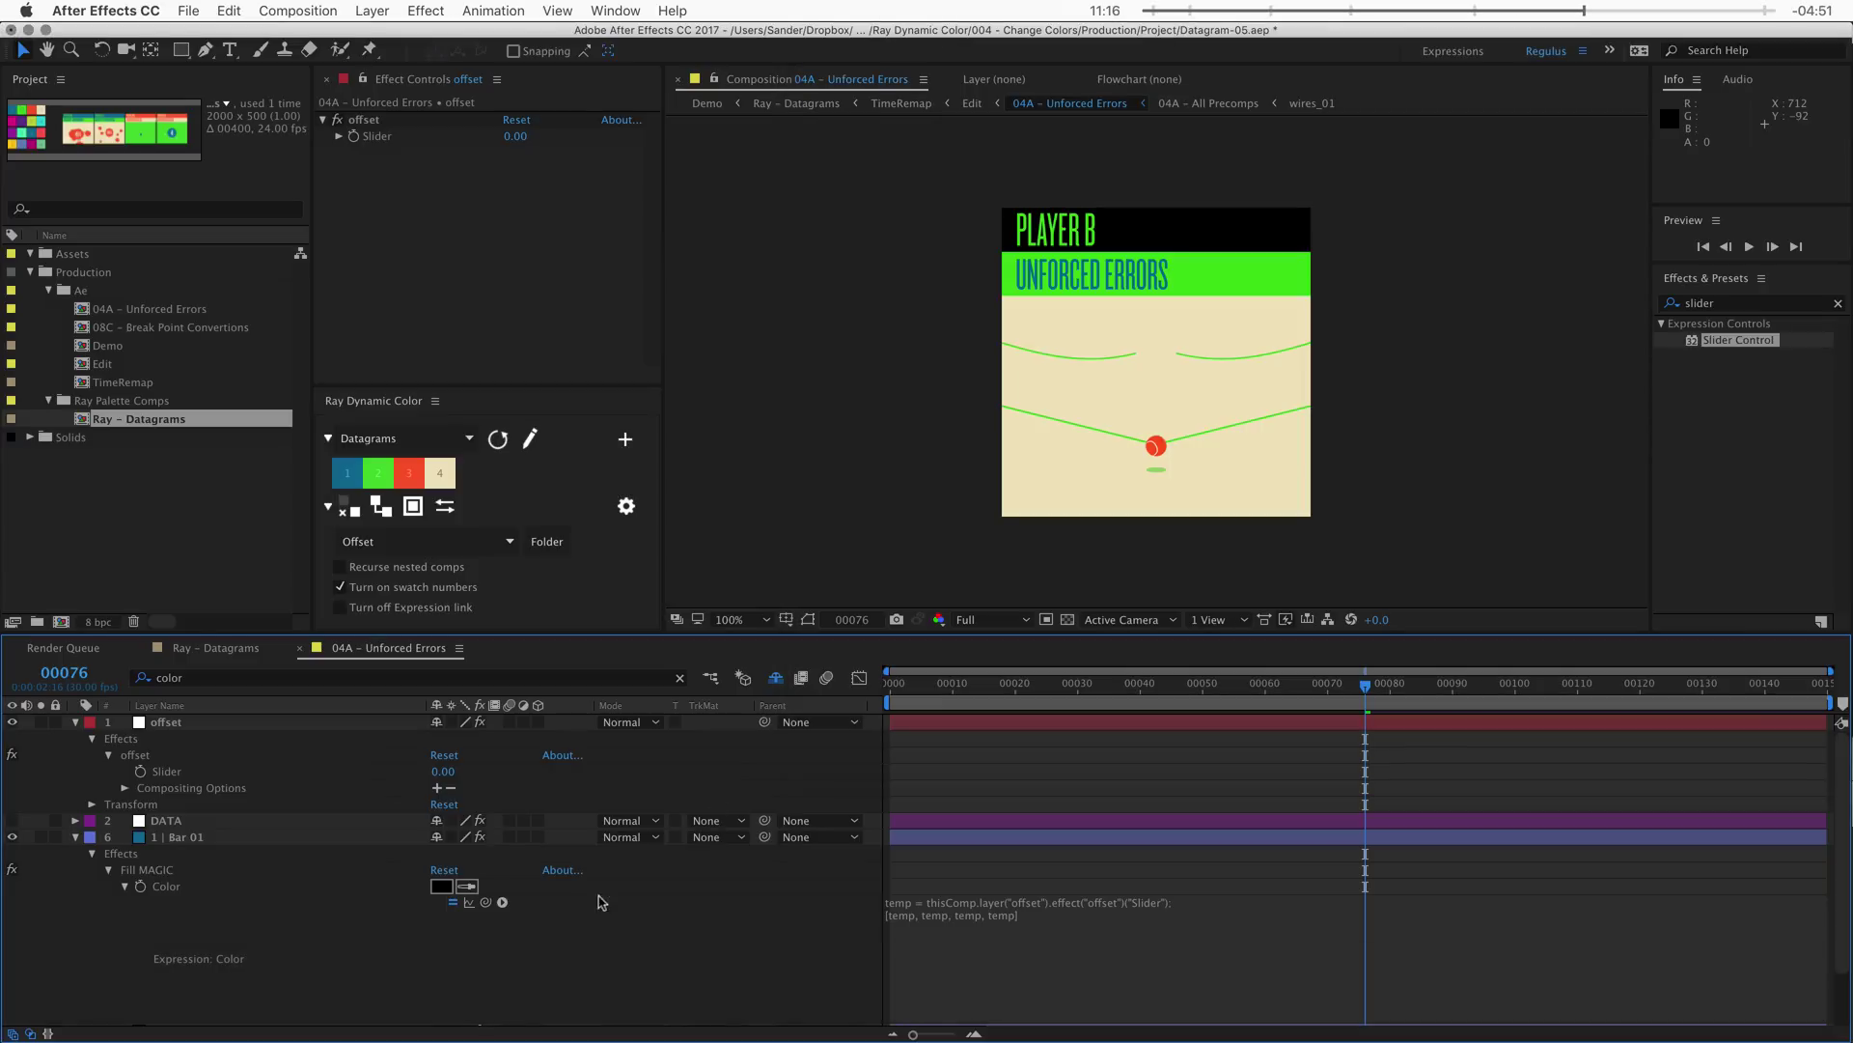
{"action": "key", "text": "super+z"}
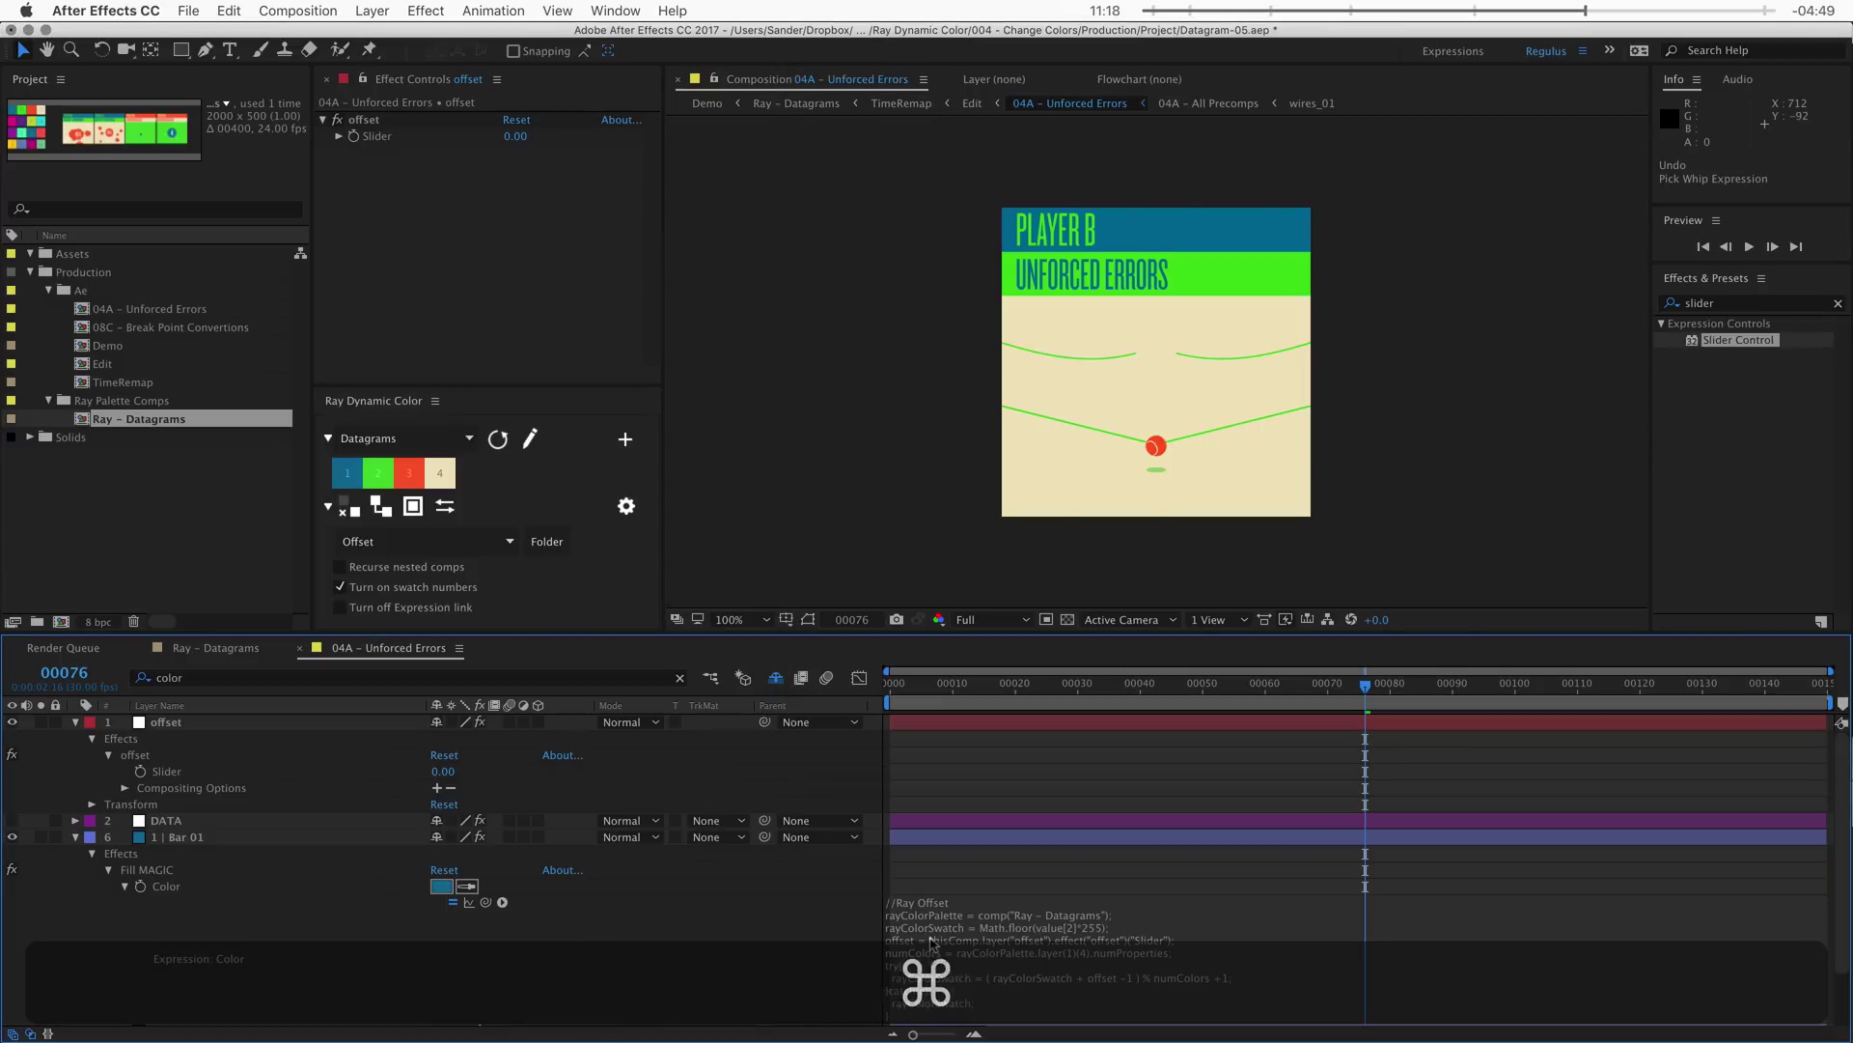
{"action": "key", "text": "super+Tab"}
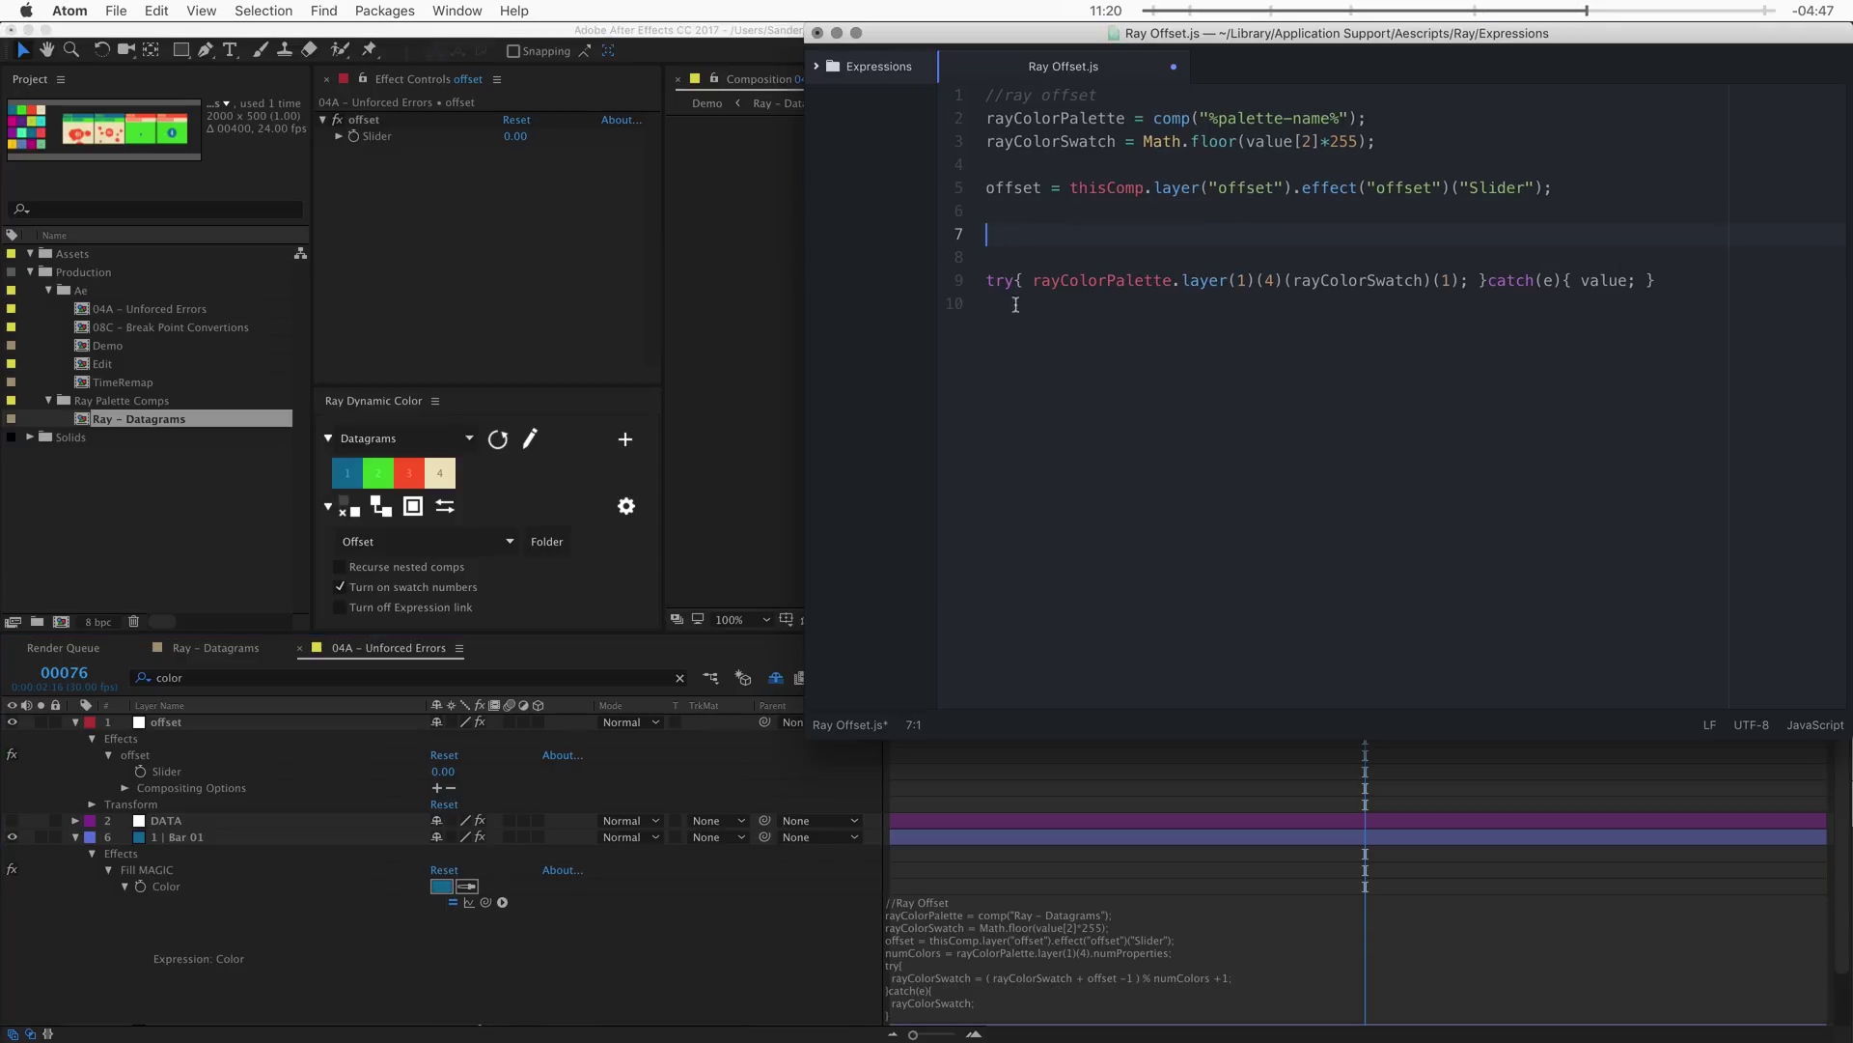
- Add the line rayColorSwatch = rayColorSwatch + offset; below the offset definition
{"action": "double_click", "coordinate": [1022, 143]}
{"action": "left_click", "coordinate": [1017, 235]}
{"action": "key", "text": "super+v"}
{"action": "type", "text": "= rayColorSwatch + offset;"}
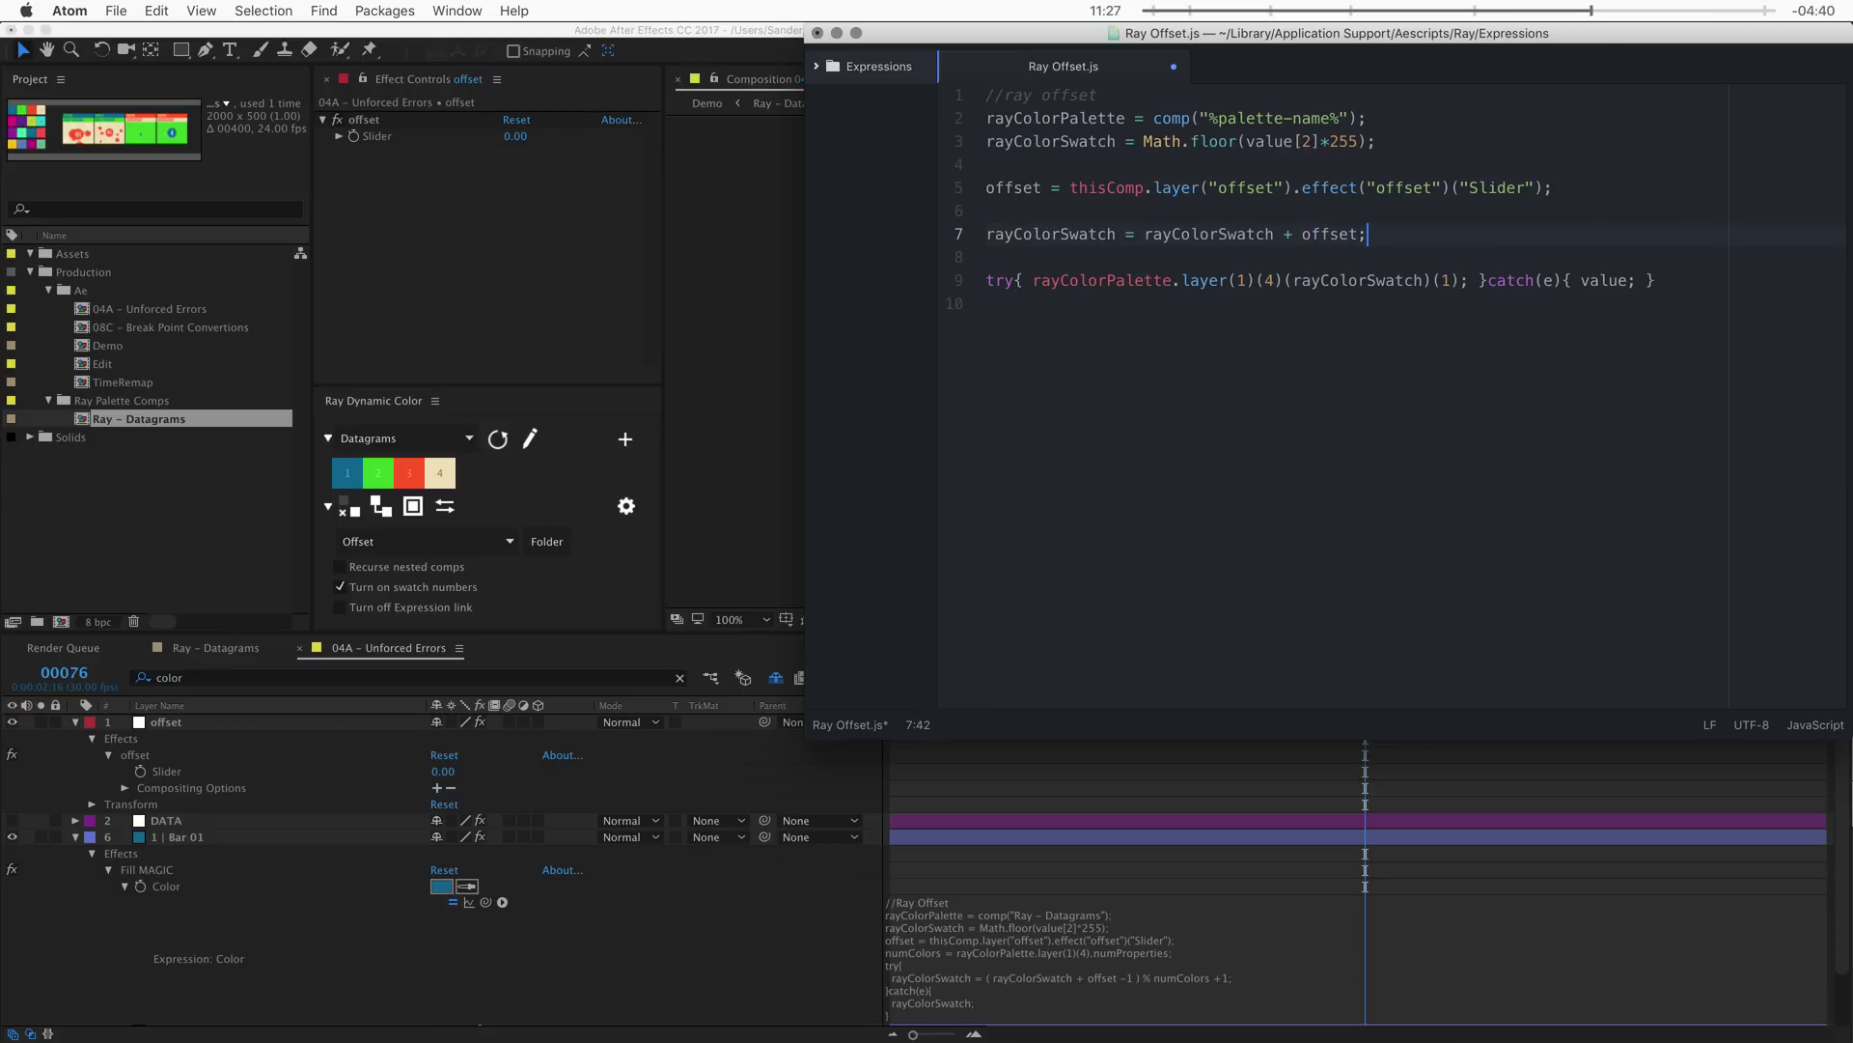
- Switch to After Effects and set the offset layer's Slider to 1
{"action": "left_click", "coordinate": [1020, 497]}
{"action": "left_click", "coordinate": [732, 765]}
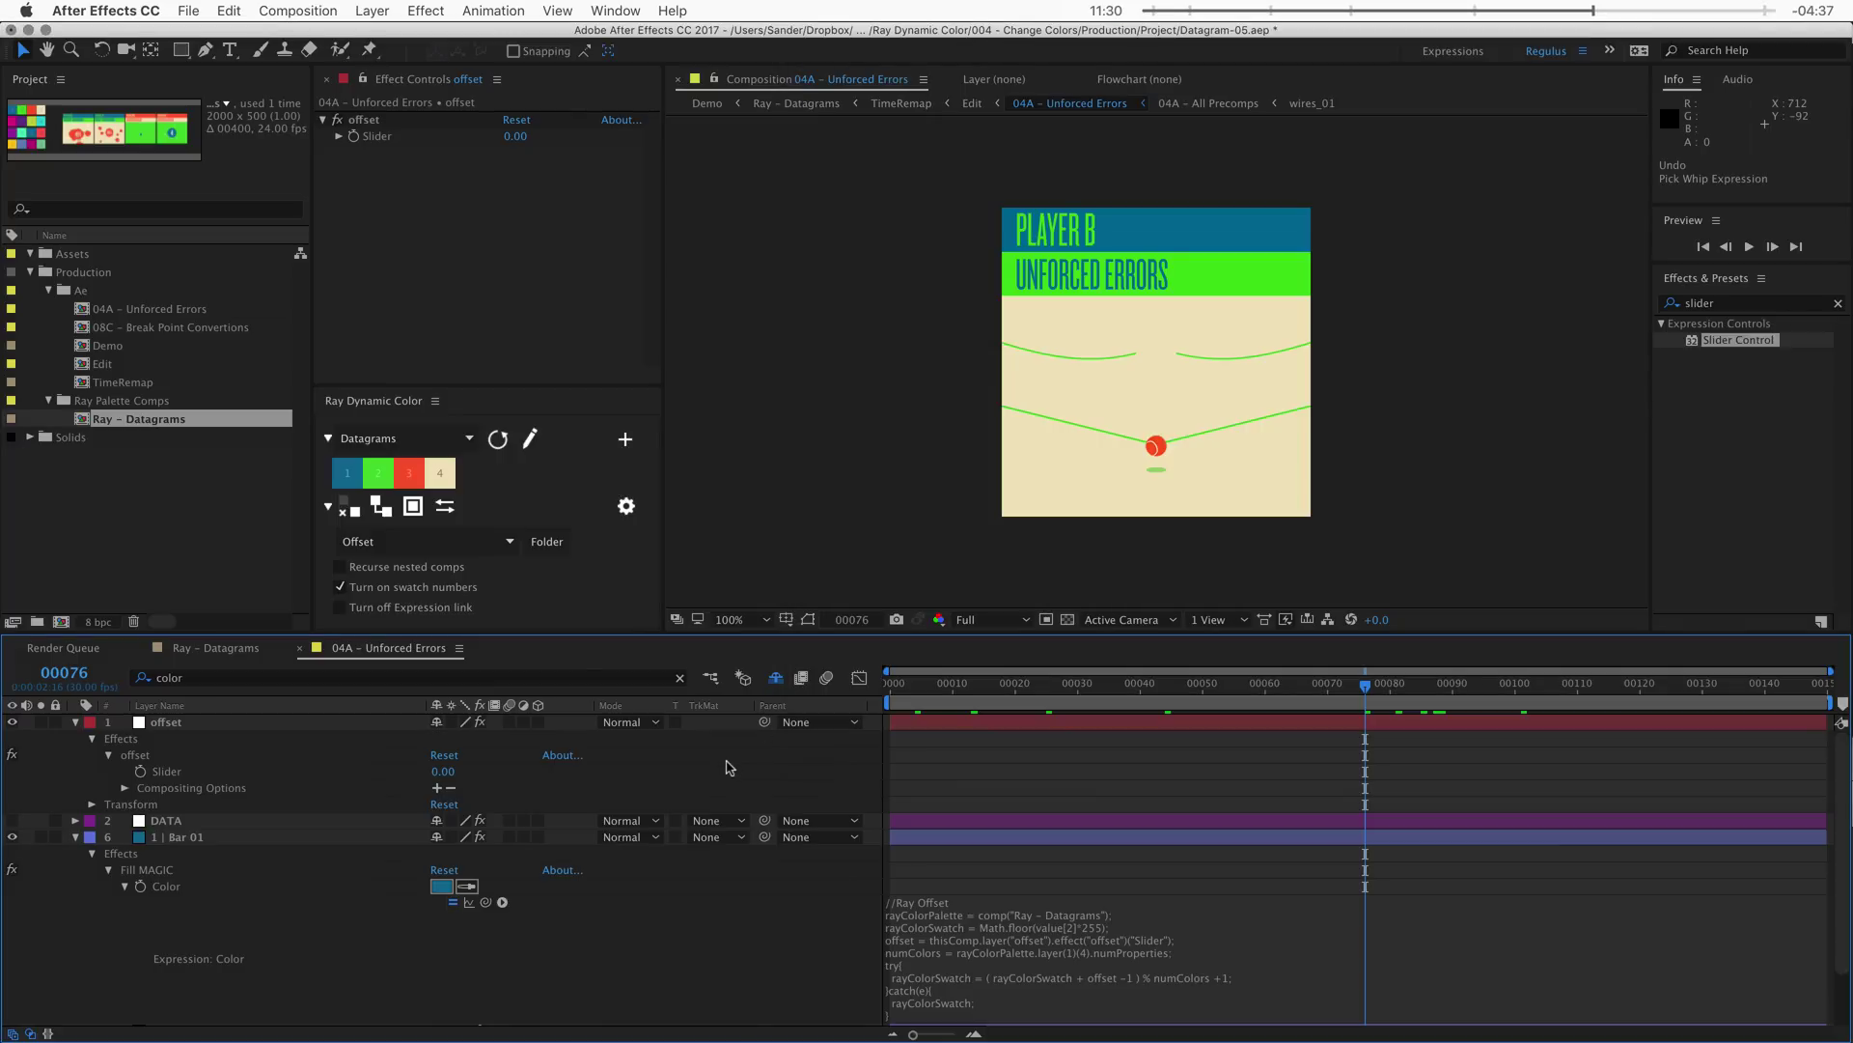
{"action": "left_click", "coordinate": [449, 774]}
{"action": "type", "text": "1"}
{"action": "key", "text": "Return"}
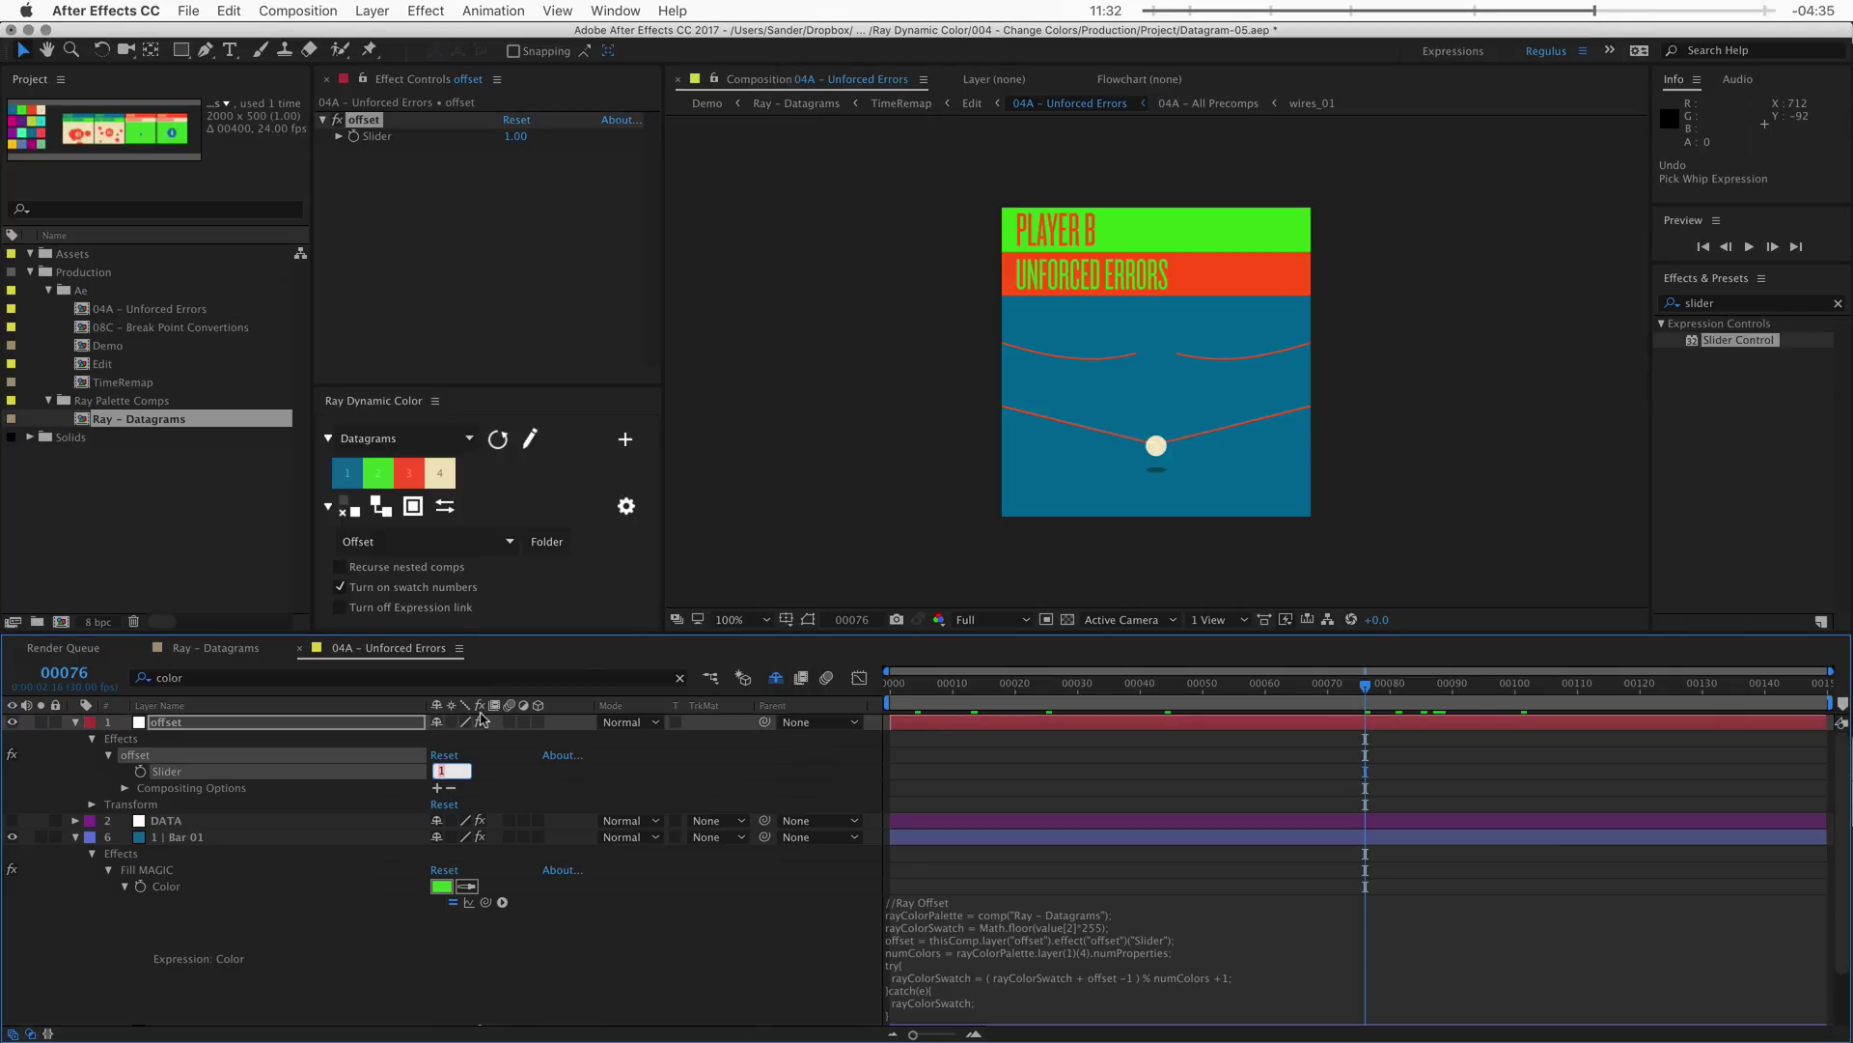
- Compare rayColorSwatch in the sum line with the underlying Fill color value of 1 | Bar 01, leaving the color unchanged
{"action": "key", "text": "super+Tab"}
{"action": "double_click", "coordinate": [1175, 234]}
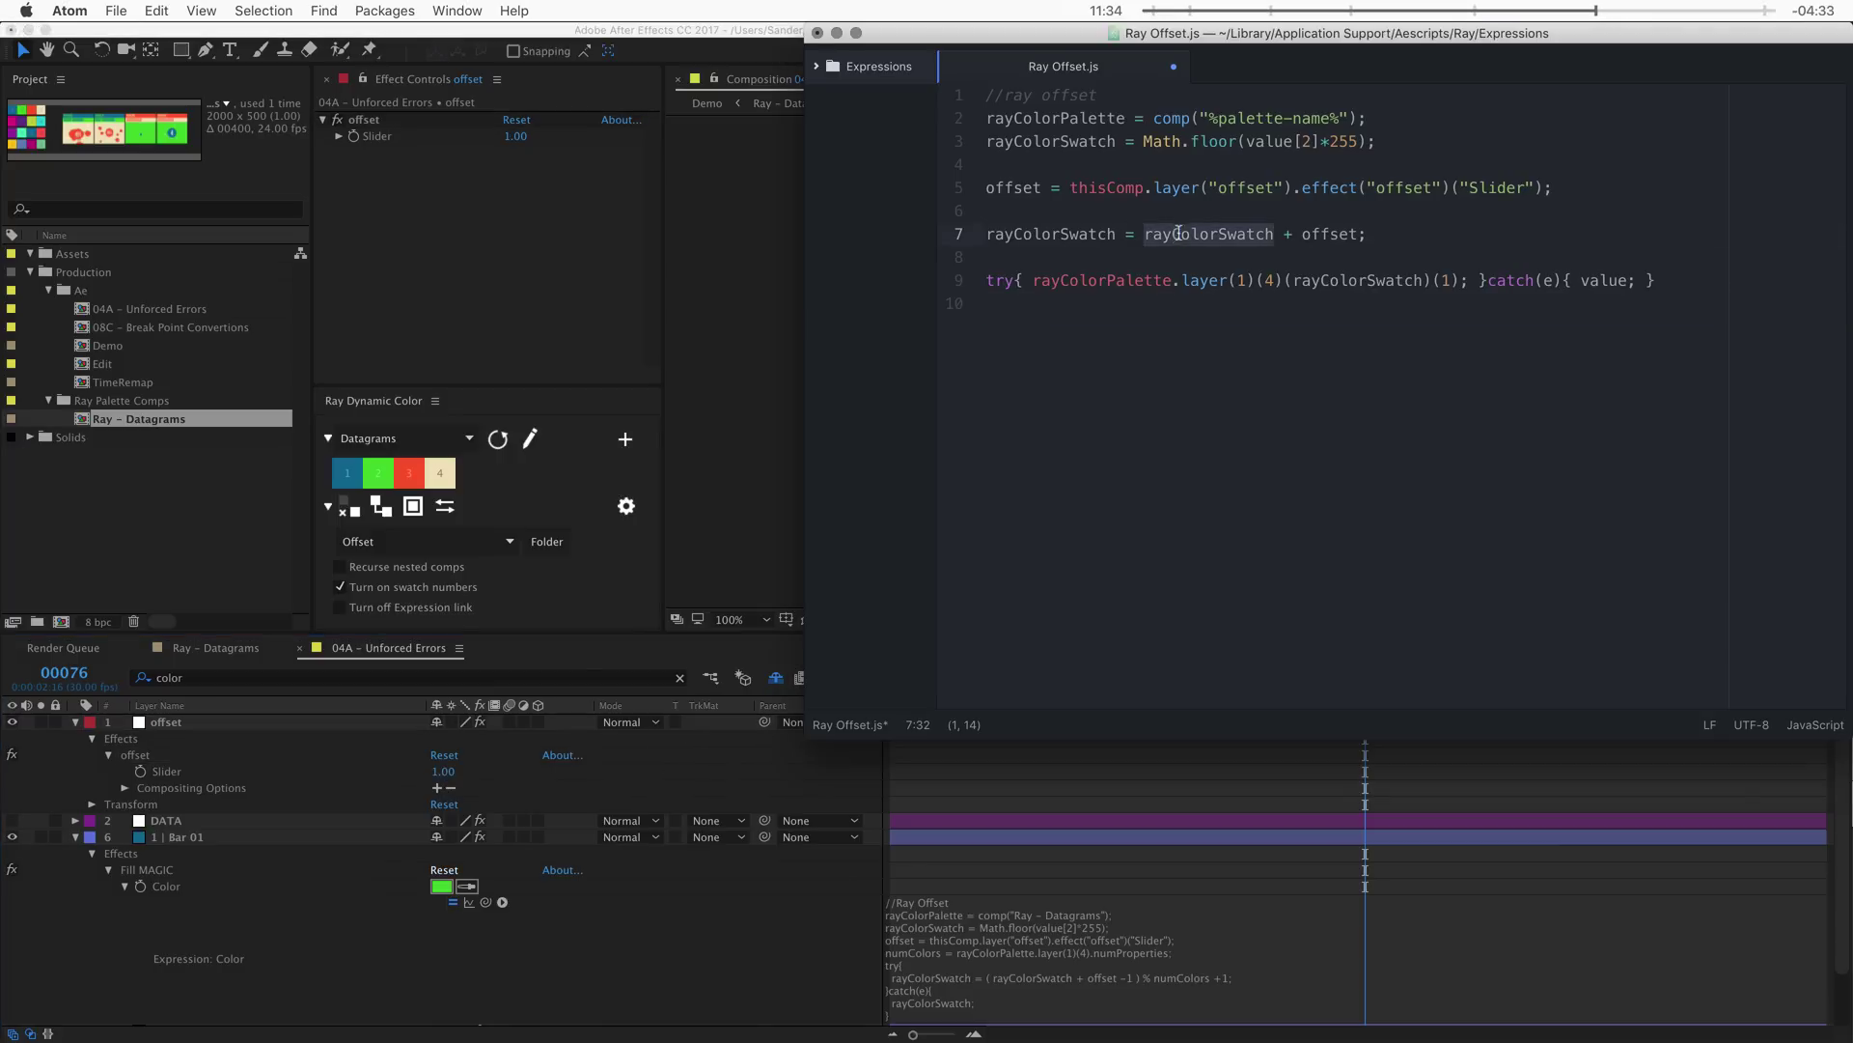
{"action": "left_click", "coordinate": [450, 886]}
{"action": "left_click", "coordinate": [441, 886]}
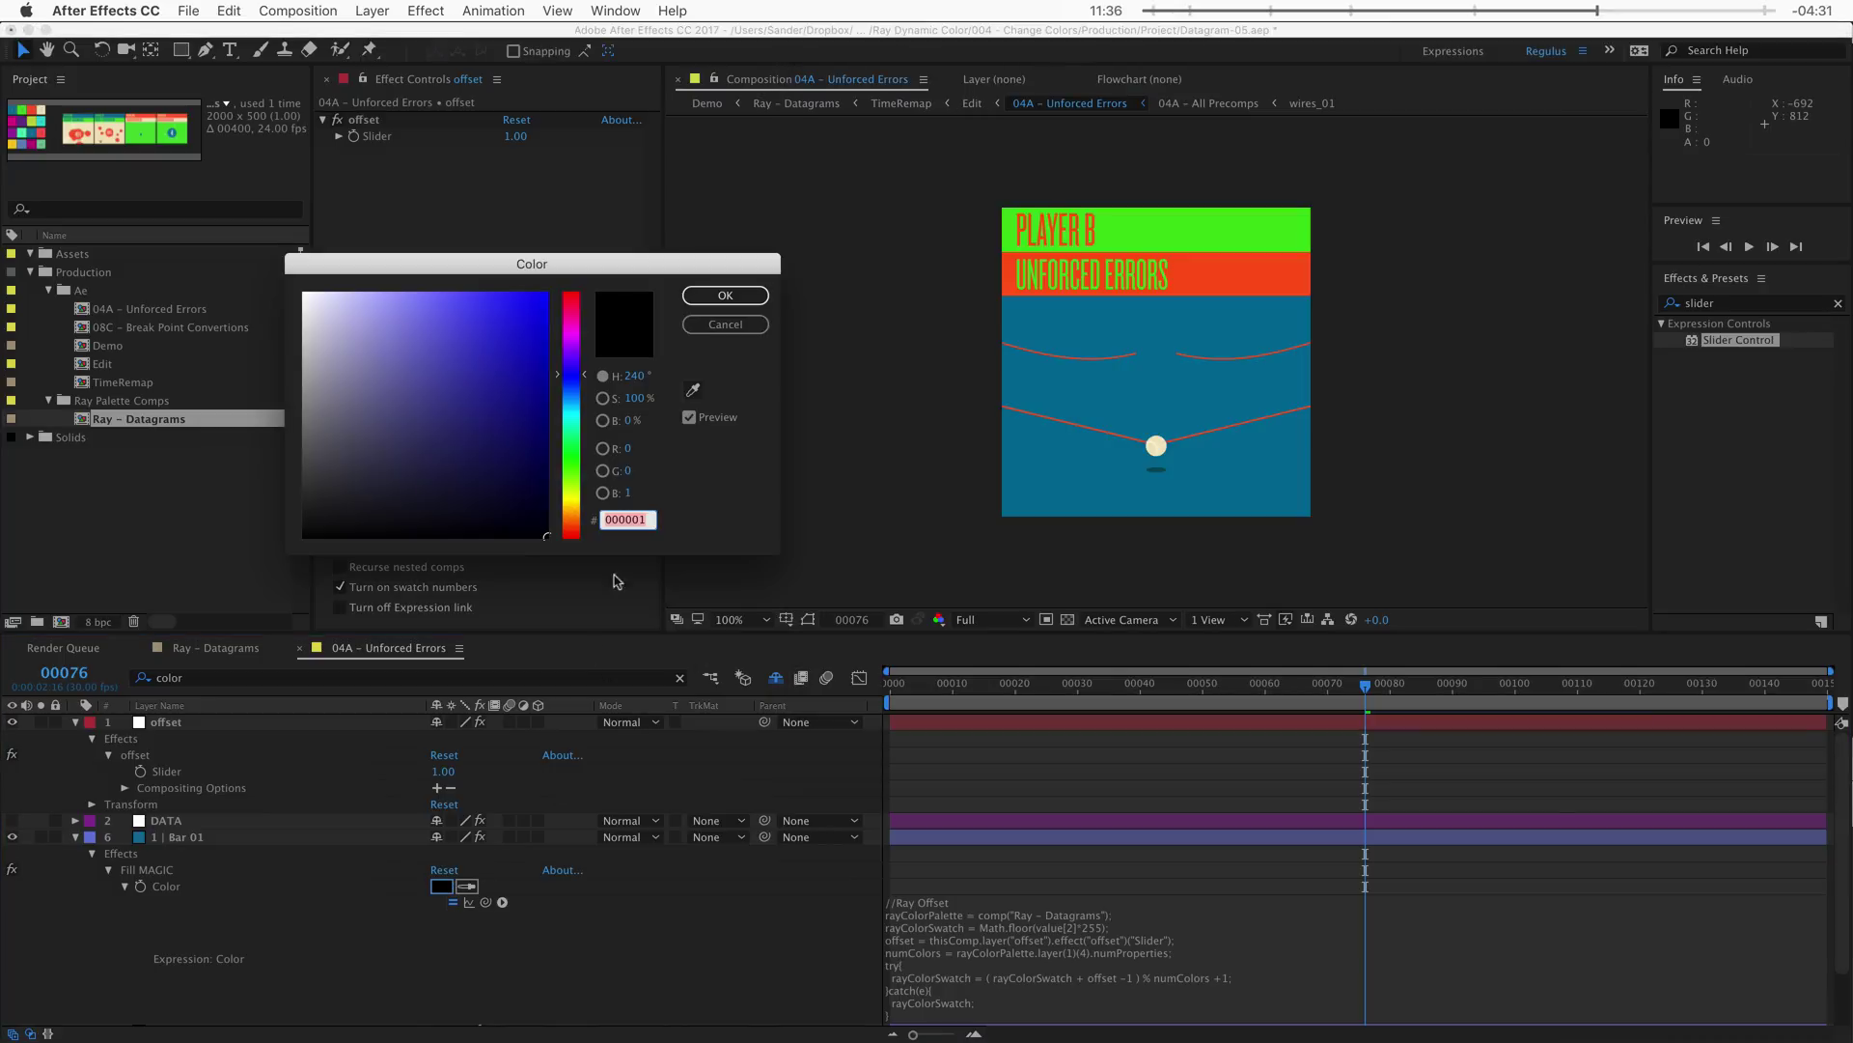
{"action": "left_click", "coordinate": [717, 330]}
{"action": "key", "text": "super+Tab"}
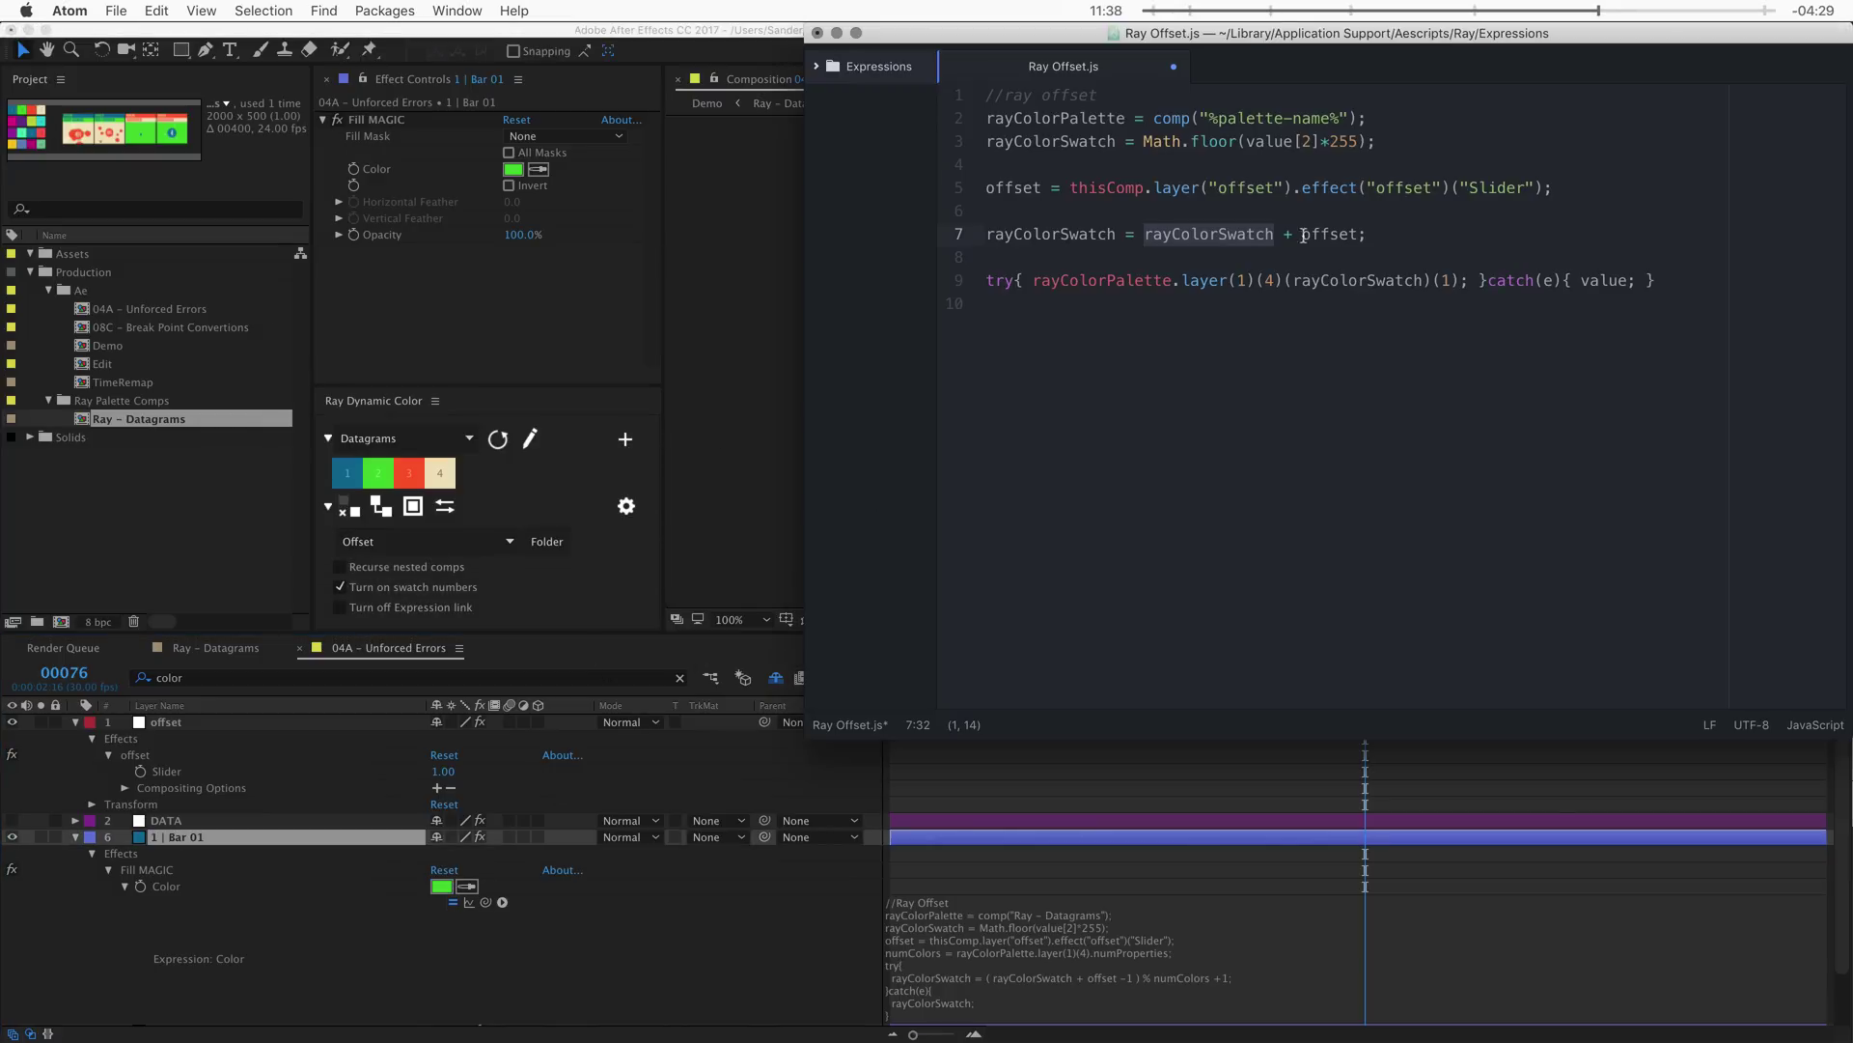
- Raise the offset layer's Slider to 4 in After Effects and return to Ray Offset.js in Atom
{"action": "left_click", "coordinate": [469, 790]}
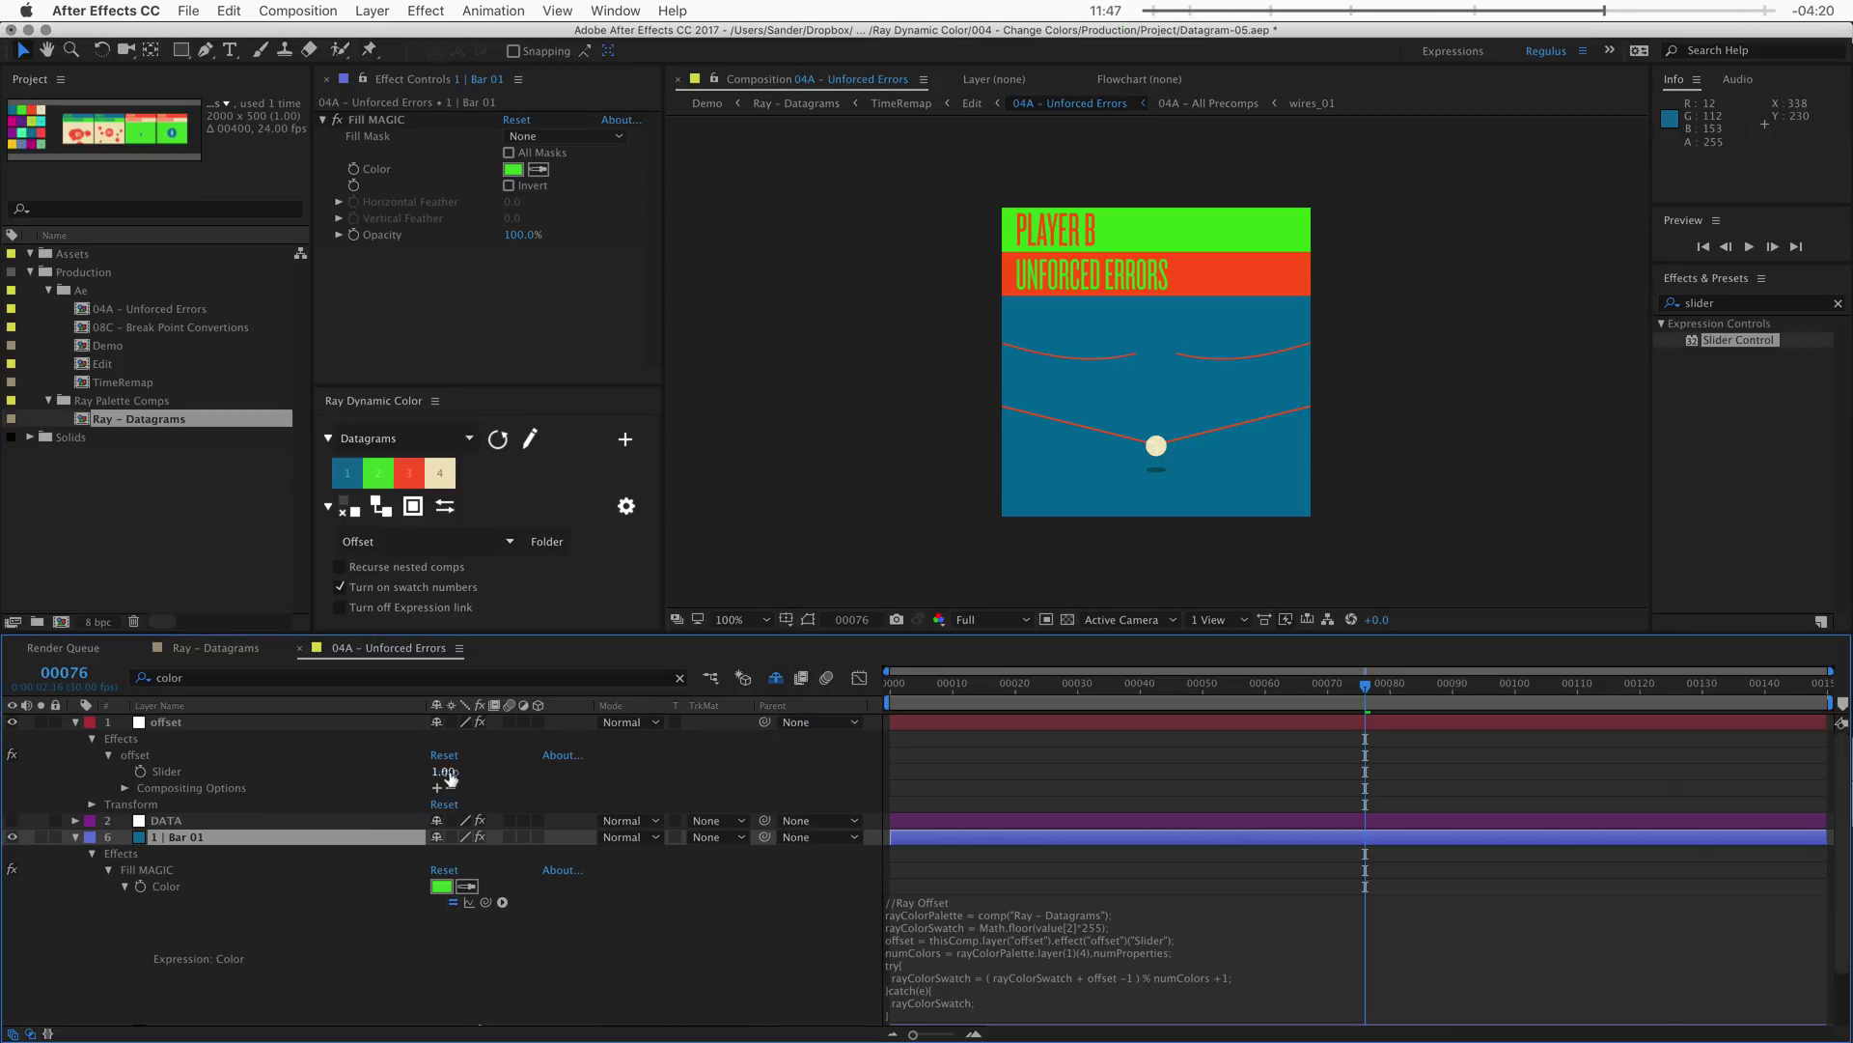
{"action": "left_click", "coordinate": [446, 772]}
{"action": "key", "text": "Up"}
{"action": "key", "text": "Up"}
{"action": "key", "text": "Up"}
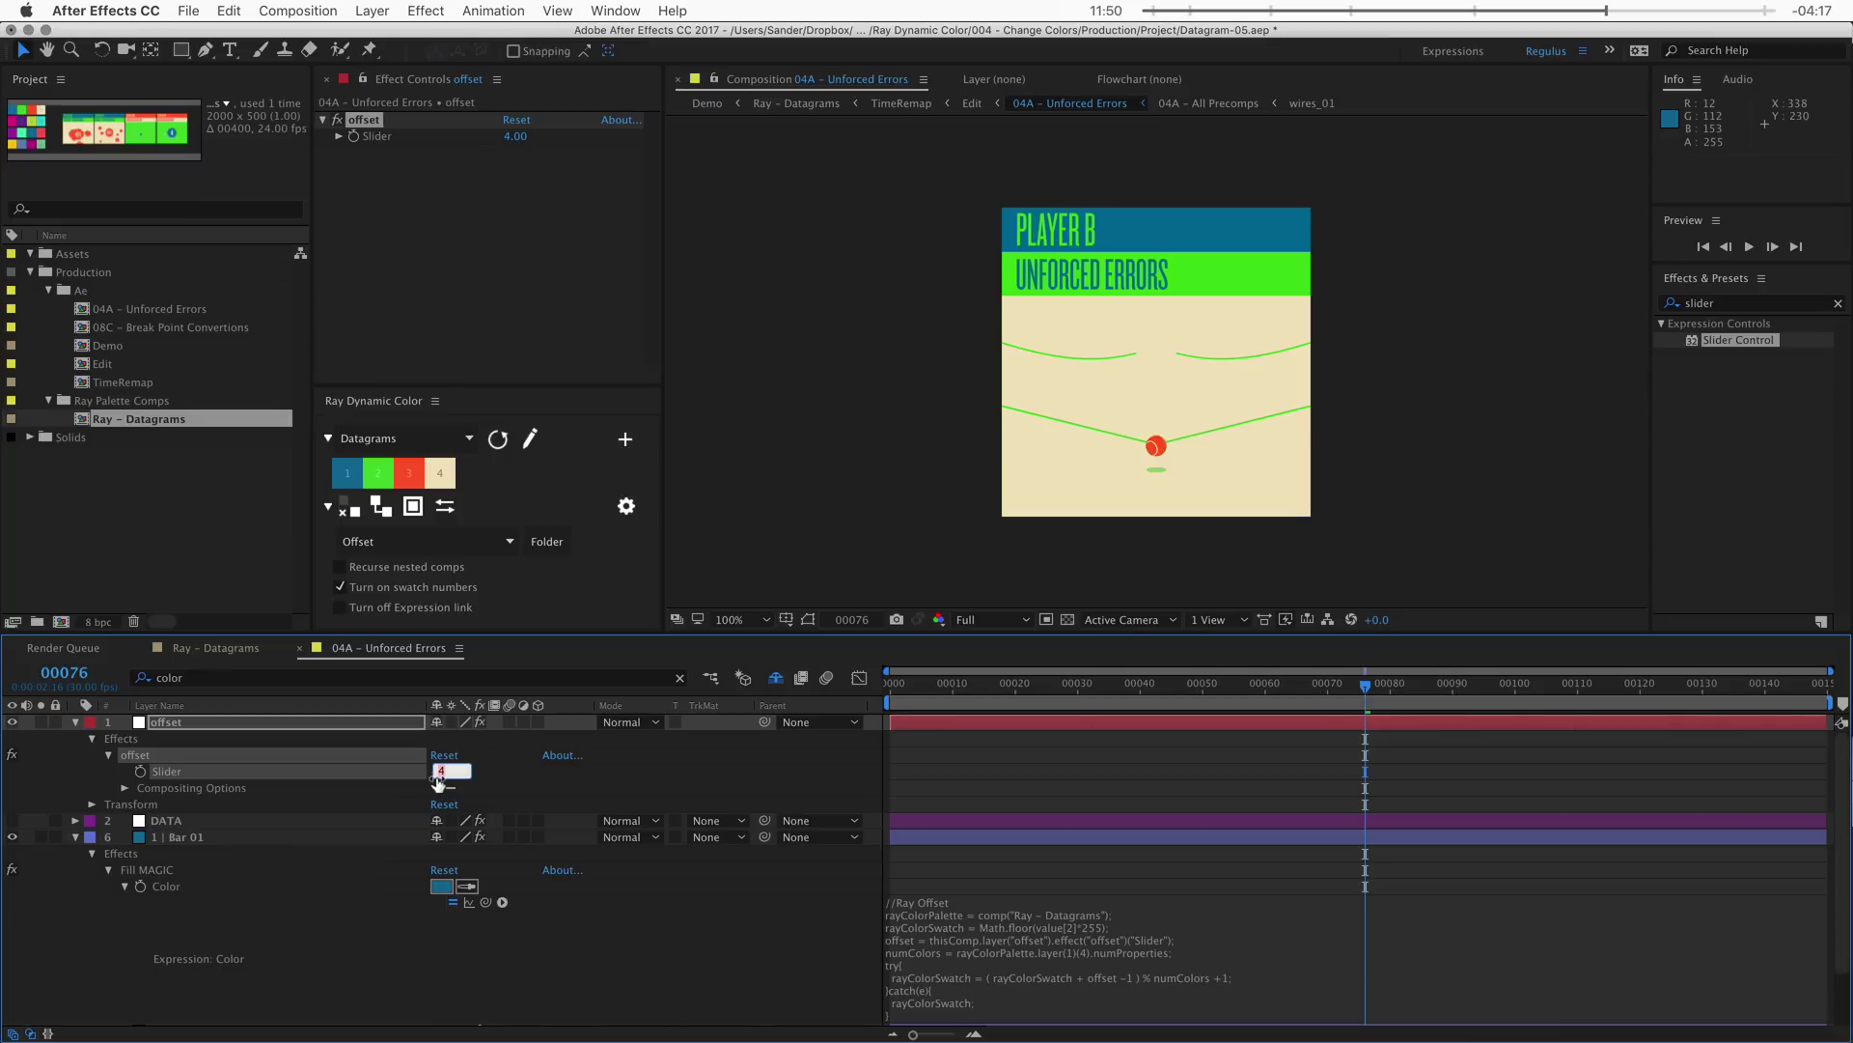
{"action": "left_click", "coordinate": [502, 772]}
{"action": "key", "text": "super+Tab"}
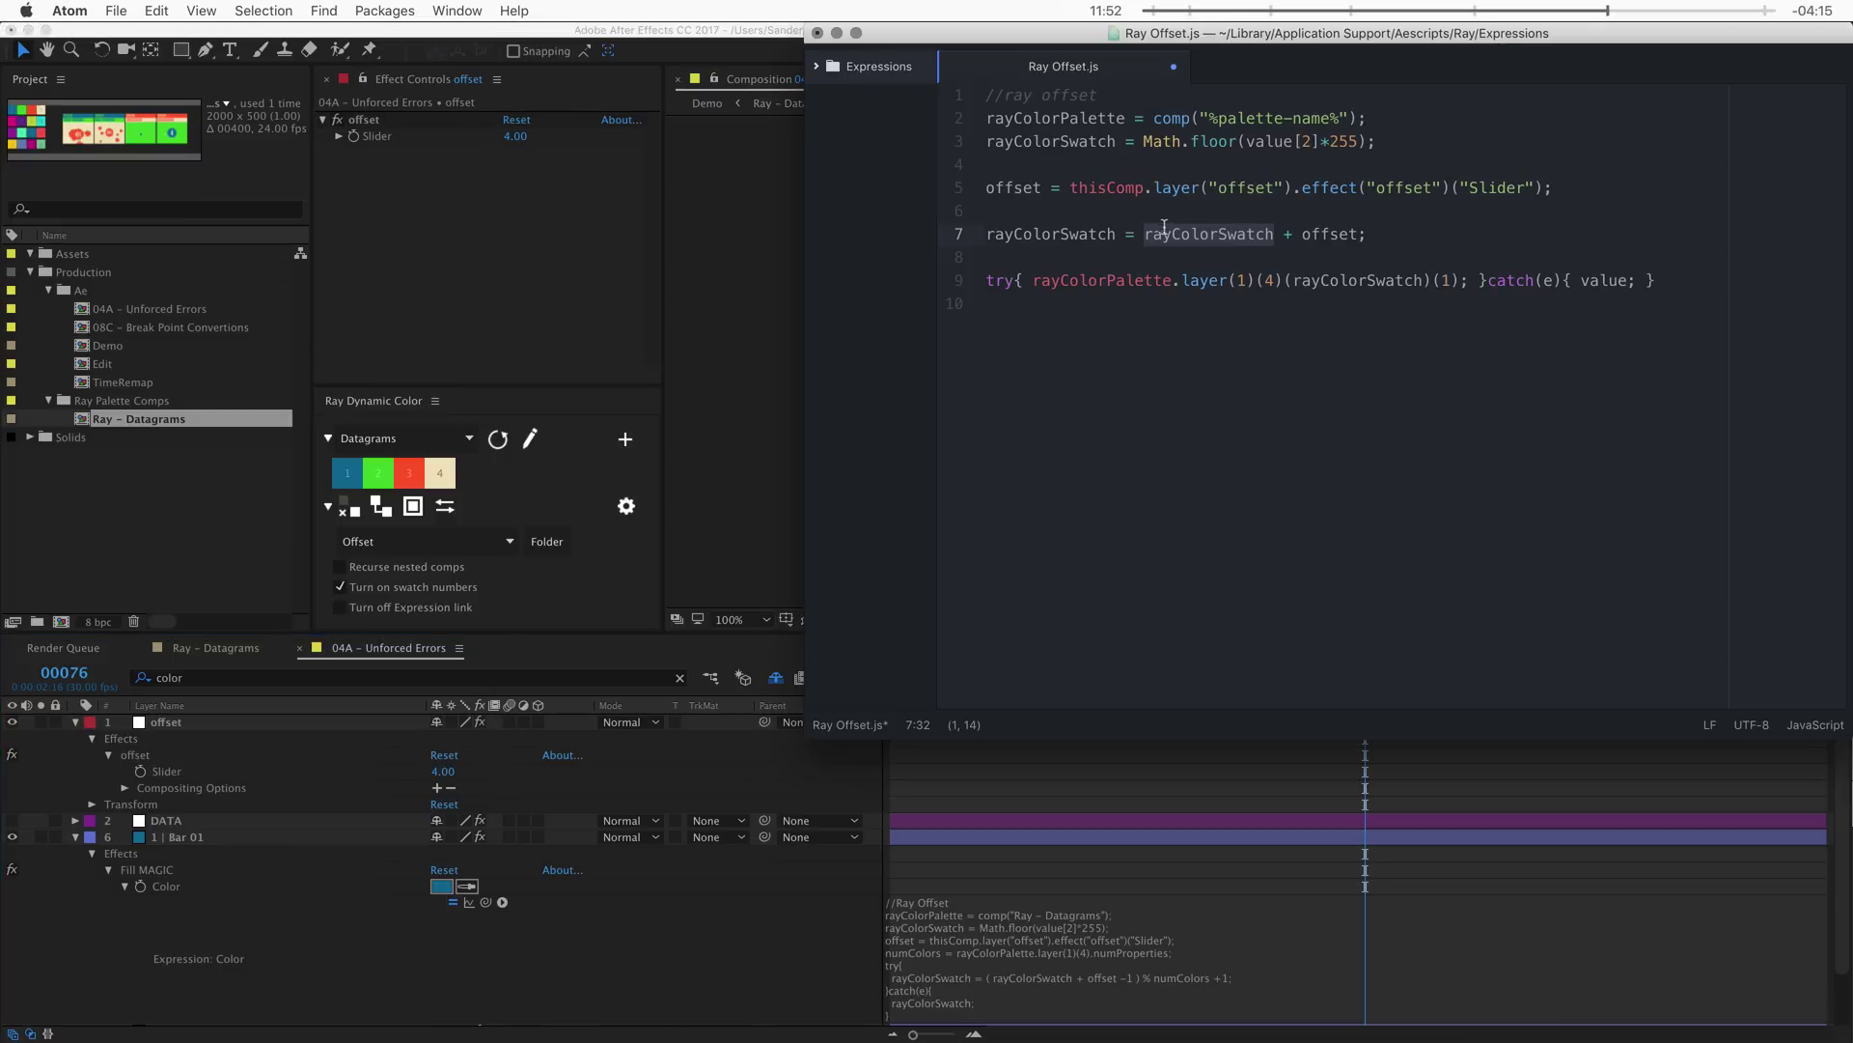
- Start a "numColors =" assignment on a new line directly below the offset definition
{"action": "left_click", "coordinate": [1396, 233]}
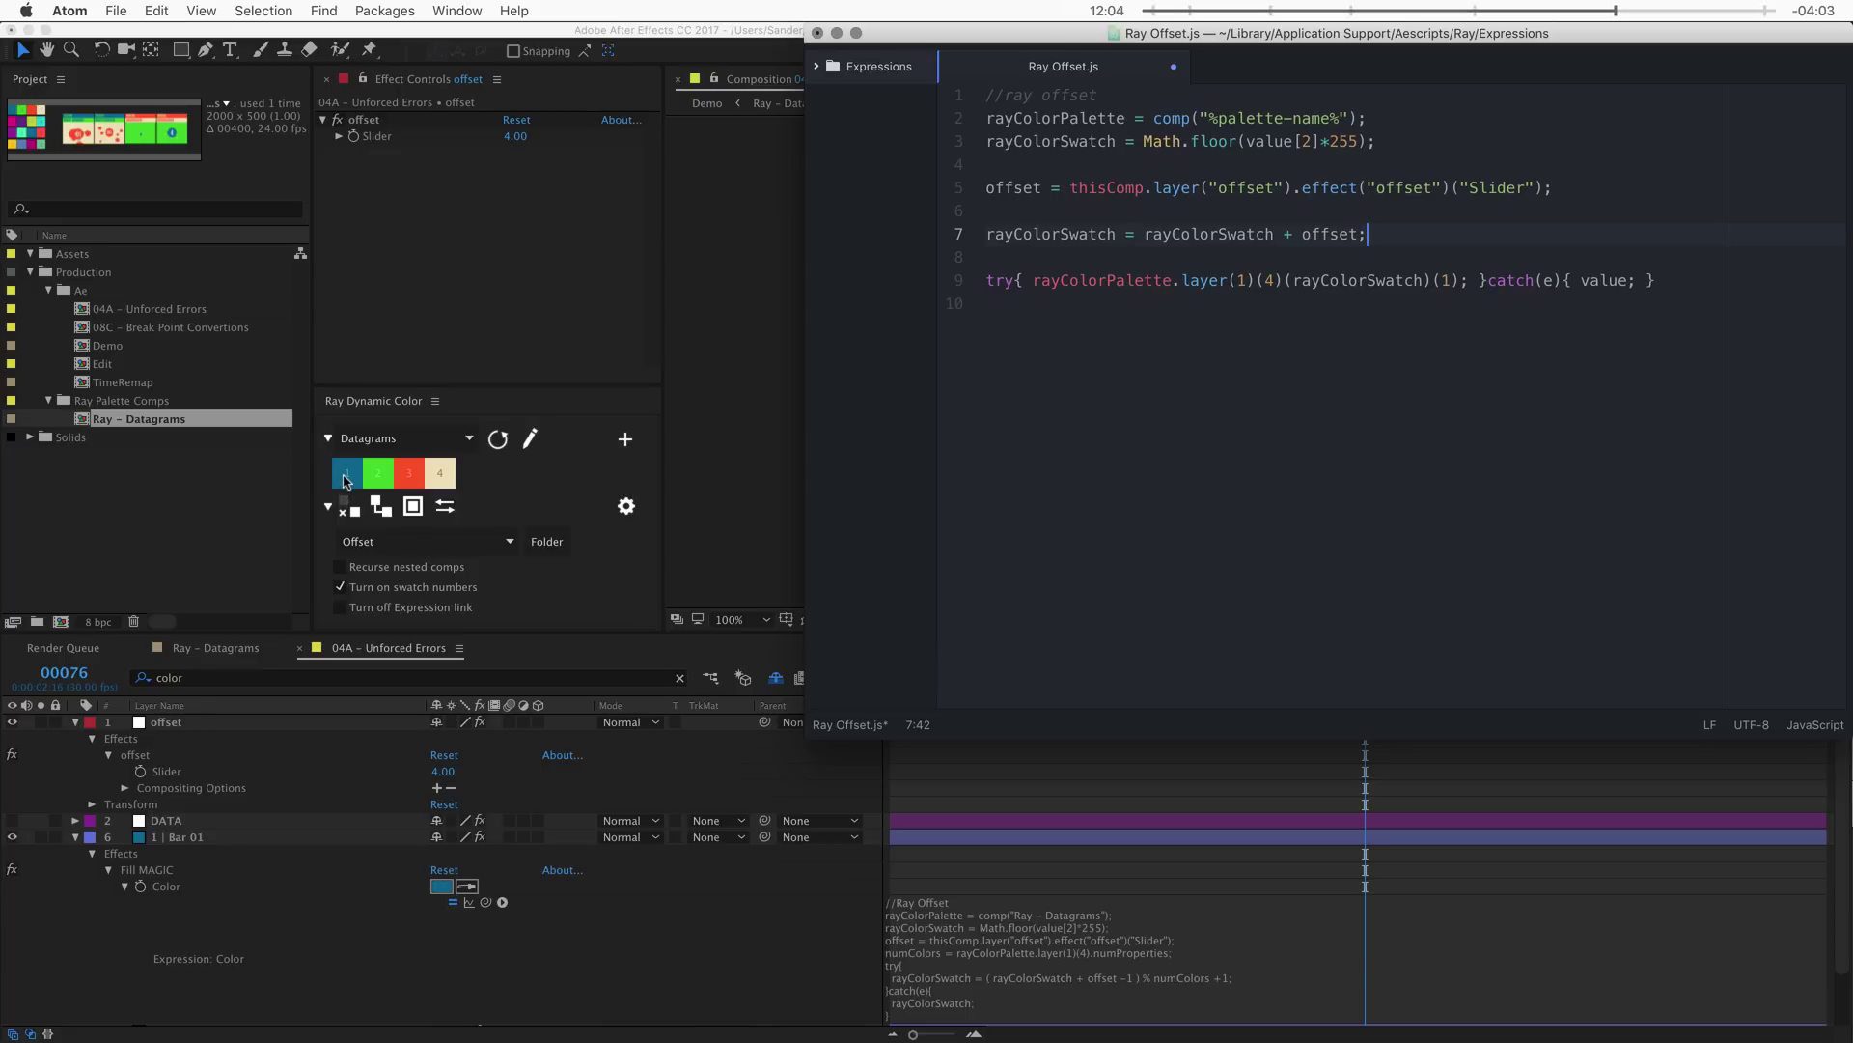
{"action": "key", "text": "Up"}
{"action": "key", "text": "Left"}
{"action": "key", "text": "Return"}
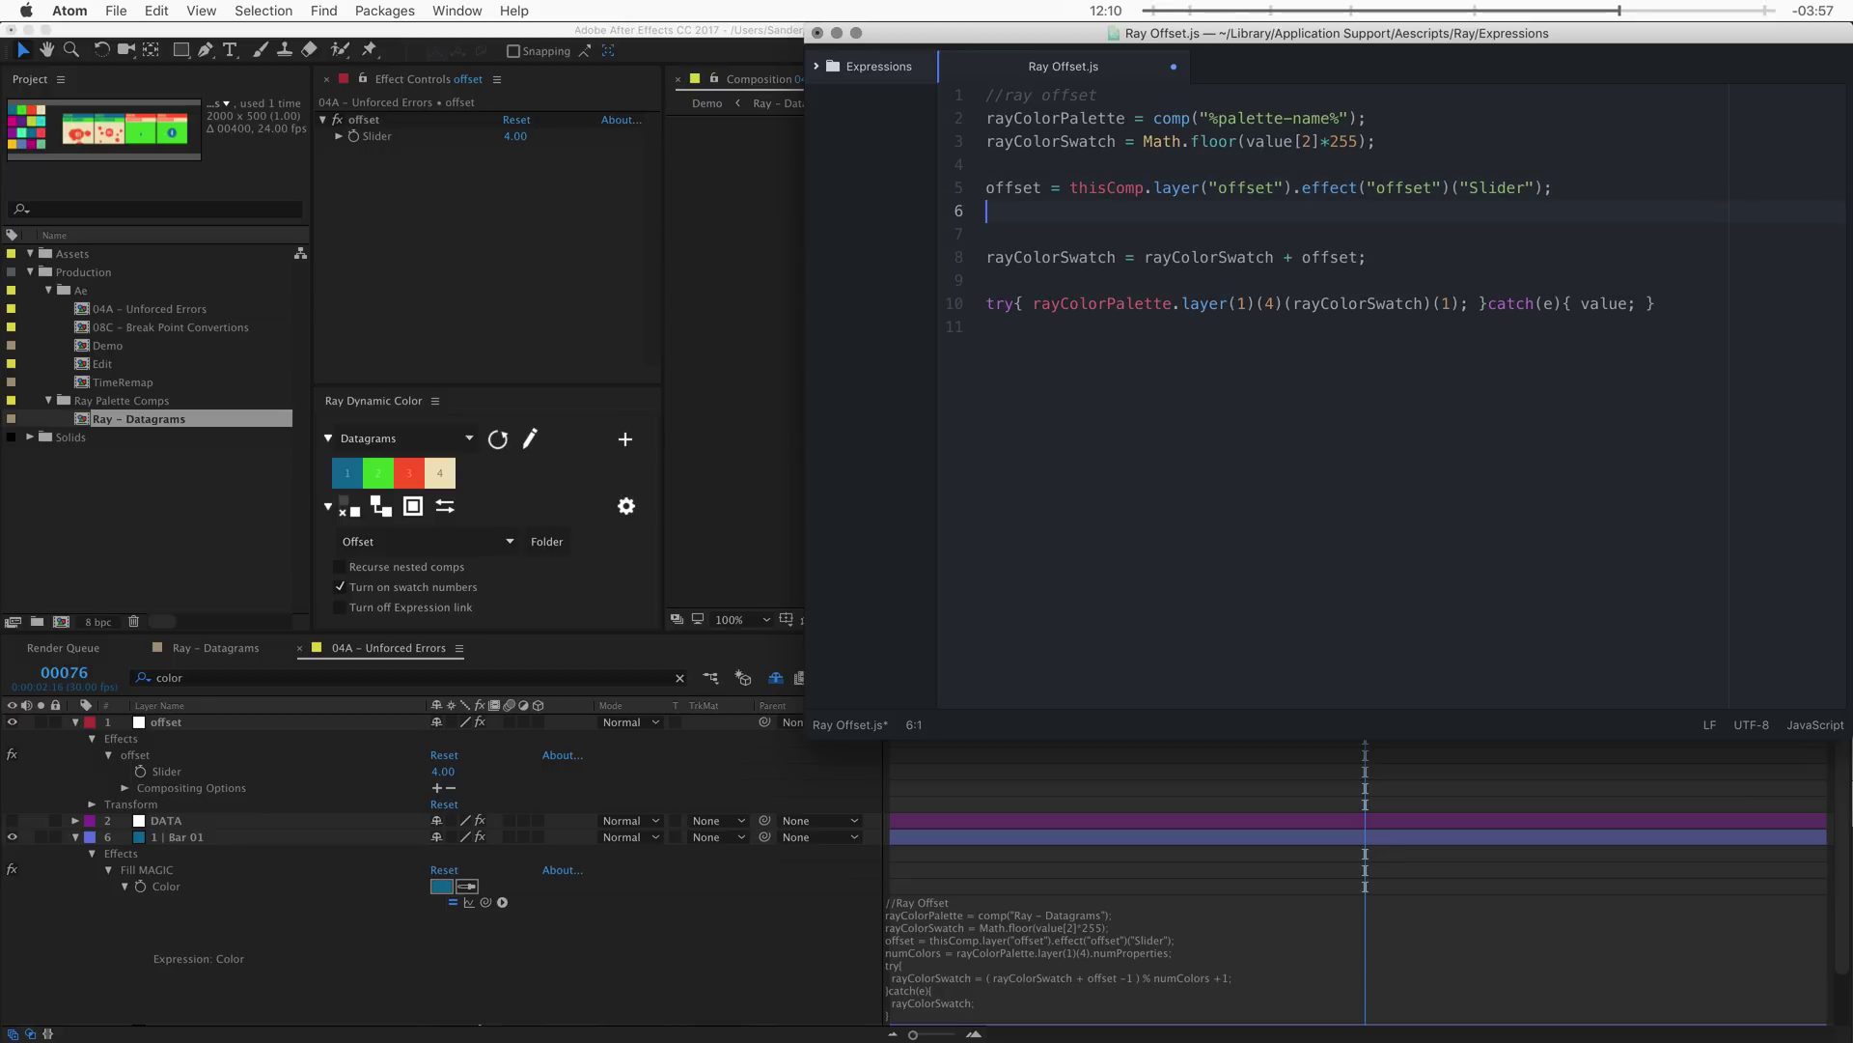
{"action": "type", "text": "numC"}
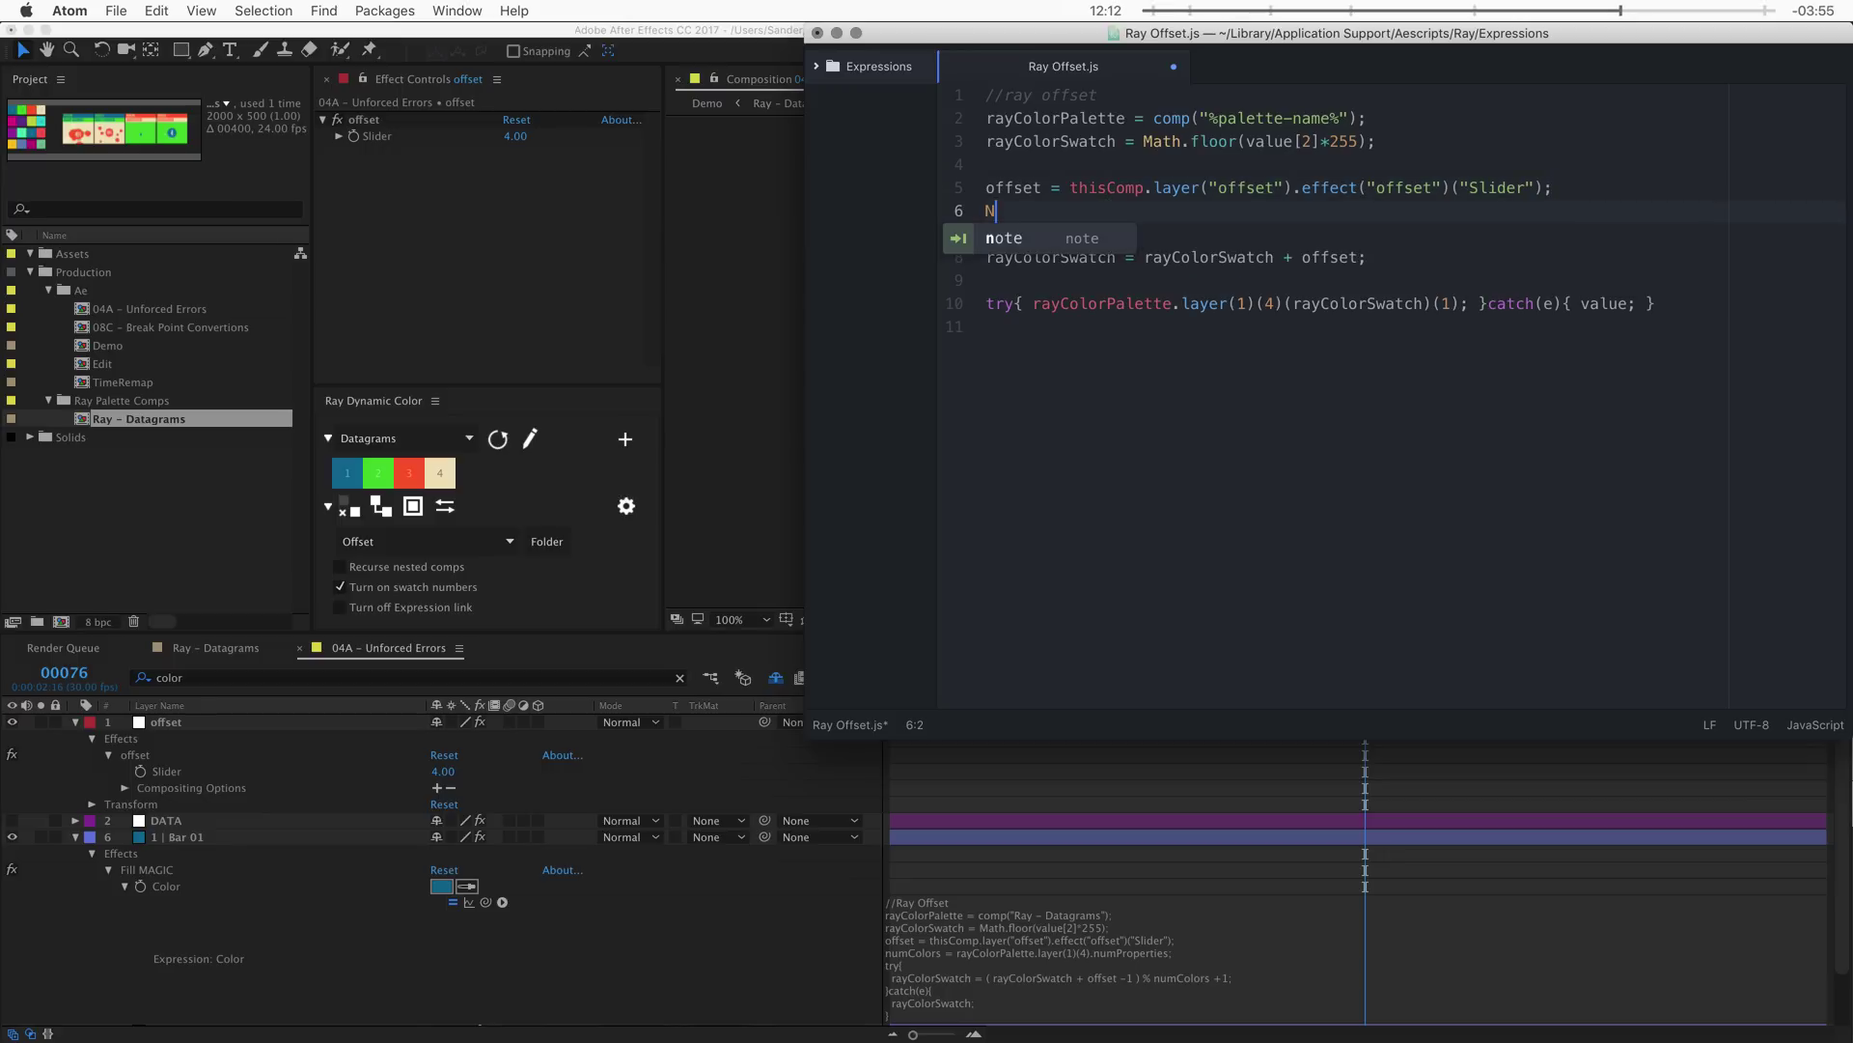
{"action": "type", "text": "olors ="}
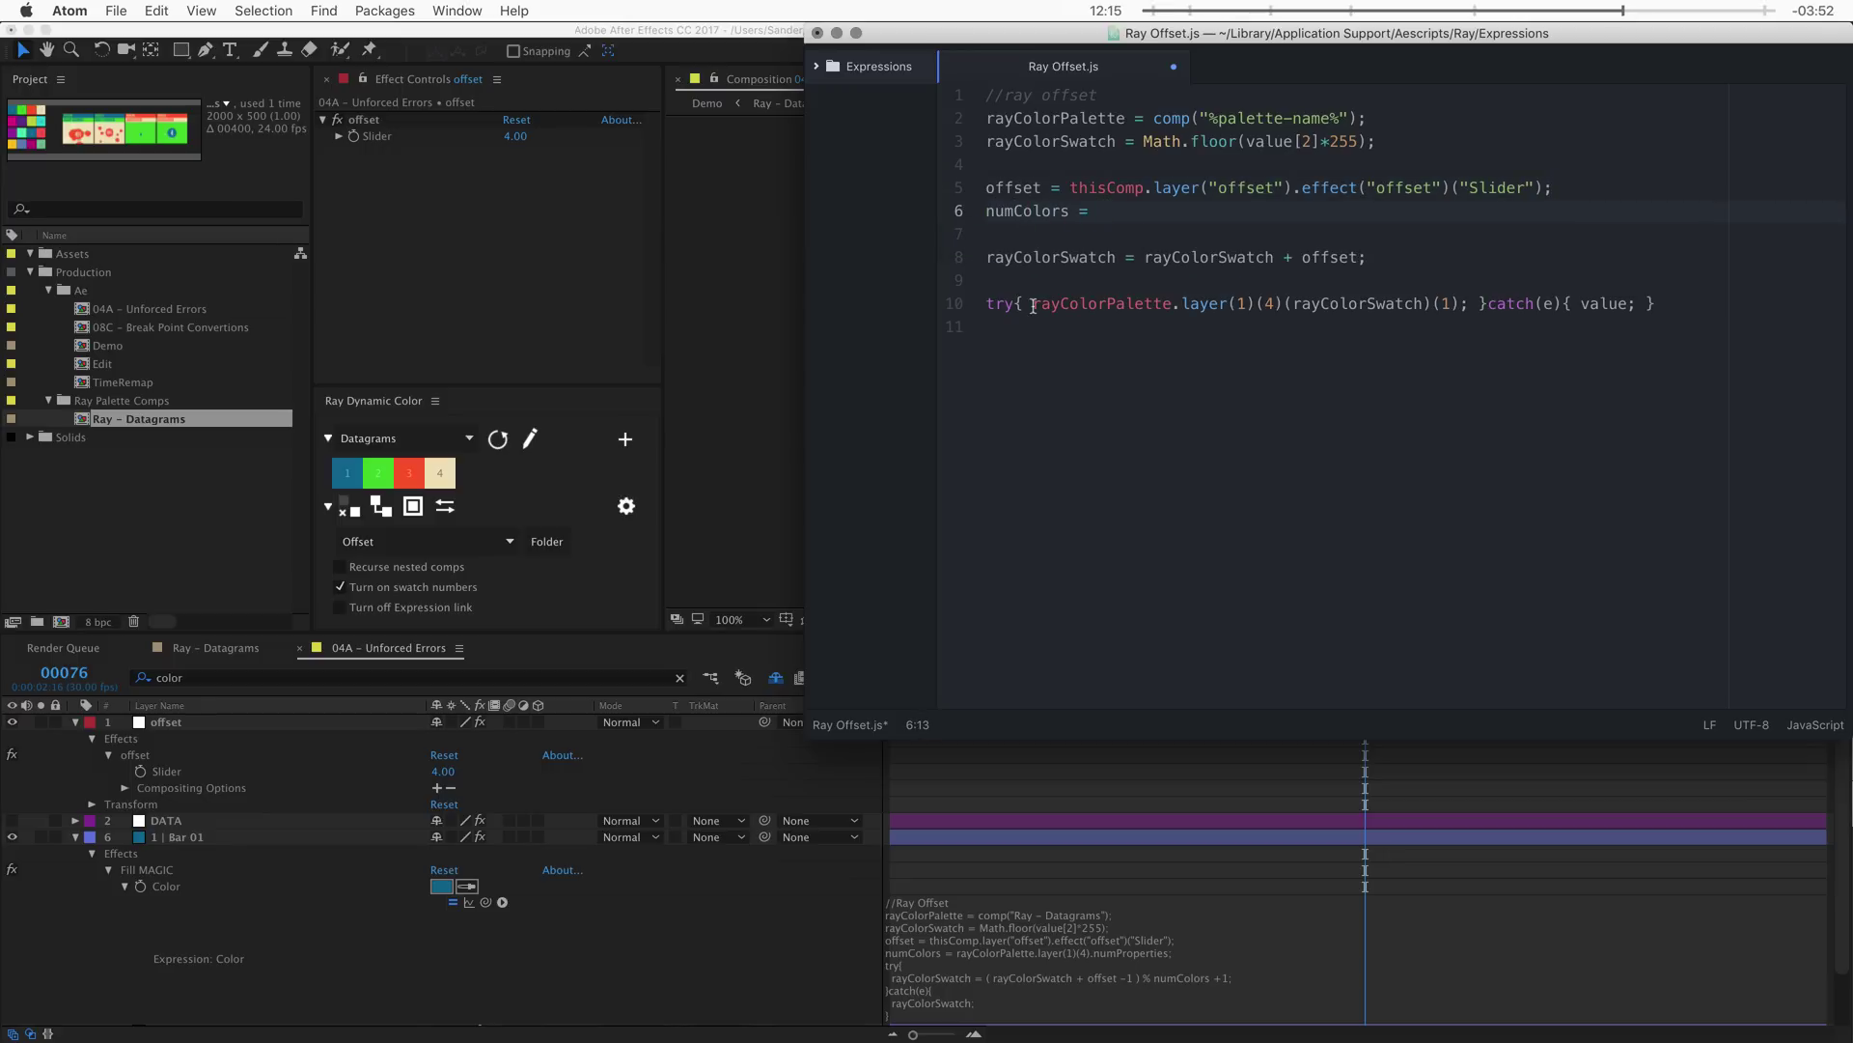
- Complete the numColors assignment with rayColorPalette.layer(1)(4).numProperties;, reusing the palette reference from the try line
{"action": "left_click_drag", "start_coordinate": [1033, 306], "coordinate": [1284, 303]}
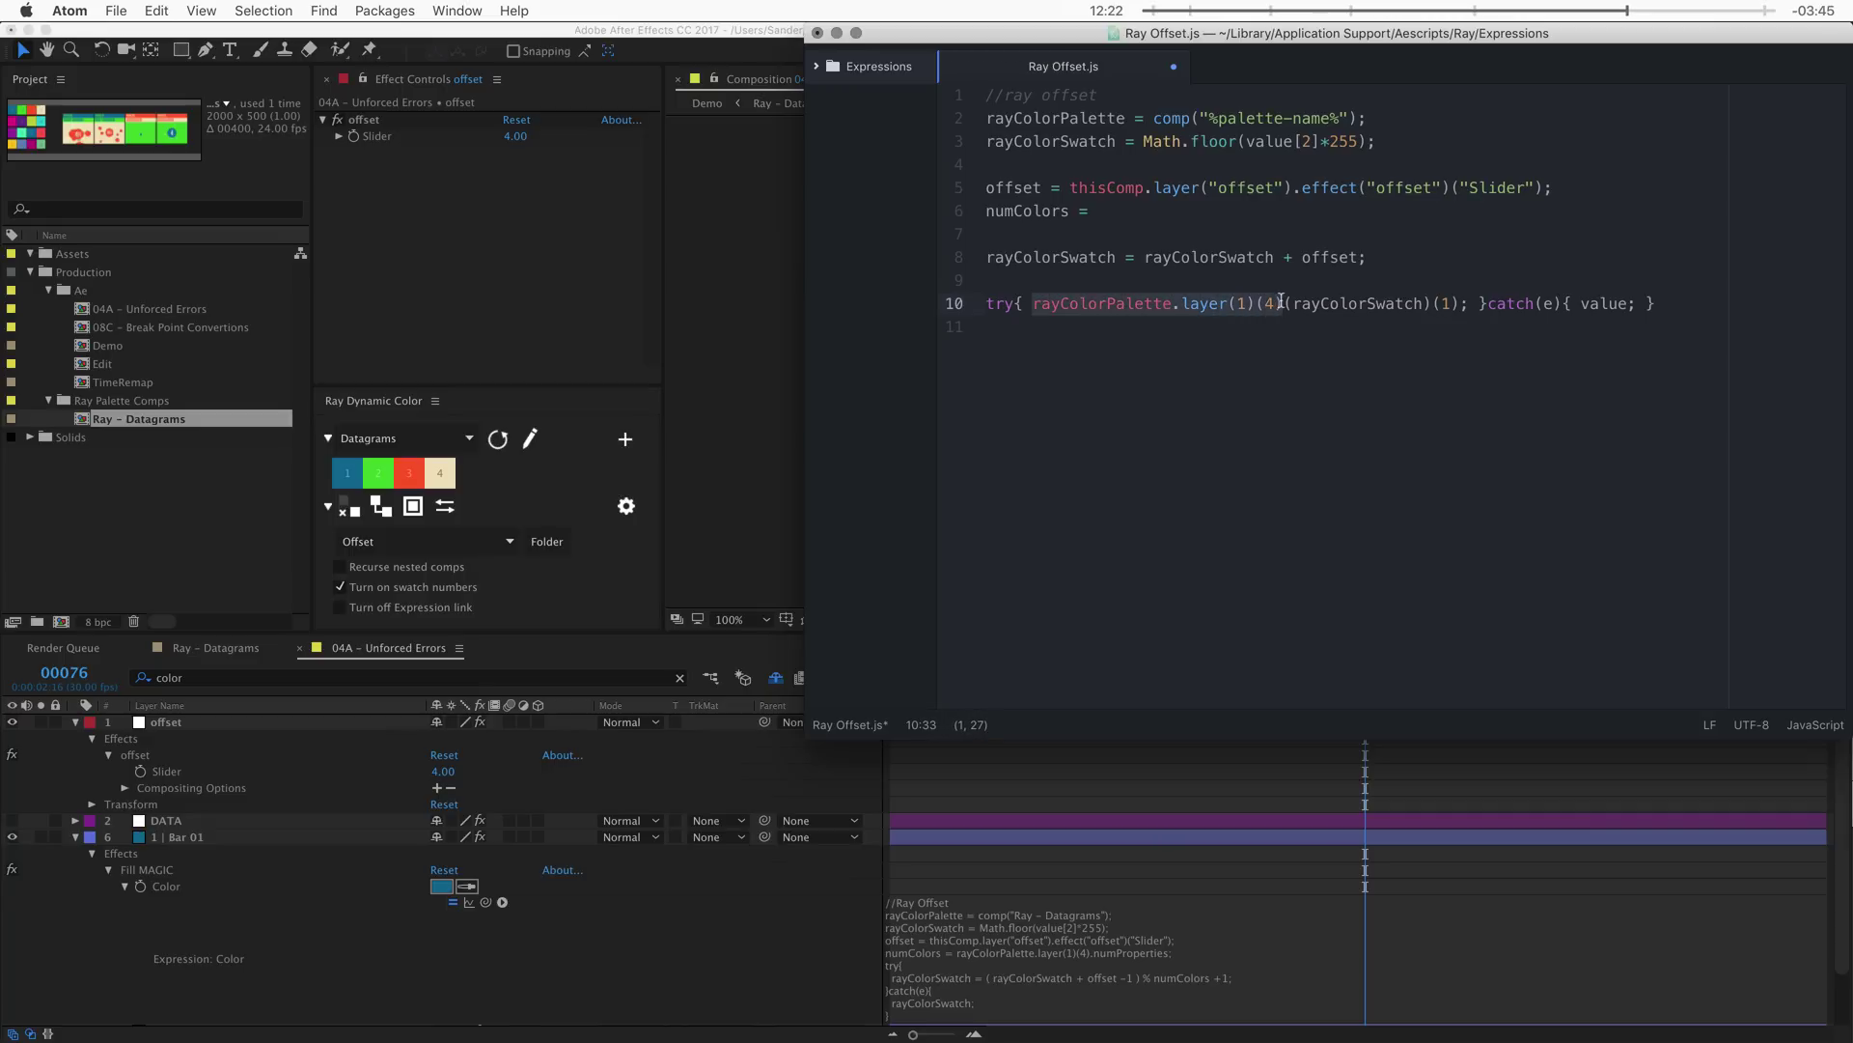
{"action": "key", "text": "super+c"}
{"action": "left_click", "coordinate": [1168, 208]}
{"action": "key", "text": "super+v"}
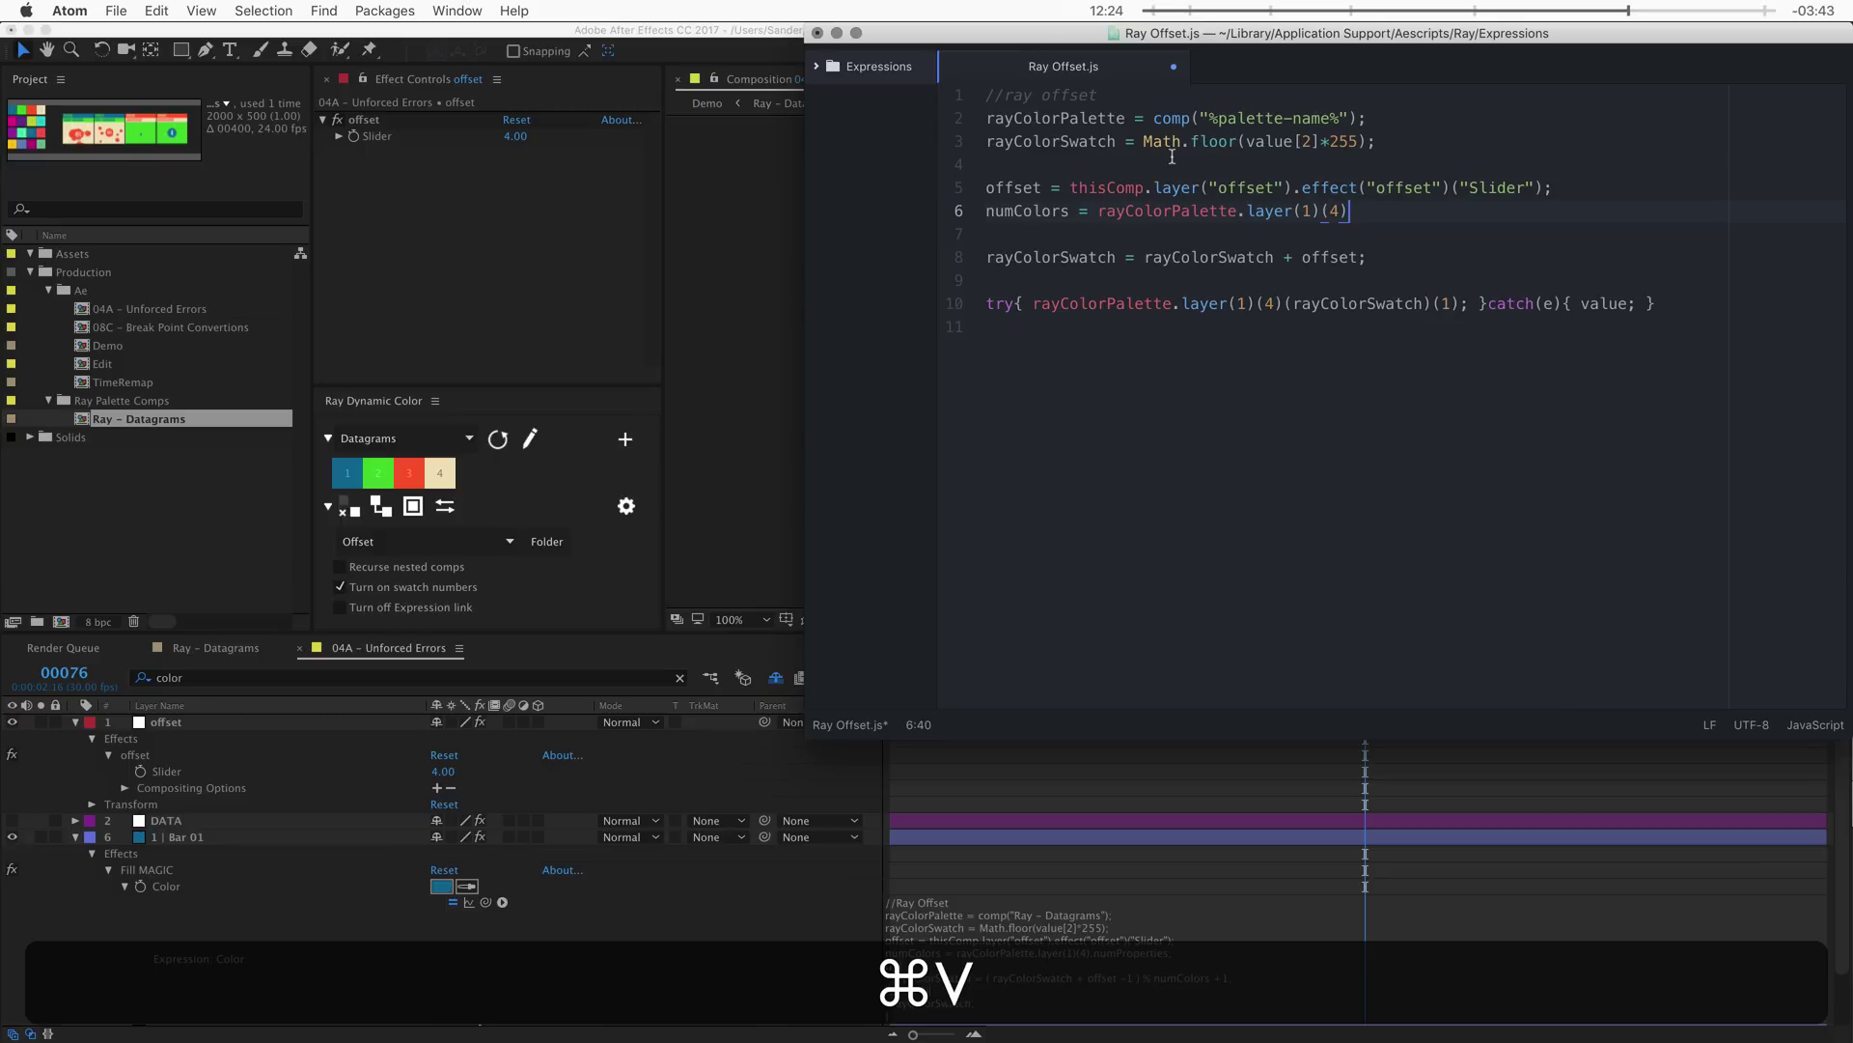
{"action": "type", "text": ".numProp"}
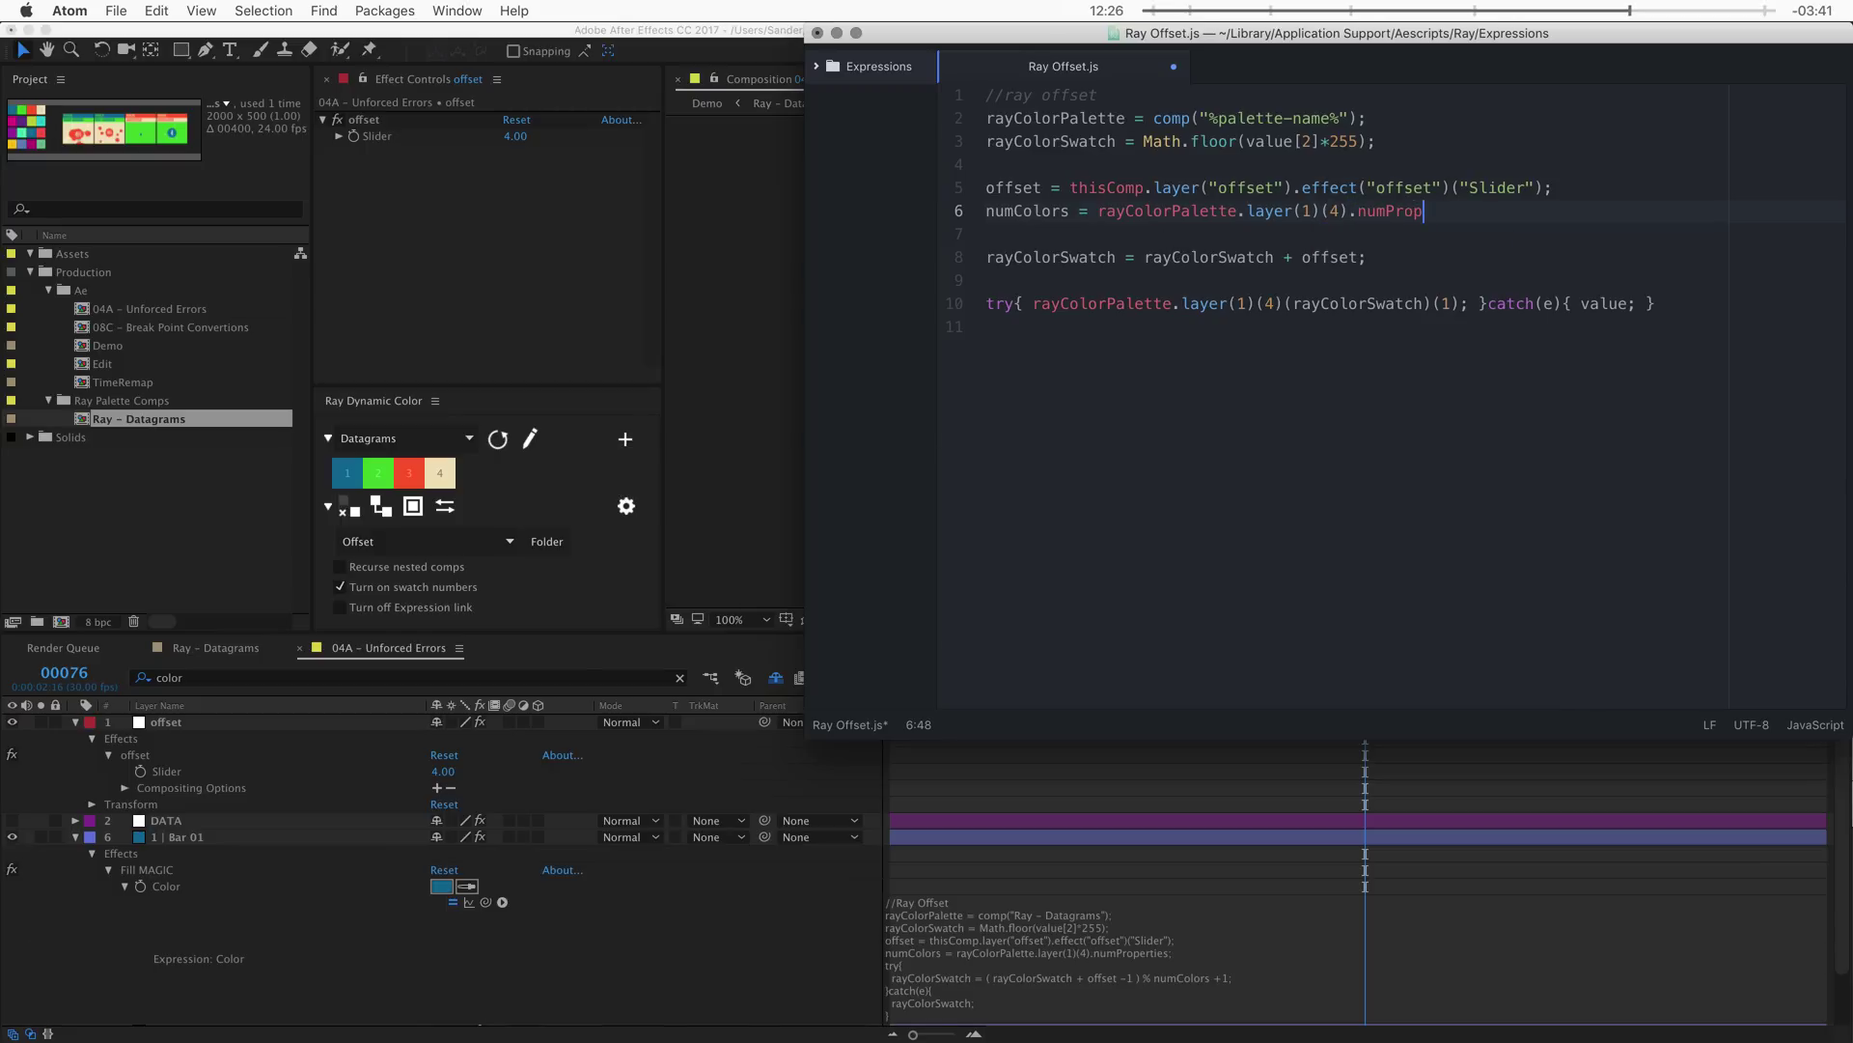
{"action": "type", "text": "erties;"}
{"action": "double_click", "coordinate": [1387, 215]}
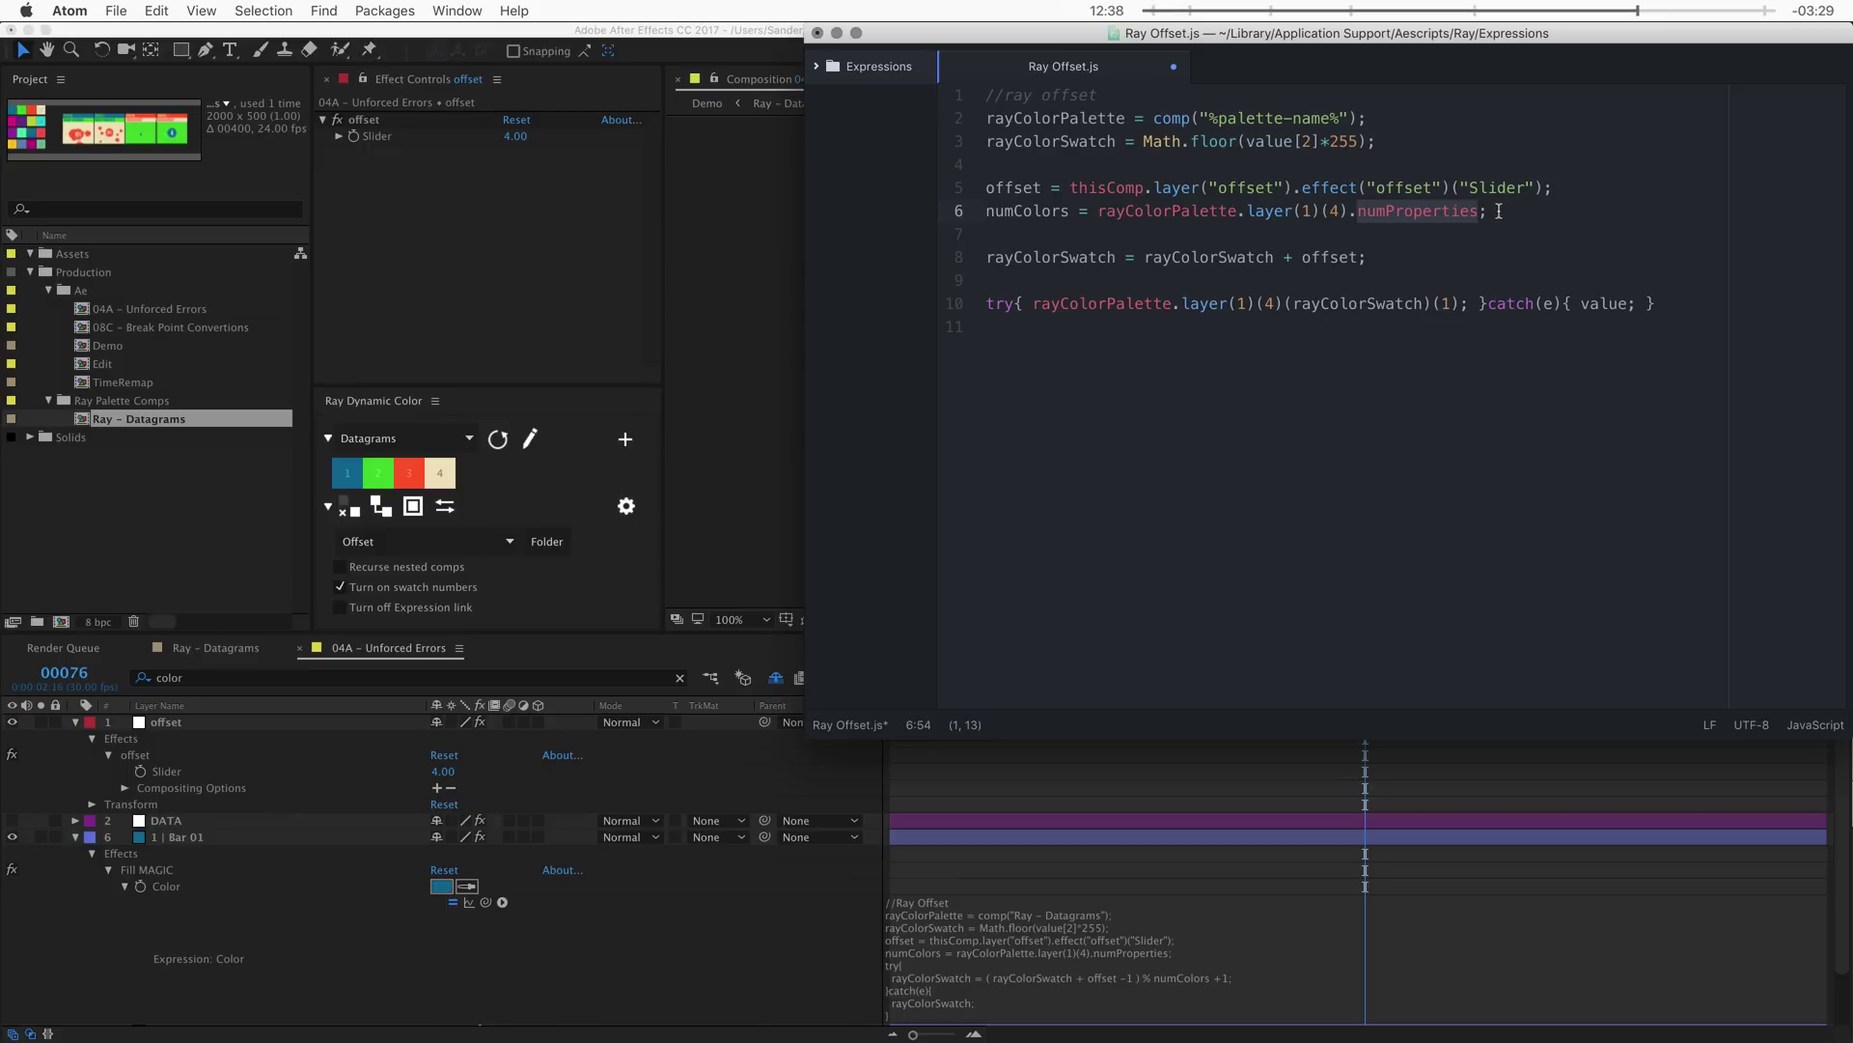
{"action": "double_click", "coordinate": [1027, 210]}
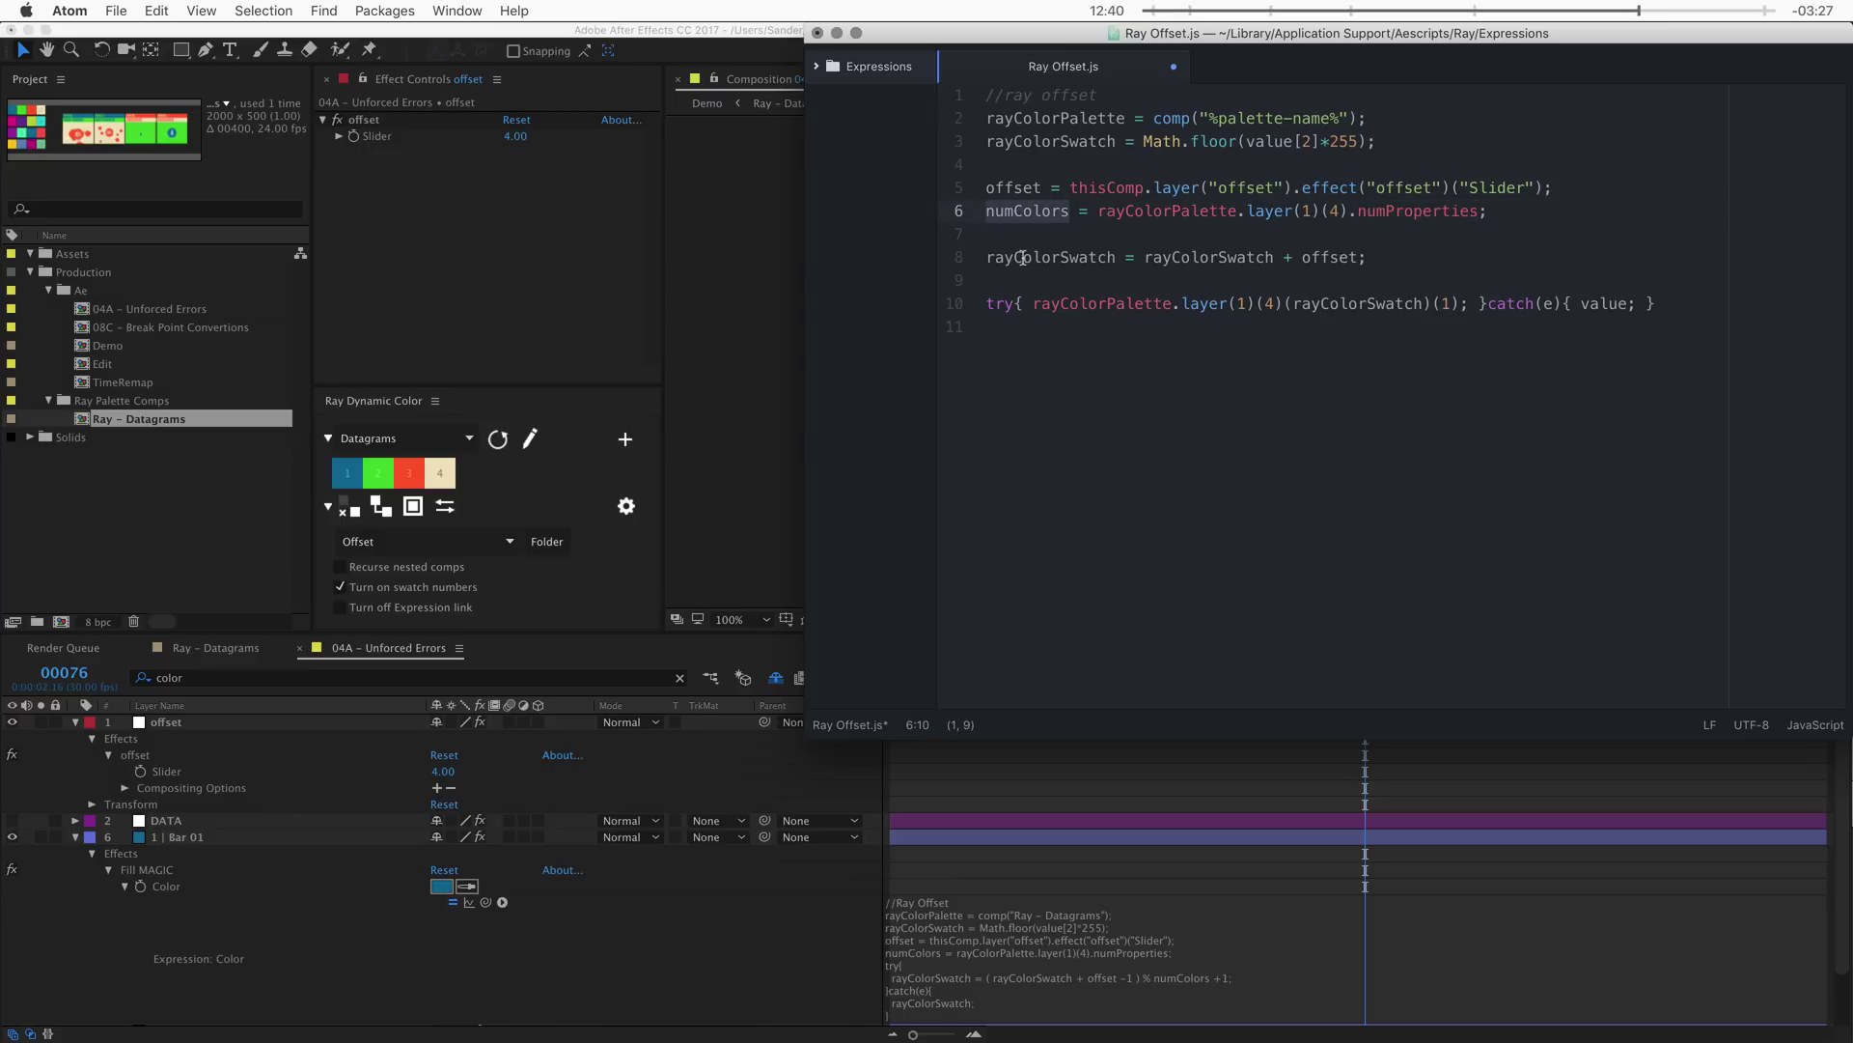
- Enclose the sum rayColorSwatch + offset in parentheses in the reassignment line
{"action": "double_click", "coordinate": [1209, 257]}
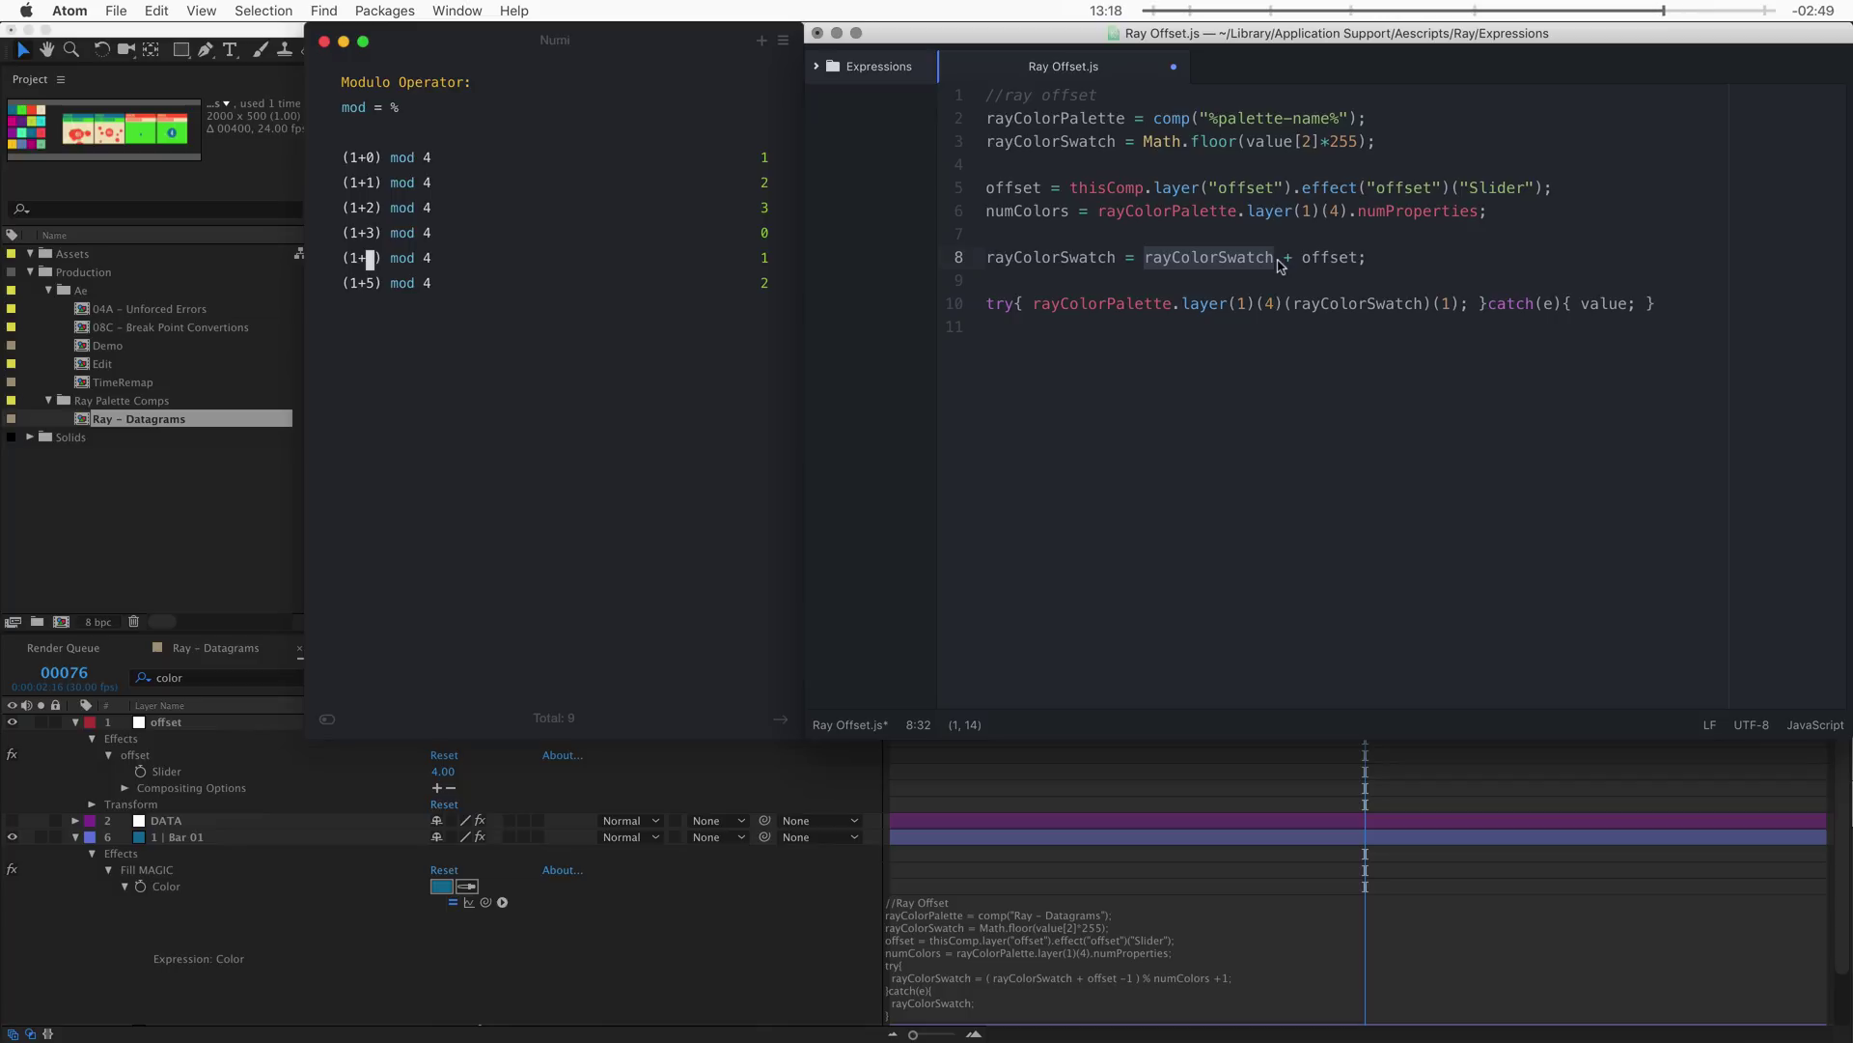
{"action": "left_click", "coordinate": [1358, 257]}
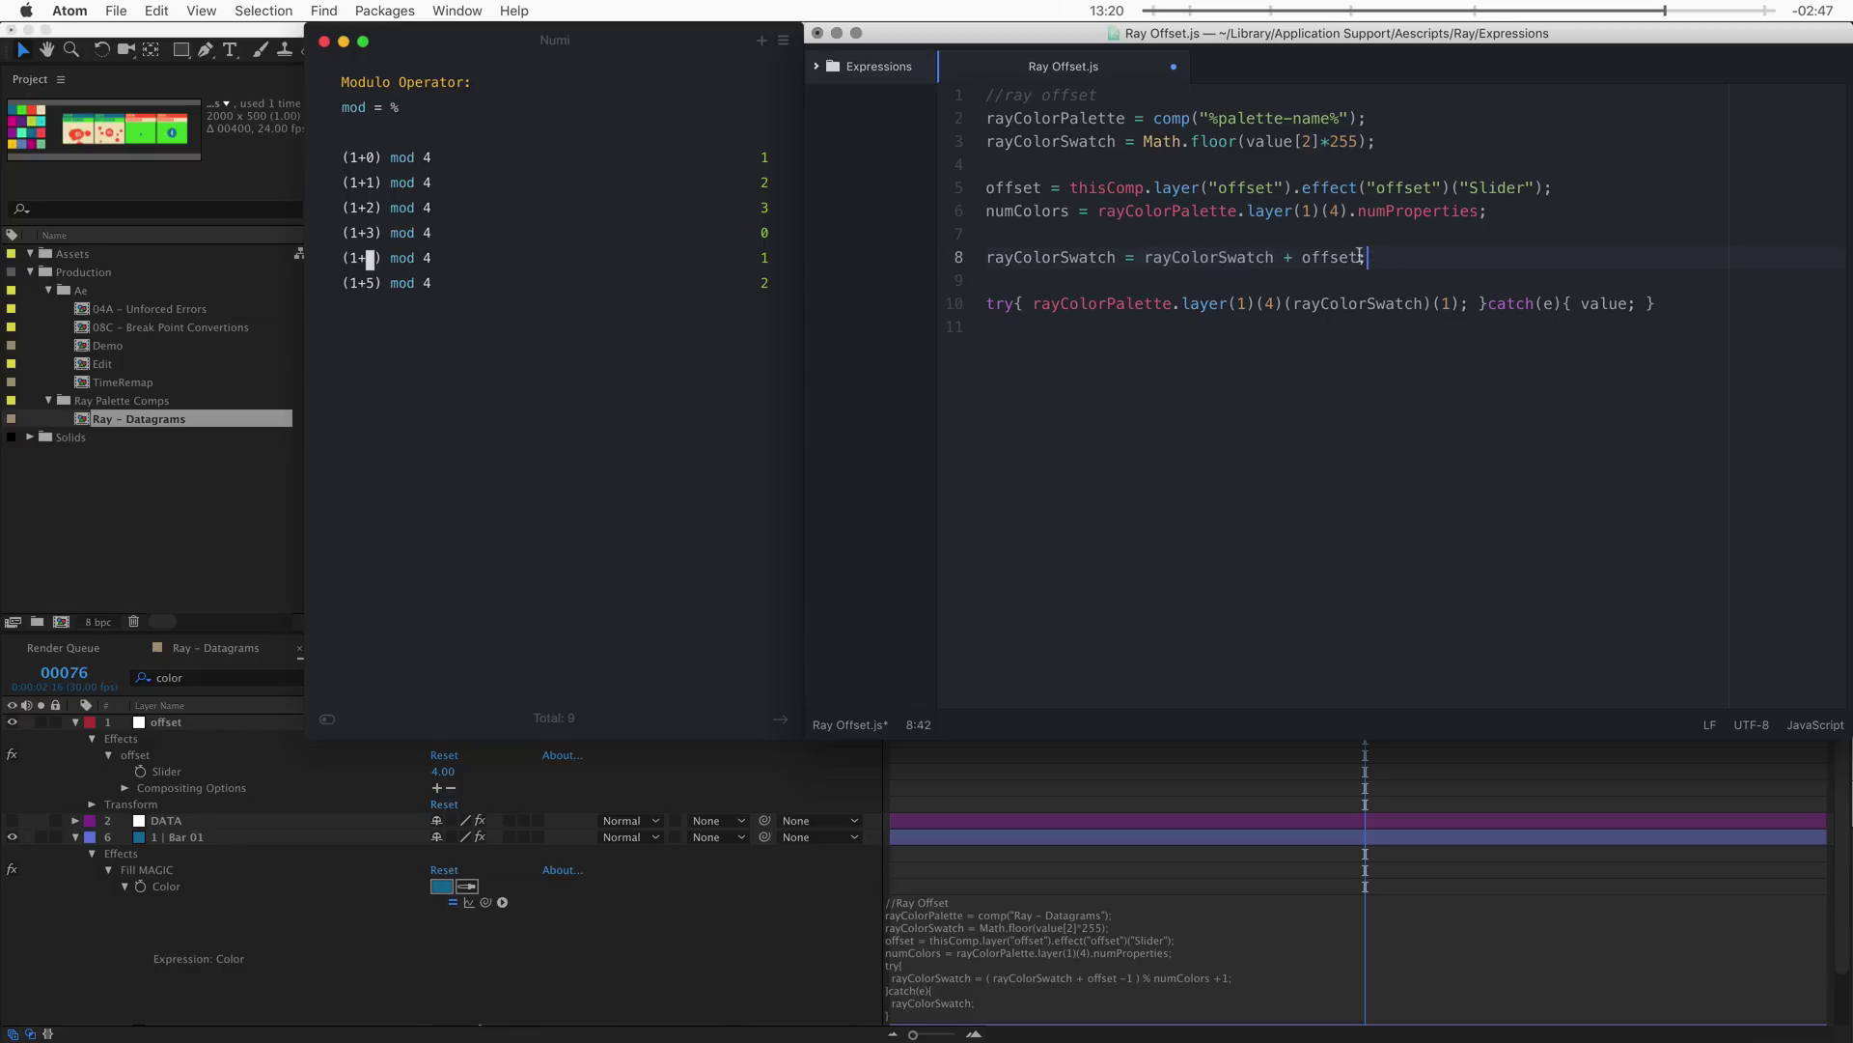
{"action": "type", "text": ")"}
{"action": "left_click", "coordinate": [1145, 258]}
{"action": "type", "text": "("}
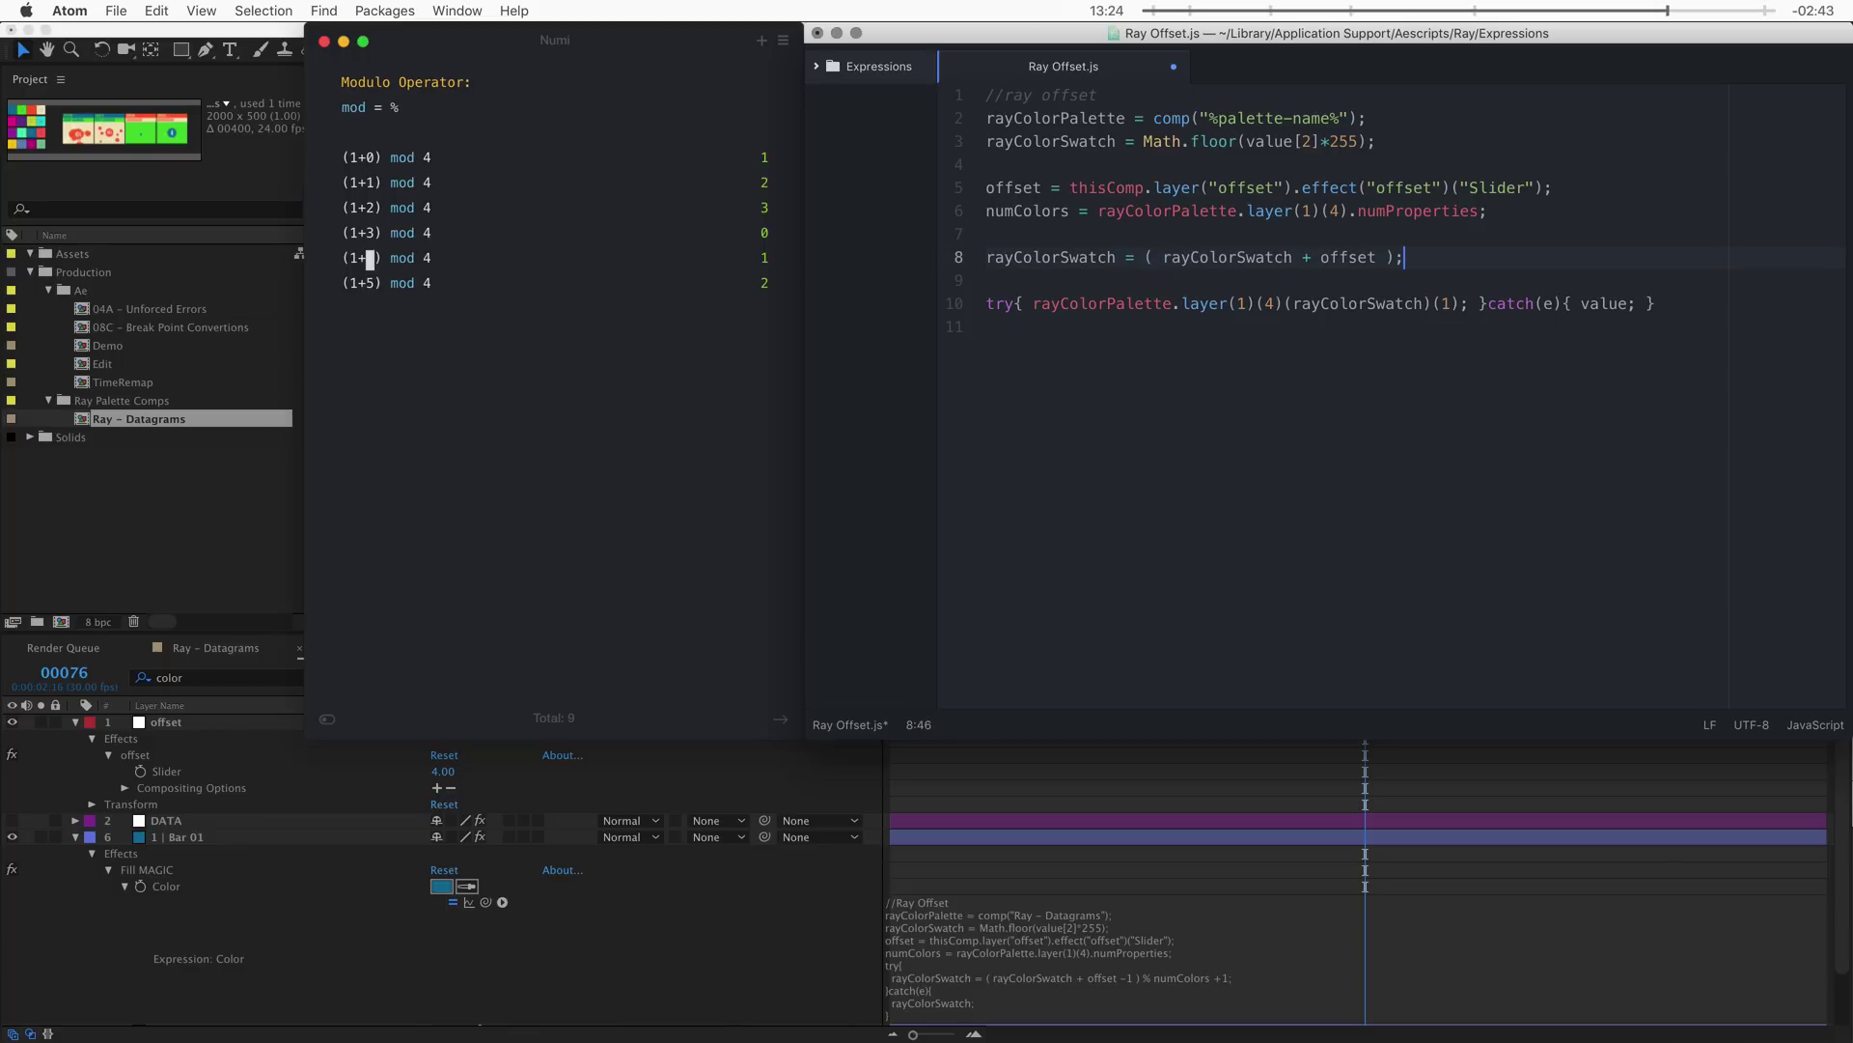
{"action": "key", "text": "Right"}
{"action": "key", "text": "Right"}
- Append % numColors after the parenthesized sum so the line reads rayColorSwatch = ( rayColorSwatch + offset ) % numColors;
{"action": "type", "text": "%"}
{"action": "double_click", "coordinate": [1027, 210]}
{"action": "key", "text": "super+c"}
{"action": "left_click", "coordinate": [1422, 257]}
{"action": "key", "text": "super+v"}
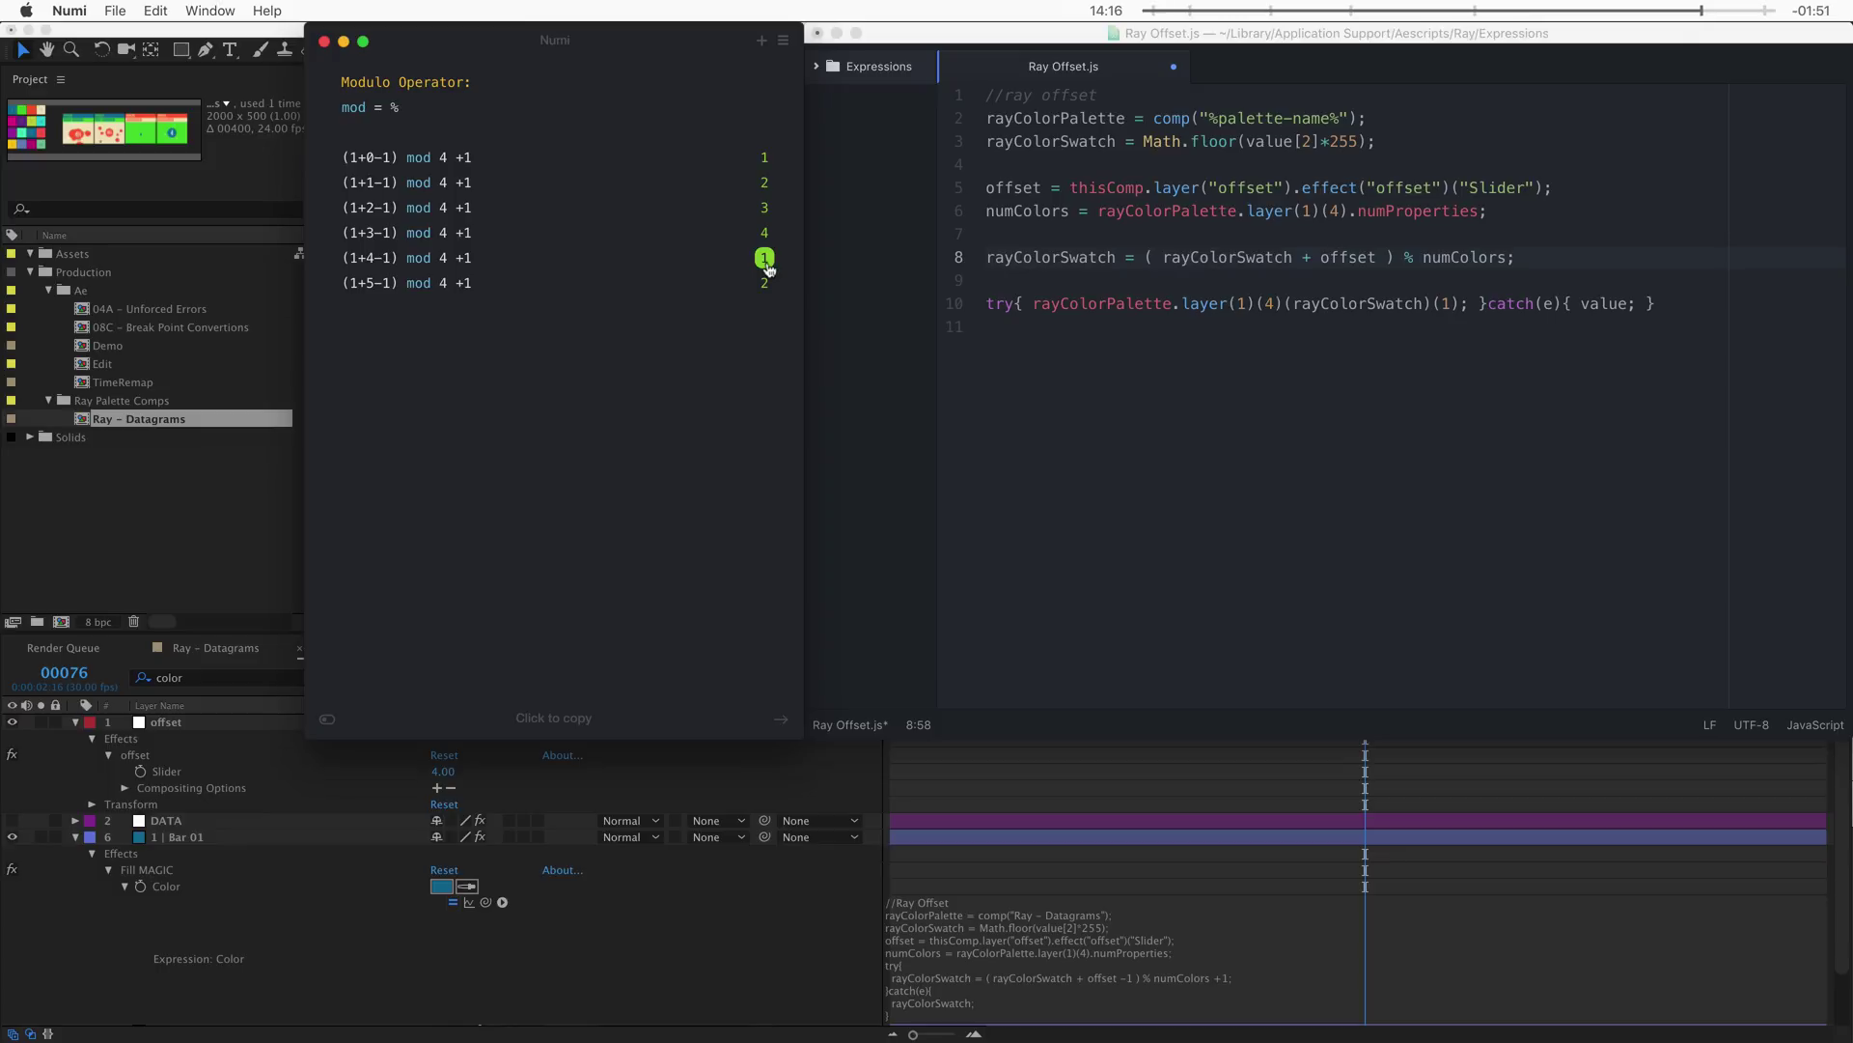
{"action": "left_click", "coordinate": [1097, 260]}
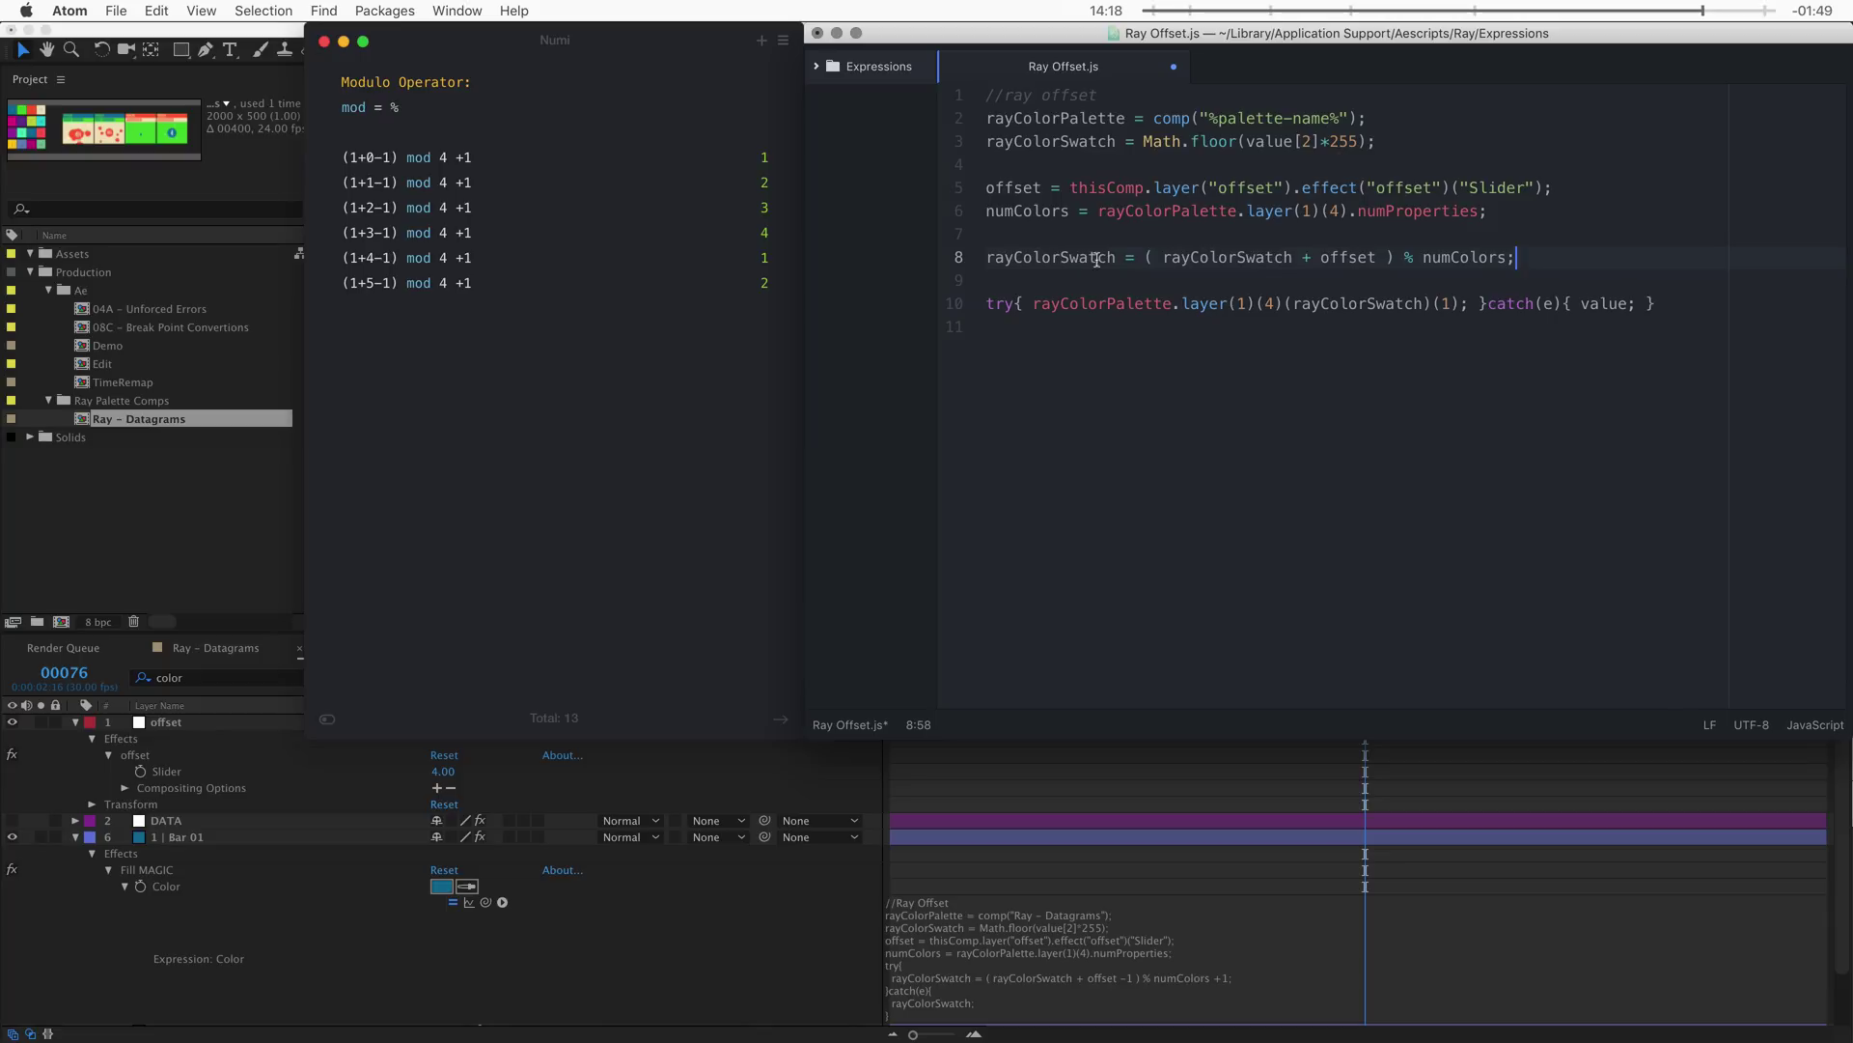
- Insert -1 after offset and +1 after numColors so the line reads rayColorSwatch = ( rayColorSwatch + offset -1 ) % numColors +1; and save the file
{"action": "key", "text": "Left"}
{"action": "type", "text": "+1"}
{"action": "left_click", "coordinate": [1378, 255]}
{"action": "type", "text": "-1"}
{"action": "left_click_drag", "start_coordinate": [1163, 257], "coordinate": [1321, 257]}
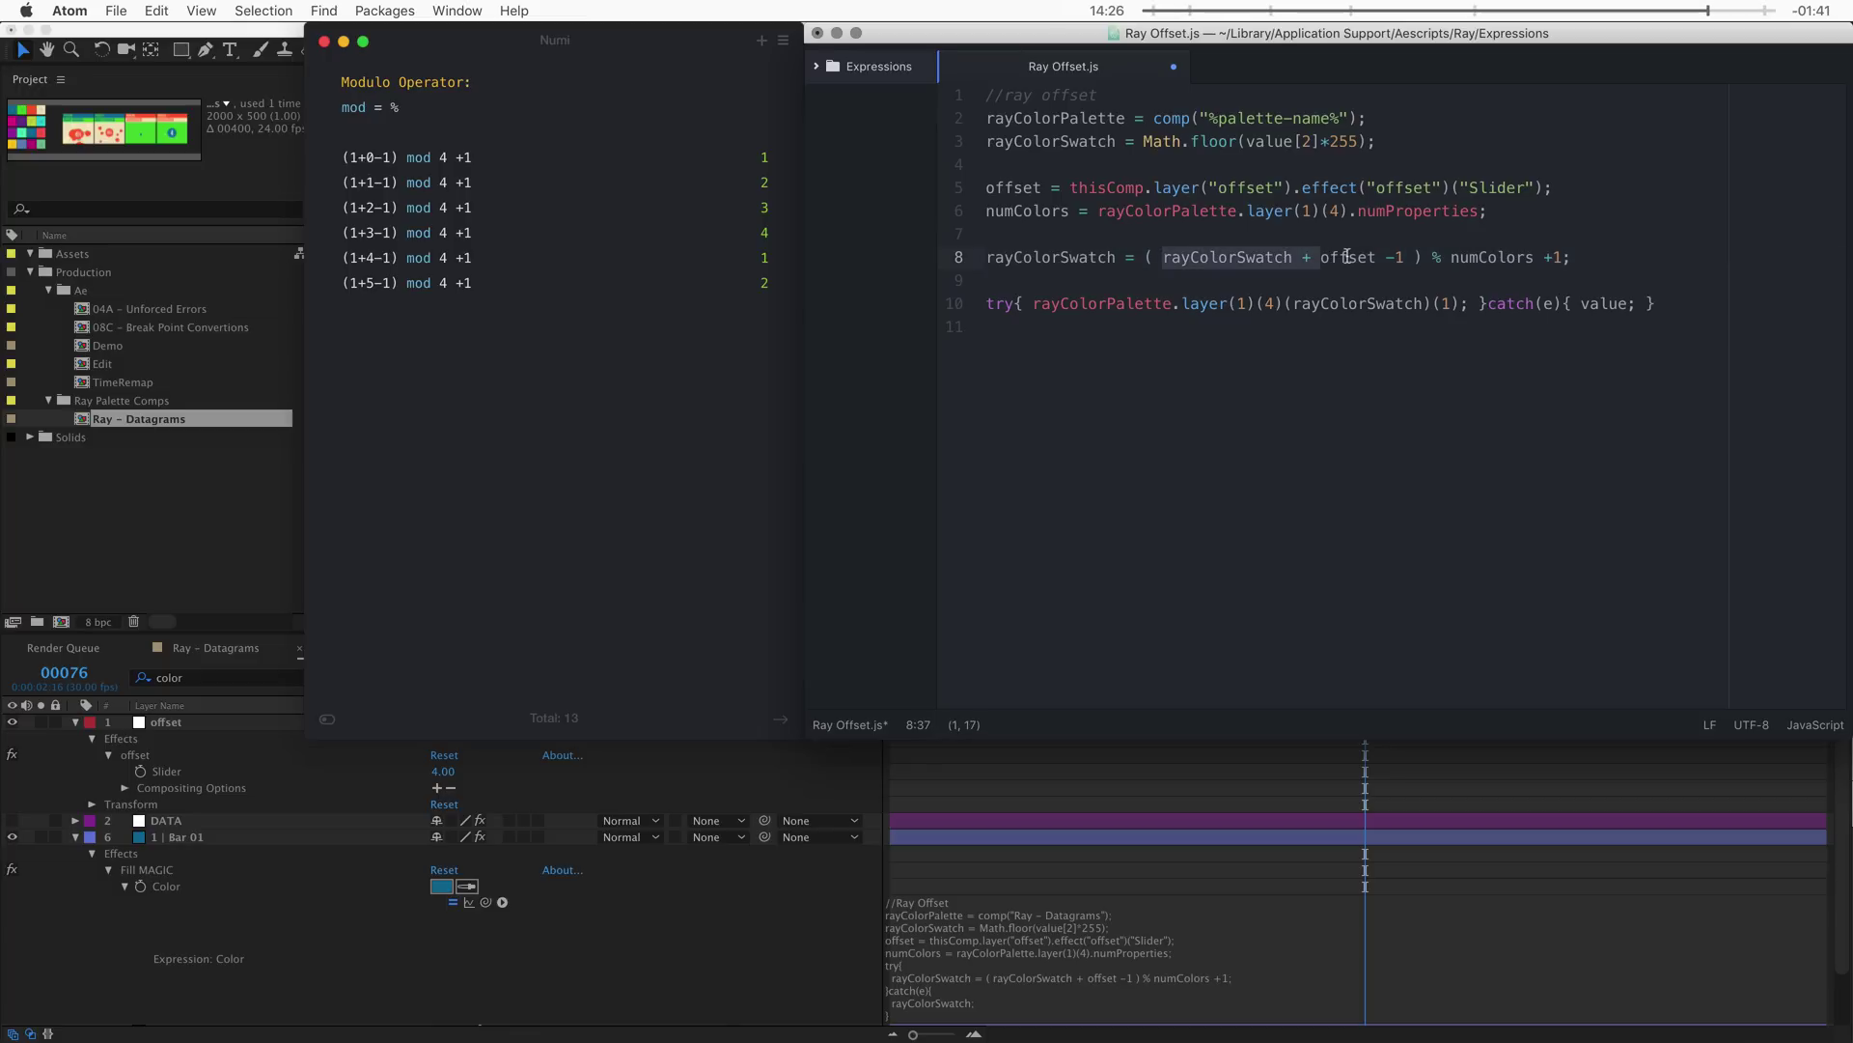
{"action": "double_click", "coordinate": [1348, 256]}
{"action": "left_click", "coordinate": [1342, 279]}
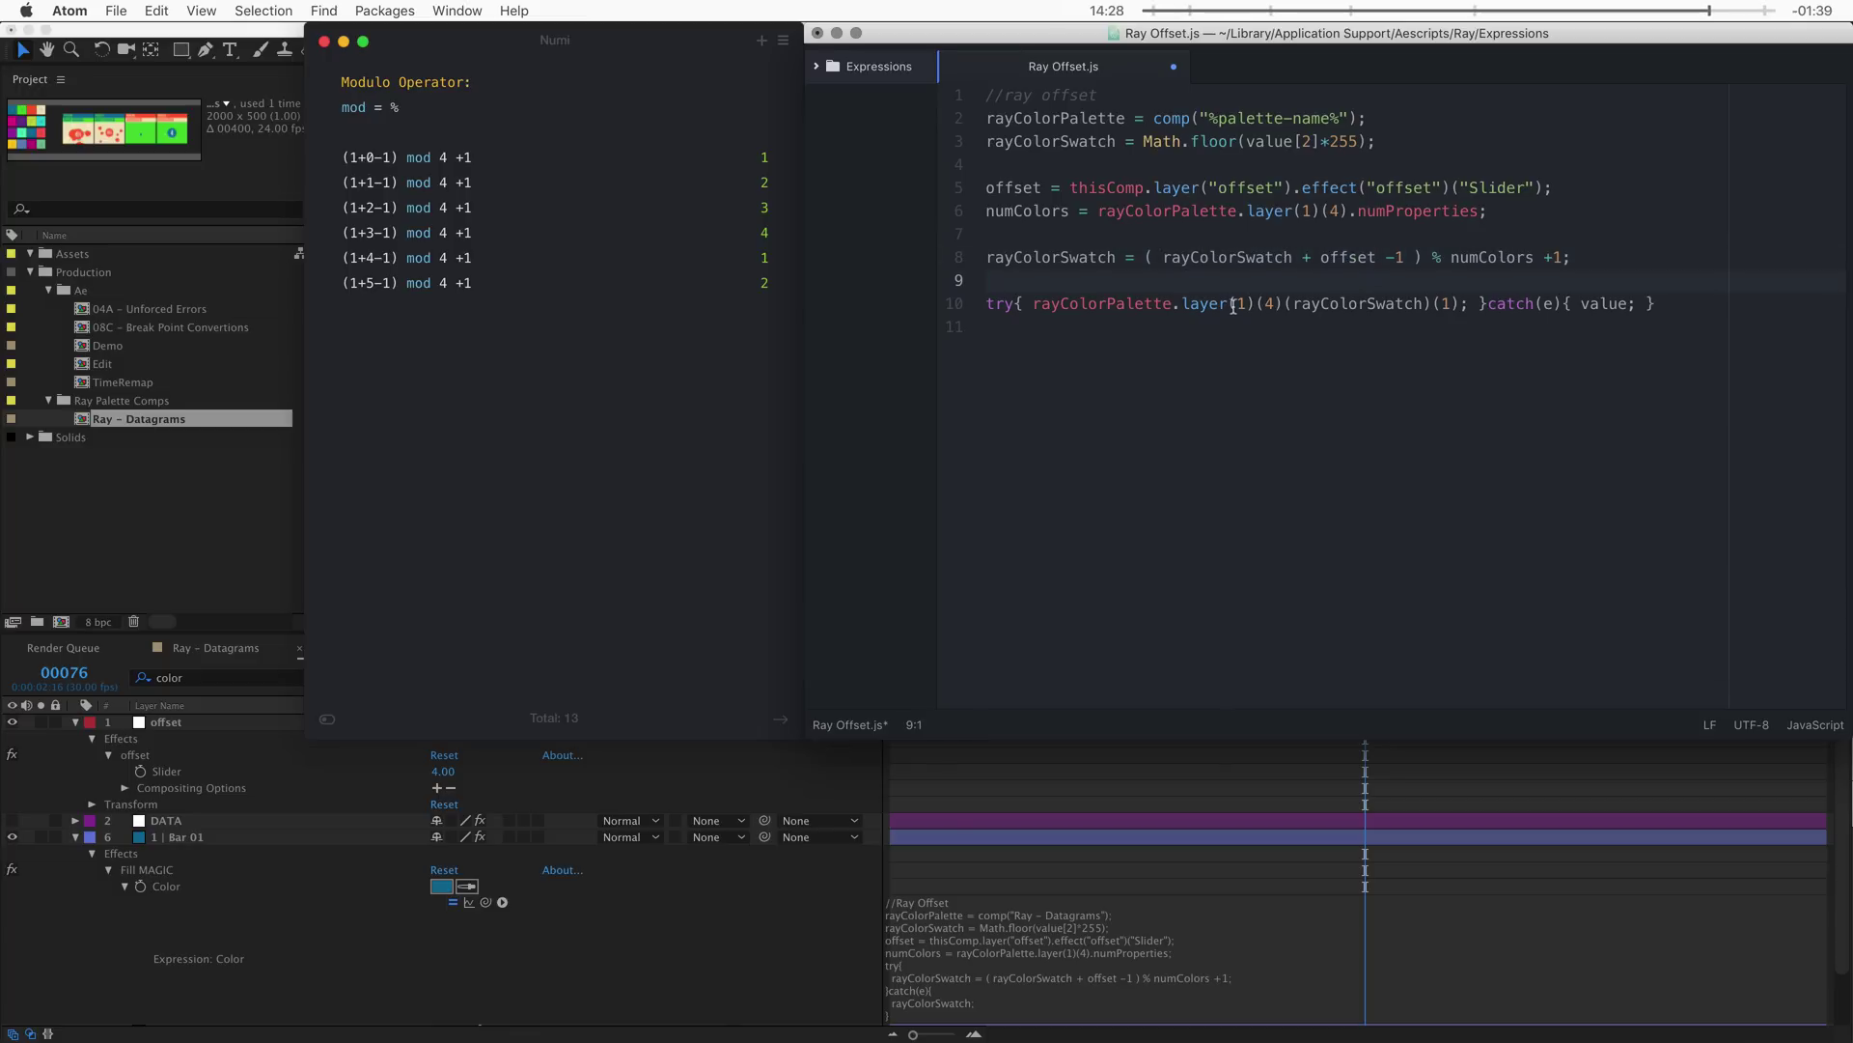
{"action": "key", "text": "super+s"}
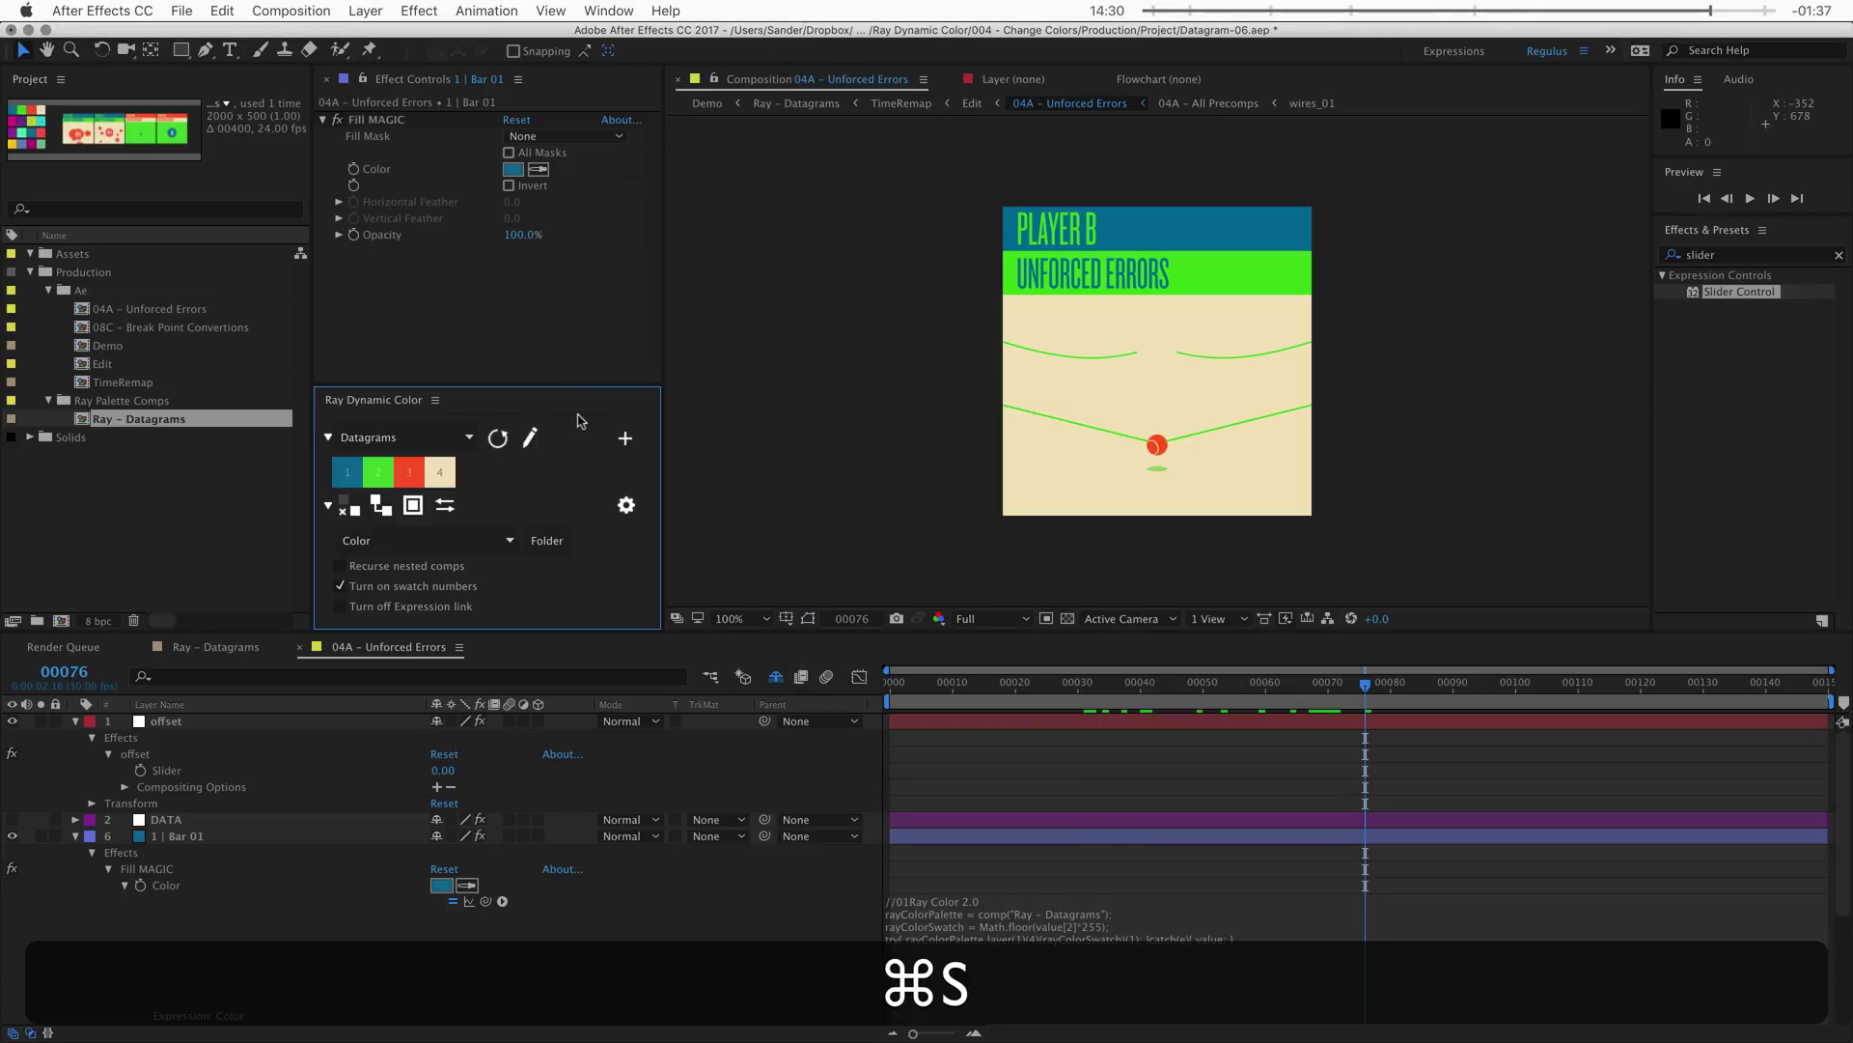
- In After Effects, close and reopen the Ray Dynamic Color panel, and choose the Offset expression in it
{"action": "left_click", "coordinate": [435, 399]}
{"action": "left_click", "coordinate": [461, 421]}
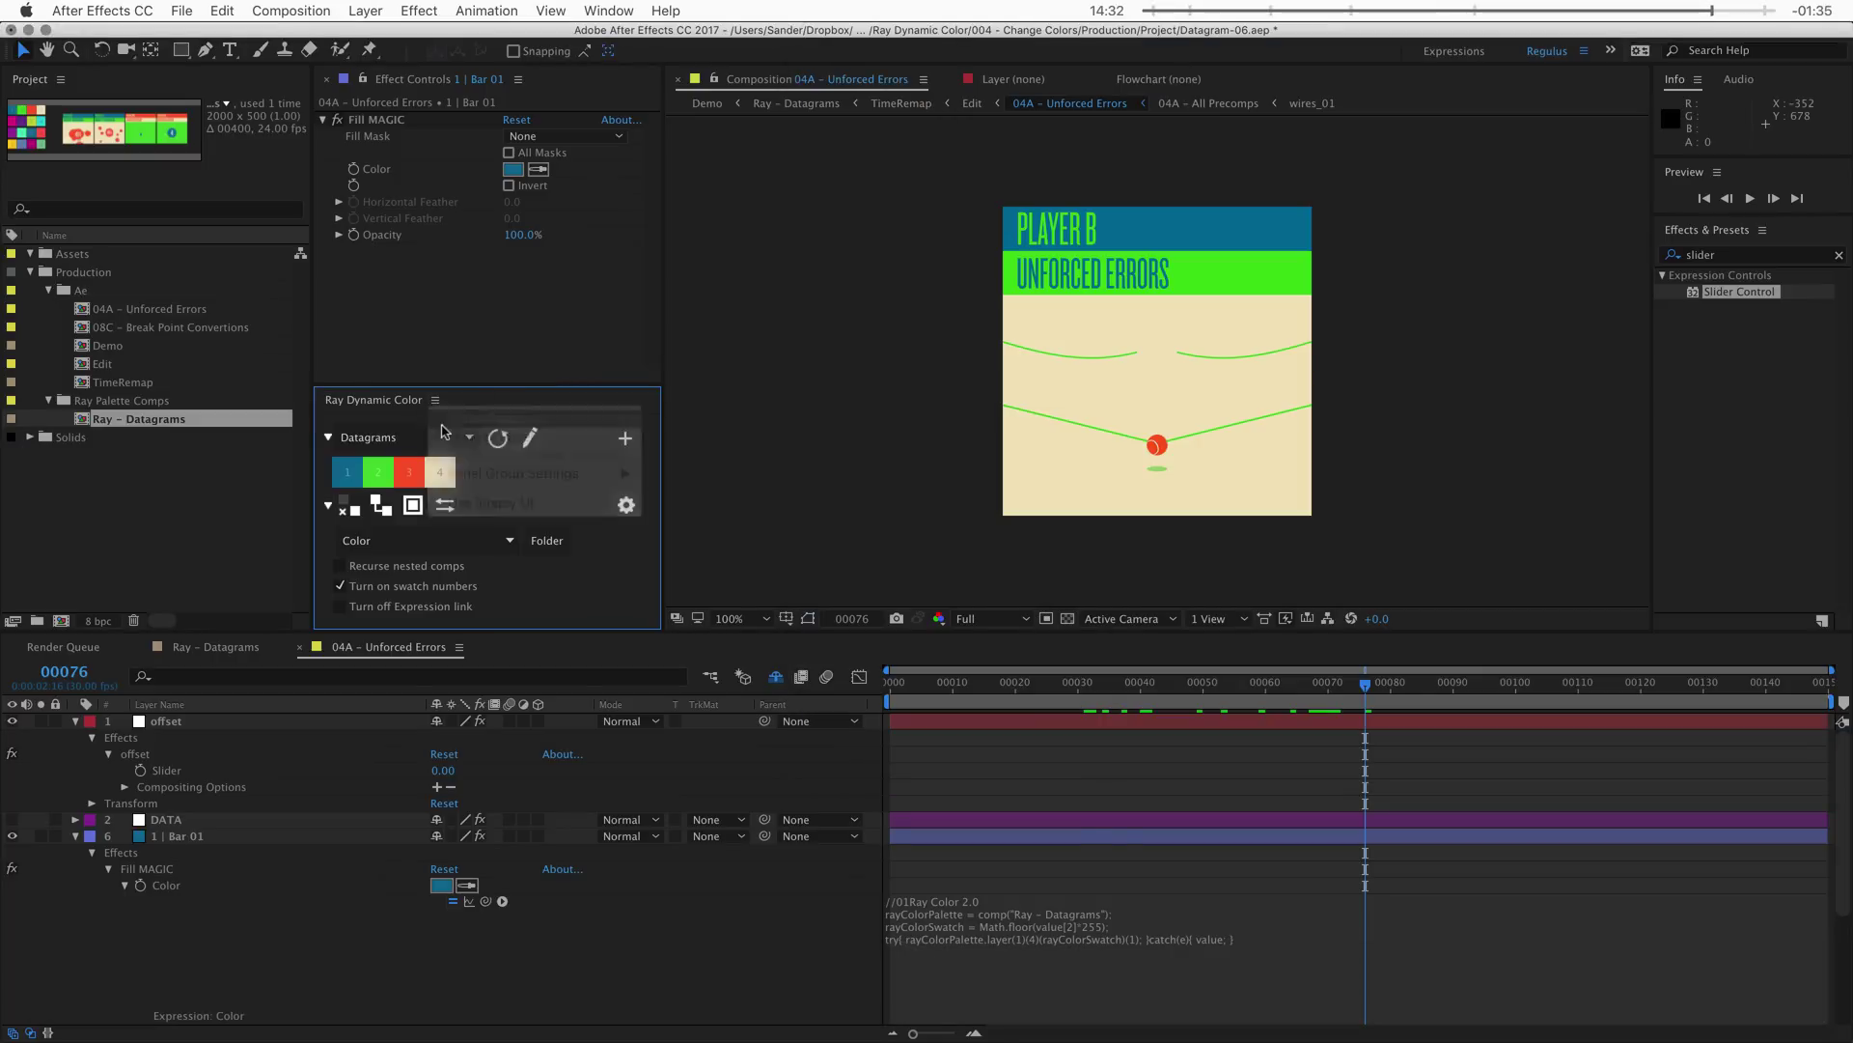
{"action": "left_click", "coordinate": [609, 11]}
{"action": "left_click", "coordinate": [632, 887]}
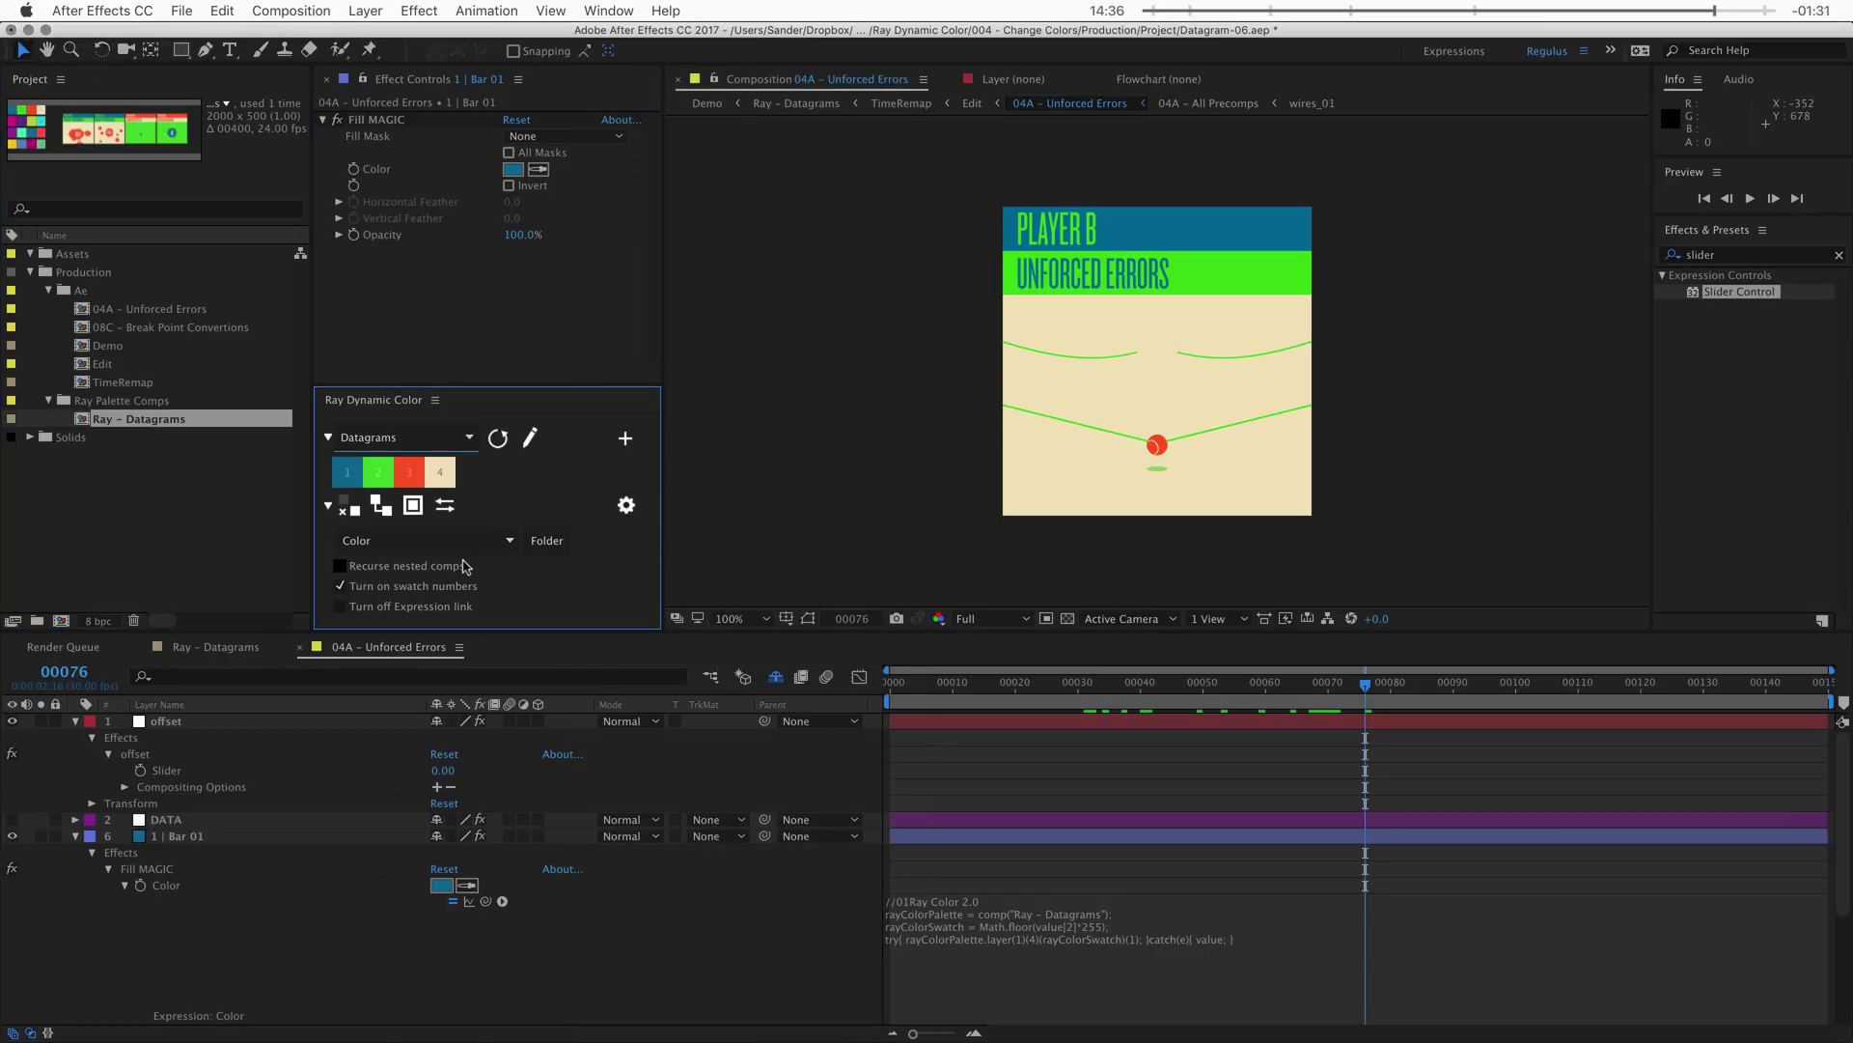
{"action": "left_click", "coordinate": [454, 540]}
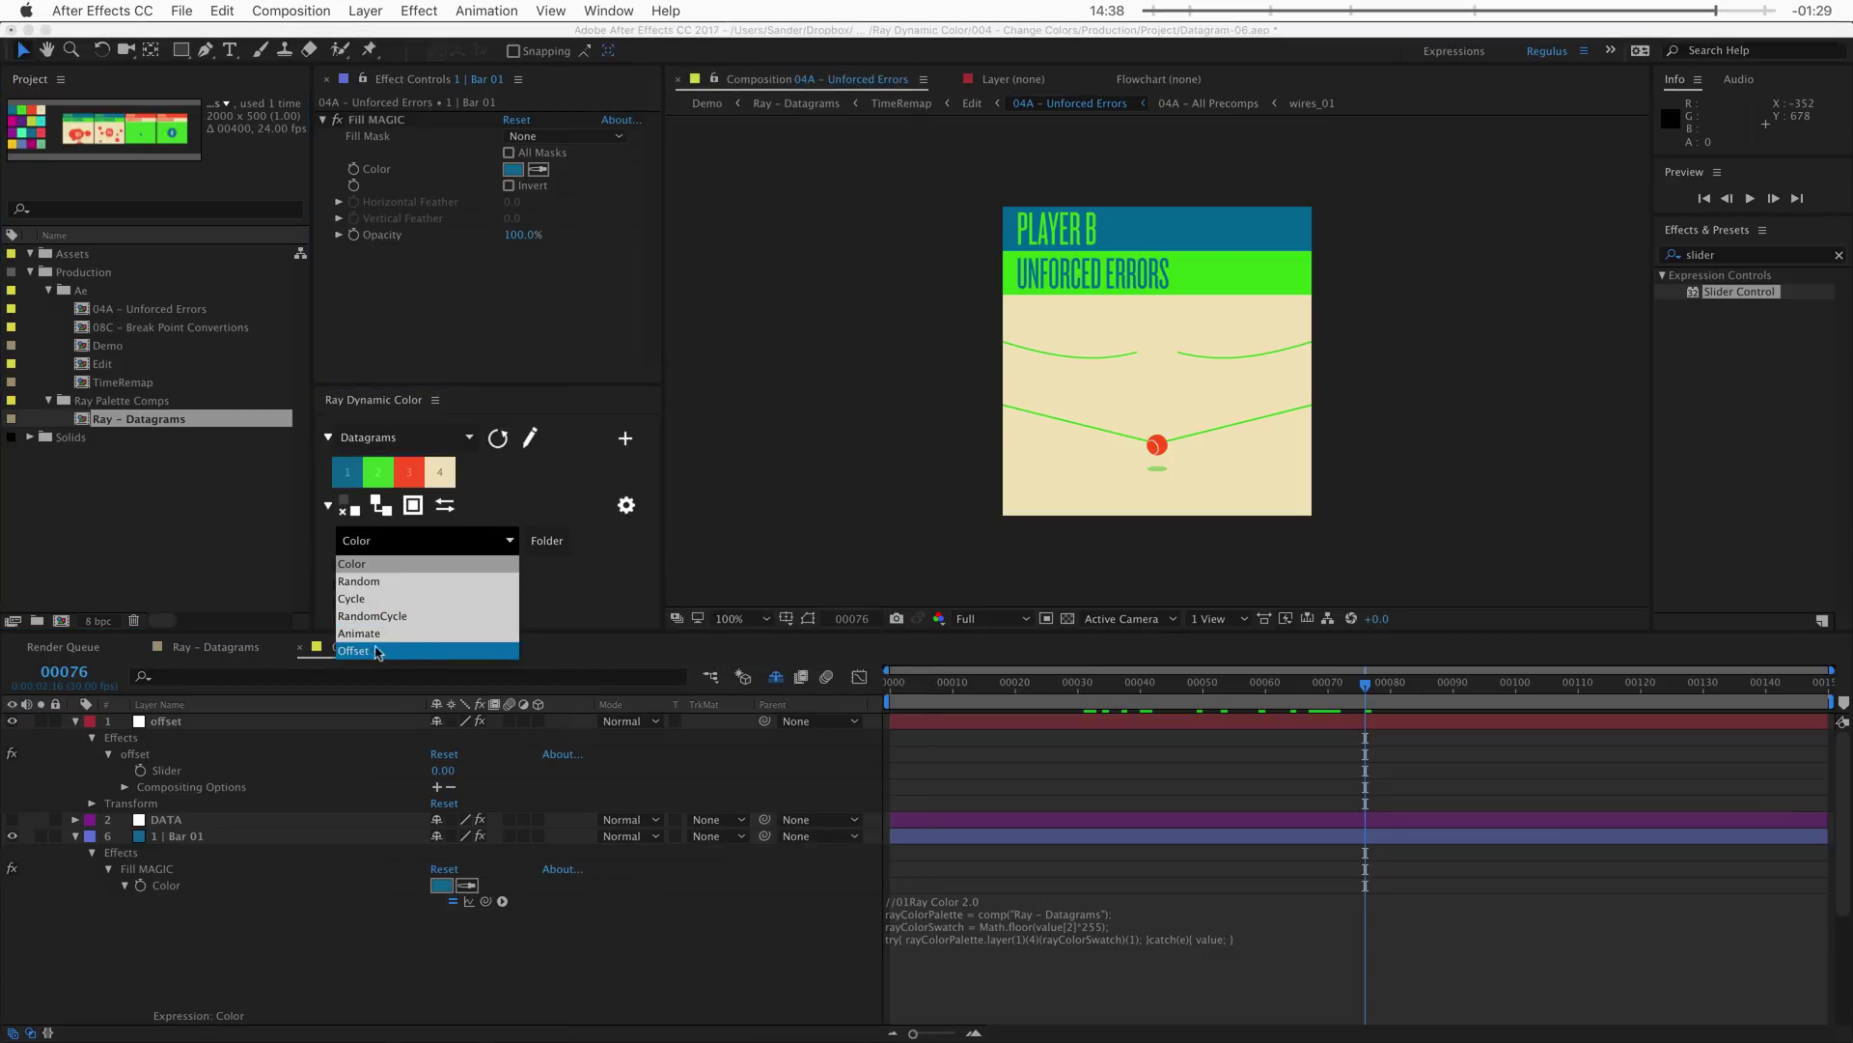
{"action": "left_click", "coordinate": [386, 652]}
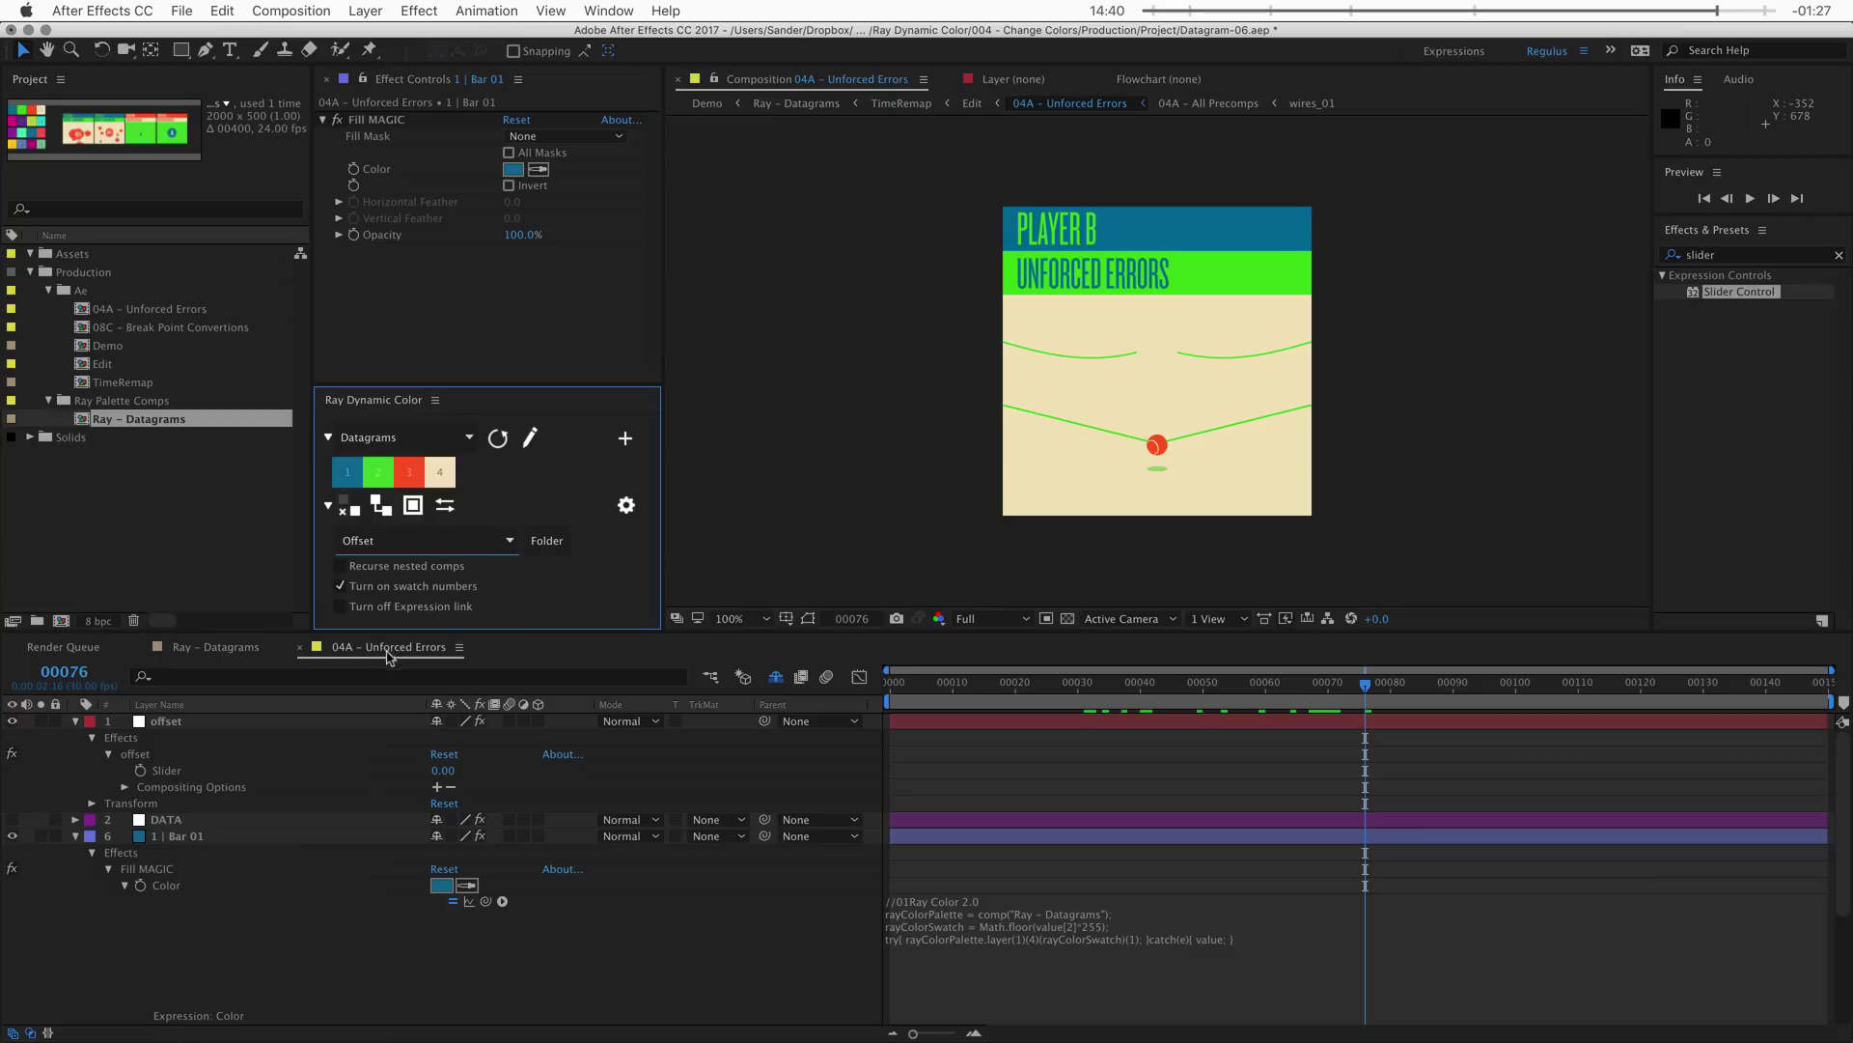
- Apply palette swatch 1 with the Offset expression to the Fill MAGIC Color property of the Bar 01 layer
{"action": "left_click", "coordinate": [215, 890]}
{"action": "left_click", "coordinate": [183, 884]}
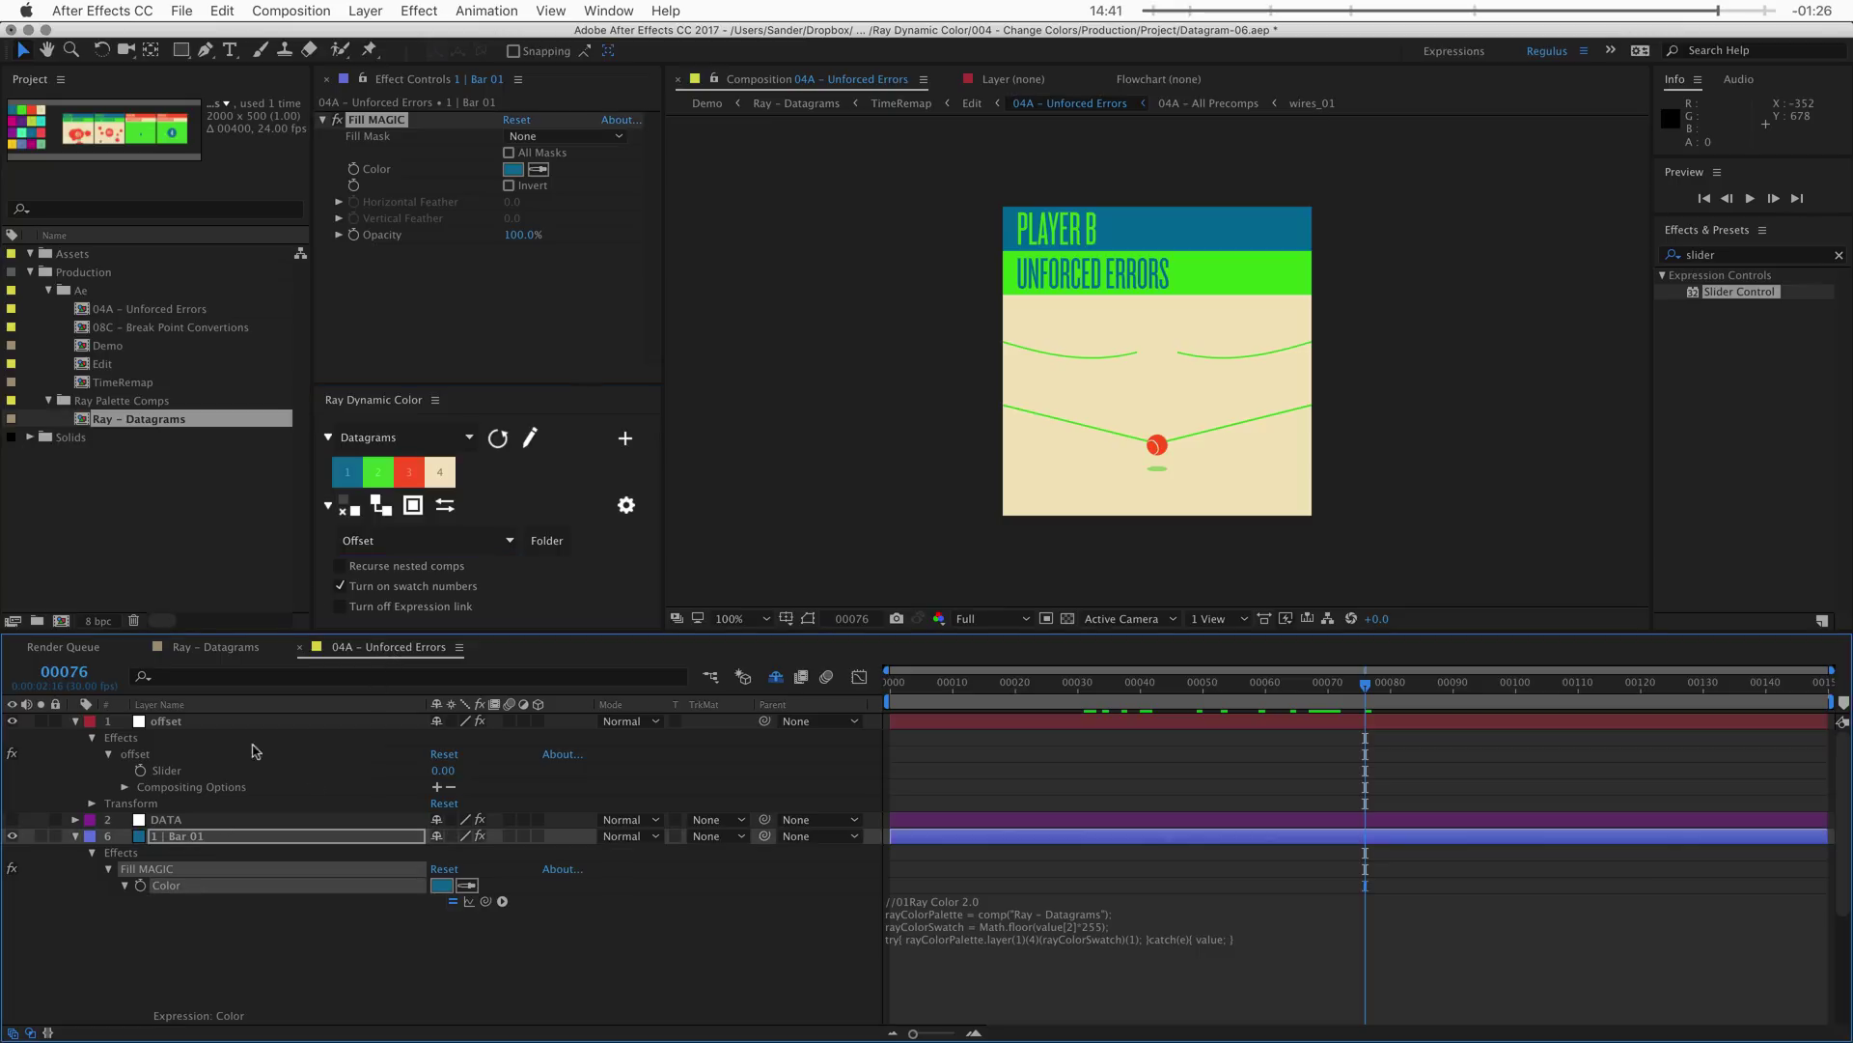
{"action": "left_click", "coordinate": [344, 478]}
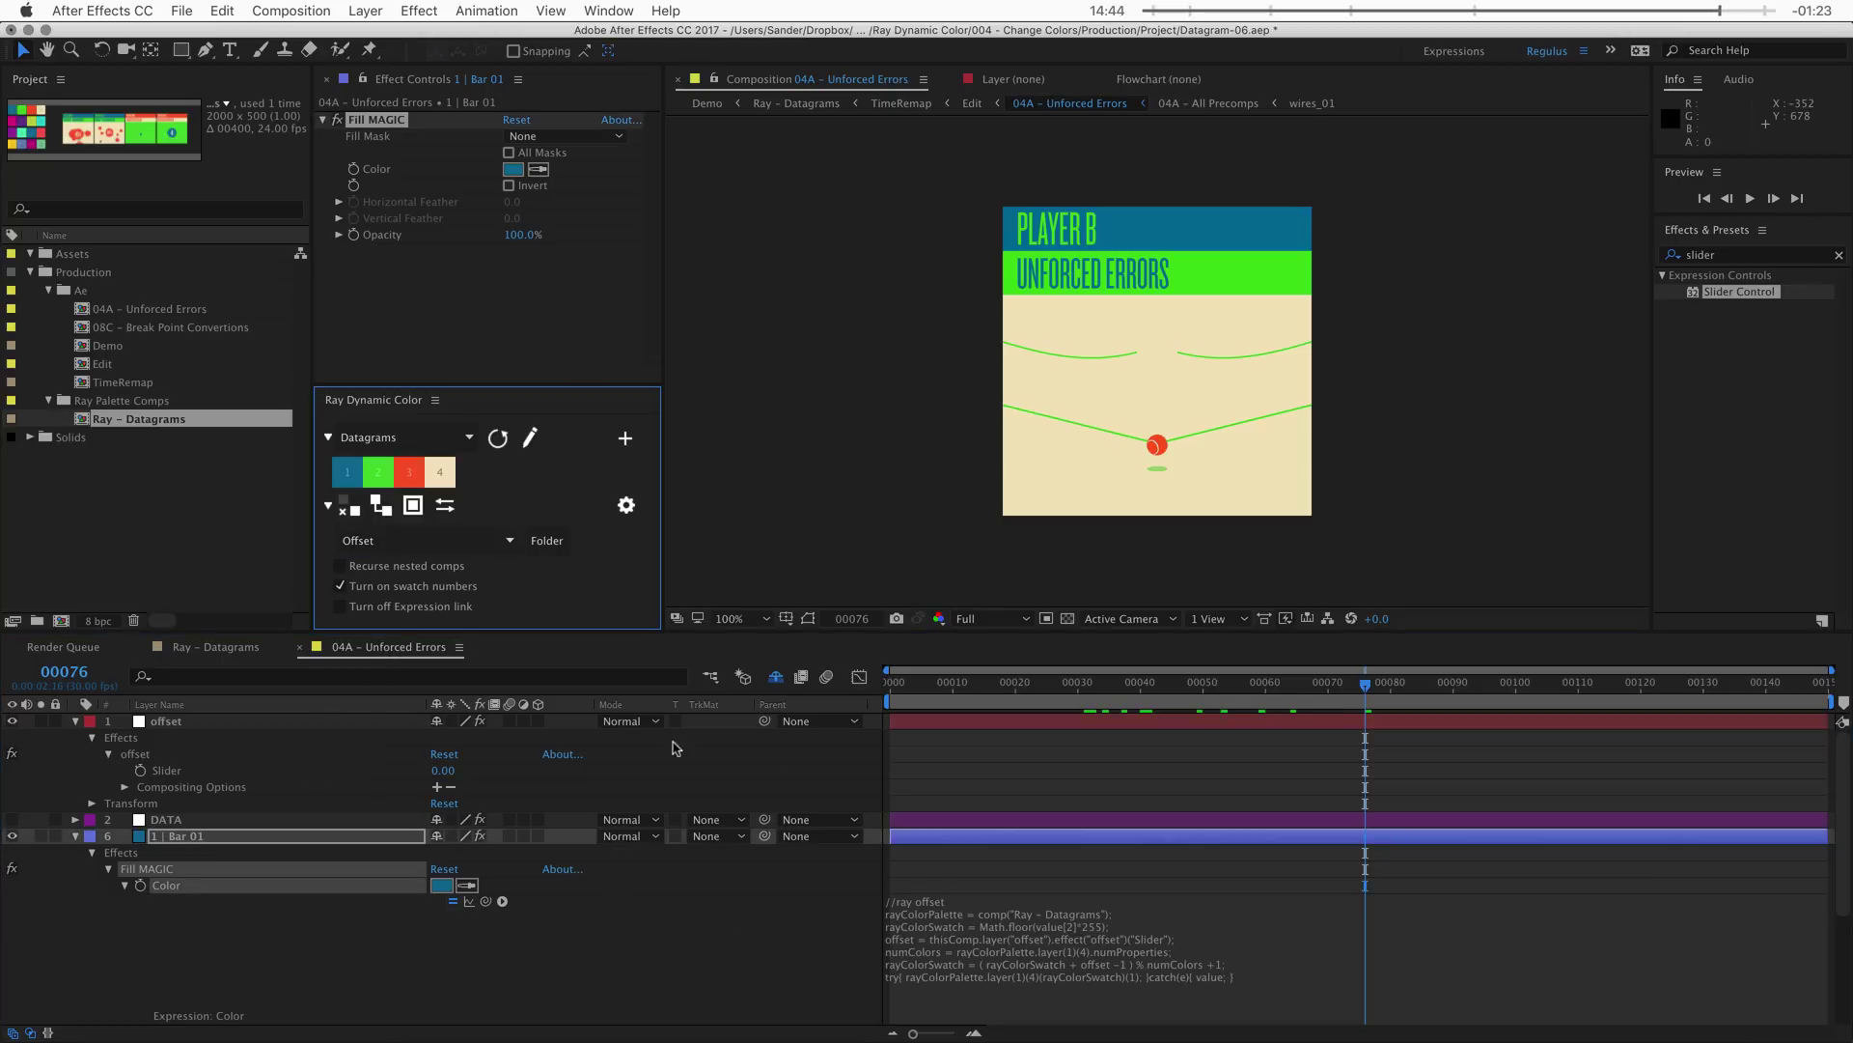
{"action": "left_click", "coordinate": [292, 934]}
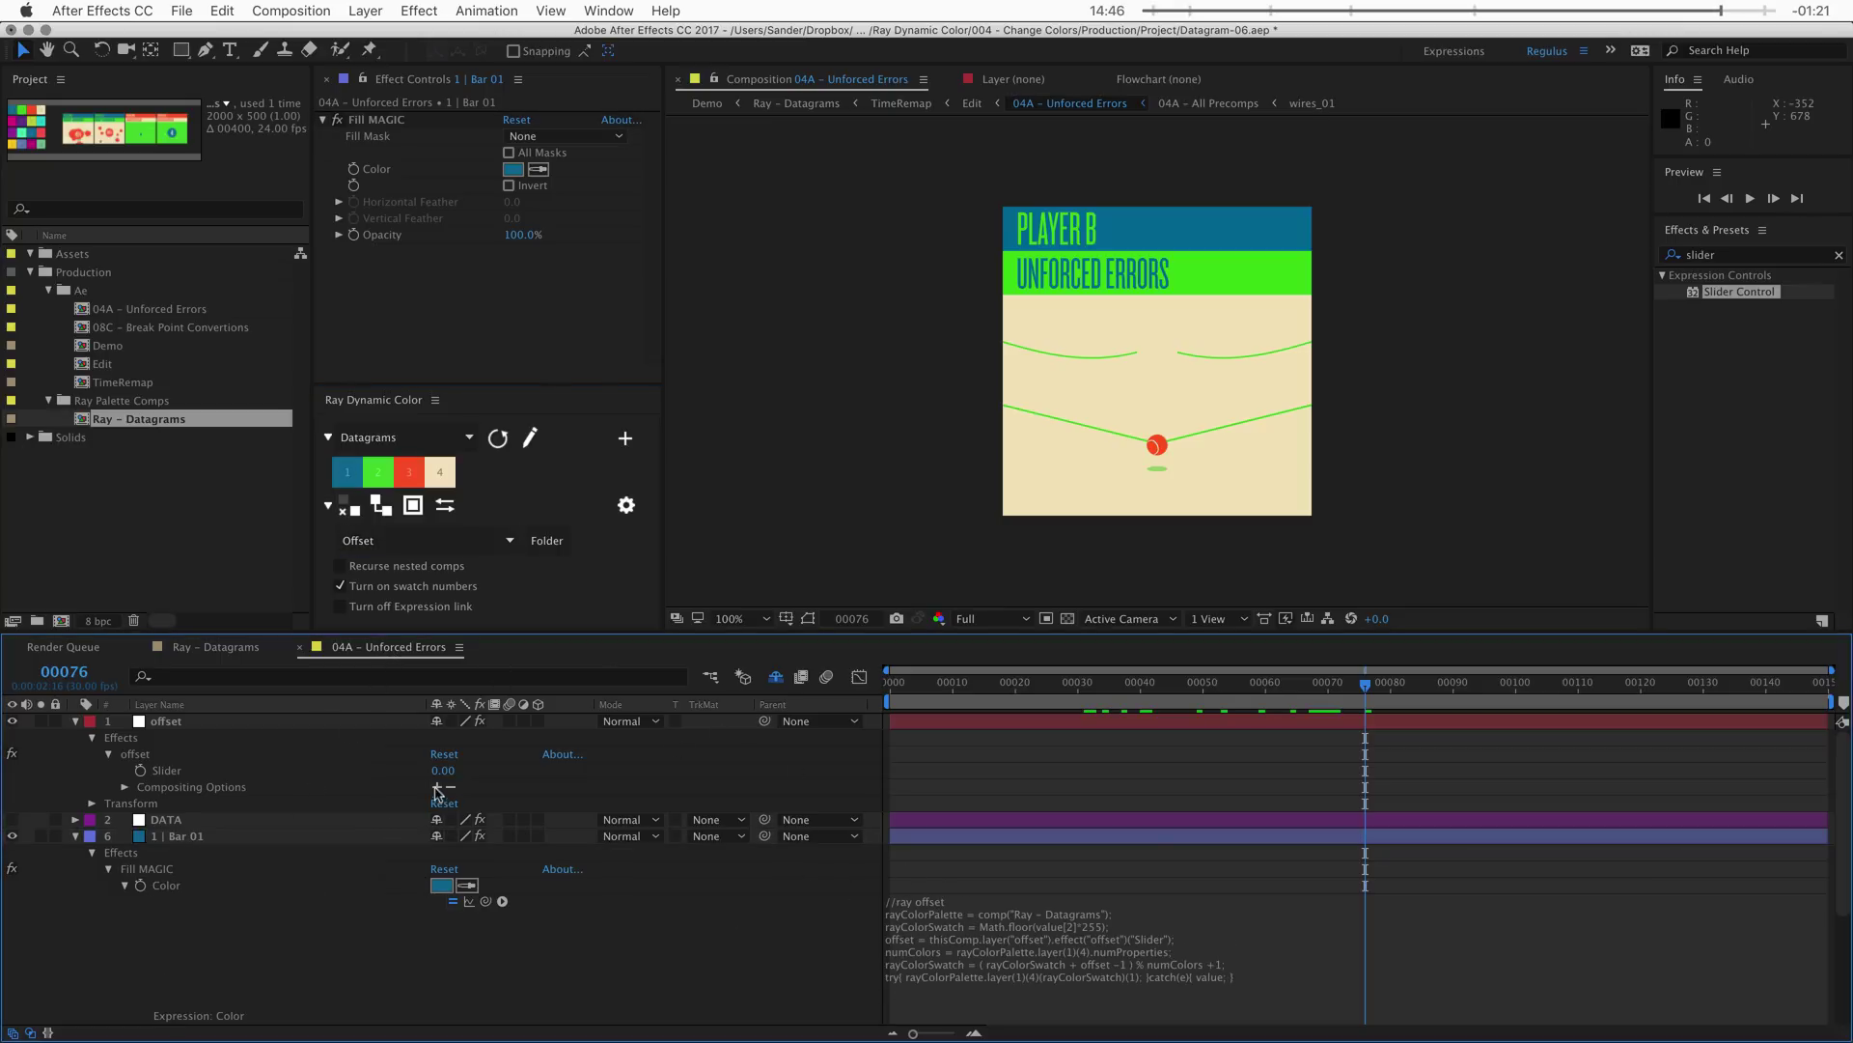
- Raise the offset layer's slider one unit at a time to 4 to test the color wrap-around
{"action": "left_click", "coordinate": [442, 769]}
{"action": "key", "text": "Up"}
{"action": "key", "text": "Up"}
{"action": "key", "text": "Up"}
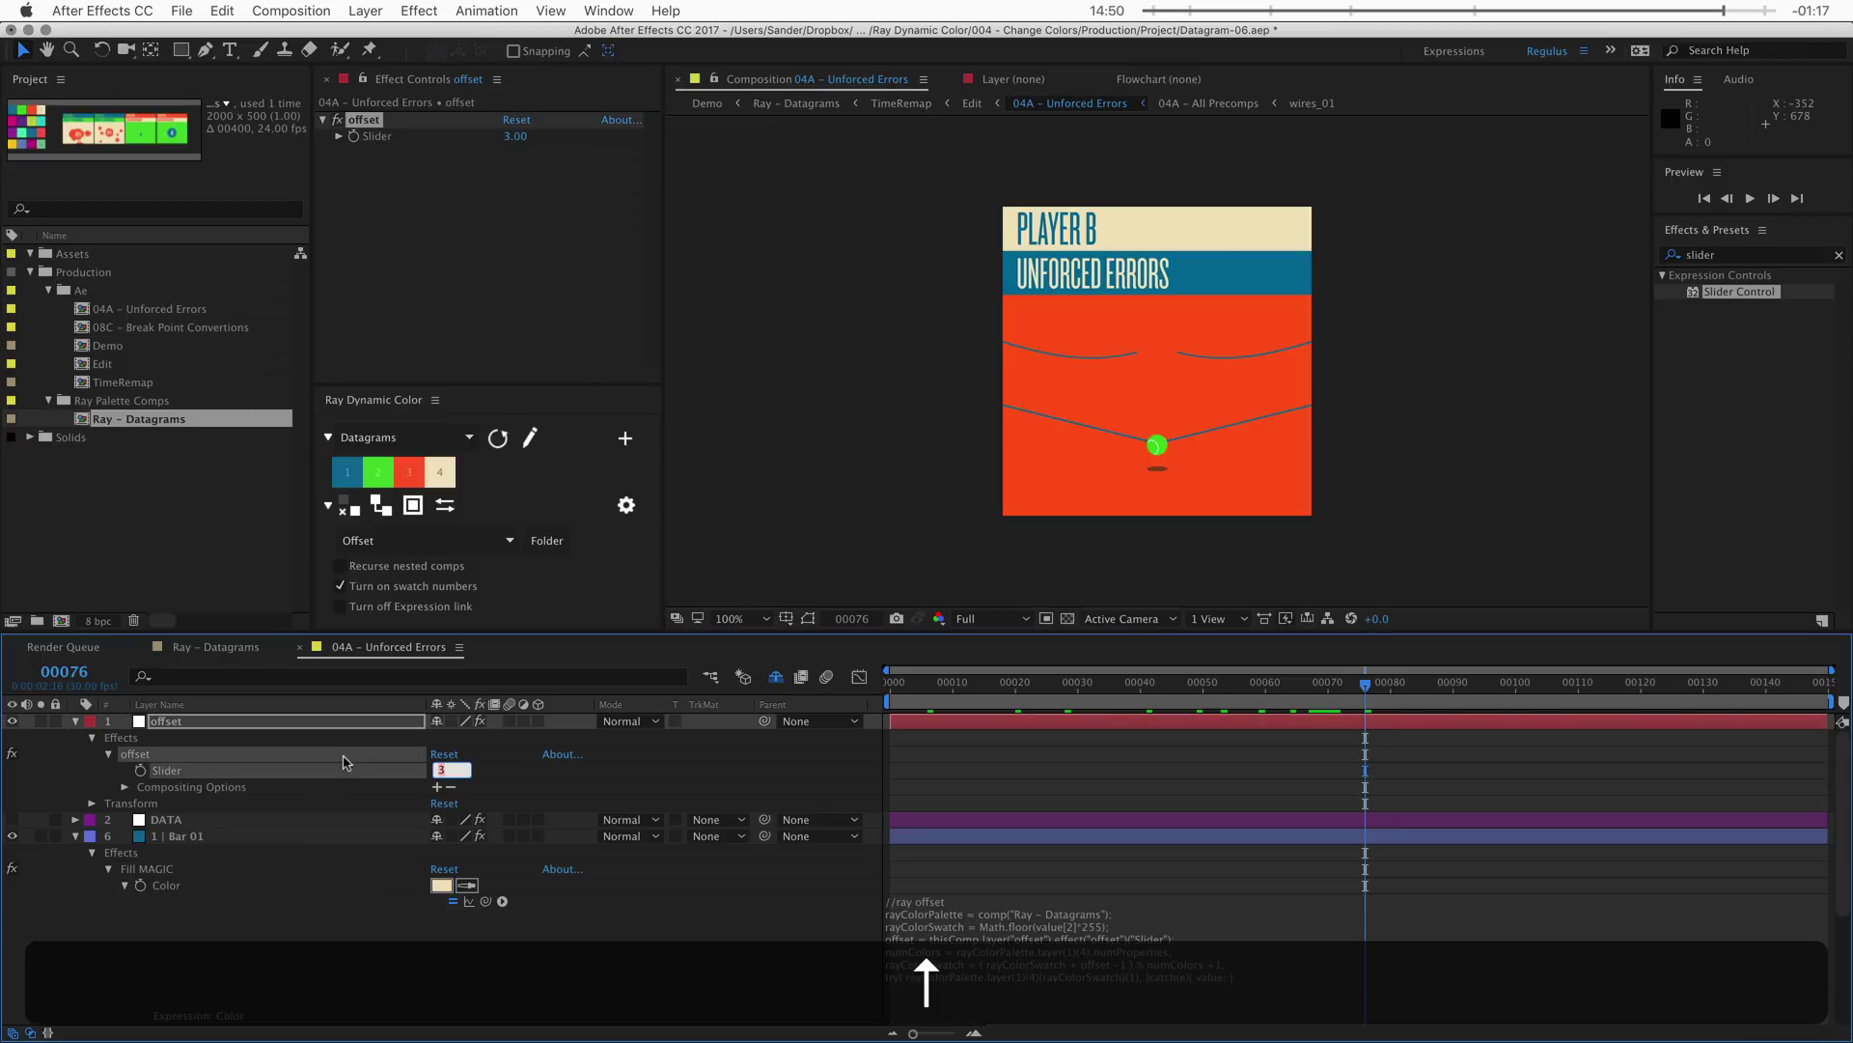
{"action": "key", "text": "Up"}
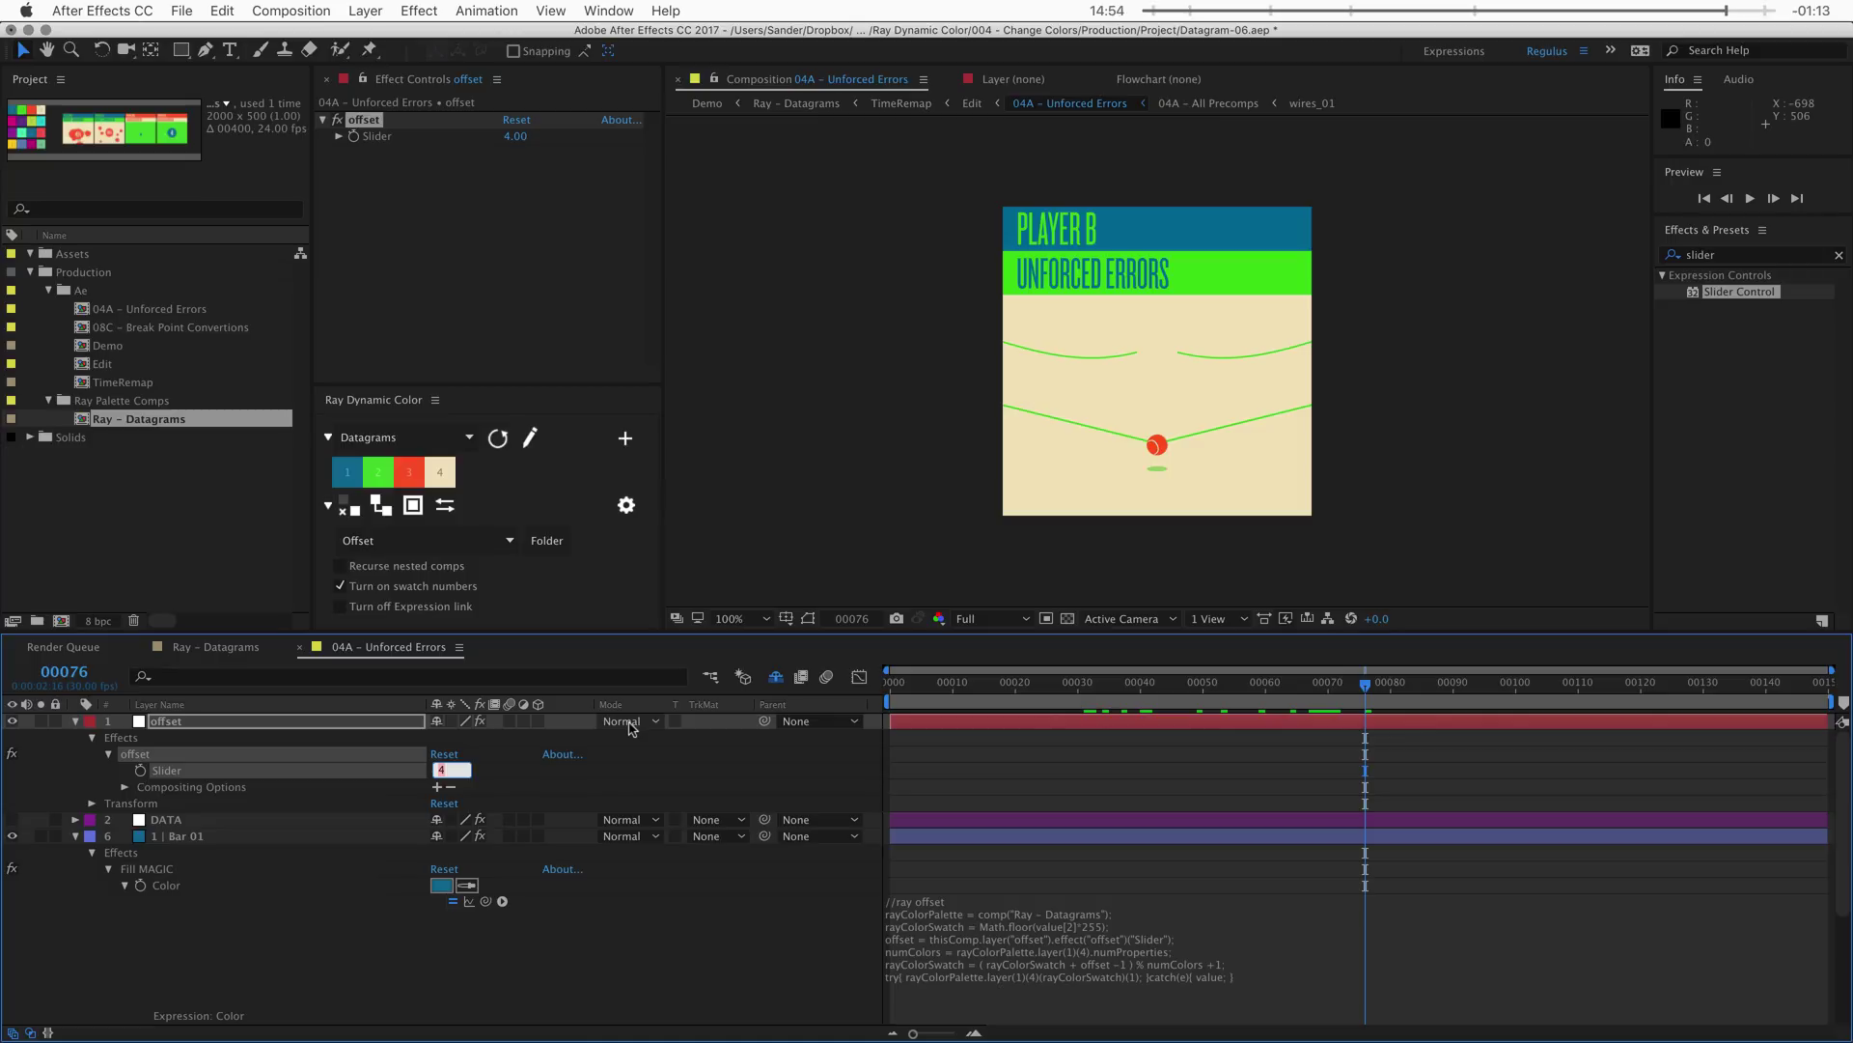
- Delete the offset layer to test the Bar 01 color expression without its slider
{"action": "key", "text": "super+Tab"}
{"action": "left_click", "coordinate": [1027, 271]}
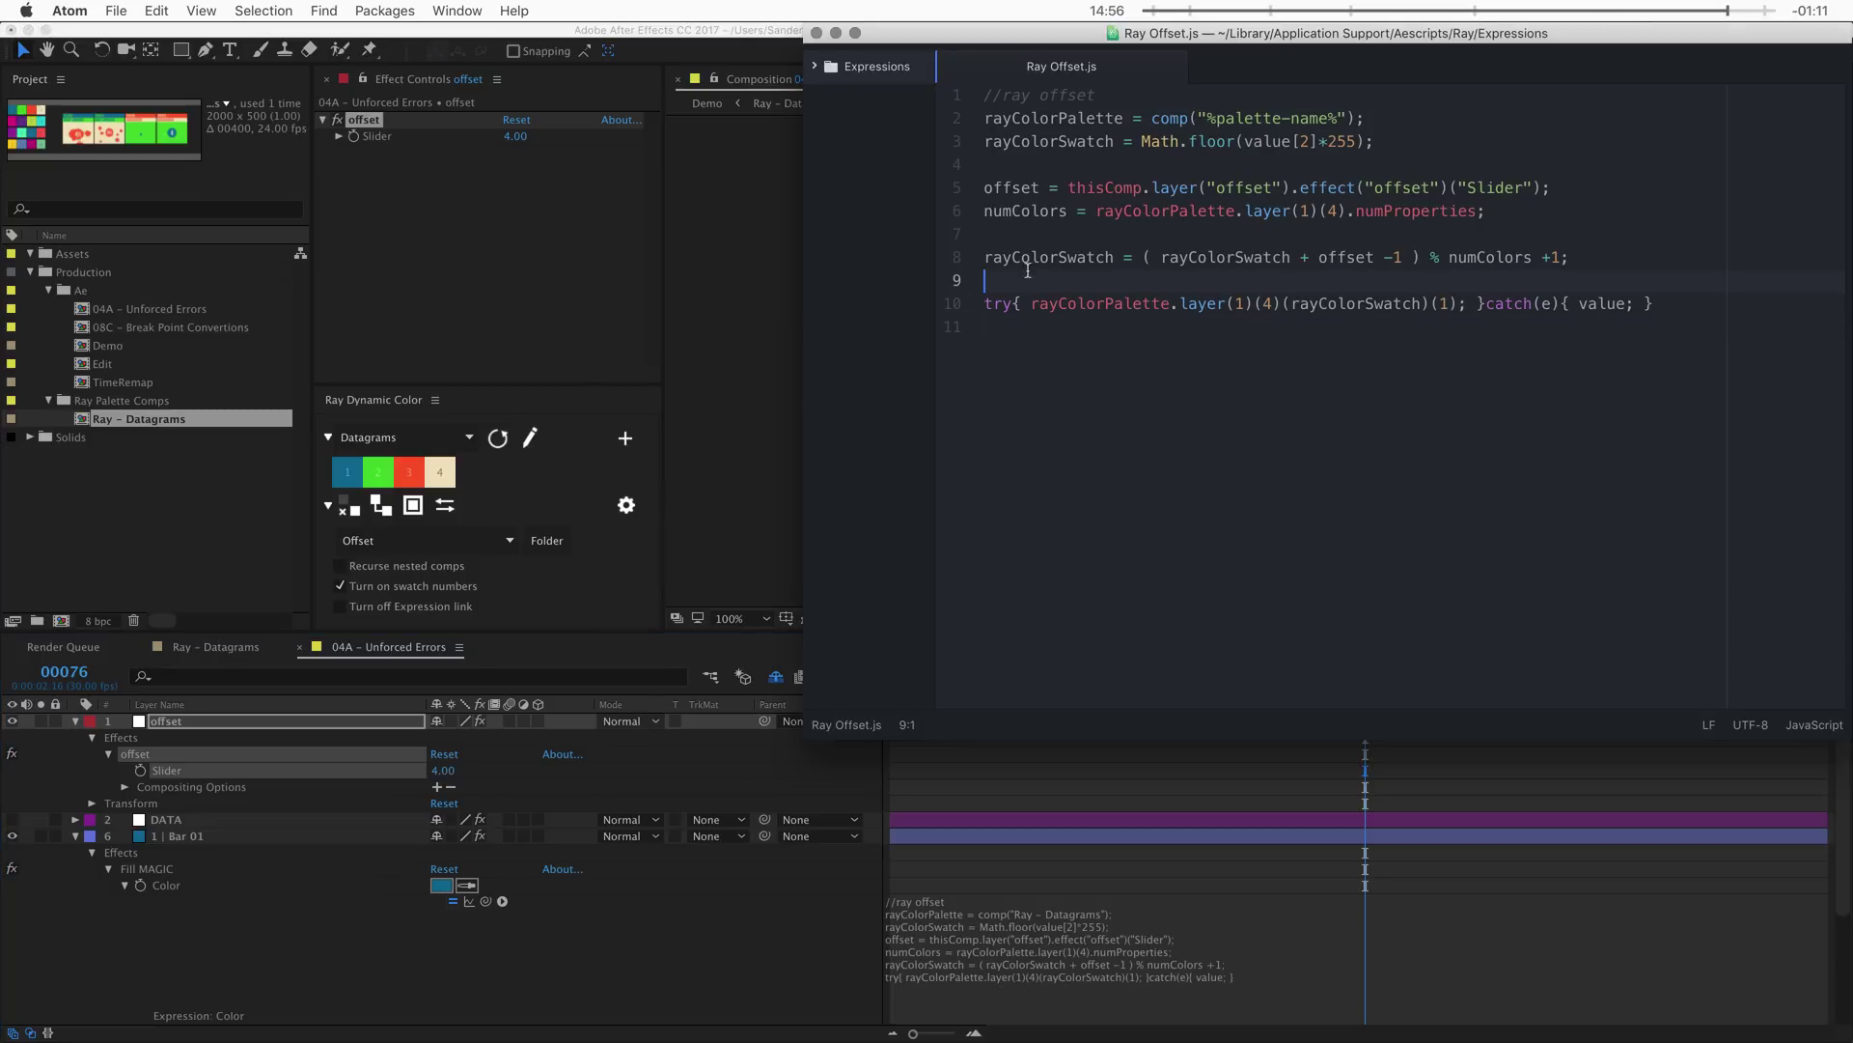
{"action": "key", "text": "super+Tab"}
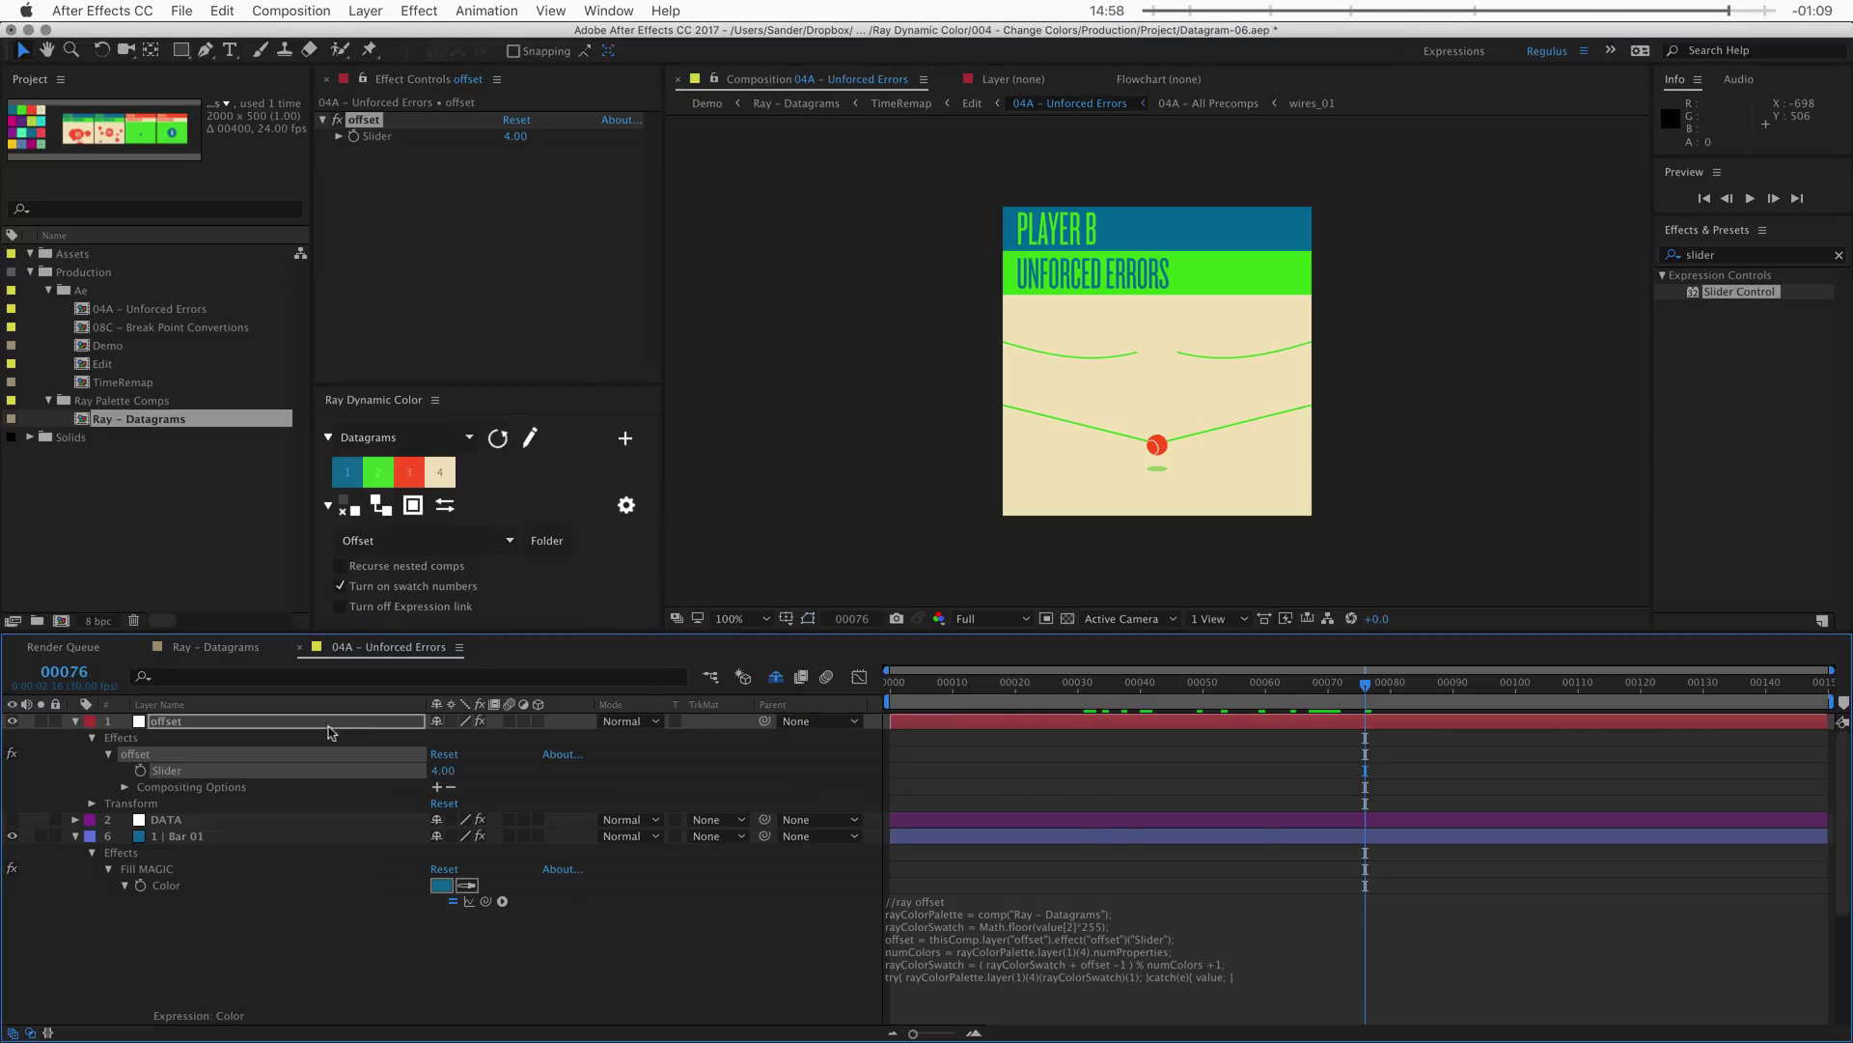
{"action": "left_click", "coordinate": [325, 791]}
{"action": "key", "text": "Delete"}
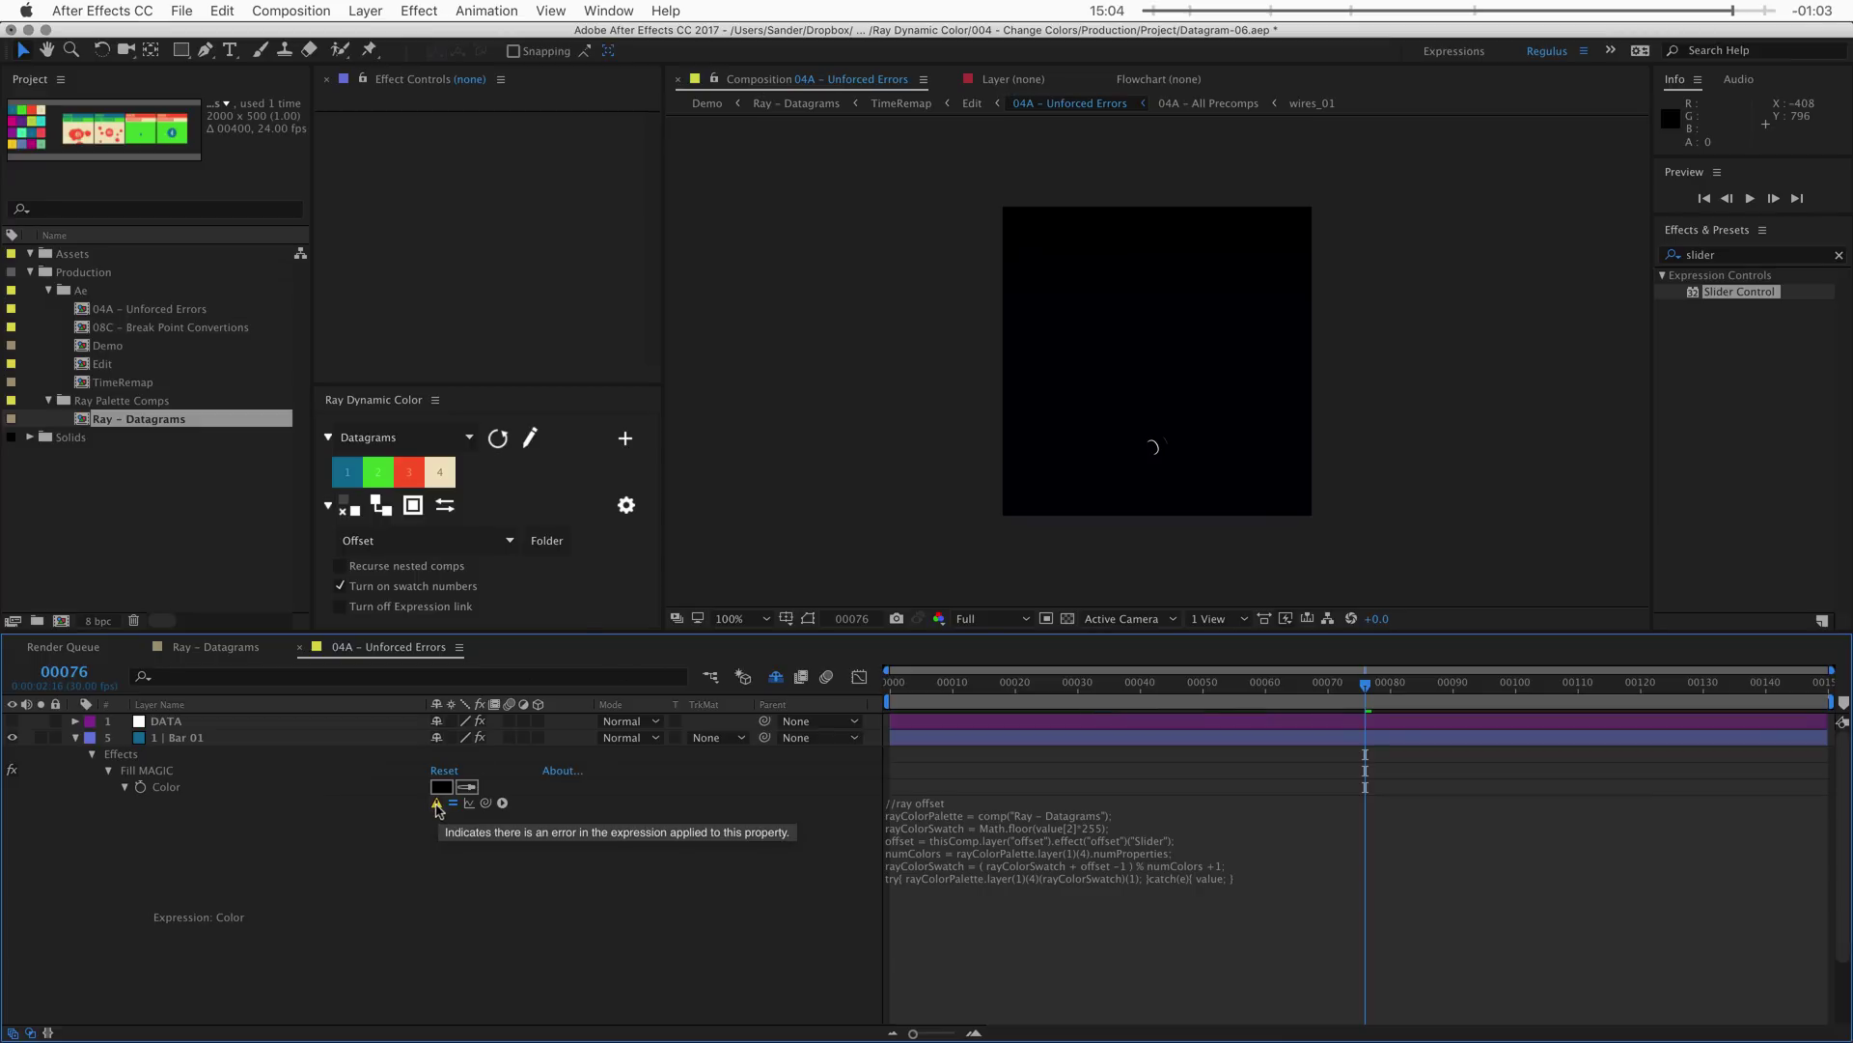
- Switch to Atom and paste an empty try/catch block below the existing try line in Ray Offset.js
{"action": "key", "text": "super+Tab"}
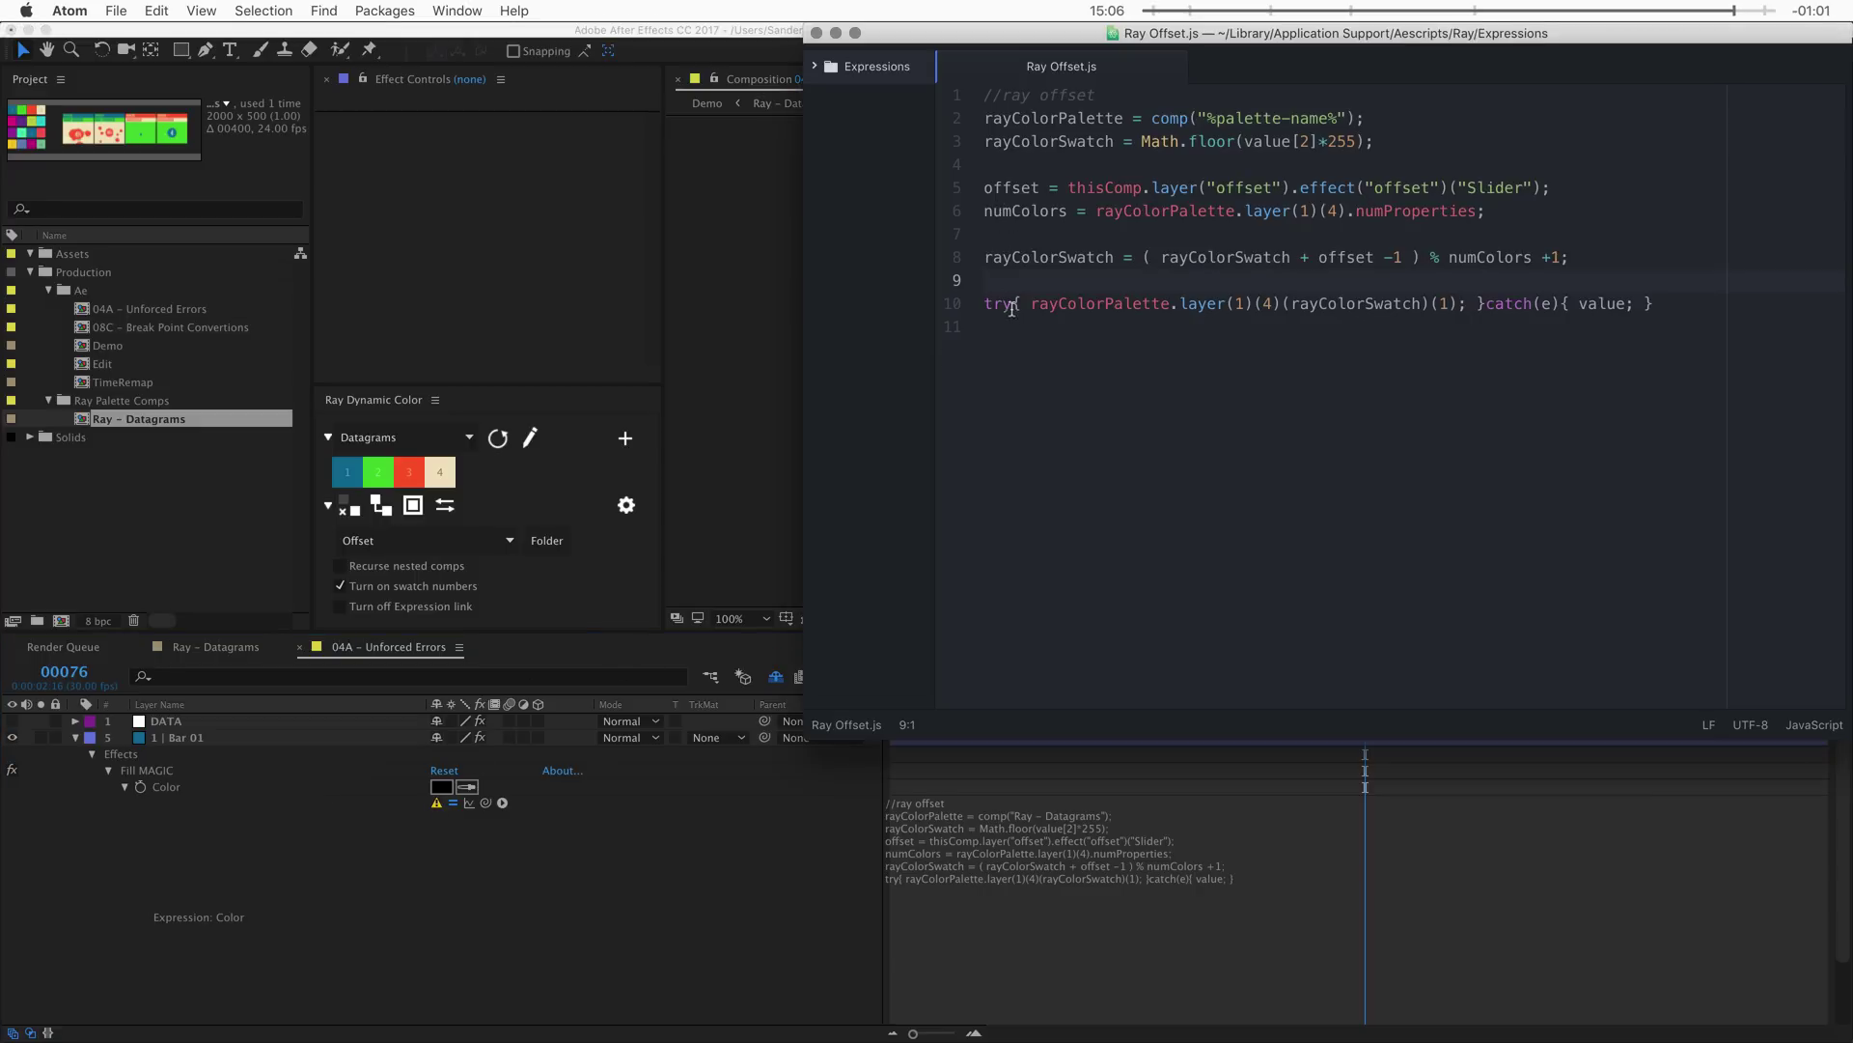
{"action": "left_click", "coordinate": [1027, 305]}
{"action": "key", "text": "super+shift+Left"}
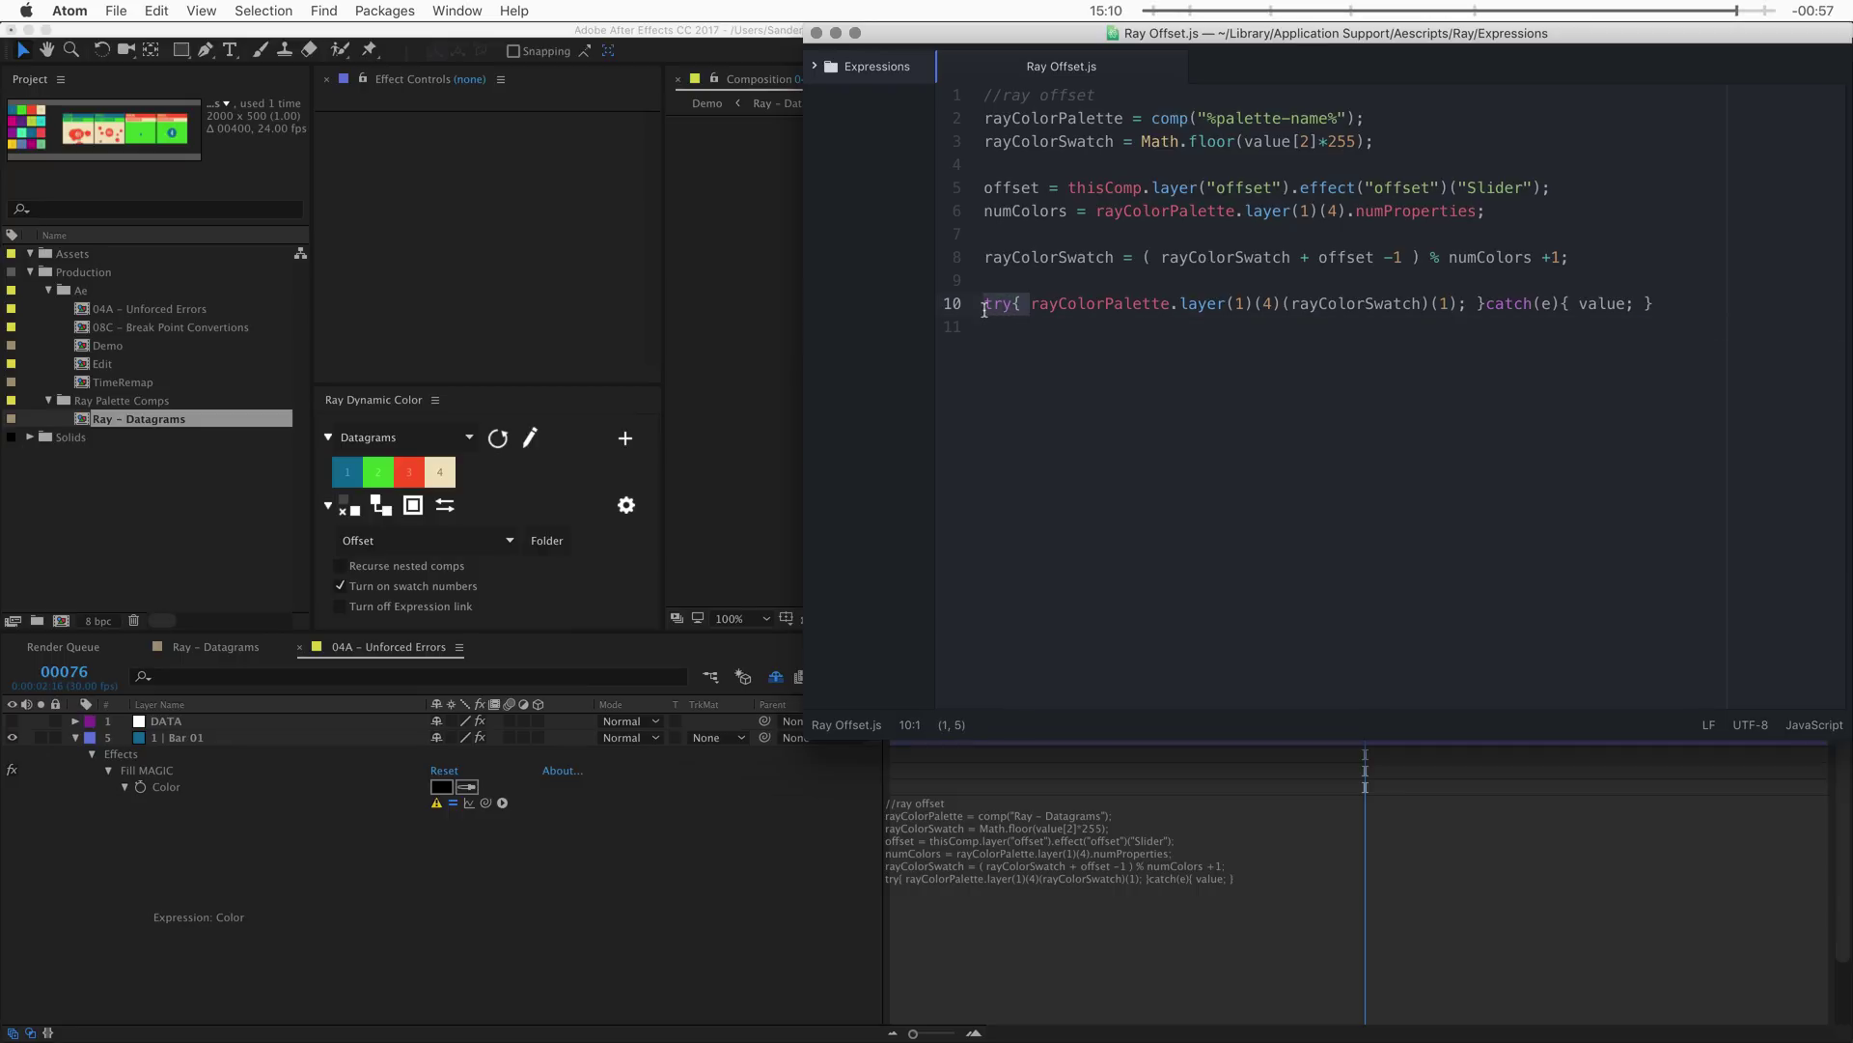
{"action": "left_click", "coordinate": [996, 316]}
{"action": "left_click_drag", "start_coordinate": [985, 305], "coordinate": [1011, 305]}
{"action": "left_click", "coordinate": [984, 505]}
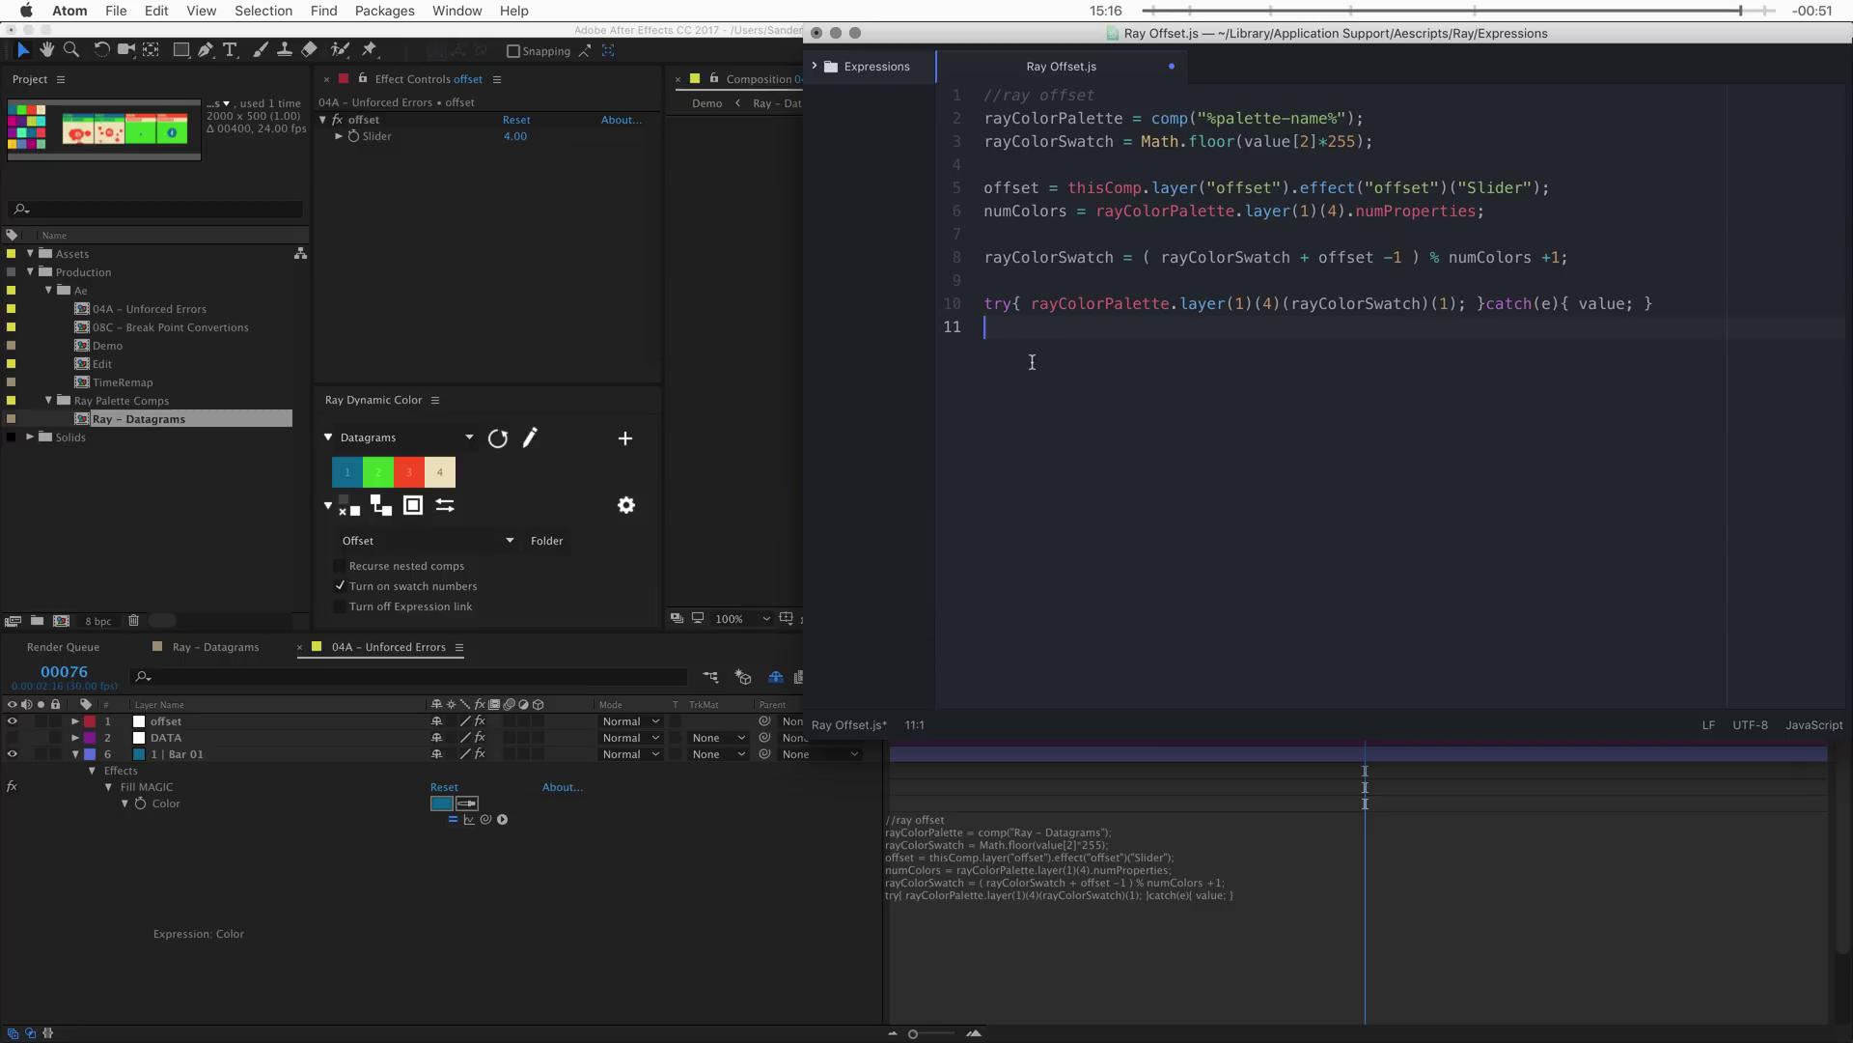
{"action": "key", "text": "Return"}
{"action": "key", "text": "super+v"}
- Move the pasted opening try{ onto its own line directly above the offset definition
{"action": "double_click", "coordinate": [999, 352]}
{"action": "left_click_drag", "start_coordinate": [995, 397], "coordinate": [984, 349]}
{"action": "double_click", "coordinate": [1060, 396]}
{"action": "left_click", "coordinate": [995, 420]}
{"action": "key", "text": "super+x"}
{"action": "left_click", "coordinate": [997, 167]}
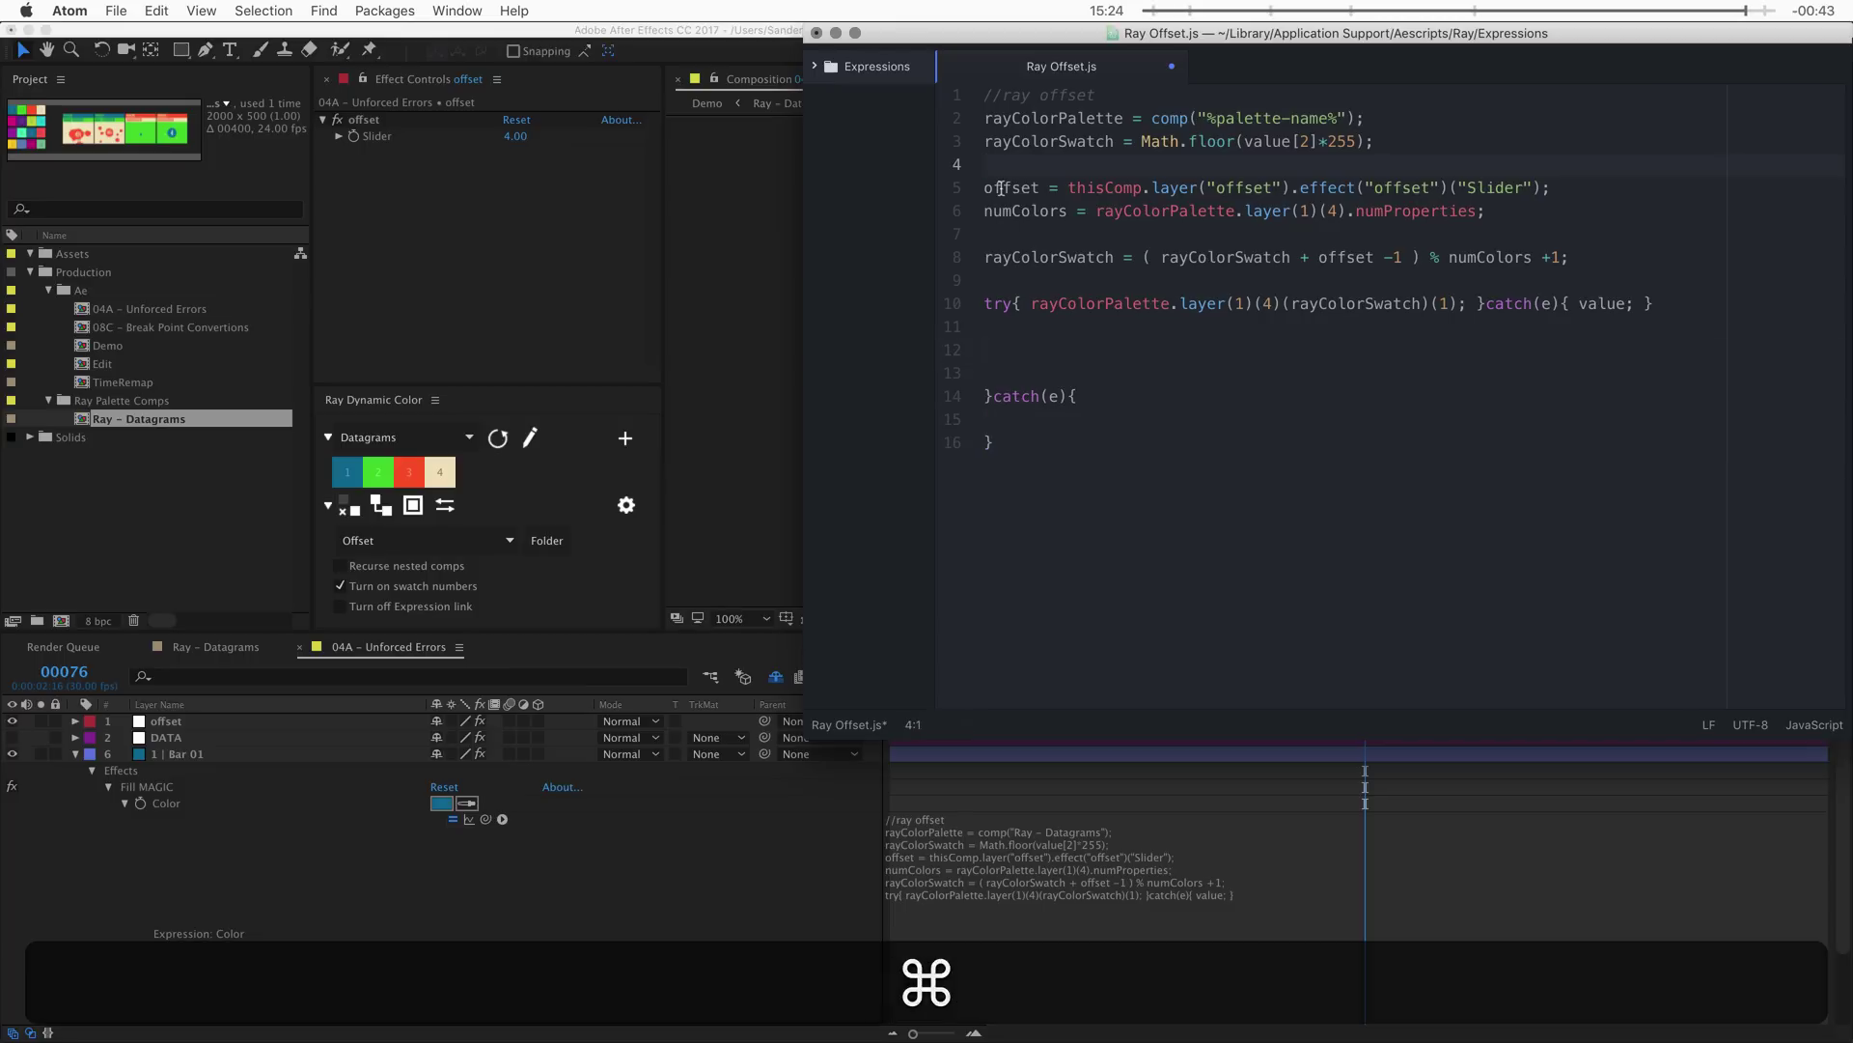
{"action": "key", "text": "Return"}
{"action": "key", "text": "super+v"}
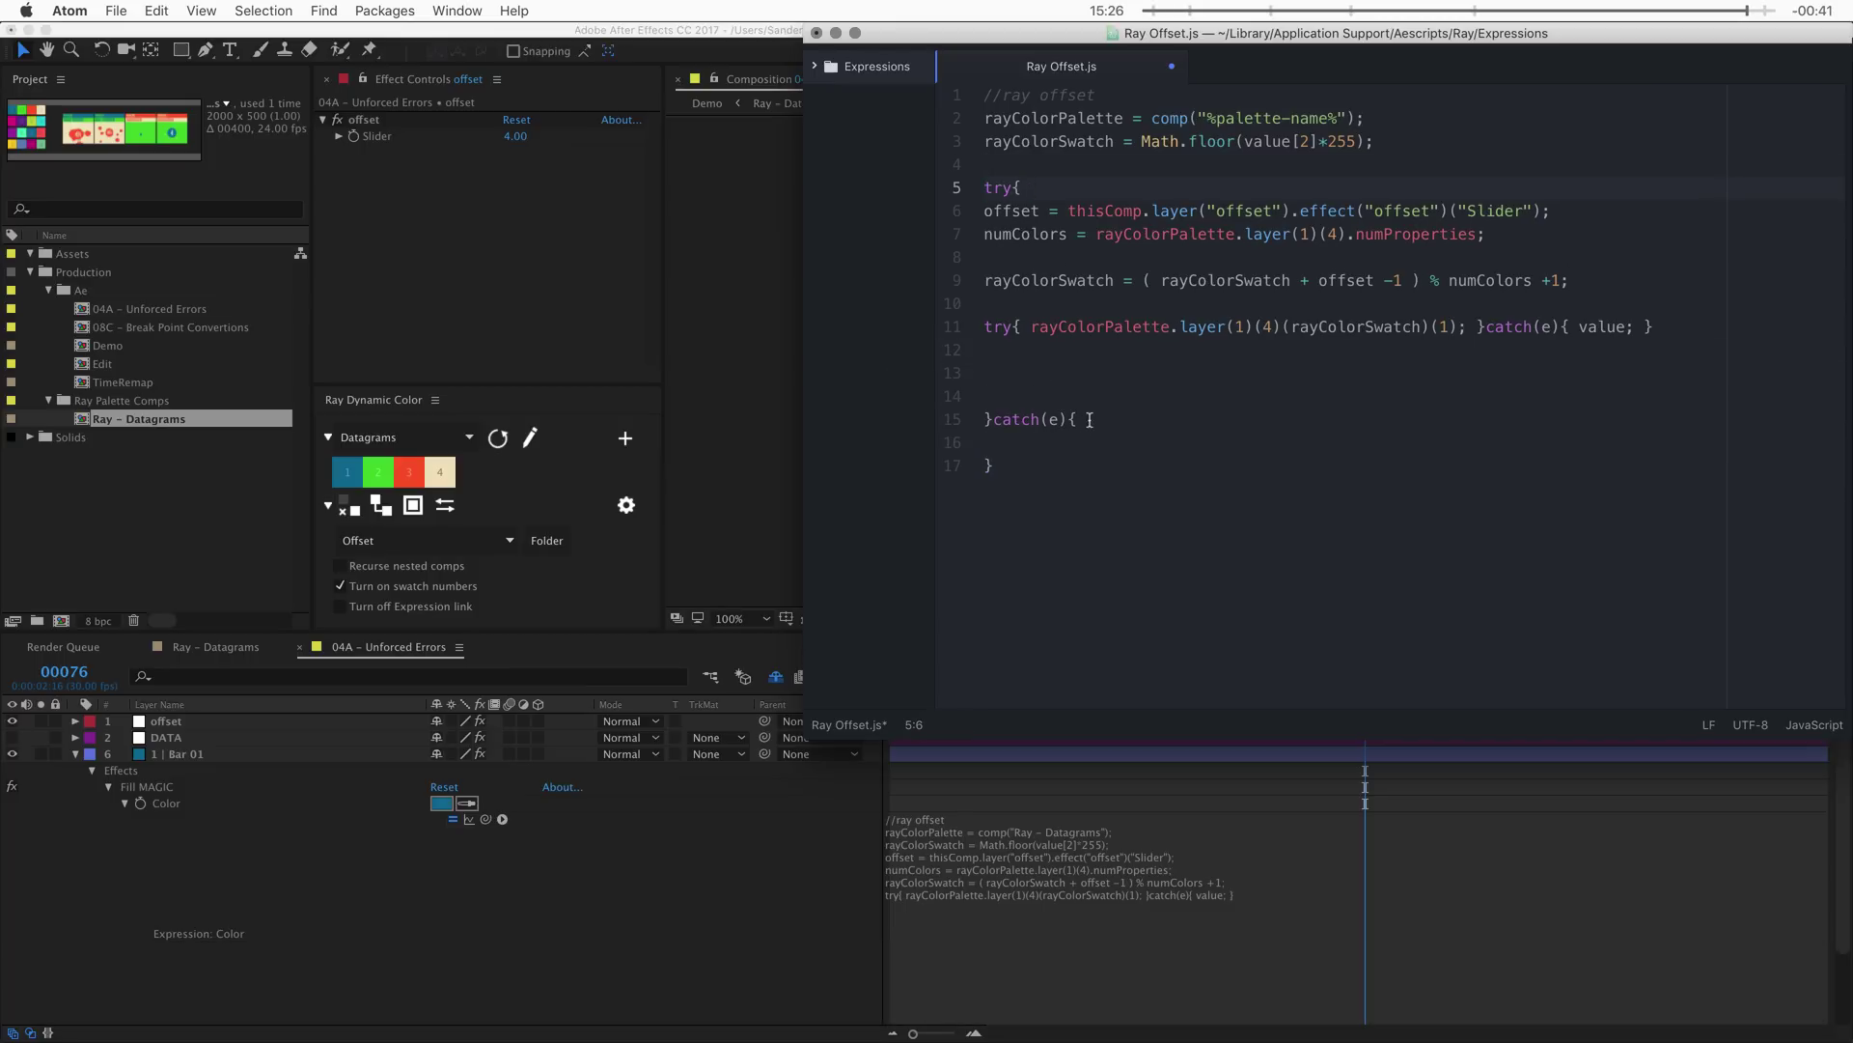
- Move the pasted }catch(e){ line to just below the rayColorSwatch reassignment
{"action": "left_click_drag", "start_coordinate": [1088, 419], "coordinate": [984, 419]}
{"action": "key", "text": "super+x"}
{"action": "left_click", "coordinate": [1021, 306]}
{"action": "key", "text": "Return"}
{"action": "key", "text": "Return"}
{"action": "key", "text": "Up"}
{"action": "key", "text": "Up"}
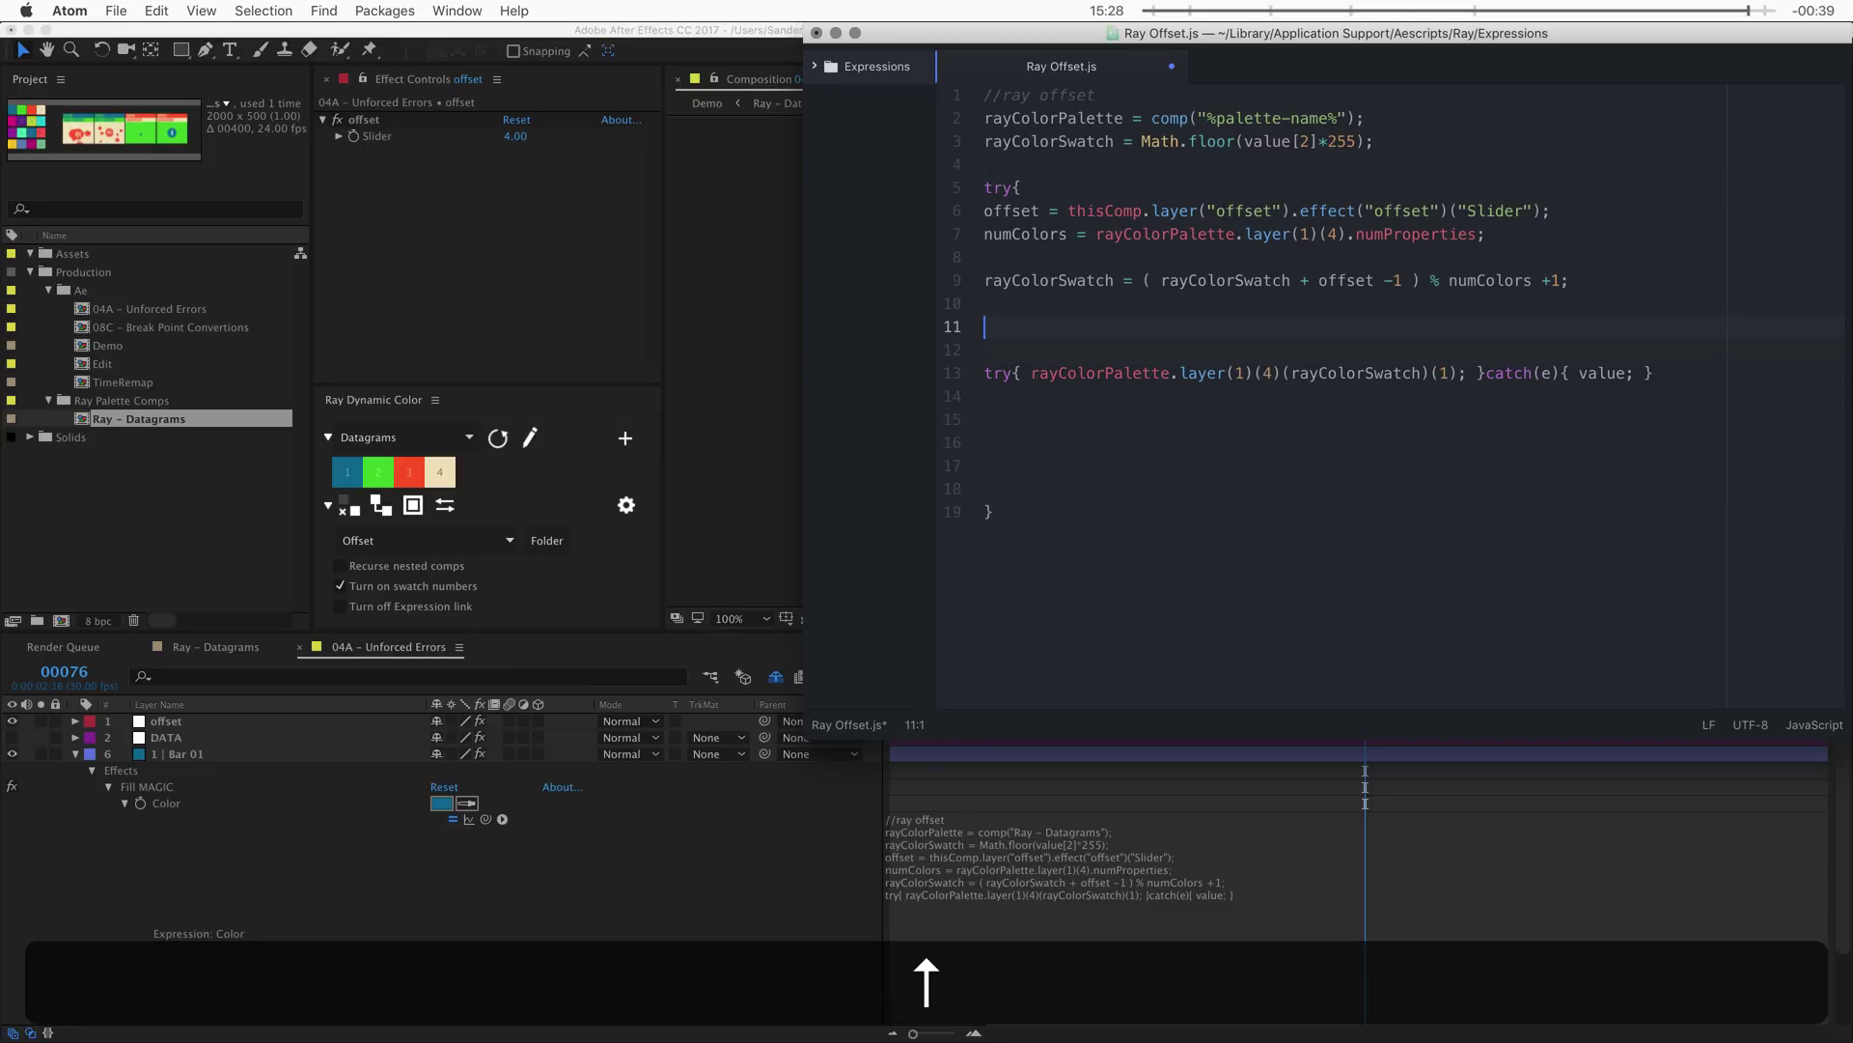
{"action": "key", "text": "super+v"}
- Move the leftover closing brace up to close the catch block just above the final try line
{"action": "left_click", "coordinate": [1004, 442]}
{"action": "left_click_drag", "start_coordinate": [1012, 526], "coordinate": [981, 512]}
{"action": "key", "text": "super+x"}
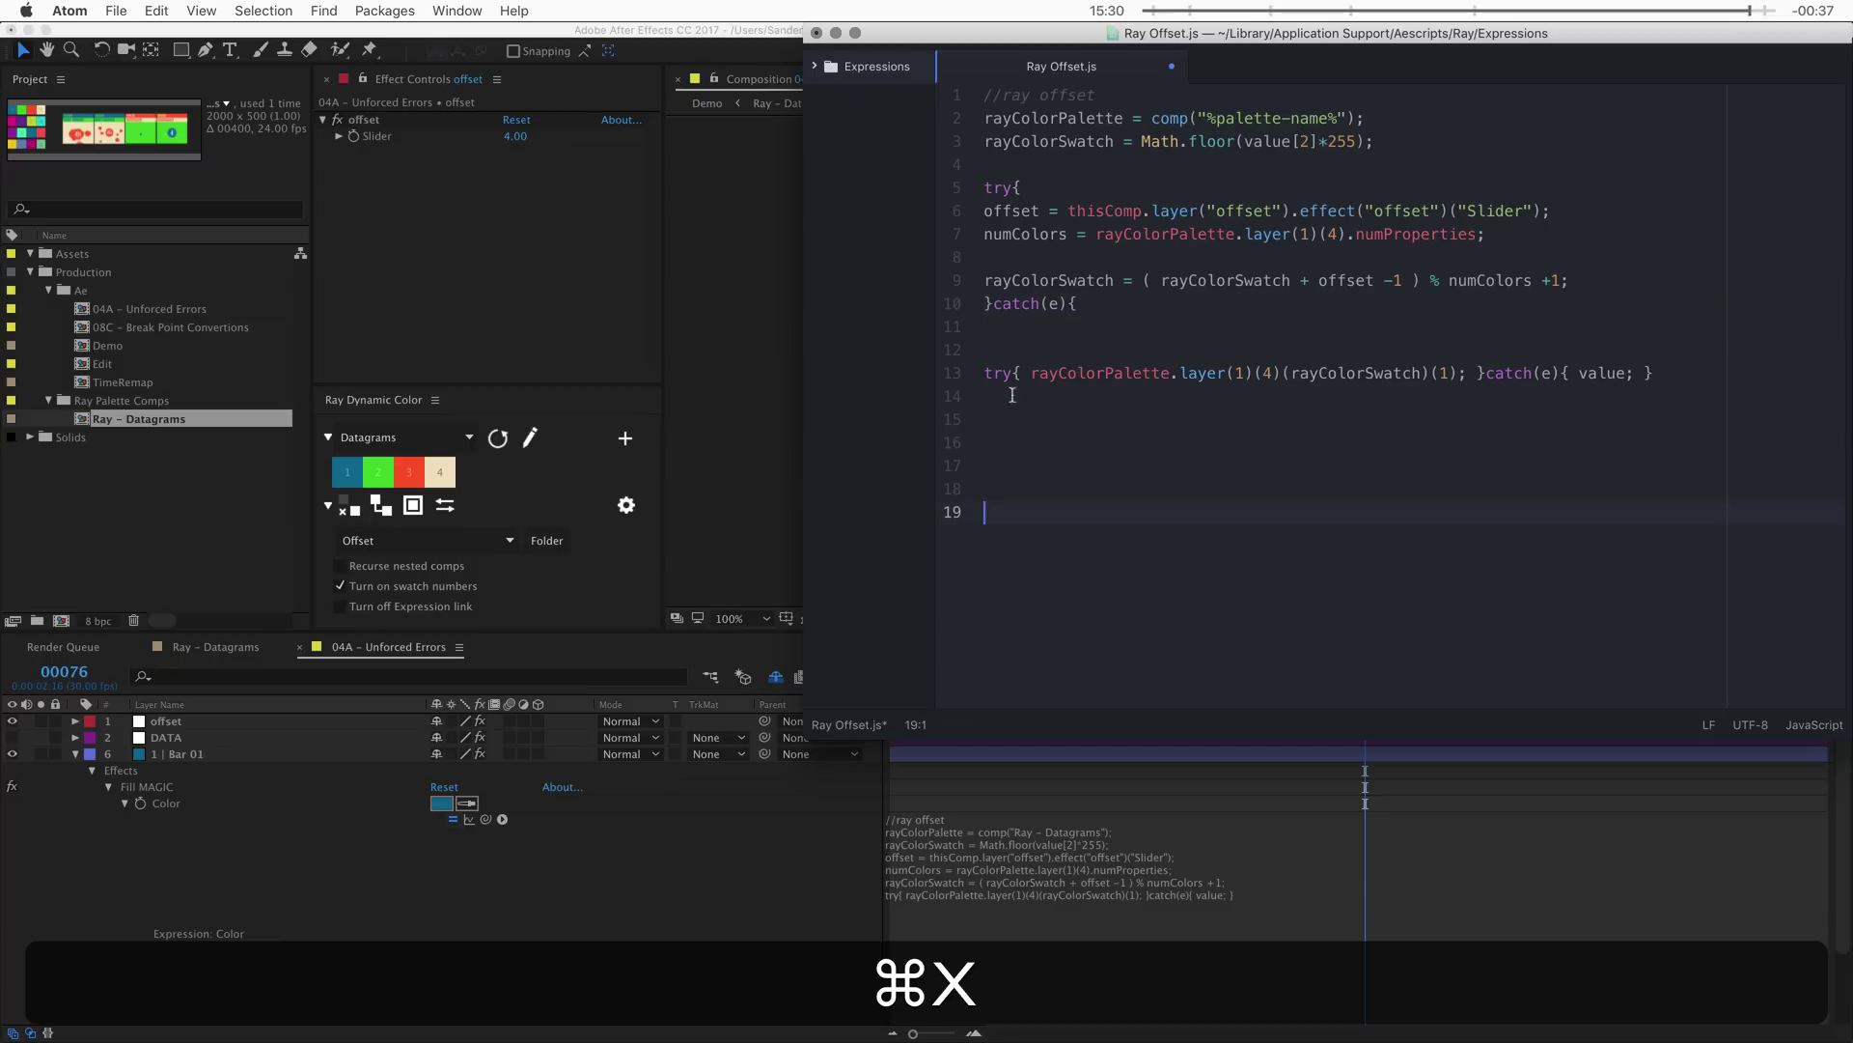
{"action": "left_click", "coordinate": [1009, 349]}
{"action": "key", "text": "super+v"}
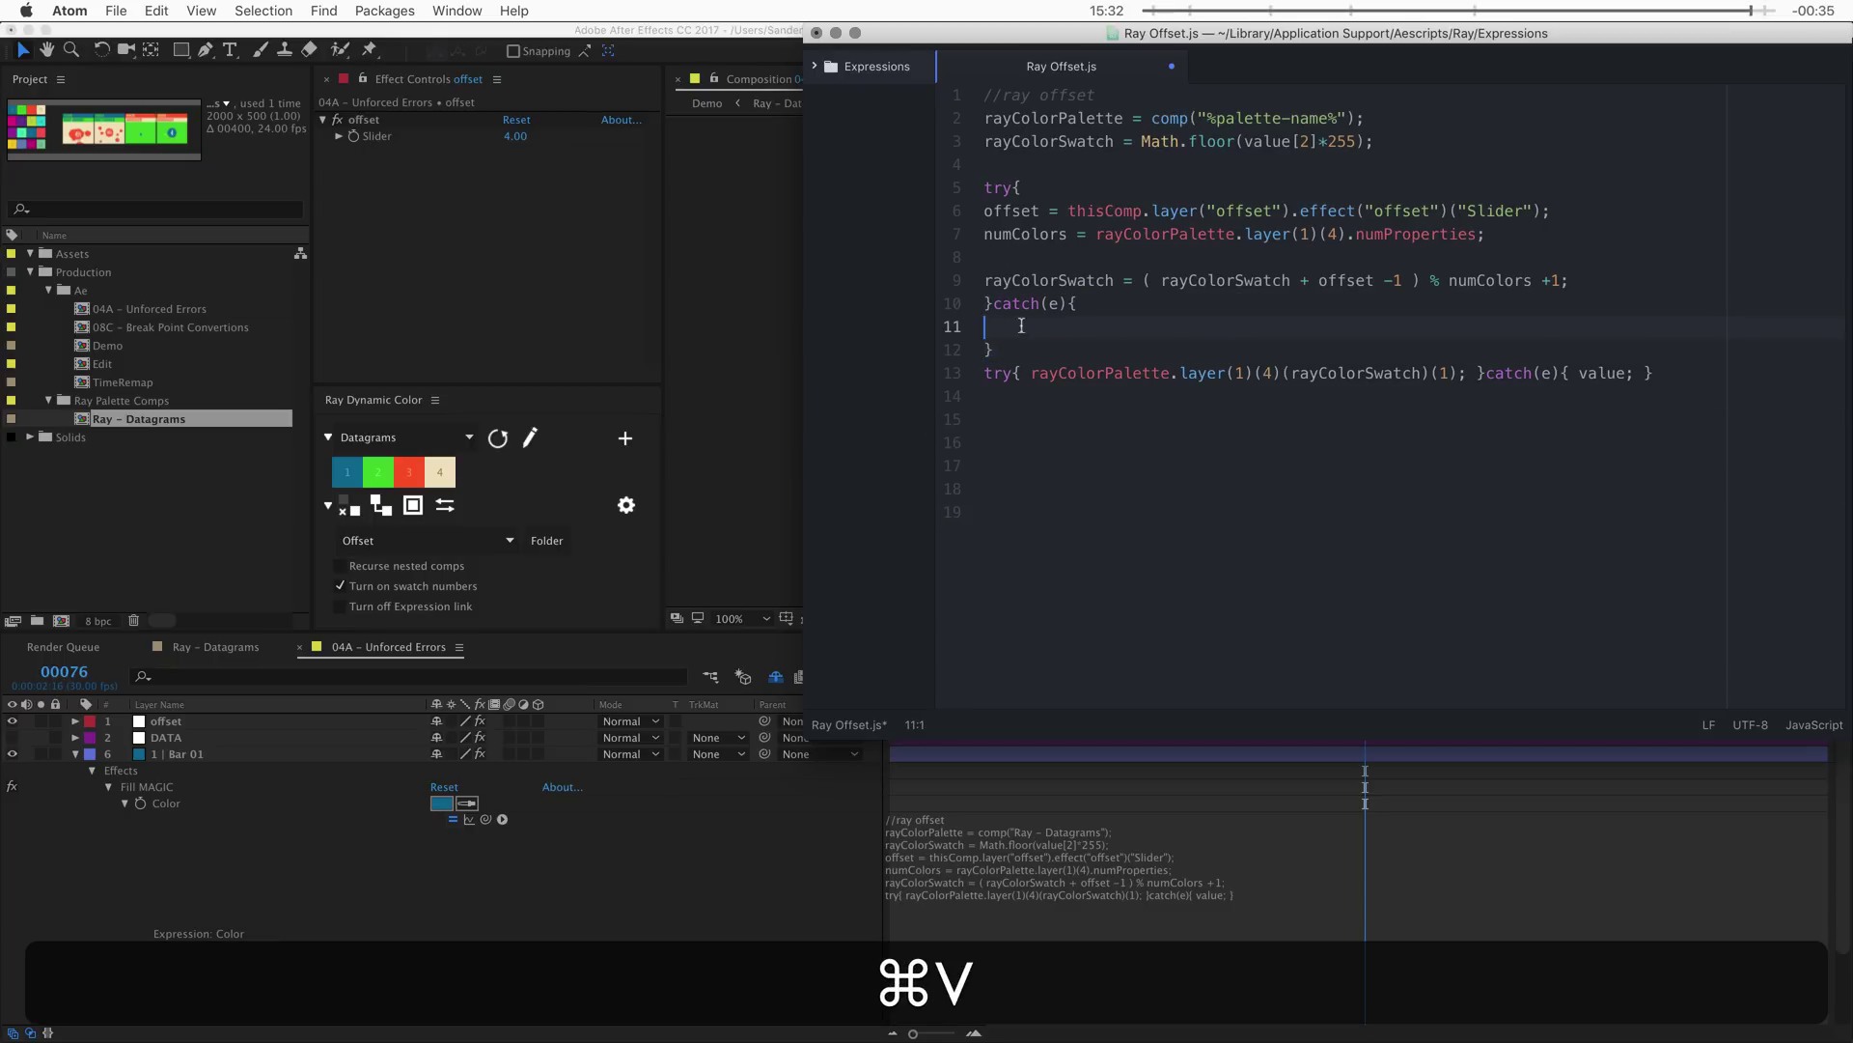
- Fill the empty catch block with rayColorSwatch; and save Ray Offset.js
{"action": "double_click", "coordinate": [1046, 282]}
{"action": "key", "text": "super+c"}
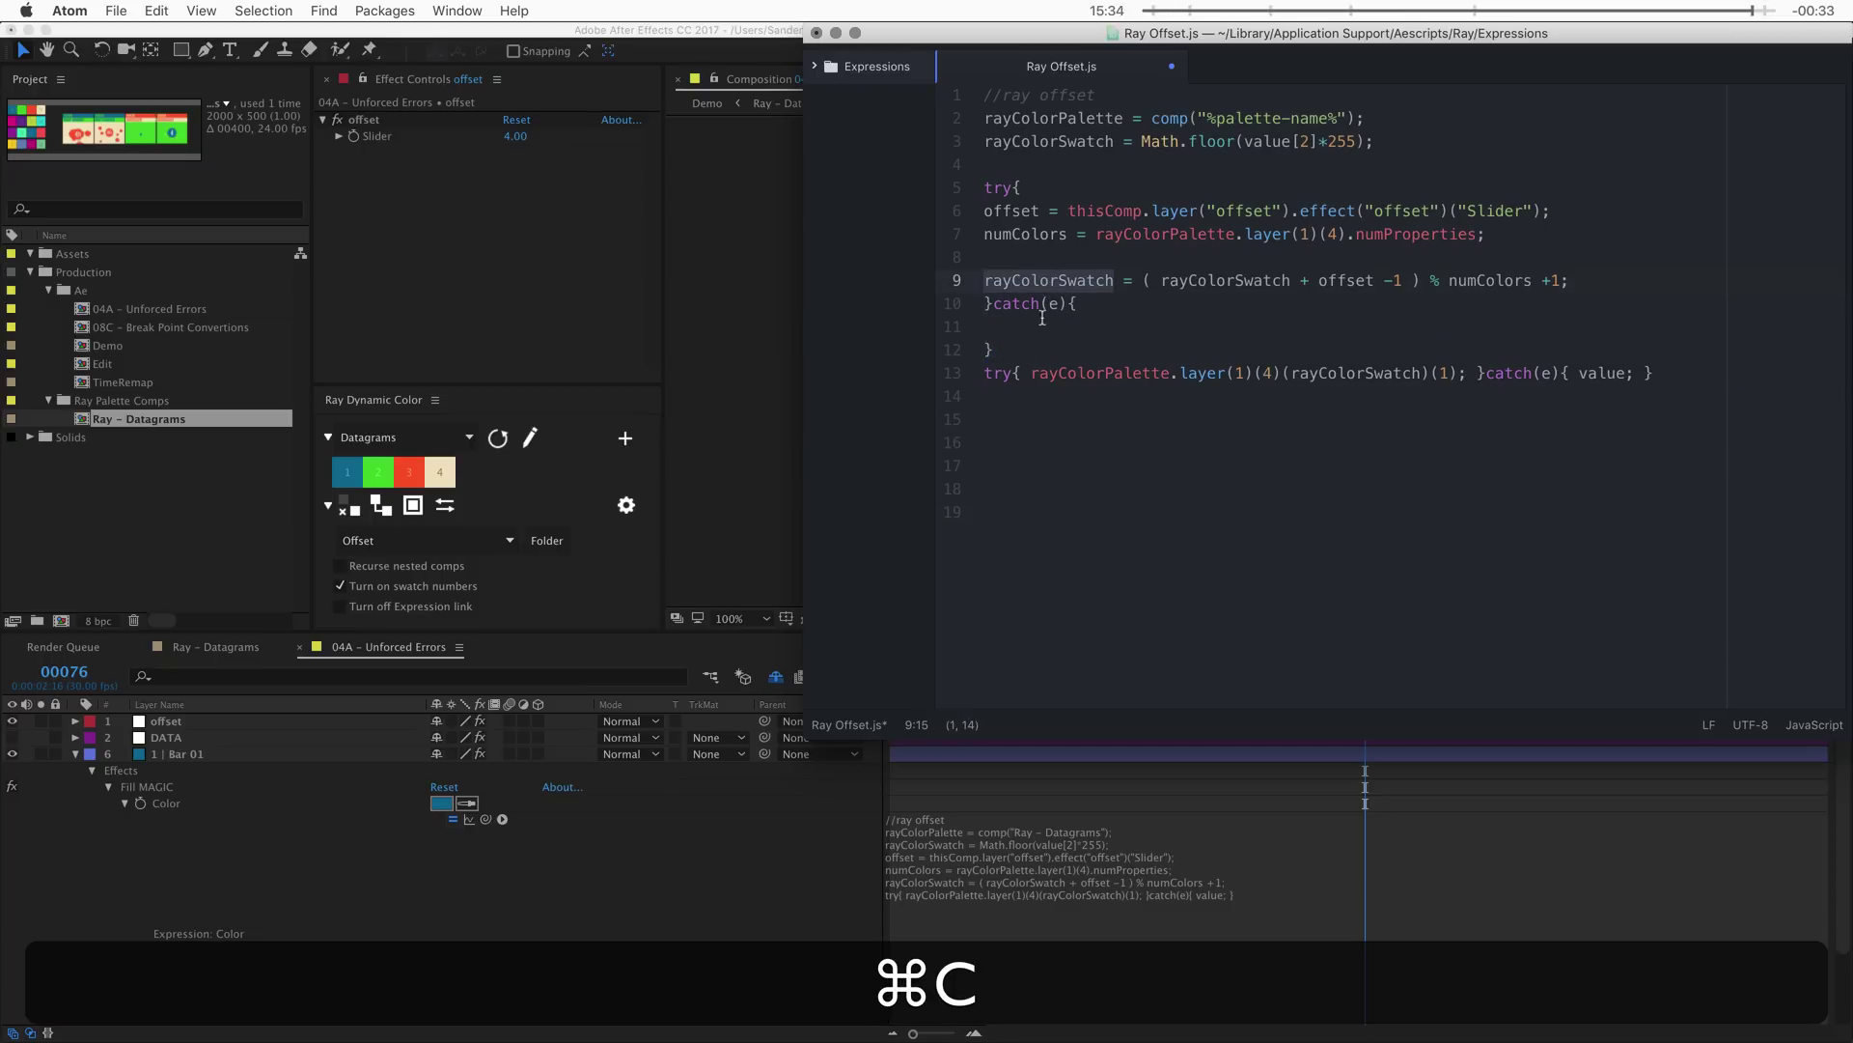
{"action": "left_click", "coordinate": [1044, 325]}
{"action": "key", "text": "super+v"}
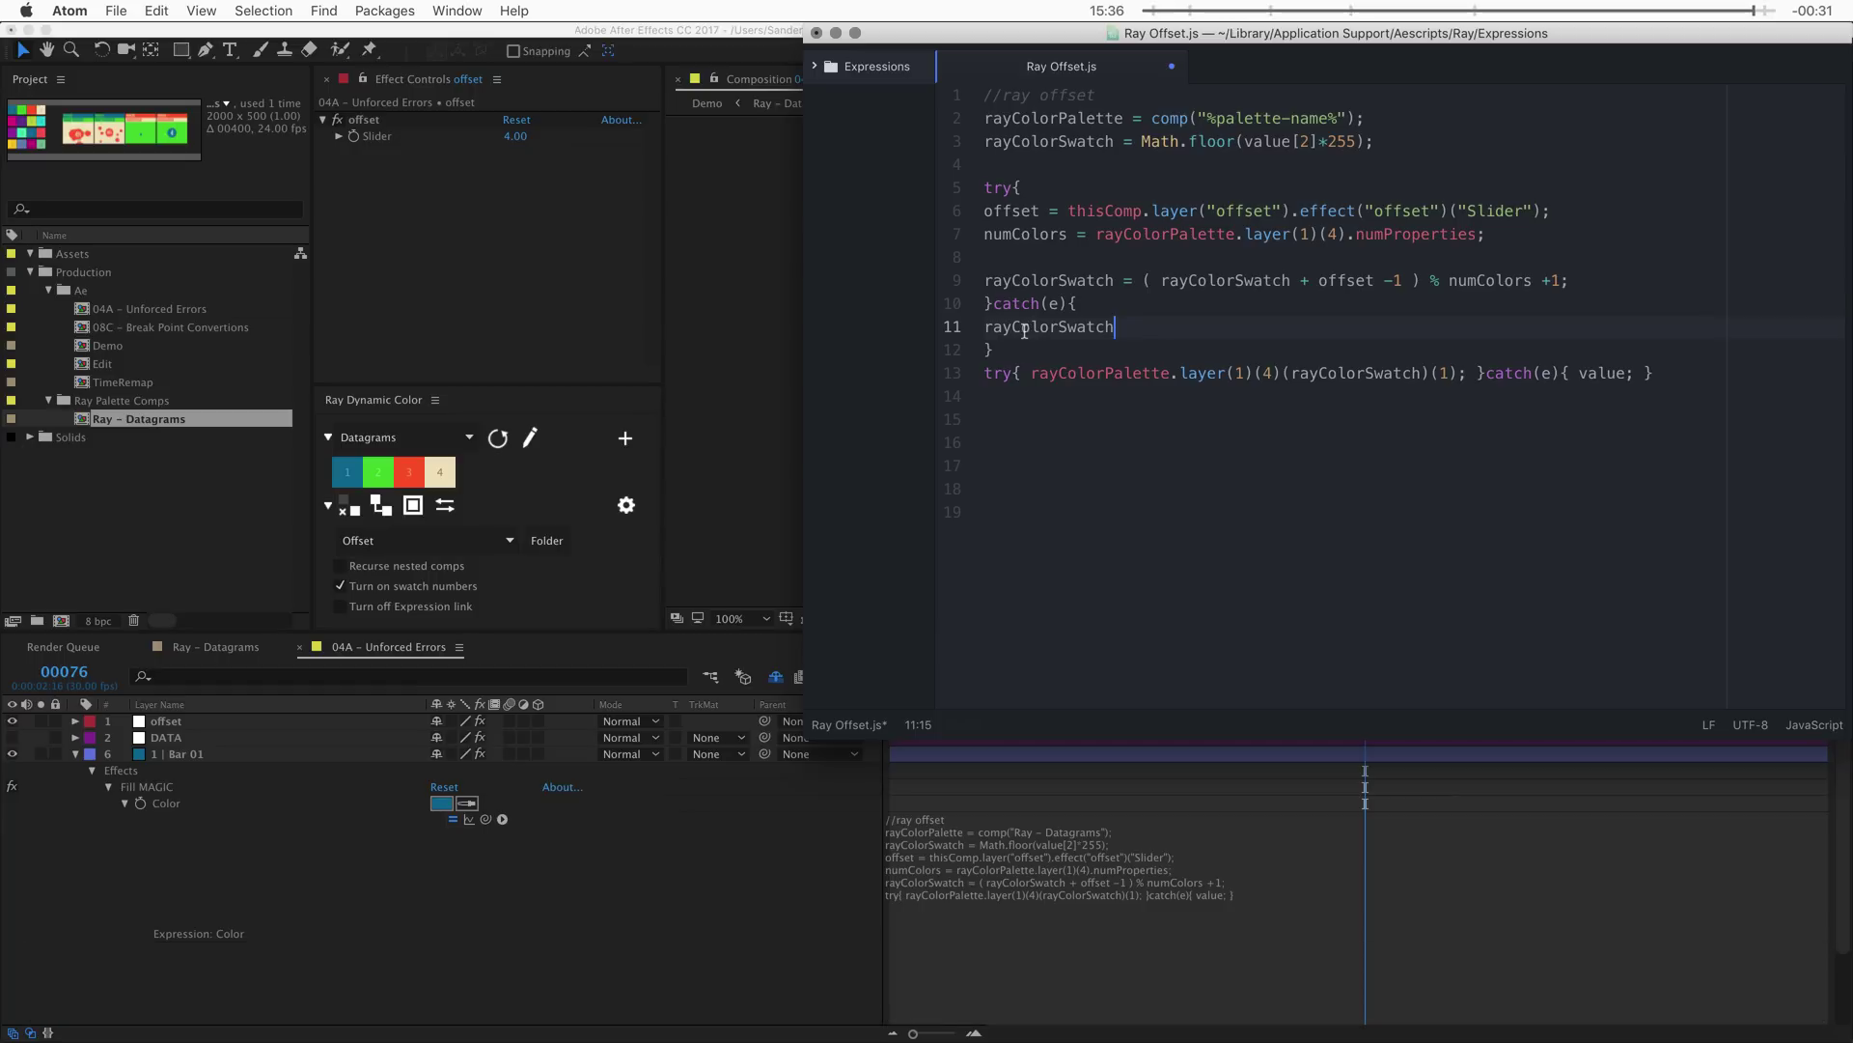
{"action": "type", "text": ";"}
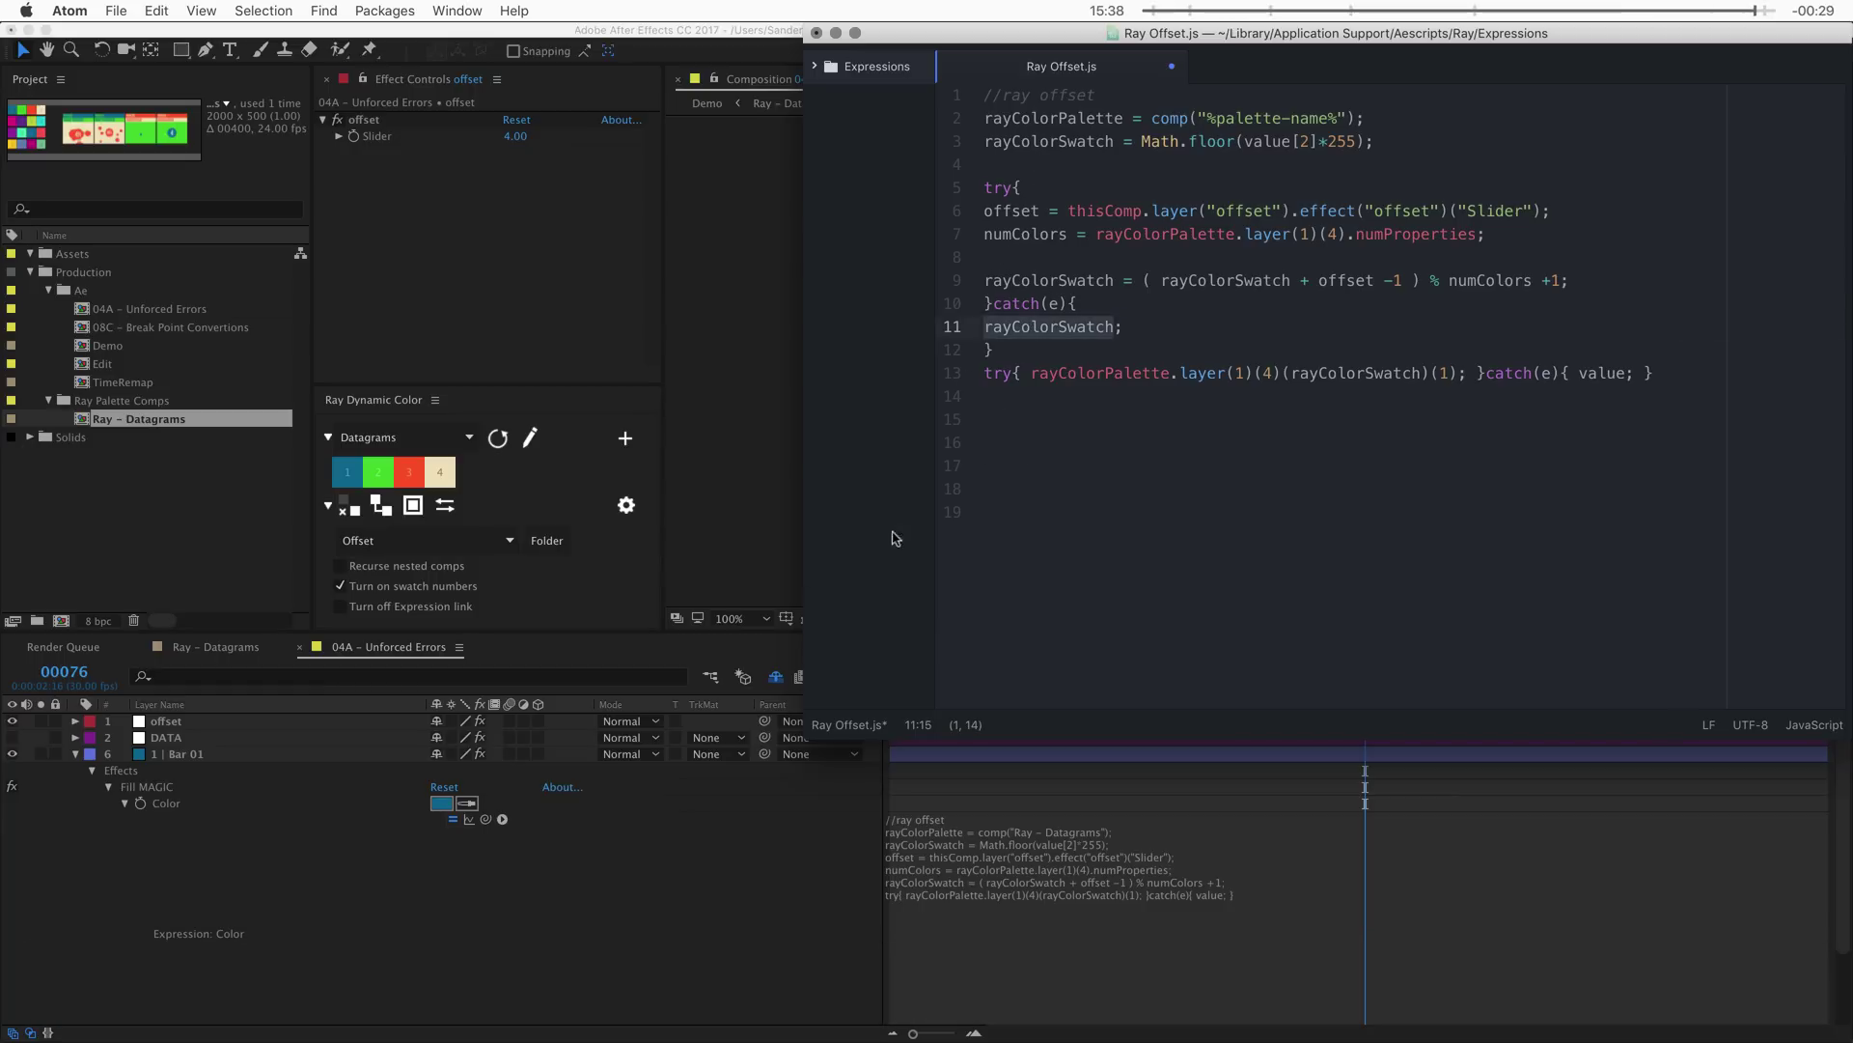
{"action": "key", "text": "super+s"}
- Copy everything from the first try{ to the last line and paste it over the matching lines of Bar 01's Color expression in After Effects
{"action": "left_click", "coordinate": [1012, 406]}
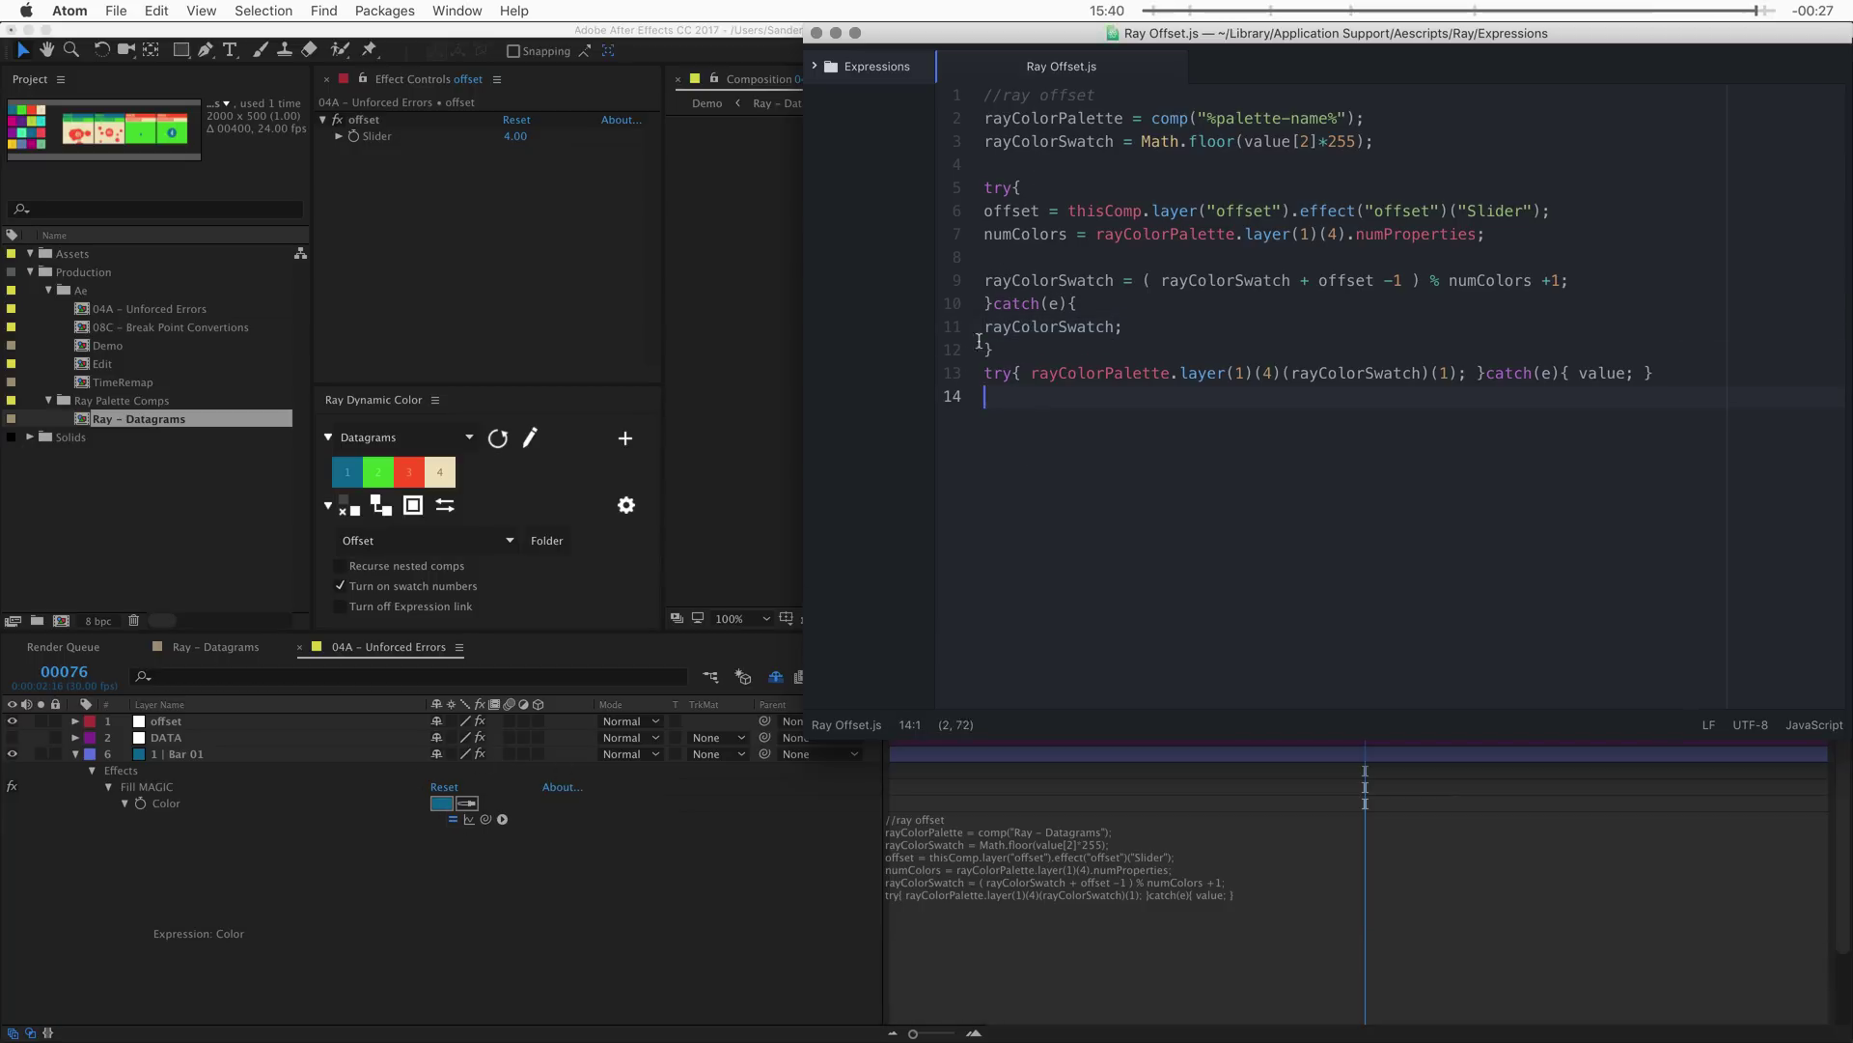
{"action": "left_click_drag", "start_coordinate": [1012, 405], "coordinate": [957, 194]}
{"action": "key", "text": "super+c"}
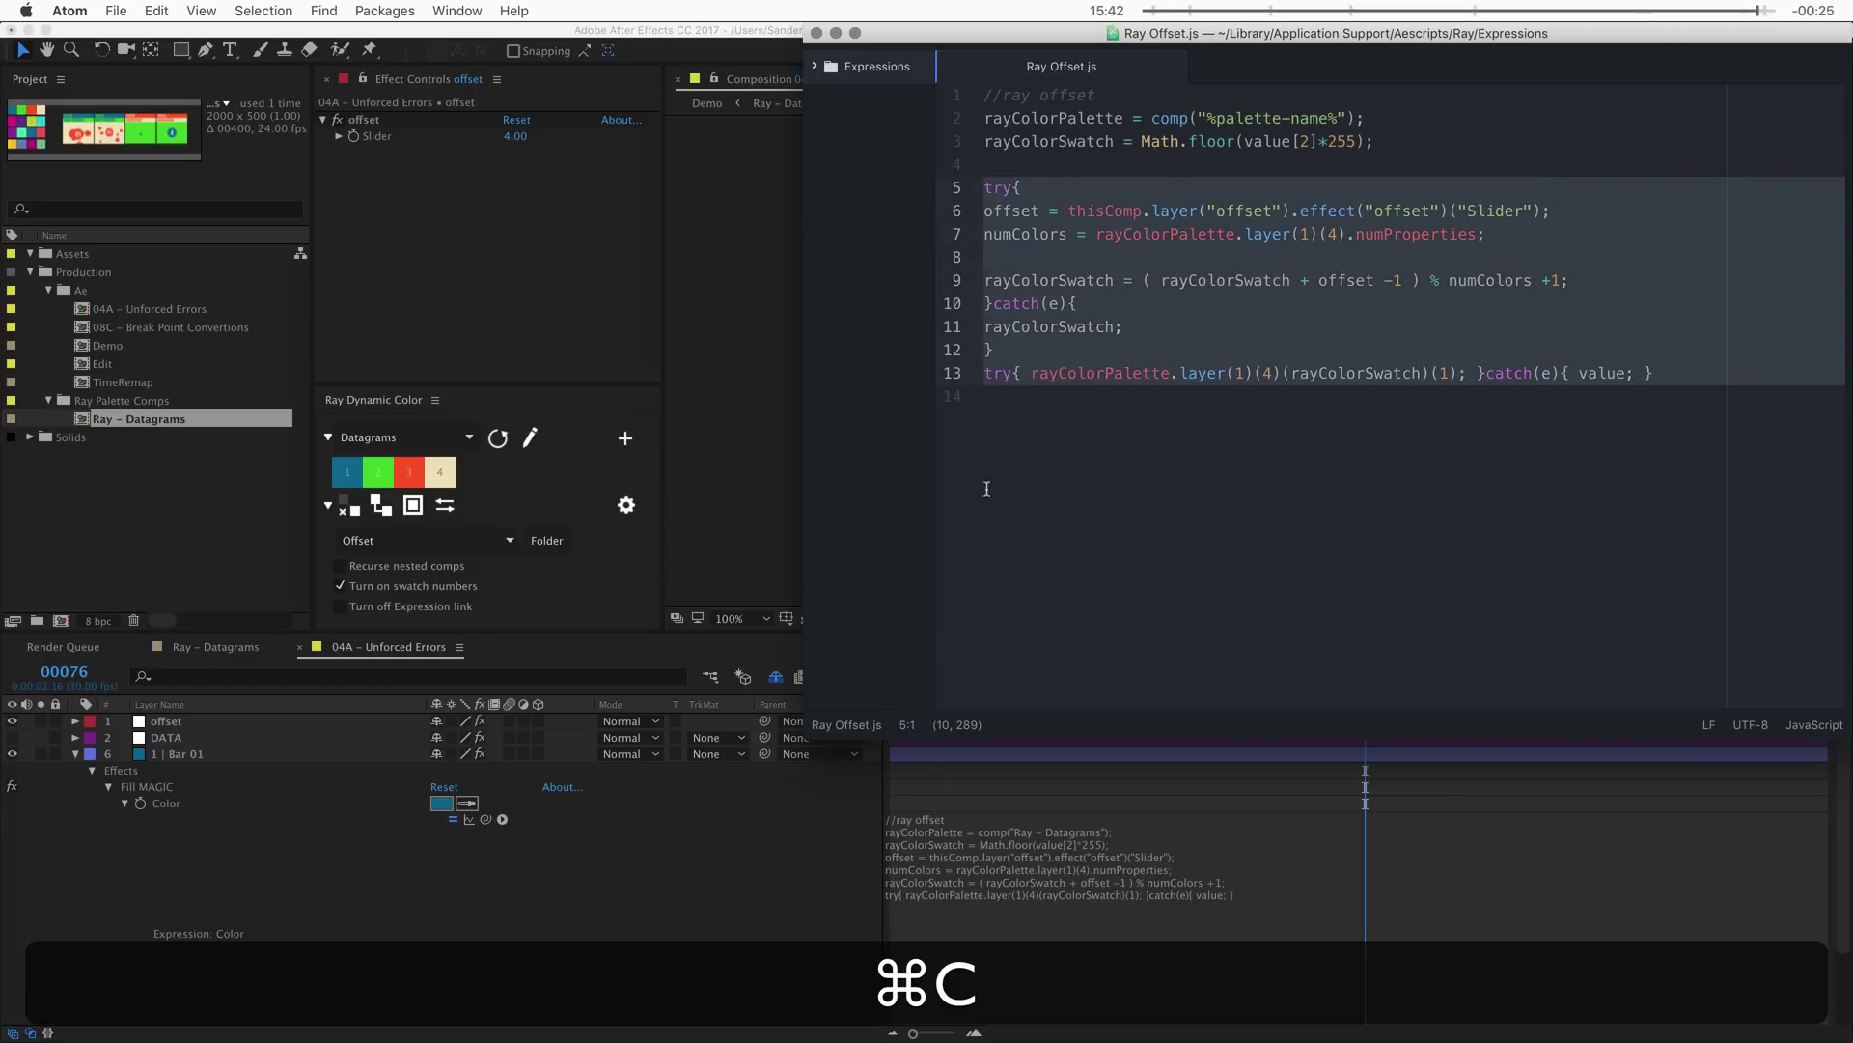
{"action": "left_click", "coordinate": [943, 880]}
{"action": "left_click", "coordinate": [945, 910]}
{"action": "left_click", "coordinate": [927, 907]}
{"action": "left_click_drag", "start_coordinate": [927, 908], "coordinate": [861, 856]}
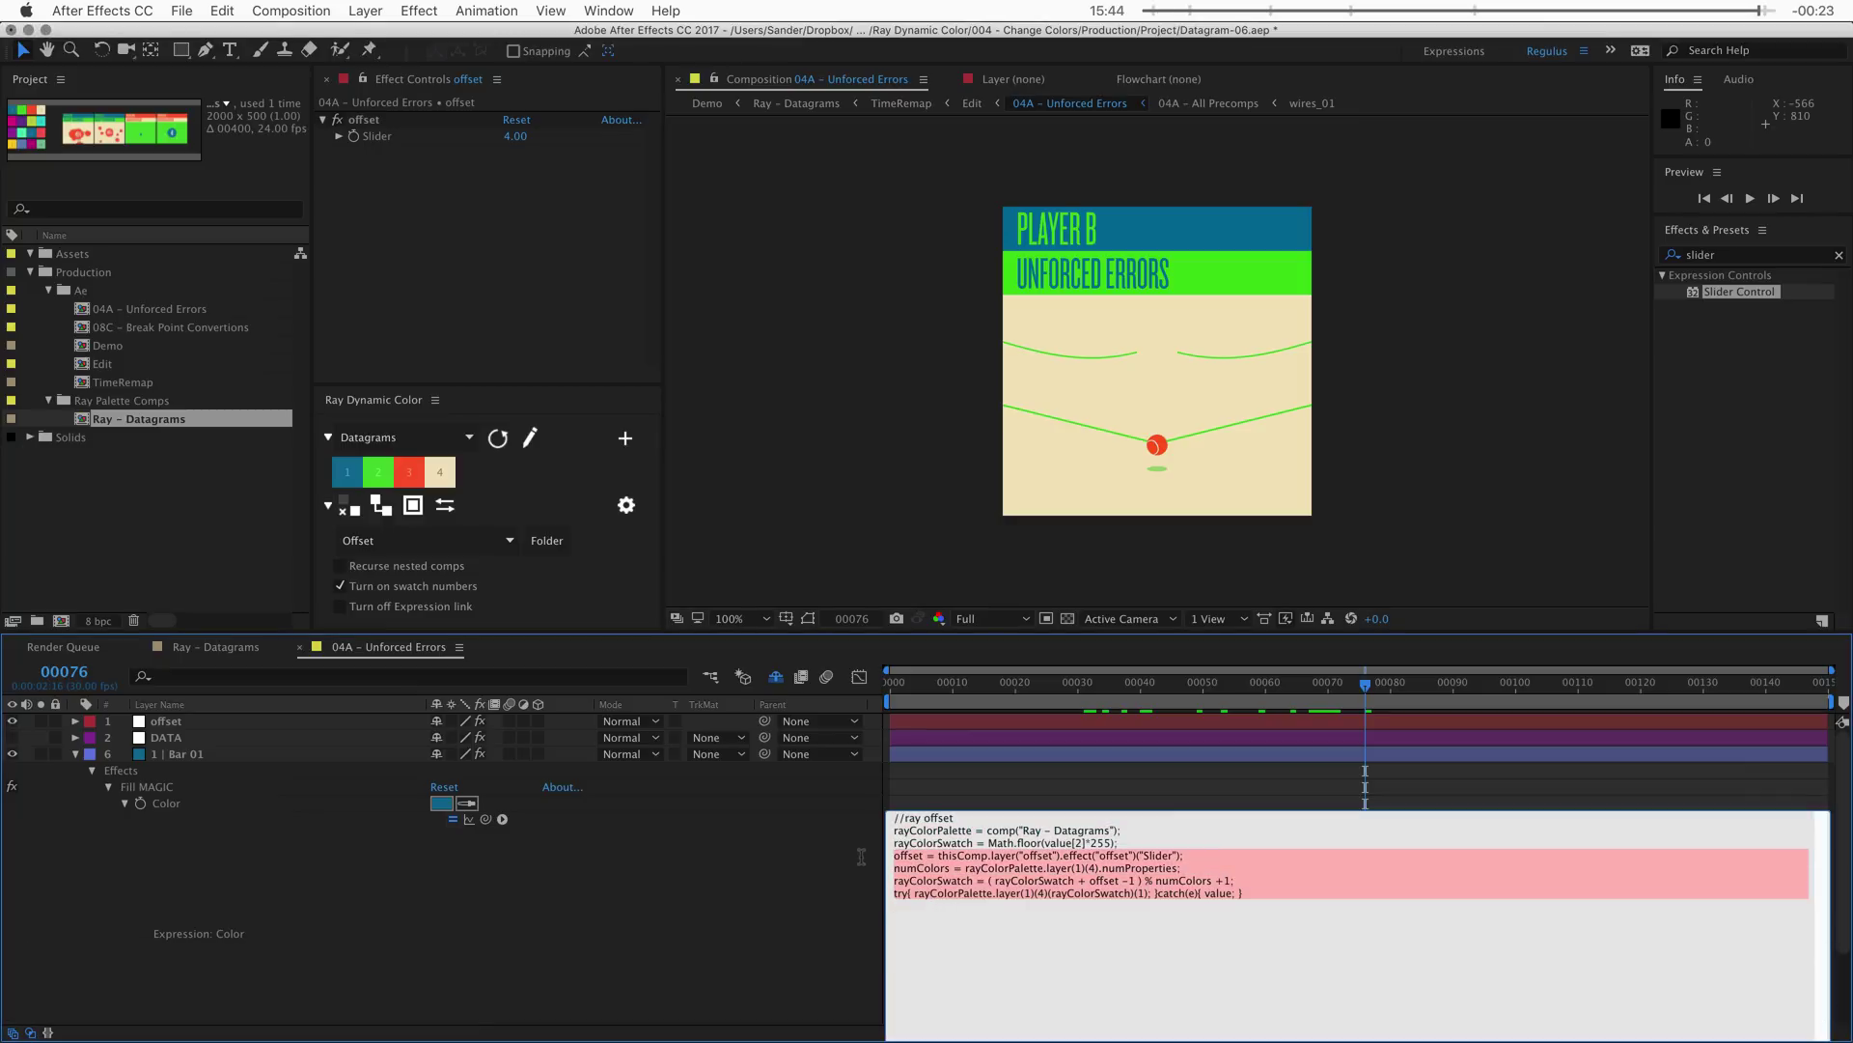
{"action": "key", "text": "super+v"}
{"action": "left_click", "coordinate": [835, 897]}
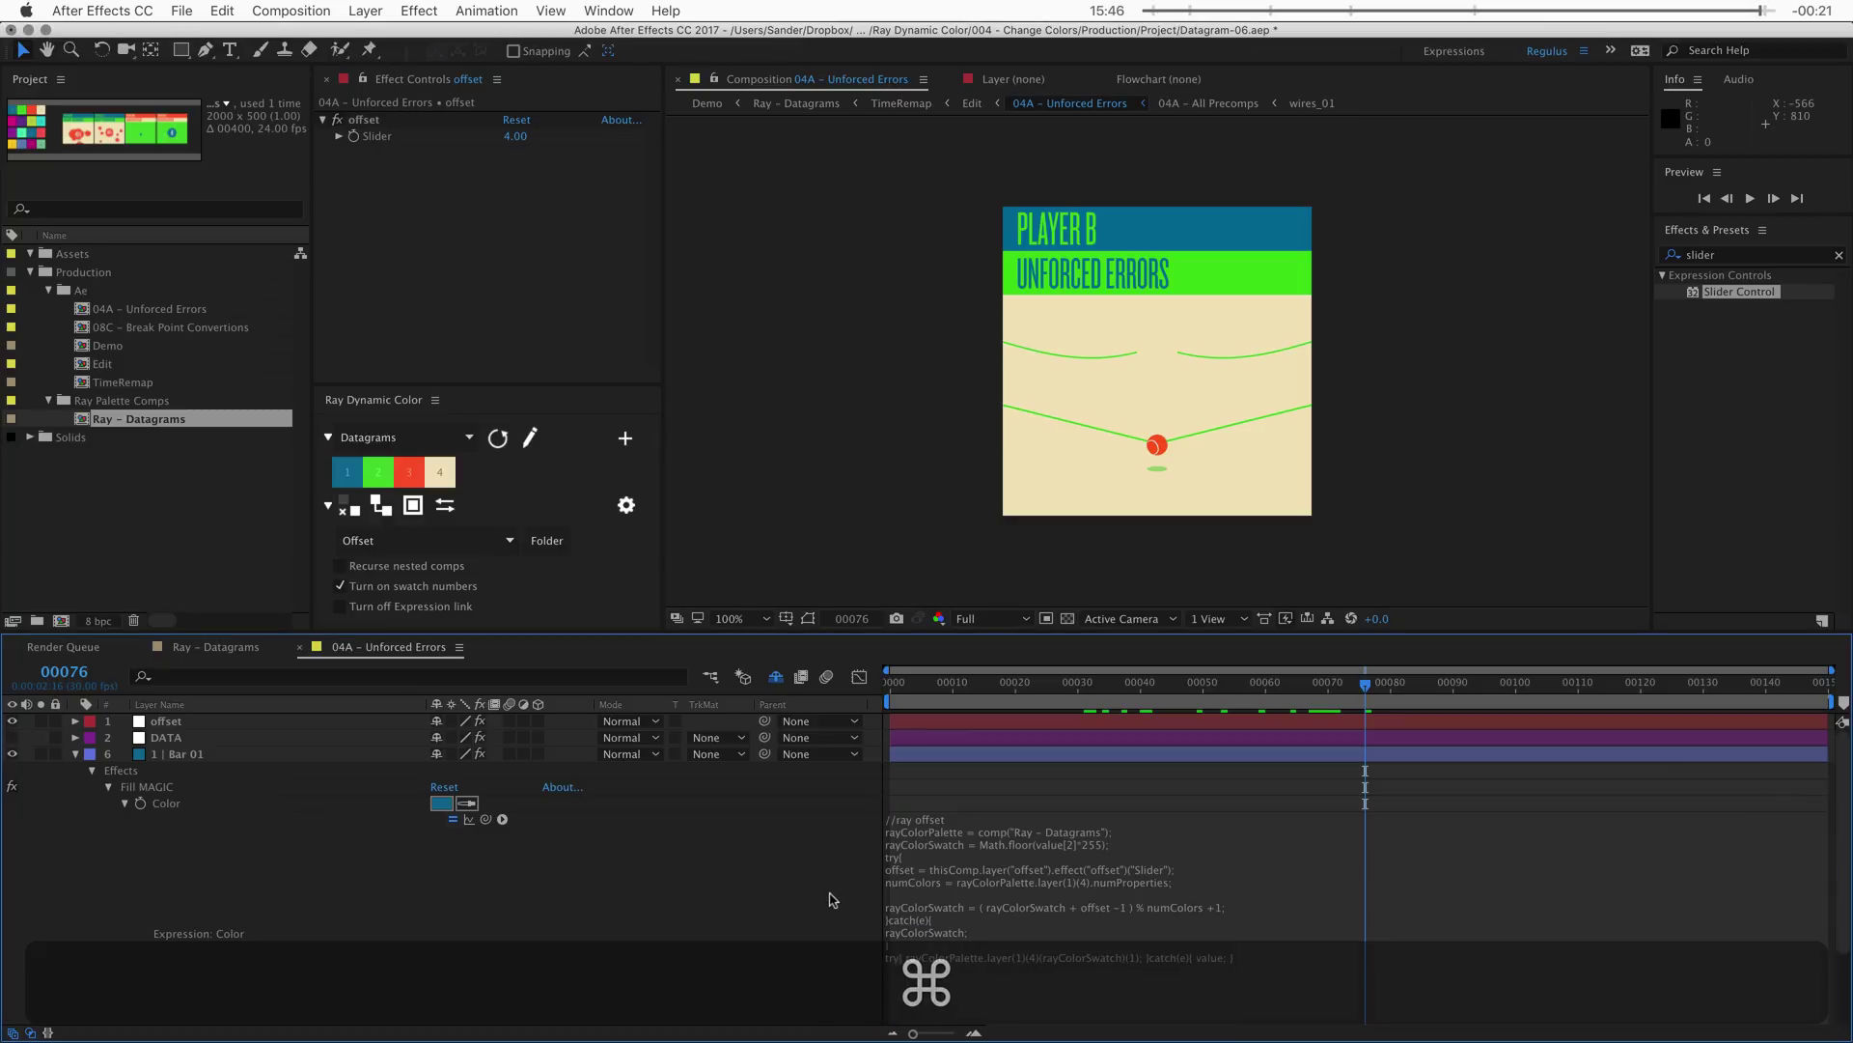
- Delete the offset layer and inspect Bar 01's underlying Fill MAGIC color value, leaving the color picker without changes
{"action": "left_click", "coordinate": [322, 722]}
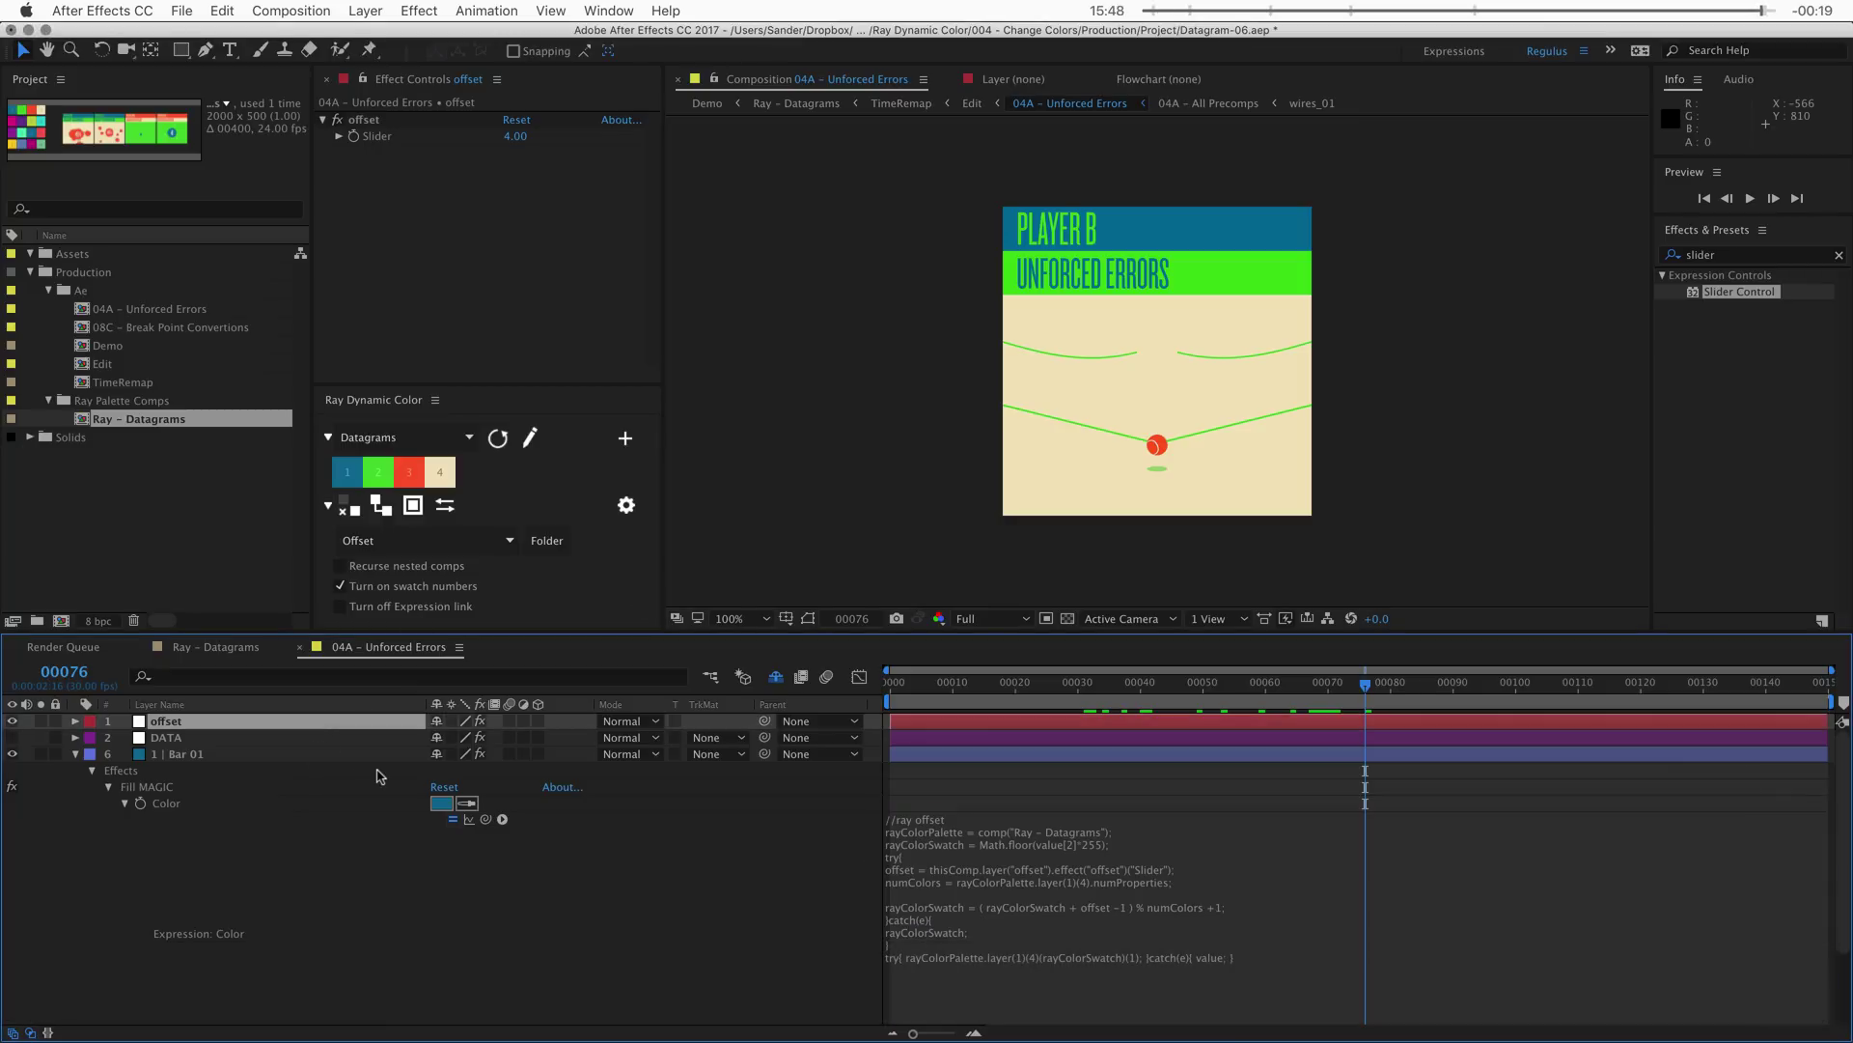
{"action": "key", "text": "Delete"}
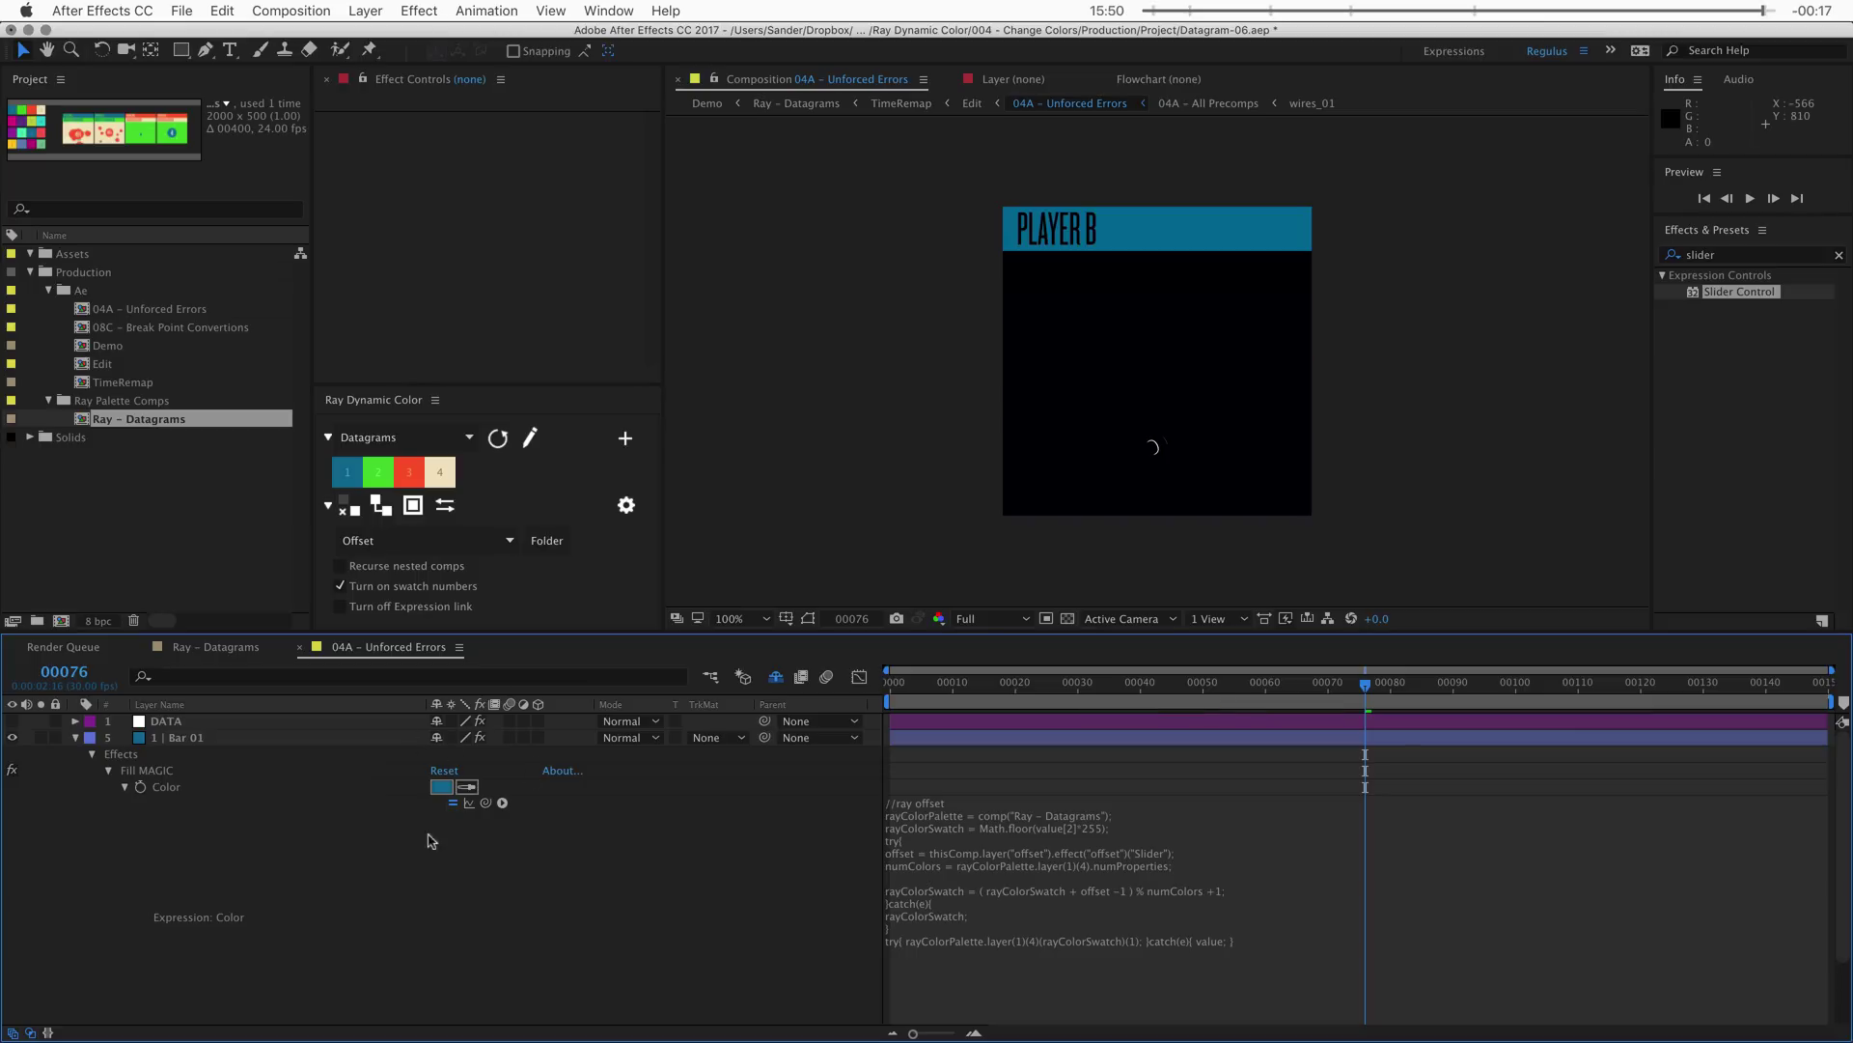
{"action": "left_click", "coordinate": [441, 787]}
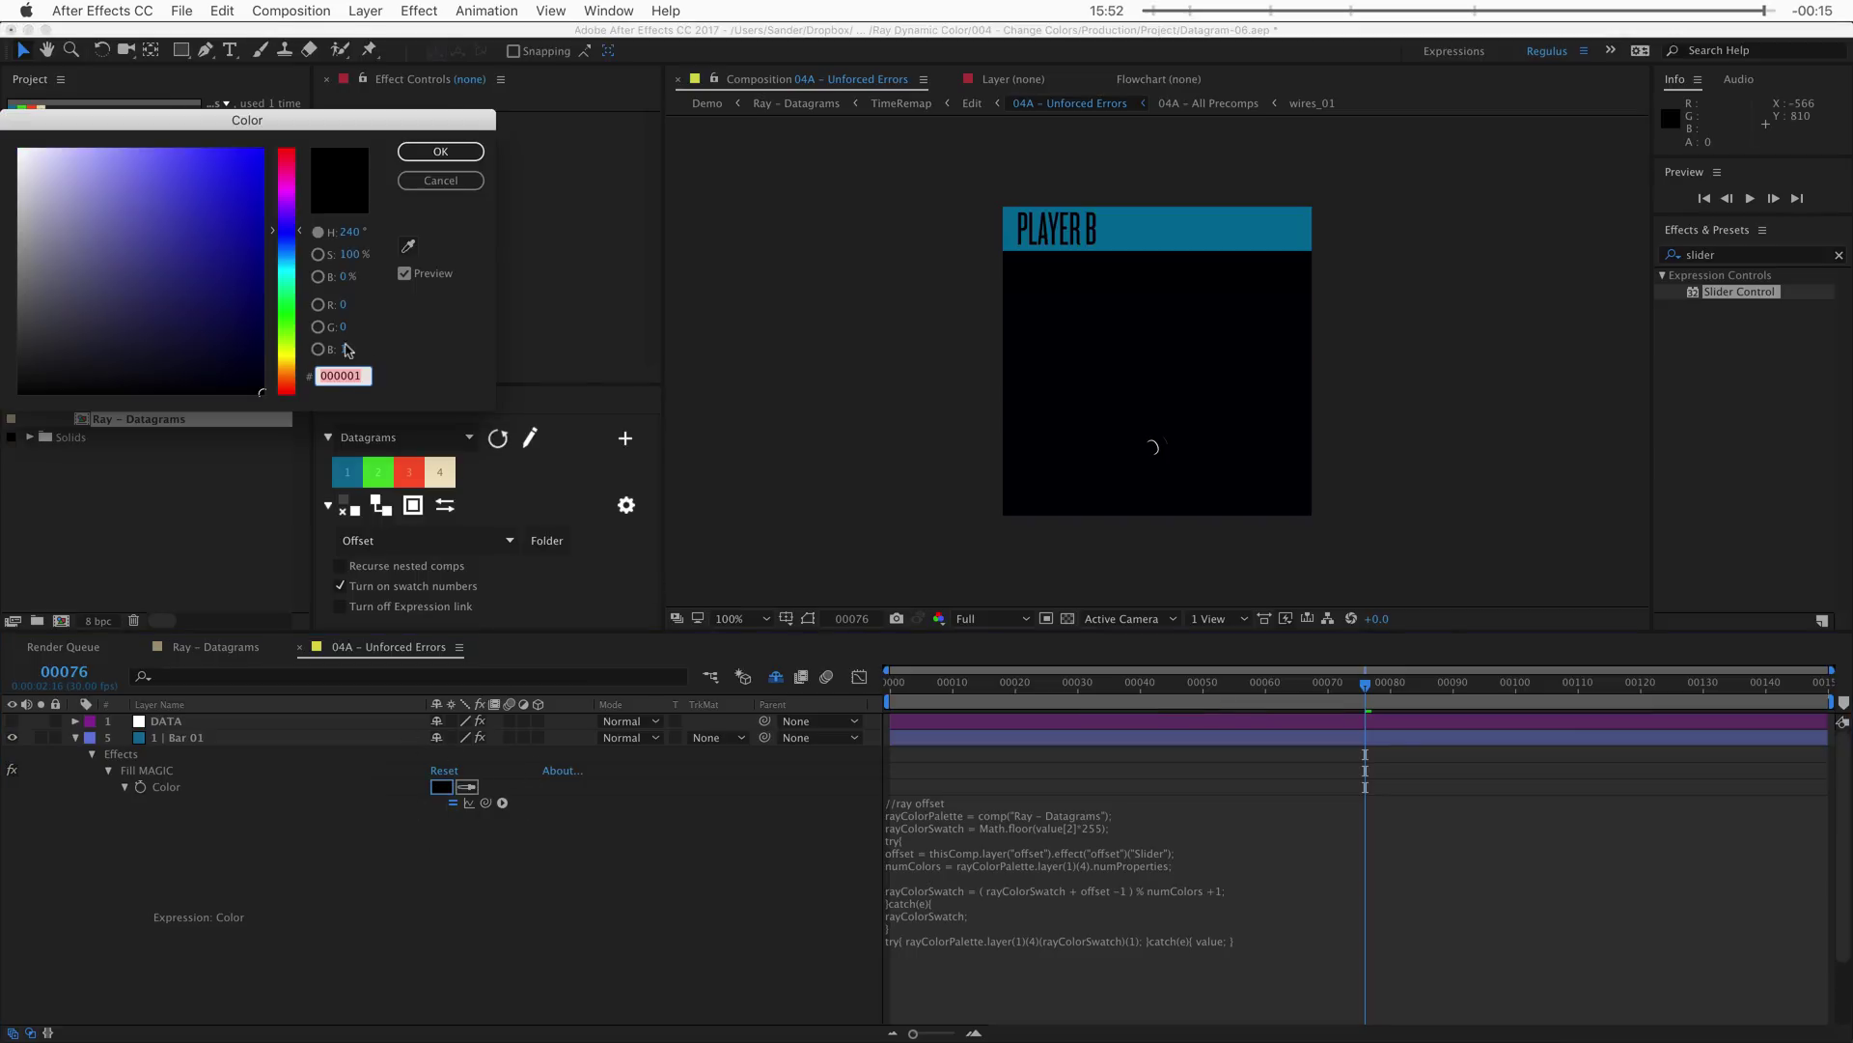
{"action": "left_click", "coordinate": [441, 182]}
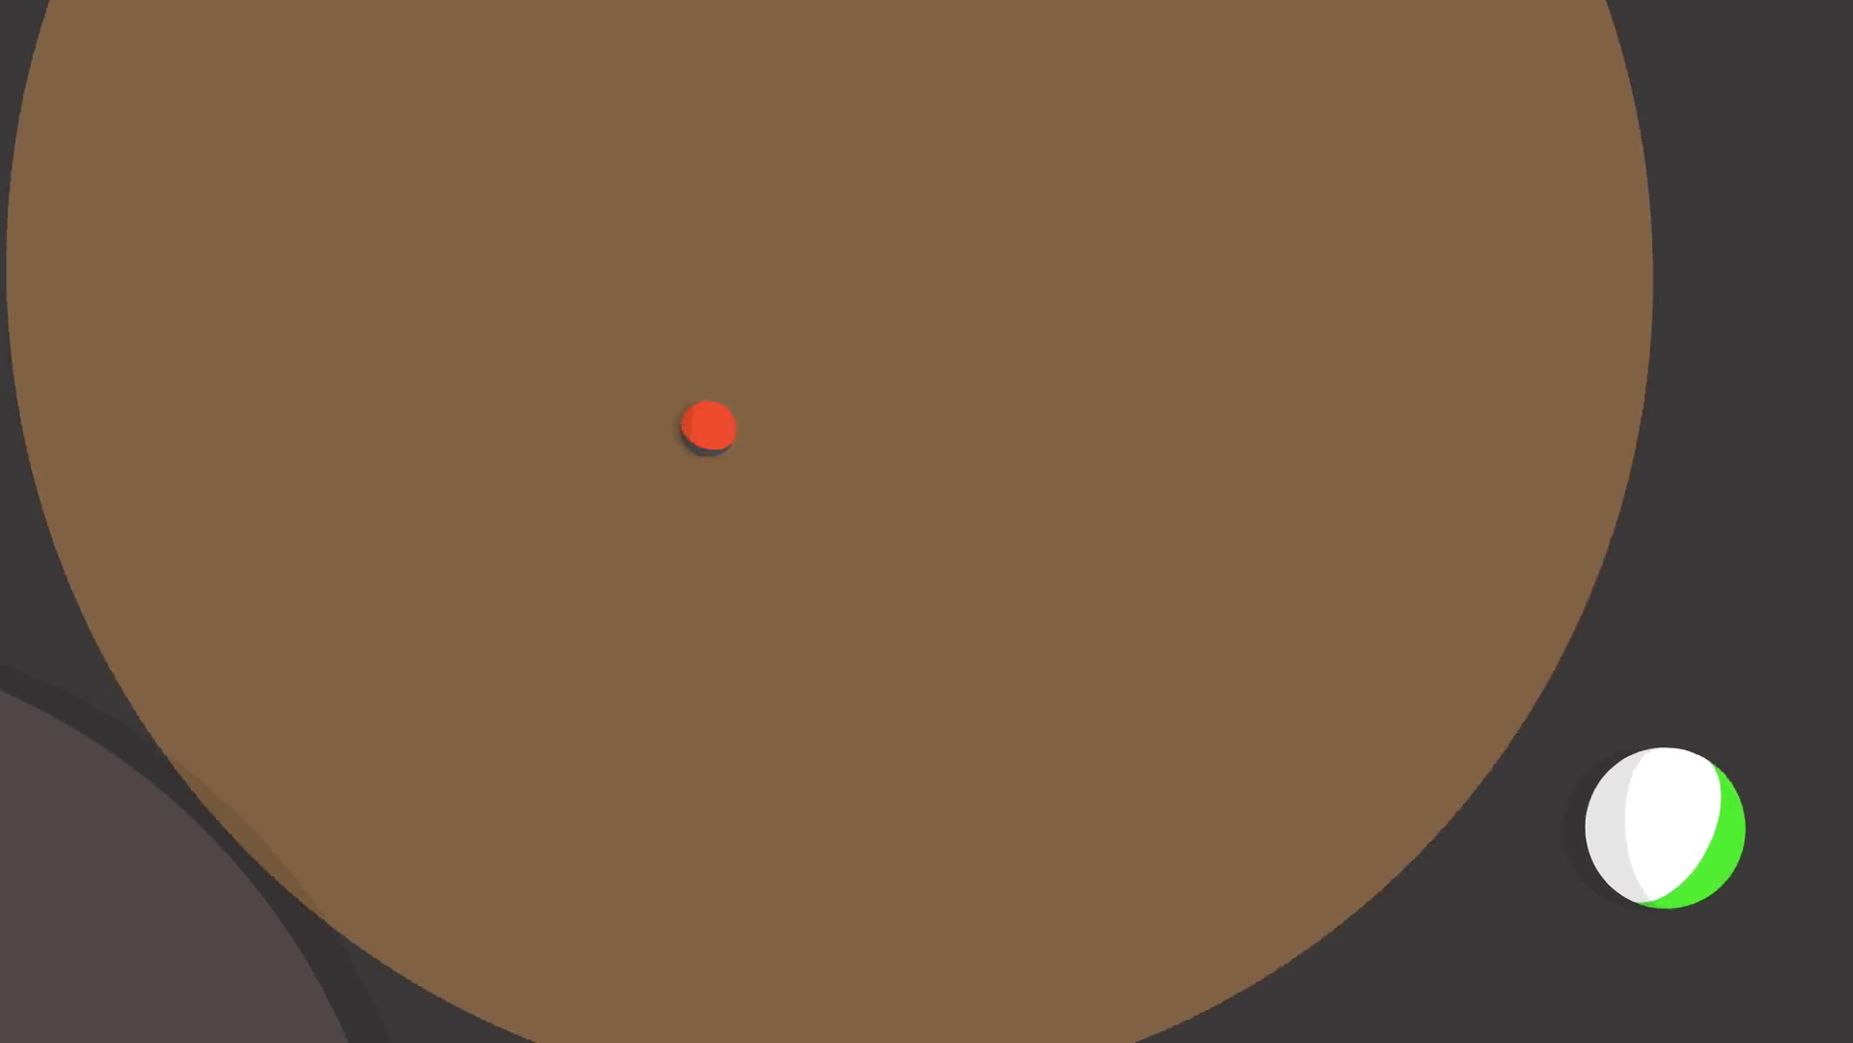